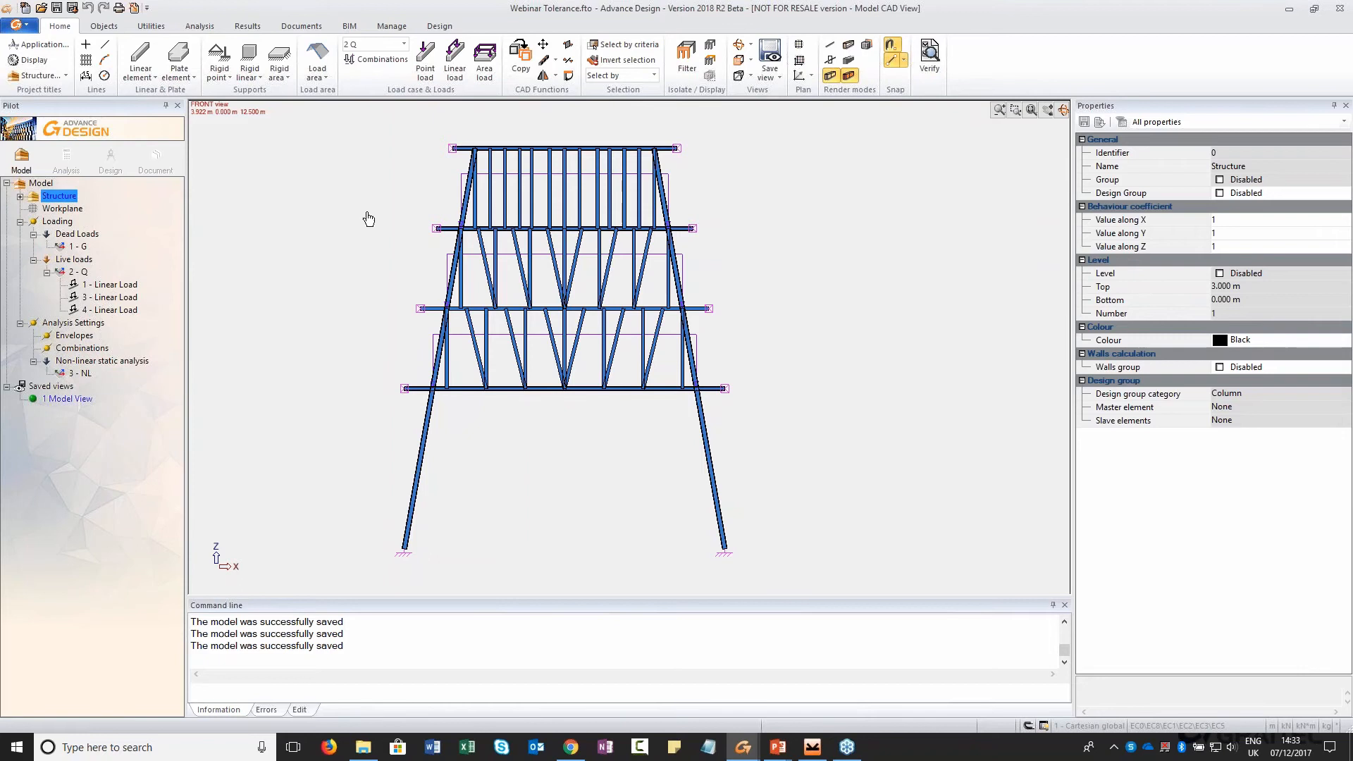
Review the model's mesh options, including the default element size and mesh tolerance, and accept them
{"action": "left_click", "coordinate": [168, 28]}
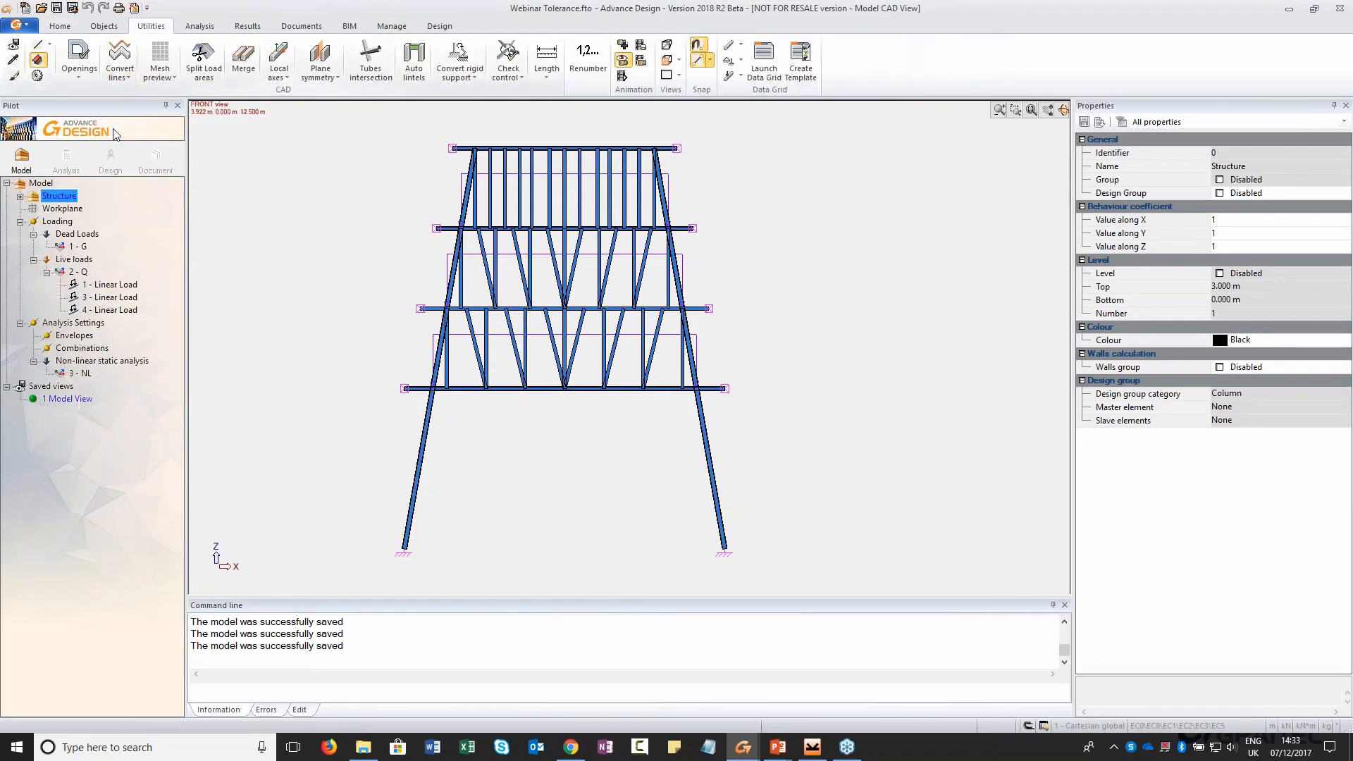
{"action": "left_click", "coordinate": [200, 27]}
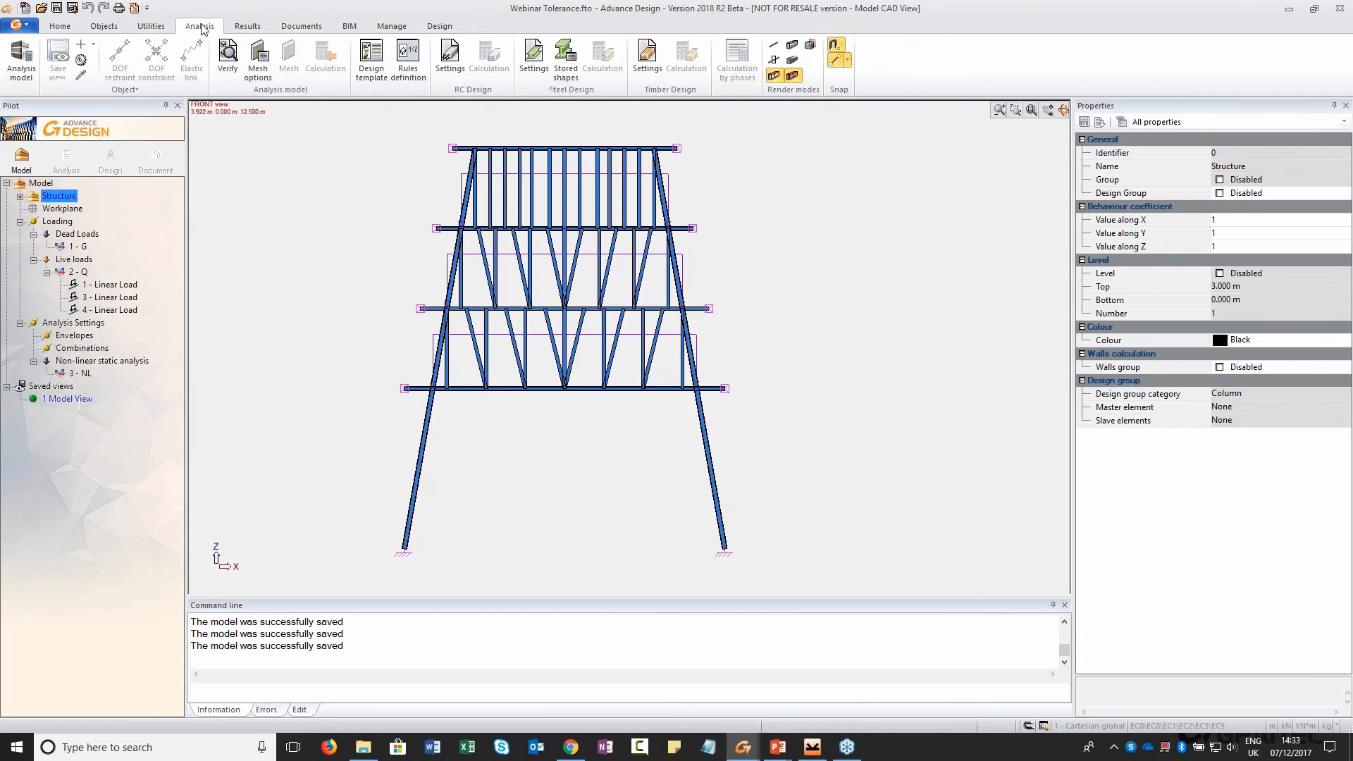
{"action": "left_click", "coordinate": [258, 56]}
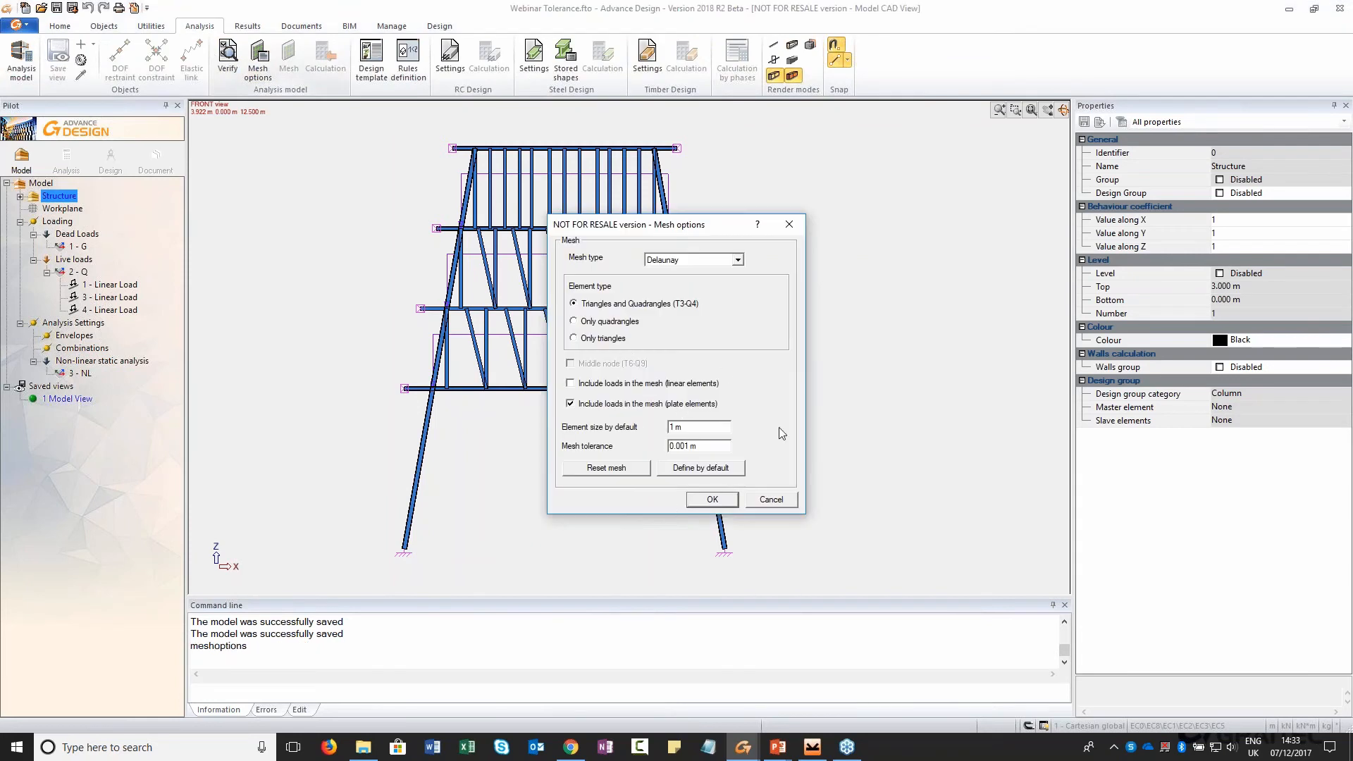
{"action": "left_click", "coordinate": [730, 502]}
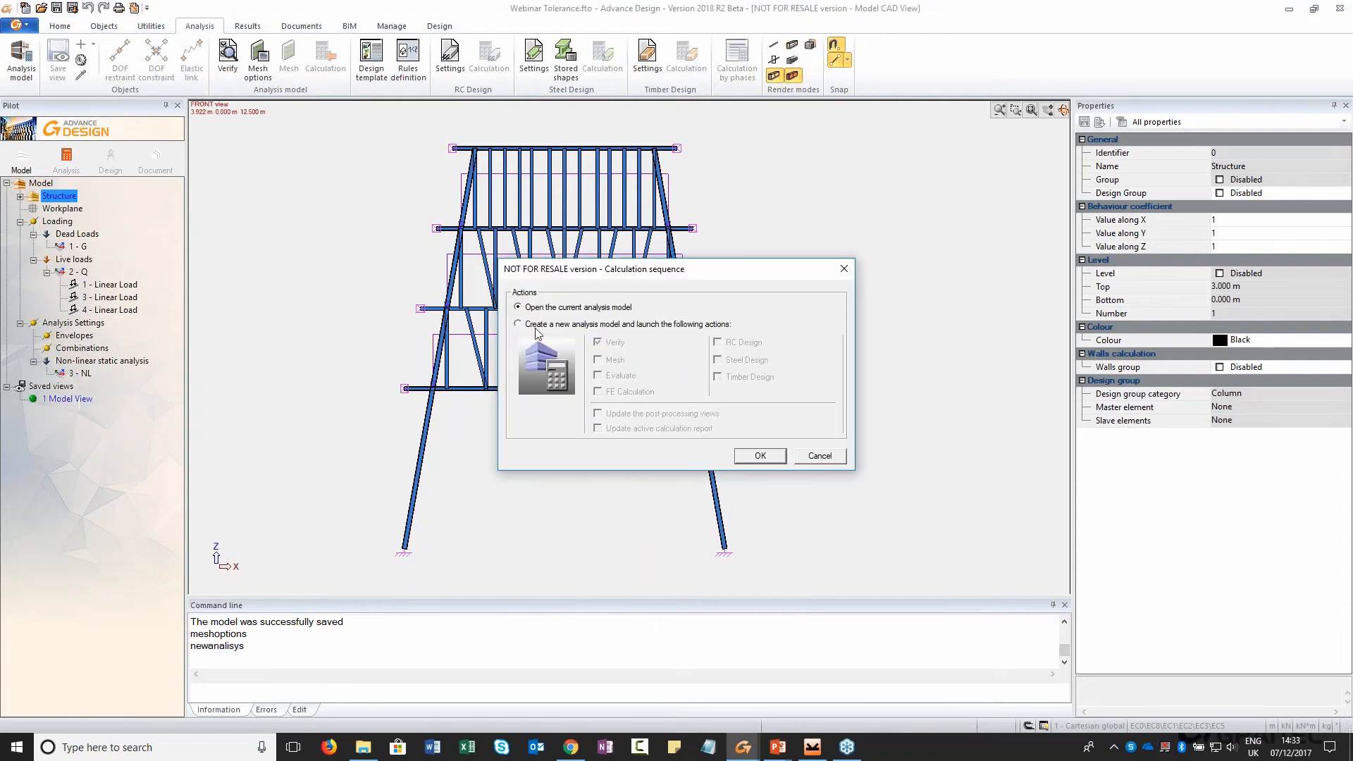
Create and calculate a new analysis model, and display the linear elements' displacements for the 2 NL analysis
{"action": "left_click", "coordinate": [771, 456]}
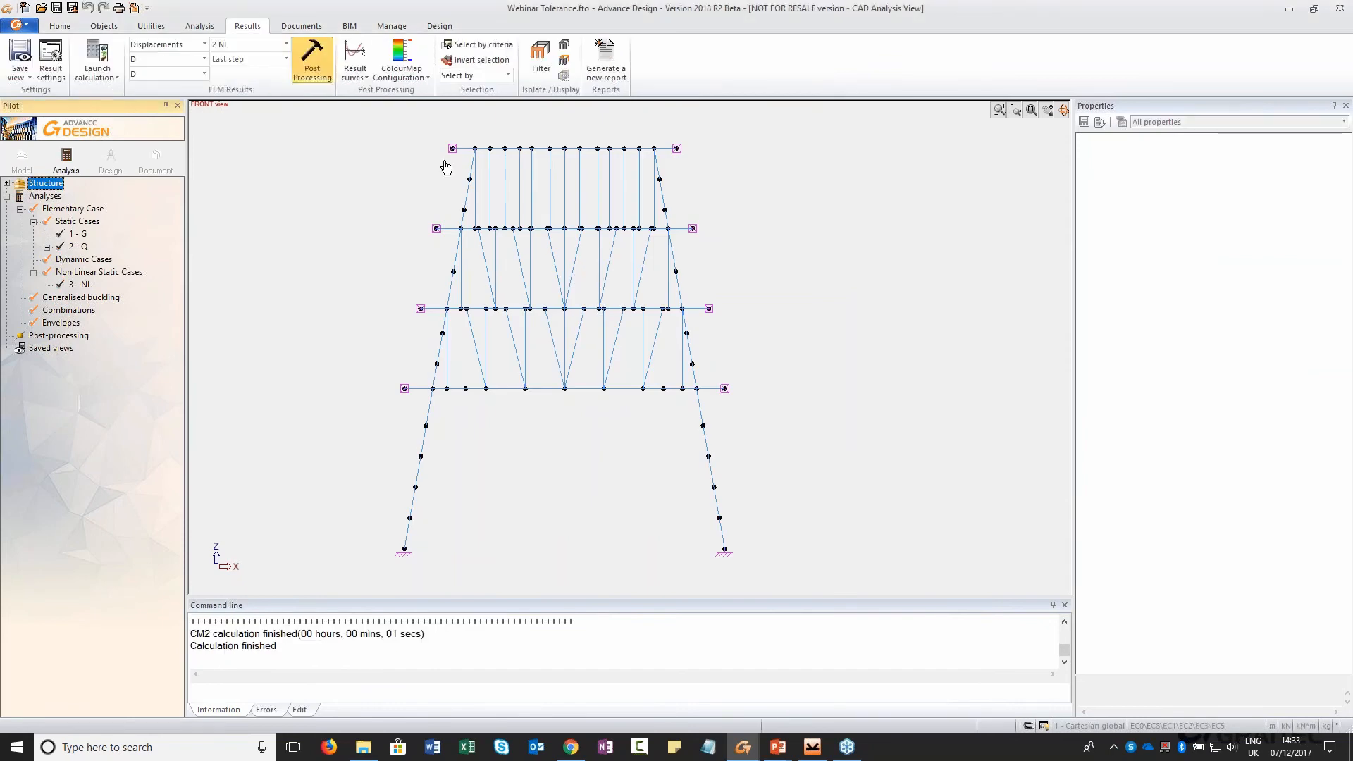
{"action": "left_click", "coordinate": [321, 70]}
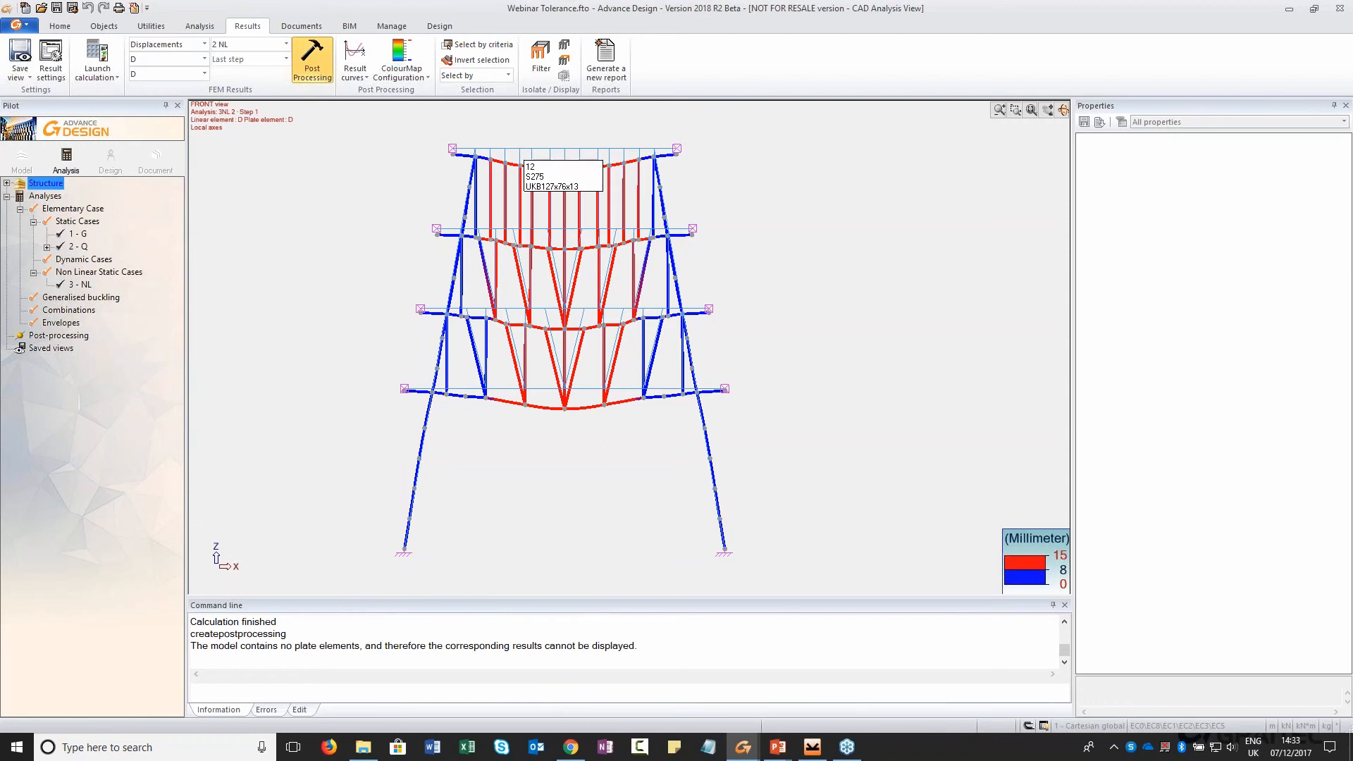
Tighten the mesh tolerance in the mesh options by two decimal places
{"action": "left_click", "coordinate": [203, 27]}
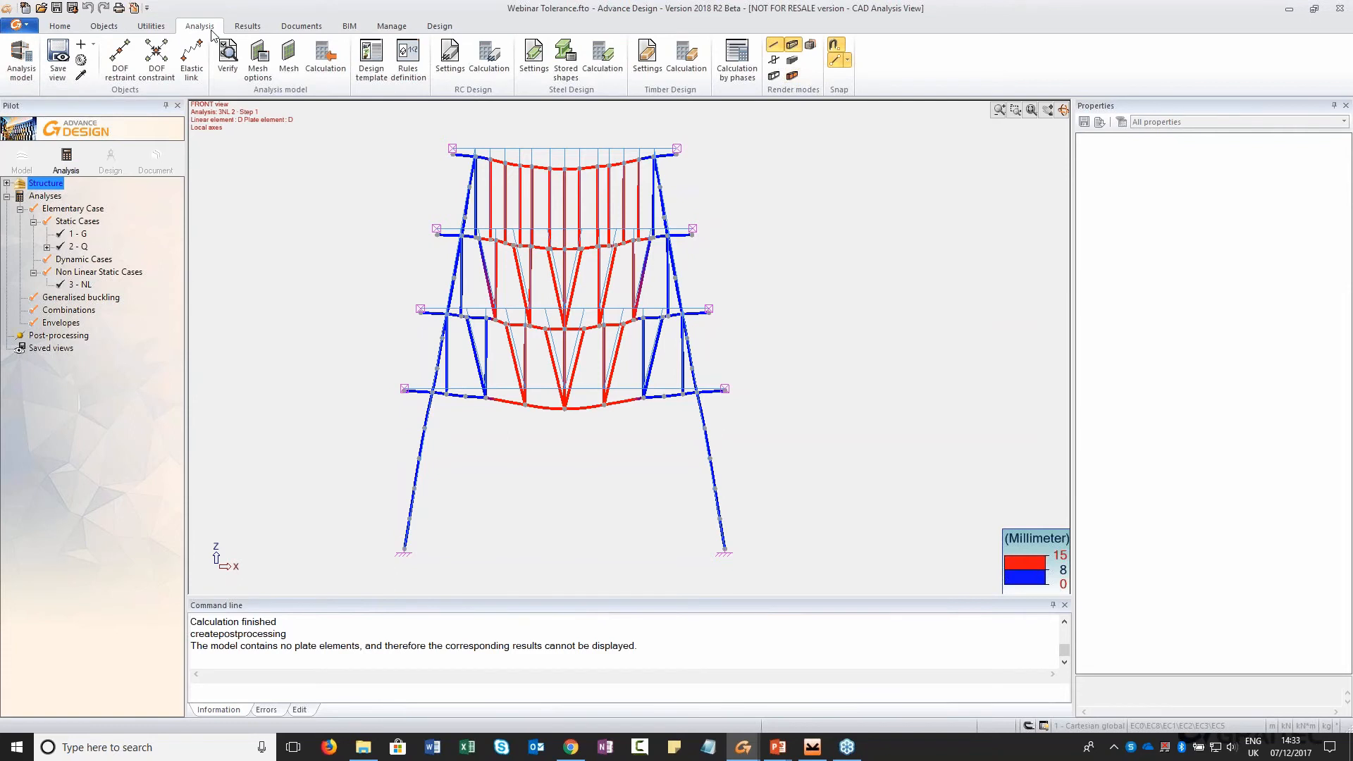
{"action": "left_click", "coordinate": [256, 54]}
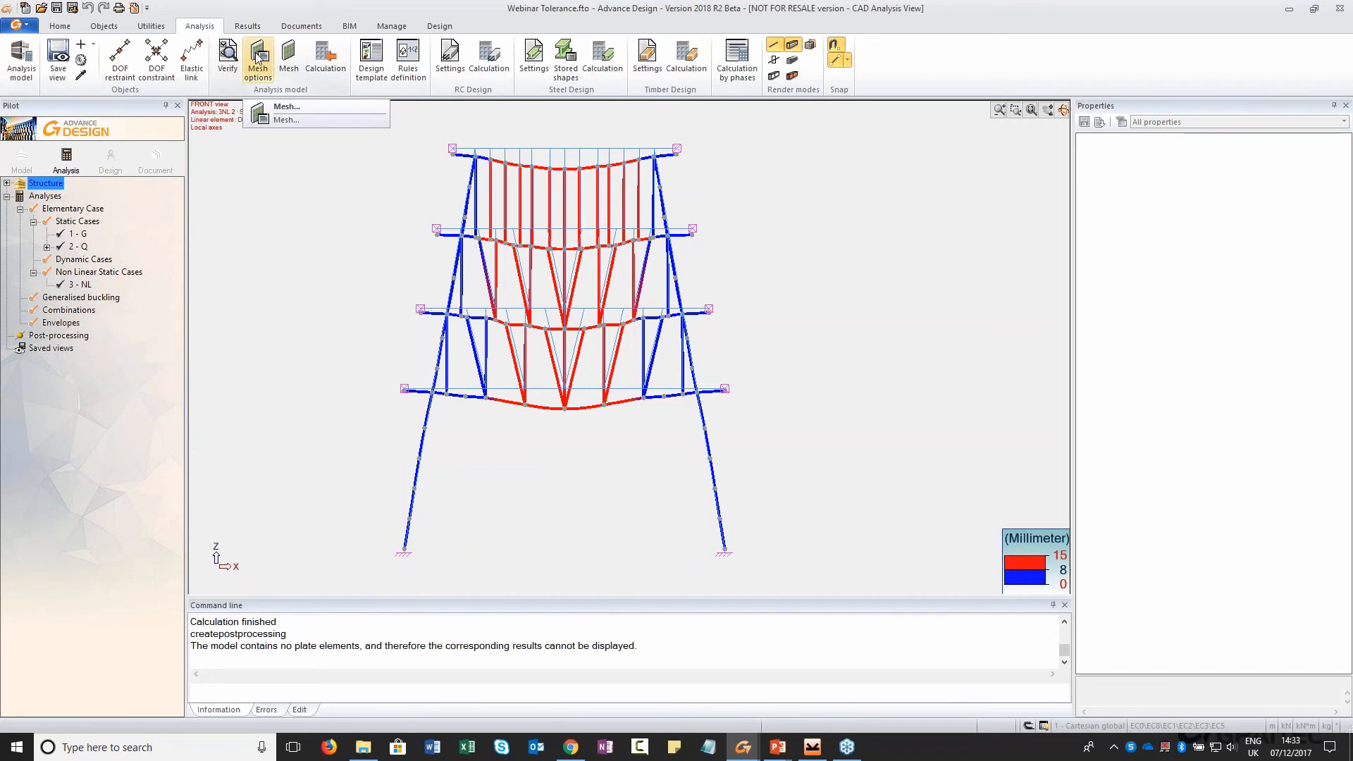
{"action": "left_click", "coordinate": [257, 56]}
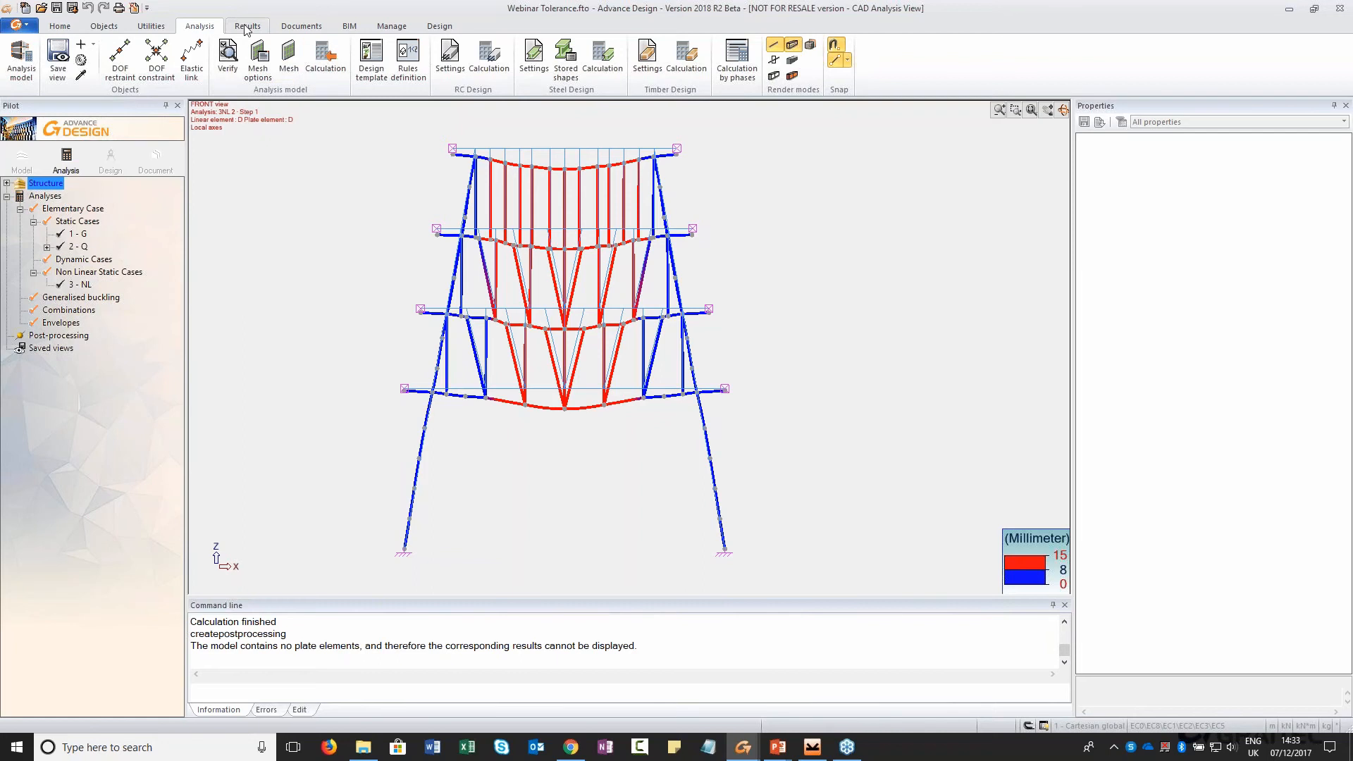
{"action": "left_click", "coordinate": [247, 26]}
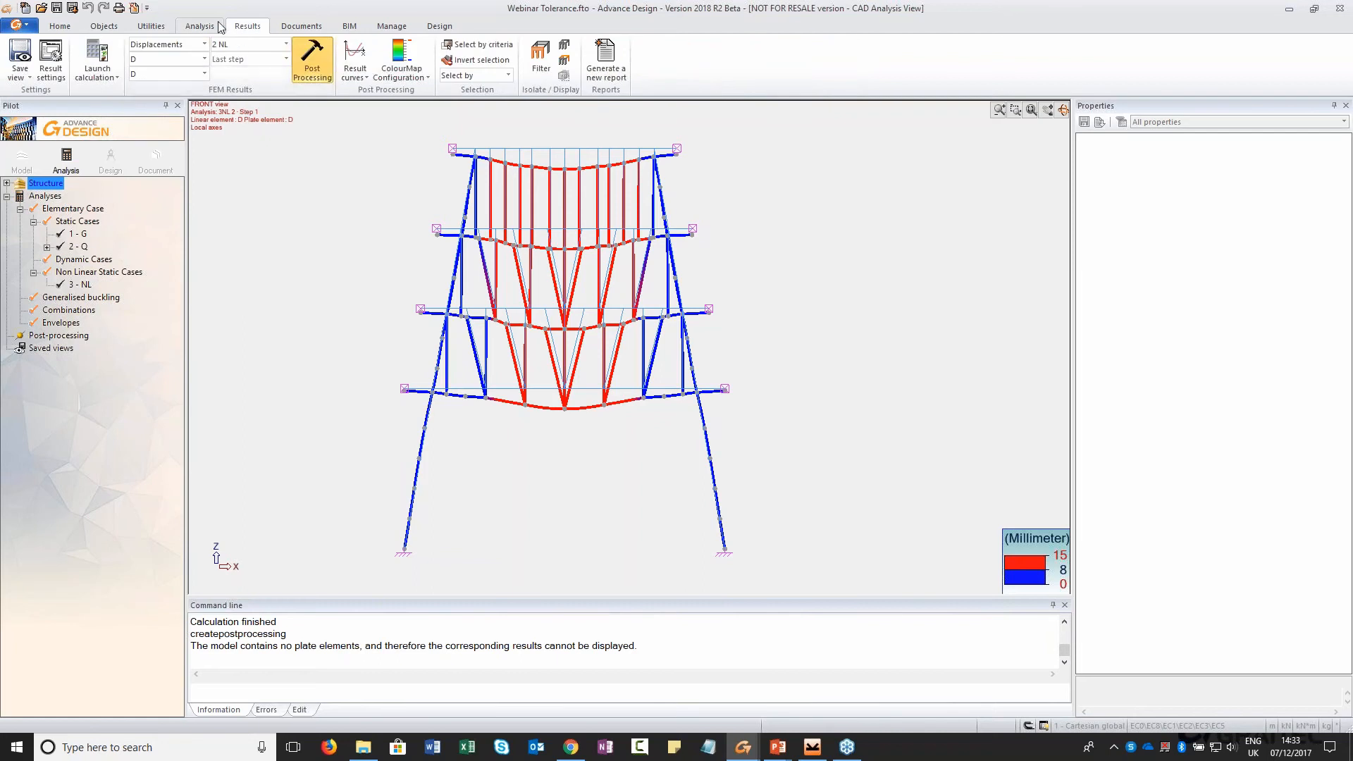
{"action": "left_click", "coordinate": [199, 26]}
{"action": "left_click", "coordinate": [258, 53]}
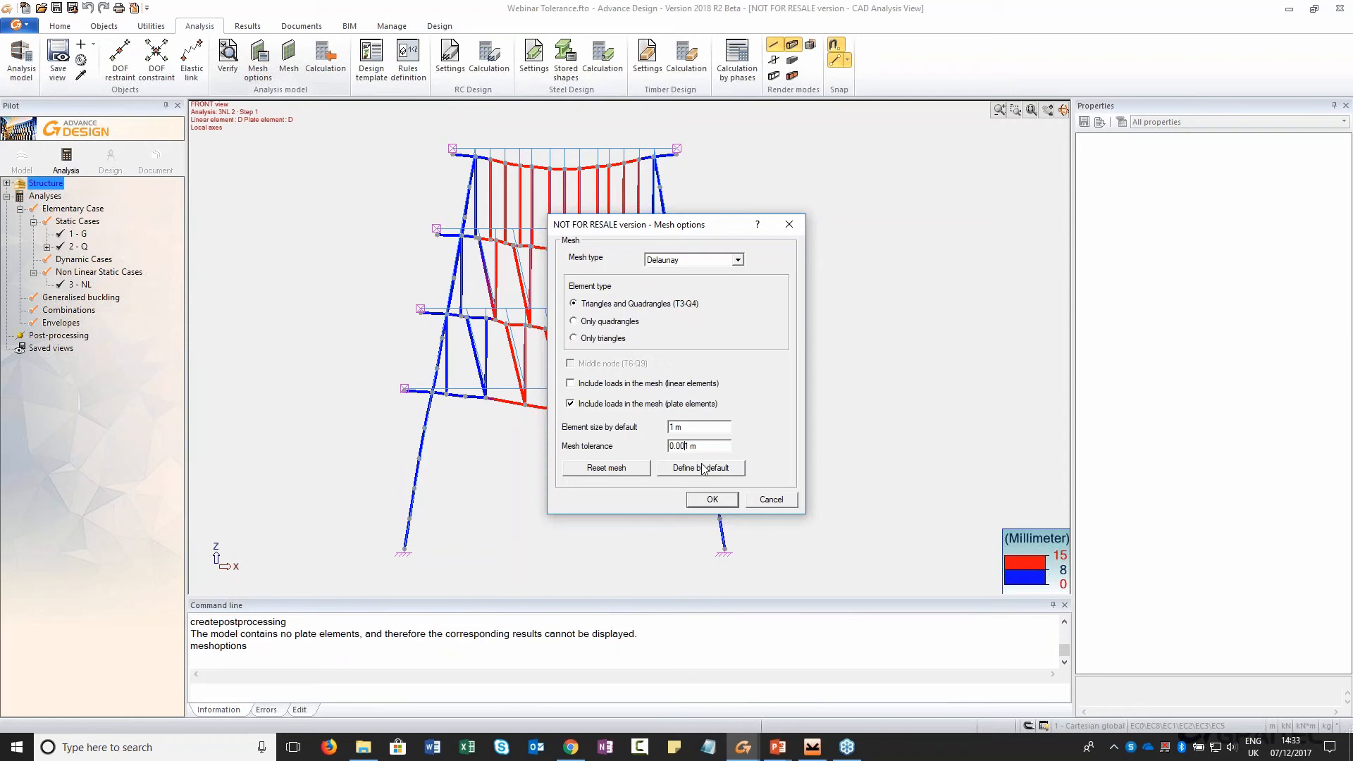
{"action": "type", "text": "00"}
{"action": "left_click", "coordinate": [712, 499]}
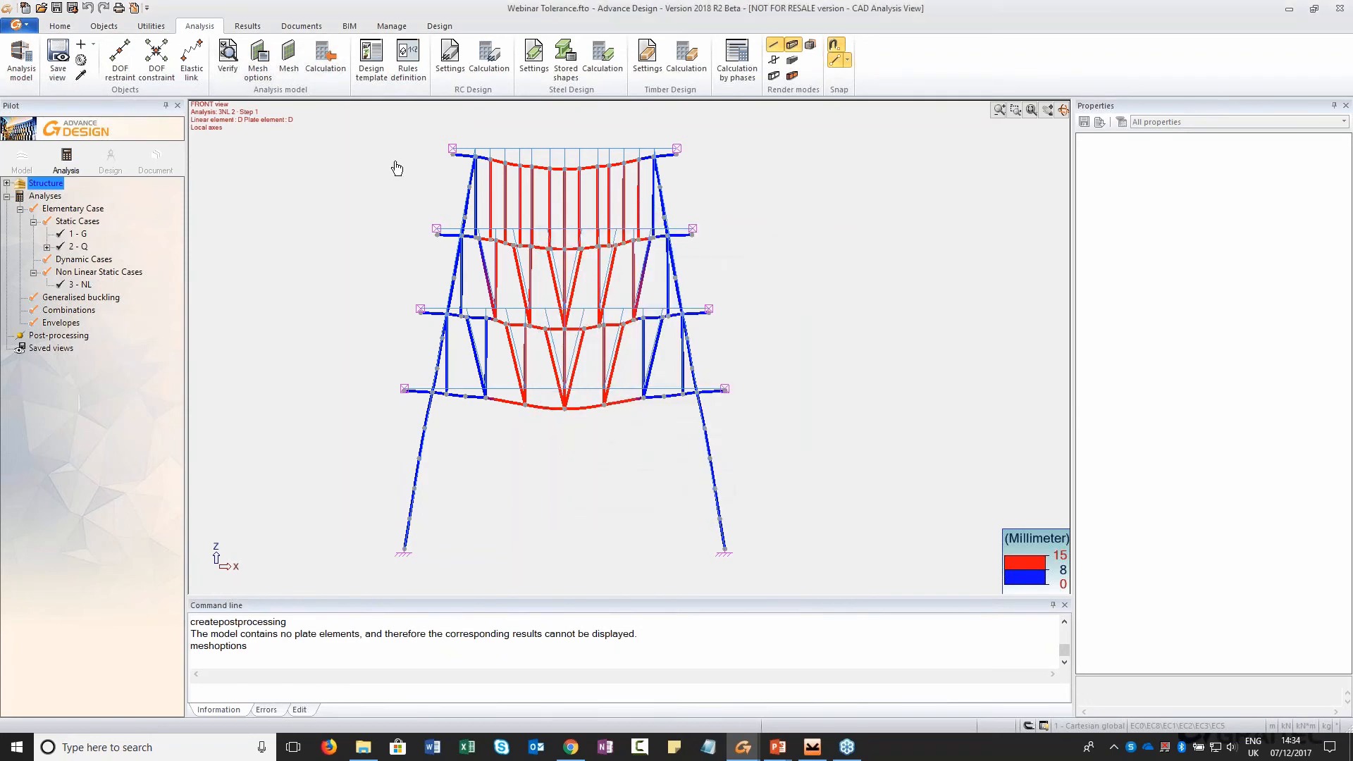
Regenerate the mesh and run only the finite elements calculation
{"action": "left_click", "coordinate": [287, 60]}
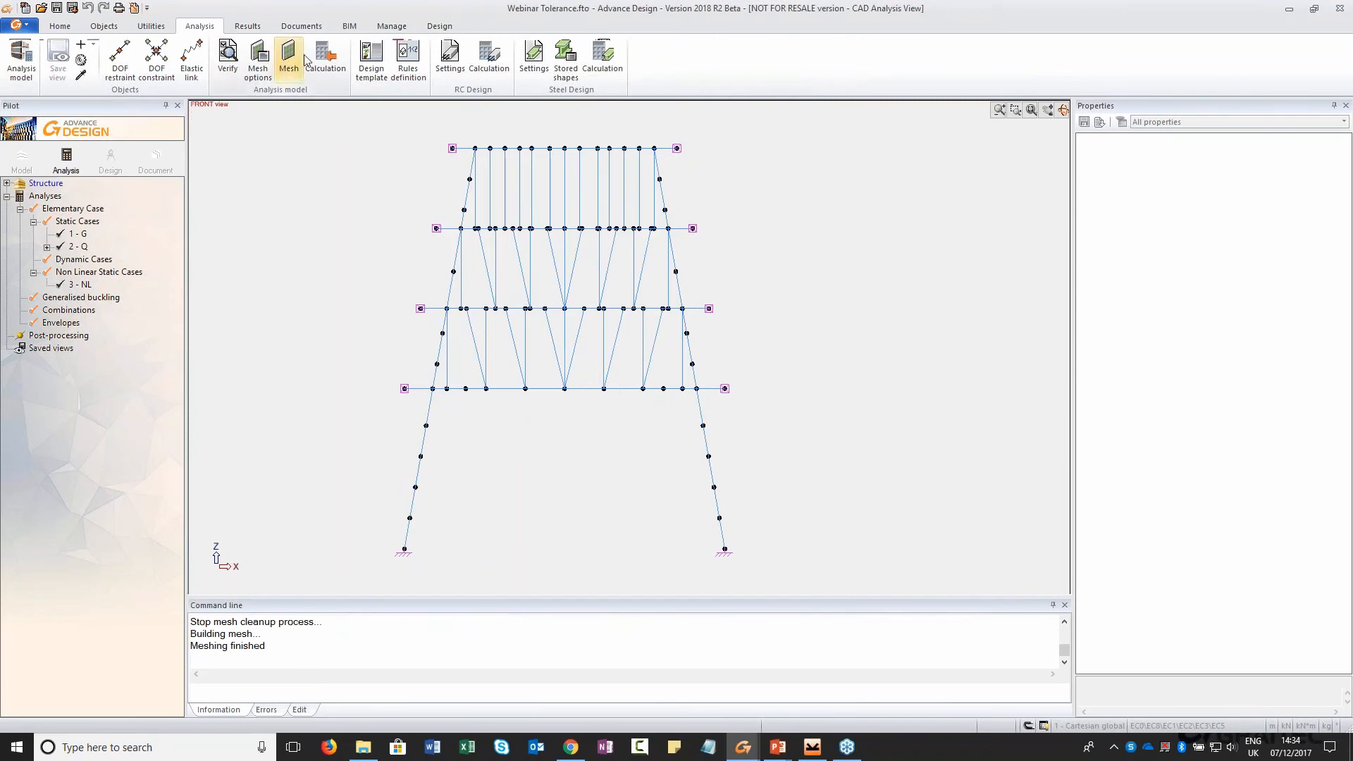
{"action": "left_click", "coordinate": [326, 56]}
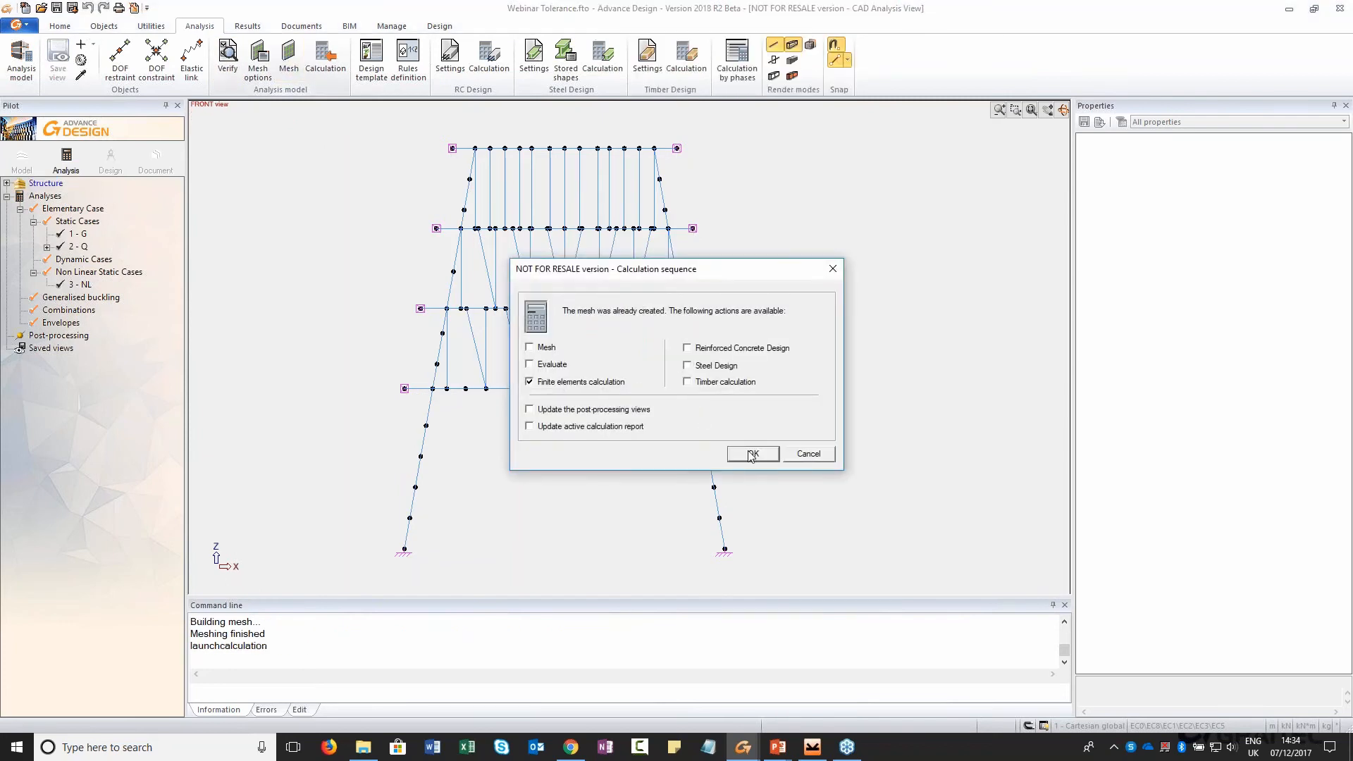
{"action": "left_click", "coordinate": [752, 454]}
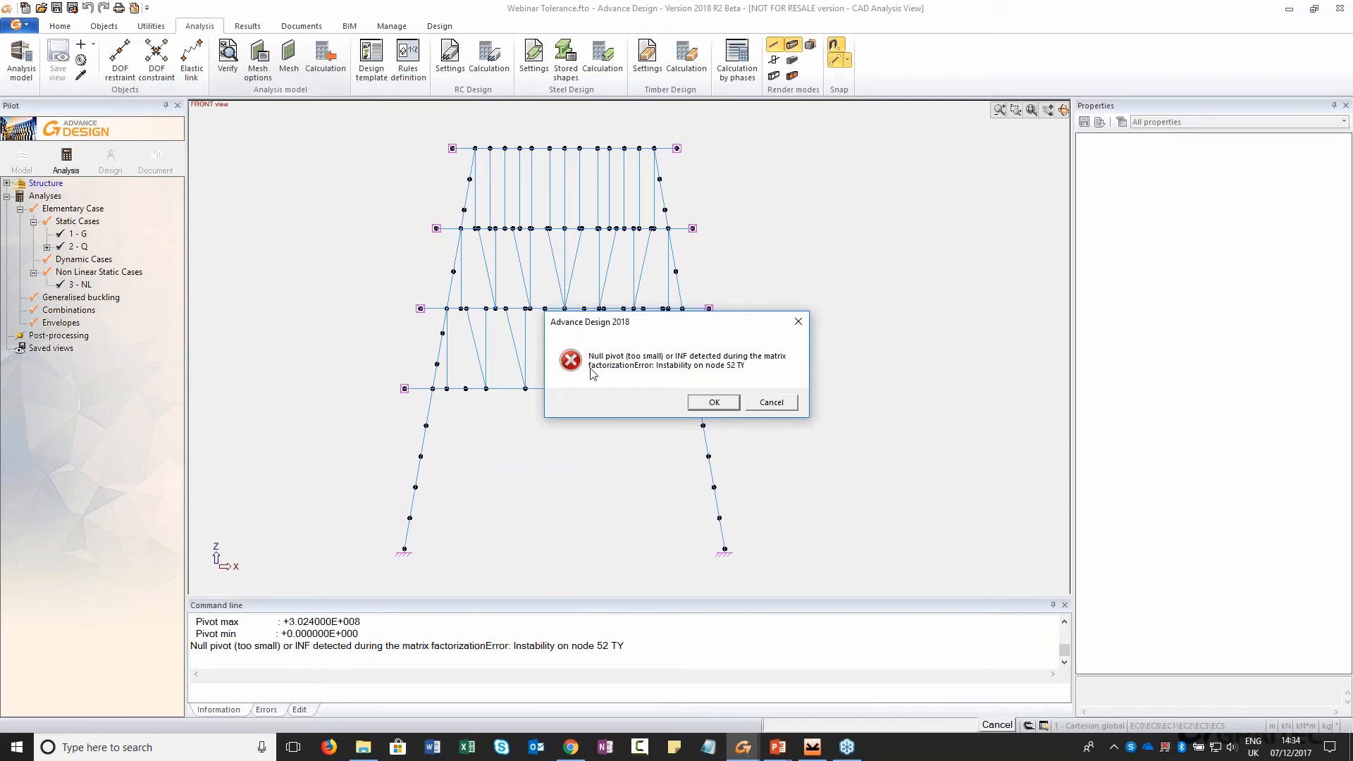
{"action": "left_click", "coordinate": [772, 403]}
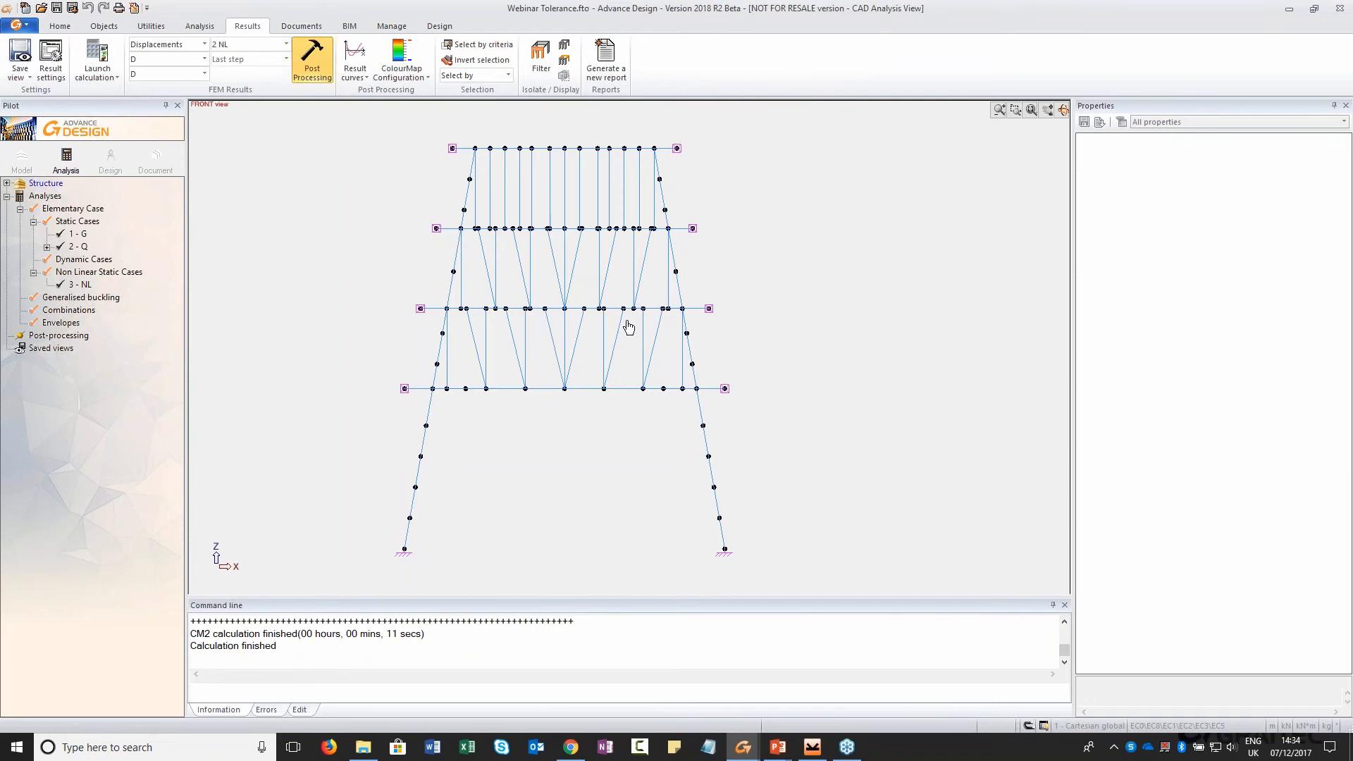
{"action": "right_click", "coordinate": [289, 298]}
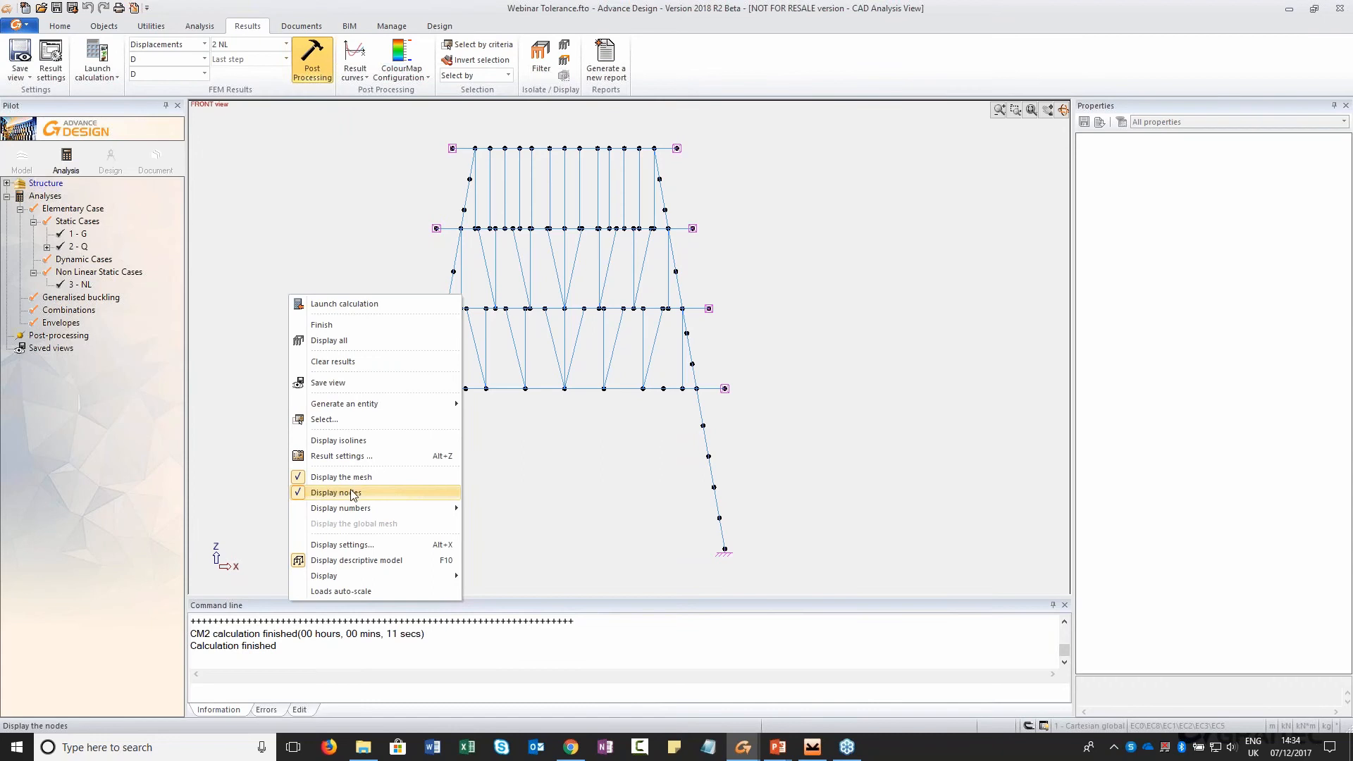
{"action": "left_click", "coordinate": [296, 186]}
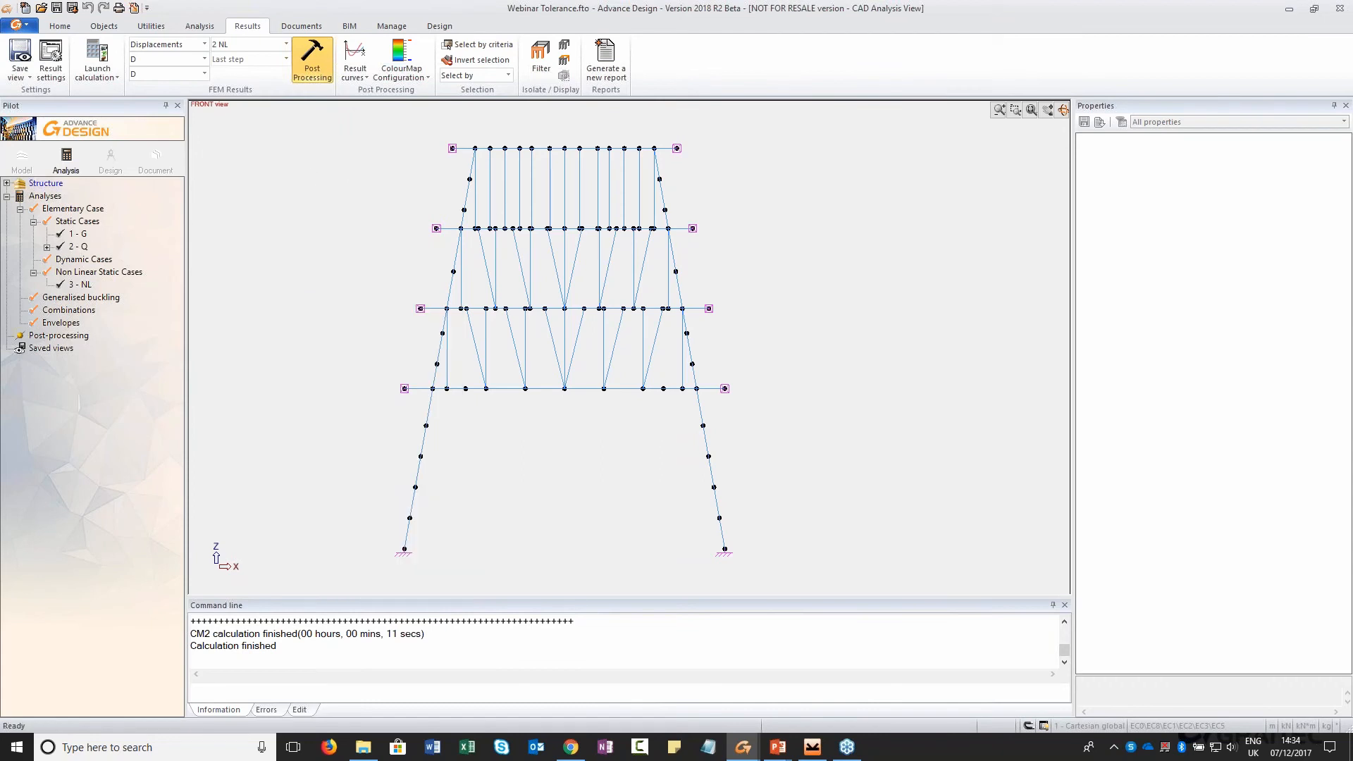
{"action": "left_click", "coordinate": [478, 45]}
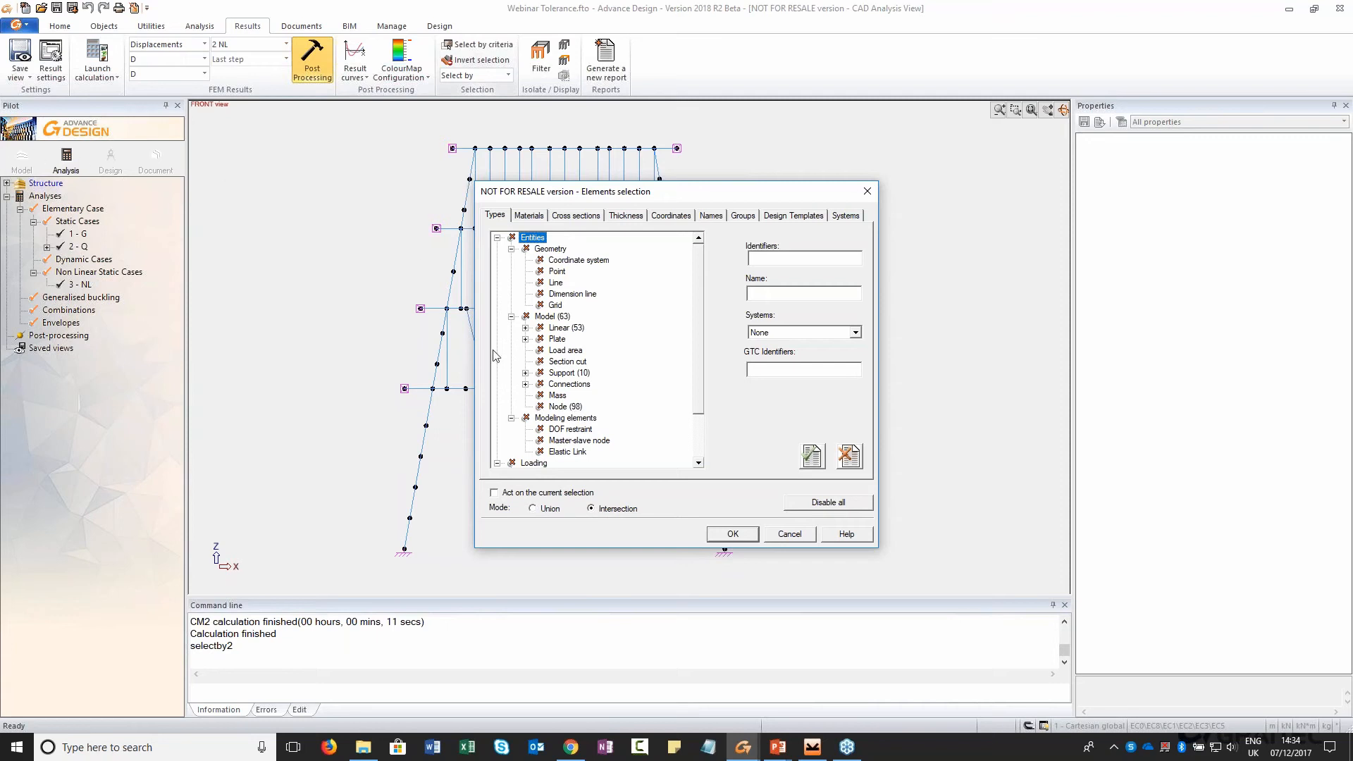
{"action": "left_click", "coordinate": [566, 407]}
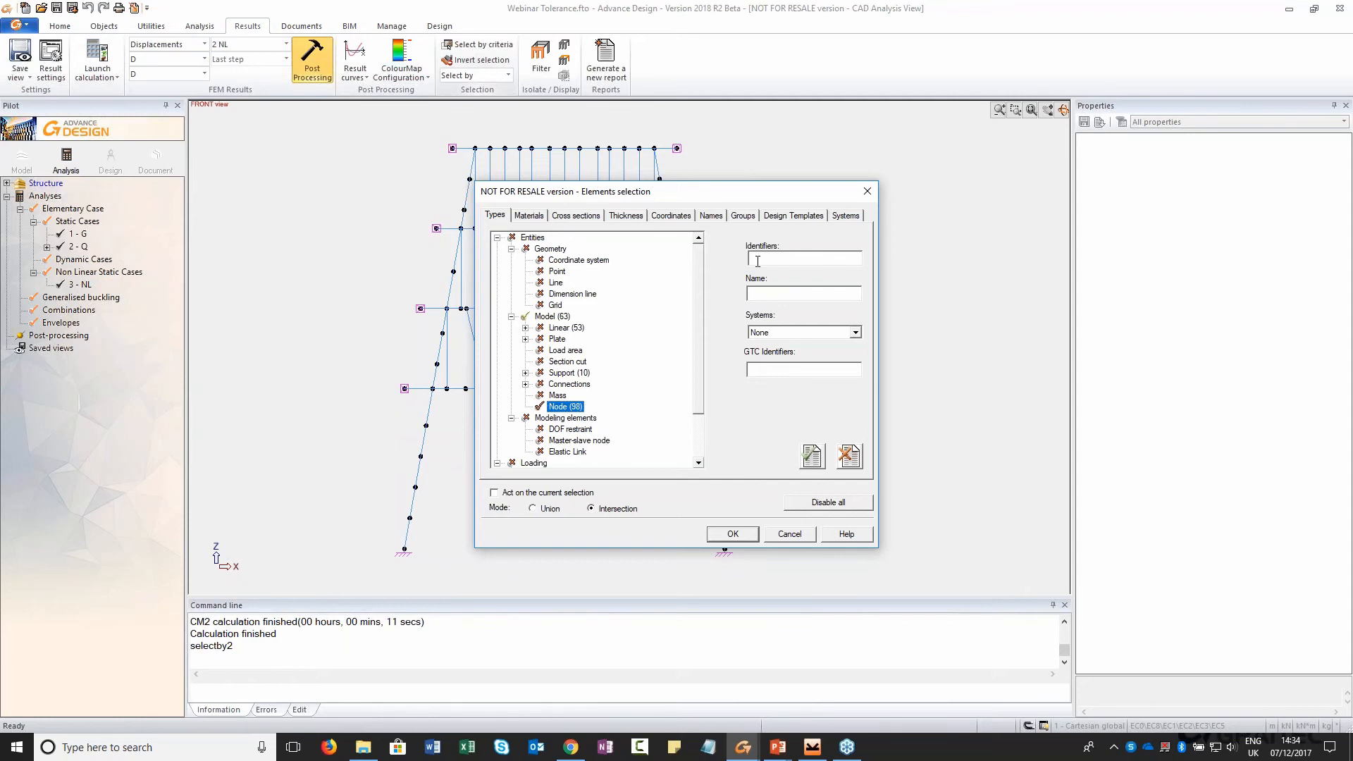
{"action": "left_click", "coordinate": [866, 191]}
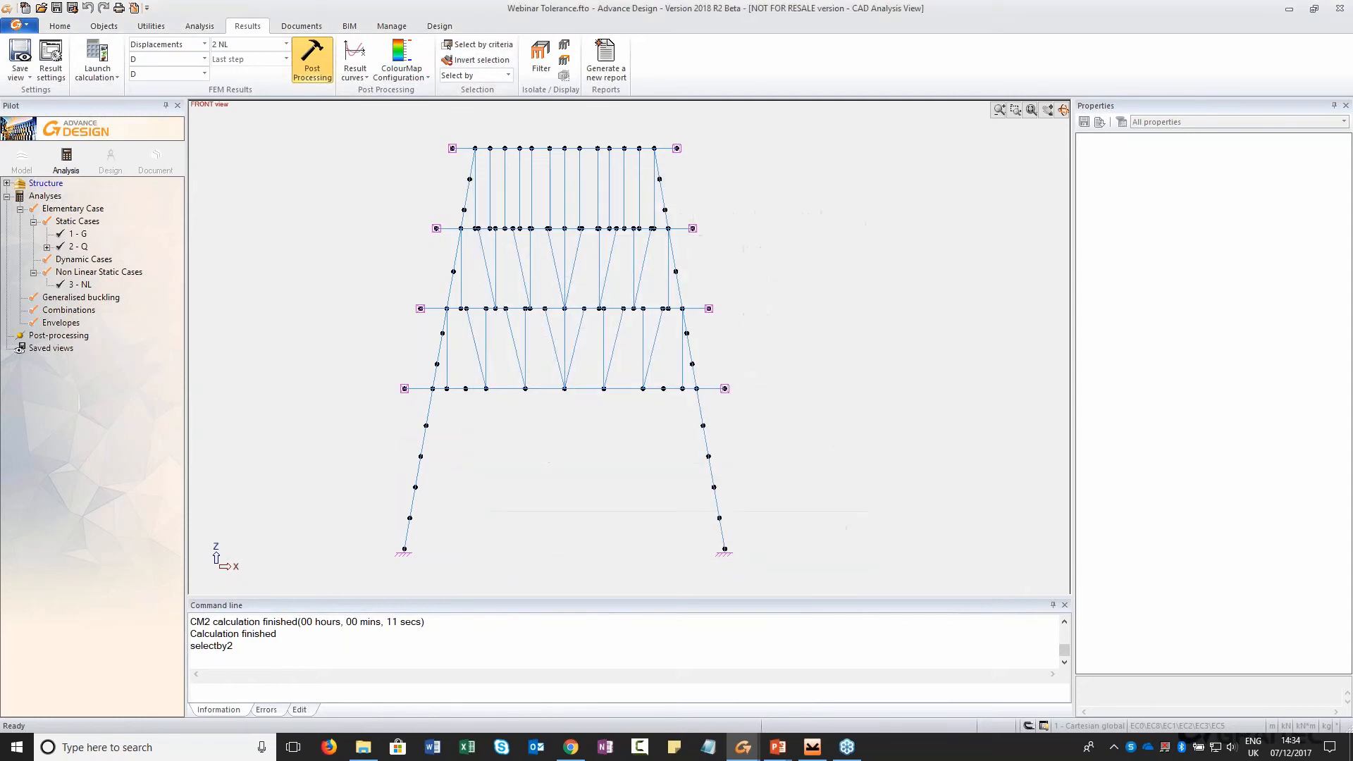
Display the 2 NL displacement results and rerun the finite elements calculation on the existing mesh
{"action": "left_click", "coordinate": [319, 68]}
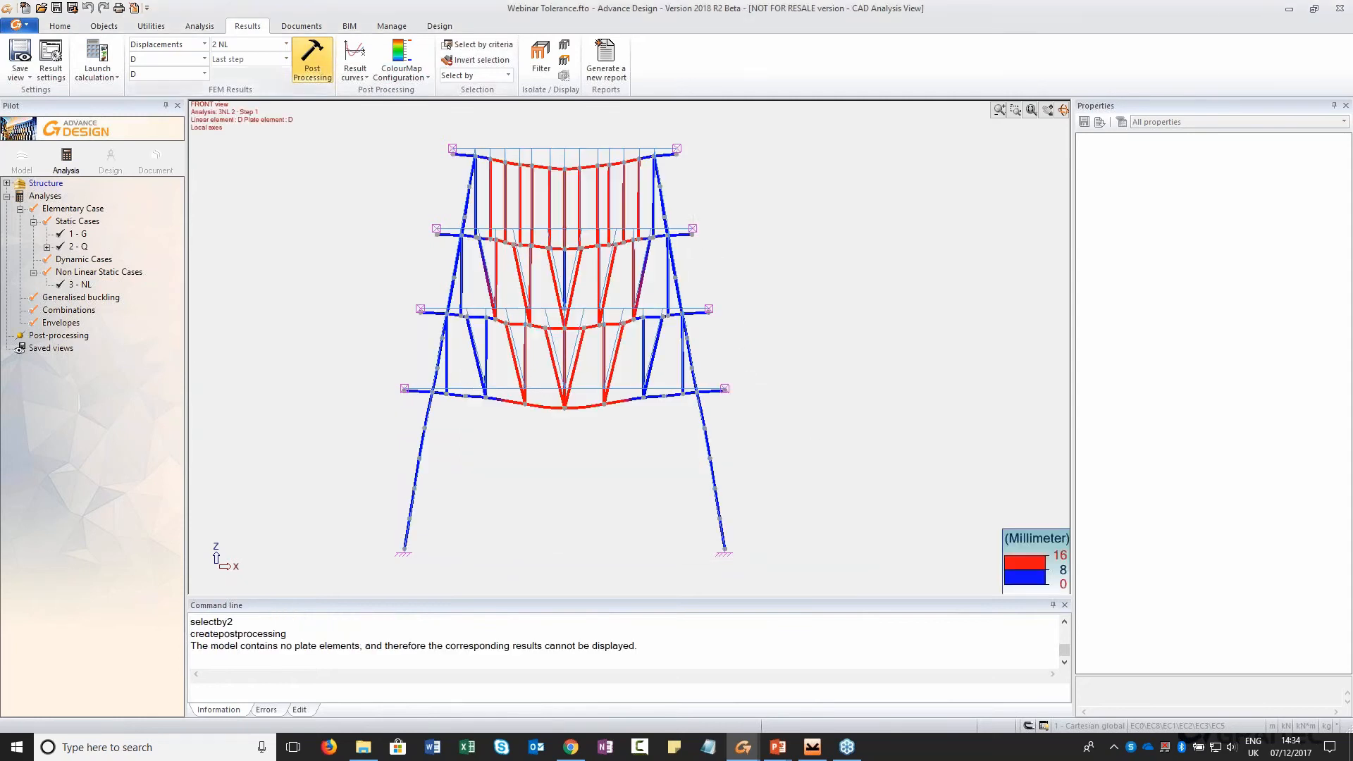
{"action": "left_click", "coordinate": [197, 28]}
{"action": "left_click", "coordinate": [325, 60]}
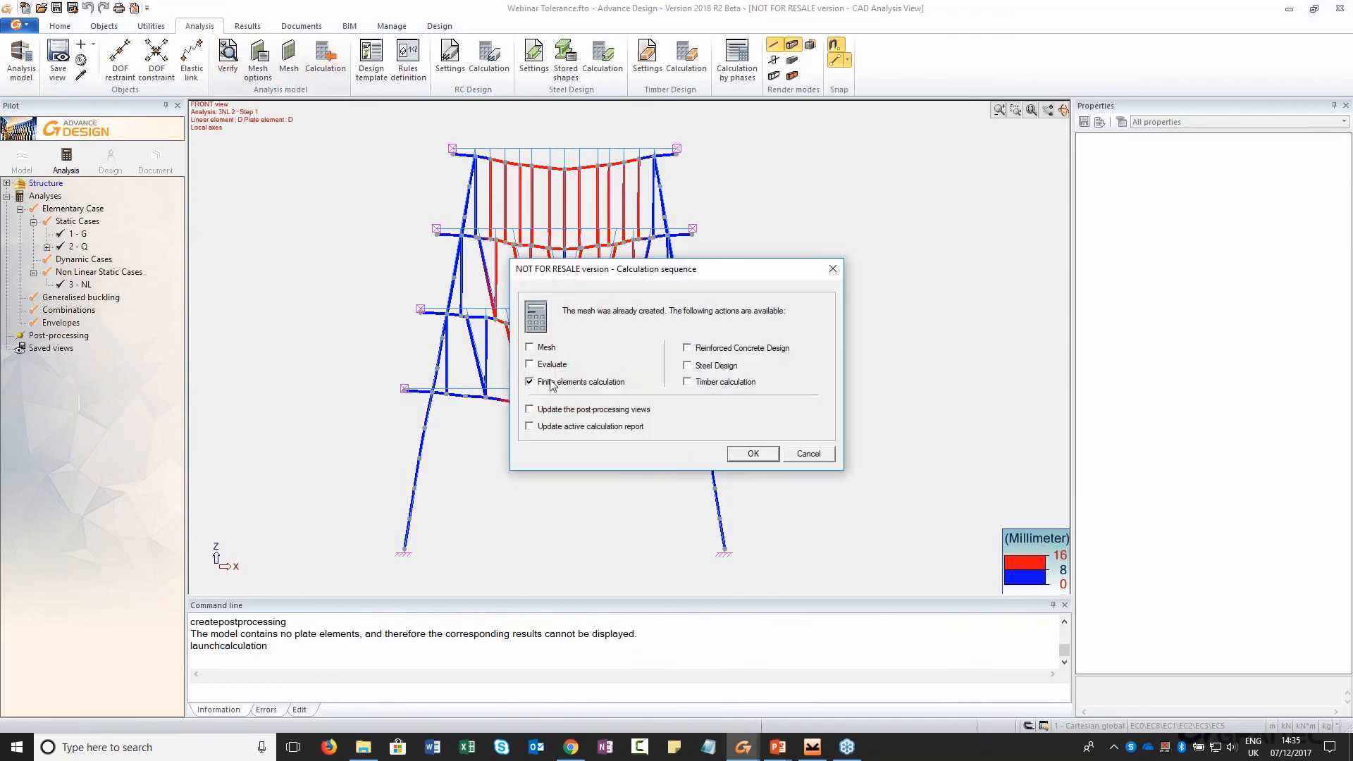
{"action": "left_click", "coordinate": [733, 454]}
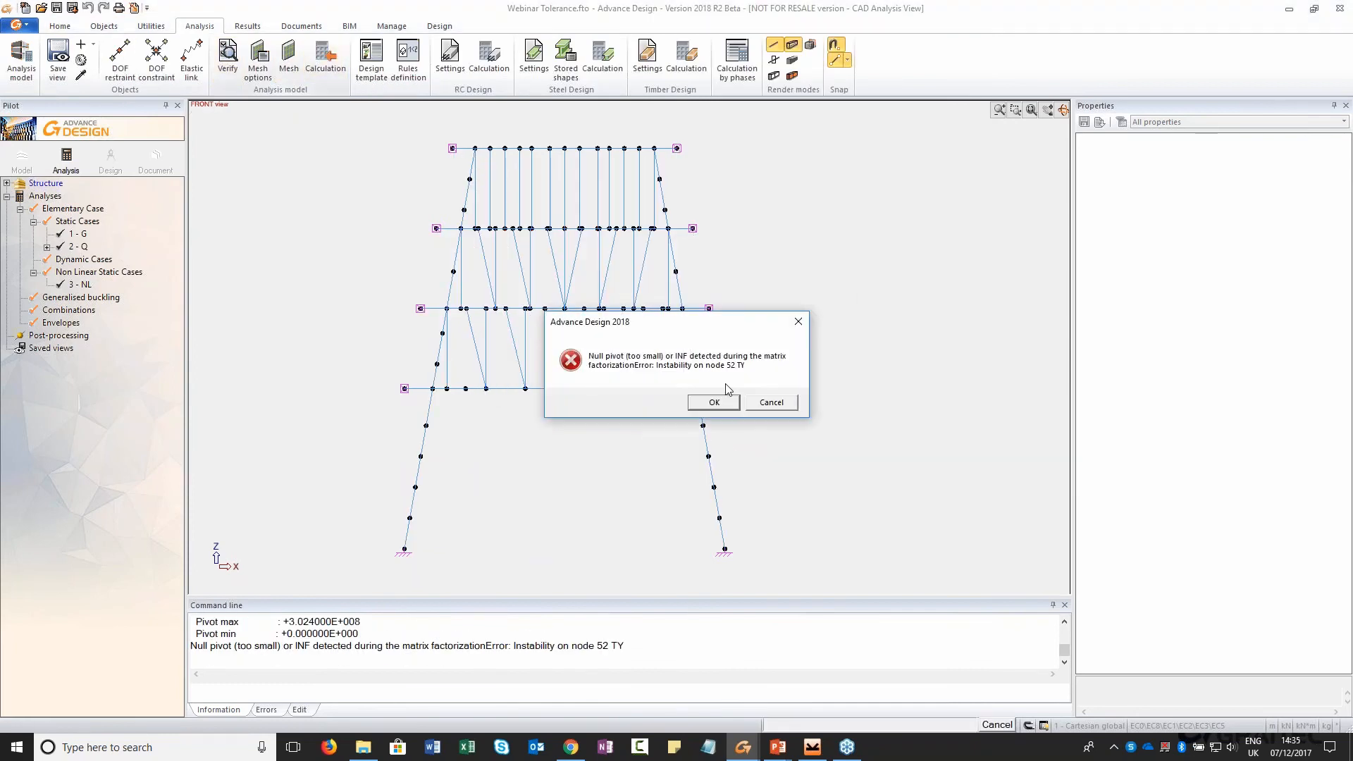
{"action": "left_click", "coordinate": [775, 403]}
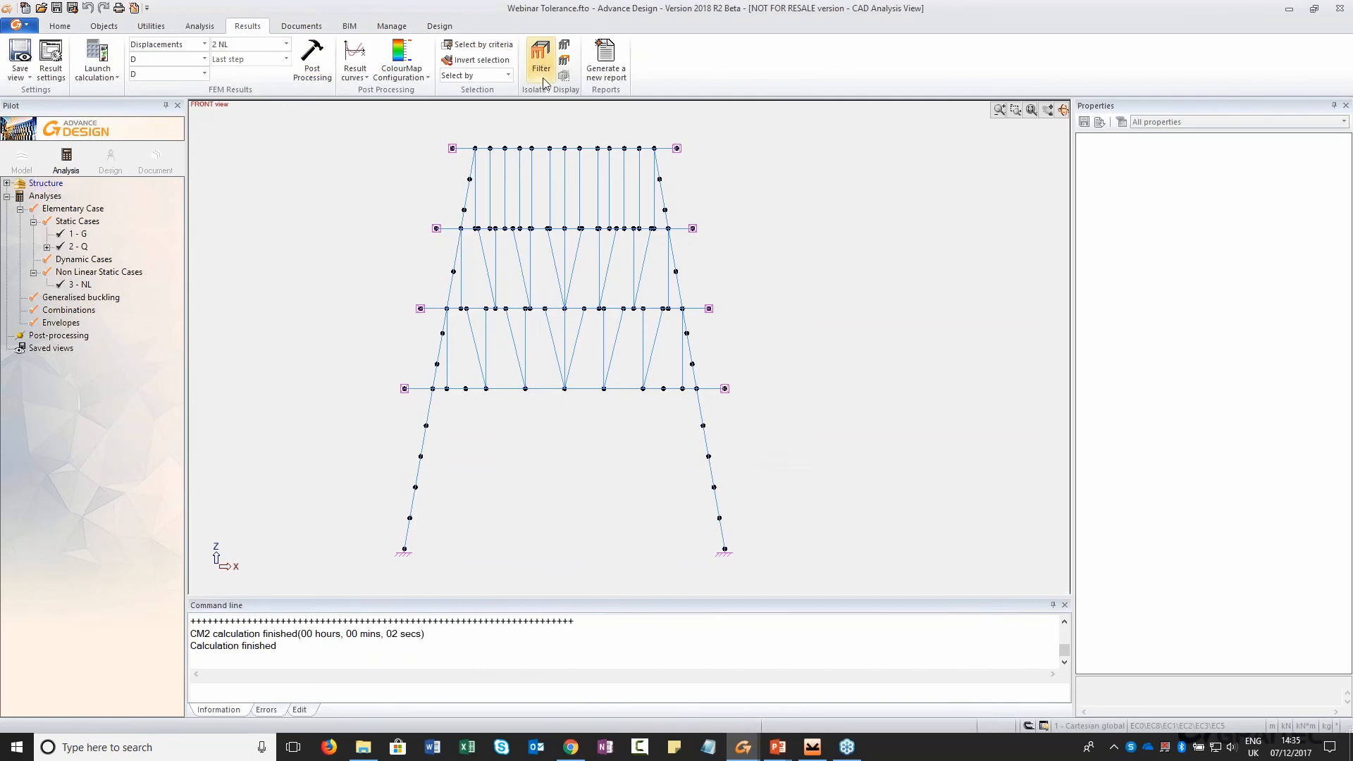
Select node 52 by its identifier and examine its connection to the surrounding members
{"action": "left_click", "coordinate": [541, 63]}
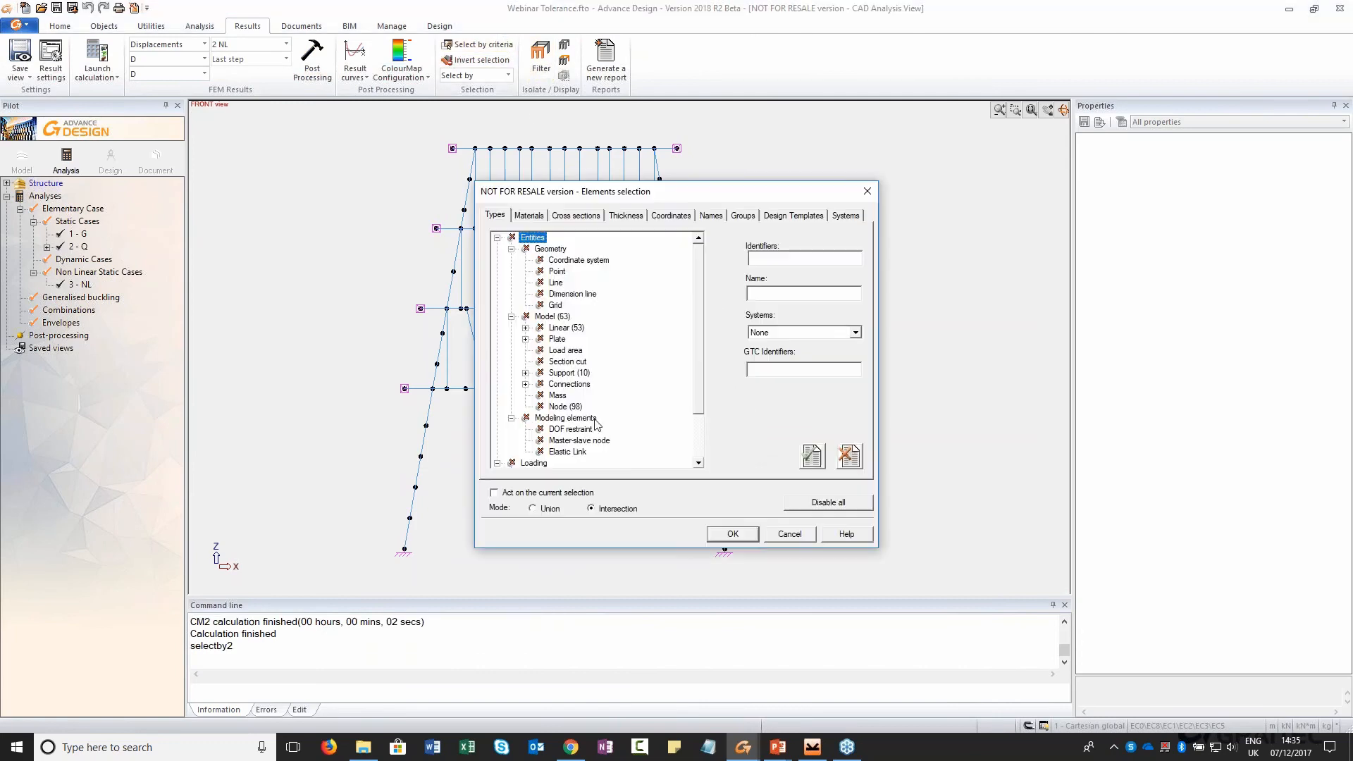
{"action": "left_click", "coordinate": [555, 407]}
{"action": "left_click", "coordinate": [805, 258]}
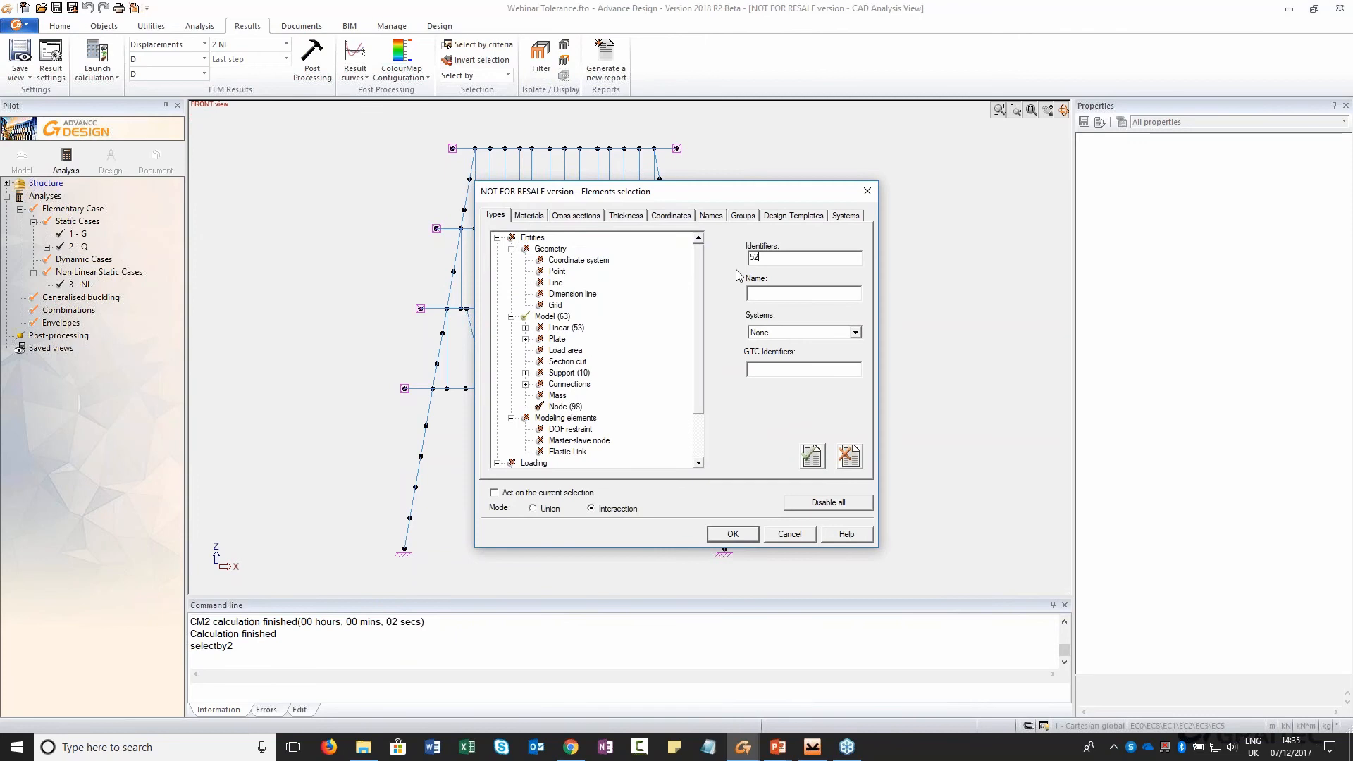
{"action": "left_click", "coordinate": [734, 533]}
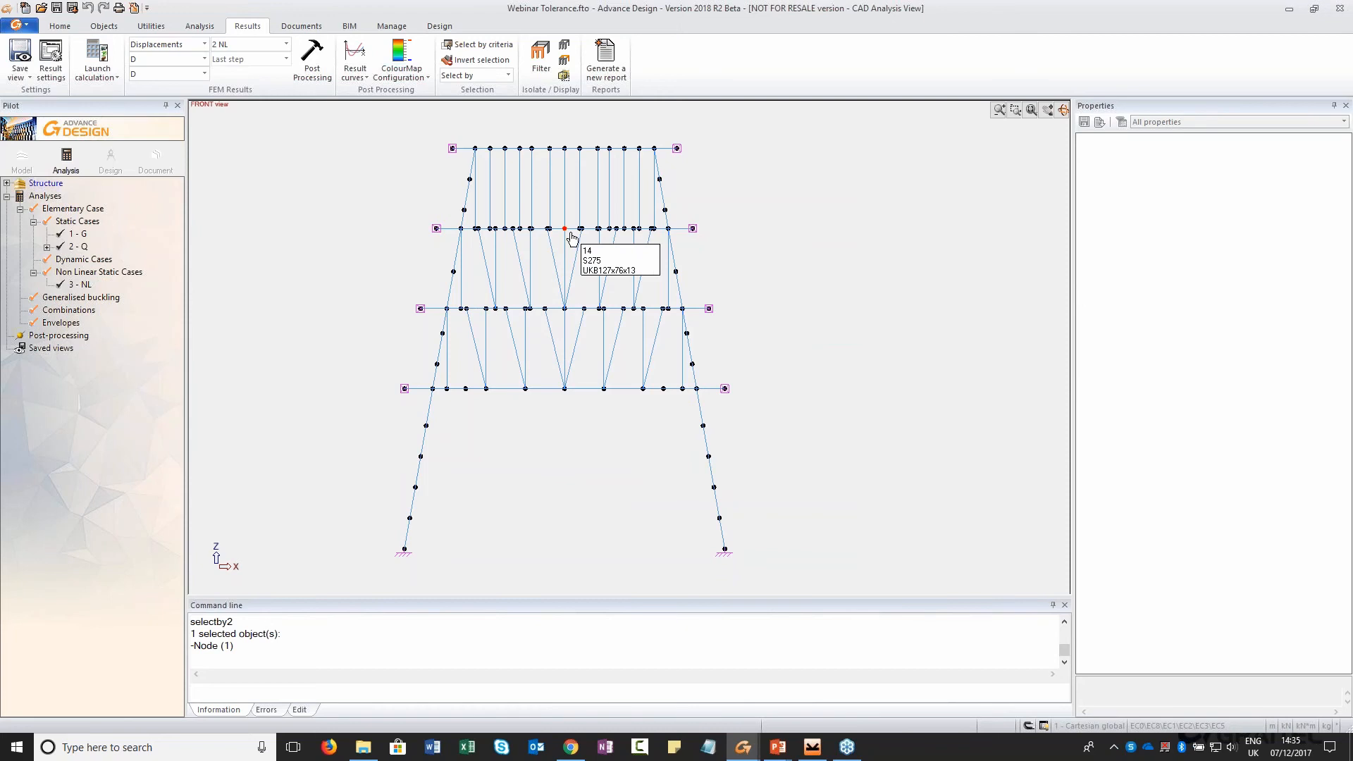
{"action": "scroll", "coordinate": [569, 235], "scroll_direction": "up", "scroll_amount": 6}
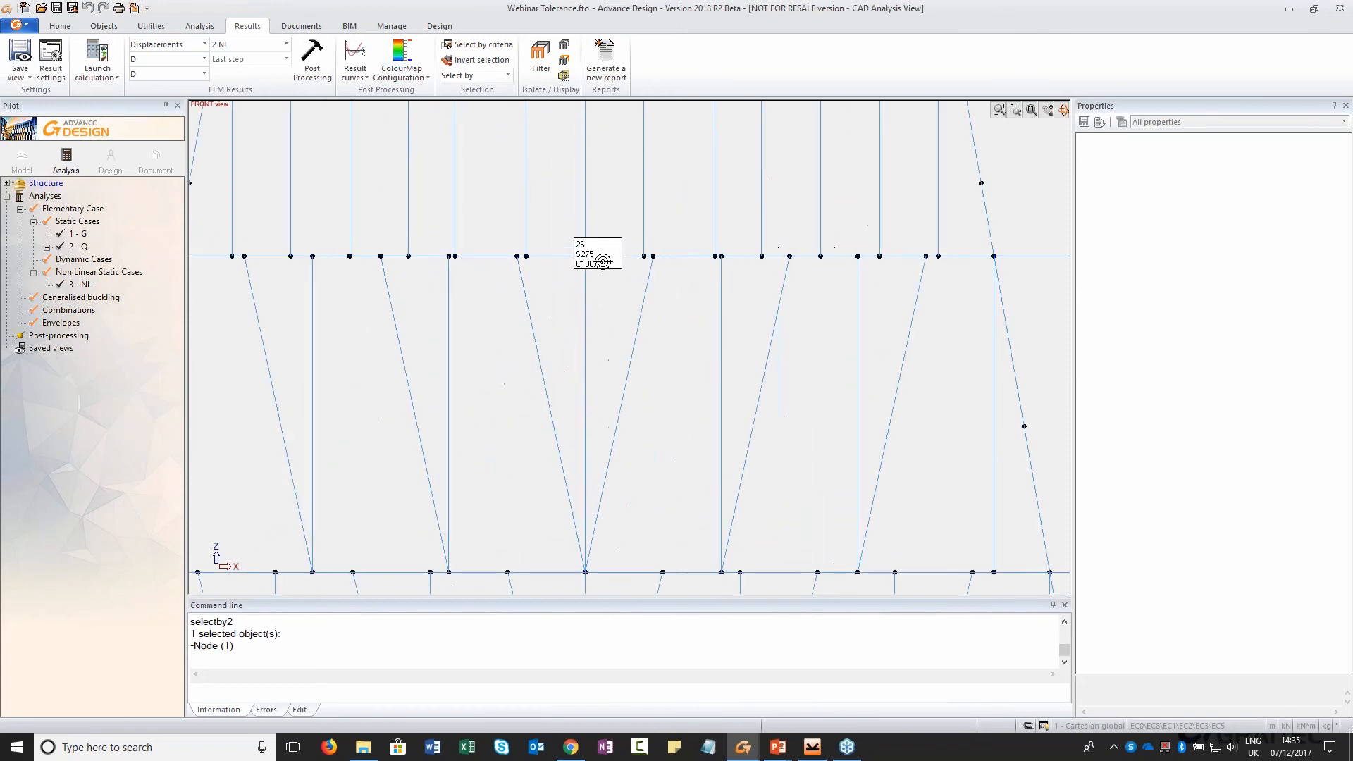
{"action": "scroll", "coordinate": [622, 263], "scroll_direction": "up", "scroll_amount": 8}
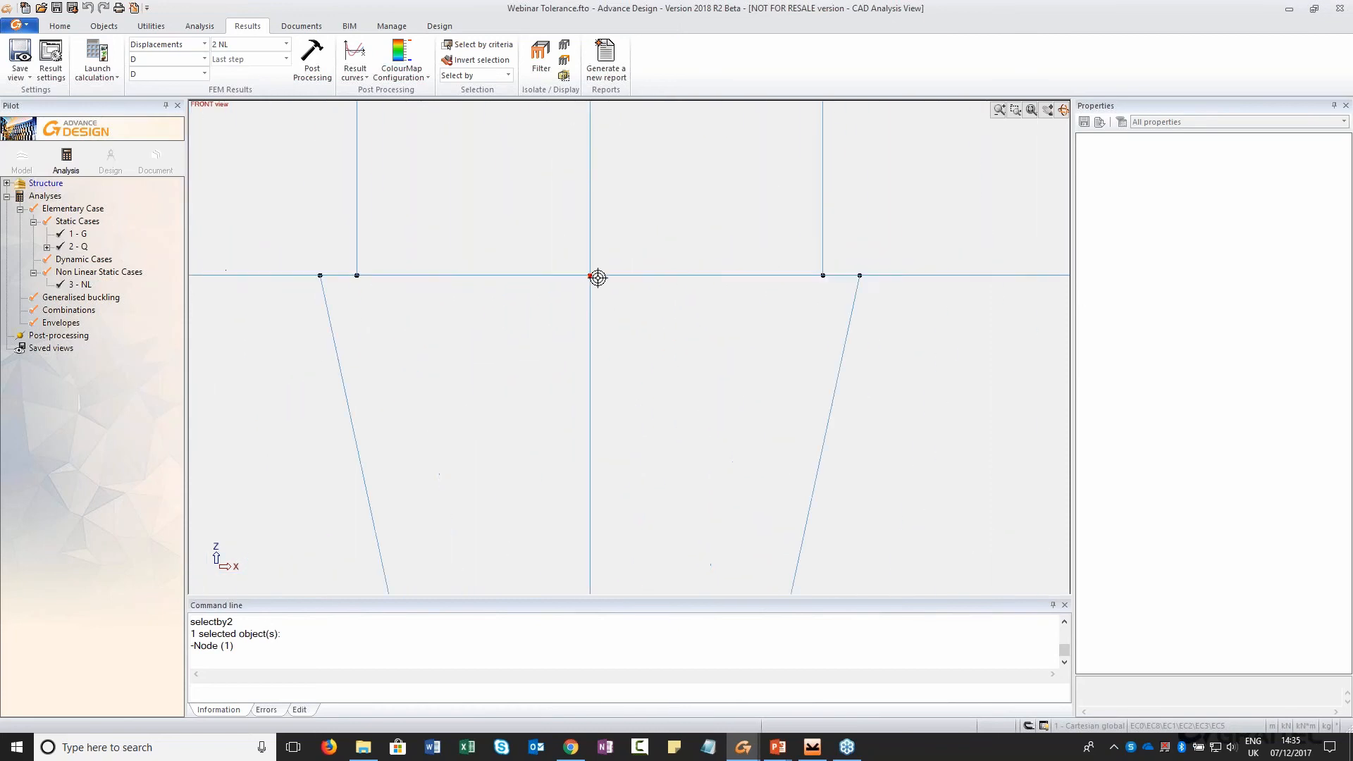
{"action": "scroll", "coordinate": [612, 290], "scroll_direction": "up", "scroll_amount": 4}
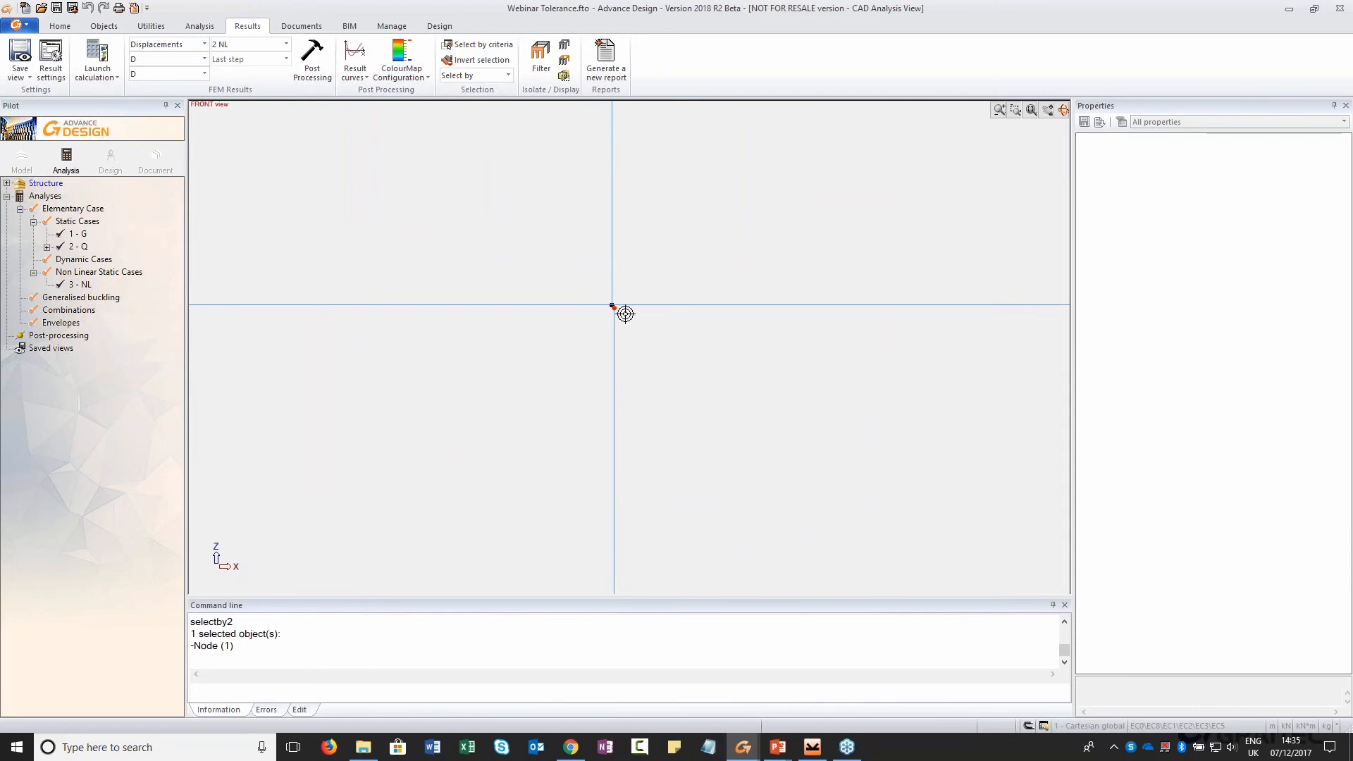
{"action": "scroll", "coordinate": [626, 315], "scroll_direction": "up", "scroll_amount": 3}
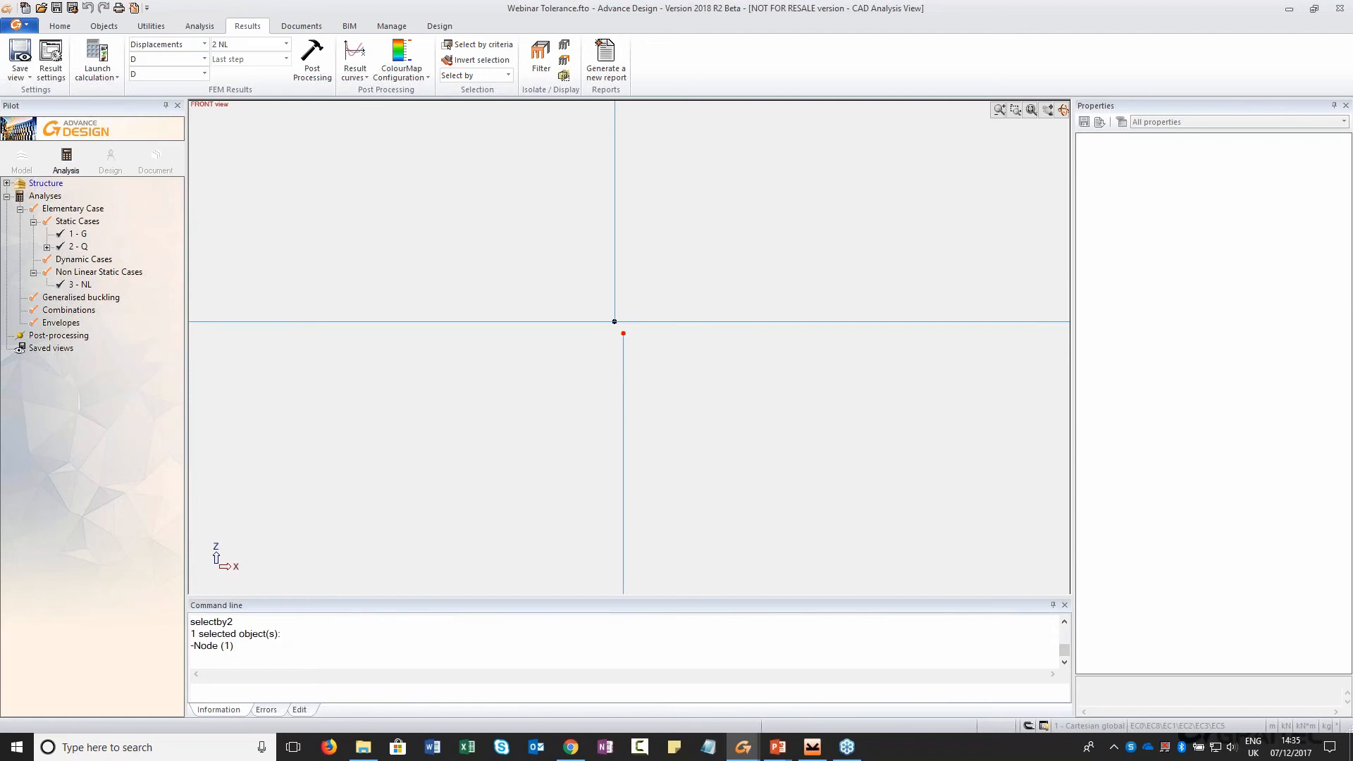
Return to the descriptive model, display members as axes only, and select the central vertical bar with the unconnected upper end
{"action": "left_click", "coordinate": [24, 158]}
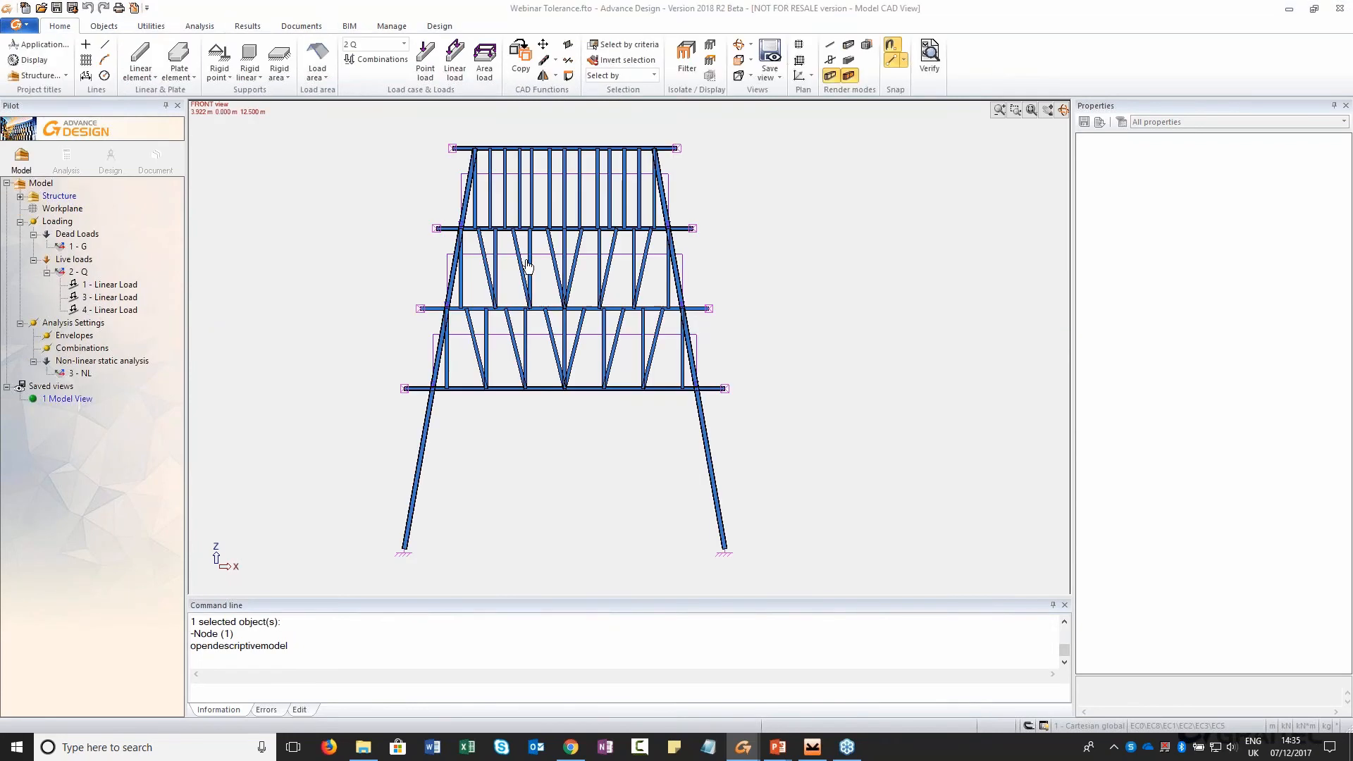
{"action": "left_click", "coordinate": [830, 45]}
{"action": "scroll", "coordinate": [568, 228], "scroll_direction": "up", "scroll_amount": 2}
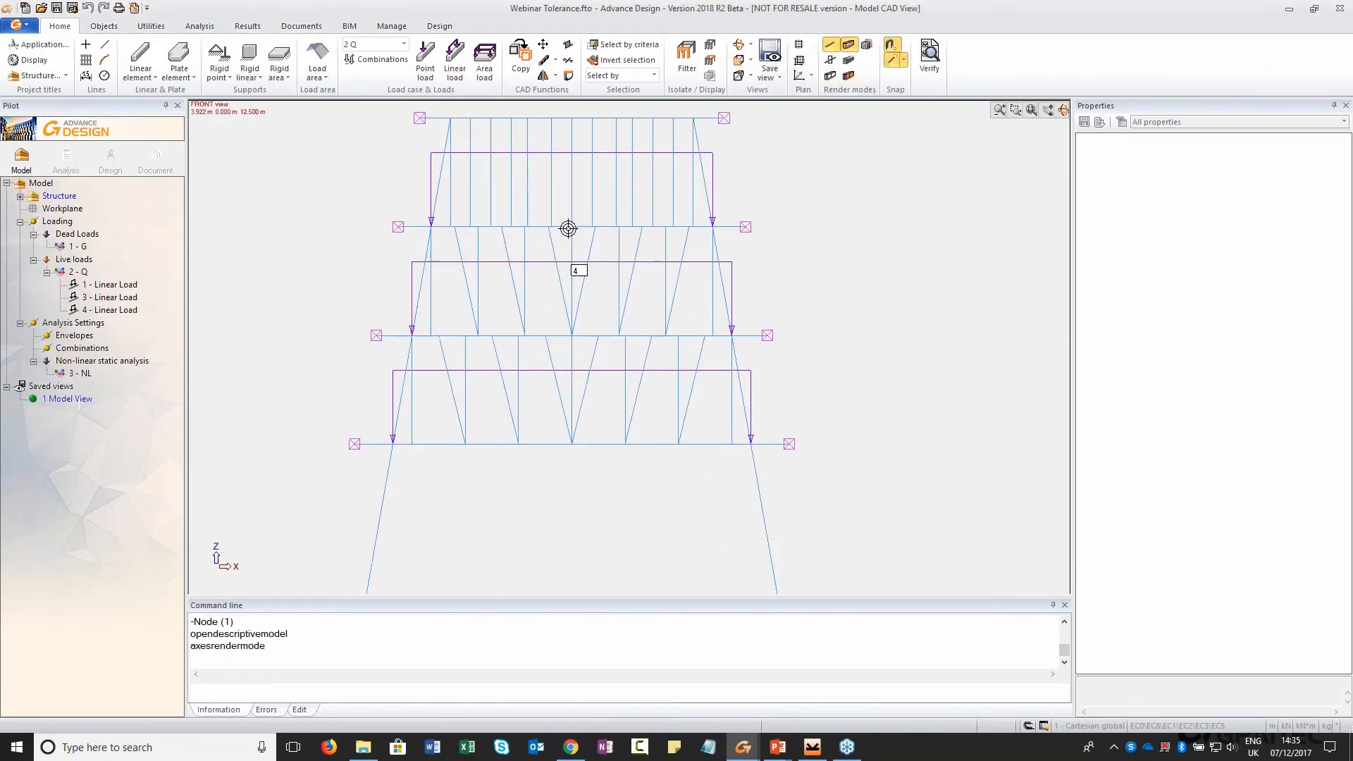
{"action": "scroll", "coordinate": [607, 257], "scroll_direction": "up", "scroll_amount": 5}
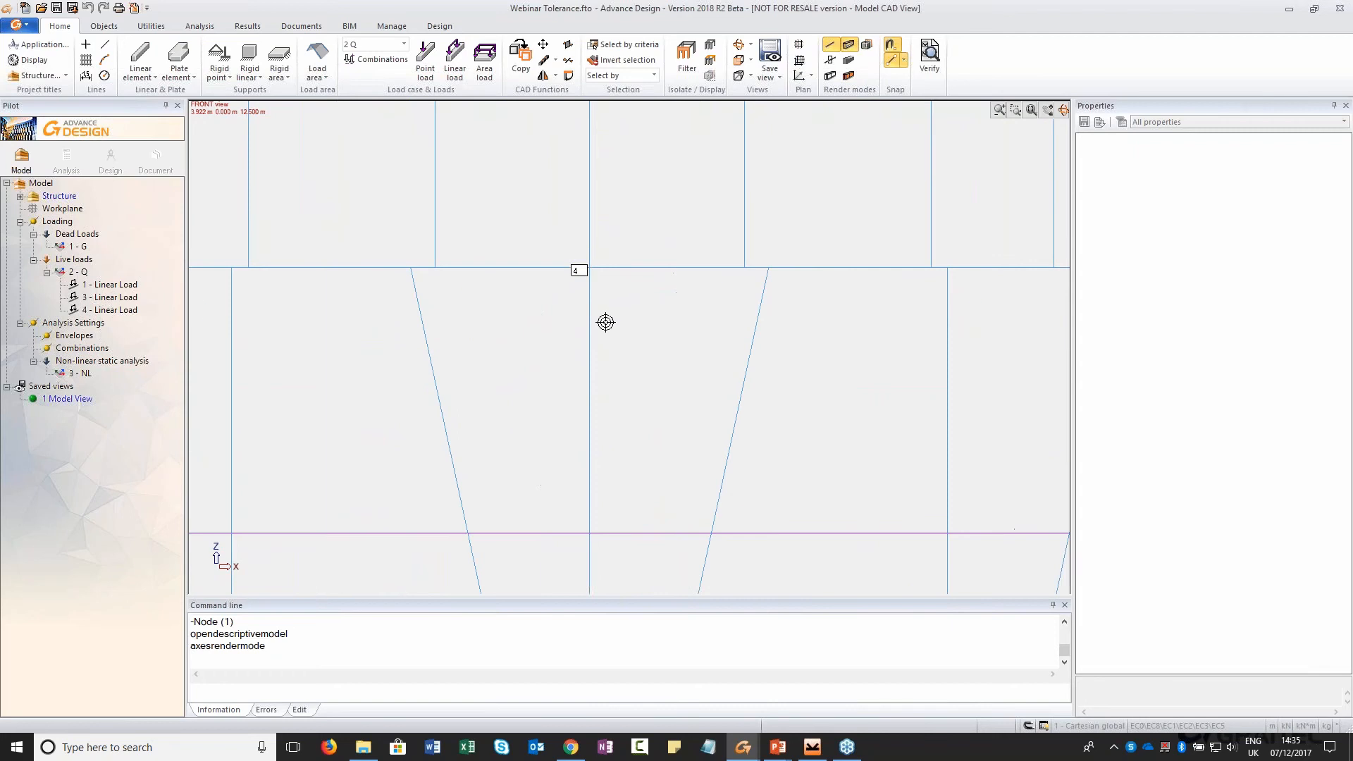
{"action": "left_click", "coordinate": [590, 313]}
{"action": "scroll", "coordinate": [613, 292], "scroll_direction": "up", "scroll_amount": 3}
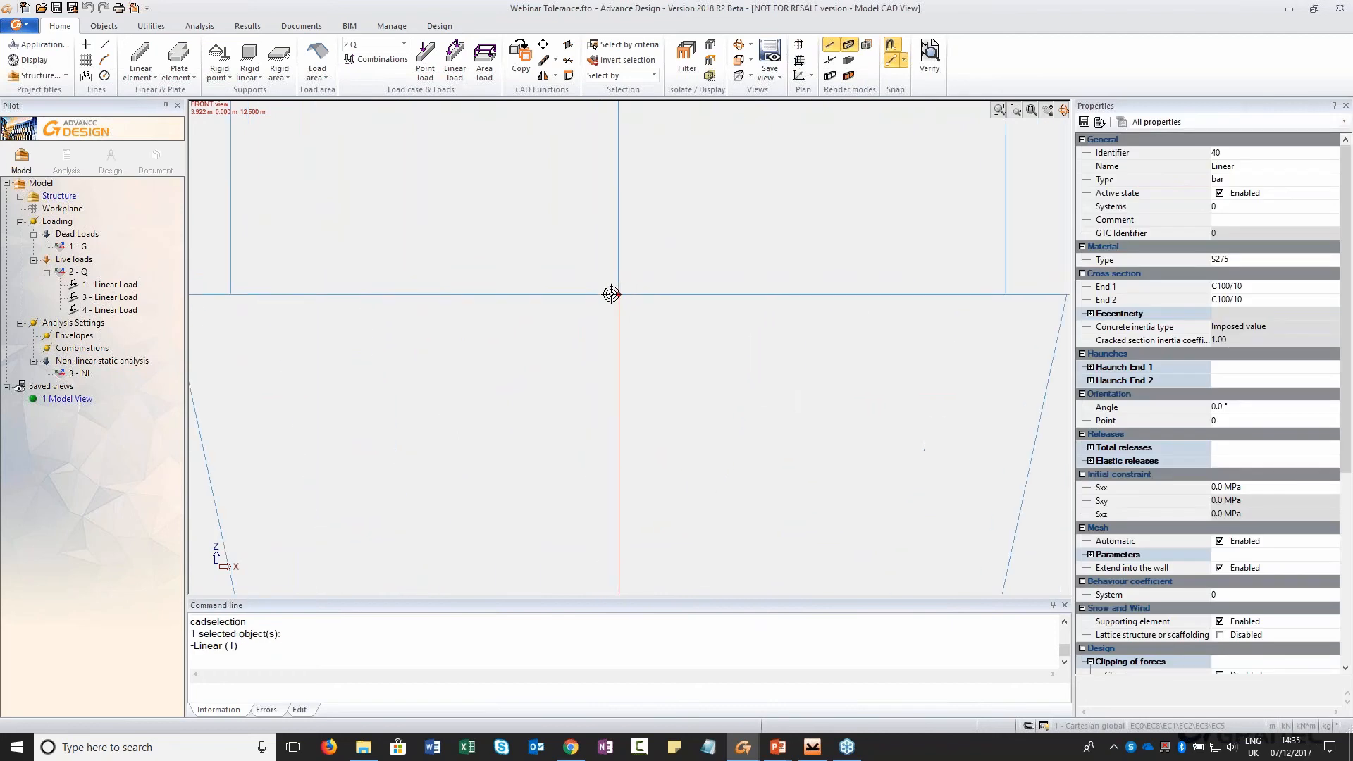
{"action": "scroll", "coordinate": [641, 308], "scroll_direction": "up", "scroll_amount": 4}
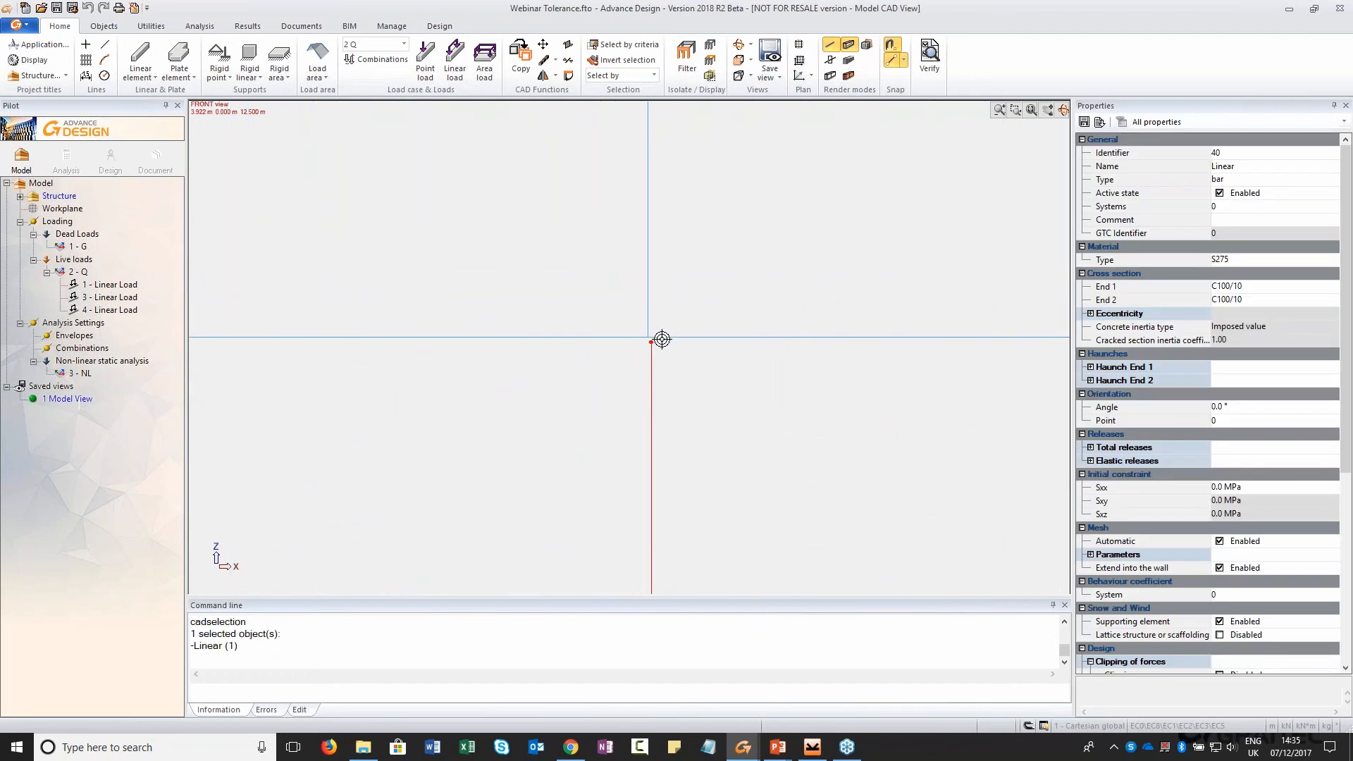
Move the selected bar by a picked translation vector so its upper end meets the horizontal beam and upper post intersection
{"action": "left_click", "coordinate": [543, 44]}
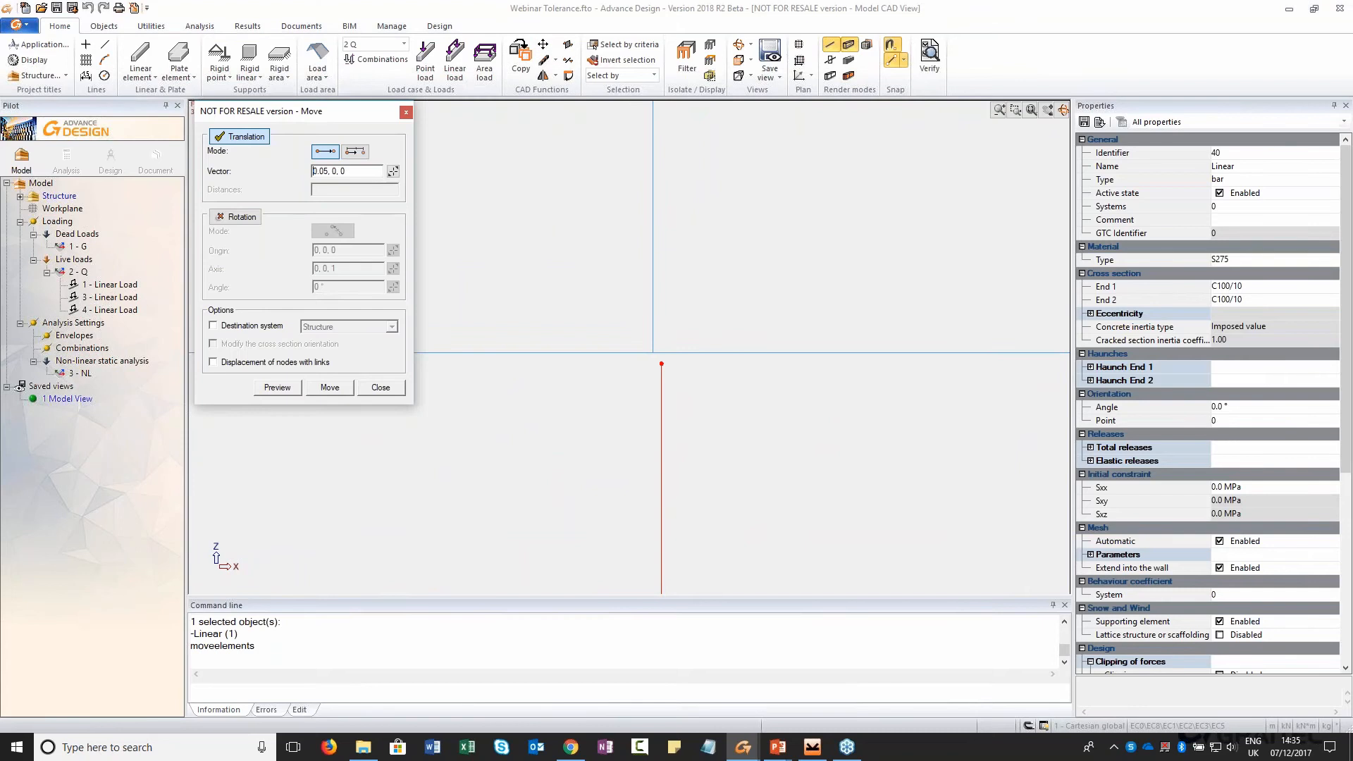
{"action": "left_click", "coordinate": [393, 171]}
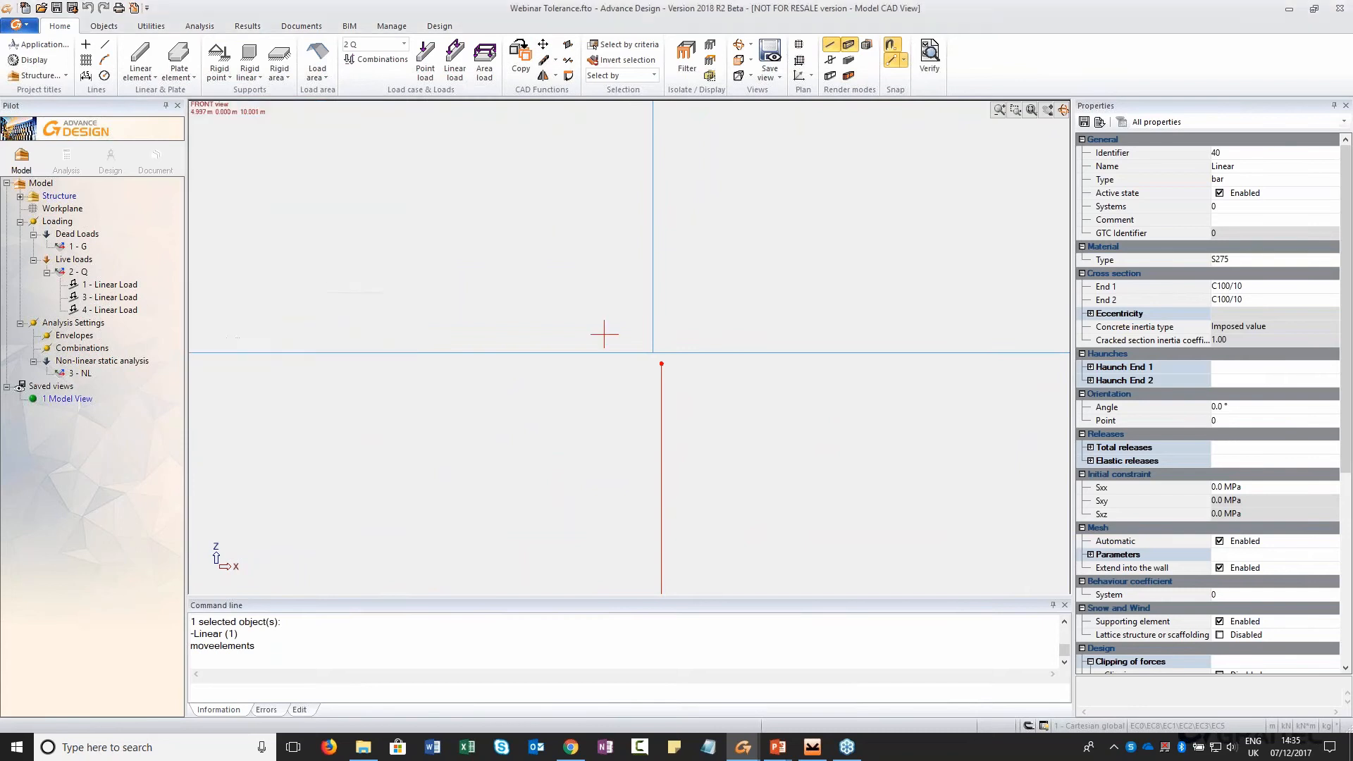
{"action": "left_click", "coordinate": [661, 364]}
{"action": "left_click", "coordinate": [661, 364]}
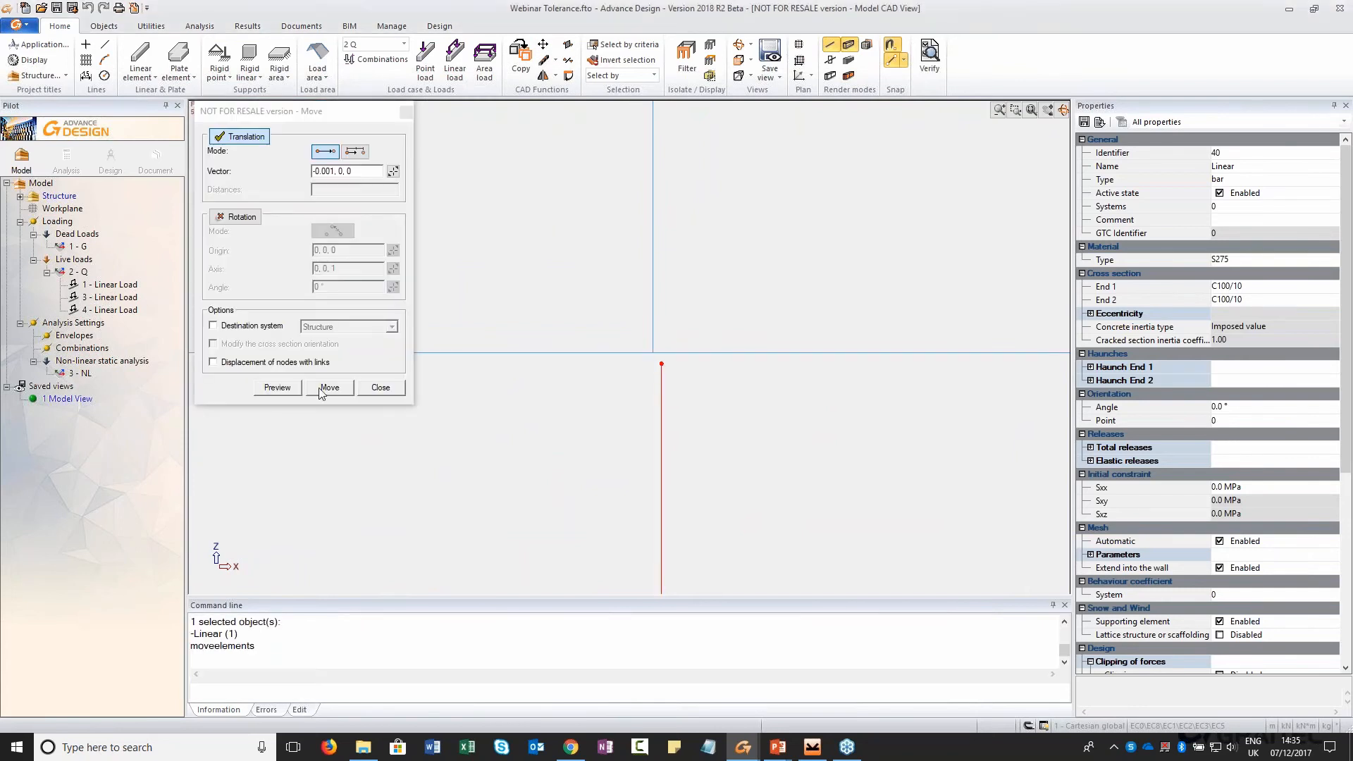
{"action": "left_click", "coordinate": [331, 387]}
{"action": "left_click", "coordinate": [380, 388]}
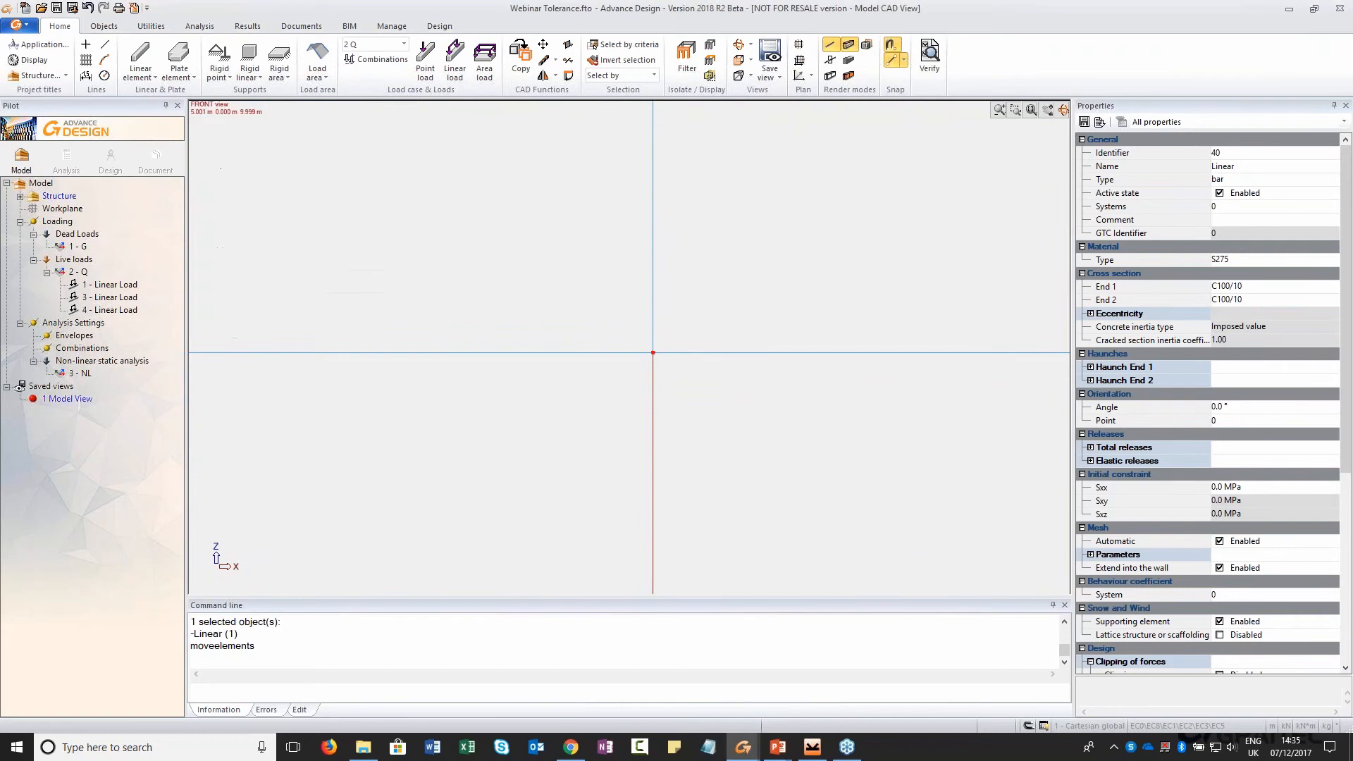
Recalculate the corrected frame and display its displacement results for case 2 NL
{"action": "scroll", "coordinate": [652, 283], "scroll_direction": "down", "scroll_amount": 3}
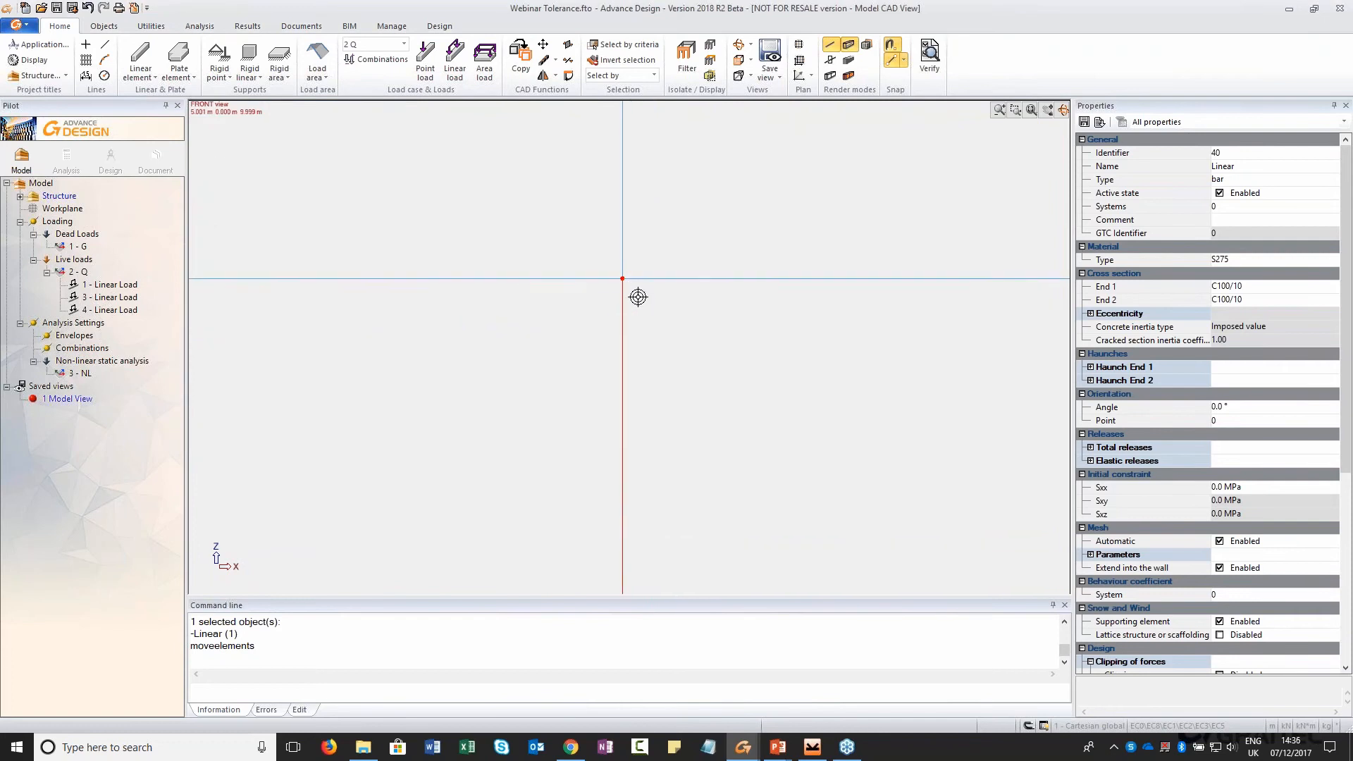
{"action": "scroll", "coordinate": [631, 317], "scroll_direction": "down", "scroll_amount": 5}
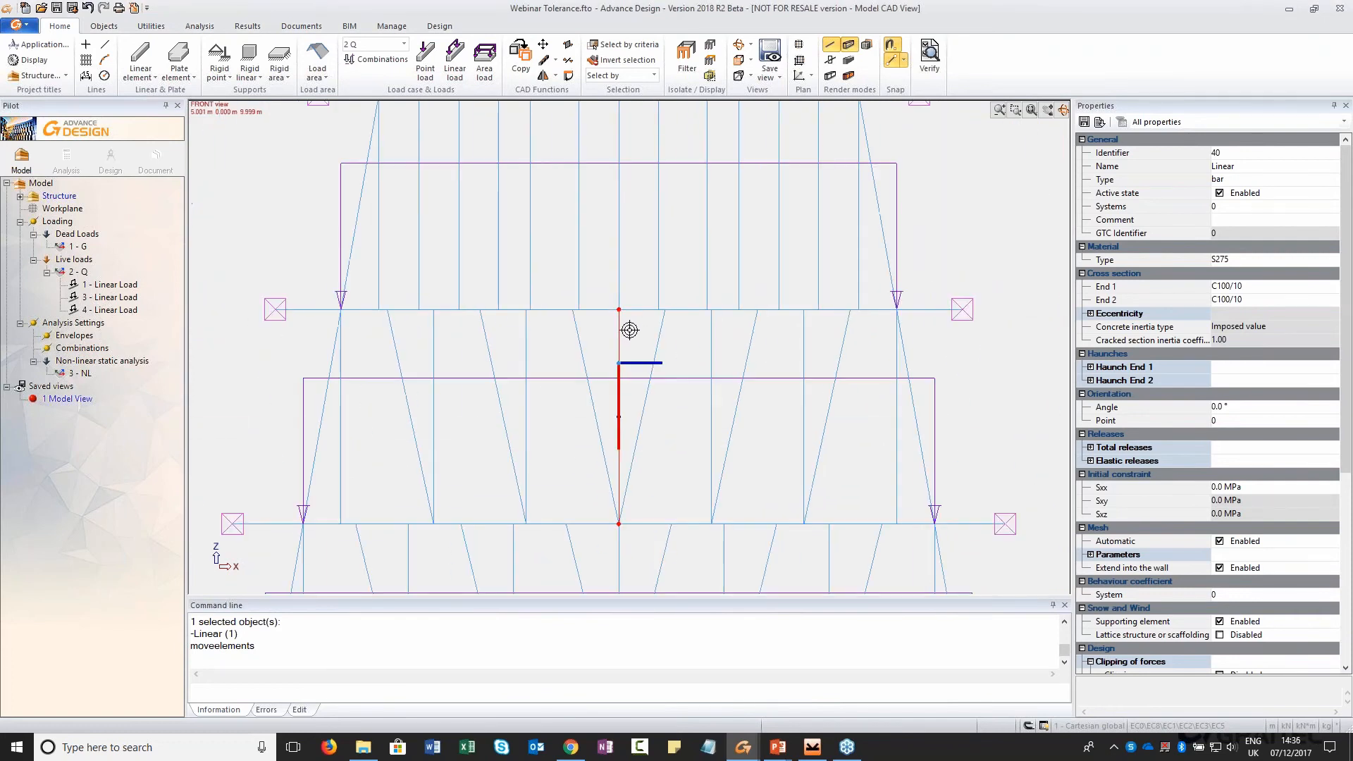
{"action": "scroll", "coordinate": [629, 328], "scroll_direction": "down", "scroll_amount": 2}
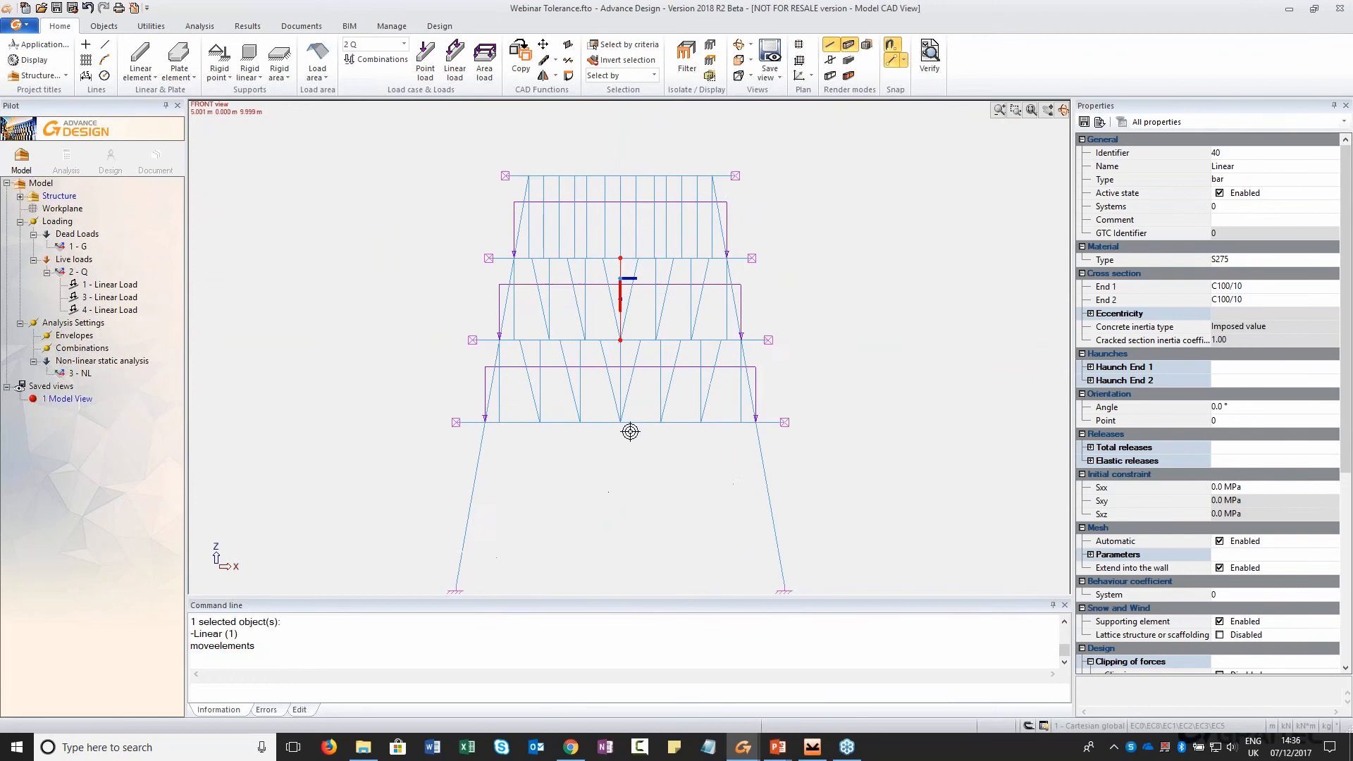
{"action": "scroll", "coordinate": [626, 424], "scroll_direction": "down", "scroll_amount": 2}
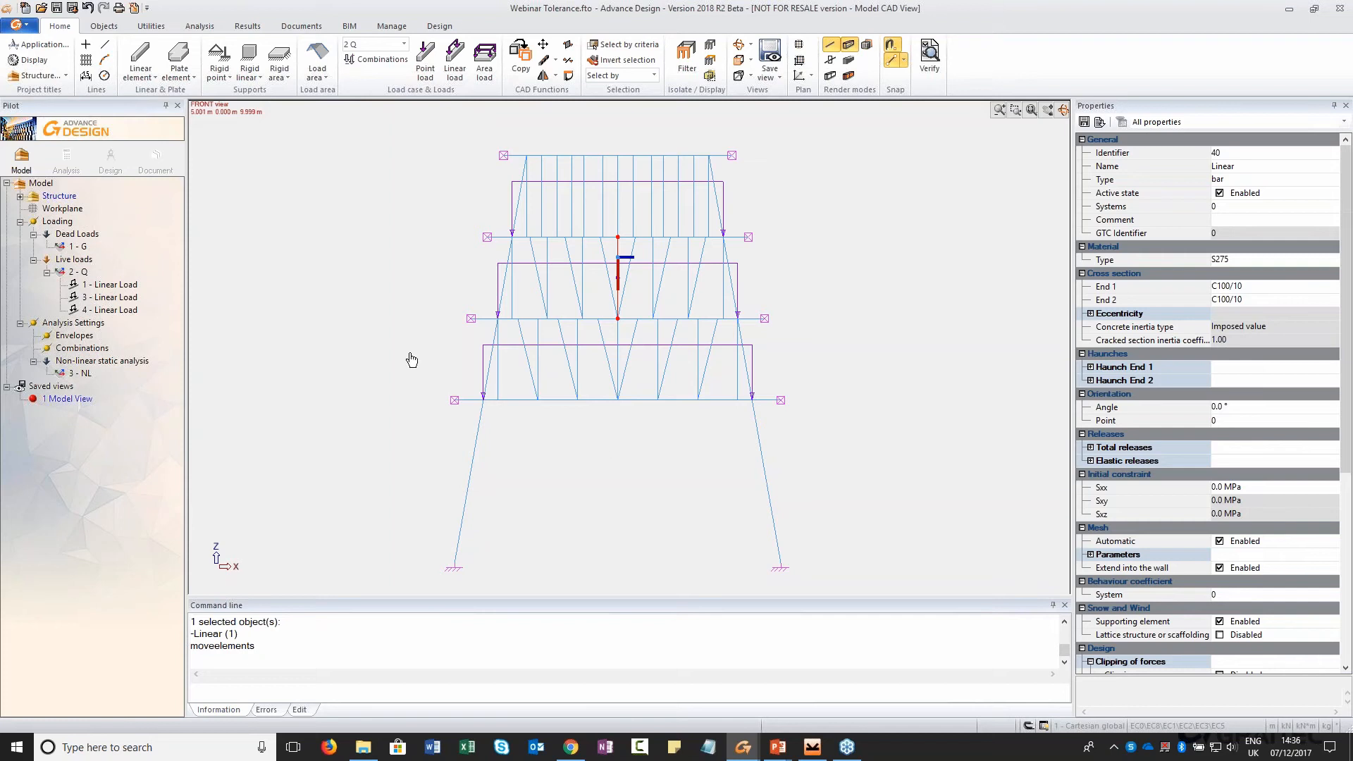
{"action": "left_click", "coordinate": [66, 160]}
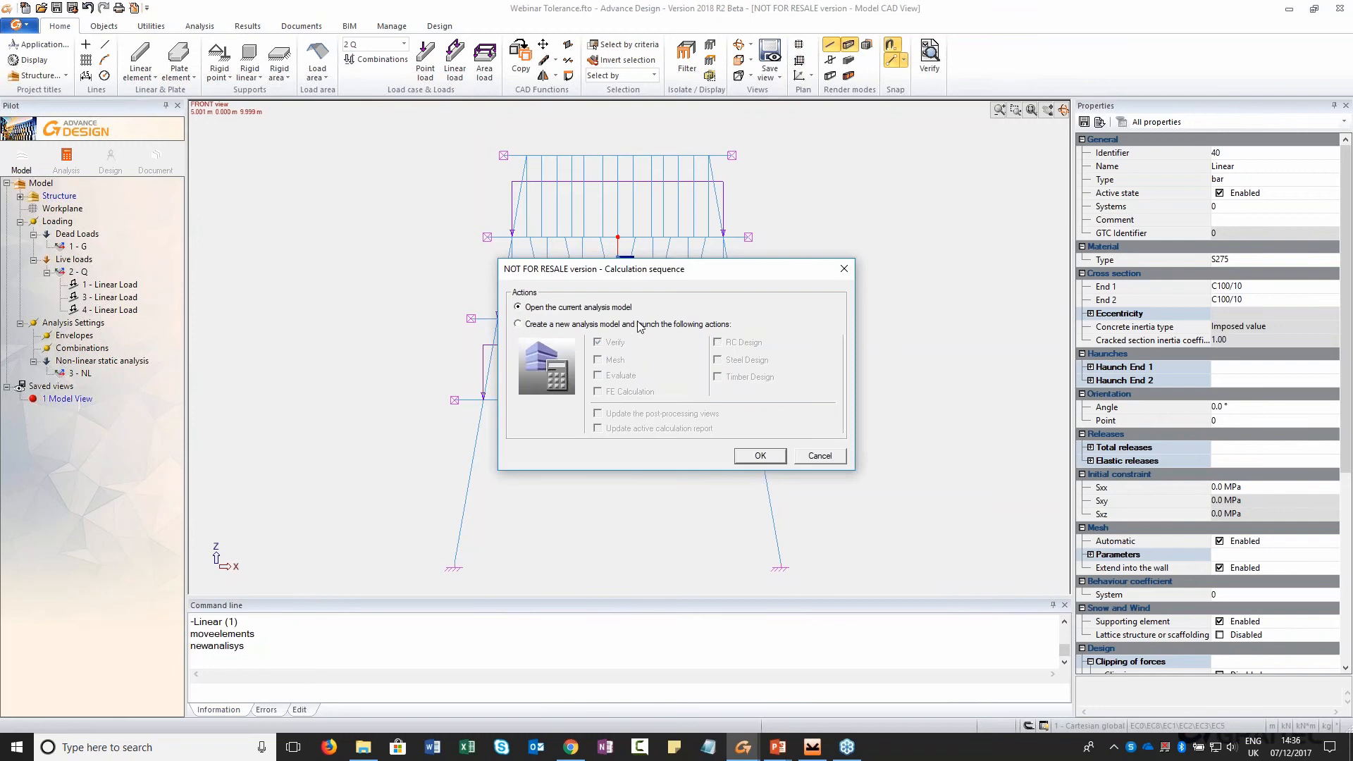
{"action": "left_click", "coordinate": [756, 456]}
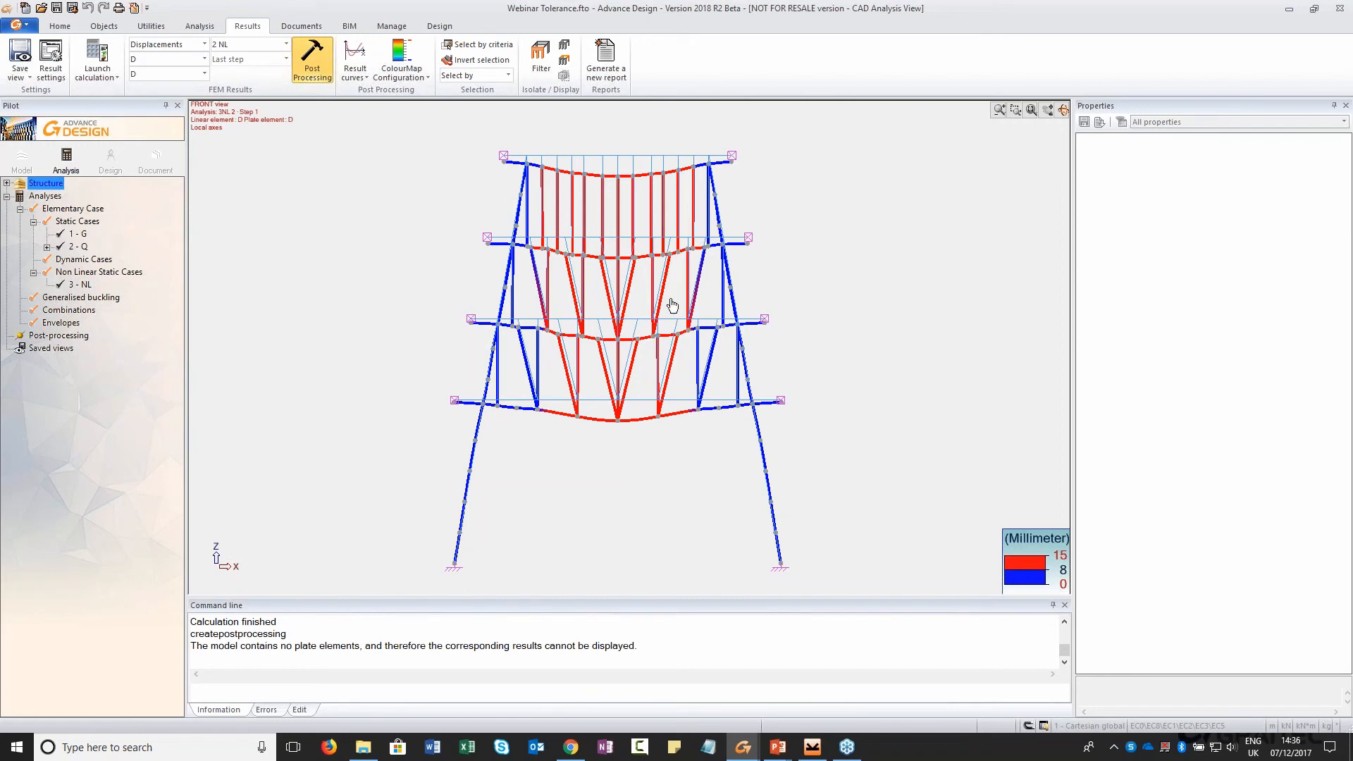
Switch to the Webinar Mesh 2 model and examine the bolted overlap between the two channel beams from different angles
{"action": "key", "text": "alt+Tab"}
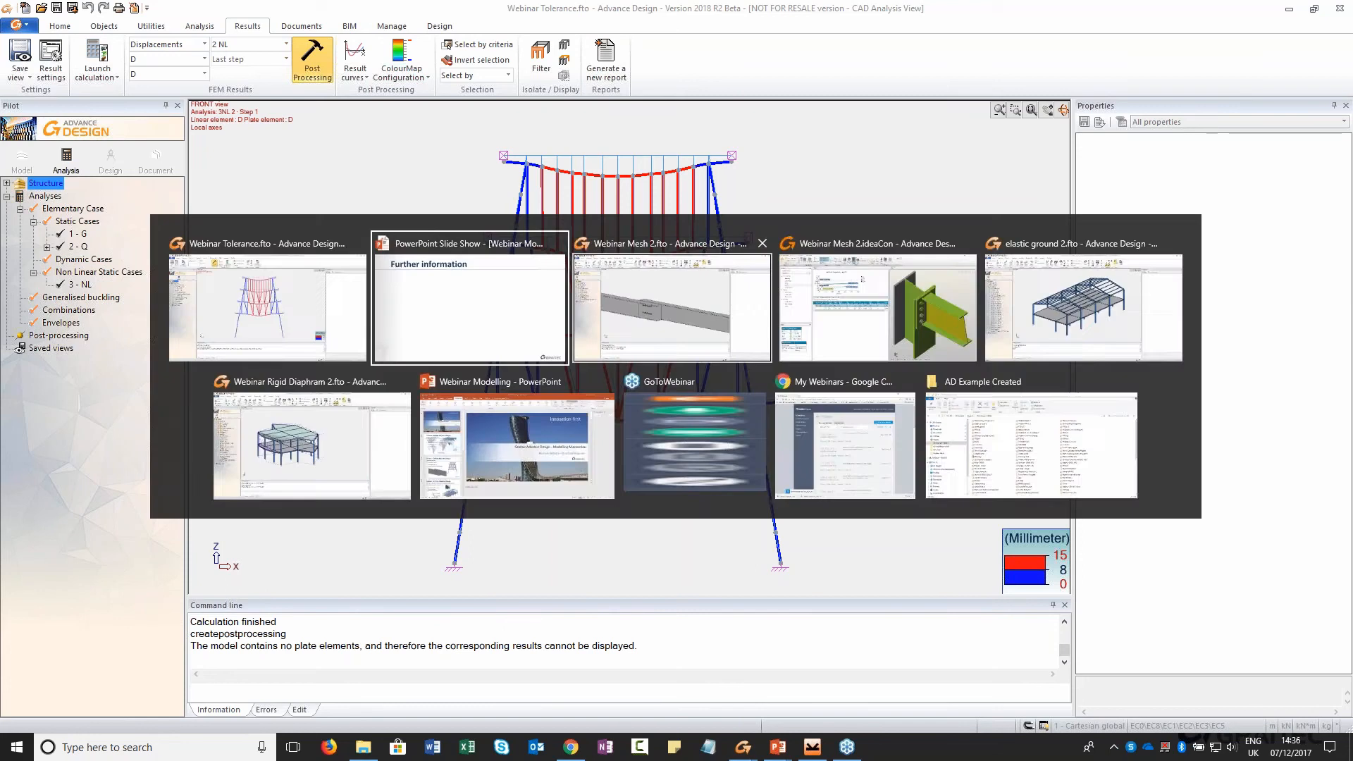
{"action": "left_click", "coordinate": [679, 294]}
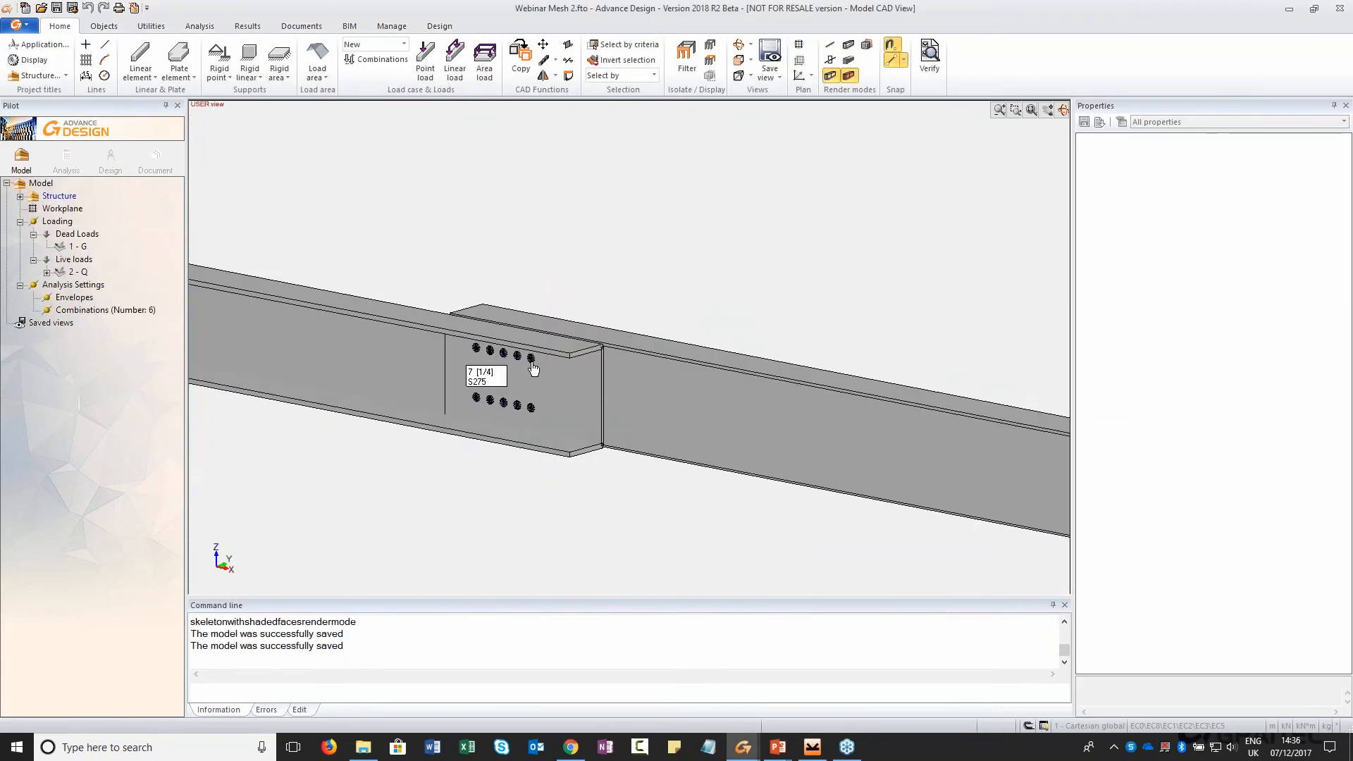
{"action": "middle_click_drag", "start_coordinate": [533, 369], "coordinate": [504, 352], "text": "shift"}
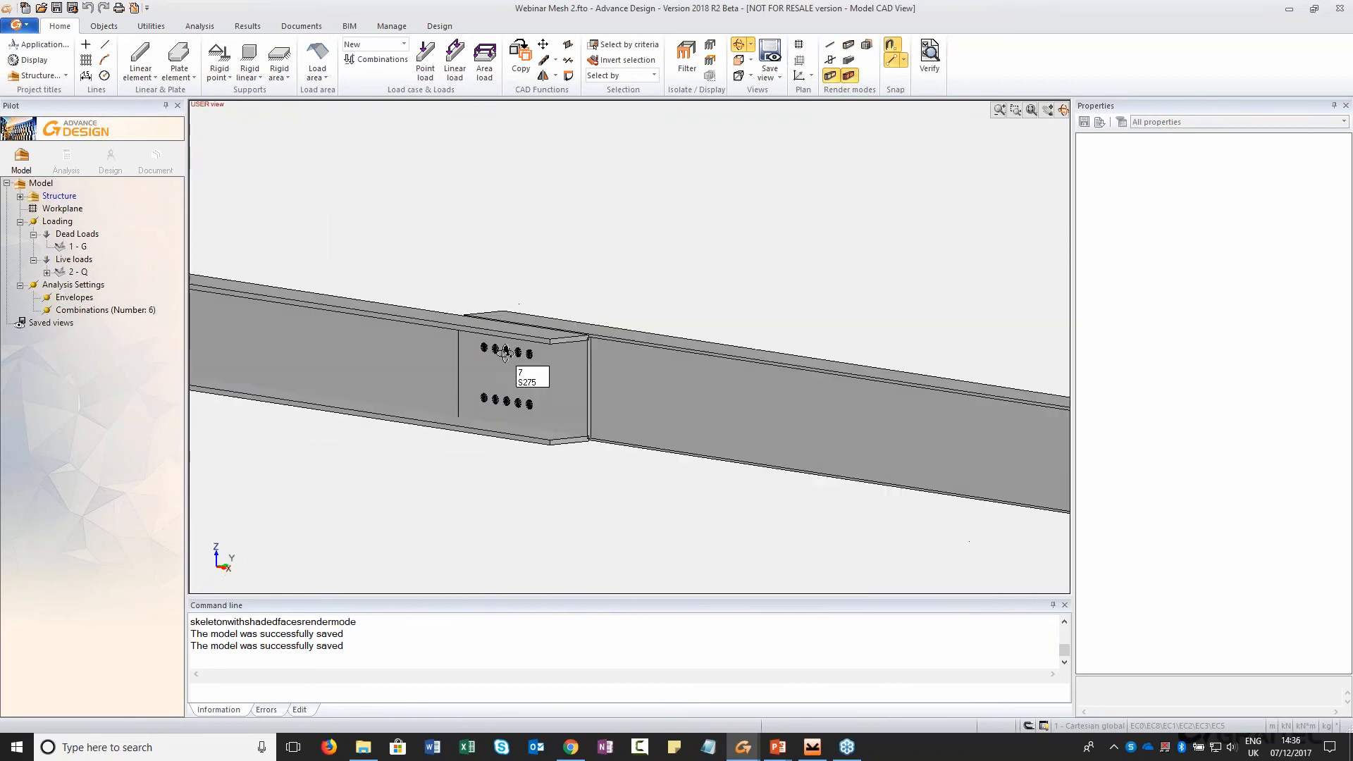
{"action": "scroll", "coordinate": [514, 352], "scroll_direction": "up", "scroll_amount": 5}
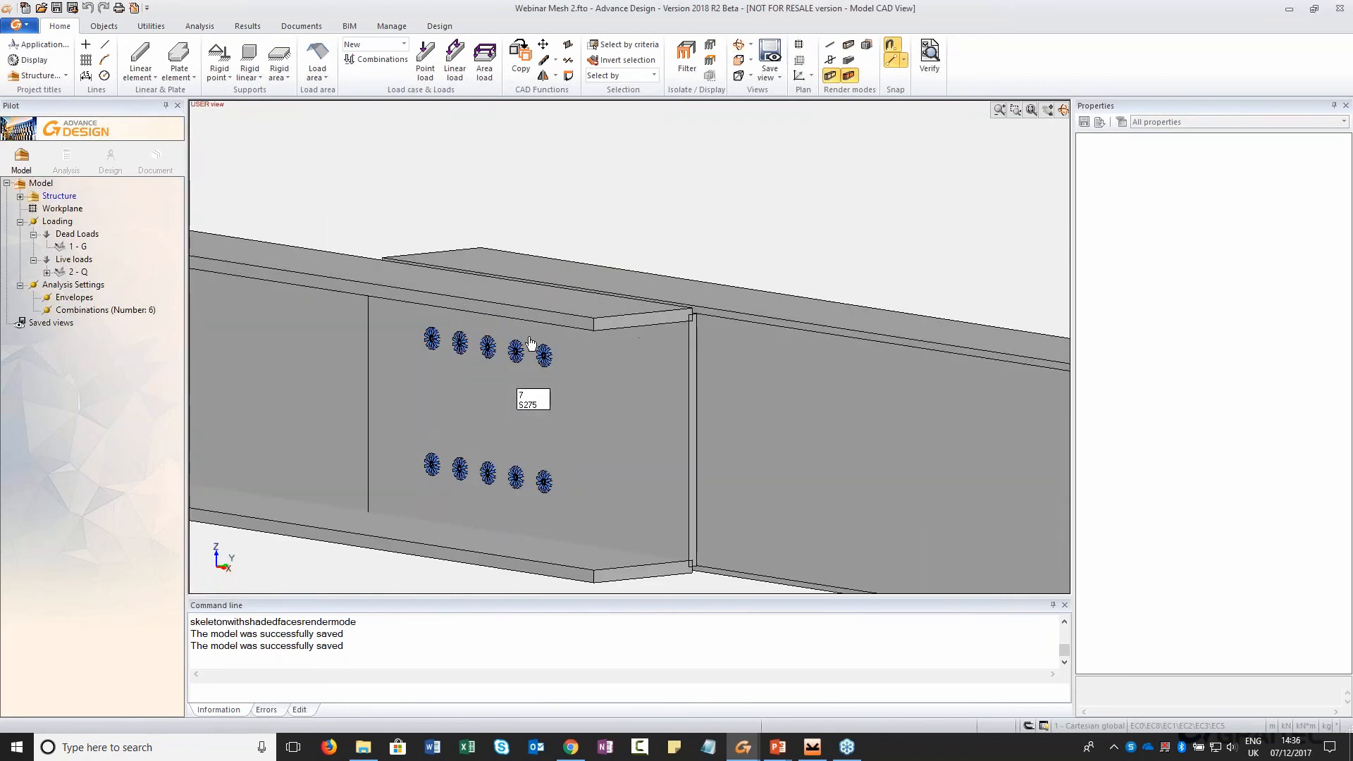
{"action": "scroll", "coordinate": [612, 374], "scroll_direction": "down", "scroll_amount": 5}
{"action": "mouse_move", "coordinate": [613, 374]}
{"action": "middle_mouse_down", "text": "shift"}
{"action": "mouse_move", "coordinate": [505, 371]}
{"action": "mouse_move", "coordinate": [589, 356]}
{"action": "mouse_move", "coordinate": [604, 378]}
{"action": "middle_mouse_up", "text": "shift"}
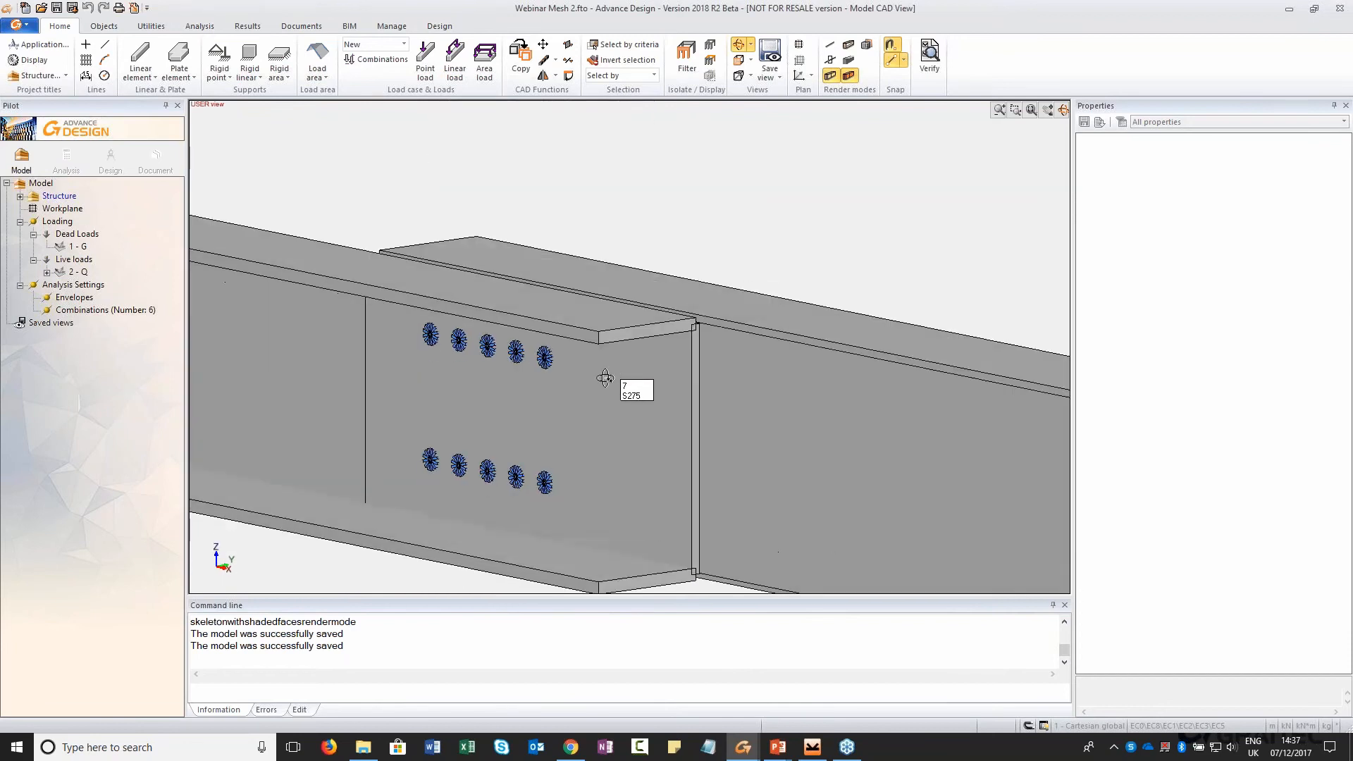
{"action": "scroll", "coordinate": [602, 370], "scroll_direction": "down", "scroll_amount": 2}
{"action": "scroll", "coordinate": [598, 348], "scroll_direction": "down", "scroll_amount": 2}
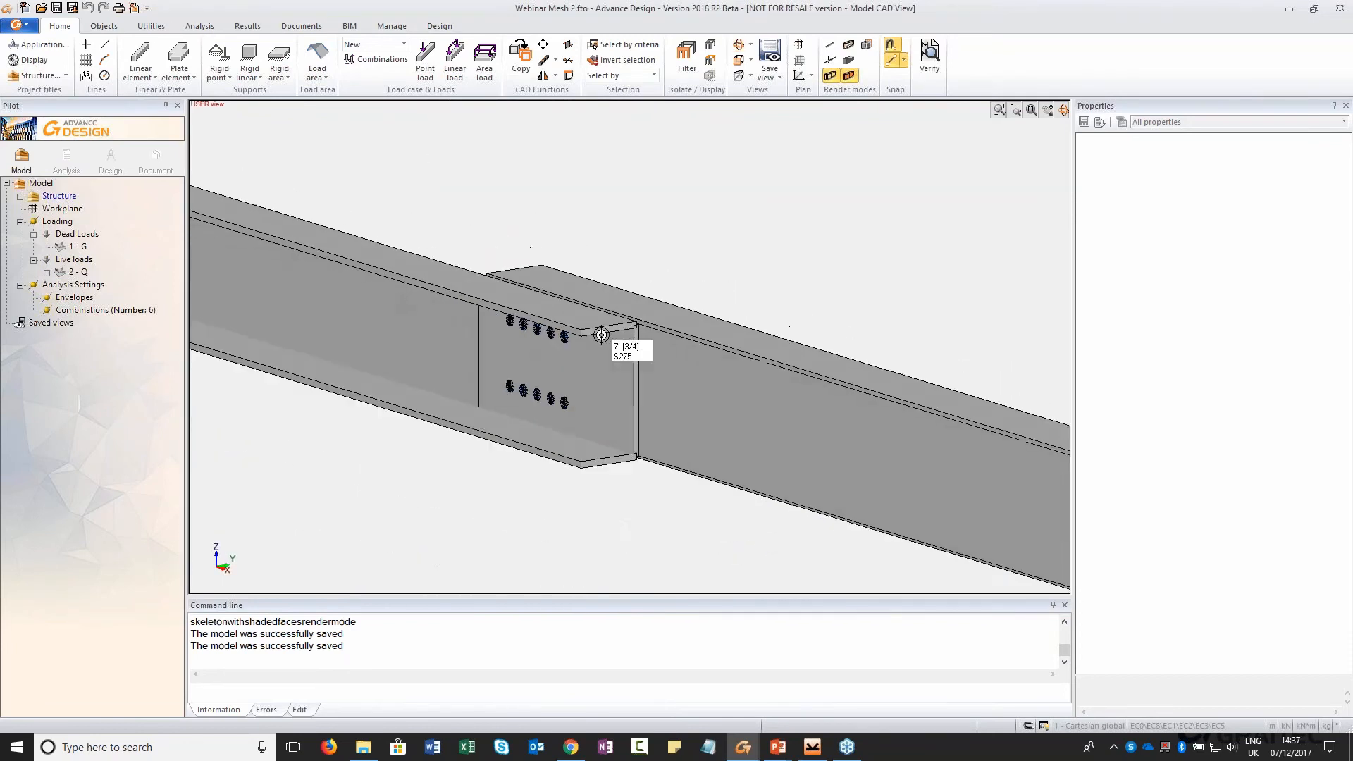
{"action": "scroll", "coordinate": [596, 338], "scroll_direction": "down", "scroll_amount": 3}
{"action": "scroll", "coordinate": [592, 338], "scroll_direction": "up", "scroll_amount": 2}
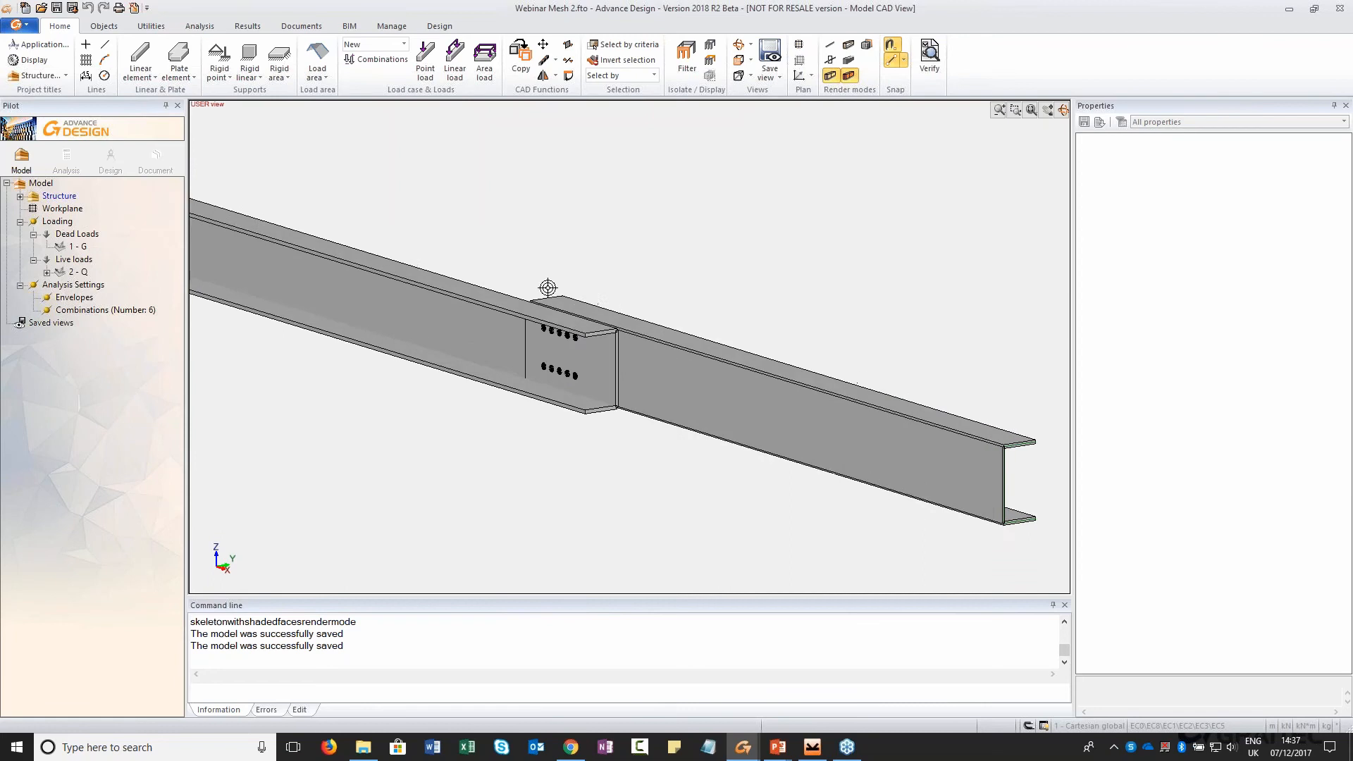
{"action": "scroll", "coordinate": [556, 303], "scroll_direction": "down", "scroll_amount": 1}
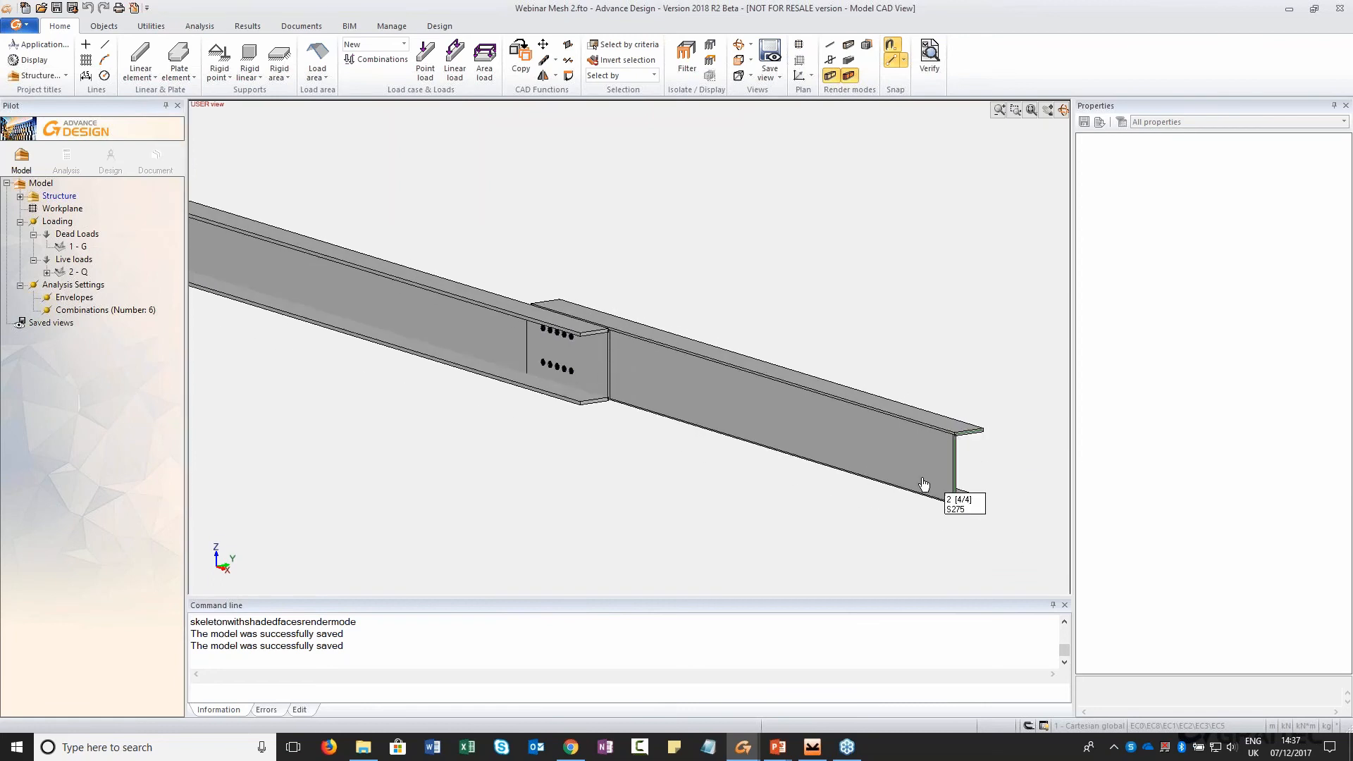
Show the live loads applied to the channel beam, clear the selection, and inspect the bolted overlap
{"action": "left_click", "coordinate": [87, 262]}
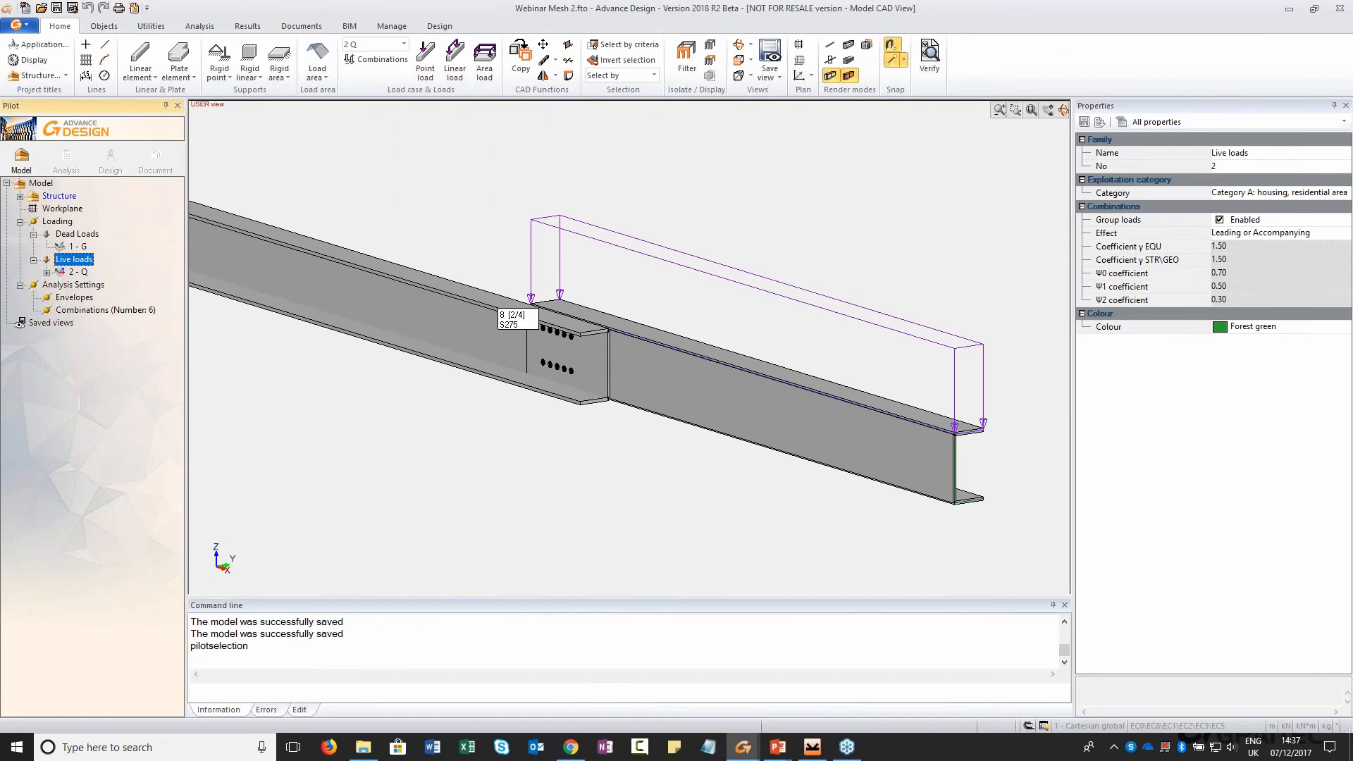
{"action": "key", "text": "Escape"}
{"action": "scroll", "coordinate": [622, 395], "scroll_direction": "up", "scroll_amount": 3}
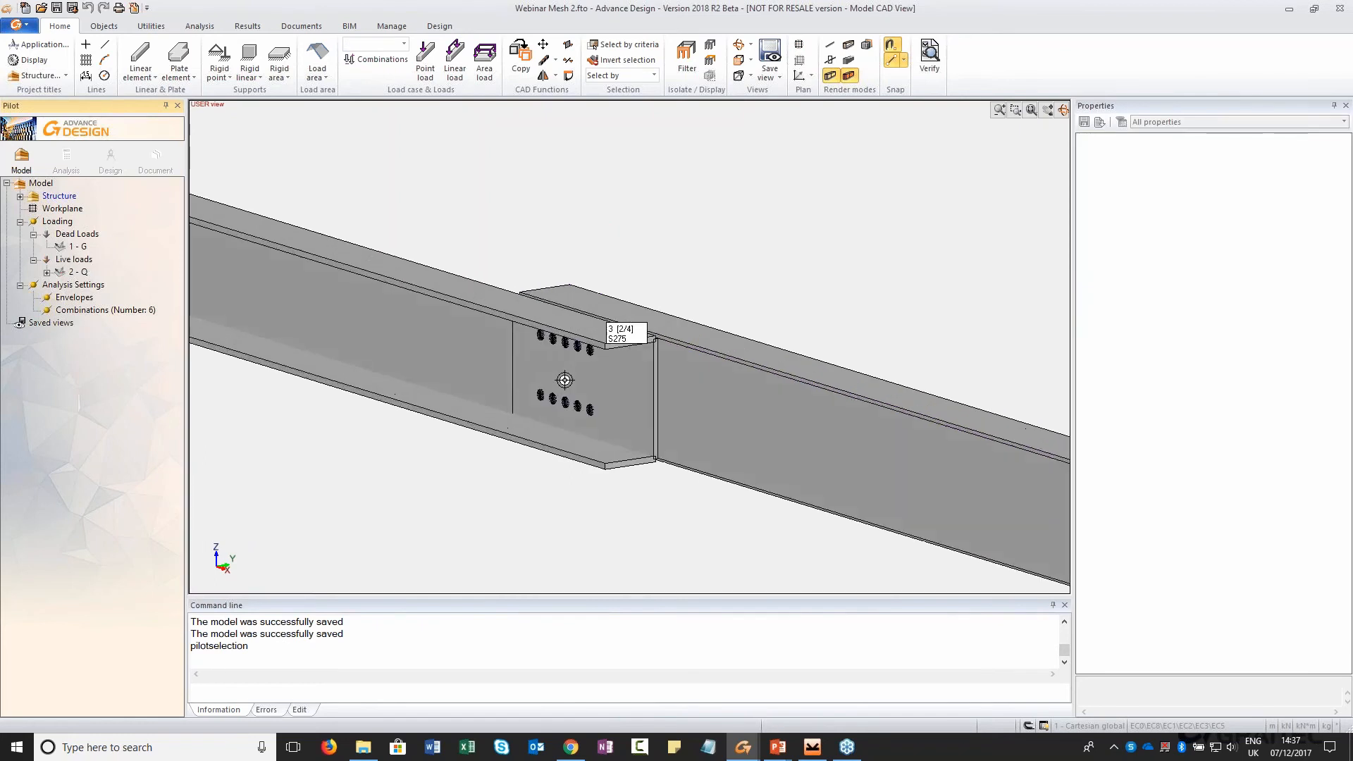
{"action": "scroll", "coordinate": [622, 395], "scroll_direction": "down", "scroll_amount": 2}
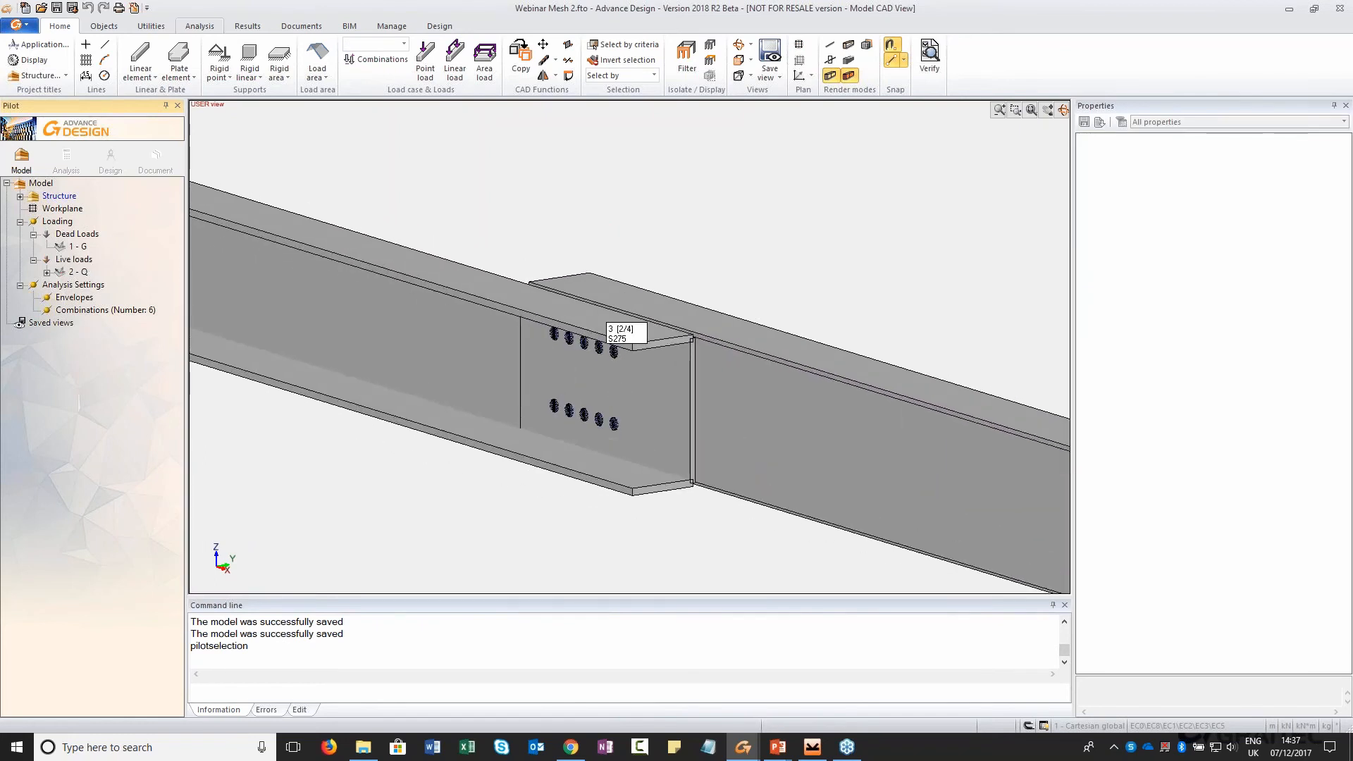
Review the model's mesh options, including the default element size and mesh tolerance, and accept them as set
{"action": "left_click", "coordinate": [200, 26]}
{"action": "left_click", "coordinate": [268, 70]}
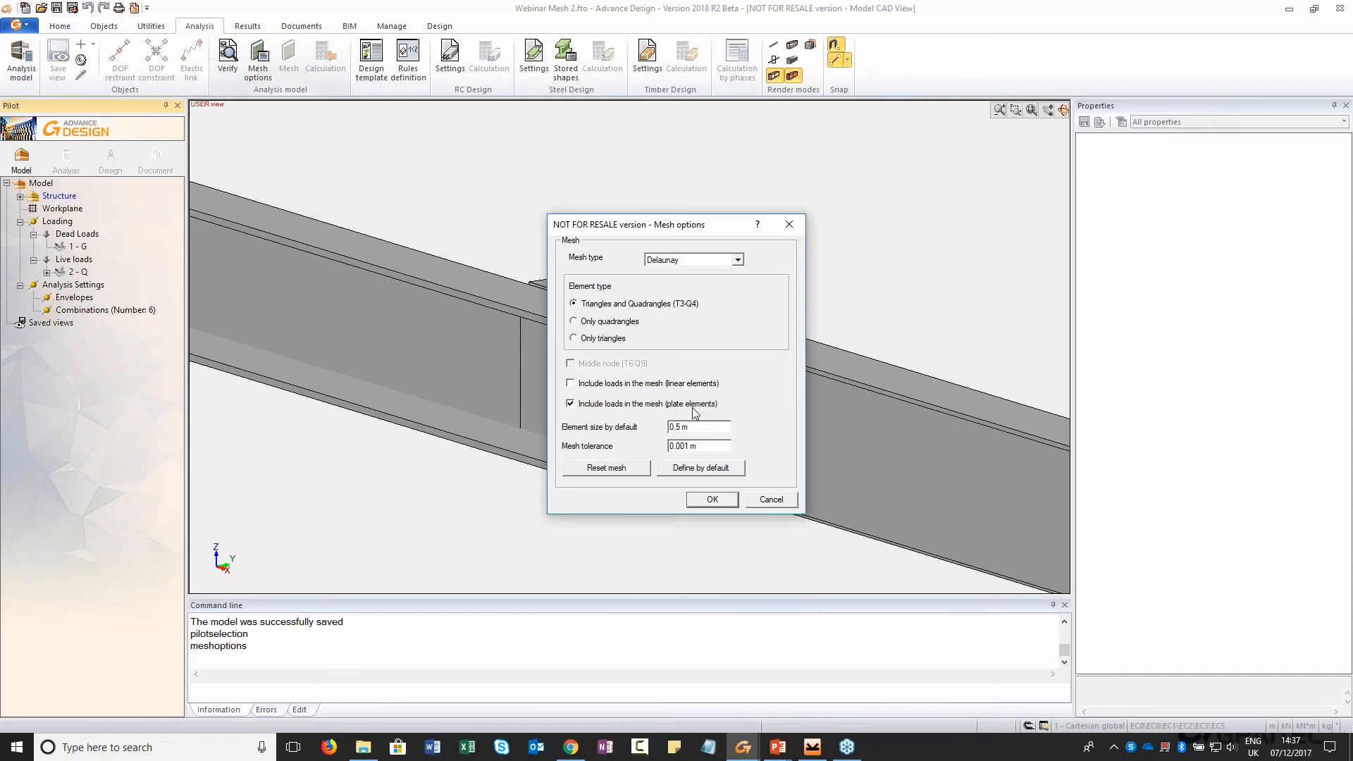
{"action": "left_click", "coordinate": [715, 501]}
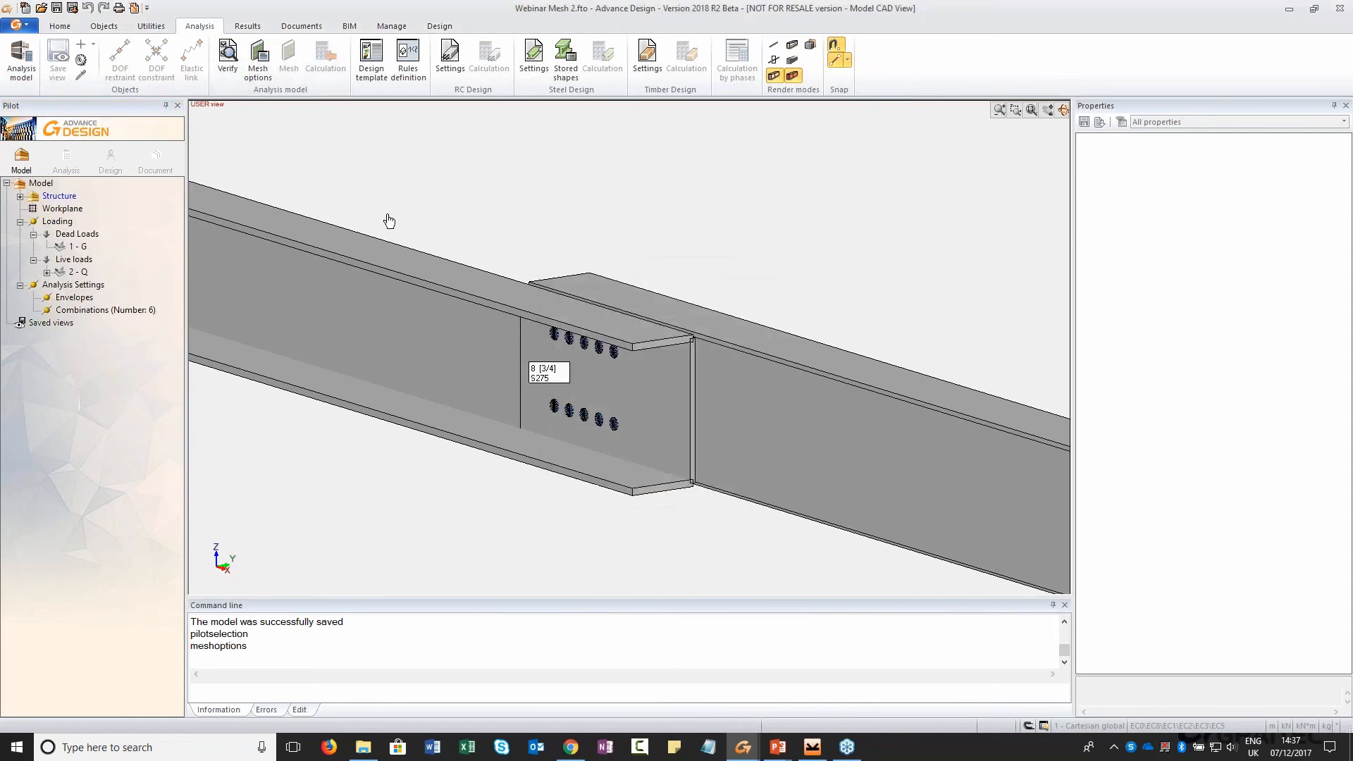
Create a new analysis model of the bolted channels and try to run the FE calculation
{"action": "left_click", "coordinate": [68, 155]}
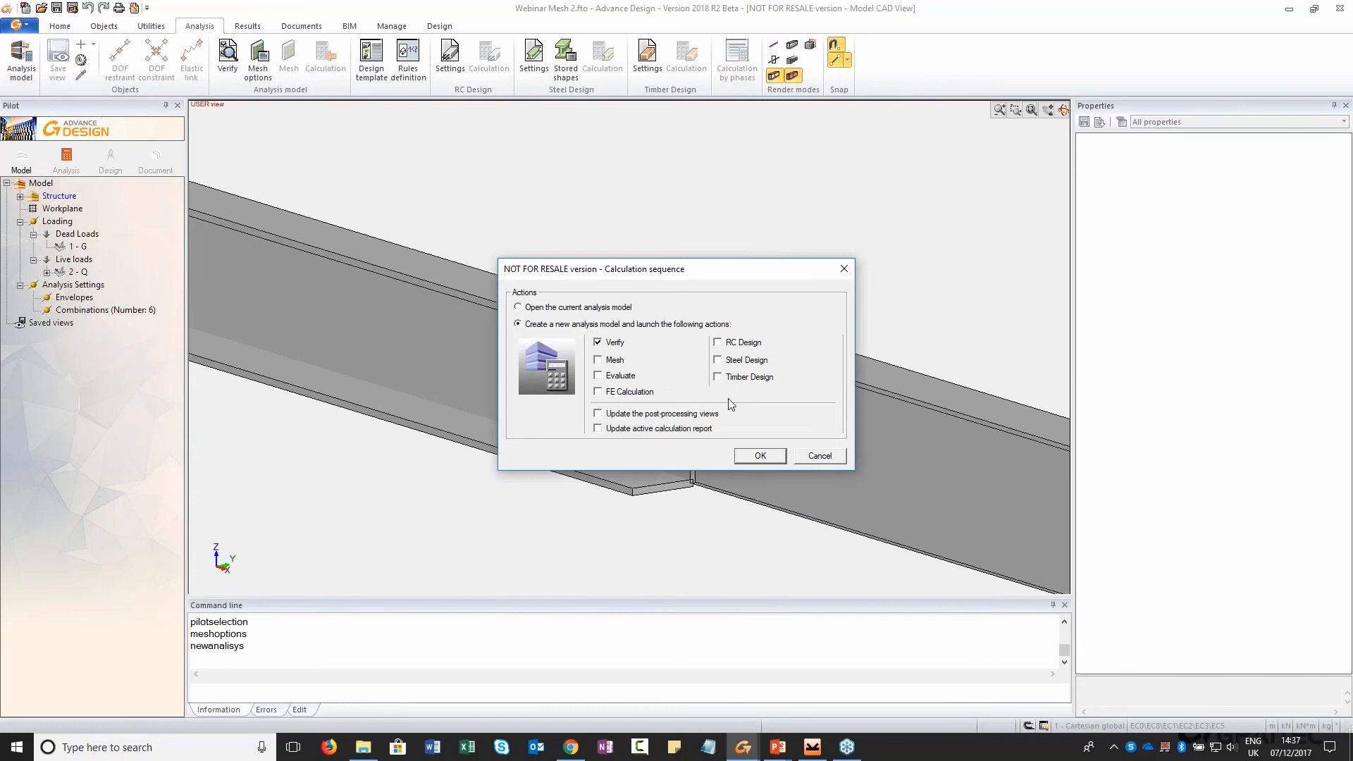
{"action": "left_click", "coordinate": [632, 392]}
{"action": "left_click", "coordinate": [760, 456]}
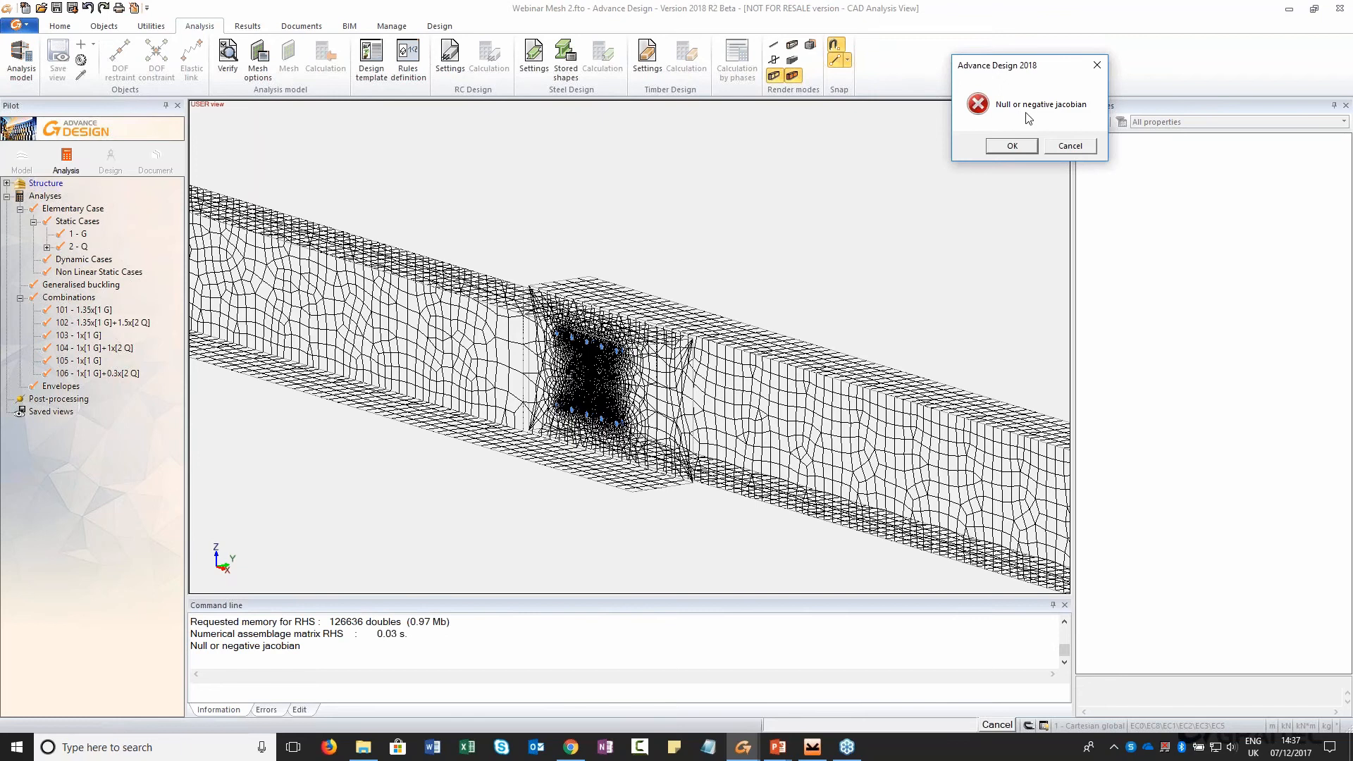
{"action": "left_click", "coordinate": [1082, 146]}
Display the mesh nodes and examine the mesh density around the bolt holes in the overlap
{"action": "right_click", "coordinate": [569, 207]}
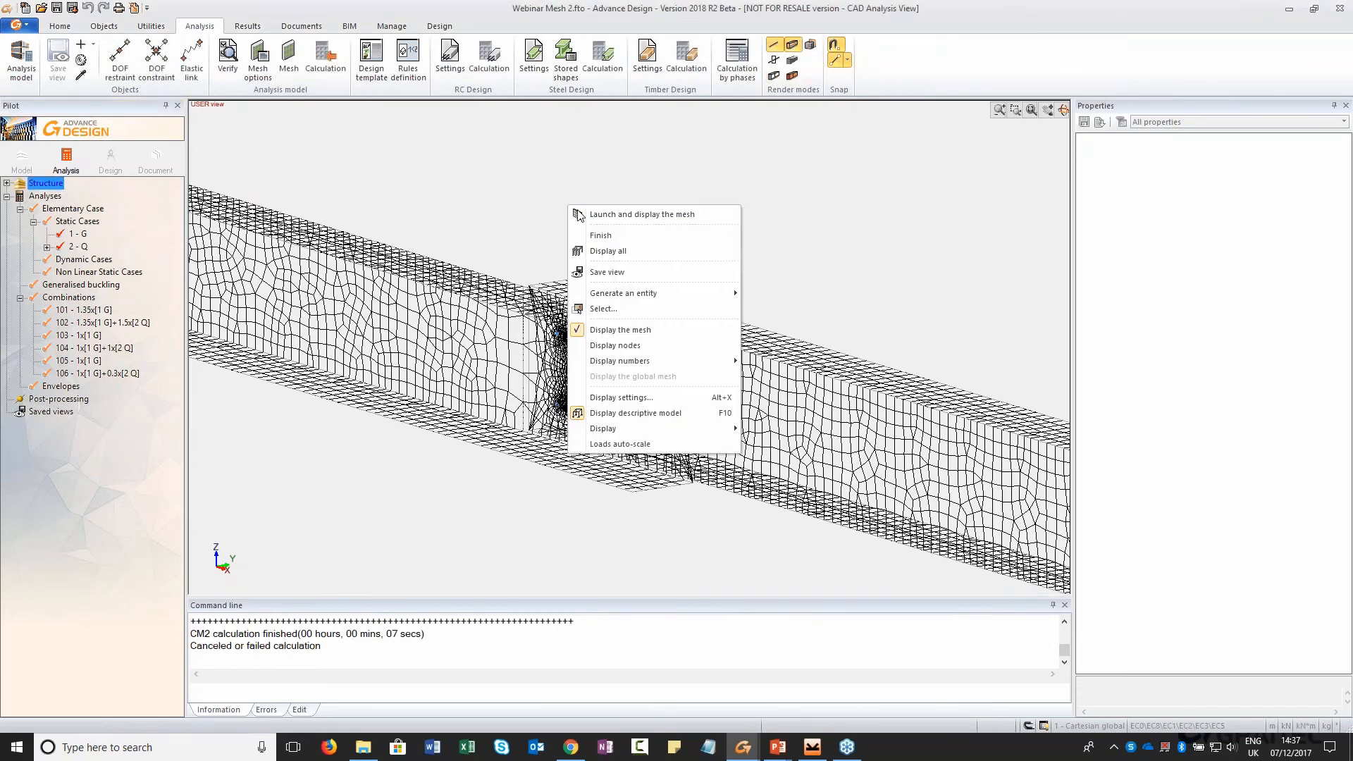
{"action": "left_click", "coordinate": [646, 349]}
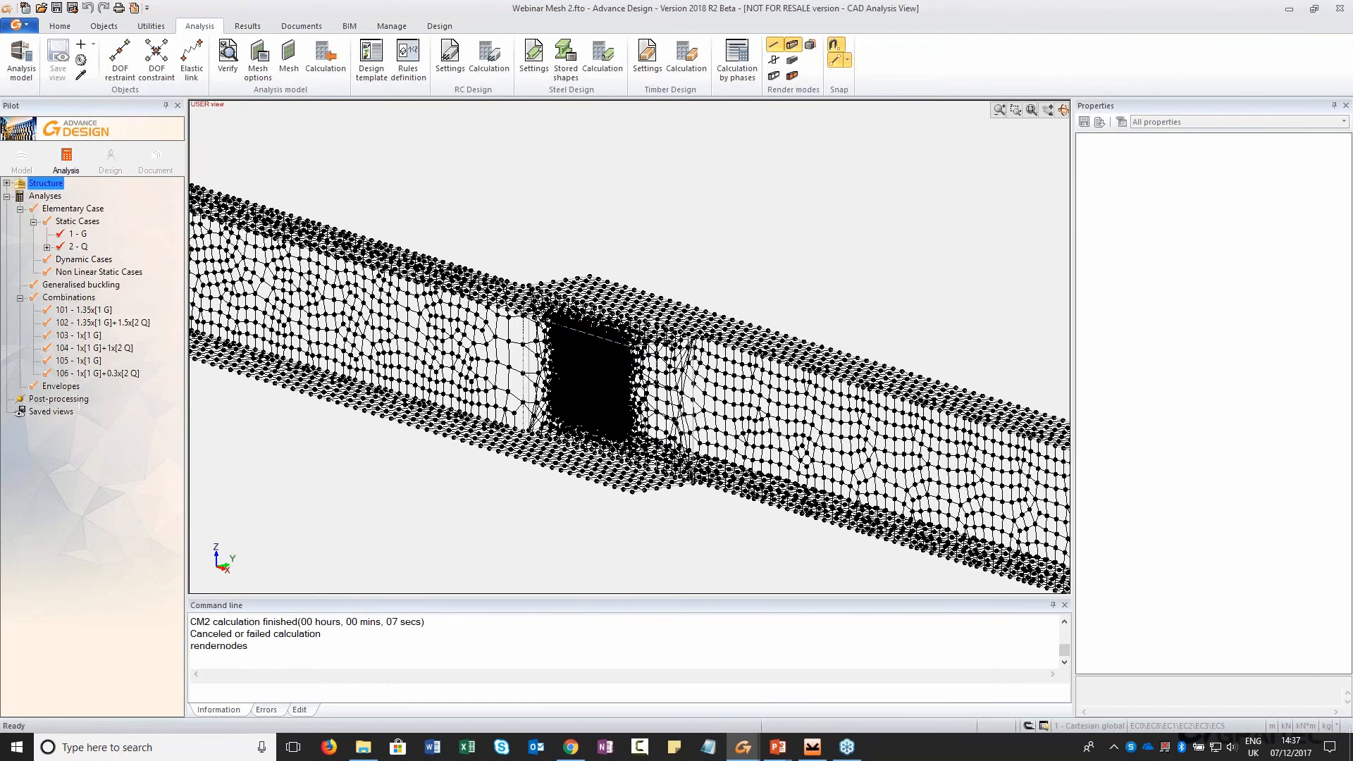
{"action": "scroll", "coordinate": [599, 410], "scroll_direction": "up", "scroll_amount": 3}
{"action": "scroll", "coordinate": [598, 411], "scroll_direction": "up", "scroll_amount": 5}
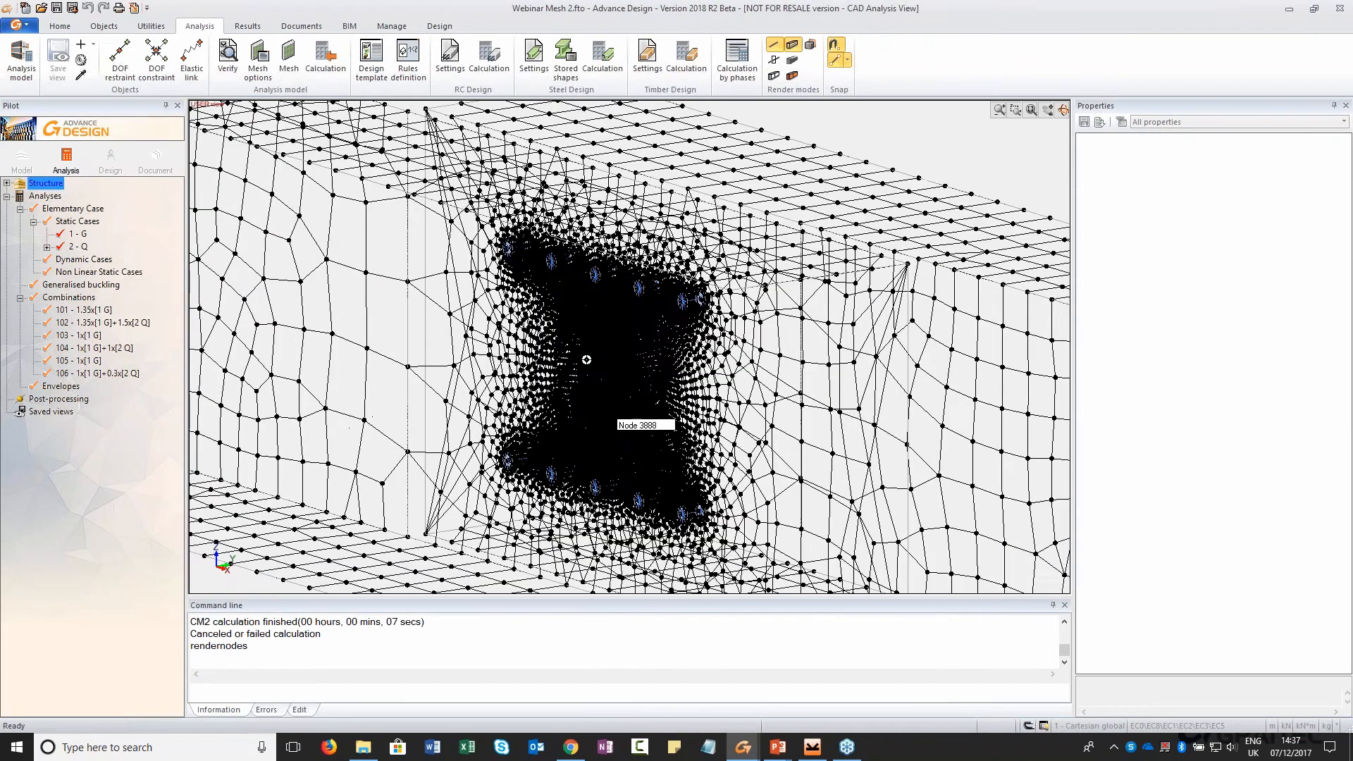
{"action": "scroll", "coordinate": [633, 378], "scroll_direction": "down", "scroll_amount": 6}
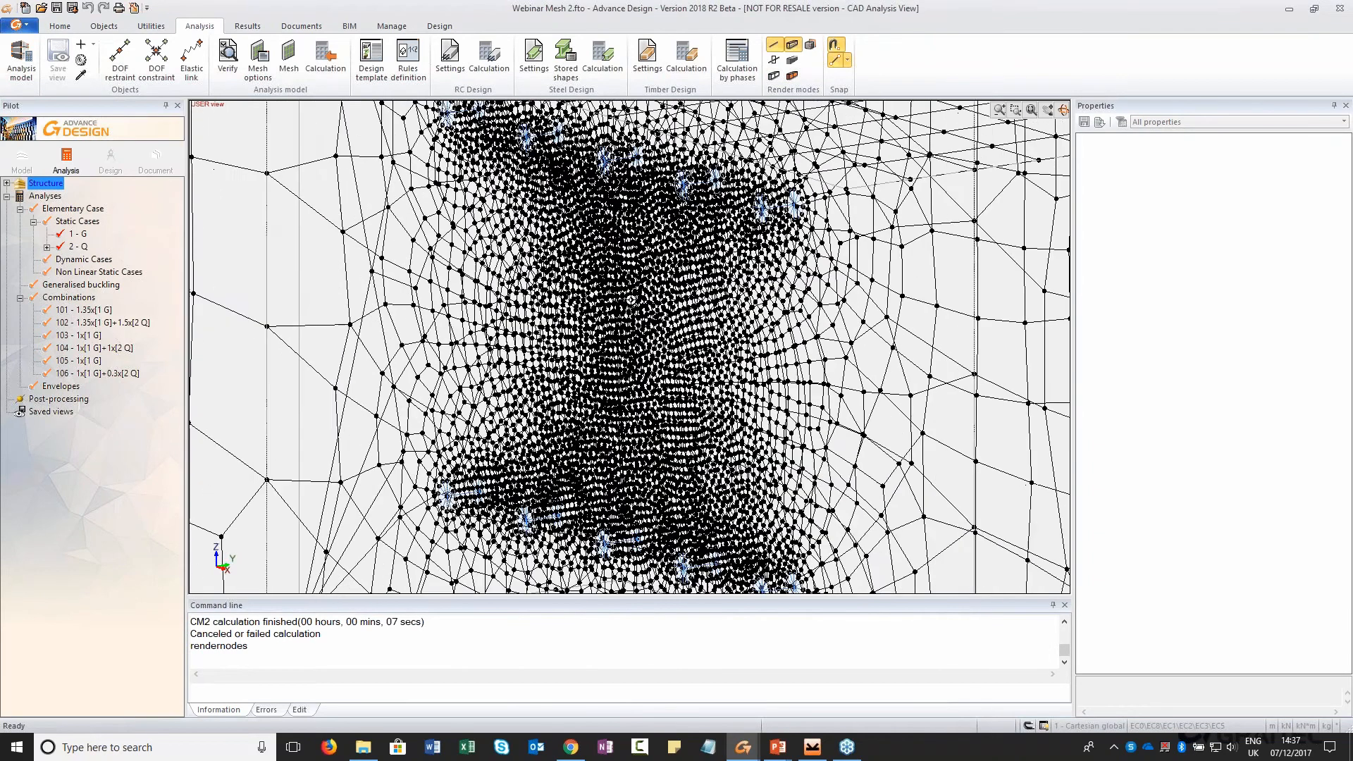
{"action": "mouse_move", "coordinate": [633, 295]}
{"action": "middle_mouse_down"}
{"action": "mouse_move", "coordinate": [557, 255]}
{"action": "mouse_move", "coordinate": [600, 296]}
{"action": "mouse_move", "coordinate": [619, 291]}
{"action": "mouse_move", "coordinate": [597, 301]}
{"action": "mouse_move", "coordinate": [620, 310]}
{"action": "middle_mouse_up"}
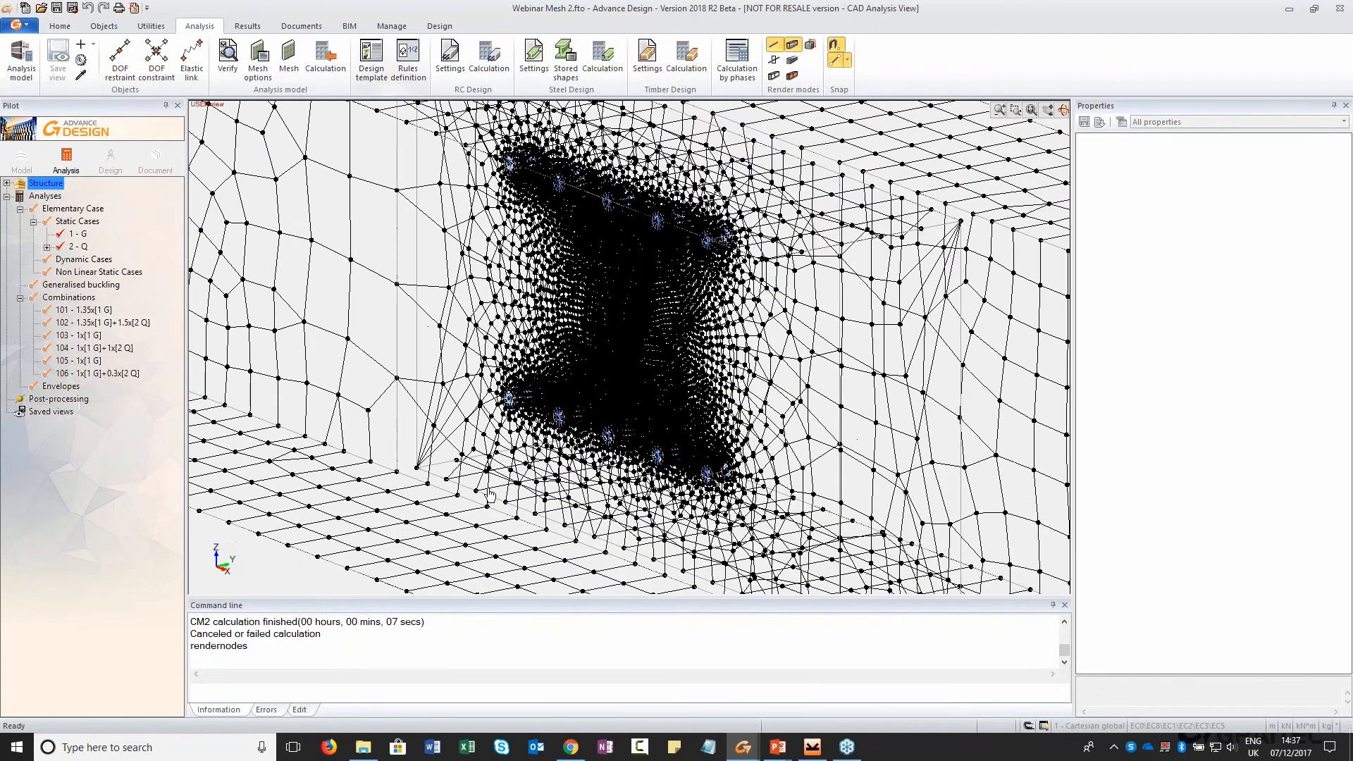
Examine the dense mesh between the bolt rows and the nodes around individual bolt holes and rigid links in the channel overlap
{"action": "scroll", "coordinate": [695, 332], "scroll_direction": "down", "scroll_amount": 5}
{"action": "middle_click_drag", "start_coordinate": [695, 331], "coordinate": [667, 325]}
{"action": "scroll", "coordinate": [668, 325], "scroll_direction": "up", "scroll_amount": 8}
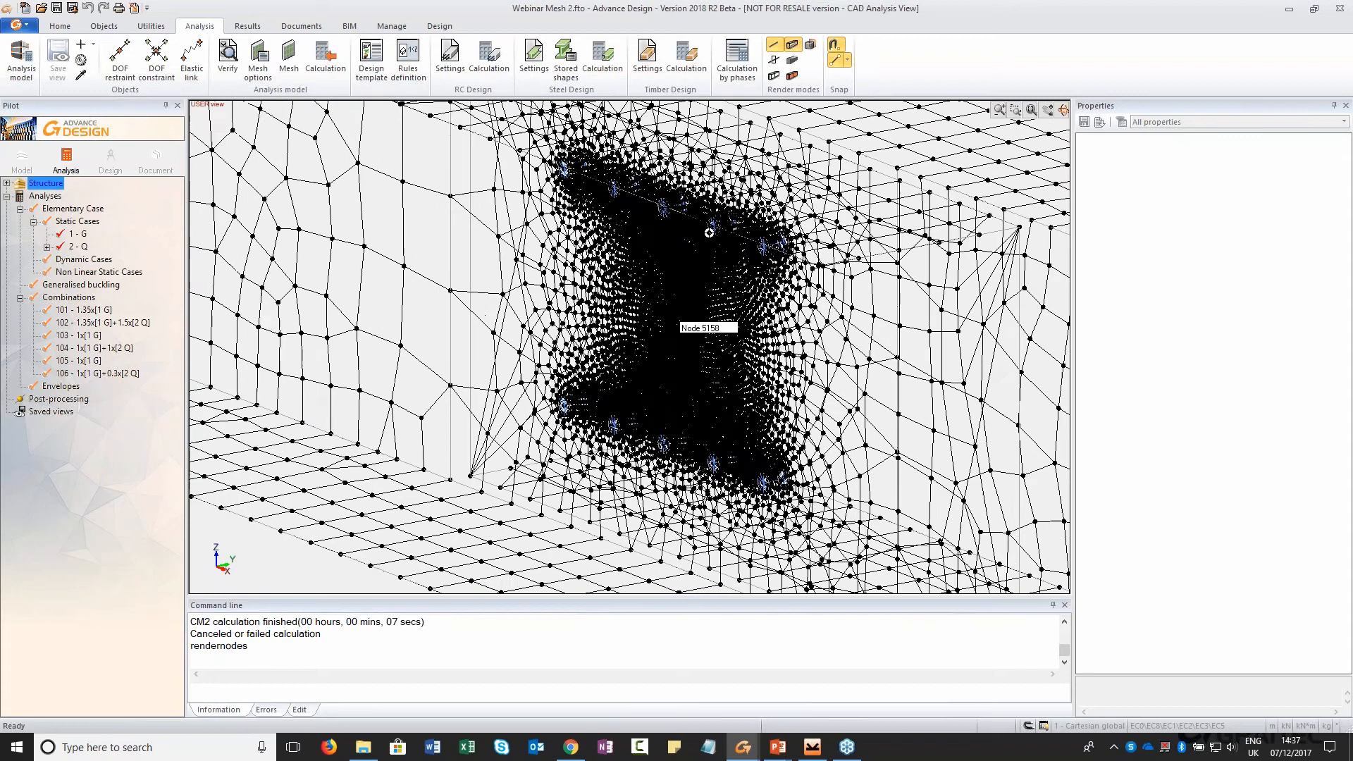
{"action": "scroll", "coordinate": [802, 252], "scroll_direction": "up", "scroll_amount": 2}
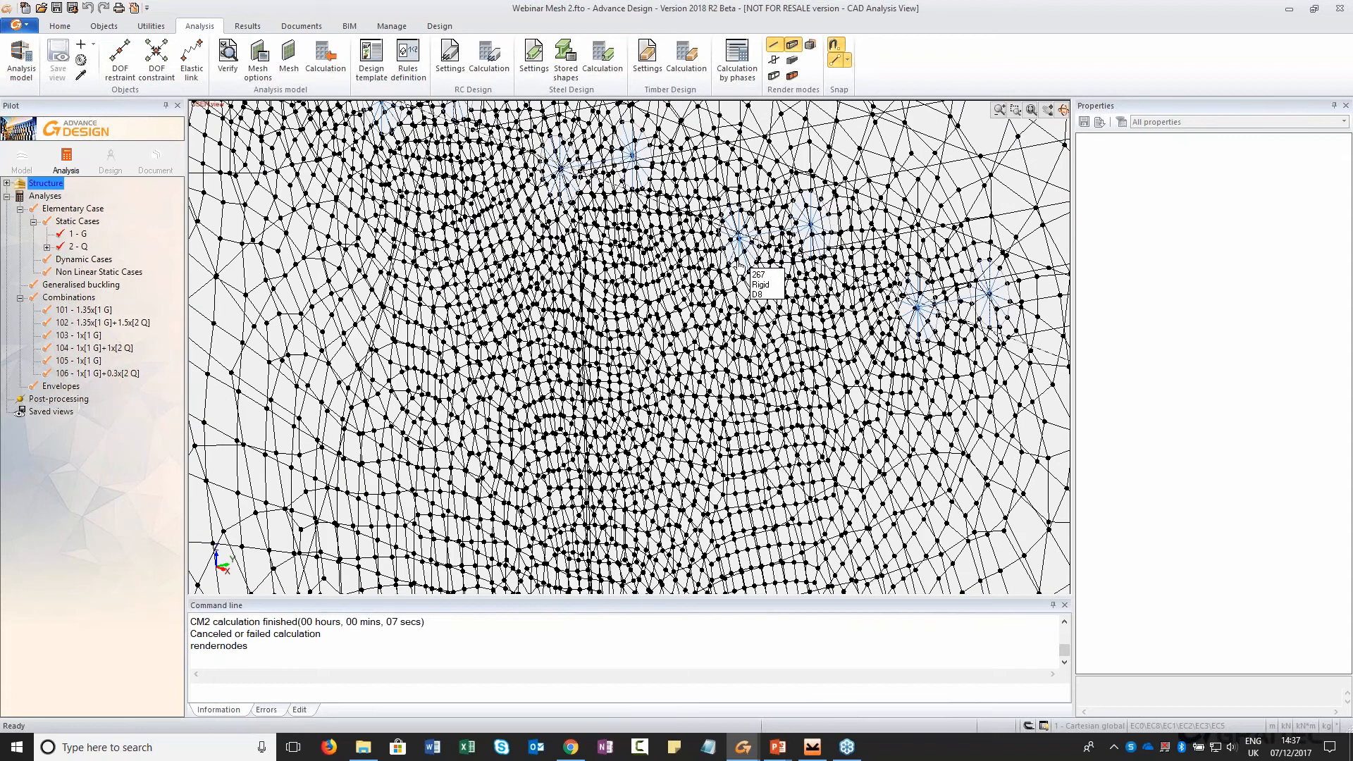
{"action": "scroll", "coordinate": [739, 267], "scroll_direction": "down", "scroll_amount": 6}
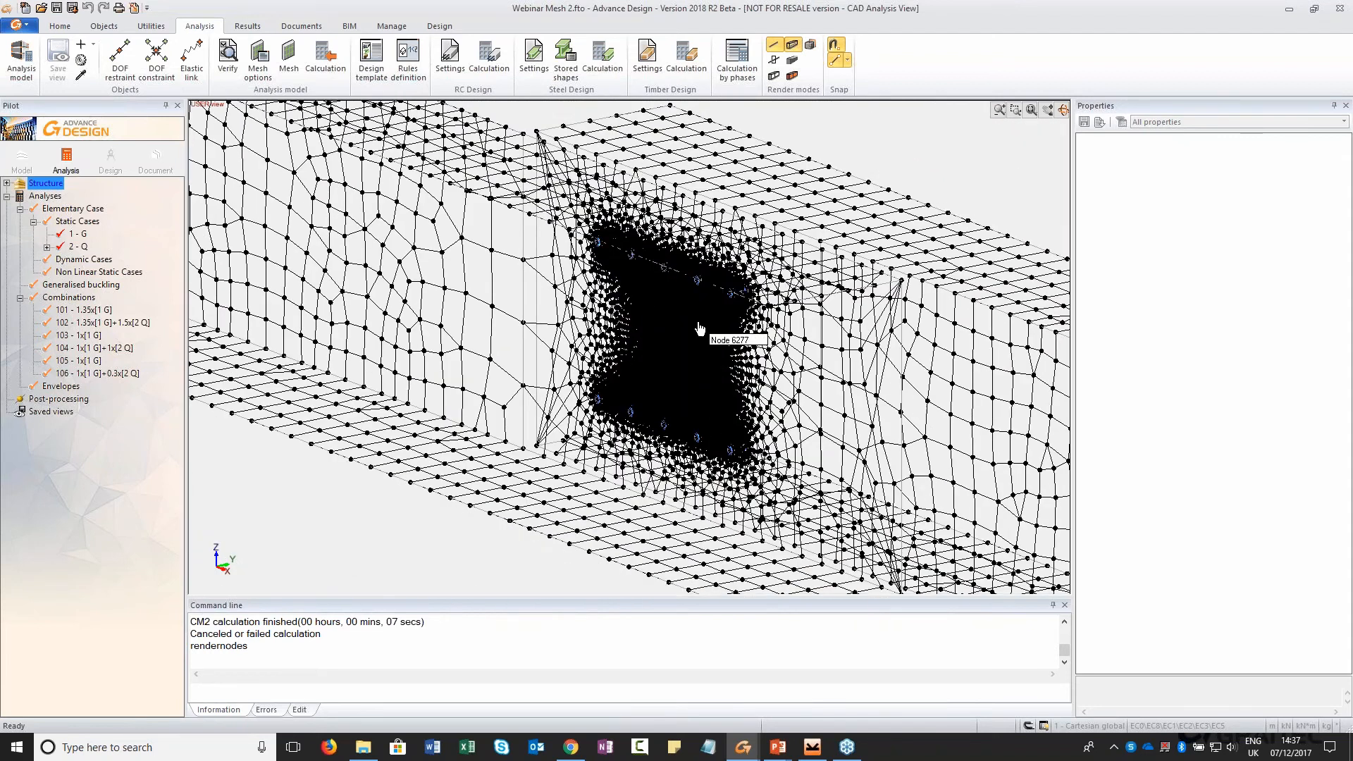
{"action": "middle_click_drag", "start_coordinate": [682, 315], "coordinate": [709, 305]}
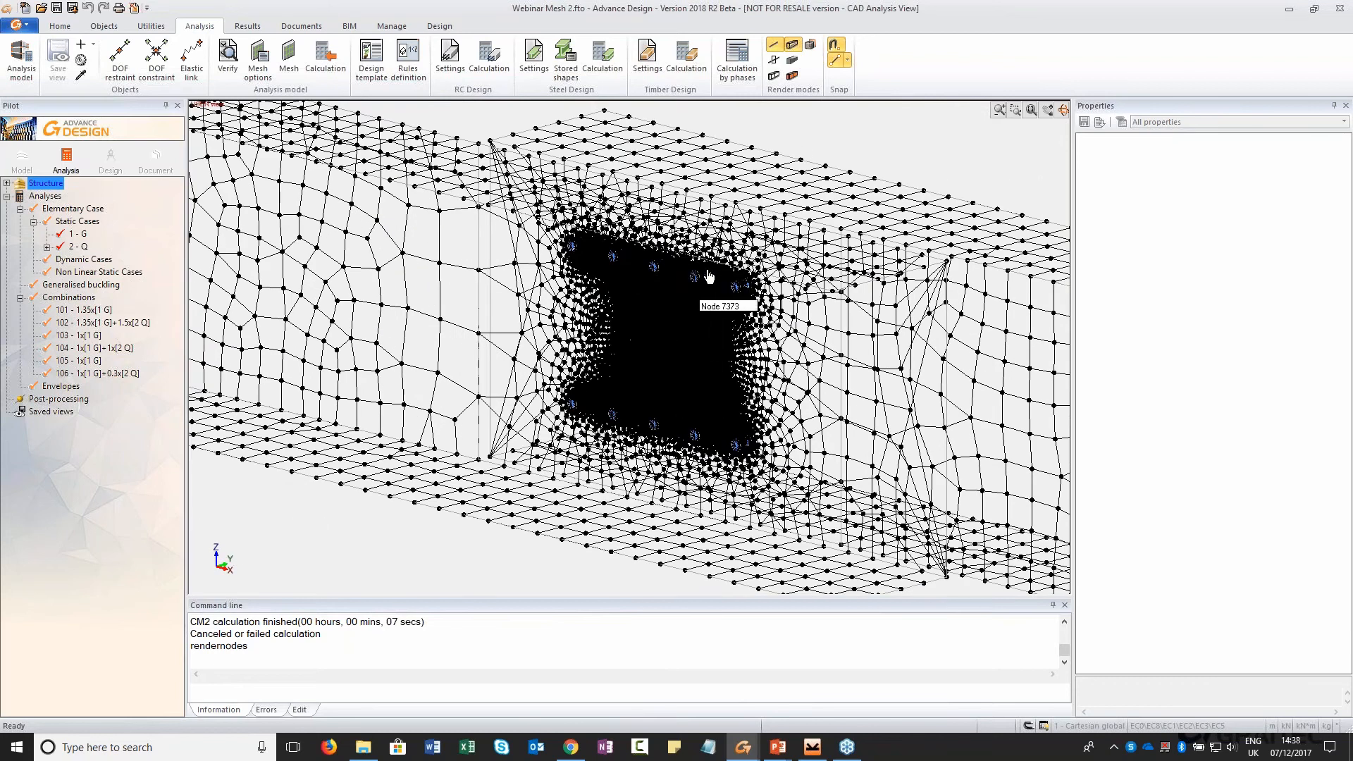
{"action": "middle_click_drag", "start_coordinate": [671, 341], "coordinate": [733, 320]}
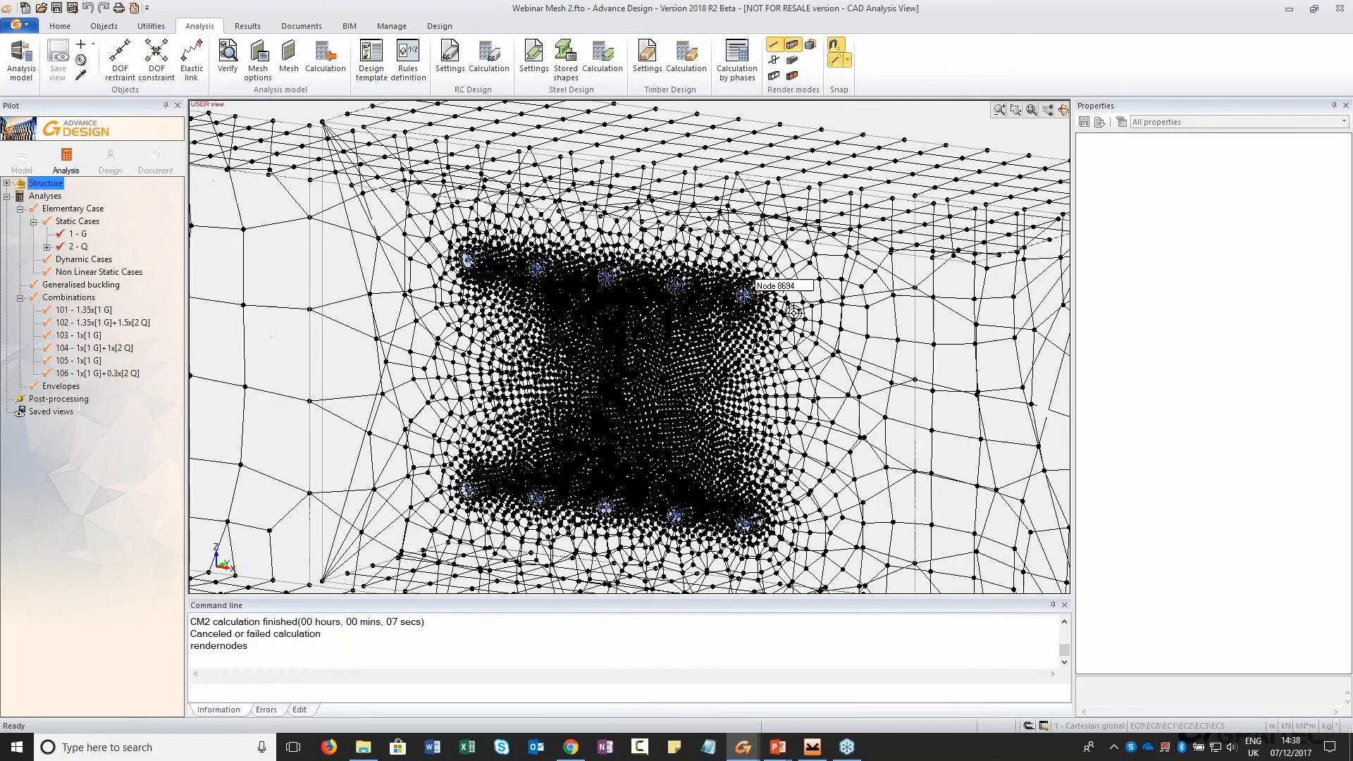
{"action": "scroll", "coordinate": [754, 314], "scroll_direction": "up", "scroll_amount": 5}
{"action": "scroll", "coordinate": [769, 308], "scroll_direction": "up", "scroll_amount": 5}
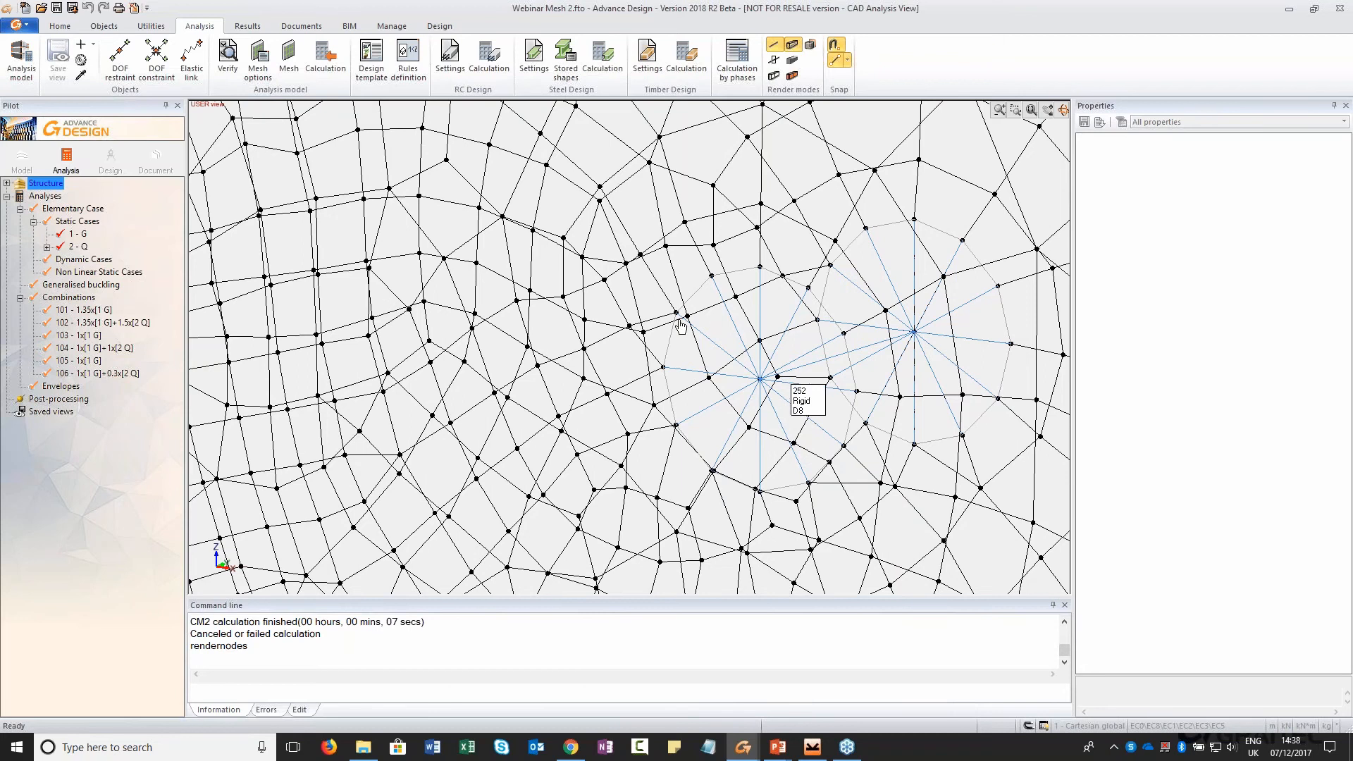
{"action": "scroll", "coordinate": [682, 327], "scroll_direction": "down", "scroll_amount": 6}
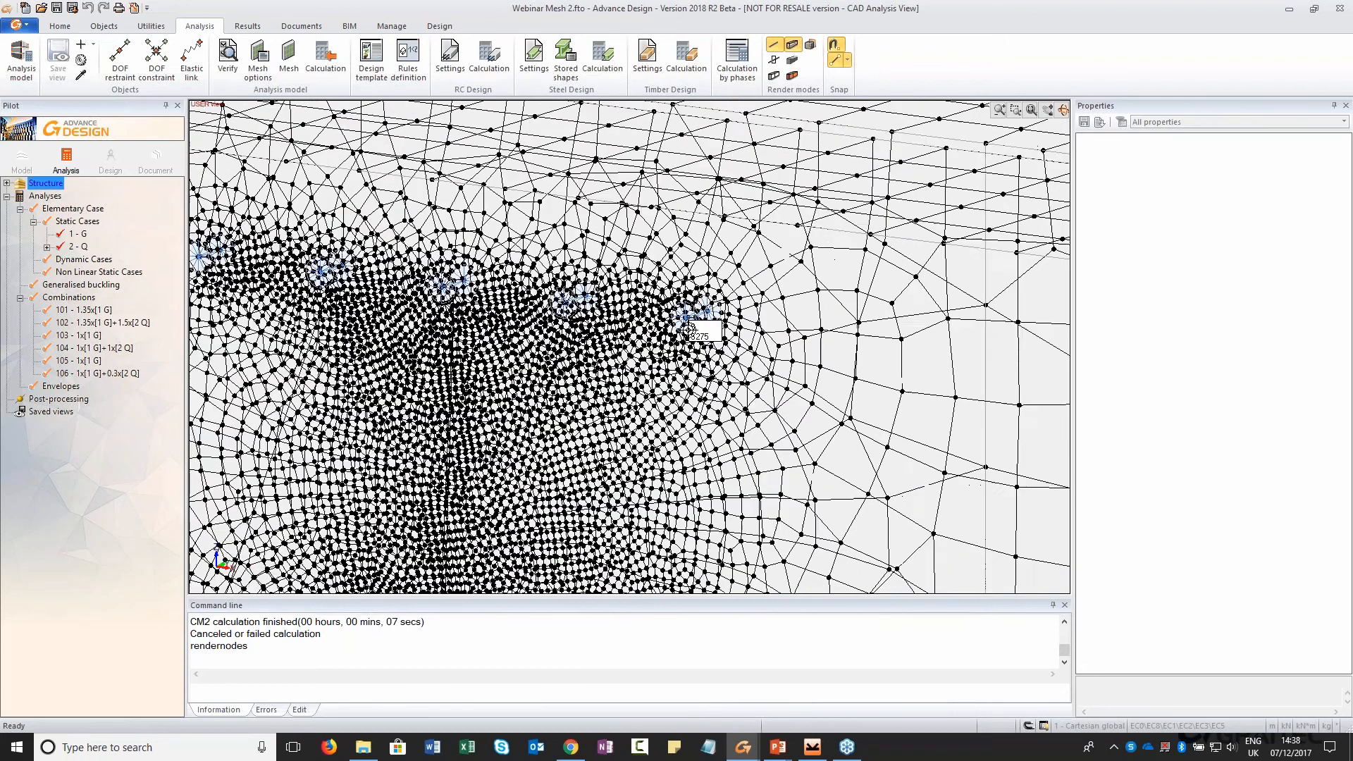
{"action": "scroll", "coordinate": [686, 328], "scroll_direction": "down", "scroll_amount": 3}
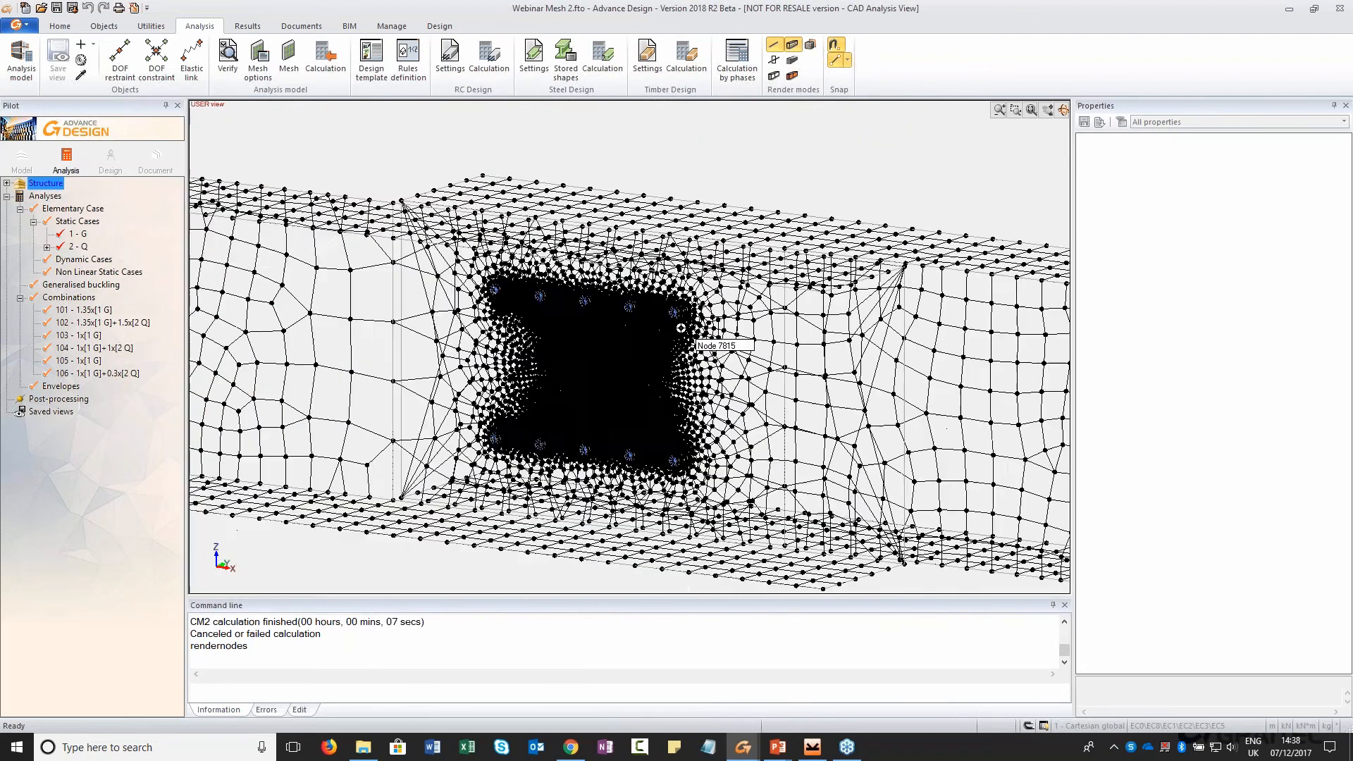
{"action": "scroll", "coordinate": [599, 338], "scroll_direction": "down", "scroll_amount": 3}
{"action": "scroll", "coordinate": [615, 342], "scroll_direction": "down", "scroll_amount": 3}
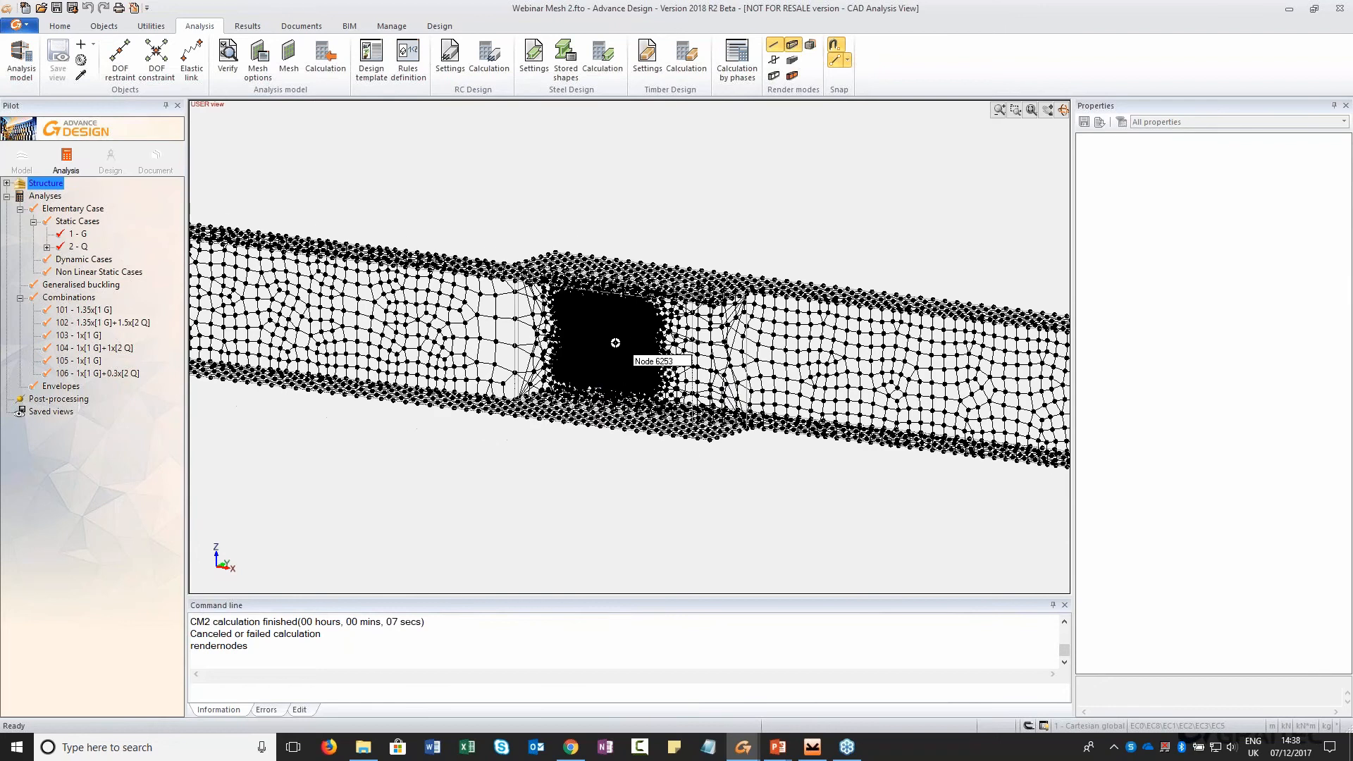
{"action": "scroll", "coordinate": [615, 343], "scroll_direction": "up", "scroll_amount": 2}
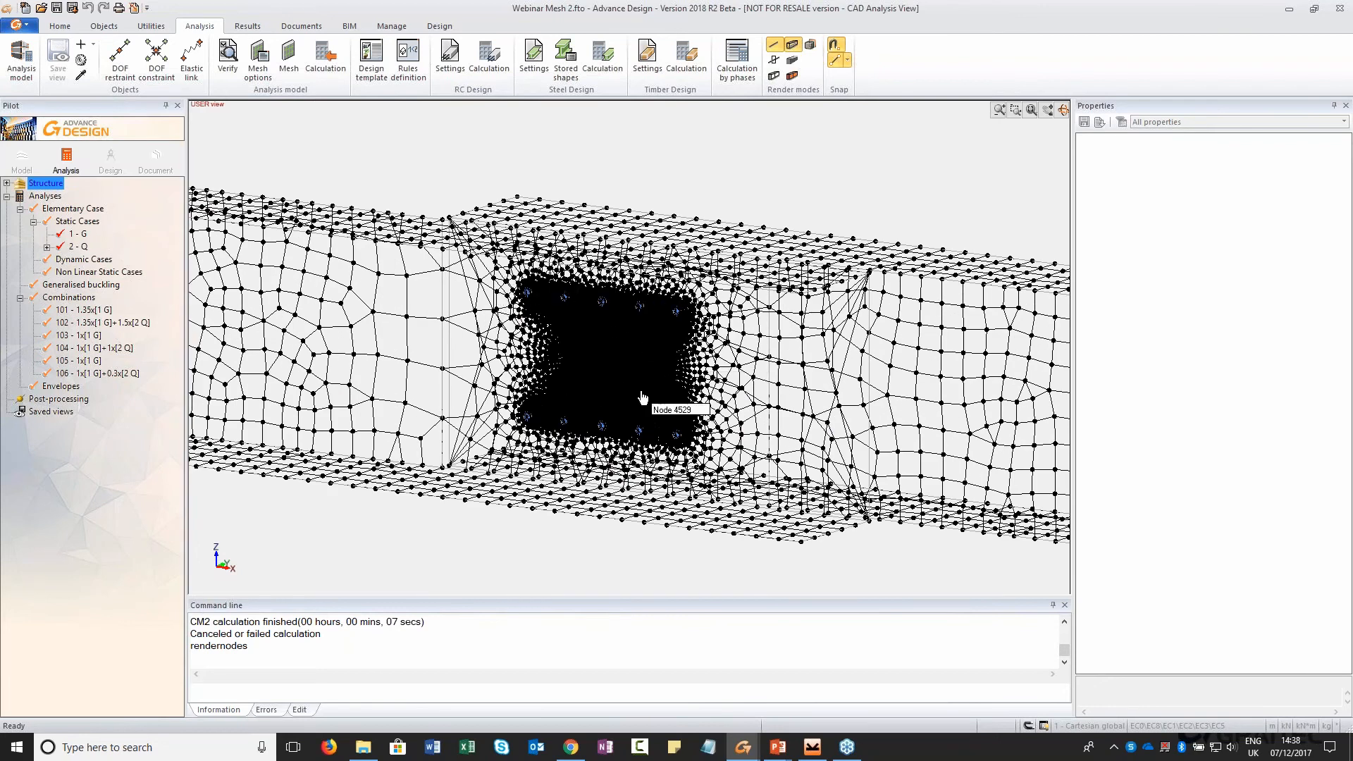
Set the mesh tolerance to 0.0001 m in the mesh options and regenerate the mesh of the bolted channels
{"action": "mouse_move", "coordinate": [583, 381]}
{"action": "middle_mouse_down"}
{"action": "mouse_move", "coordinate": [581, 340]}
{"action": "mouse_move", "coordinate": [627, 345]}
{"action": "mouse_move", "coordinate": [596, 386]}
{"action": "middle_mouse_up"}
{"action": "left_click", "coordinate": [258, 60]}
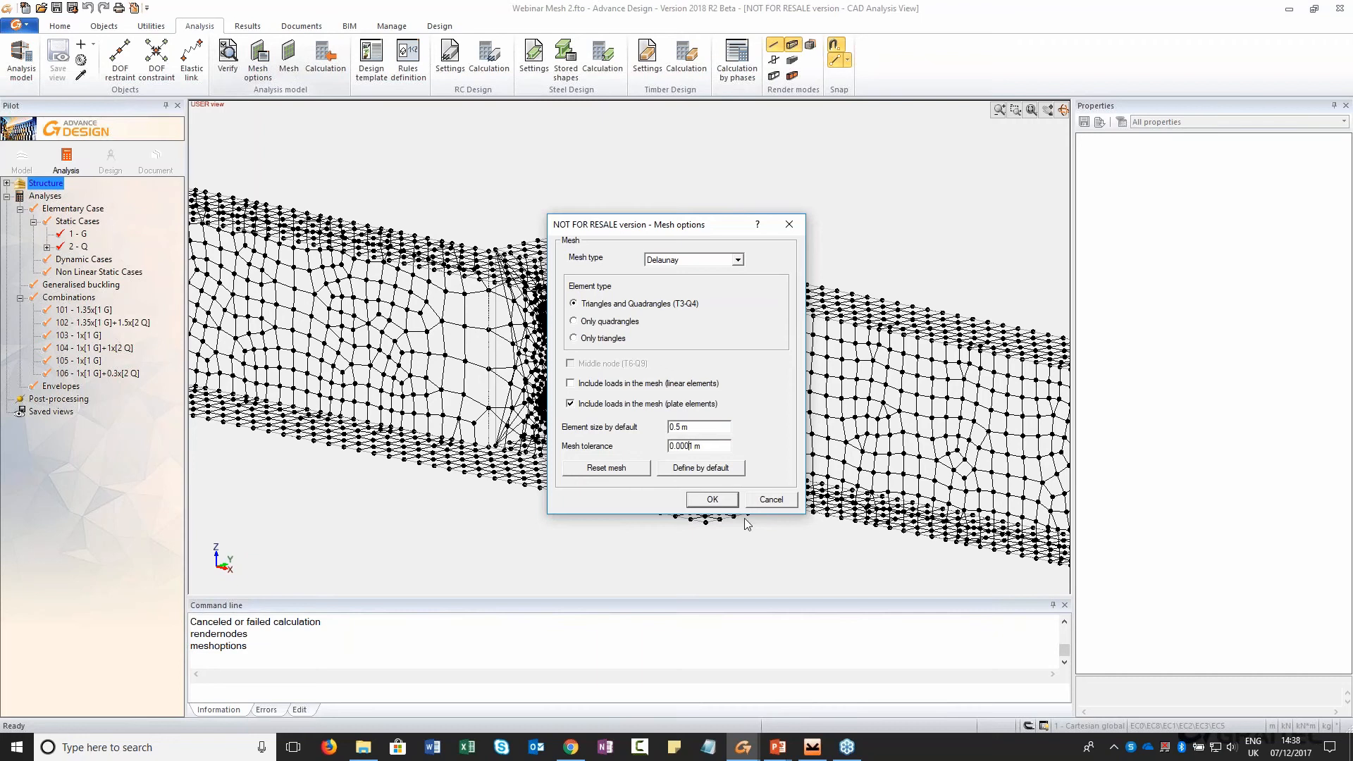
{"action": "left_click", "coordinate": [726, 501]}
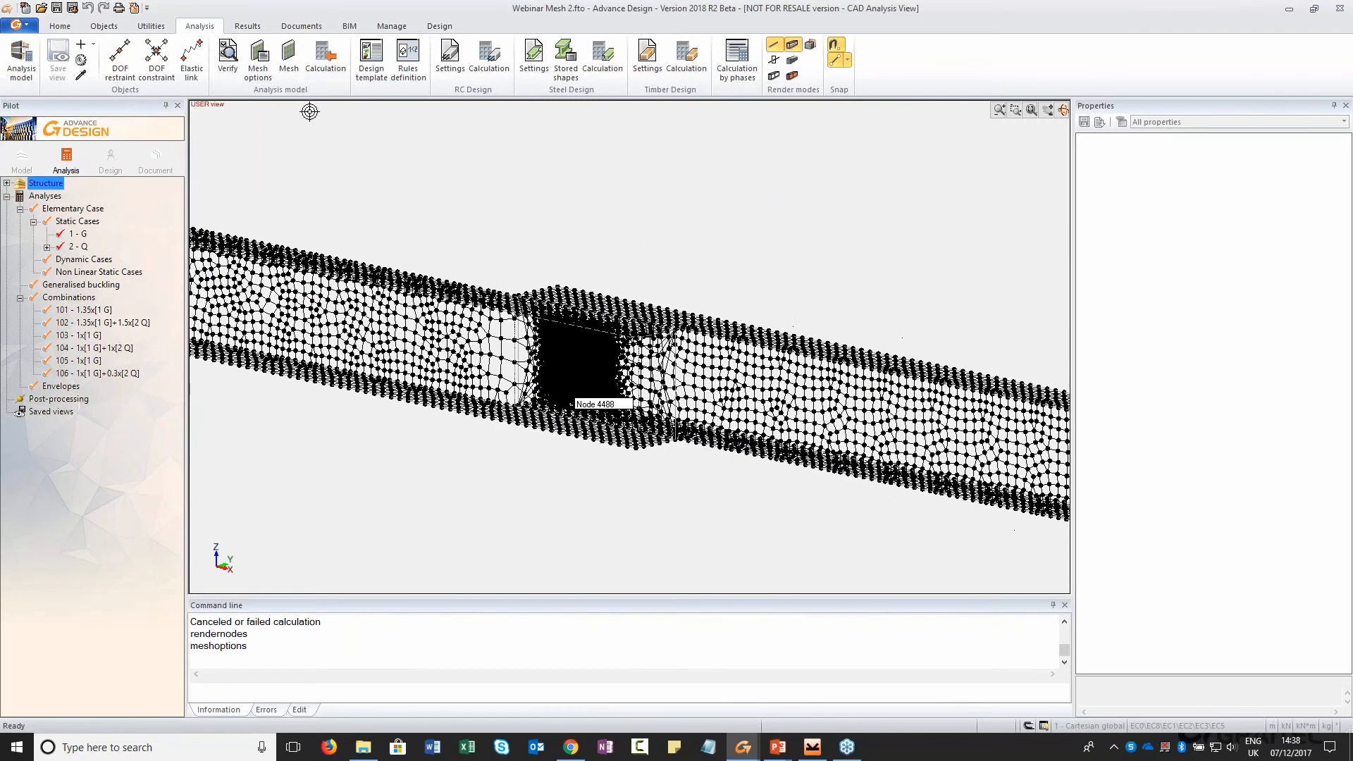
{"action": "left_click", "coordinate": [289, 60]}
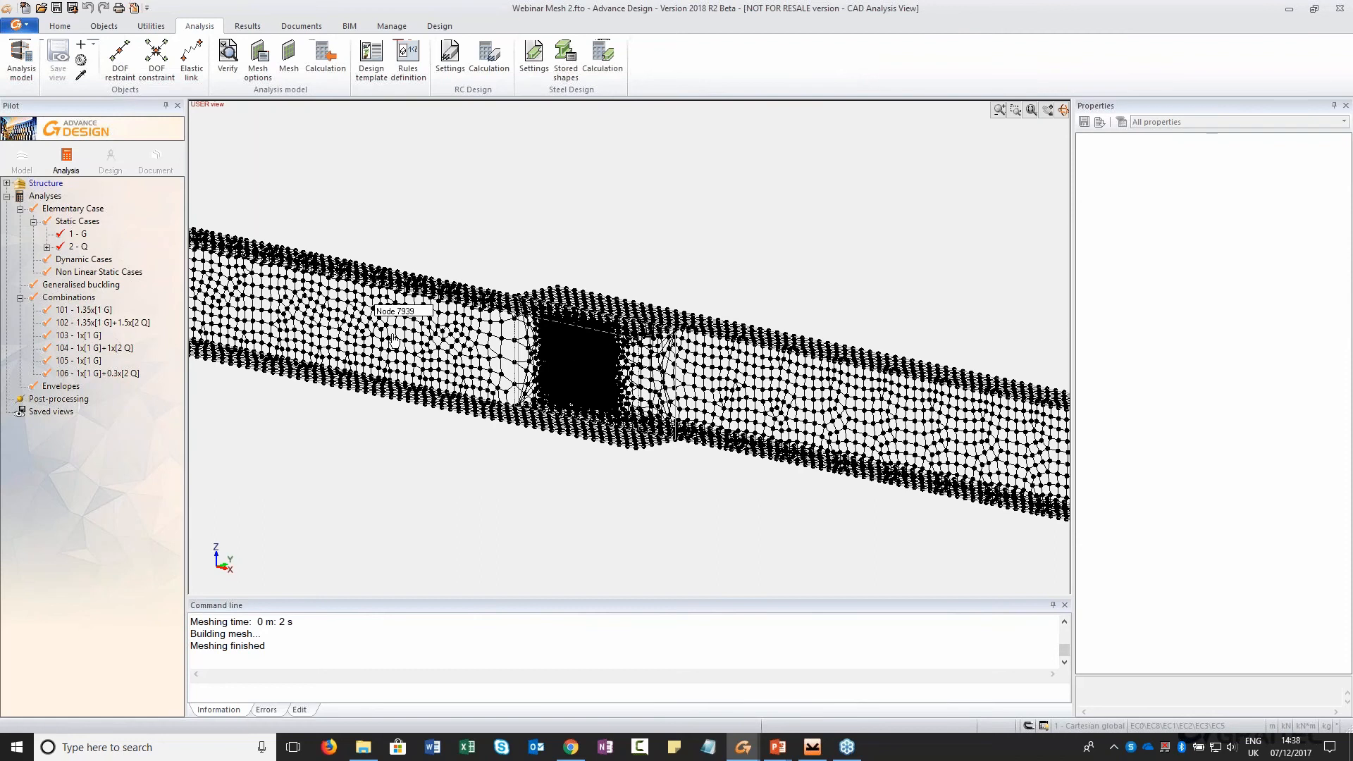
Run the finite elements calculation on the remeshed bolted channel model
{"action": "scroll", "coordinate": [564, 375], "scroll_direction": "up", "scroll_amount": 1}
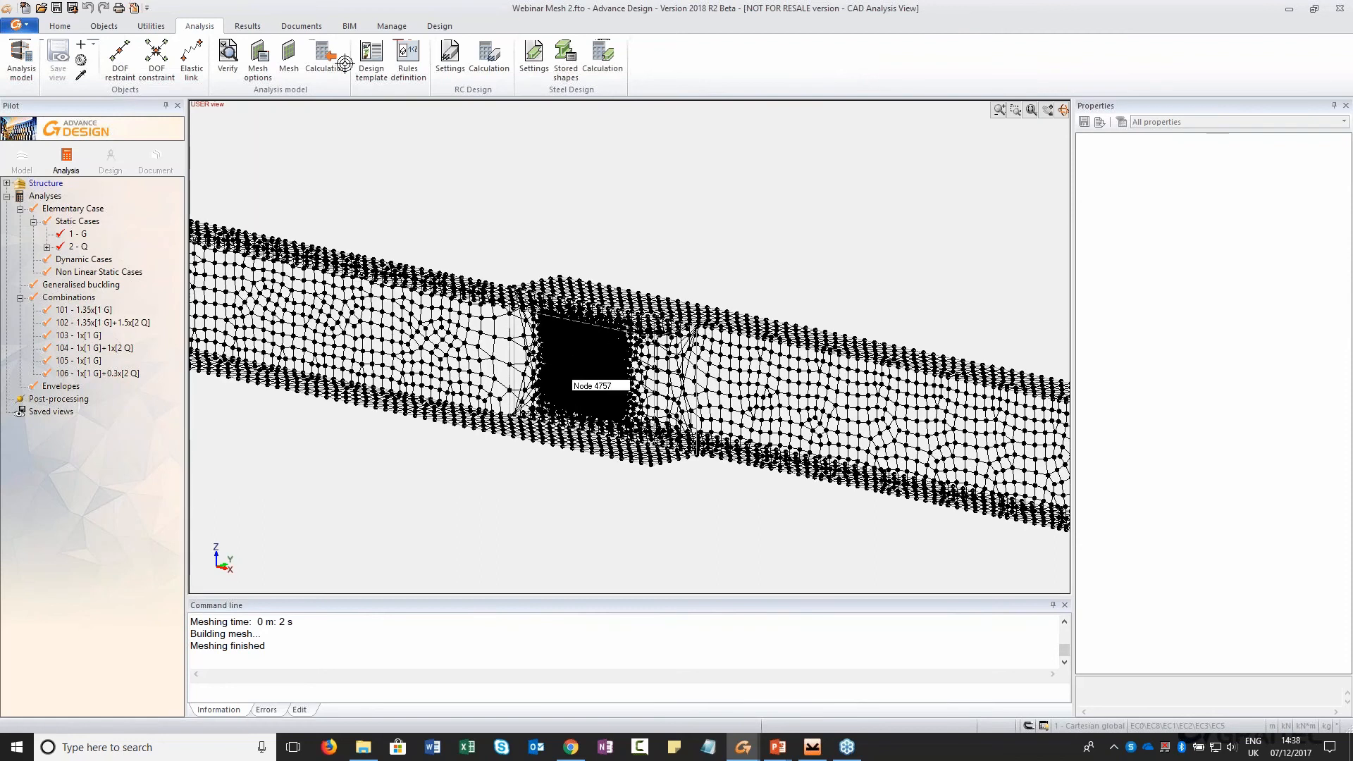
{"action": "left_click", "coordinate": [345, 64]}
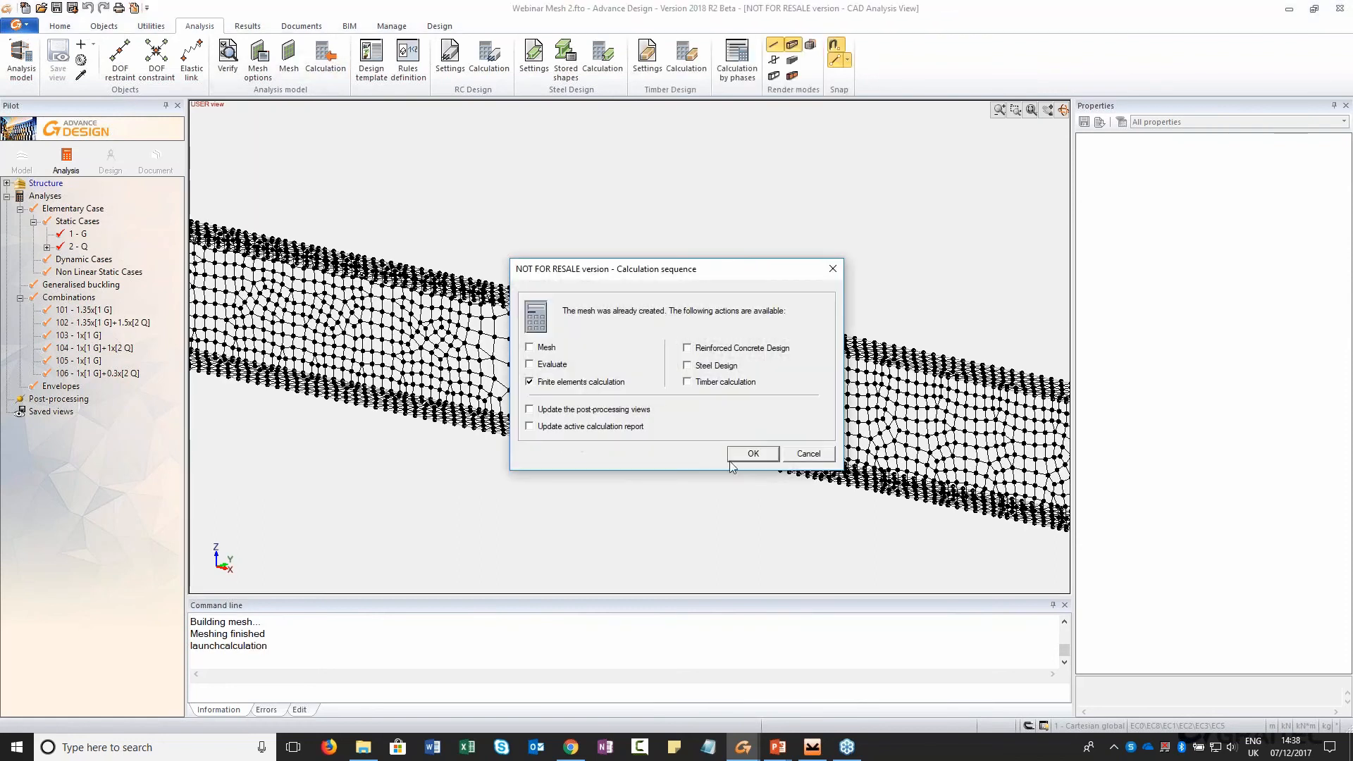
{"action": "left_click", "coordinate": [753, 454]}
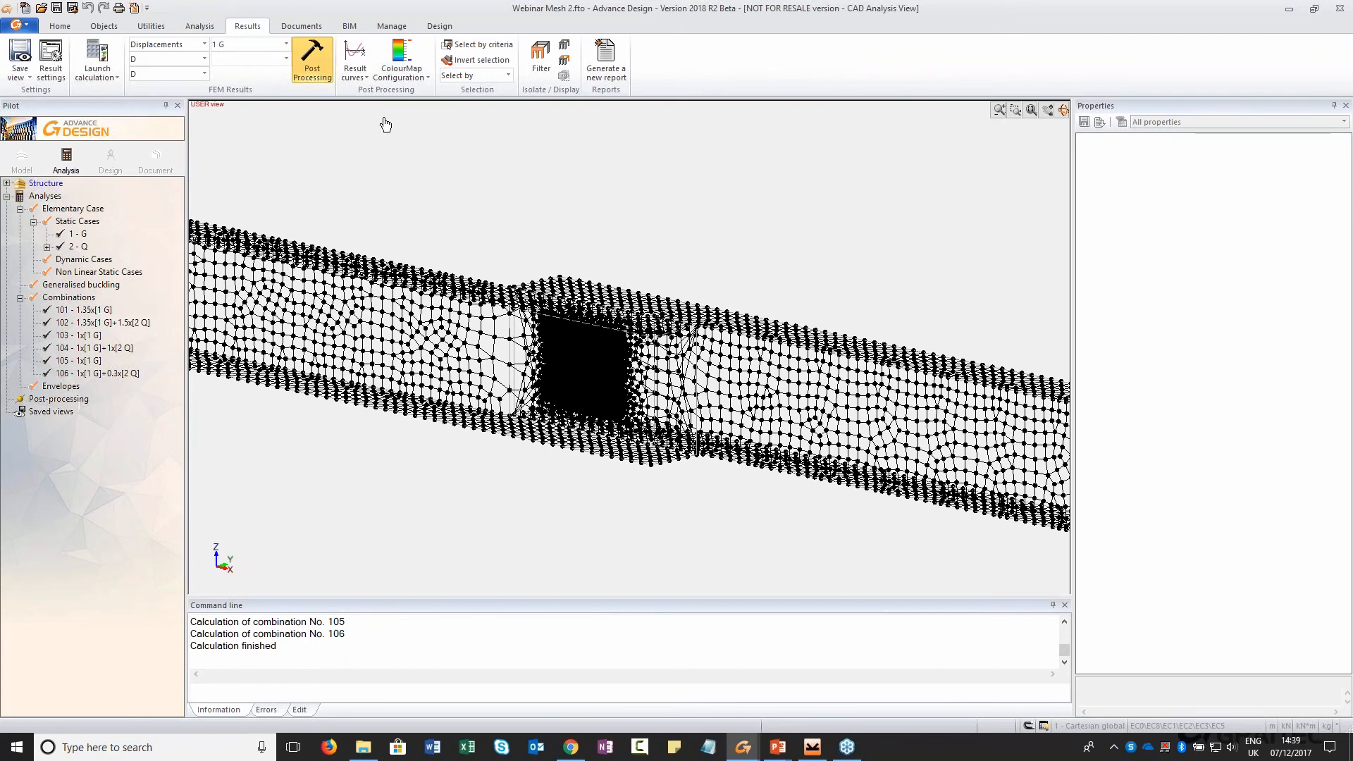
Display the displacement results D of the bolted channels for load case 2 Q
{"action": "left_click", "coordinate": [321, 65]}
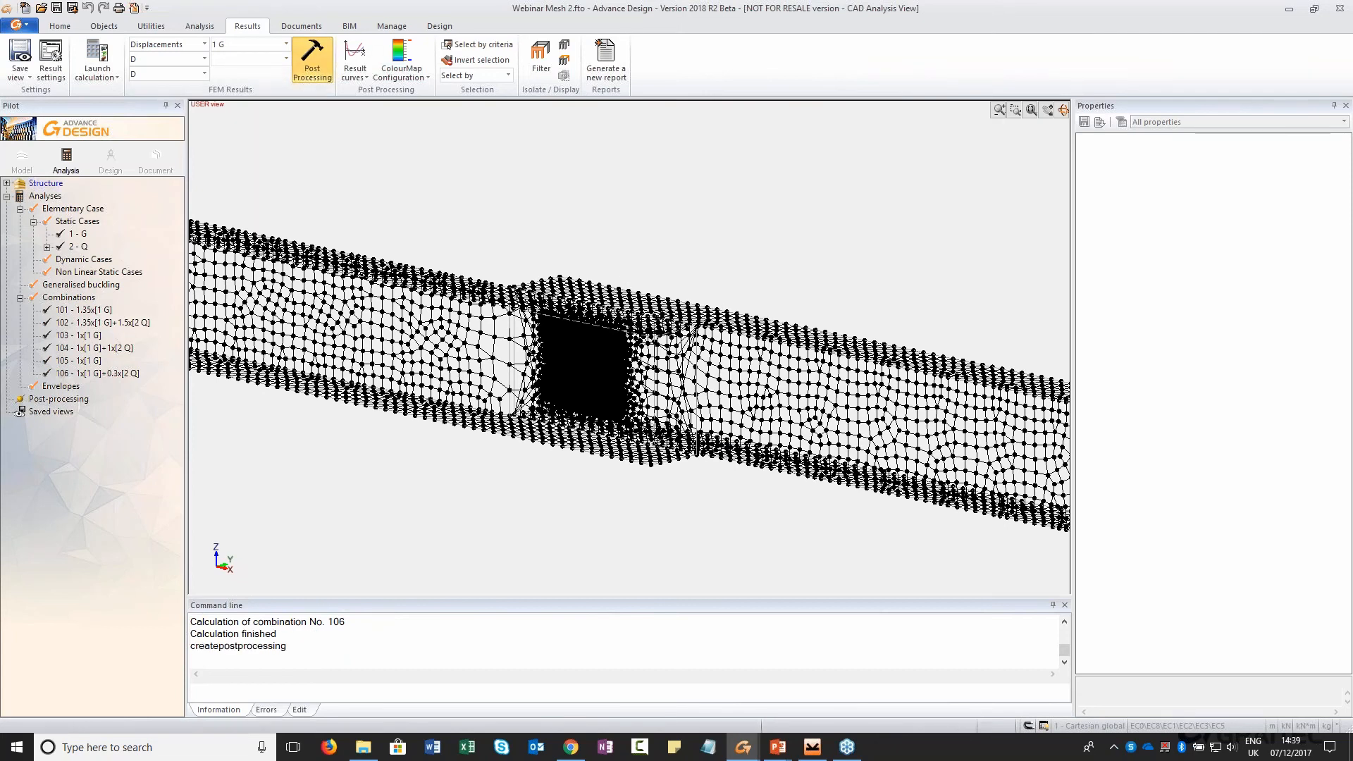
{"action": "left_click", "coordinate": [235, 48]}
{"action": "left_click", "coordinate": [241, 79]}
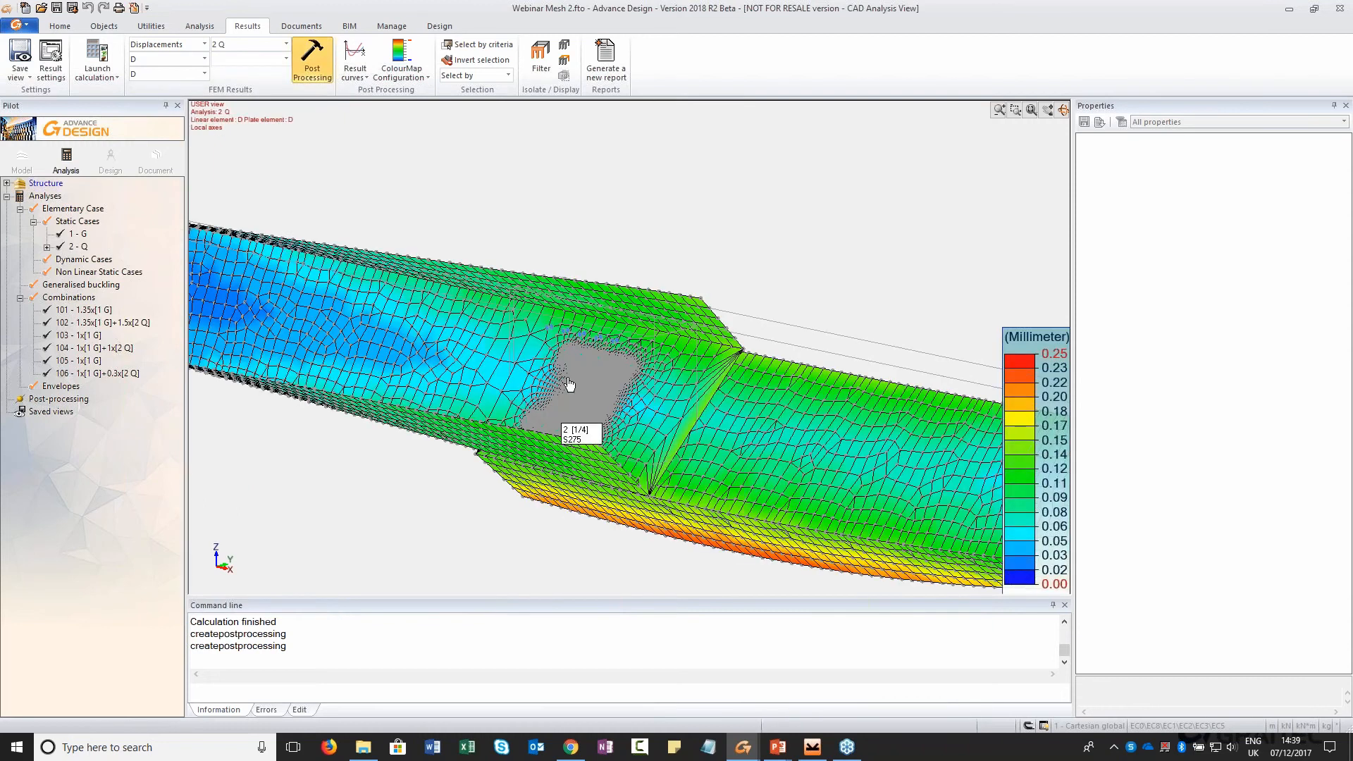
Examine the live-load displacements along the channel beam and around the bolt holes in the overlap
{"action": "middle_click_drag", "start_coordinate": [568, 384], "coordinate": [516, 386]}
{"action": "scroll", "coordinate": [521, 387], "scroll_direction": "down", "scroll_amount": 5}
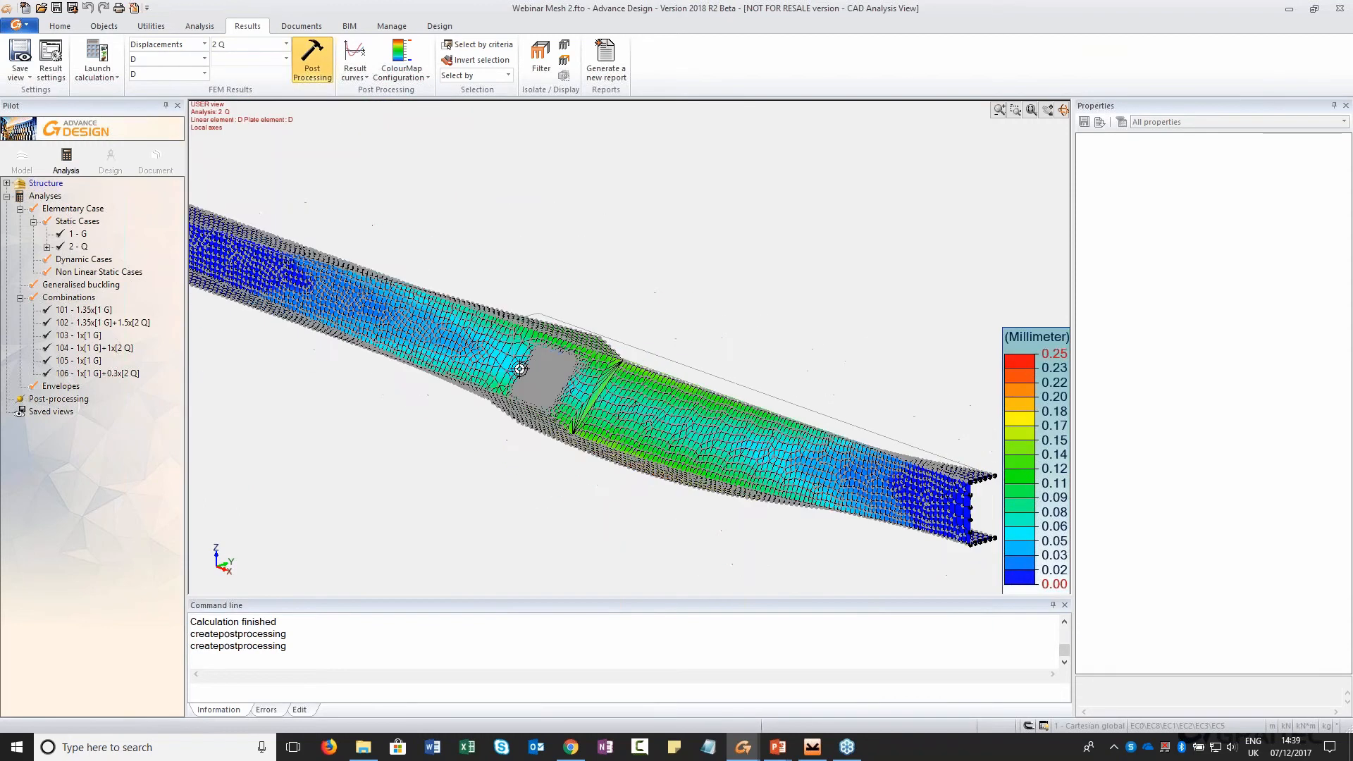
{"action": "scroll", "coordinate": [625, 360], "scroll_direction": "up", "scroll_amount": 3}
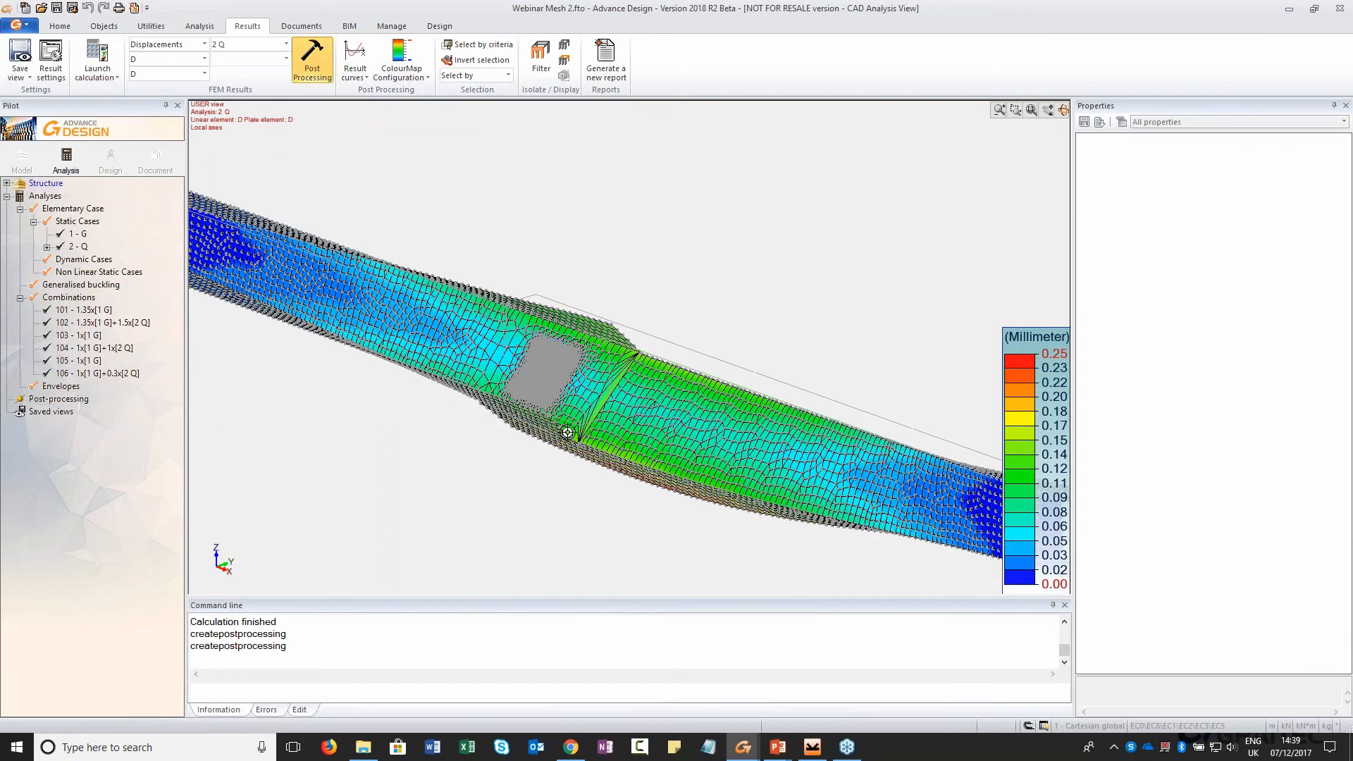
{"action": "middle_click_drag", "start_coordinate": [561, 390], "coordinate": [564, 354]}
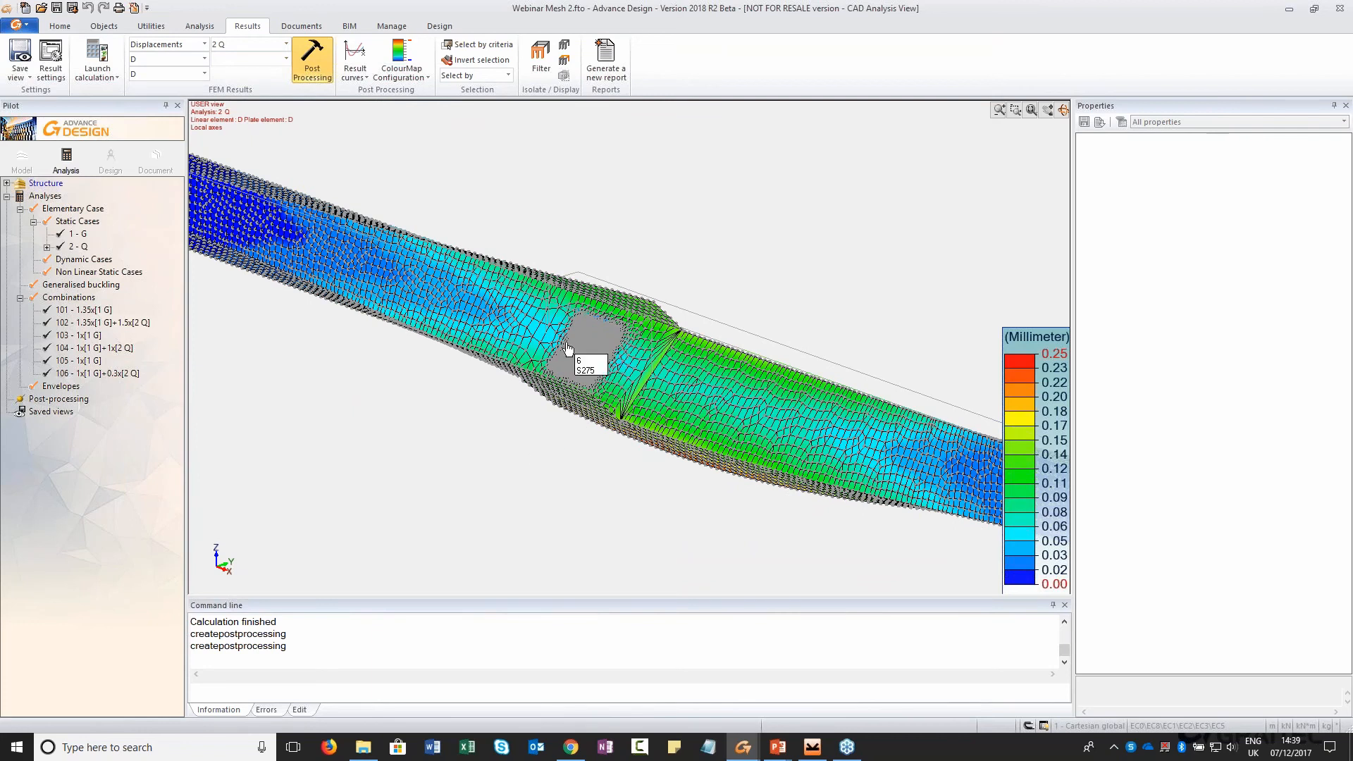
{"action": "scroll", "coordinate": [596, 382], "scroll_direction": "up", "scroll_amount": 3}
{"action": "scroll", "coordinate": [596, 382], "scroll_direction": "up", "scroll_amount": 5}
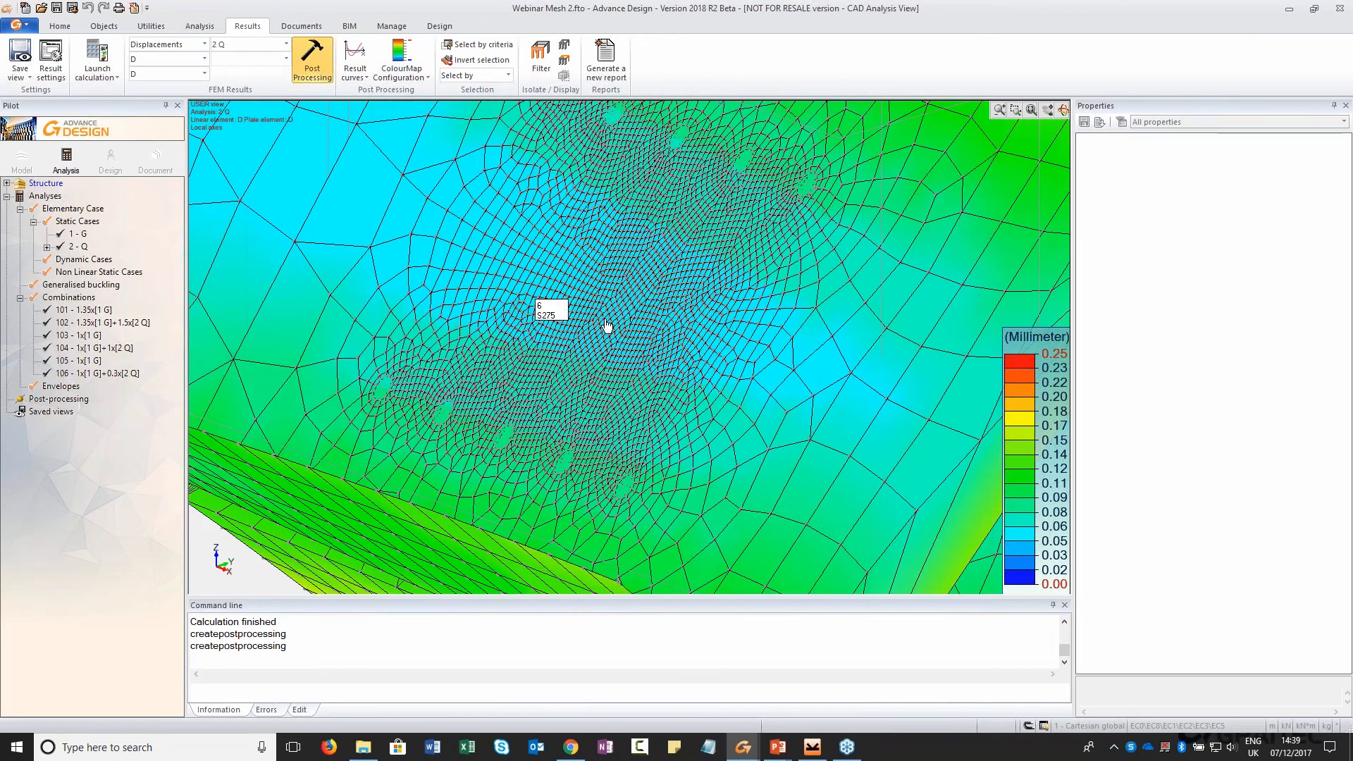
{"action": "scroll", "coordinate": [606, 326], "scroll_direction": "down", "scroll_amount": 5}
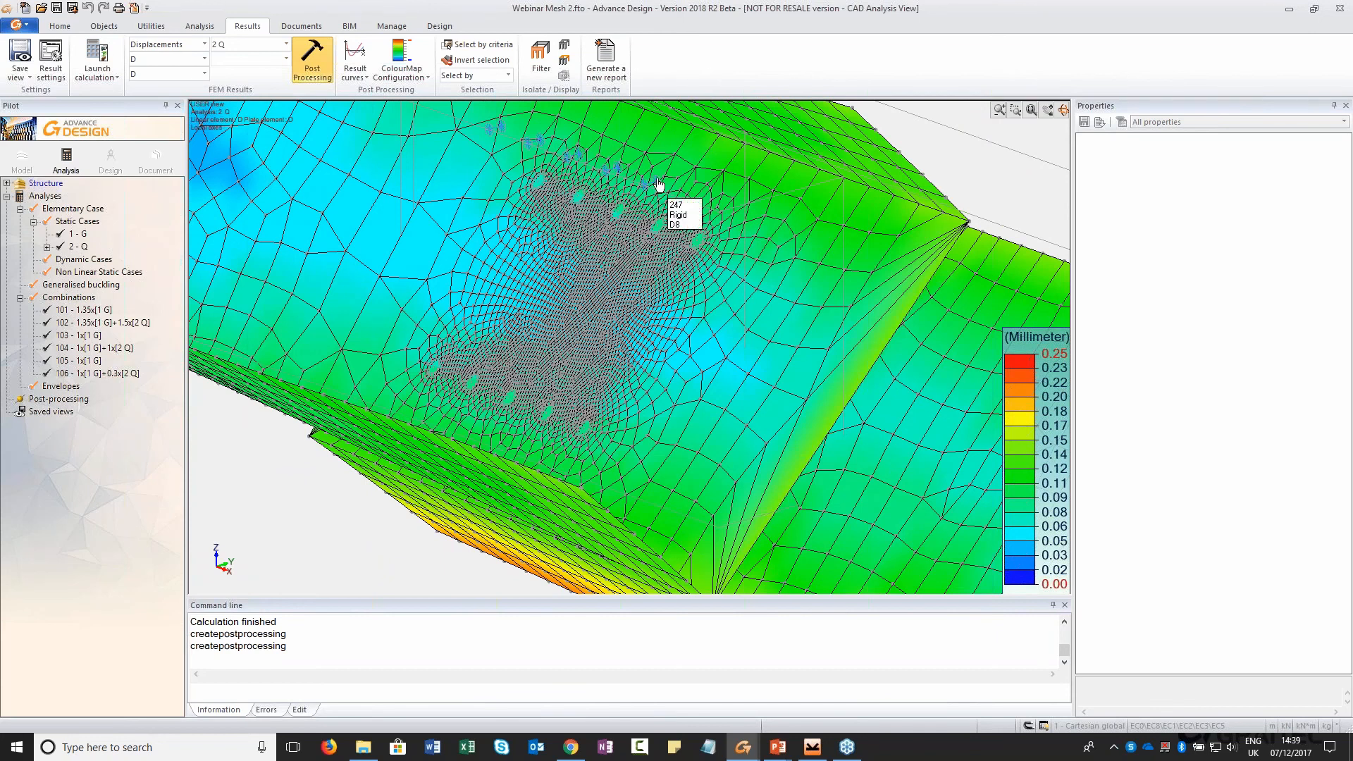
{"action": "scroll", "coordinate": [659, 185], "scroll_direction": "up", "scroll_amount": 5}
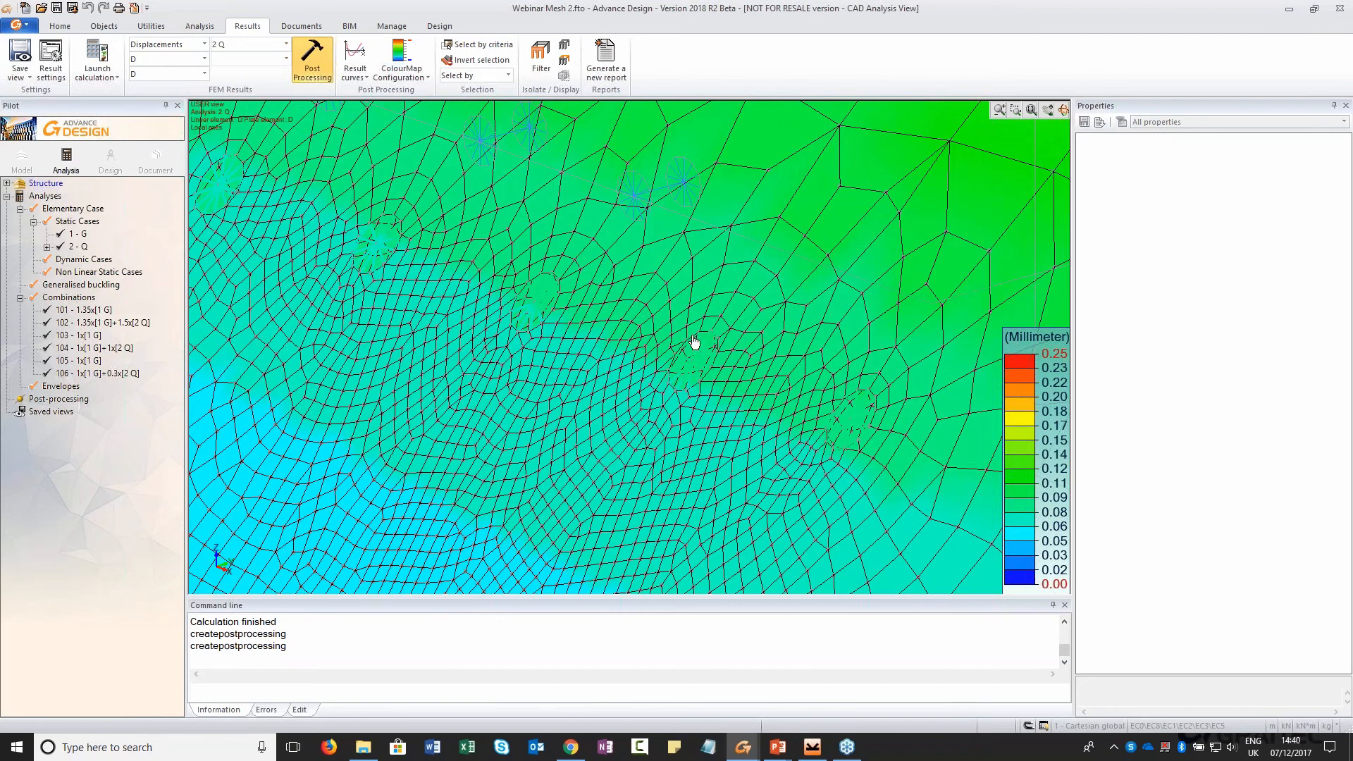
{"action": "middle_click_drag", "start_coordinate": [694, 342], "coordinate": [689, 298]}
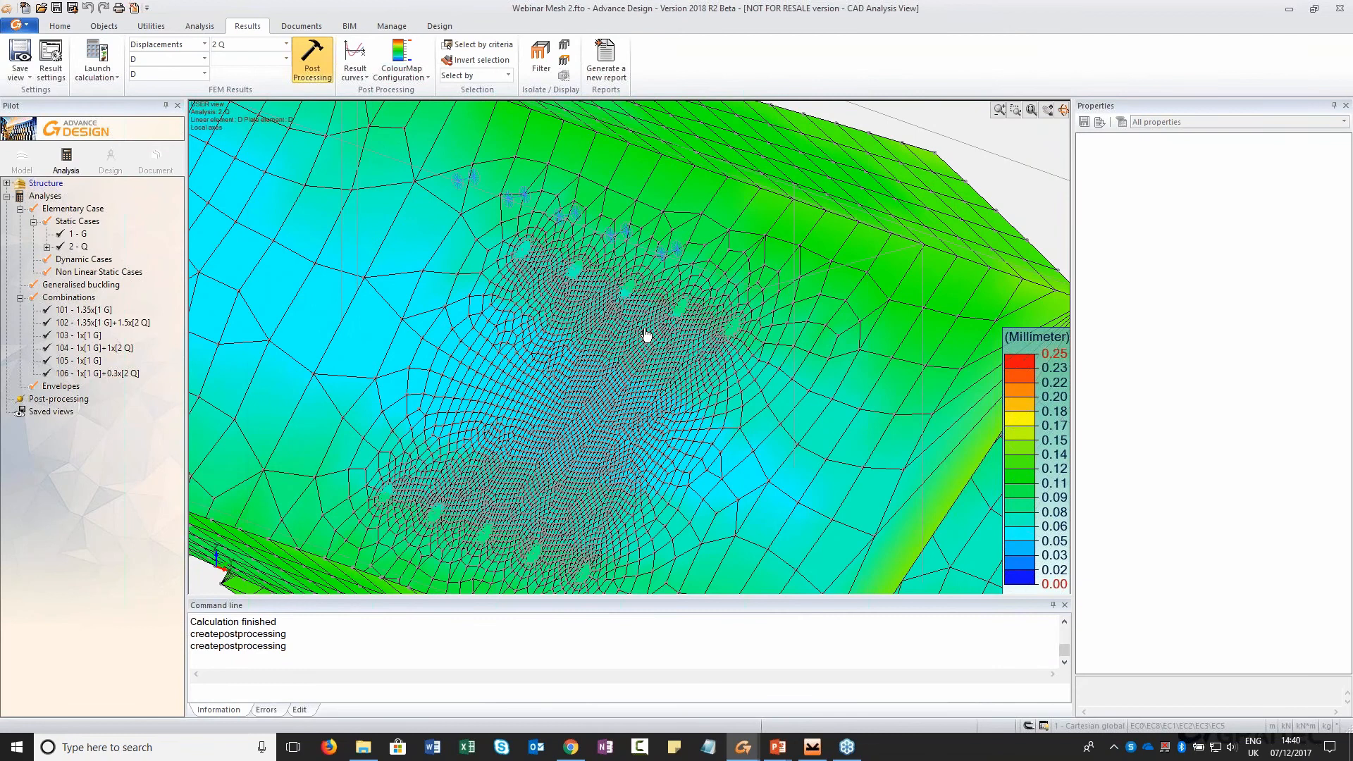
{"action": "scroll", "coordinate": [647, 335], "scroll_direction": "down", "scroll_amount": 3}
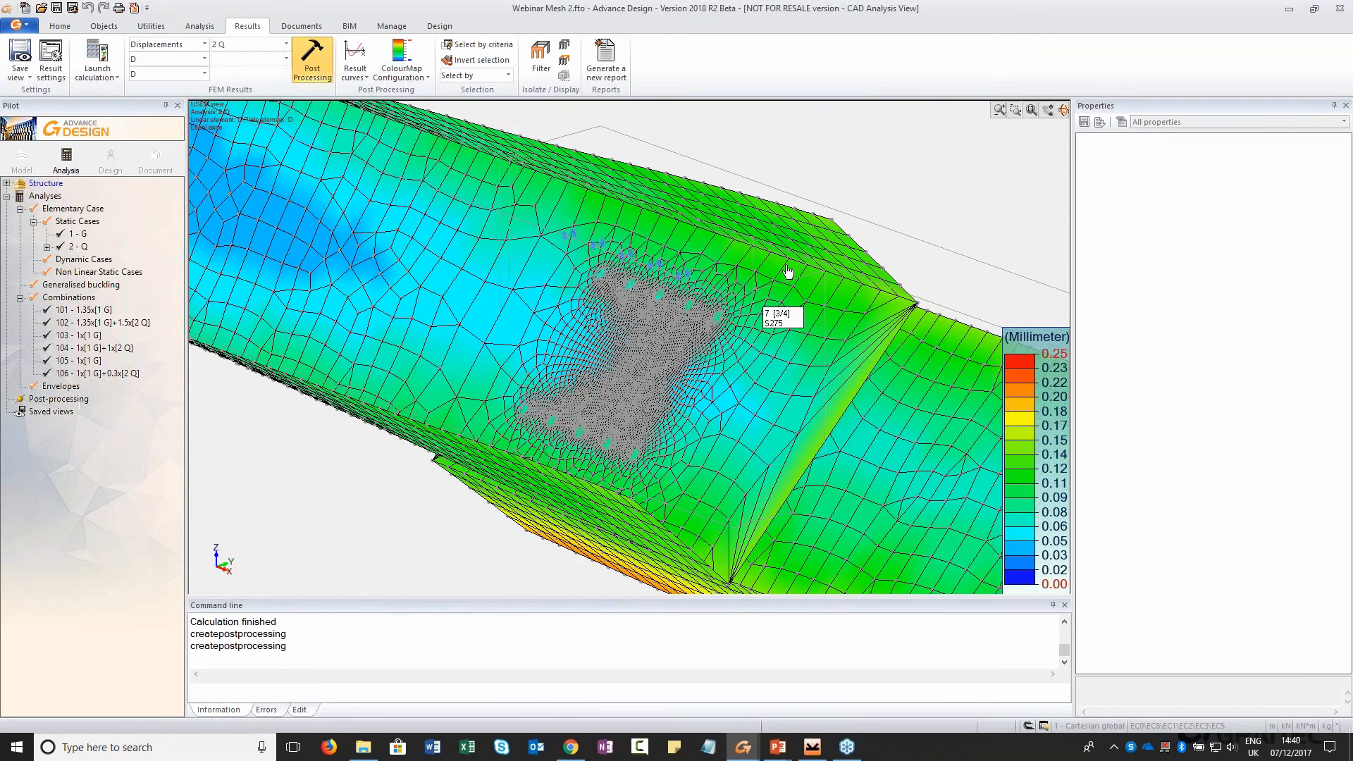
{"action": "scroll", "coordinate": [610, 303], "scroll_direction": "down", "scroll_amount": 5}
{"action": "scroll", "coordinate": [607, 300], "scroll_direction": "down", "scroll_amount": 3}
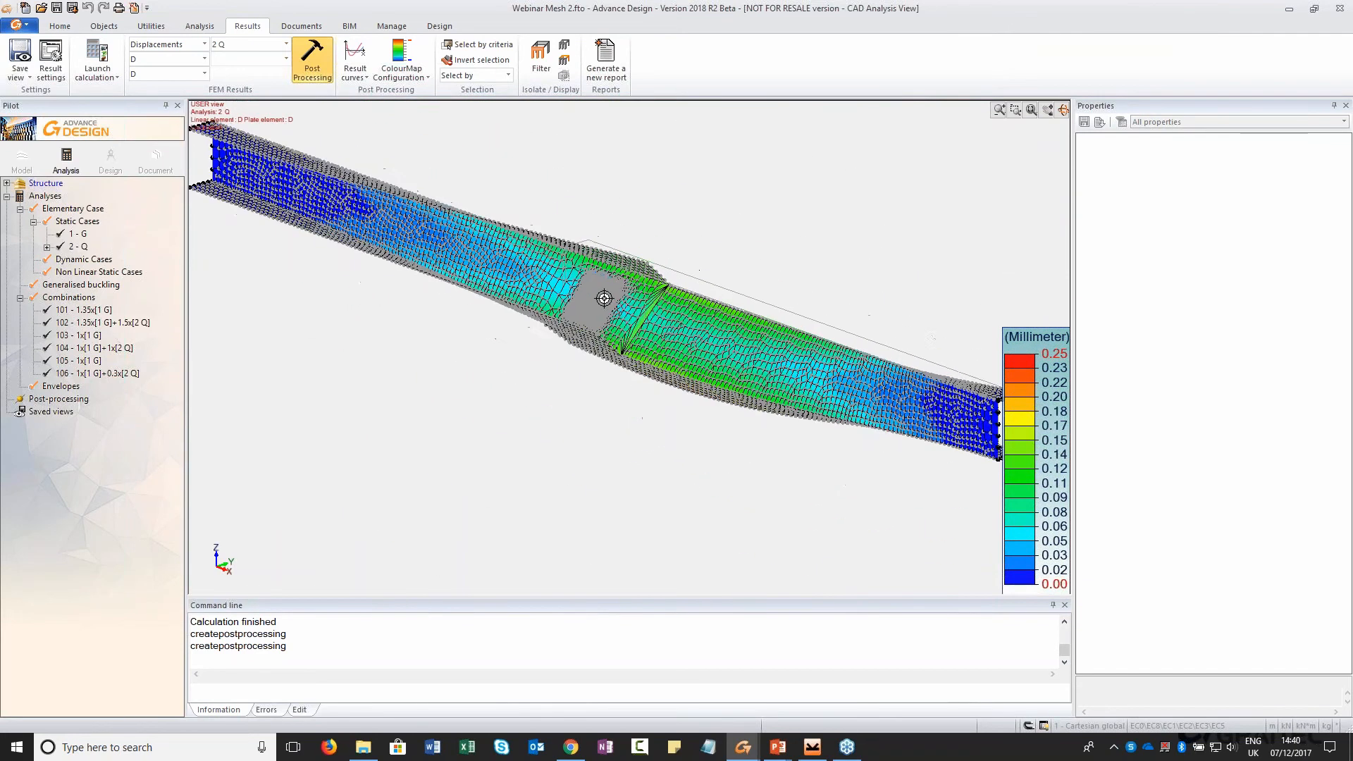
{"action": "scroll", "coordinate": [603, 298], "scroll_direction": "up", "scroll_amount": 1}
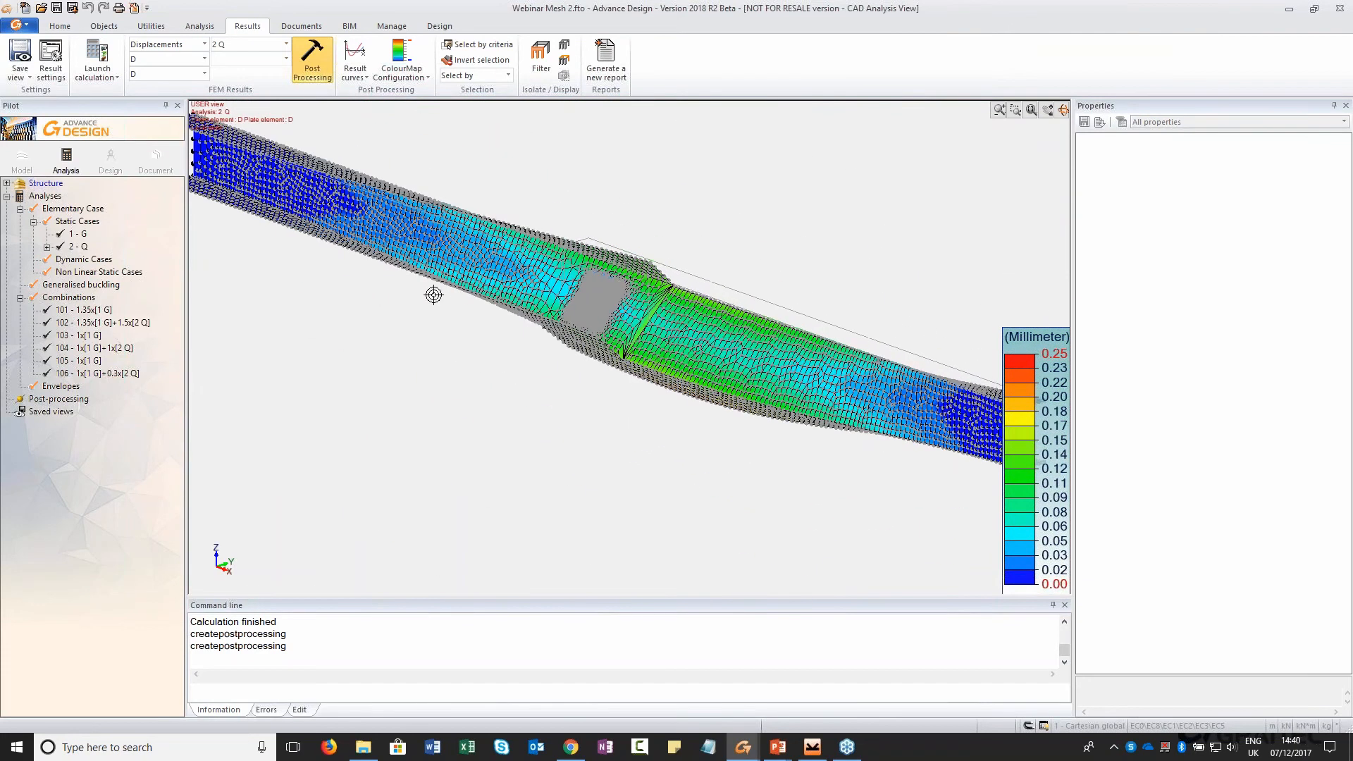
Return the channel project to its descriptive model and switch to the elastic ground 2.fto portal frame project
{"action": "left_click", "coordinate": [21, 159]}
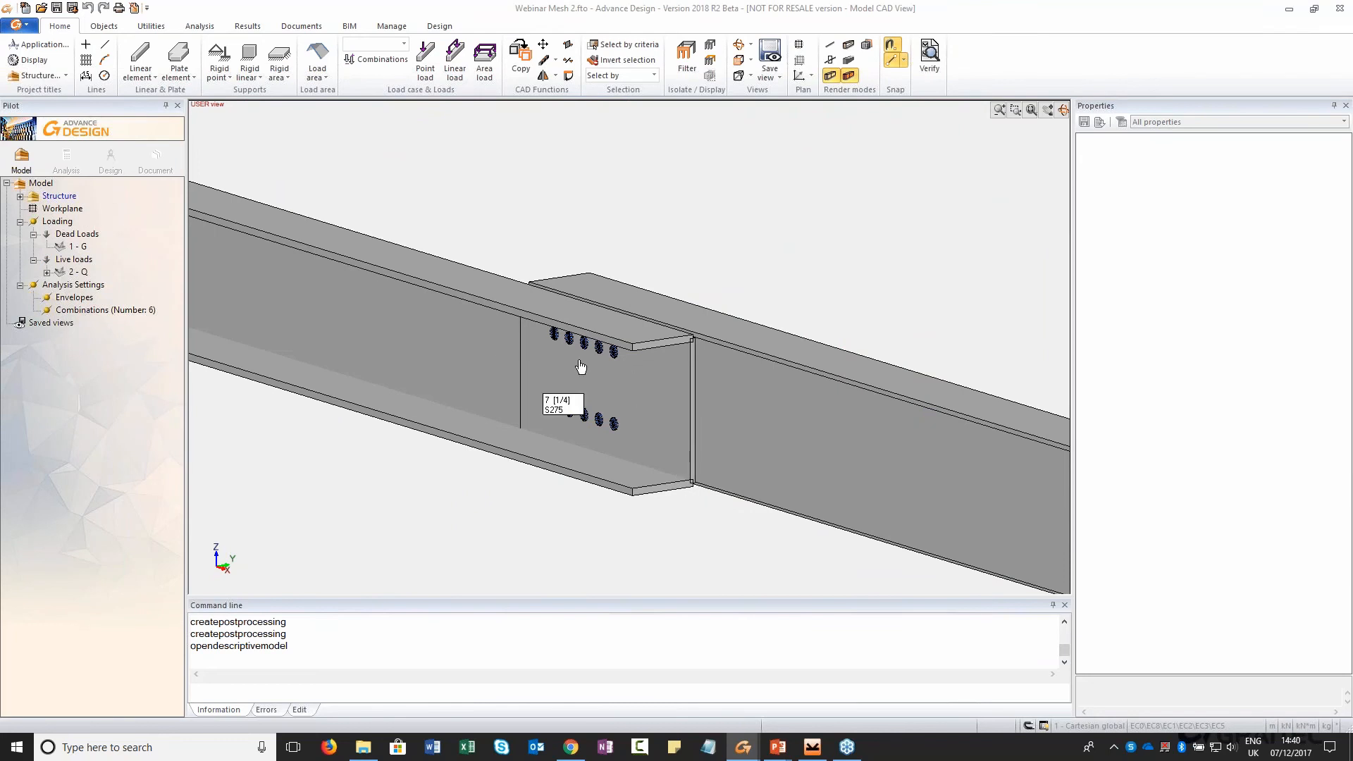
{"action": "key", "text": "alt+Tab"}
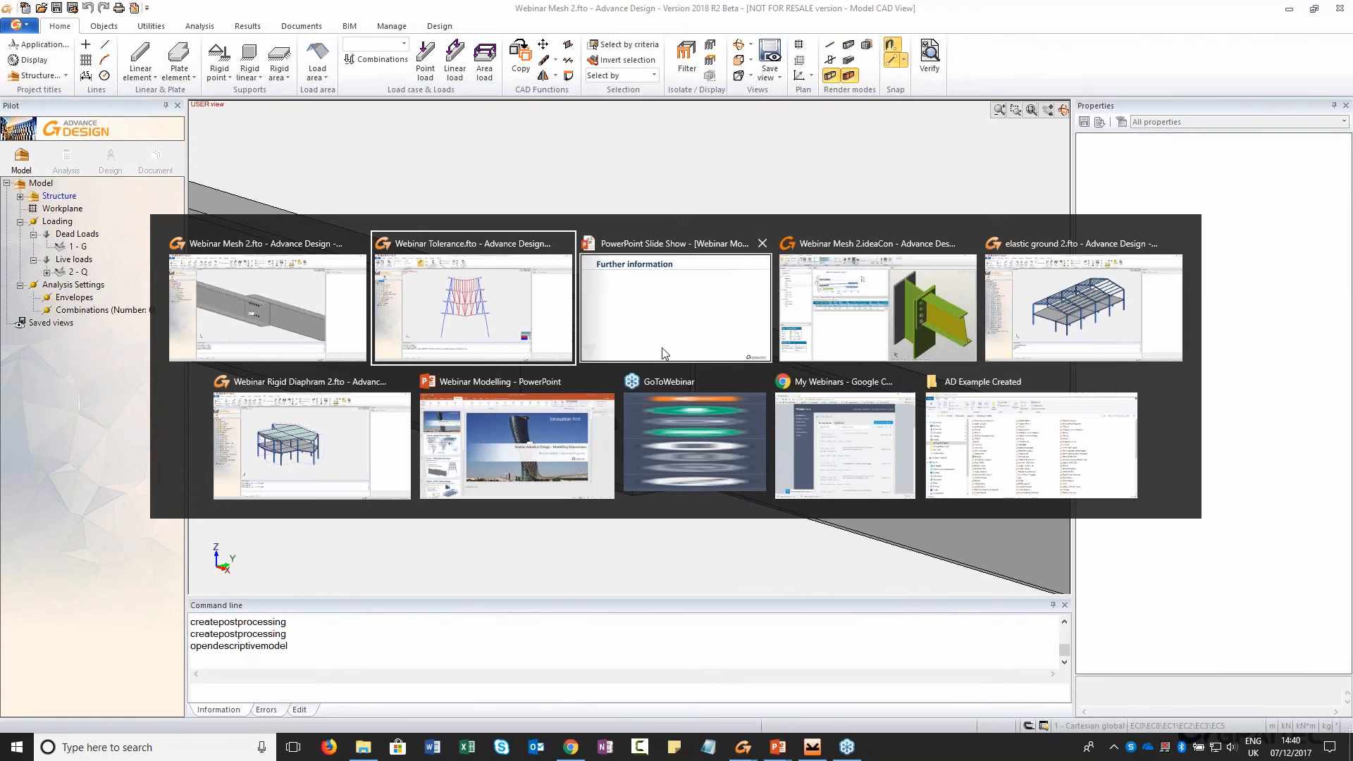
{"action": "left_click", "coordinate": [1084, 308]}
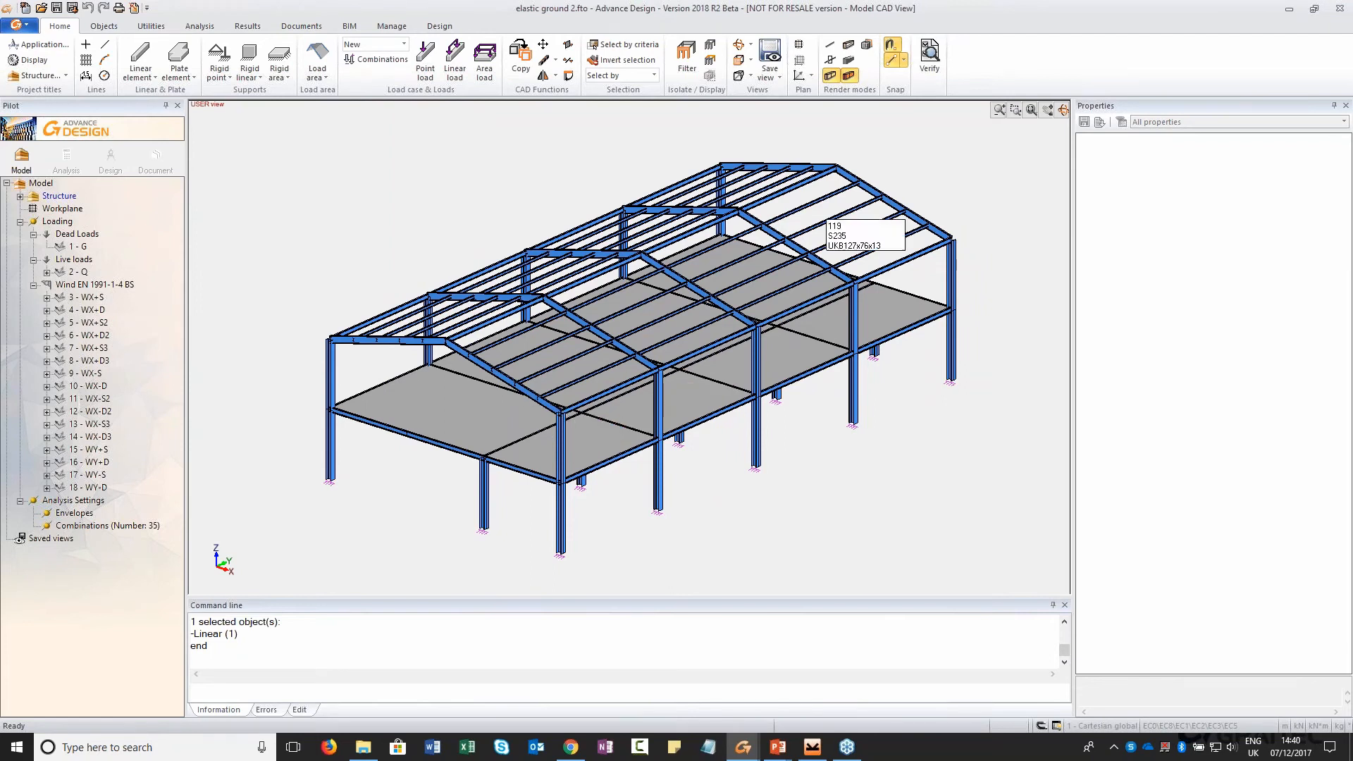
{"action": "left_click", "coordinate": [793, 238]}
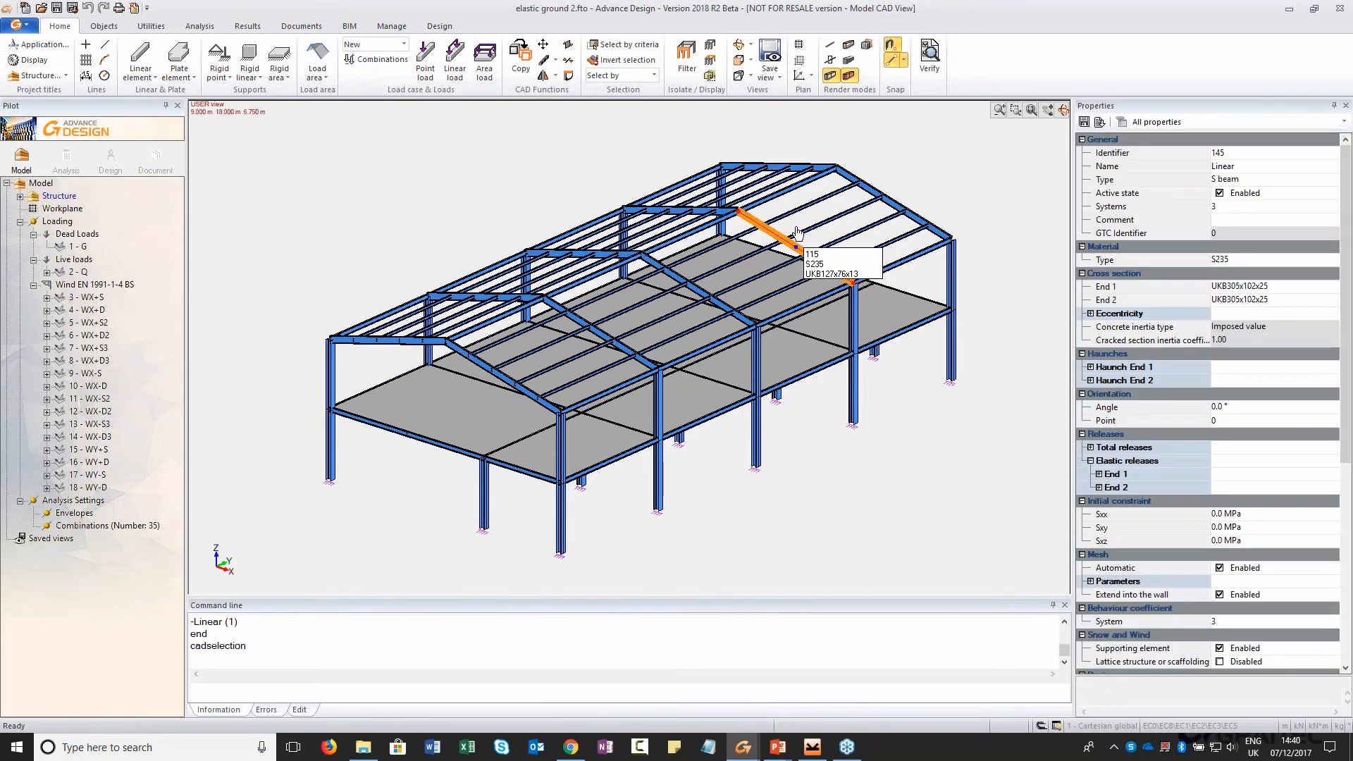
{"action": "key", "text": "Escape"}
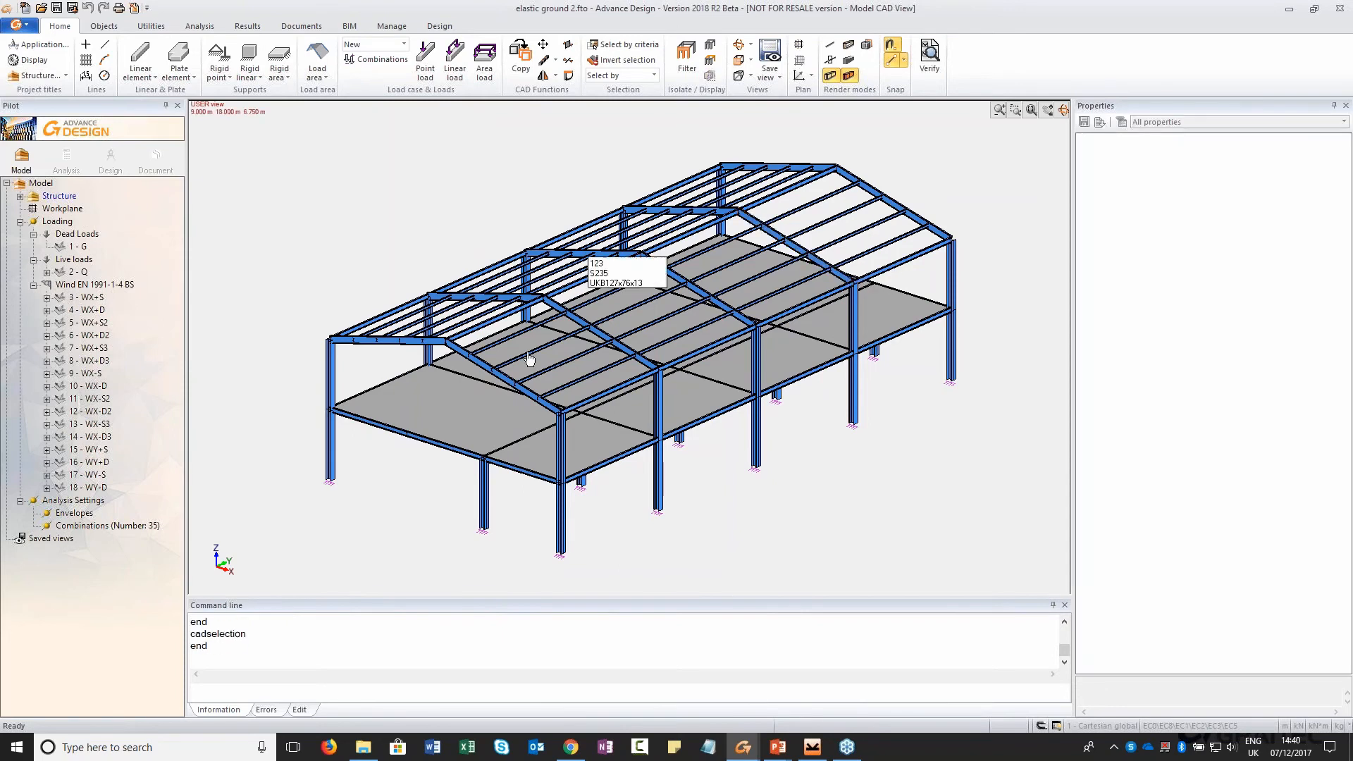
Create a new analysis model of the portal frame building and run its FE calculation
{"action": "left_click", "coordinate": [65, 159]}
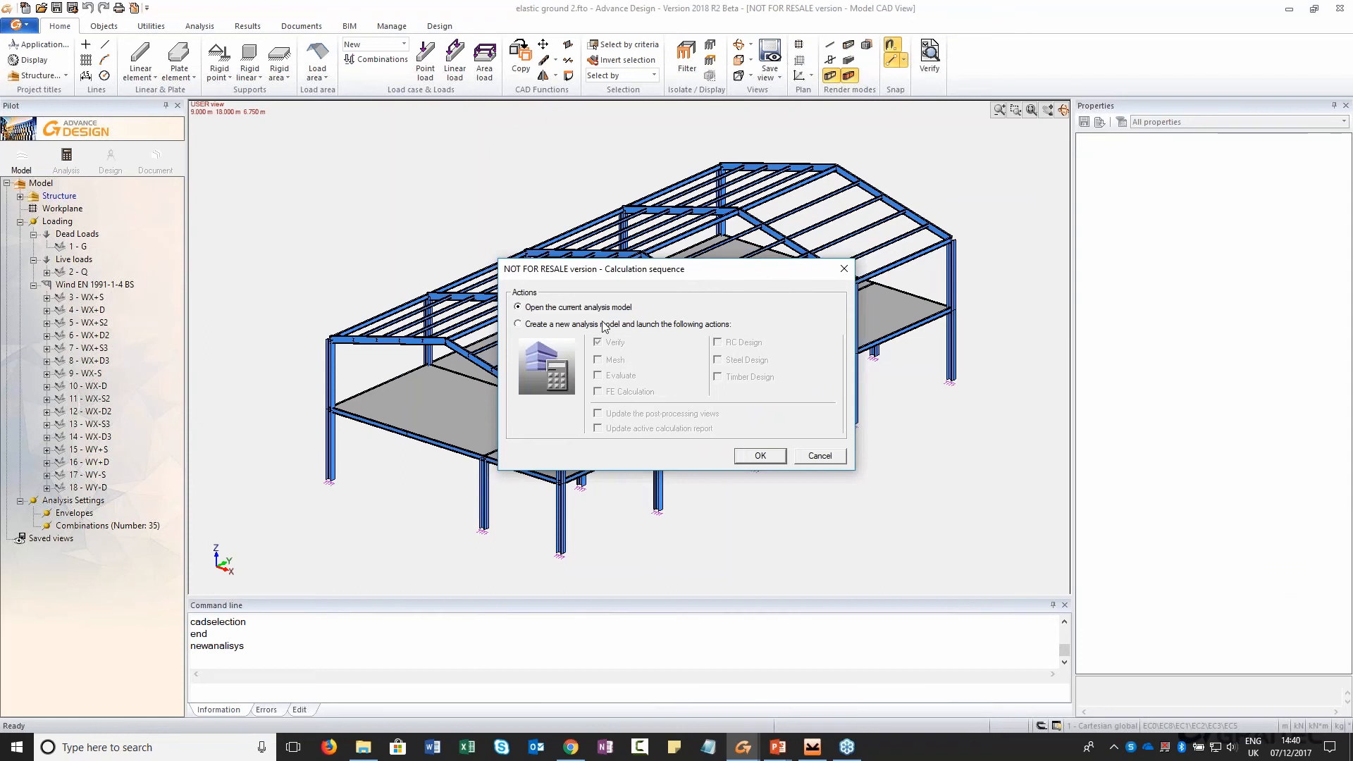
{"action": "left_click", "coordinate": [604, 325]}
{"action": "left_click", "coordinate": [623, 392]}
{"action": "left_click", "coordinate": [760, 456]}
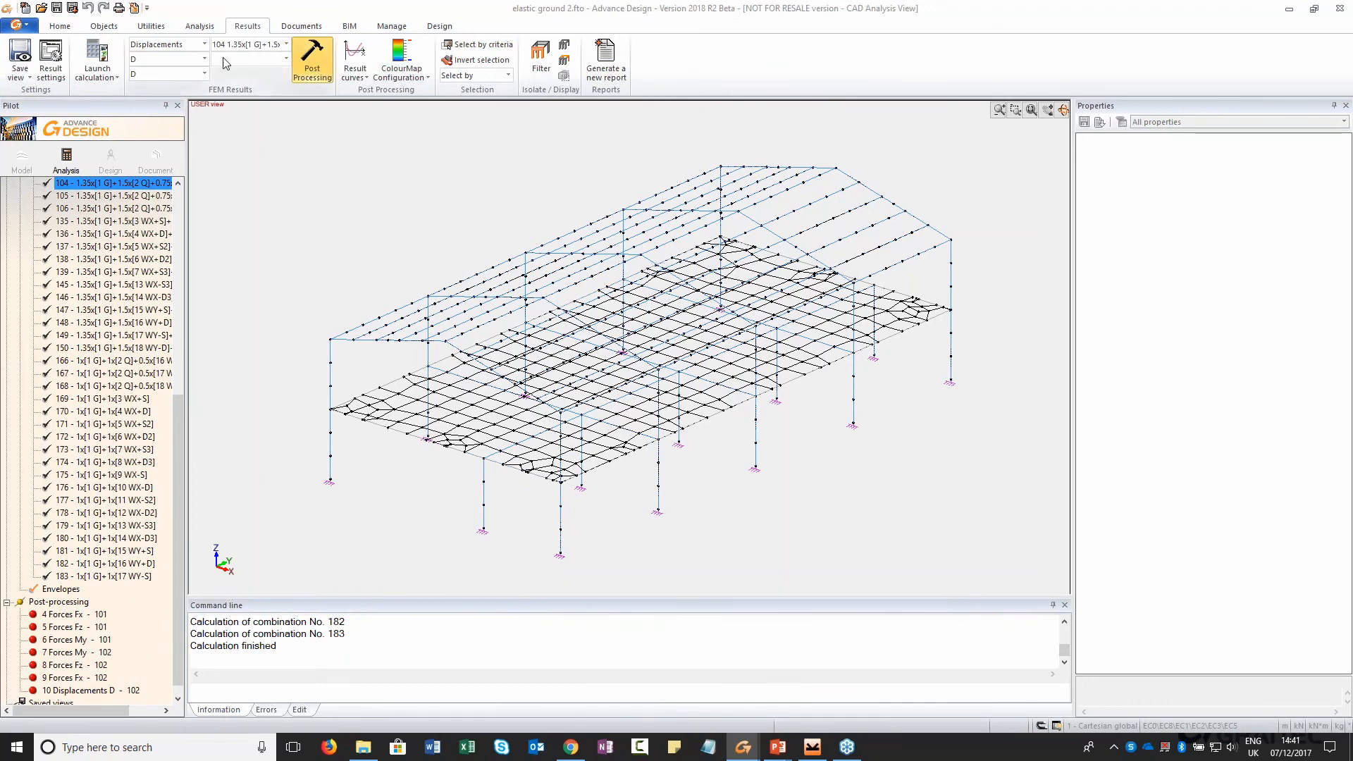
Switch the FEM results to Forces and display the My bending moments of combination 101 on the far end frame's rafter
{"action": "left_click", "coordinate": [204, 45]}
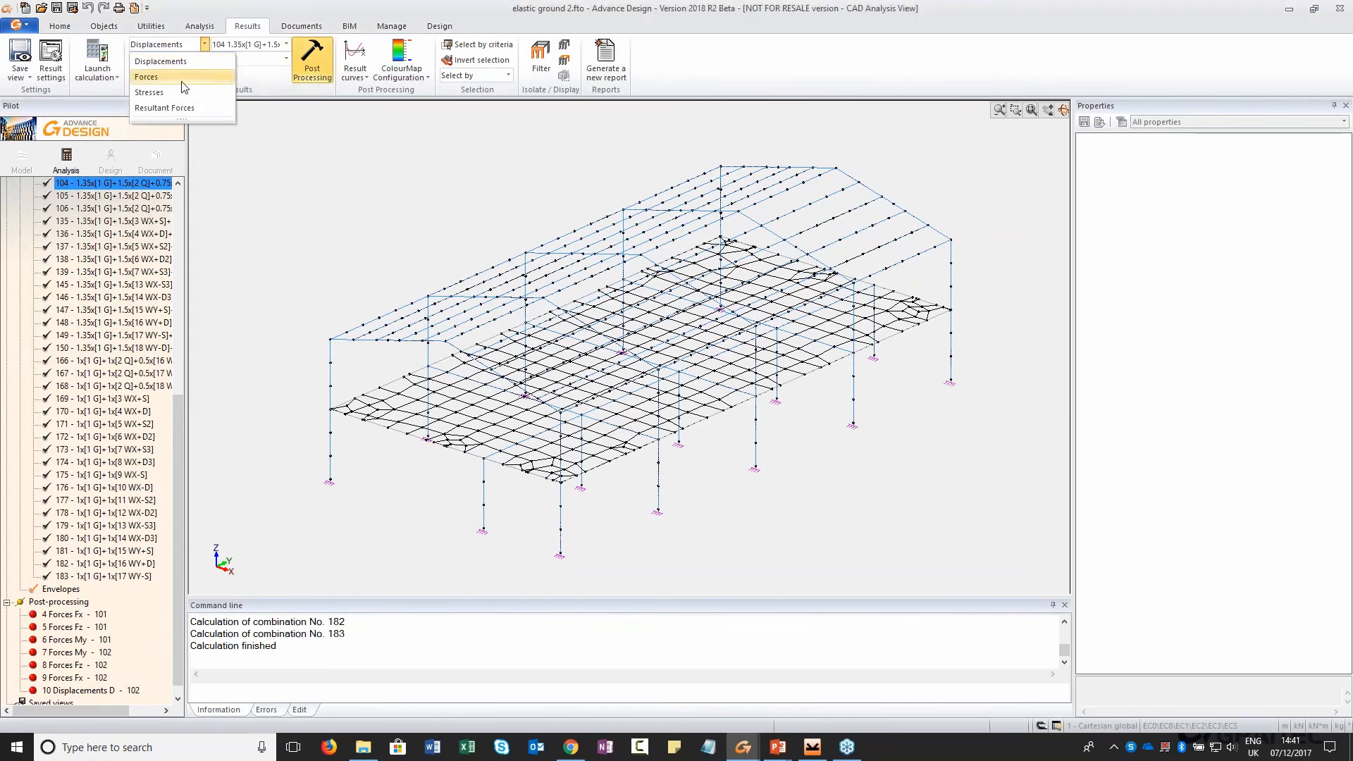
{"action": "left_click", "coordinate": [147, 77]}
{"action": "left_click", "coordinate": [203, 59]}
{"action": "left_click", "coordinate": [181, 61]}
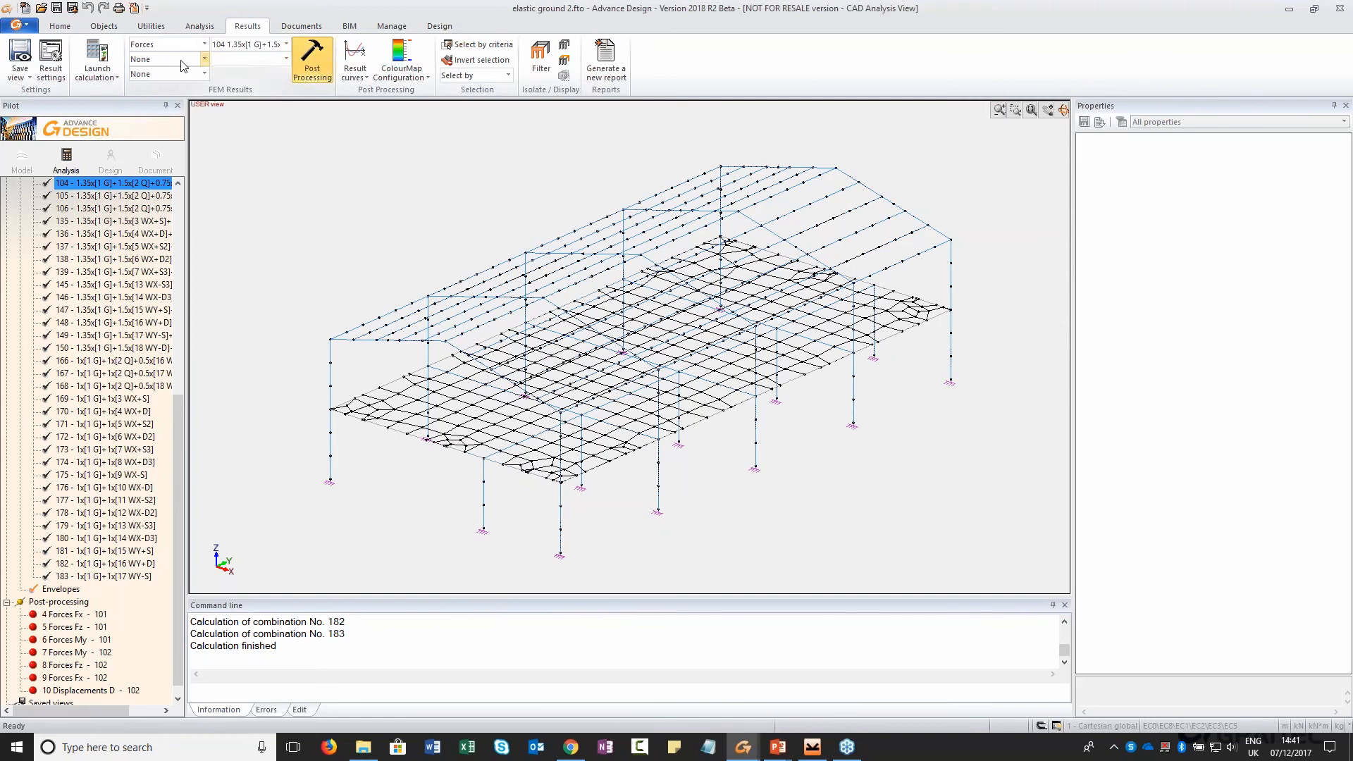
{"action": "scroll", "coordinate": [49, 678], "scroll_direction": "down", "scroll_amount": 1}
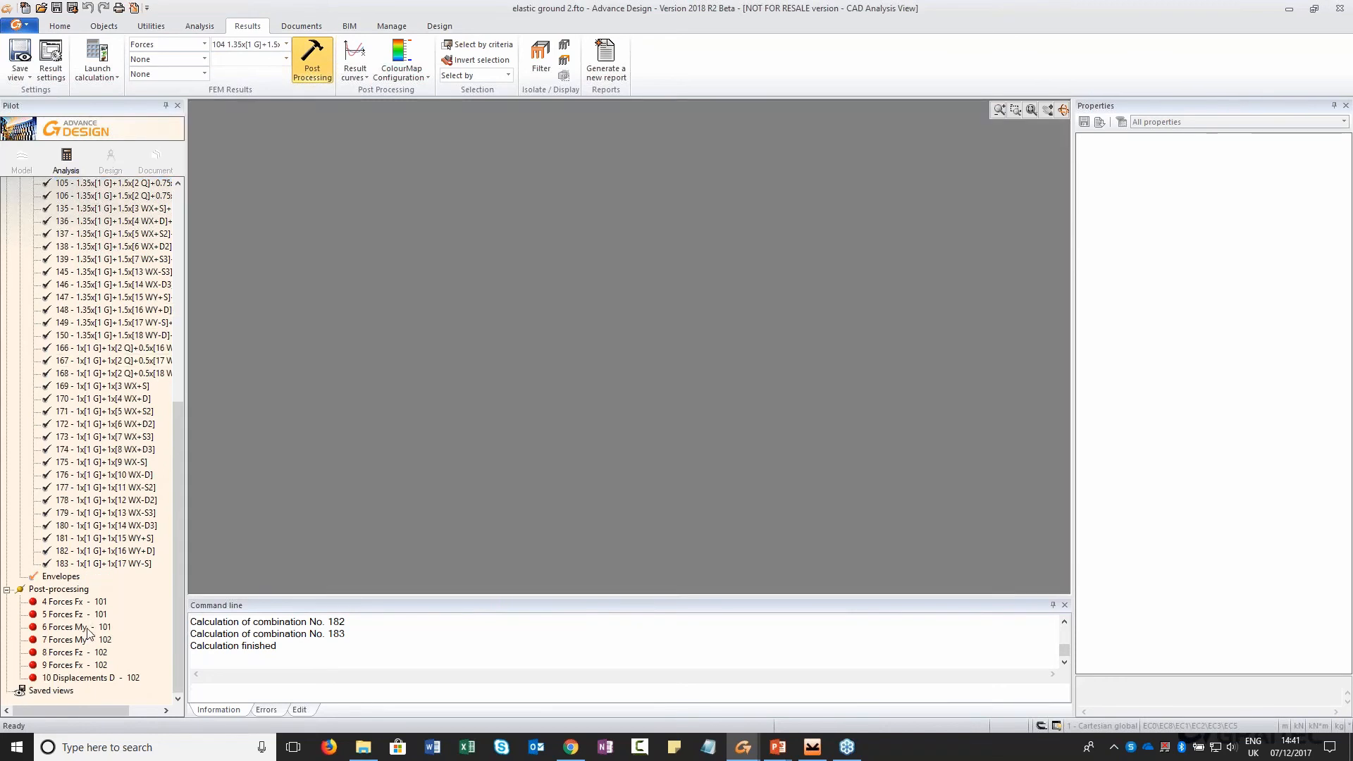
{"action": "left_click", "coordinate": [71, 626]}
{"action": "double_click", "coordinate": [78, 627]}
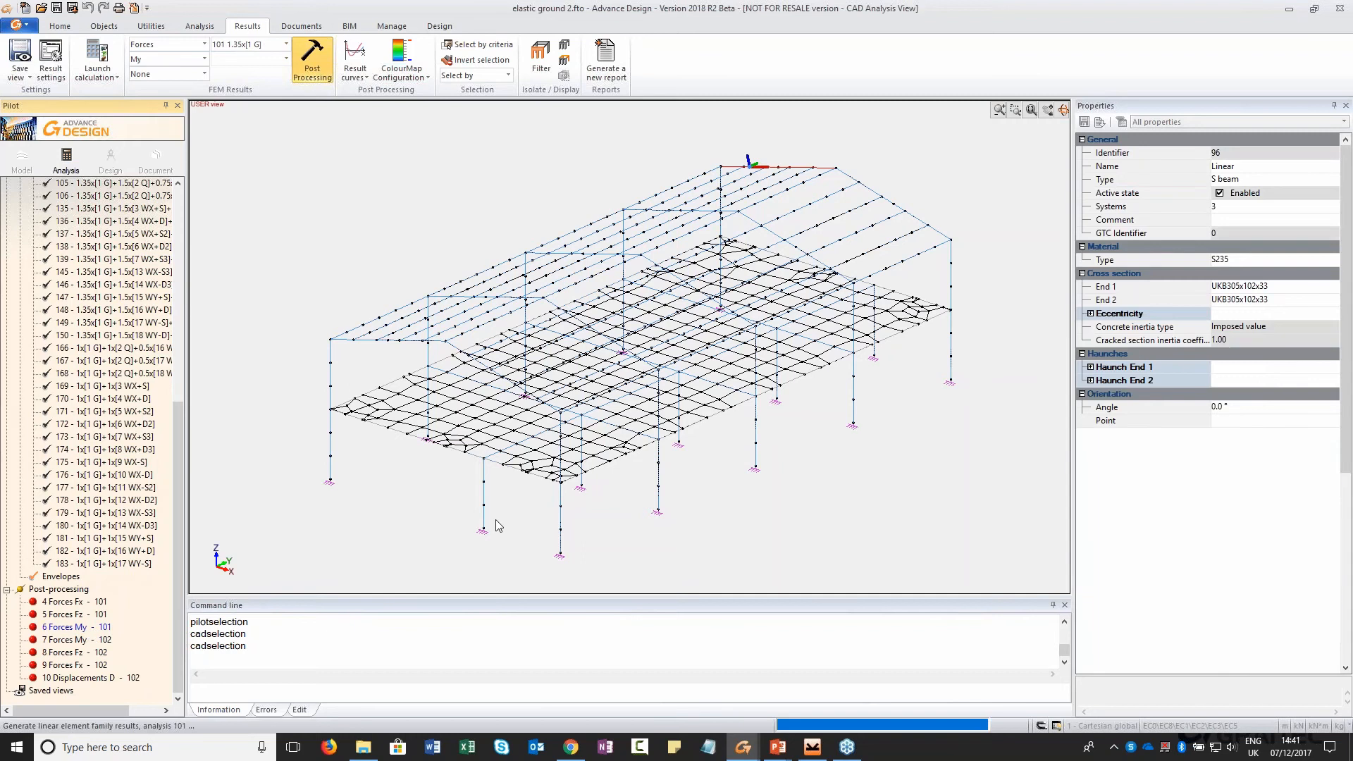
{"action": "scroll", "coordinate": [720, 444], "scroll_direction": "down", "scroll_amount": 1}
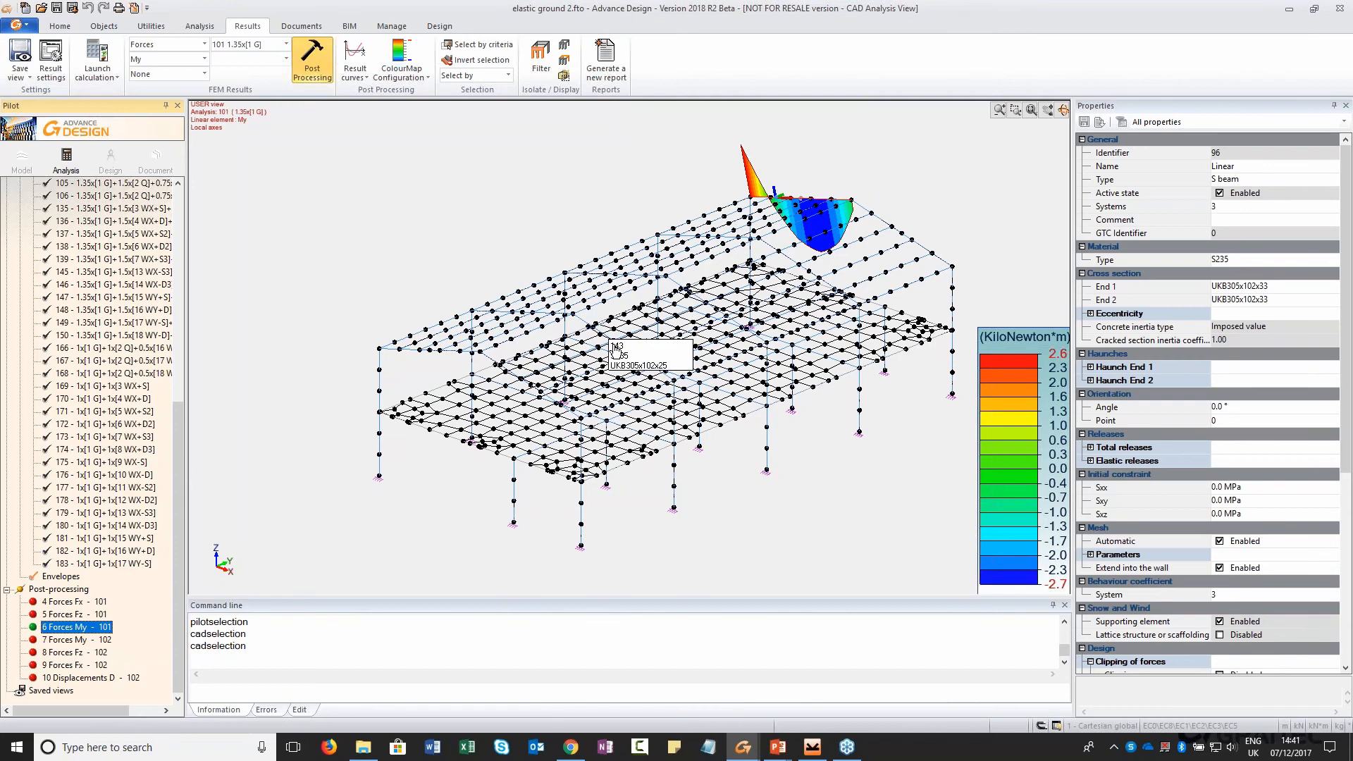
{"action": "mouse_move", "coordinate": [326, 366]}
{"action": "middle_mouse_down"}
{"action": "mouse_move", "coordinate": [341, 324]}
{"action": "mouse_move", "coordinate": [322, 325]}
{"action": "mouse_move", "coordinate": [318, 348]}
{"action": "middle_mouse_up"}
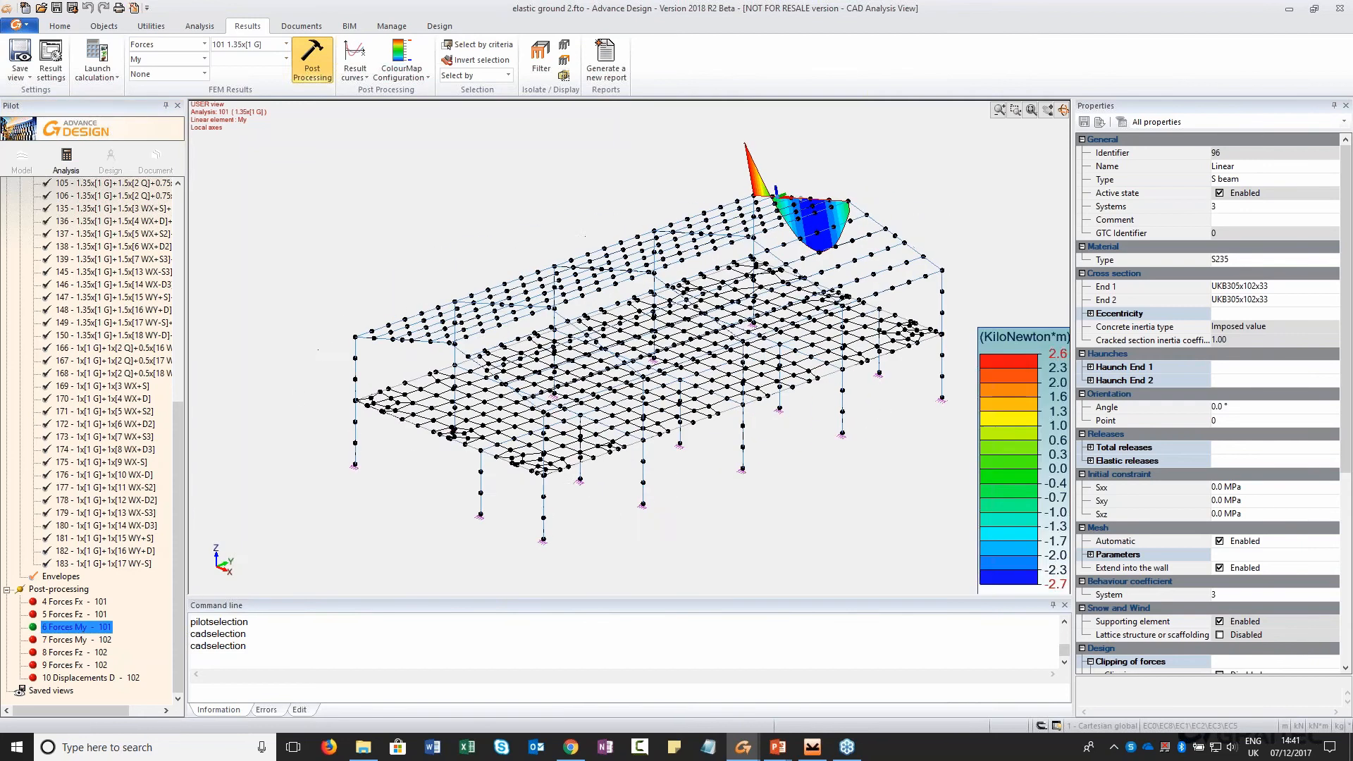
Display the My moments of combination 102 on the whole frame, and isolate those of the second frame's UKB305x102x25 rafter
{"action": "left_click", "coordinate": [88, 641]}
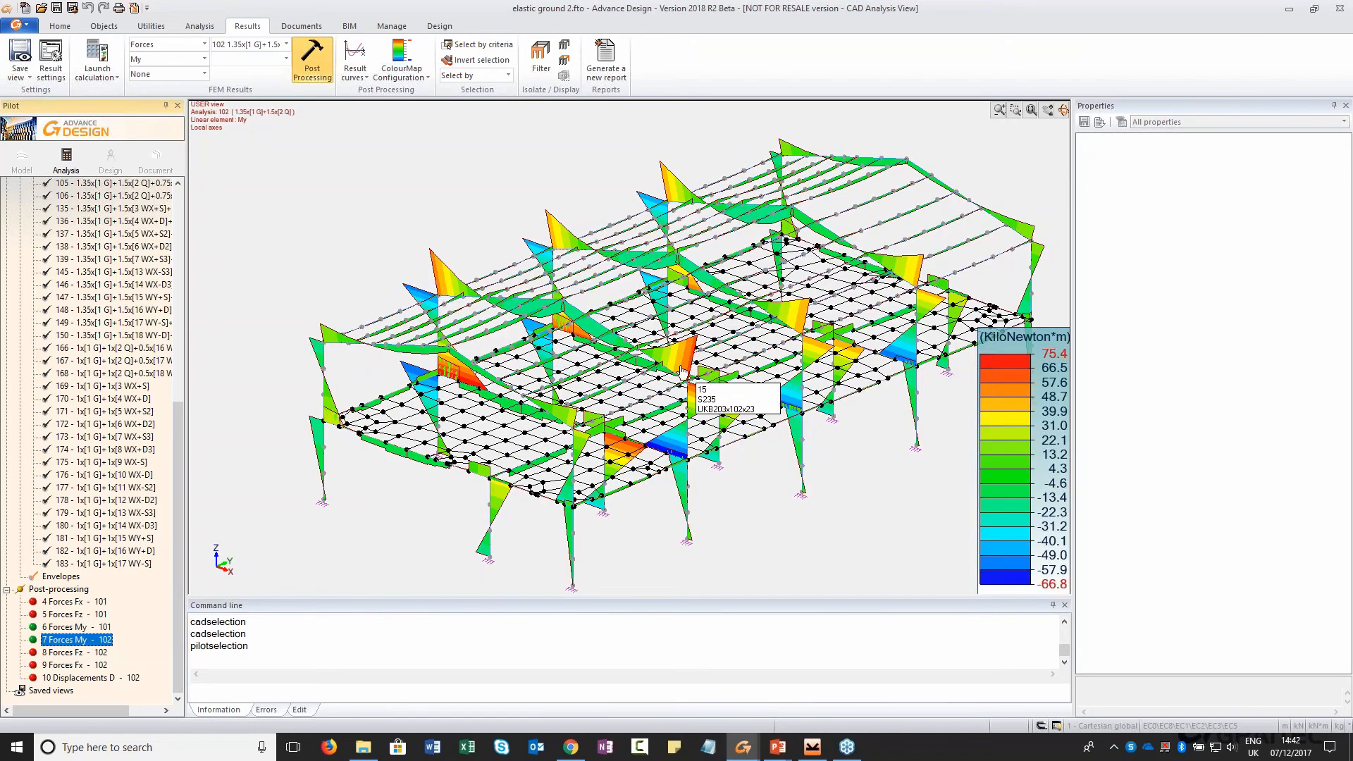
{"action": "left_click", "coordinate": [682, 371]}
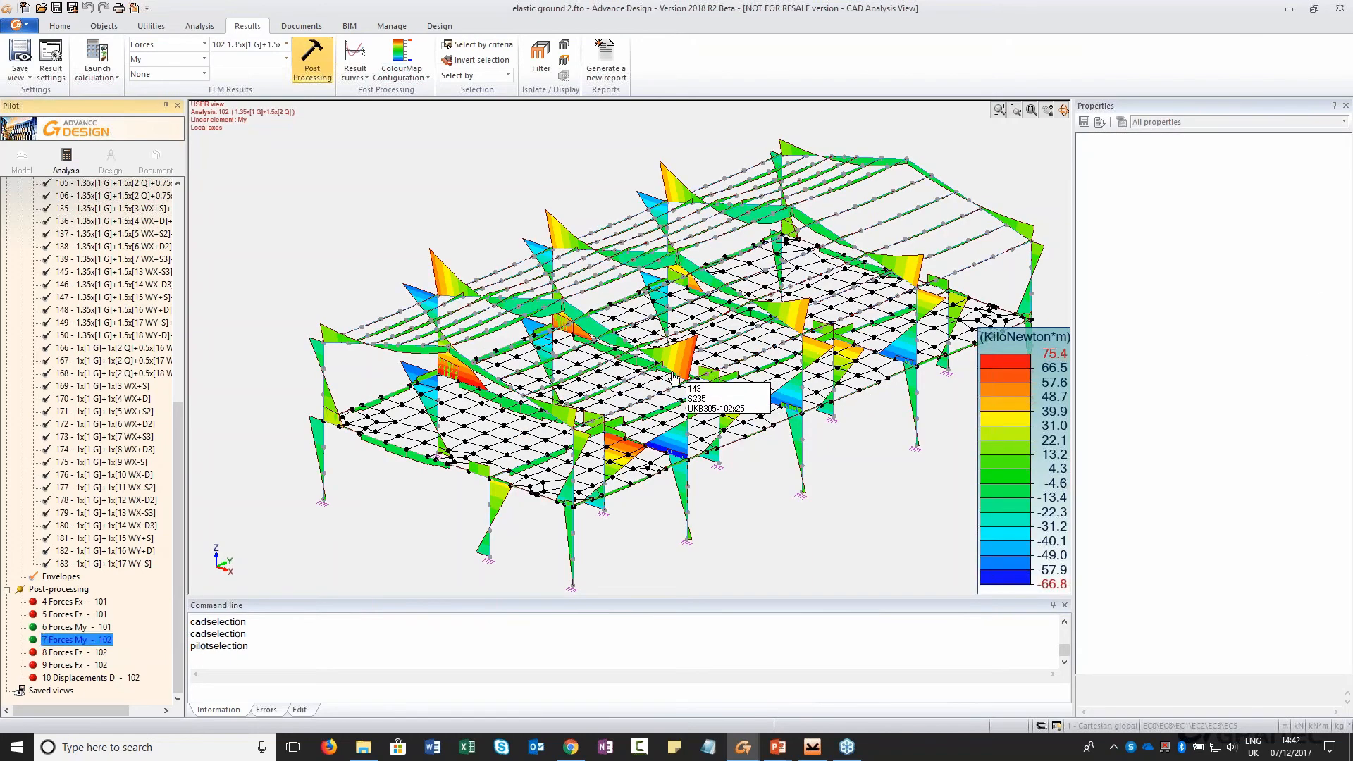
{"action": "left_click", "coordinate": [303, 65]}
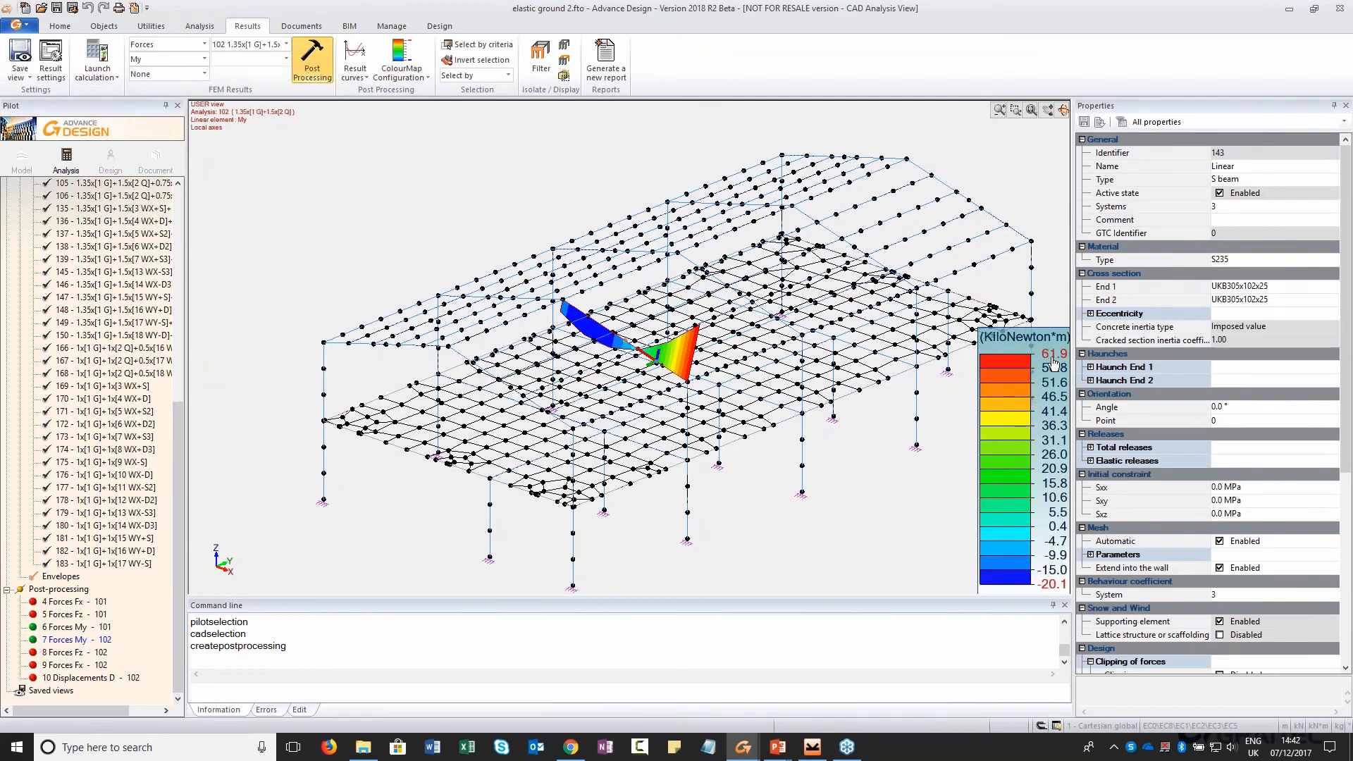
Redisplay the My moments of combination 101 on the far end frame's UKB305x102x33 rafter
{"action": "left_click", "coordinate": [865, 161]}
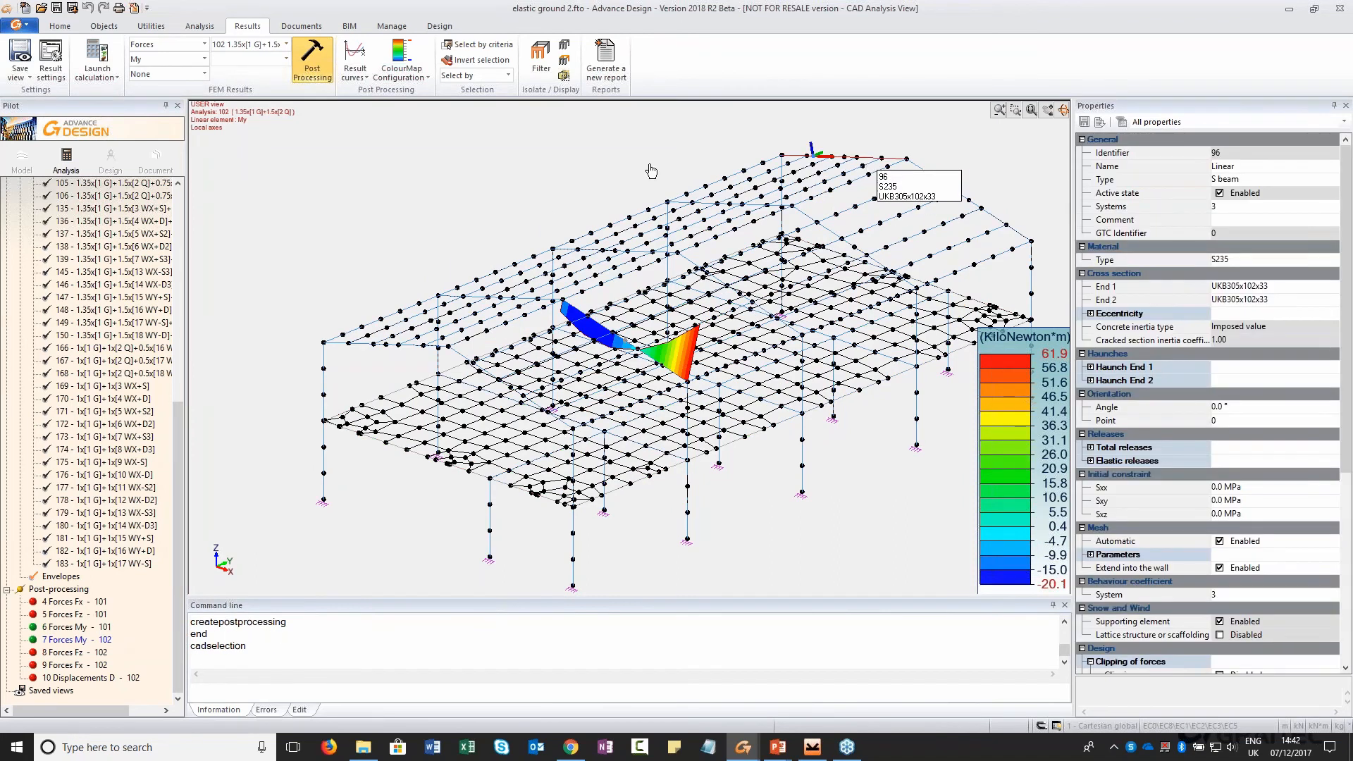
{"action": "left_click", "coordinate": [98, 626]}
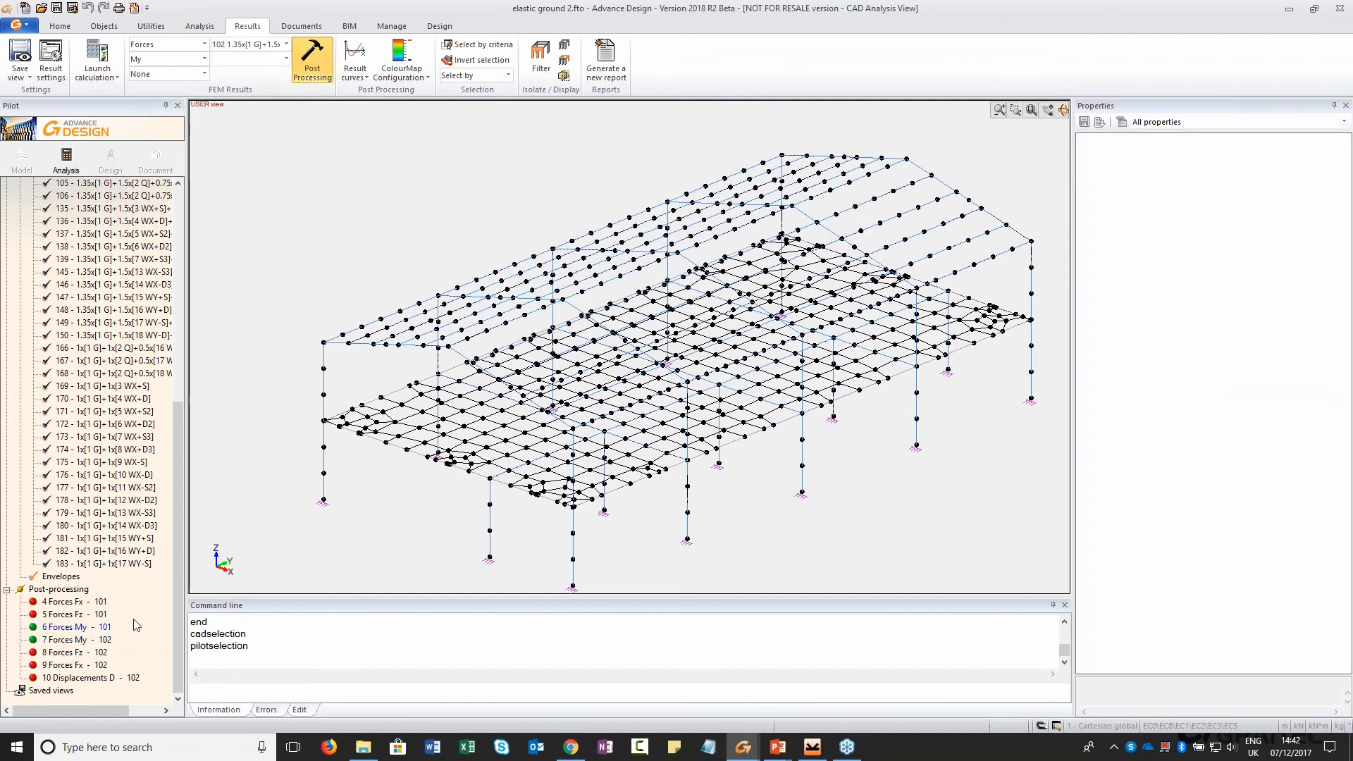
{"action": "left_click", "coordinate": [782, 162]}
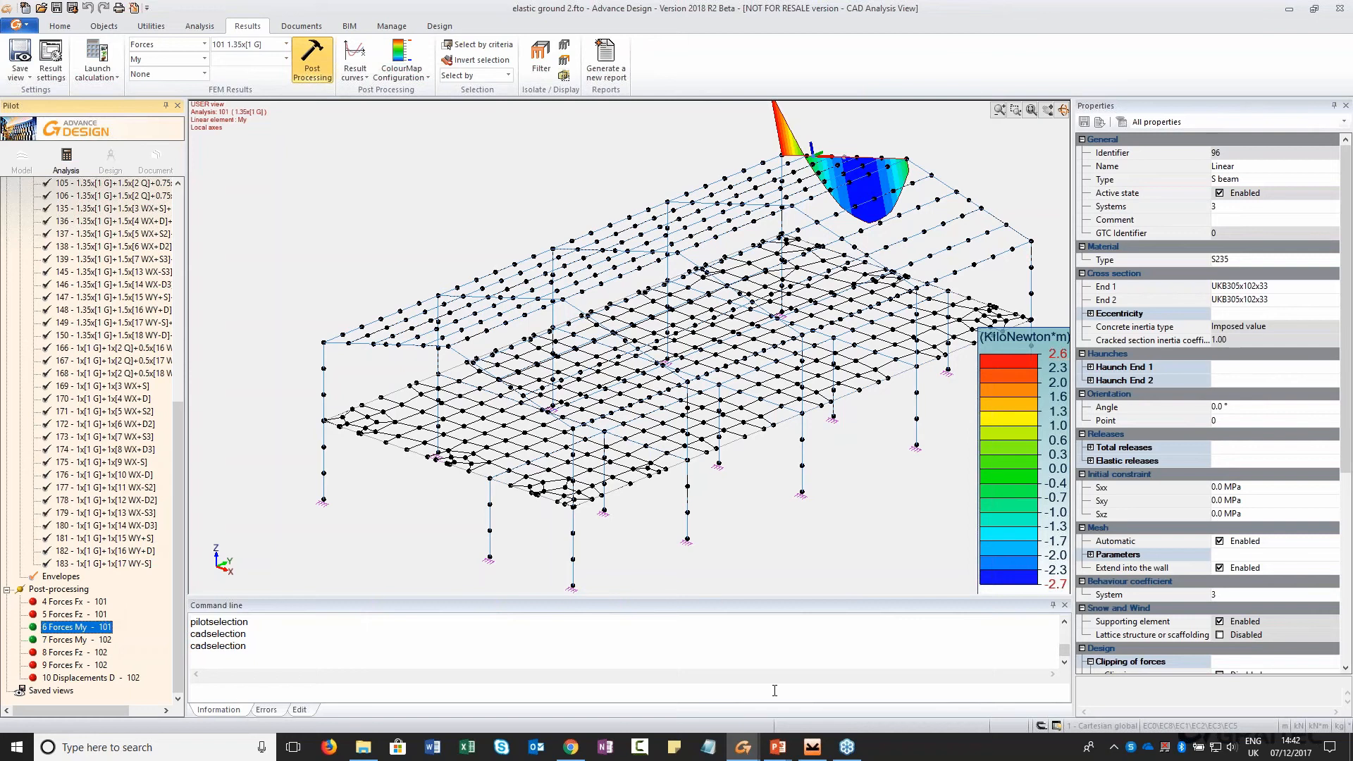
Switch to Webinar Mesh 2.ideaCon in Advance Design Connection and review the overall check summary and the bolted joint model
{"action": "left_click", "coordinate": [813, 749]}
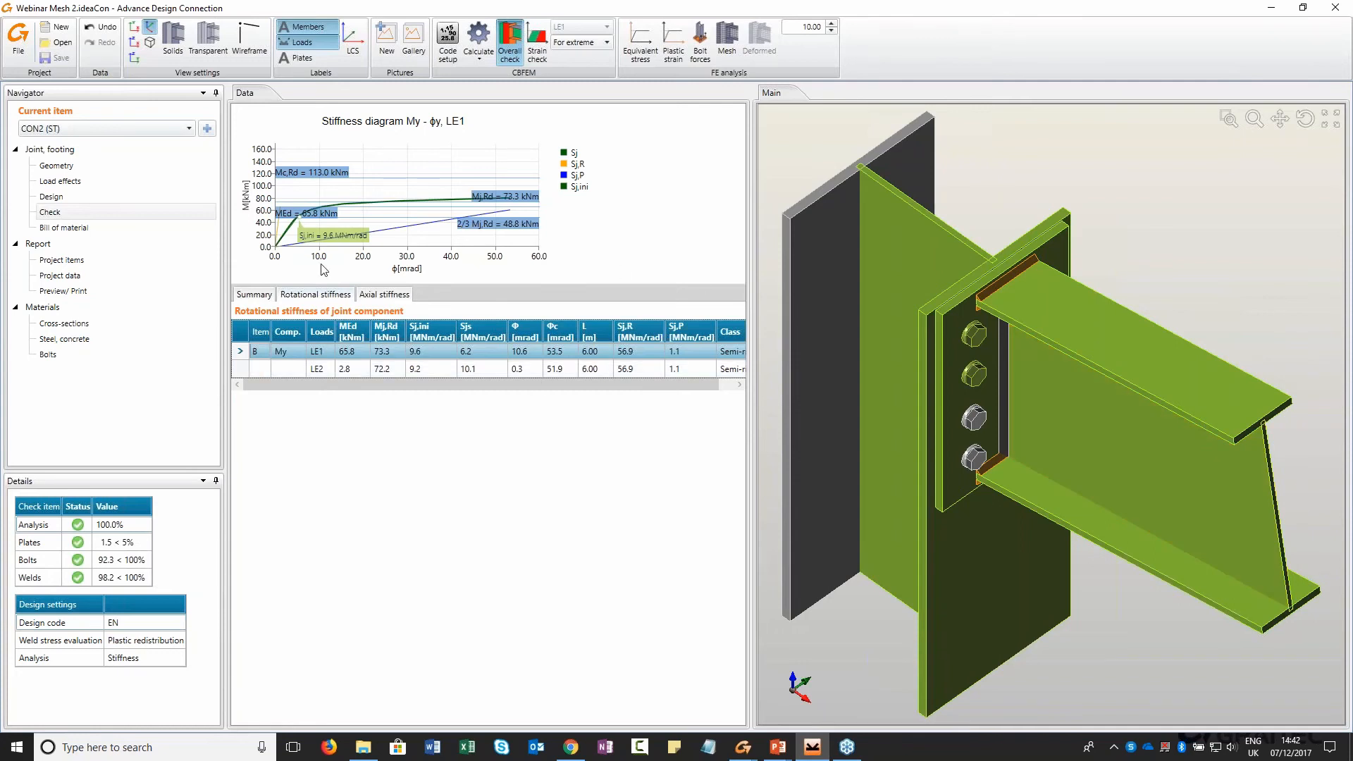
{"action": "left_click", "coordinate": [269, 295]}
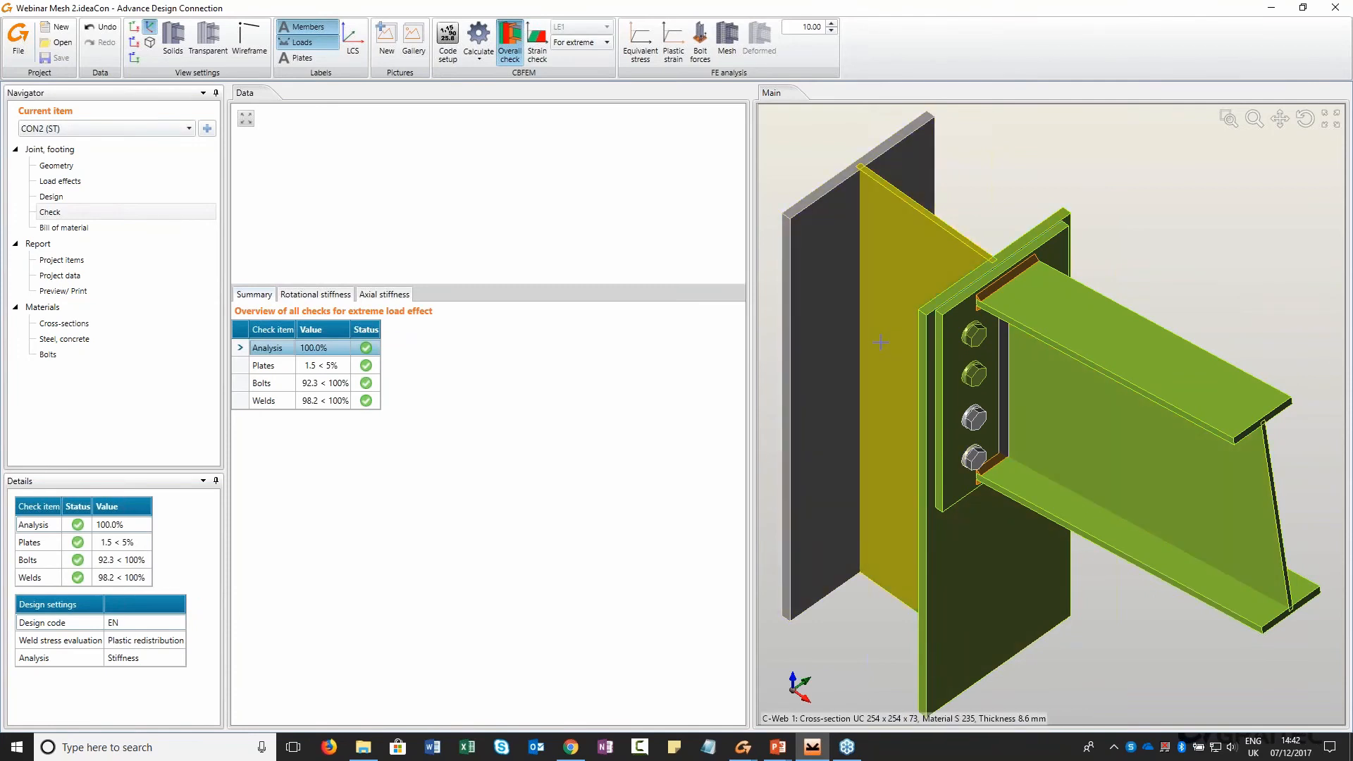
{"action": "scroll", "coordinate": [880, 343], "scroll_direction": "up", "scroll_amount": 4}
{"action": "right_click_drag", "start_coordinate": [884, 331], "coordinate": [897, 317]}
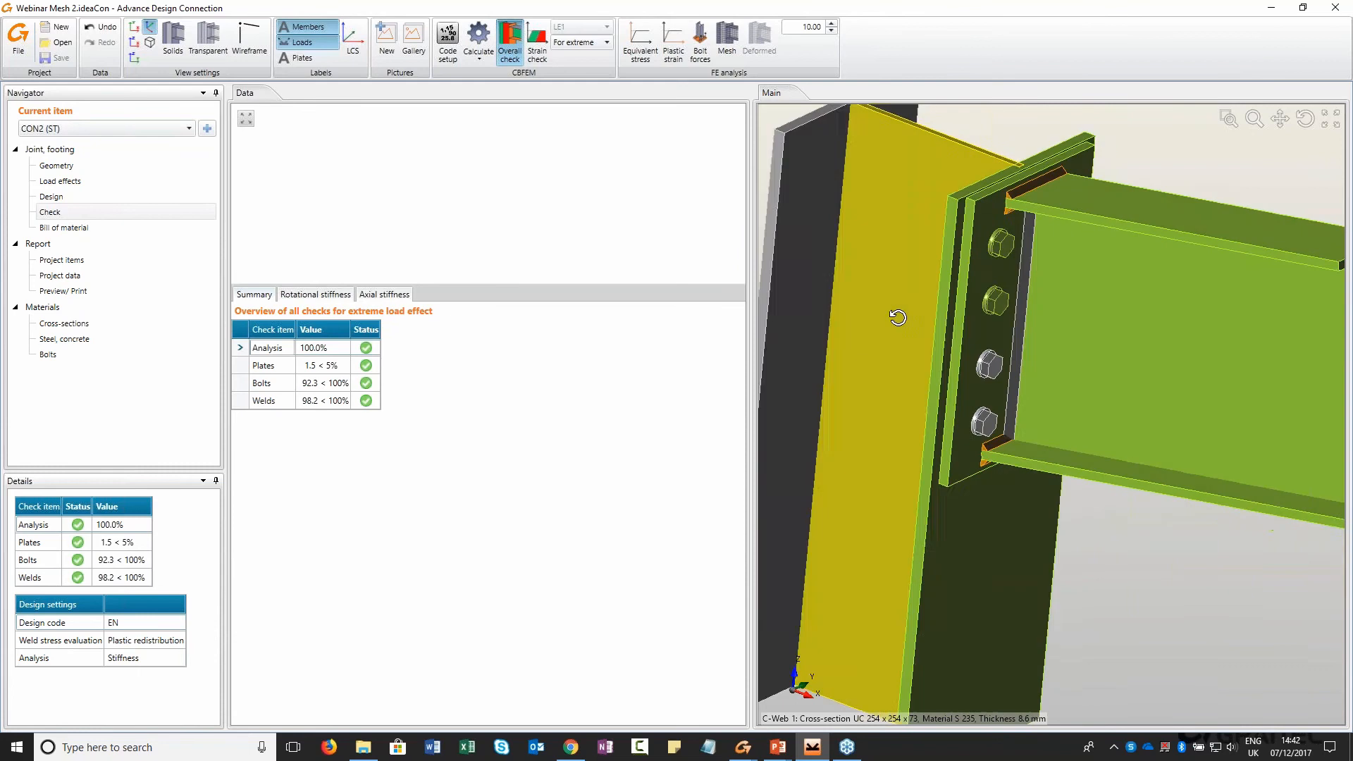
{"action": "scroll", "coordinate": [916, 451], "scroll_direction": "down", "scroll_amount": 5}
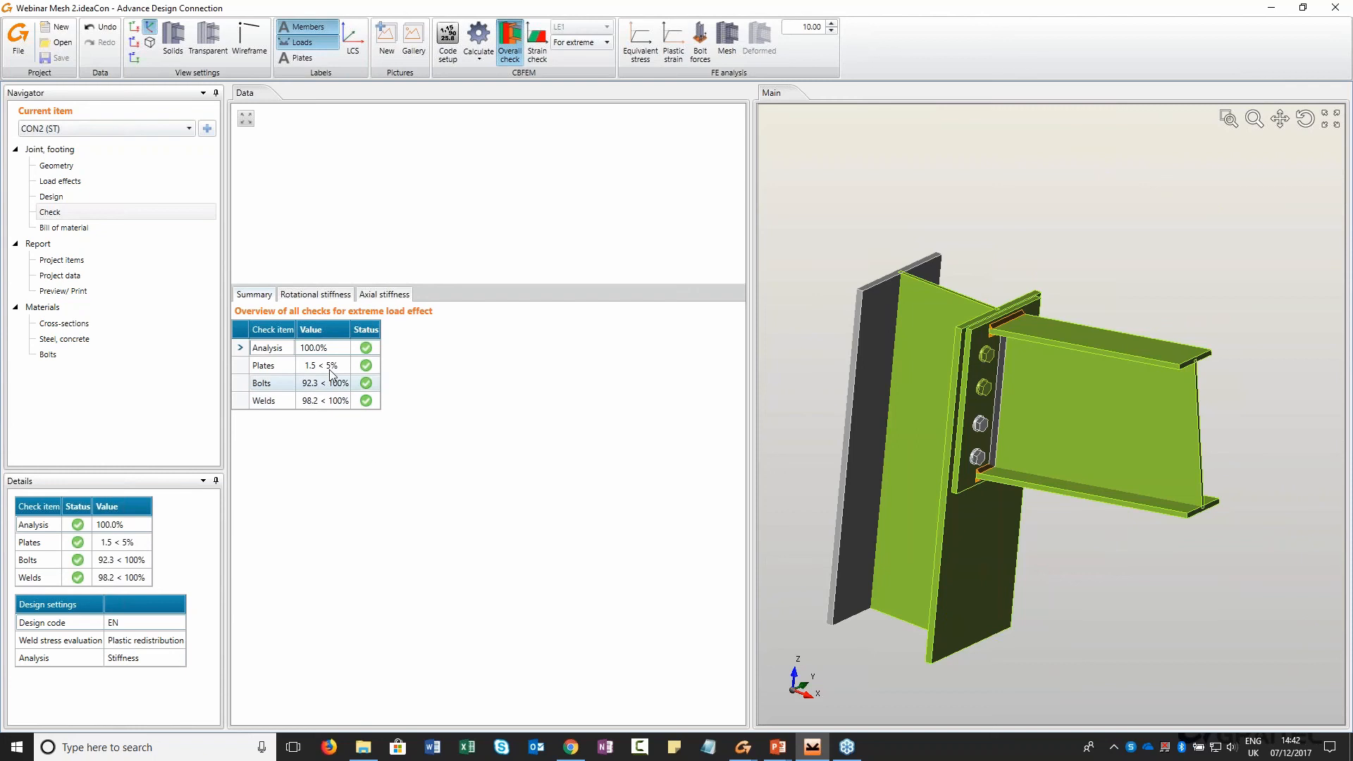
Examine the joint's rotational stiffness results for LE1, including all table columns and the initial part of the stiffness diagram
{"action": "left_click", "coordinate": [315, 296]}
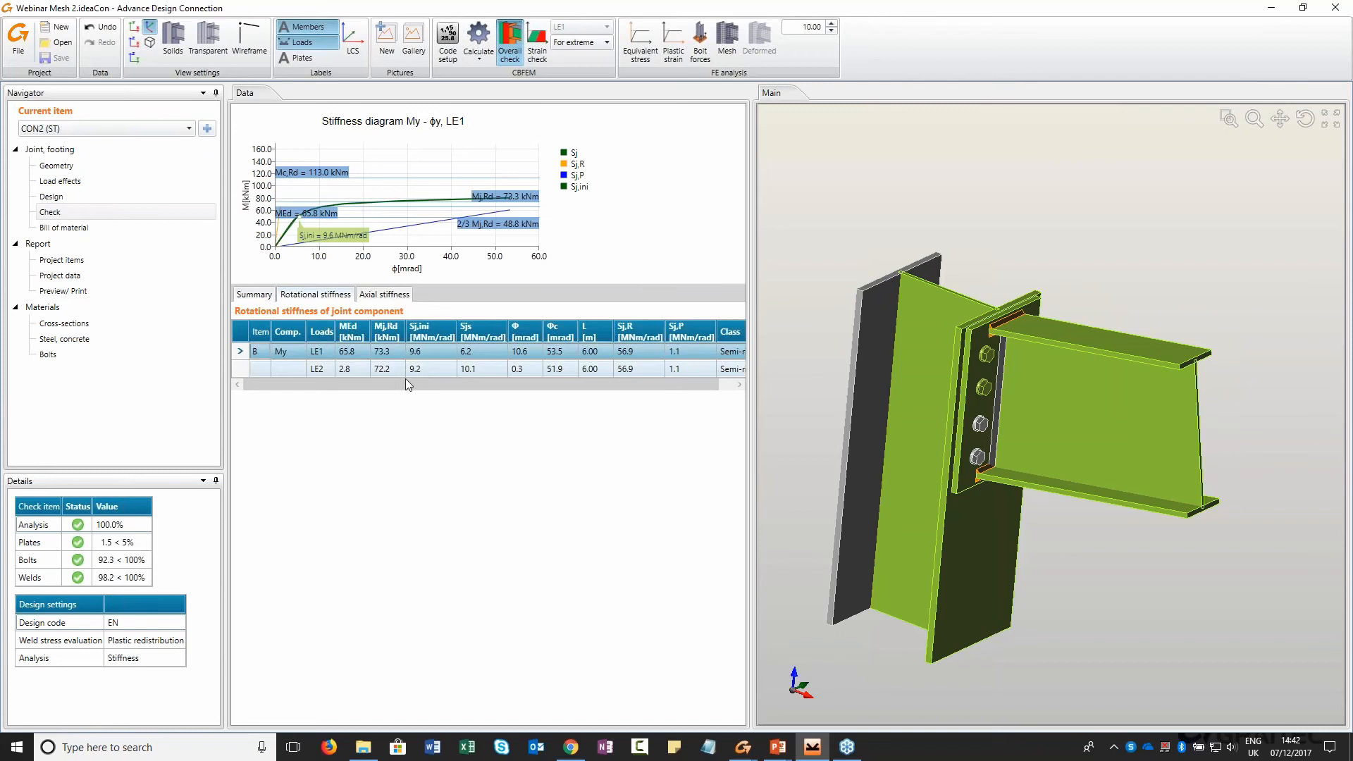
{"action": "left_click_drag", "start_coordinate": [405, 382], "coordinate": [424, 381]}
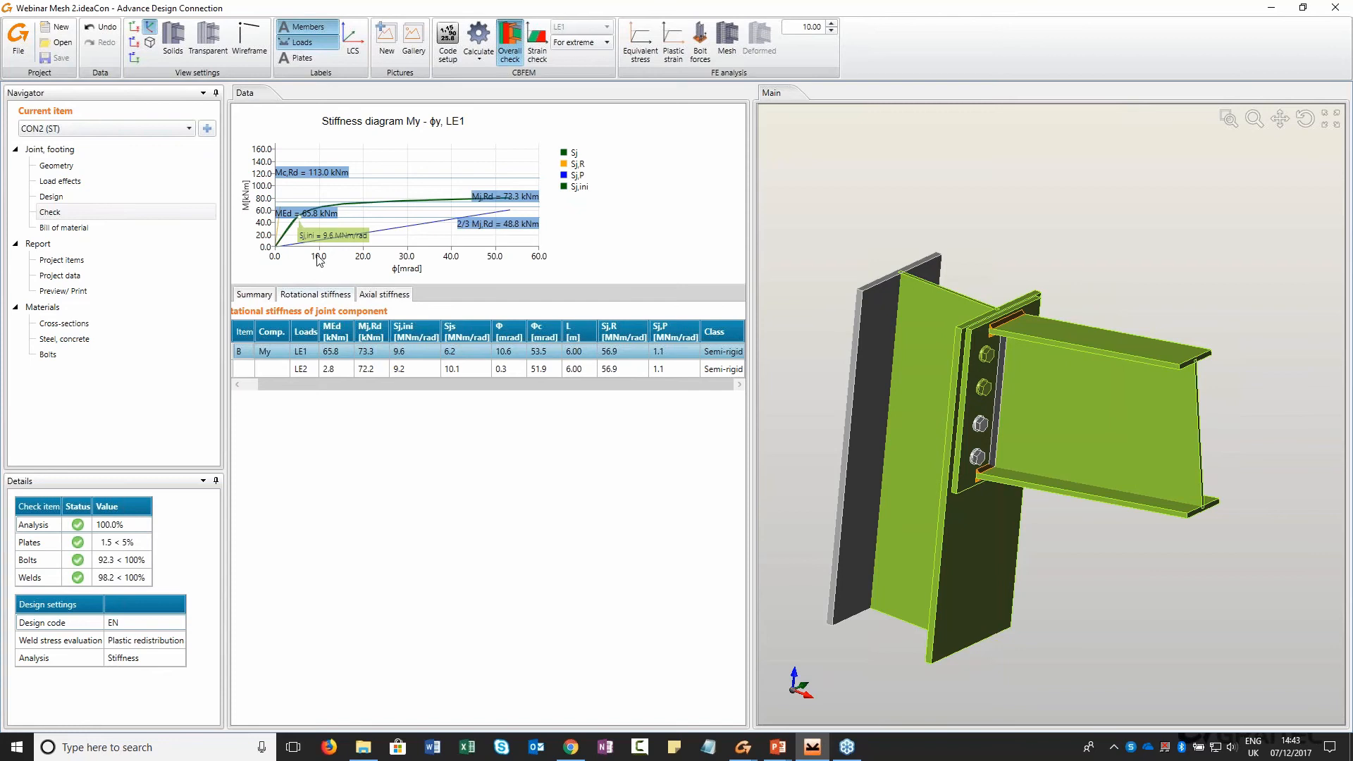
{"action": "scroll", "coordinate": [253, 227], "scroll_direction": "up", "scroll_amount": 4}
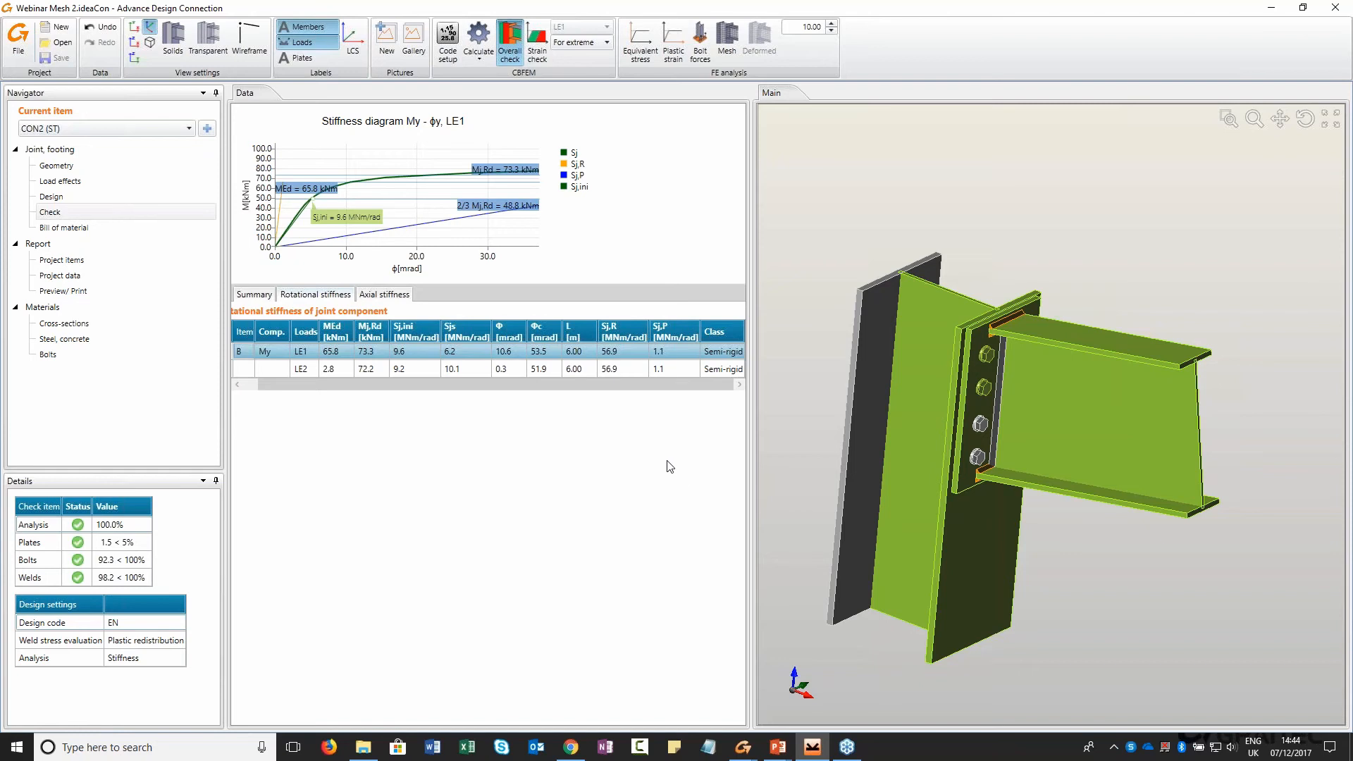
Switch back to elastic ground 2.fto in Advance Design and return the portal frame to its descriptive model
{"action": "key", "text": "alt+Tab"}
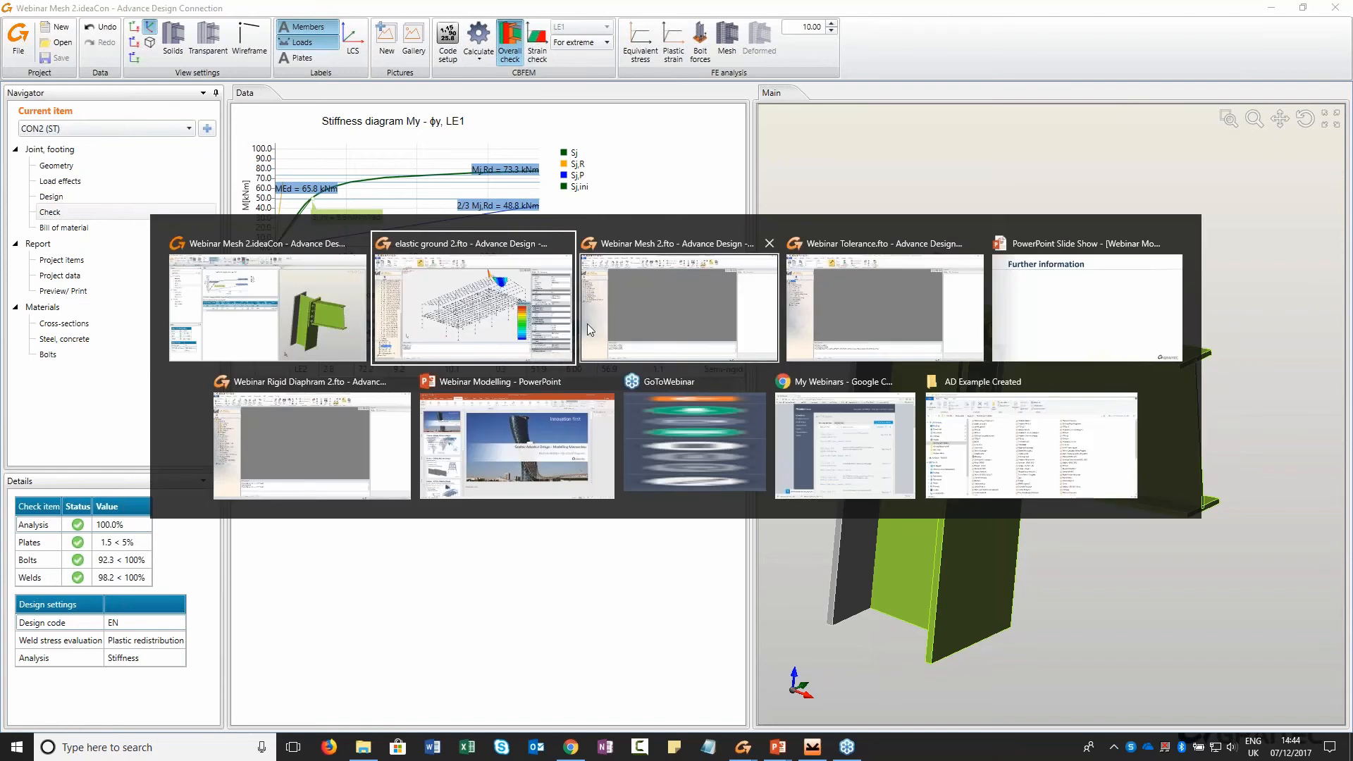
{"action": "left_click", "coordinate": [416, 320]}
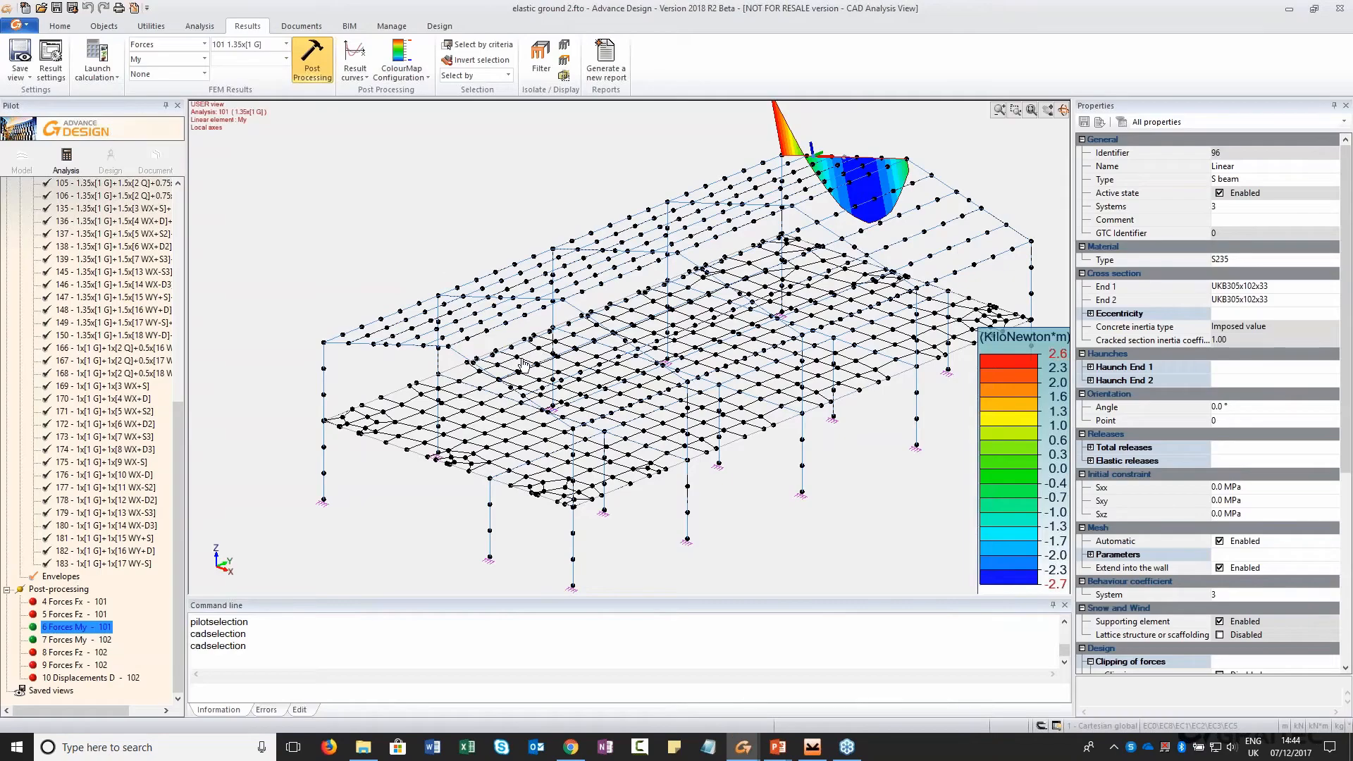
{"action": "left_click", "coordinate": [22, 158]}
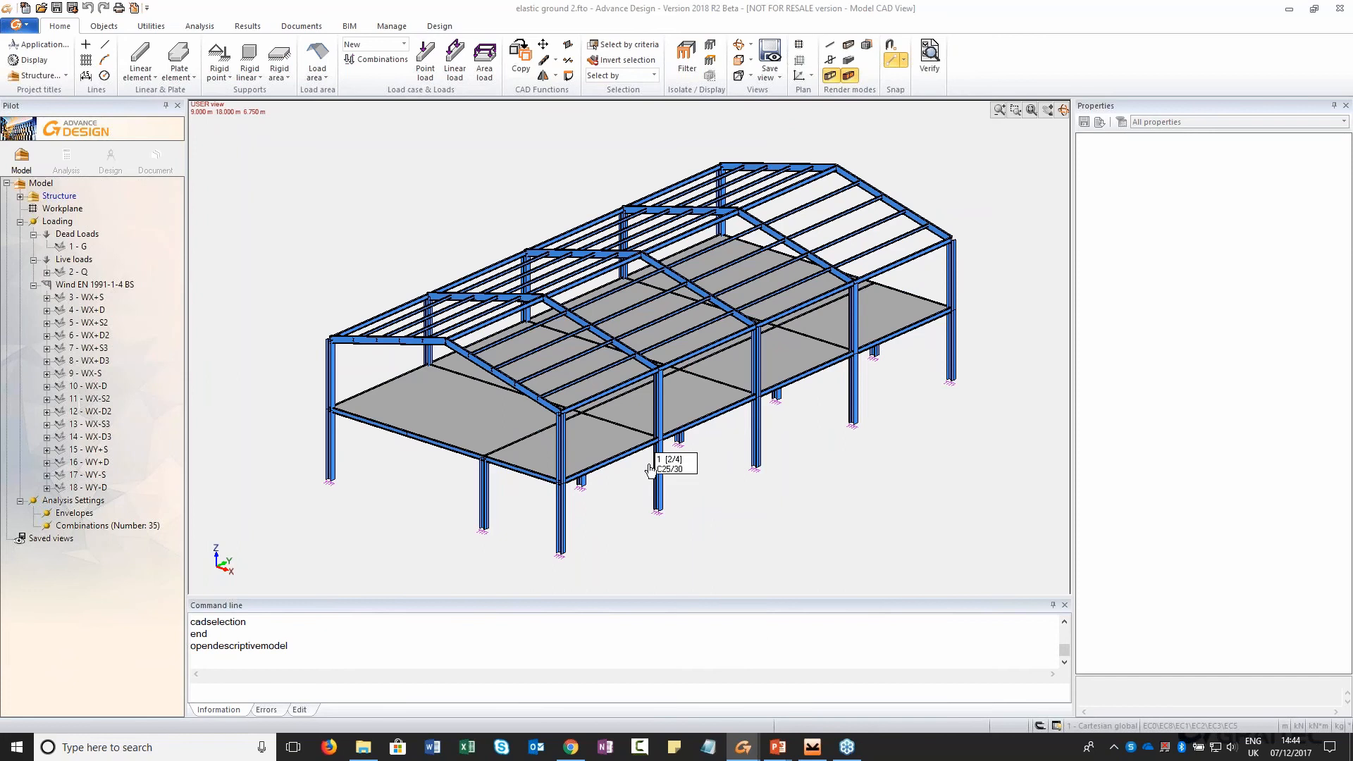
{"action": "middle_click_drag", "start_coordinate": [784, 489], "coordinate": [823, 472]}
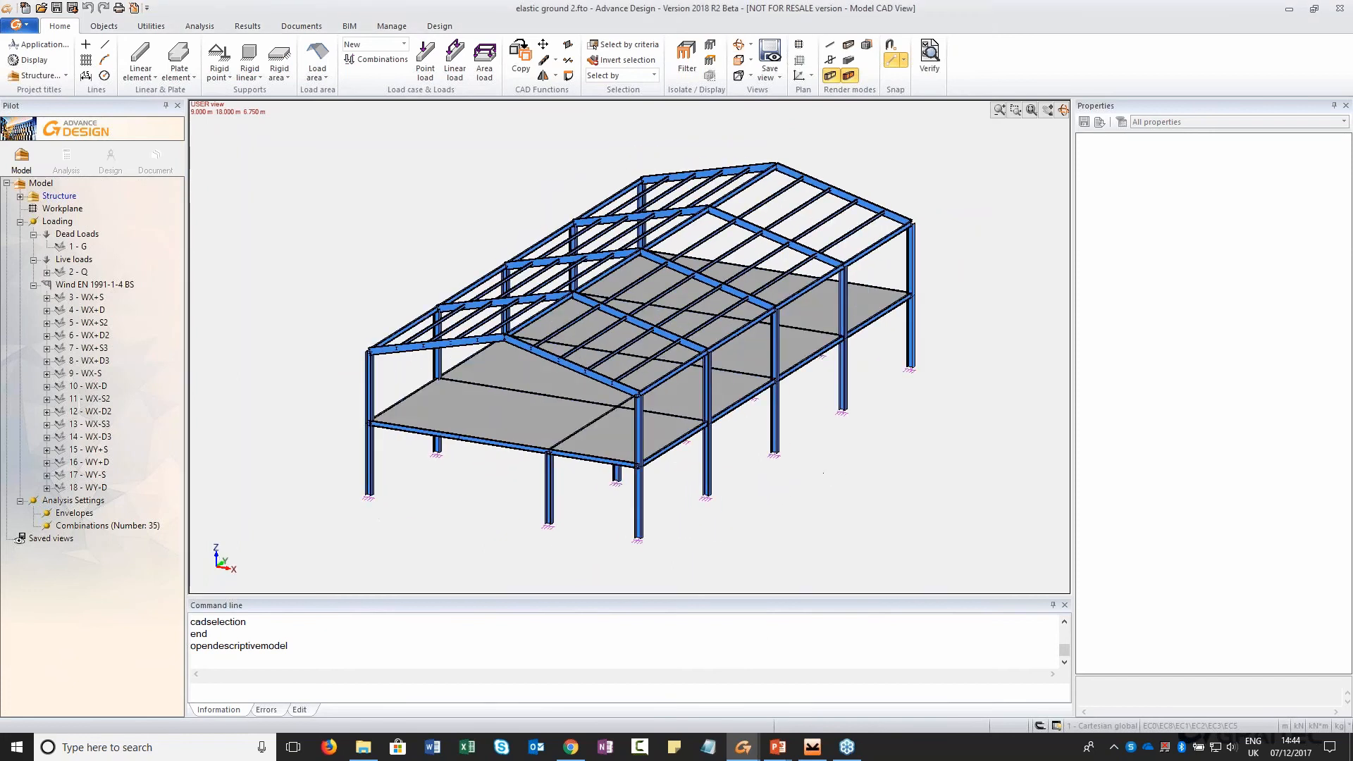
Switch to the connection project and compare the rotational stiffness diagrams of load effects LE1 and LE2
{"action": "key", "text": "alt+Tab"}
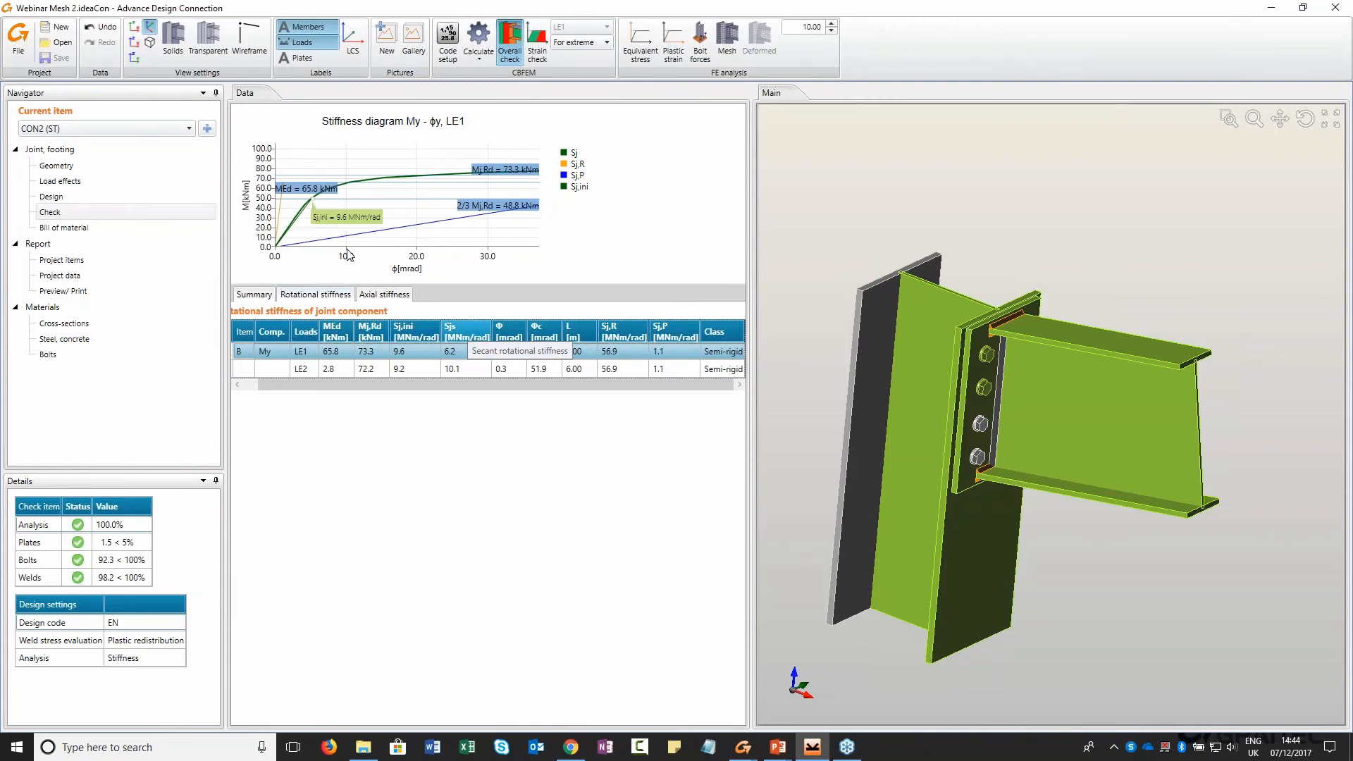
{"action": "left_click", "coordinate": [411, 367]}
{"action": "left_click", "coordinate": [414, 352]}
{"action": "left_click", "coordinate": [413, 369]}
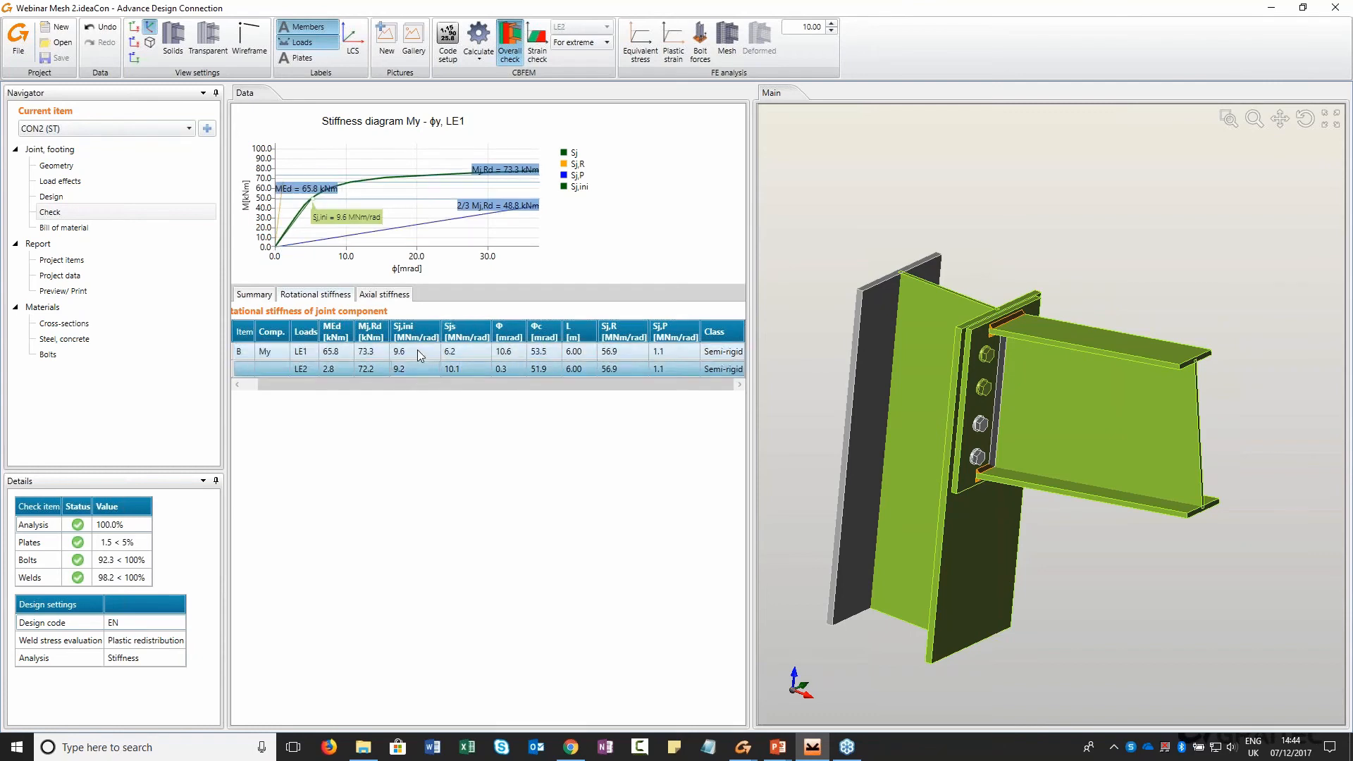
{"action": "left_click", "coordinate": [420, 351]}
{"action": "left_click", "coordinate": [416, 368]}
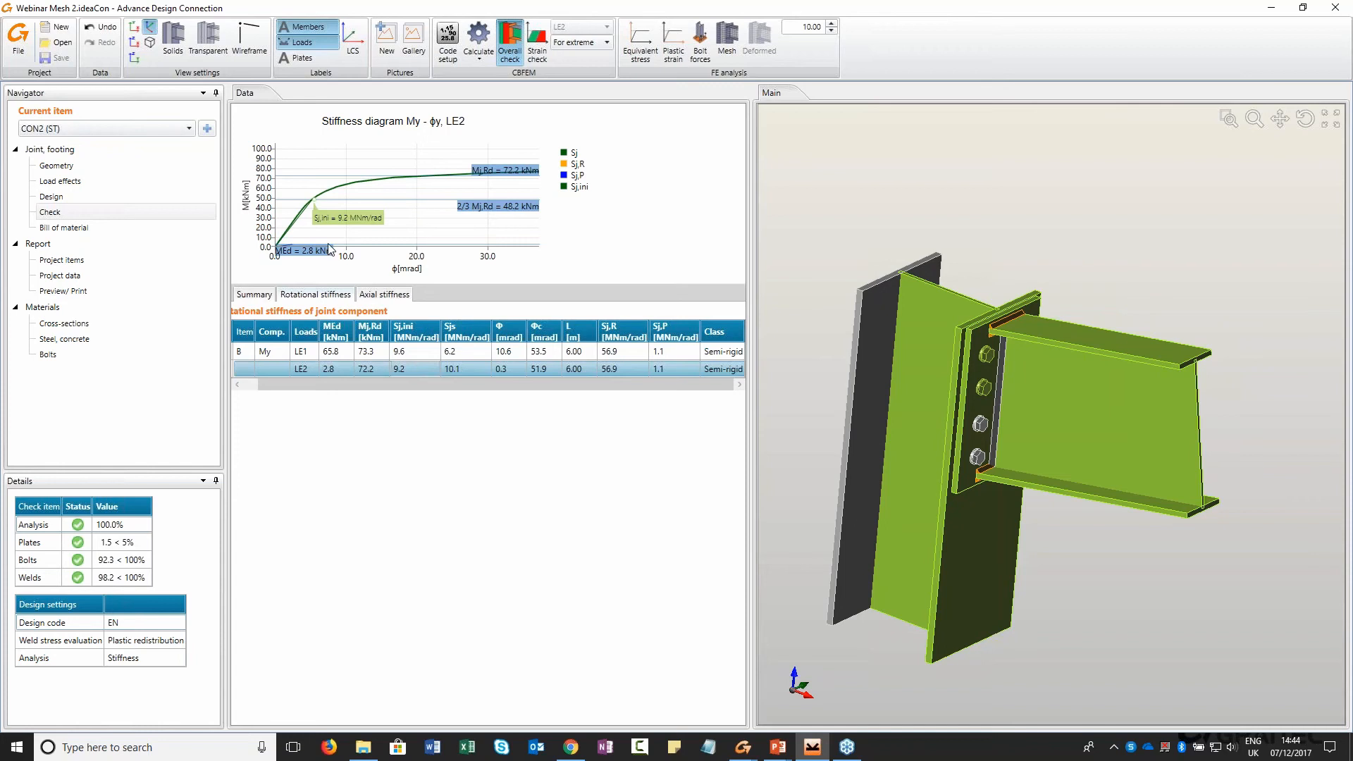
{"action": "left_click", "coordinate": [415, 352]}
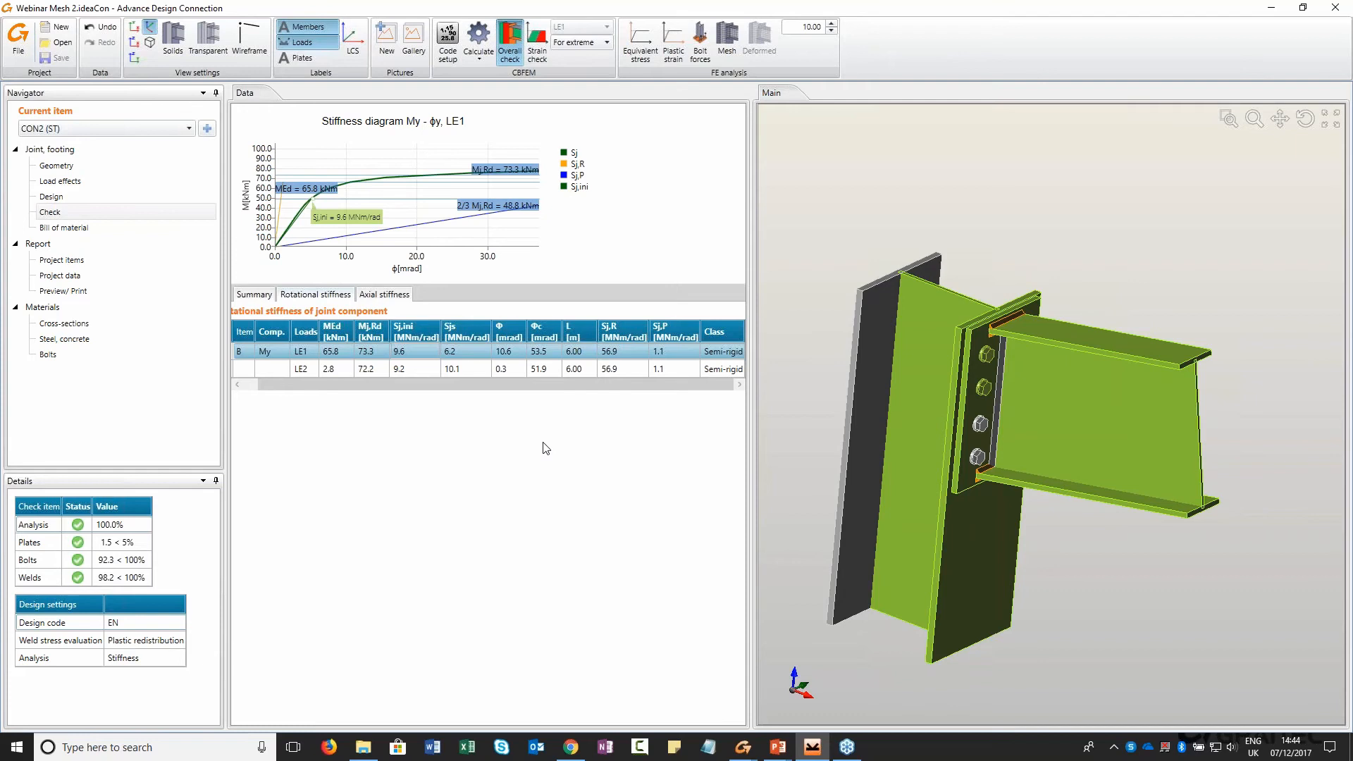
Return to the portal frame project and select all elements of the Rafters system in the structure
{"action": "key", "text": "alt+Tab"}
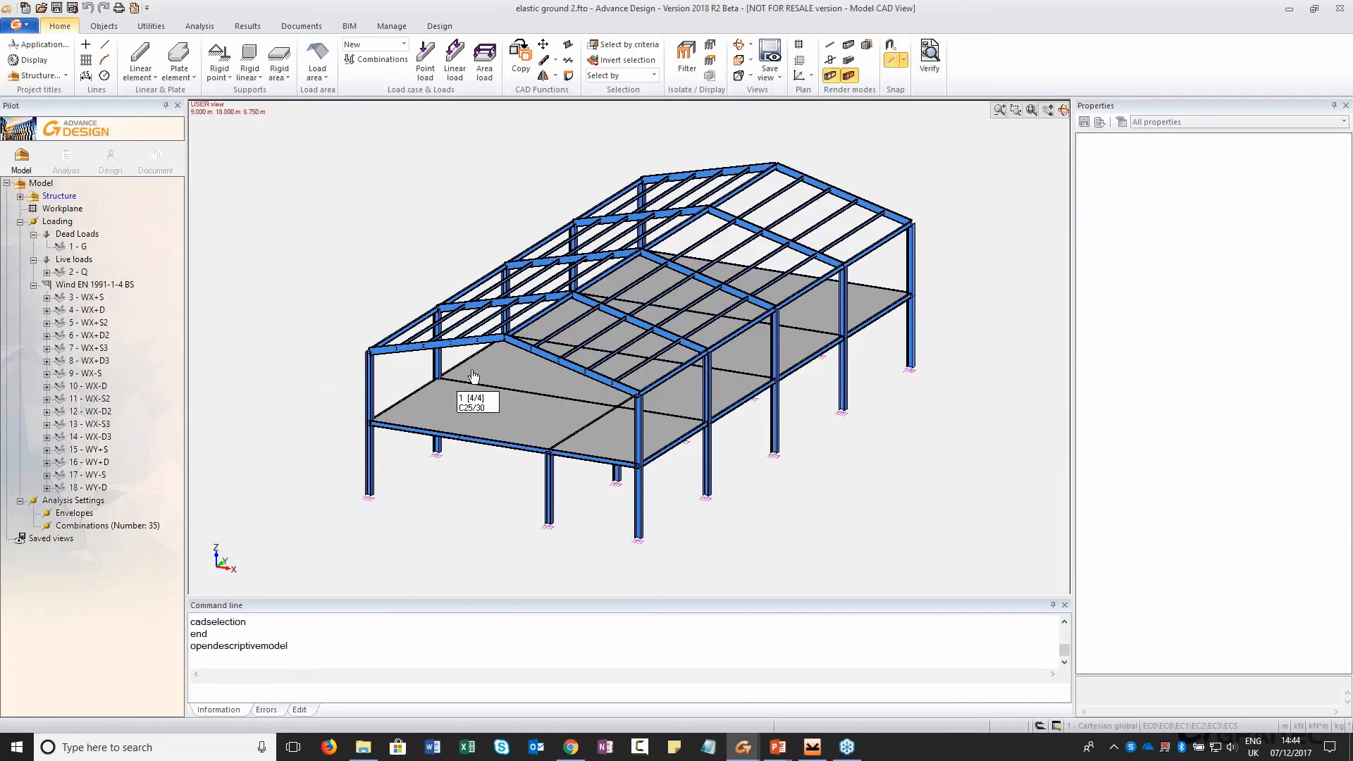
{"action": "left_click", "coordinate": [21, 197]}
{"action": "left_click", "coordinate": [79, 235]}
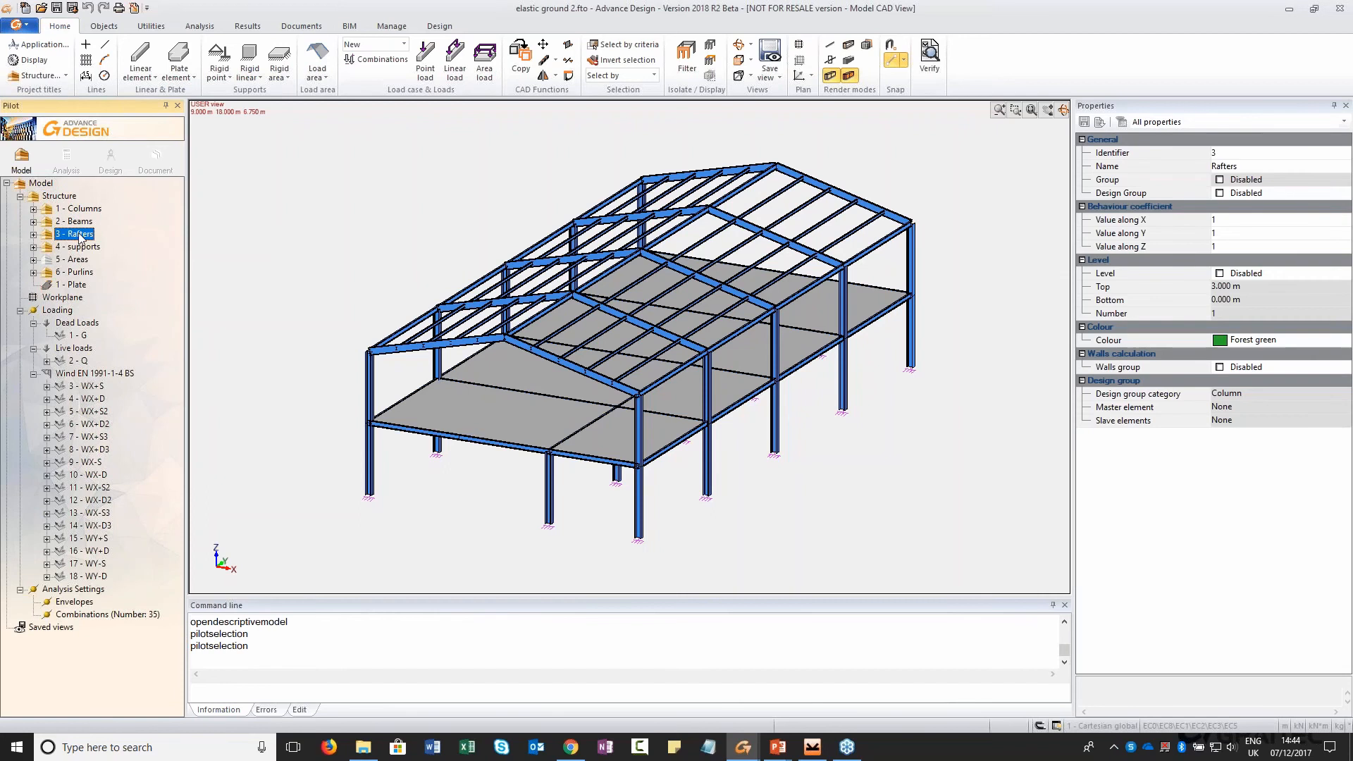
{"action": "double_click", "coordinate": [79, 235]}
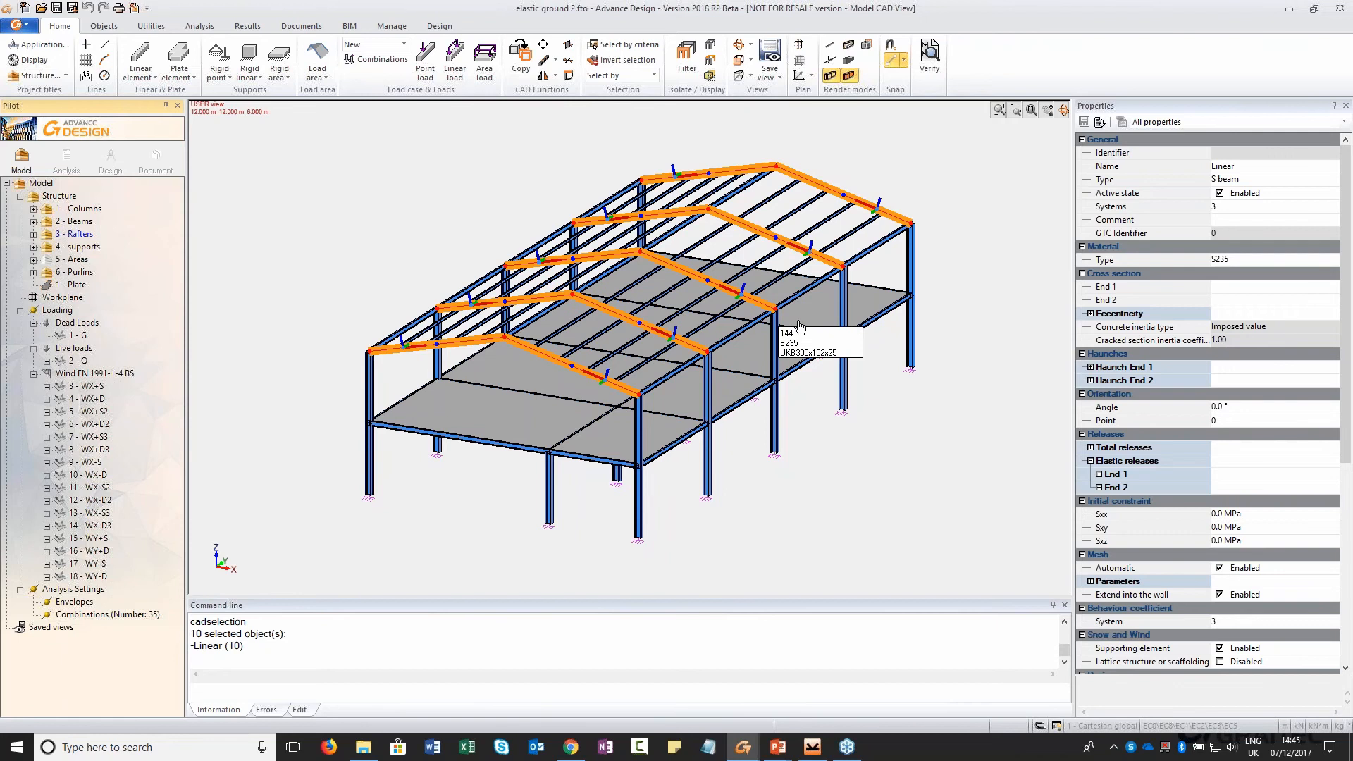
Examine the elastic release table for rotation Ry at End 1 of the selected rafters, and close it
{"action": "left_click", "coordinate": [1099, 473]}
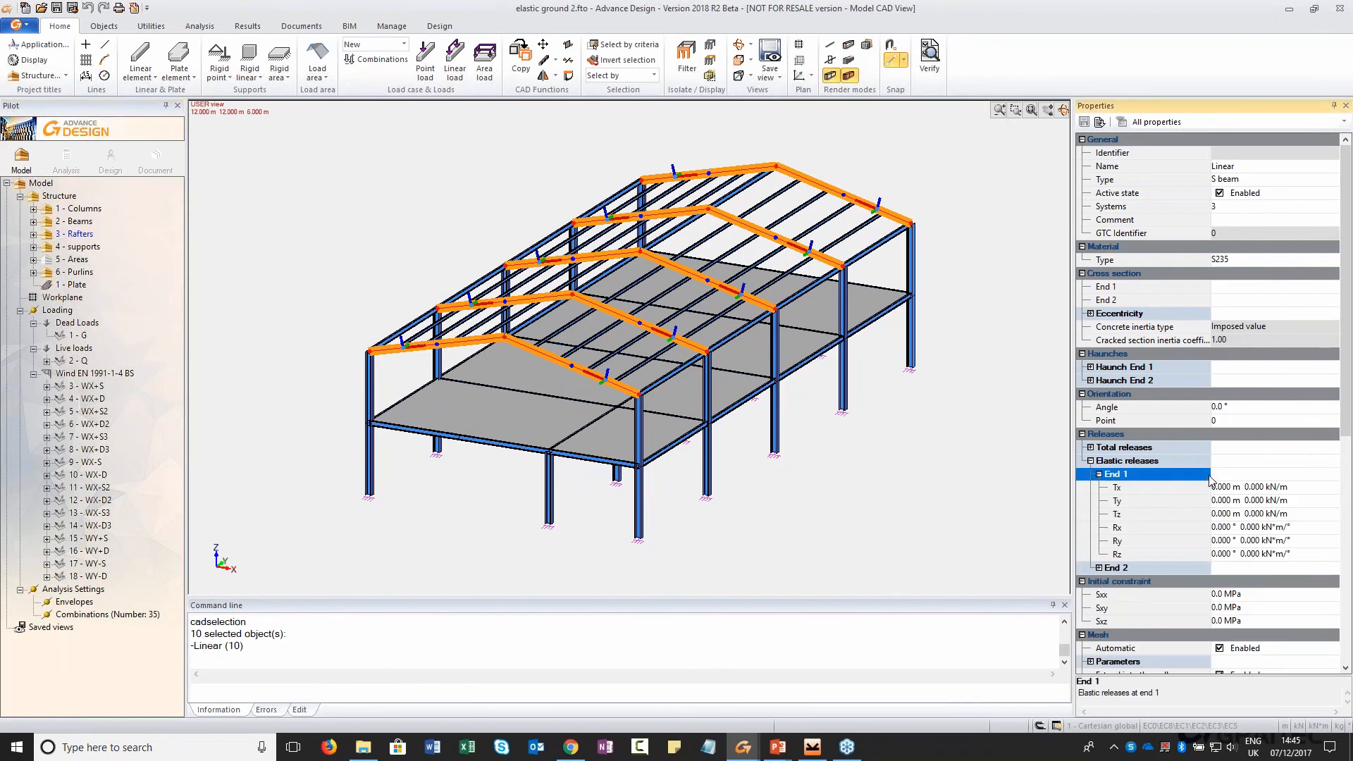
{"action": "left_click", "coordinate": [1218, 541]}
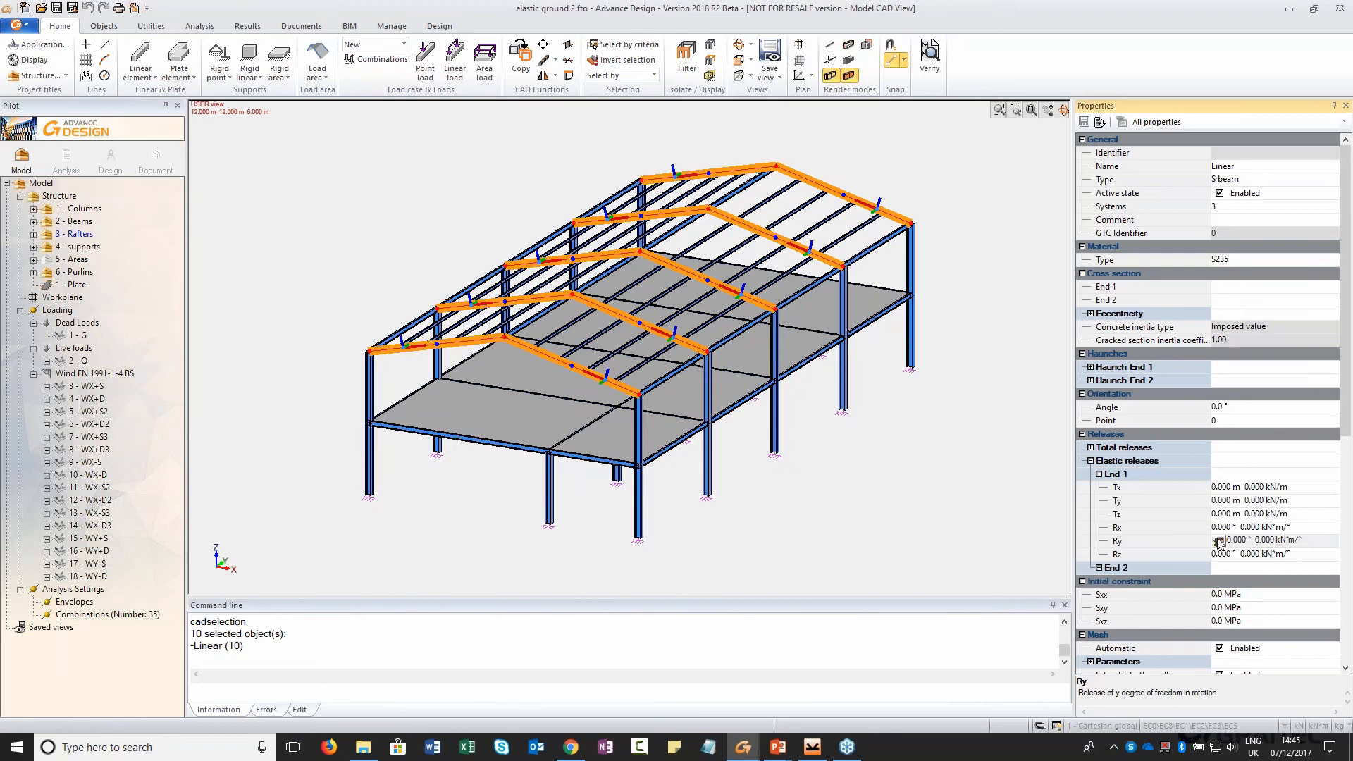
{"action": "left_click", "coordinate": [1218, 541]}
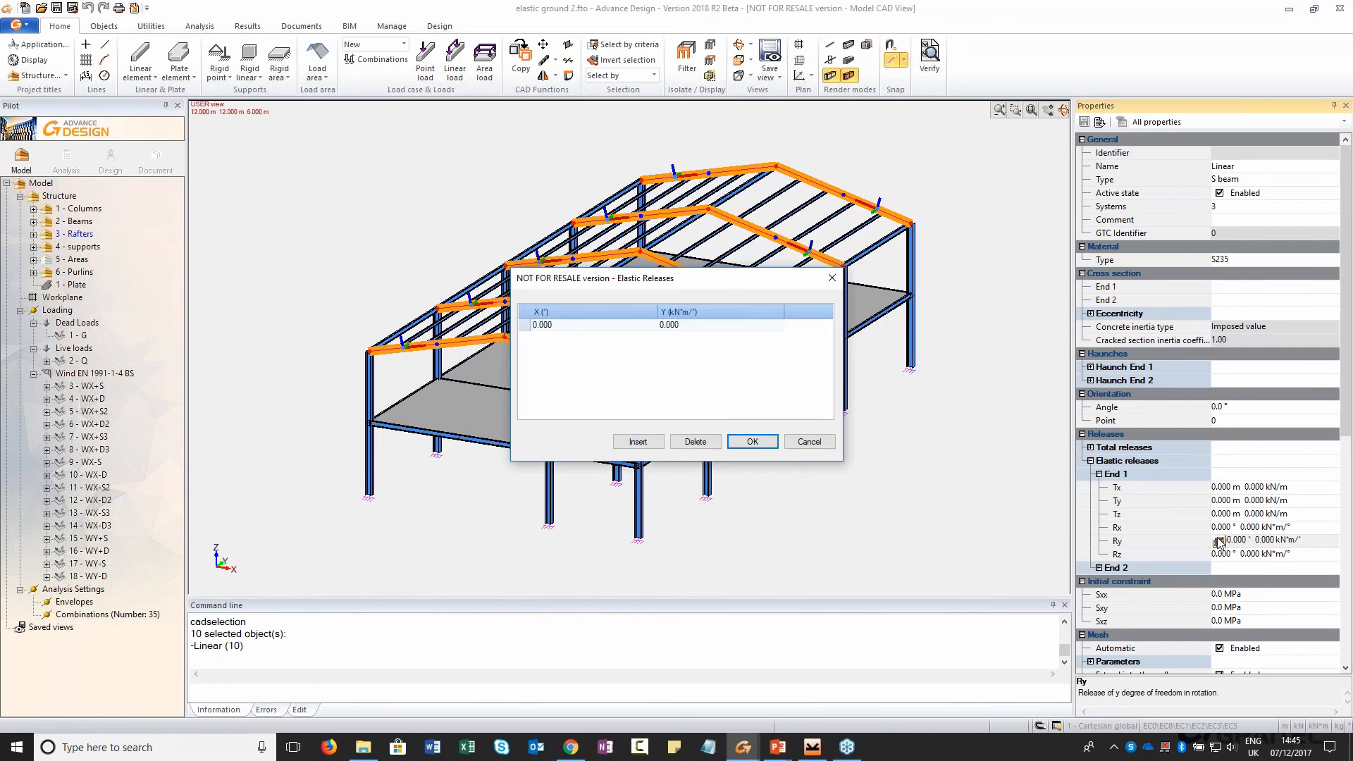
{"action": "left_click", "coordinate": [594, 326]}
{"action": "left_click", "coordinate": [833, 289]}
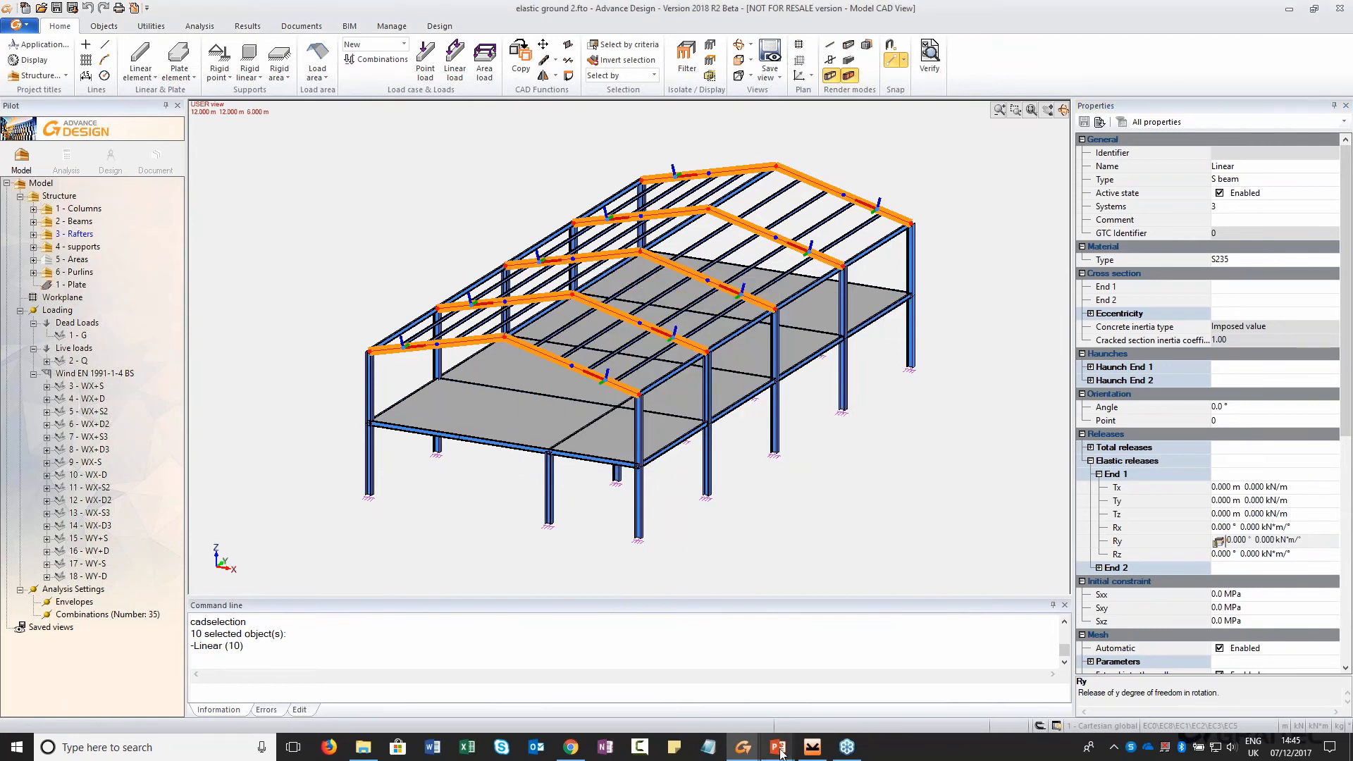
Check the rotational stiffness table of the joint in the connection project and return to the portal frame in Advance Design with nothing selected
{"action": "left_click", "coordinate": [812, 746]}
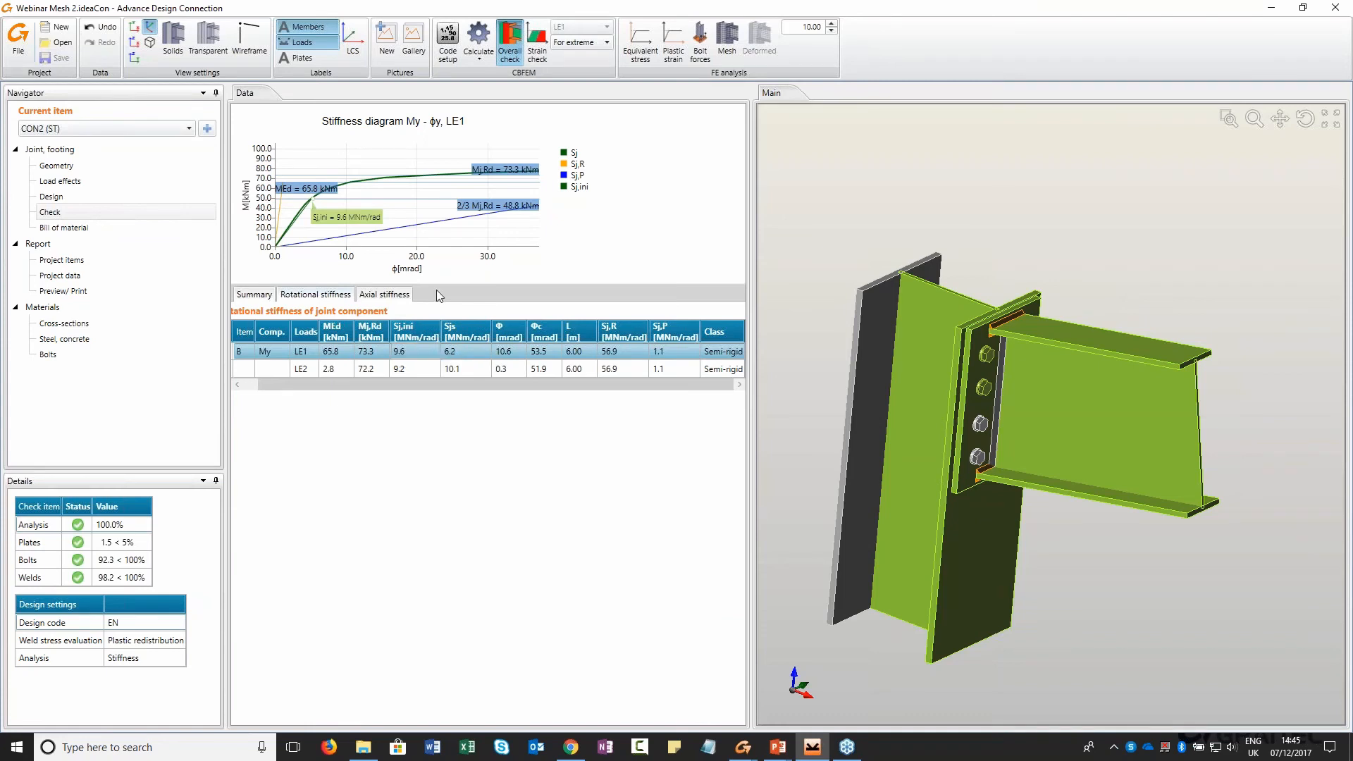
{"action": "key", "text": "alt+Tab"}
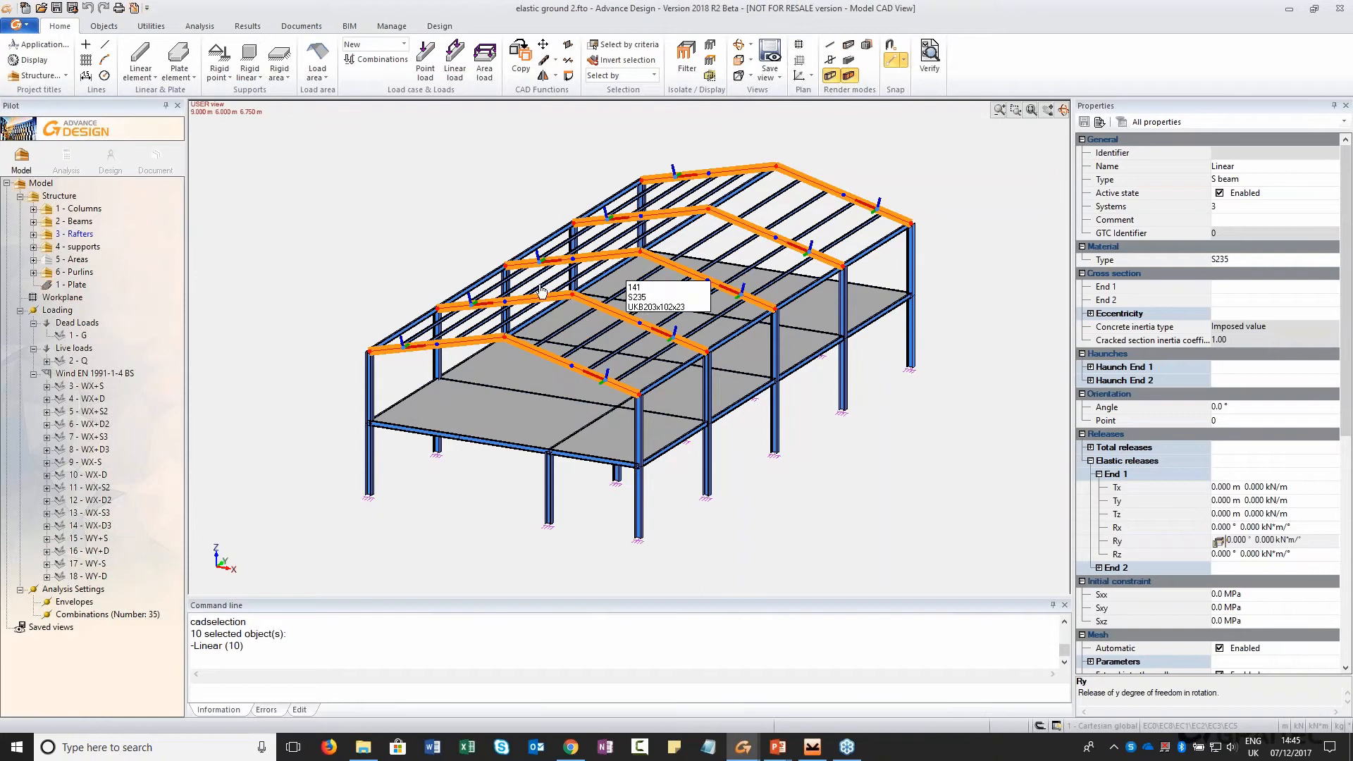
{"action": "left_click", "coordinate": [330, 190]}
{"action": "key", "text": "Escape"}
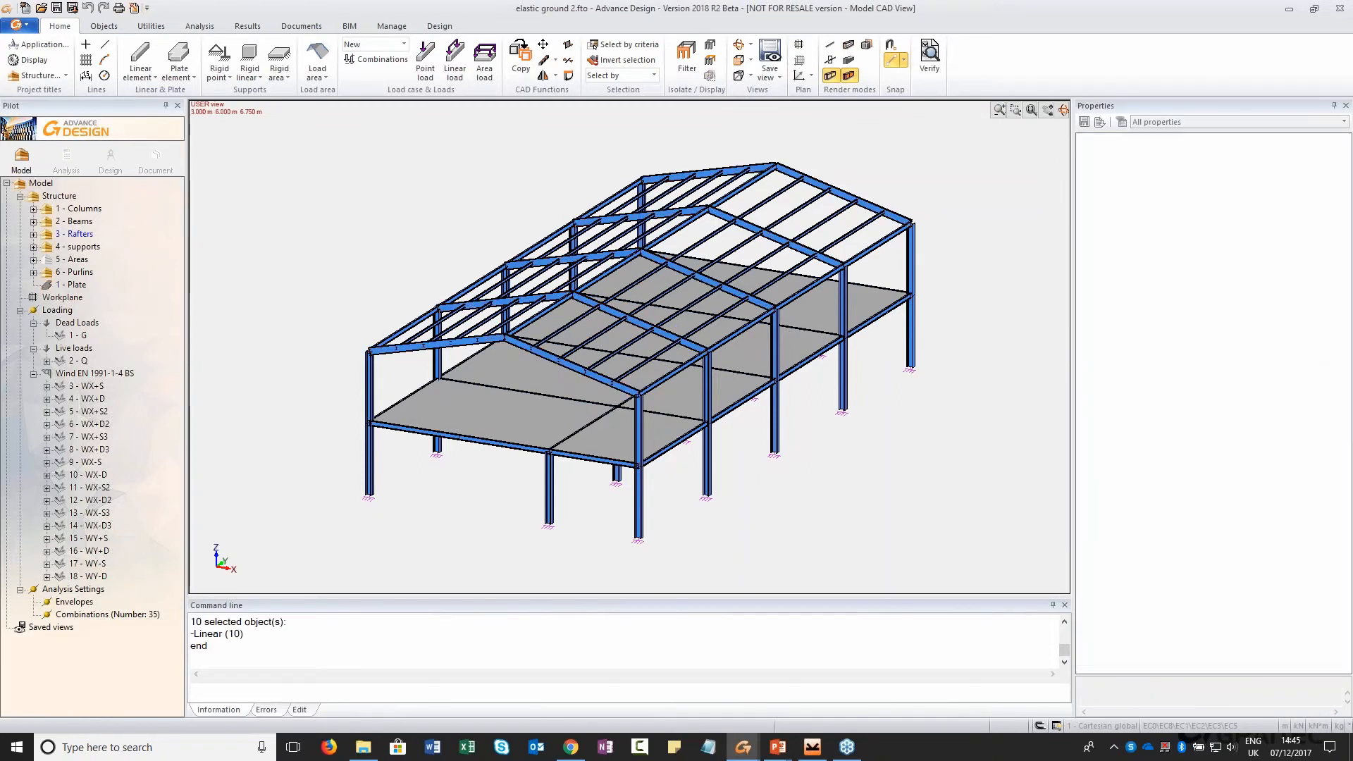
Switch the structure's working units to the Elastic style, with MN, MN*m and radians
{"action": "left_click", "coordinate": [35, 75]}
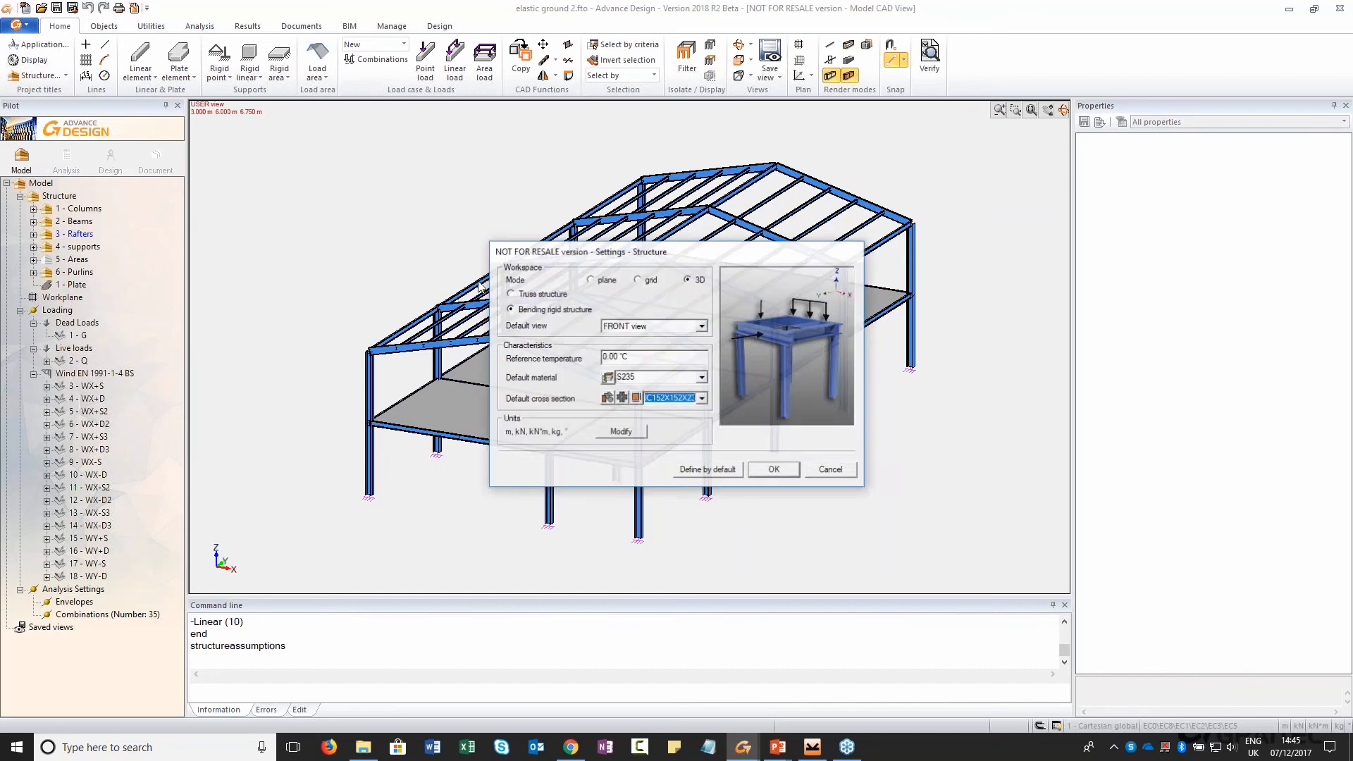
{"action": "left_click", "coordinate": [620, 431]}
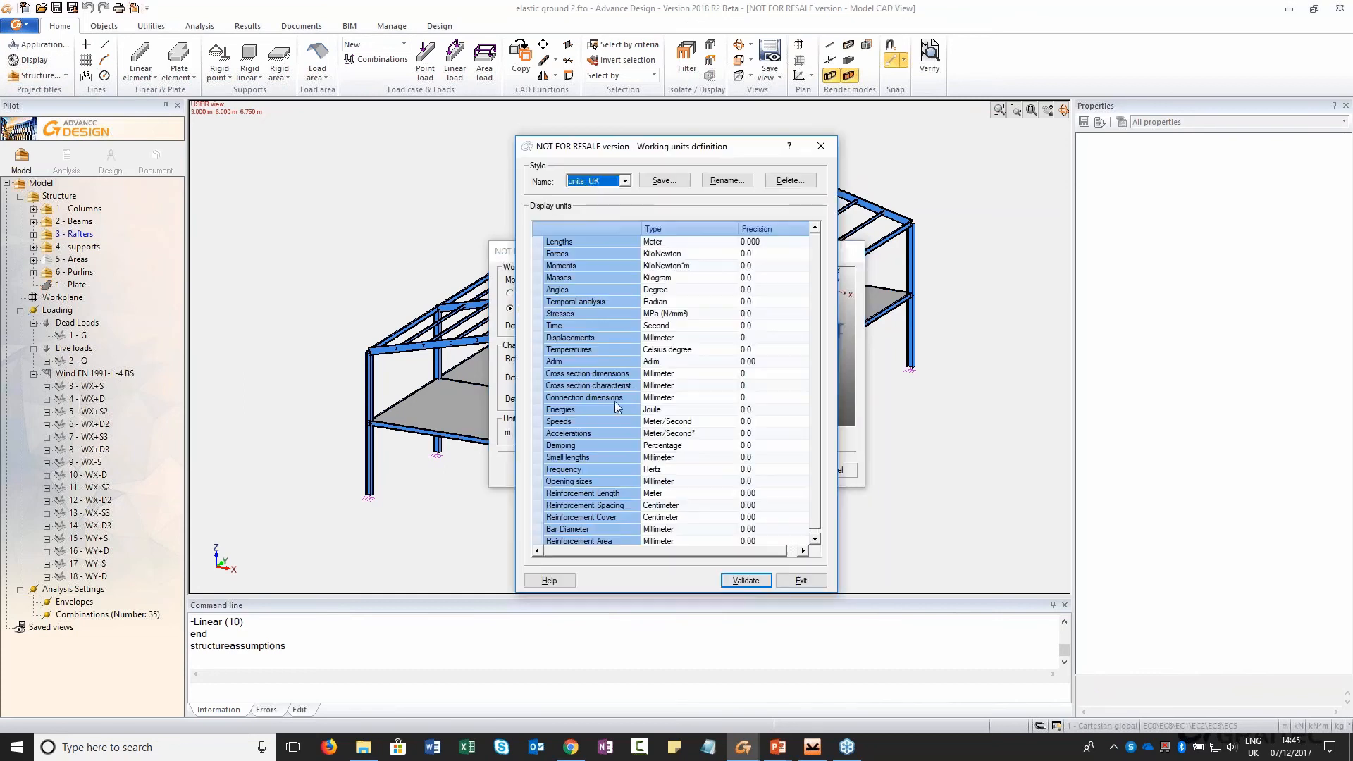
{"action": "left_click", "coordinate": [597, 182]}
{"action": "left_click", "coordinate": [591, 204]}
{"action": "left_click", "coordinate": [747, 580]}
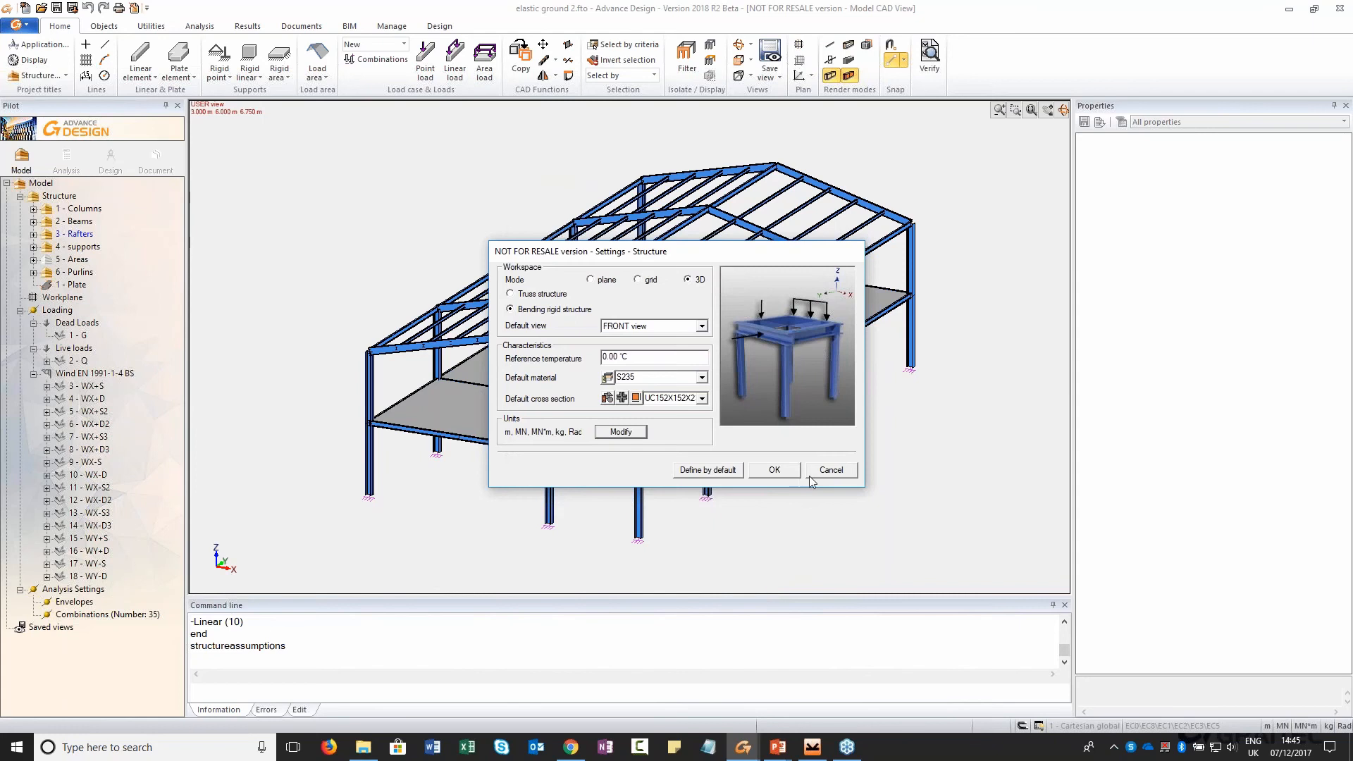
{"action": "left_click", "coordinate": [775, 469]}
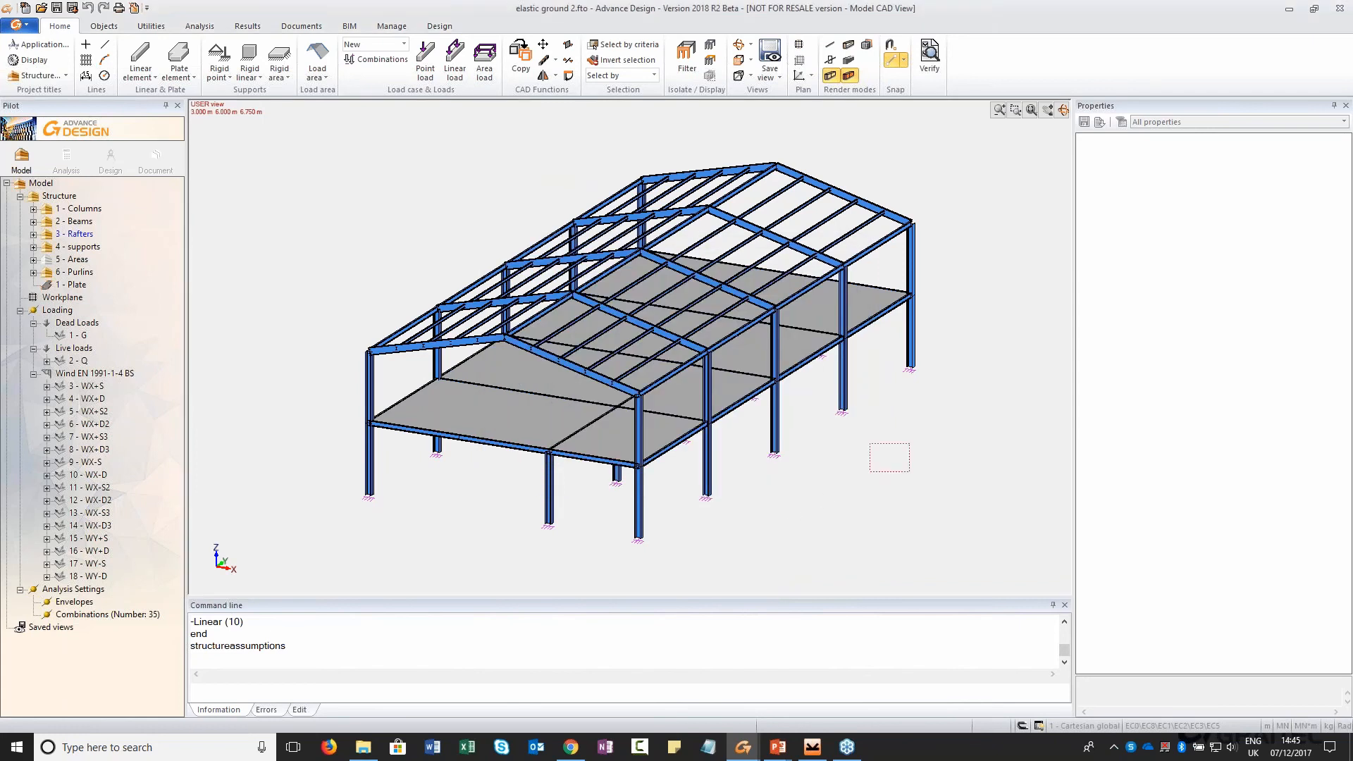
Set the elastic release Ry at End 1 of all rafters to 0.005 Rad and 9.4 MN*m/Rad
{"action": "double_click", "coordinate": [73, 233]}
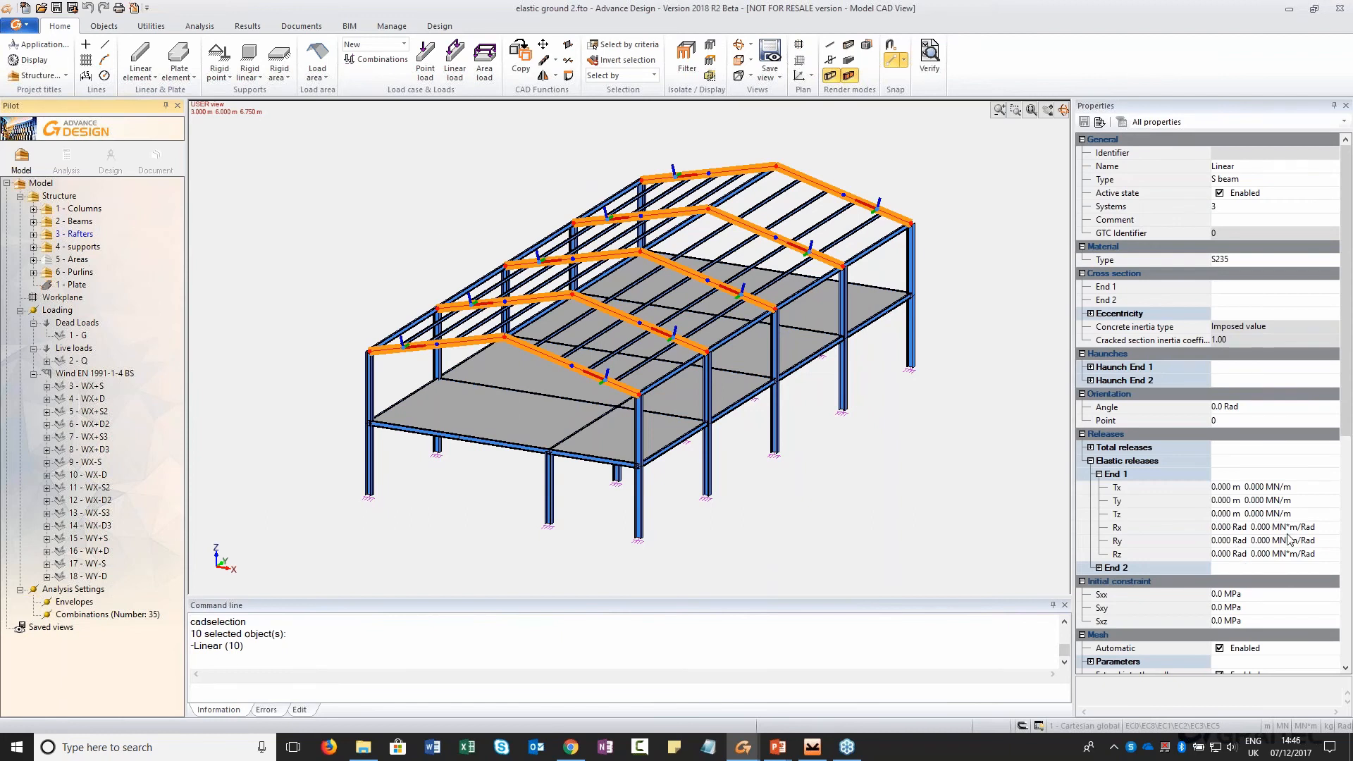
{"action": "left_click", "coordinate": [1219, 541]}
{"action": "left_click", "coordinate": [1219, 541]}
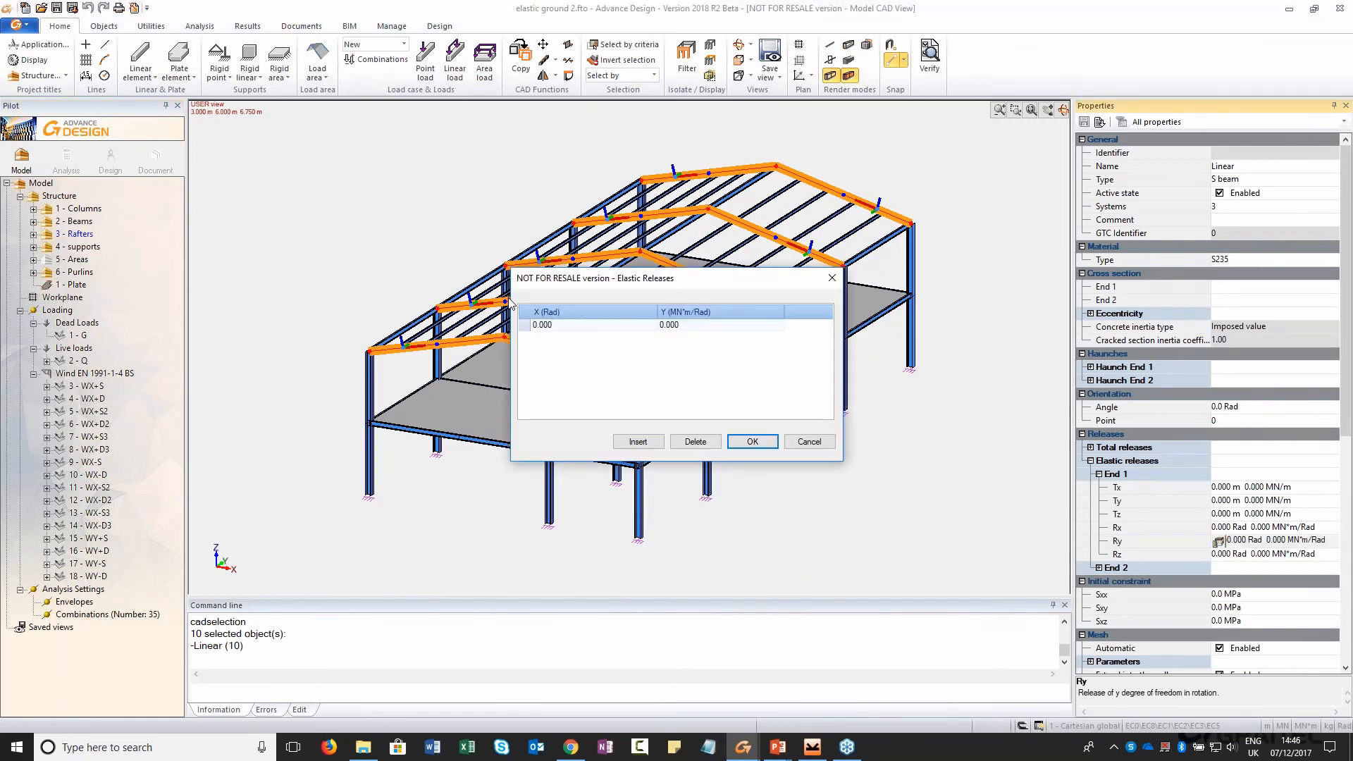
{"action": "left_click", "coordinate": [561, 326]}
{"action": "type", "text": "0."}
{"action": "left_click", "coordinate": [696, 326]}
{"action": "double_click", "coordinate": [670, 325]}
{"action": "type", "text": "9.4"}
{"action": "left_click", "coordinate": [753, 441]}
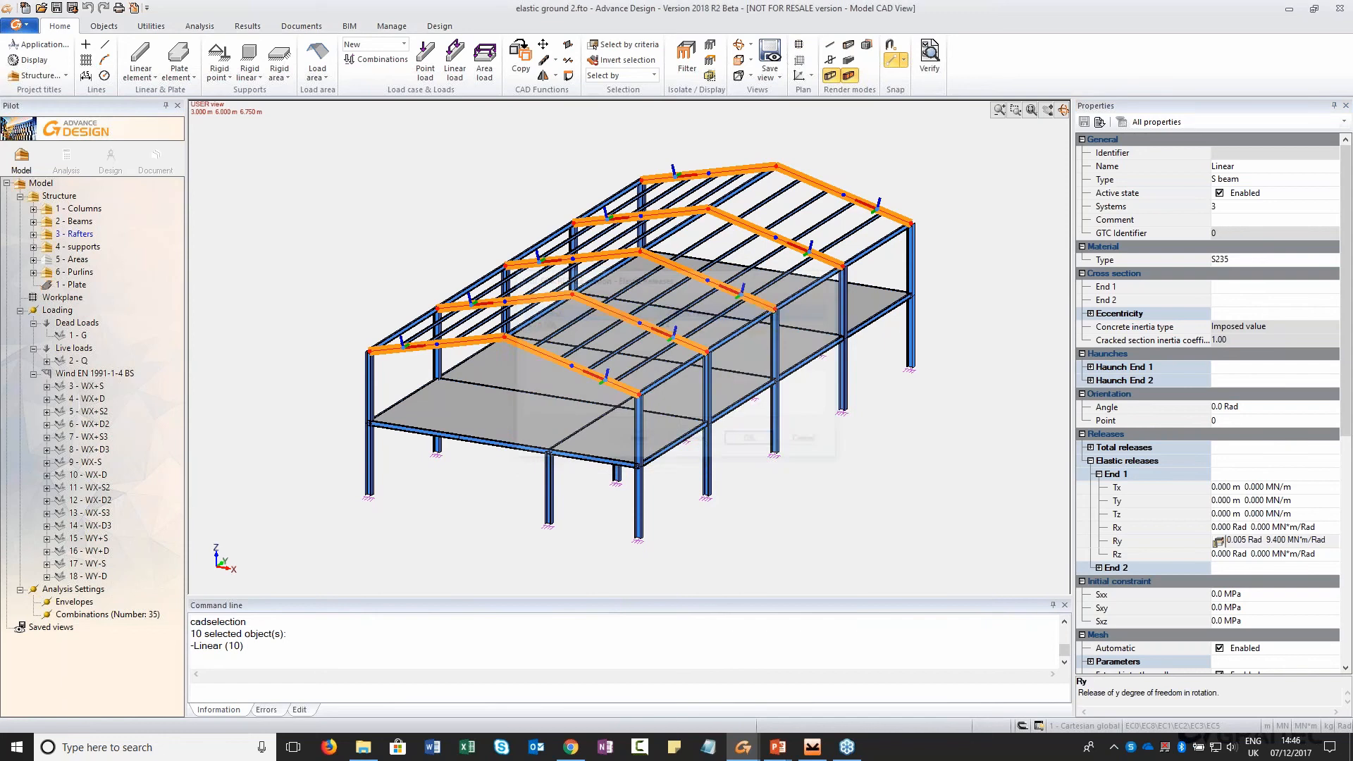
{"action": "key", "text": "Escape"}
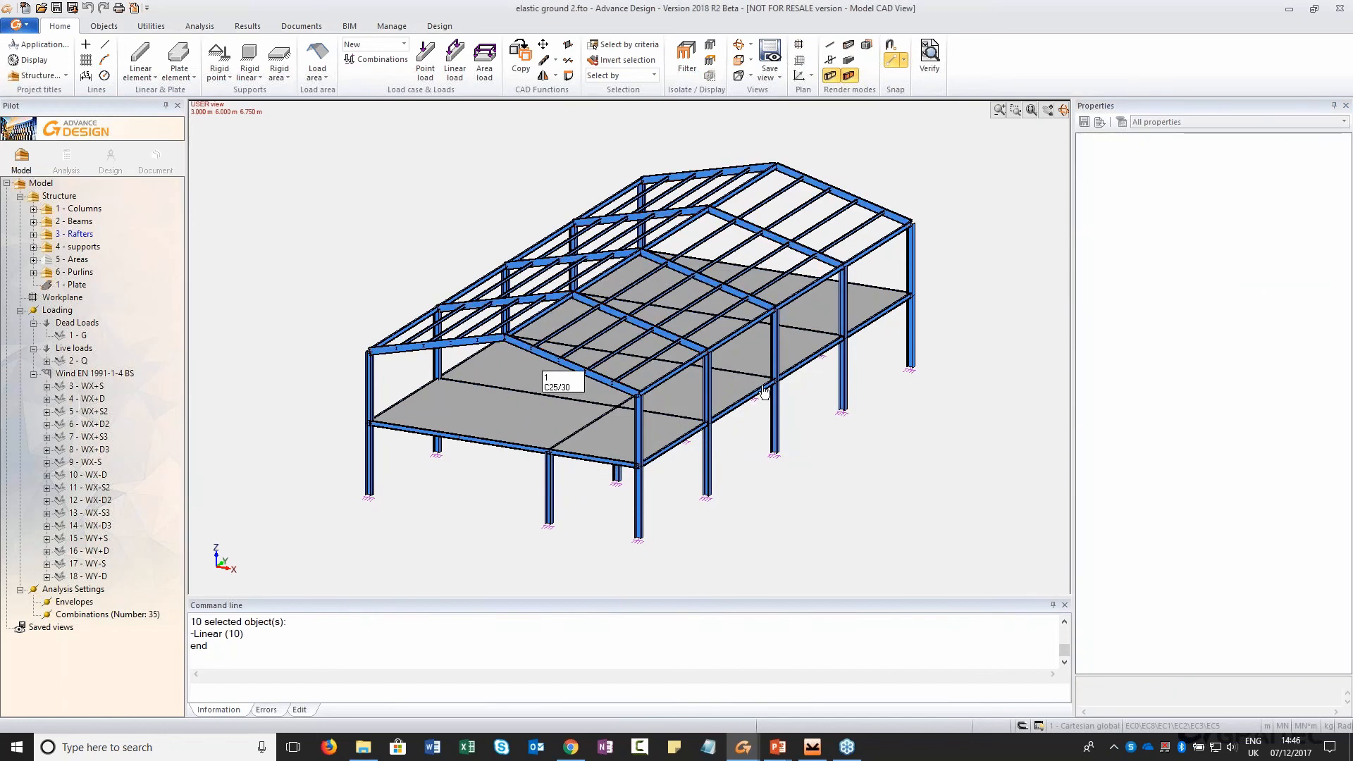
Create a new analysis model of the frame and run the FE calculation
{"action": "left_click", "coordinate": [675, 267]}
{"action": "key", "text": "Escape"}
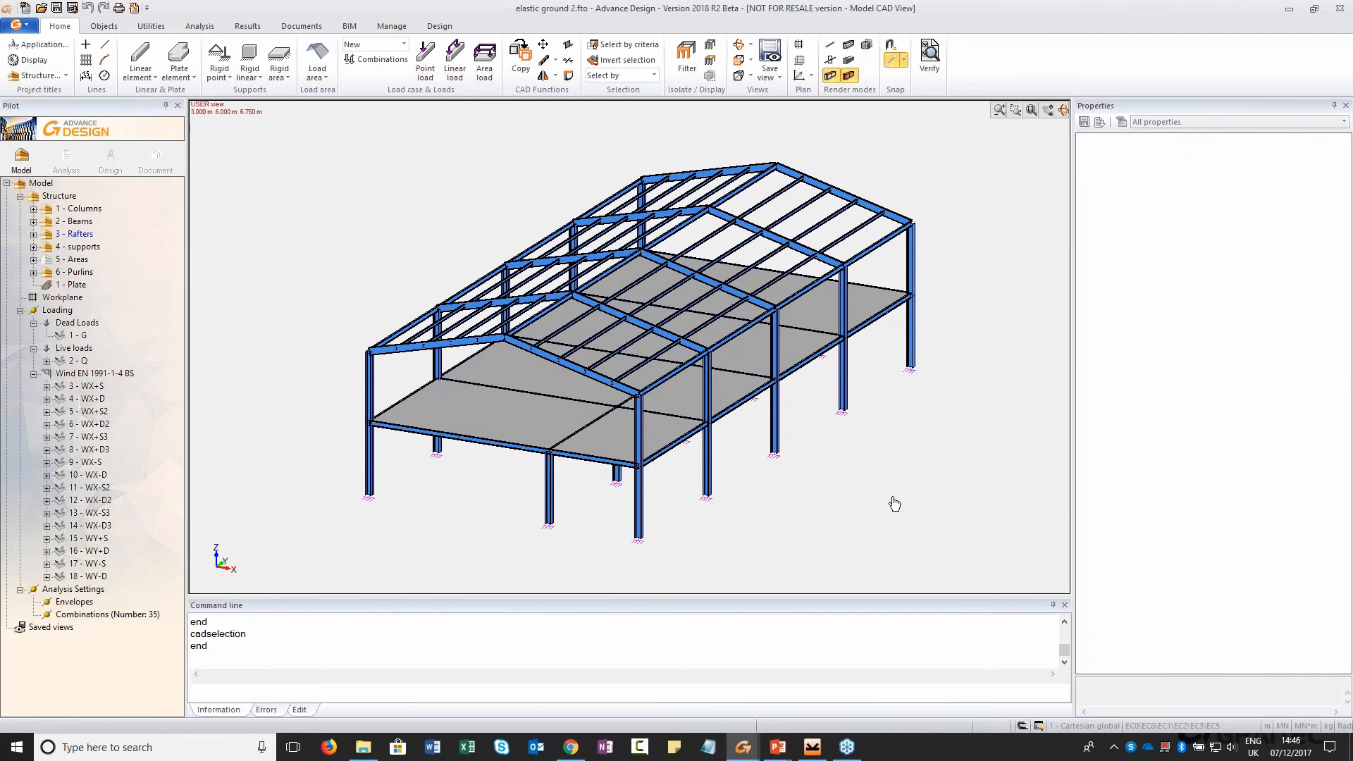
{"action": "left_click", "coordinate": [73, 174]}
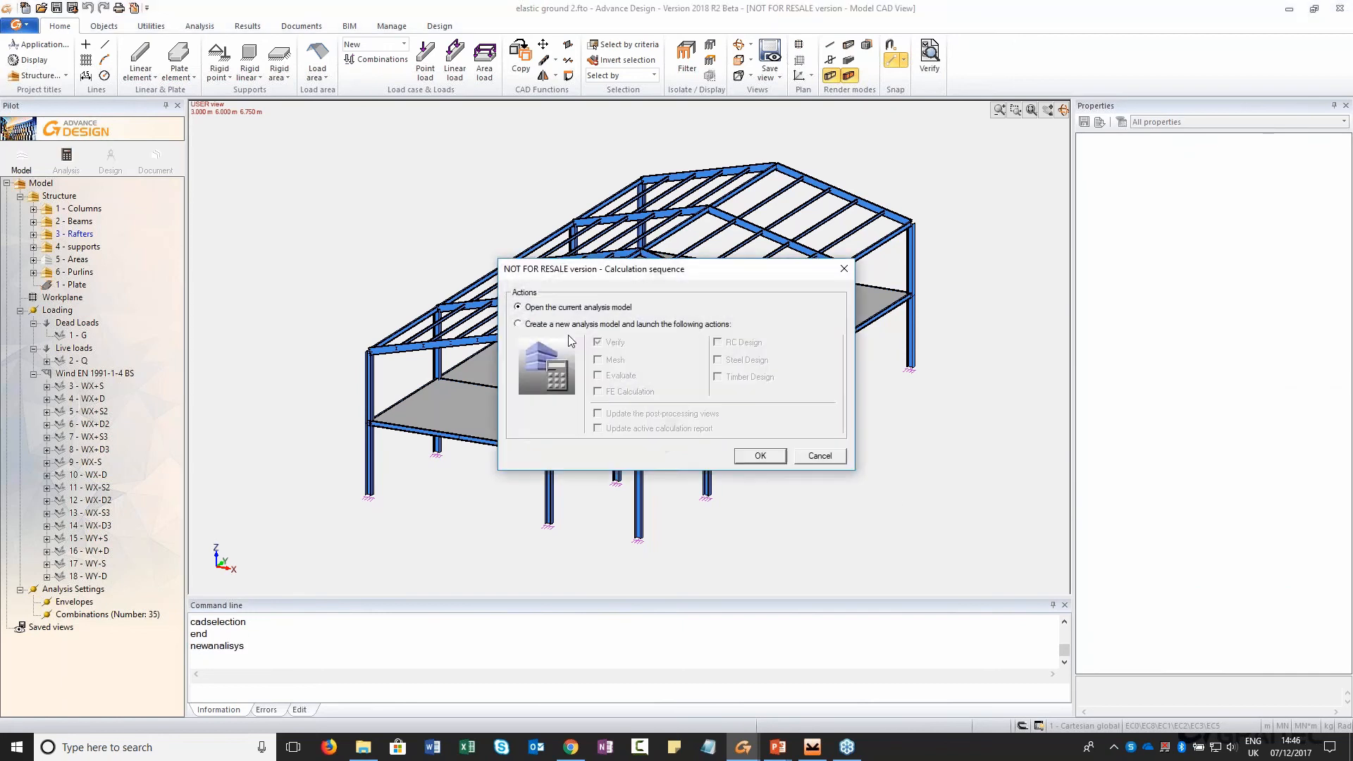
{"action": "left_click", "coordinate": [577, 325]}
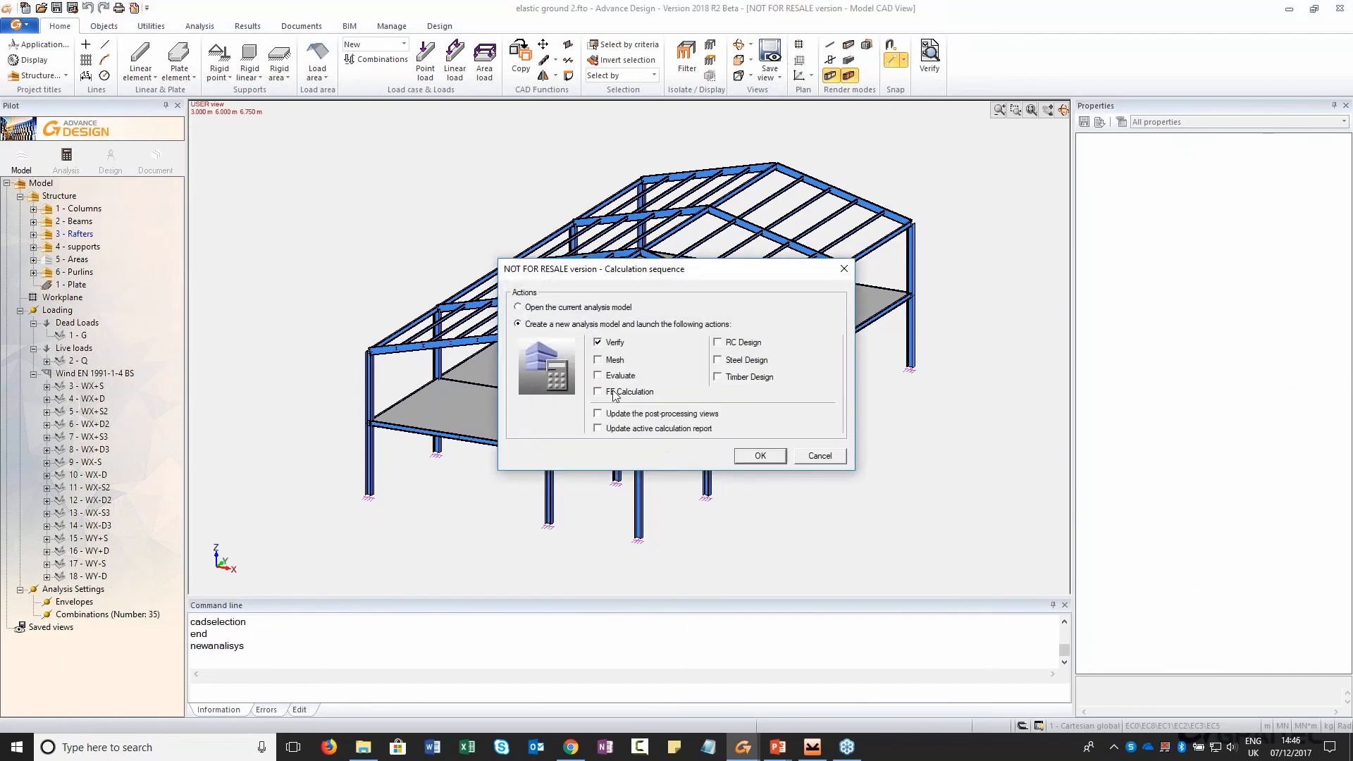
{"action": "left_click", "coordinate": [774, 458]}
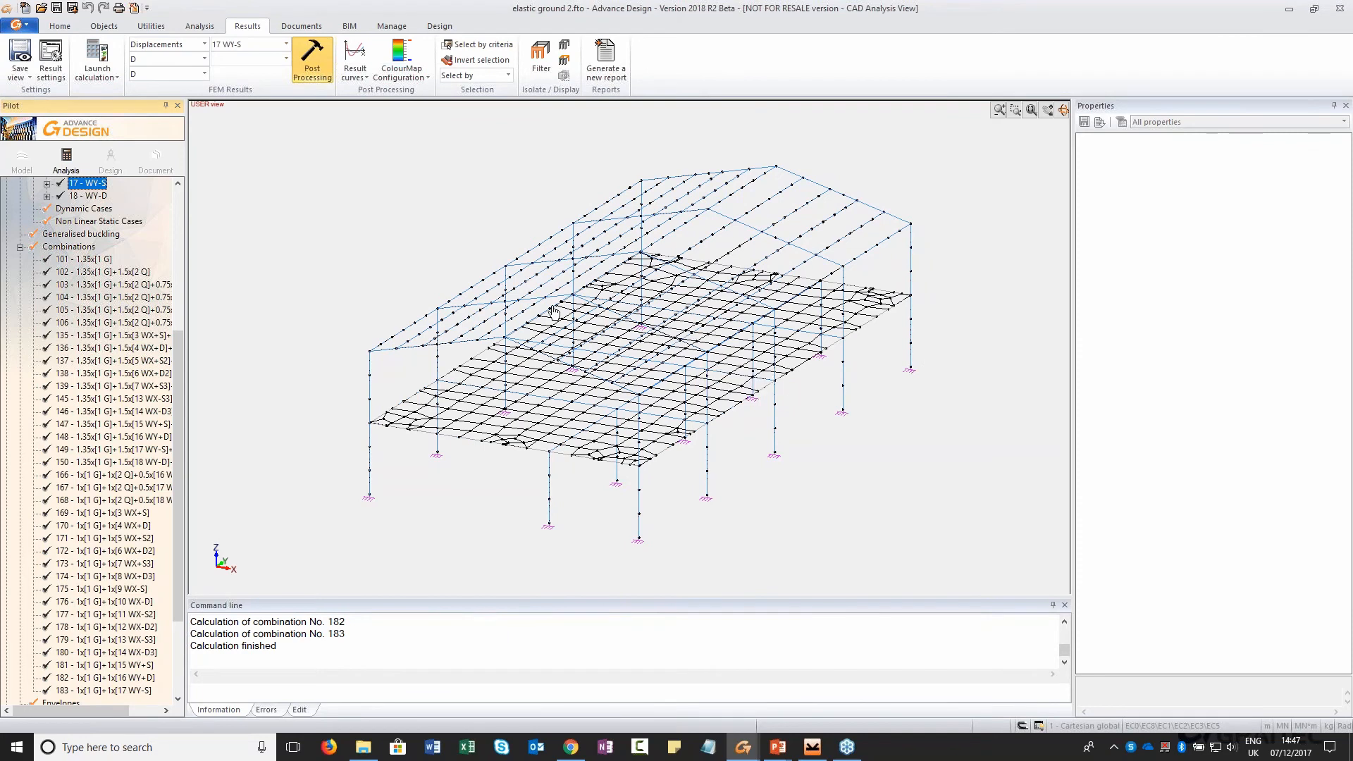
Display the saved My force diagram of combination 102 on the whole structure
{"action": "left_click", "coordinate": [203, 45]}
{"action": "left_click", "coordinate": [195, 77]}
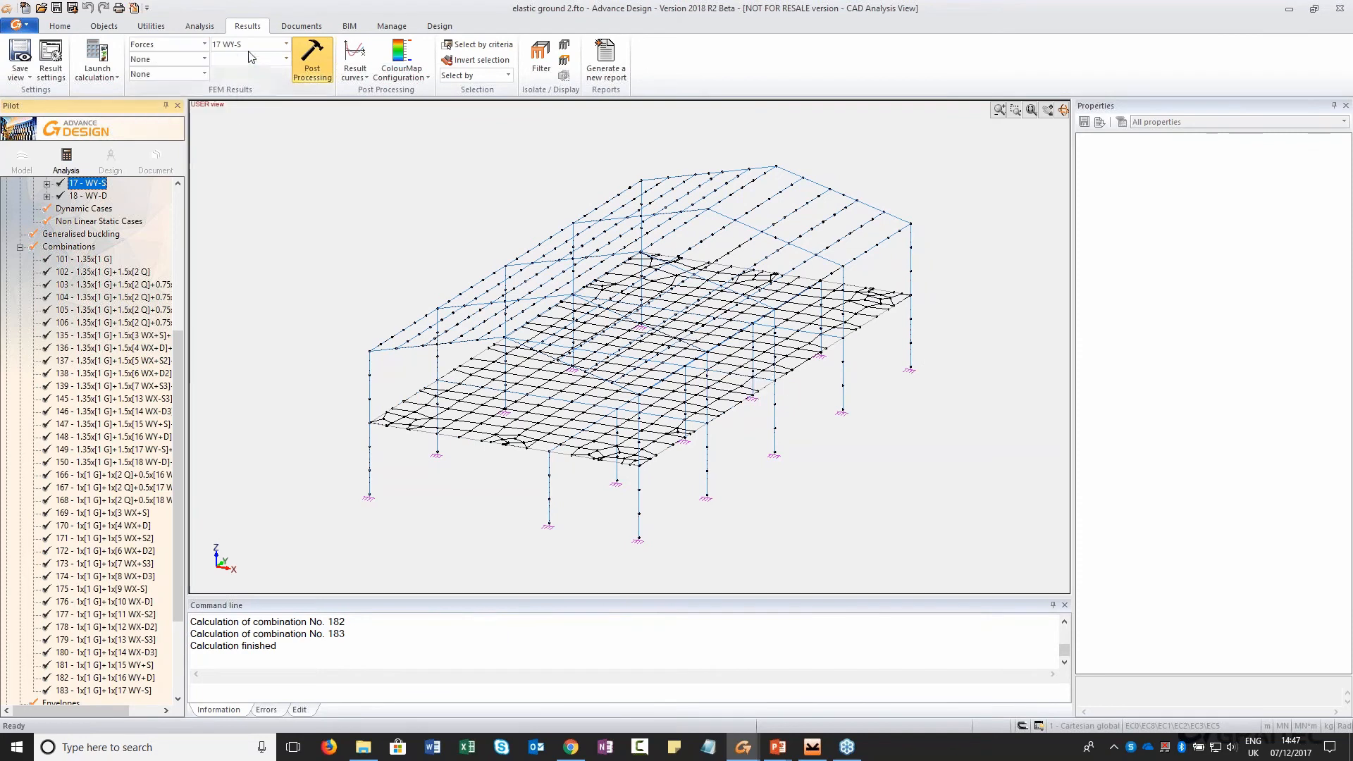
{"action": "scroll", "coordinate": [126, 615], "scroll_direction": "down", "scroll_amount": 4}
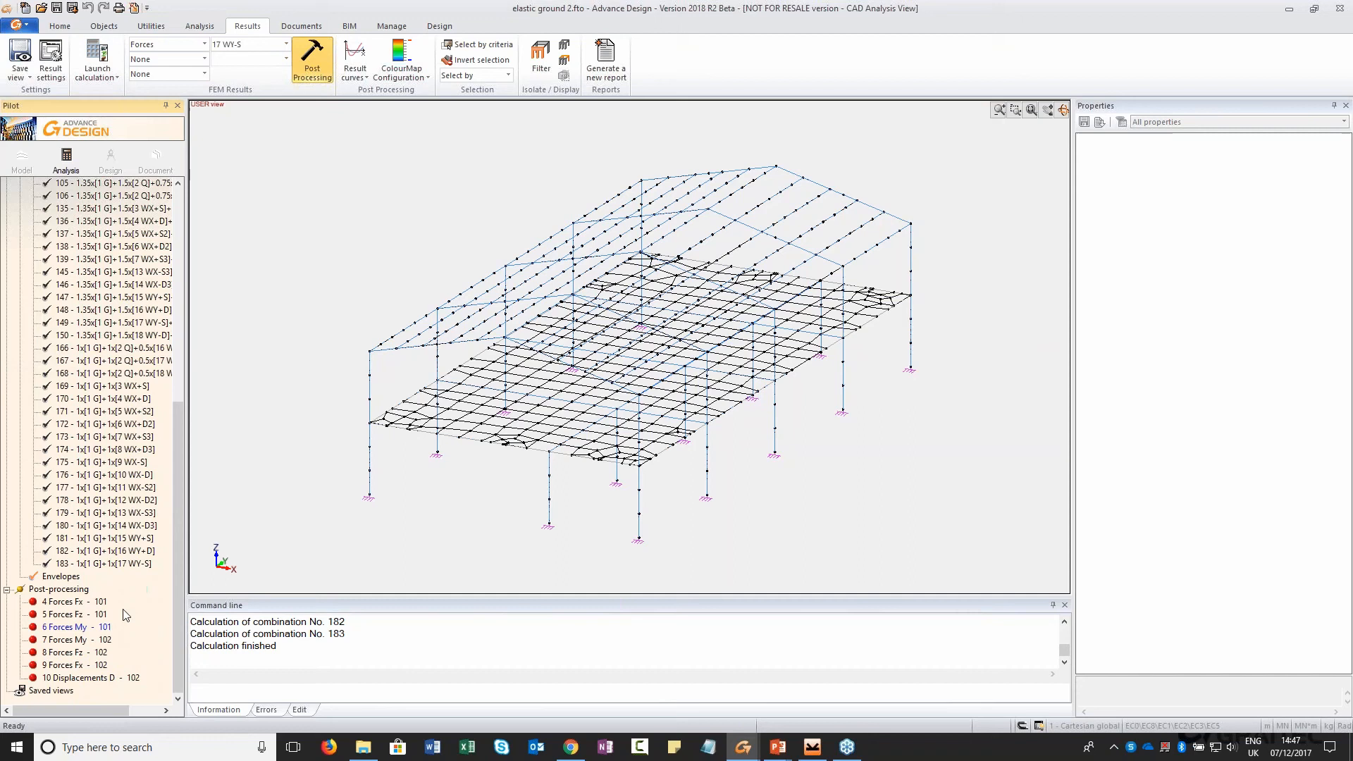
{"action": "left_click", "coordinate": [67, 640]}
{"action": "double_click", "coordinate": [82, 641]}
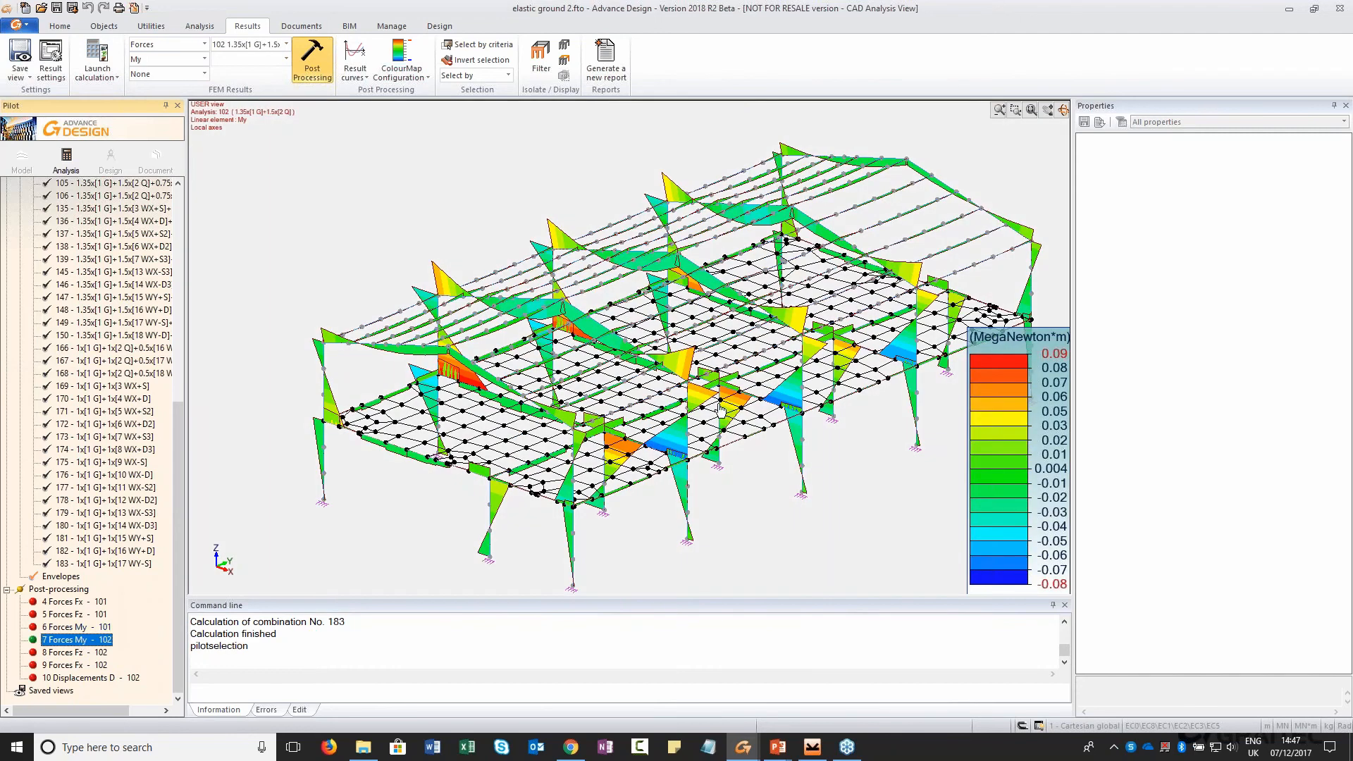
Limit the My diagram to rafter 143 and clear the selection
{"action": "left_click", "coordinate": [651, 356]}
{"action": "left_click", "coordinate": [317, 63]}
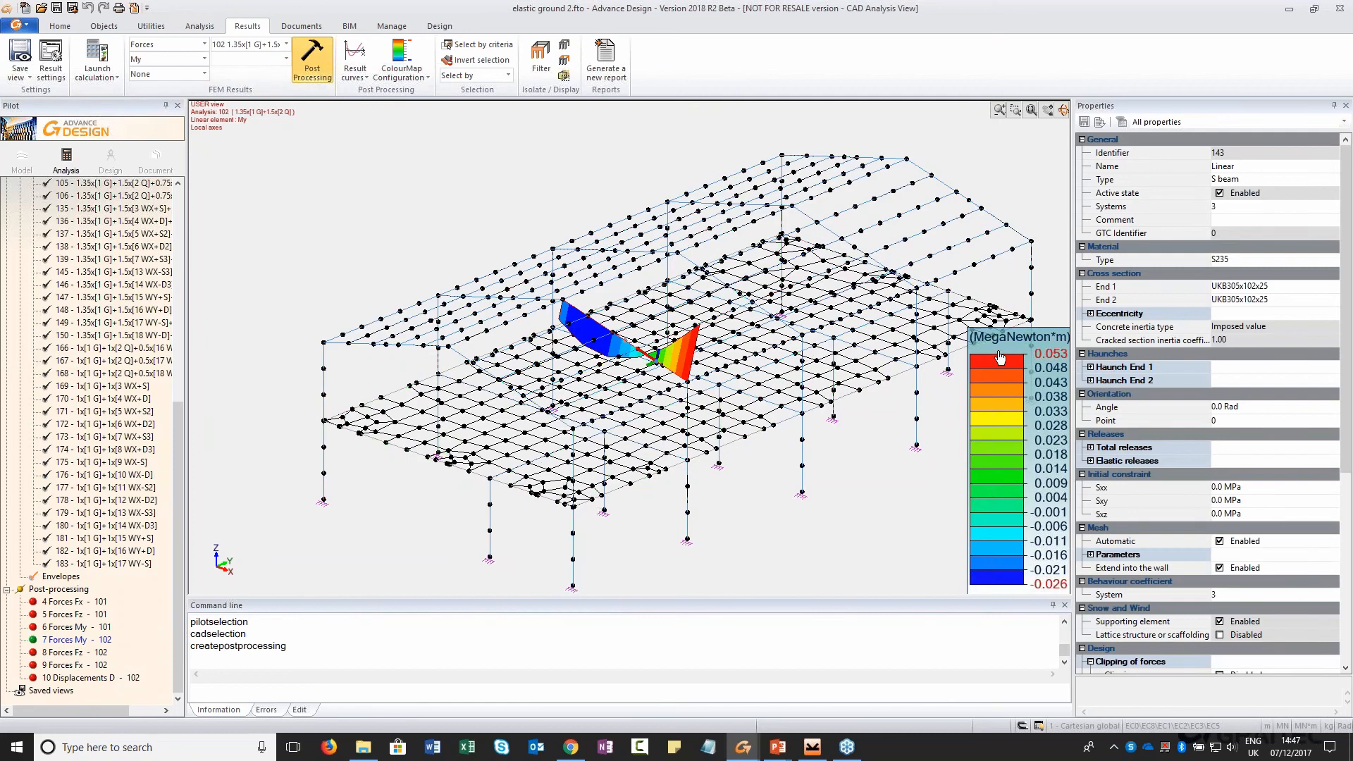
{"action": "key", "text": "Escape"}
Change the working units back to the units_UK style, with kN, kN*m and degrees
{"action": "left_click", "coordinate": [65, 26]}
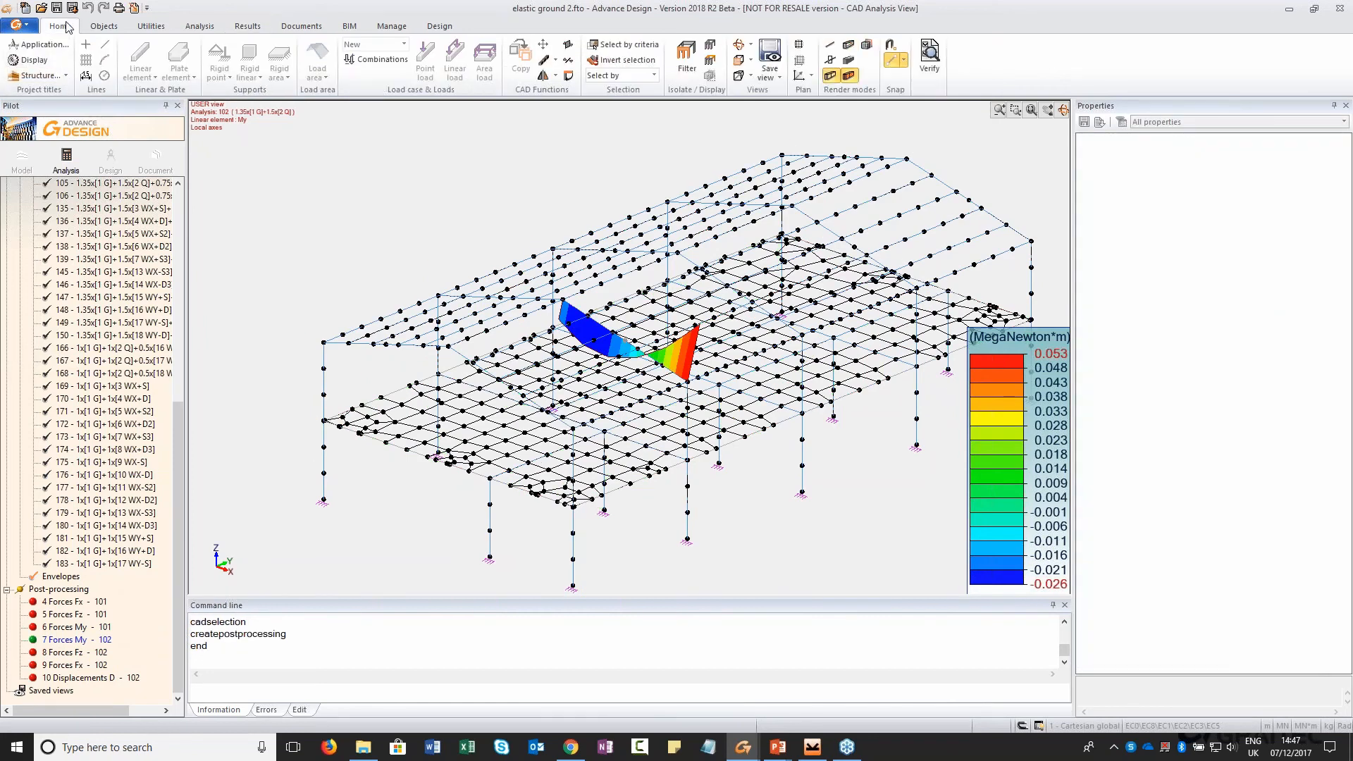
{"action": "left_click", "coordinate": [35, 75]}
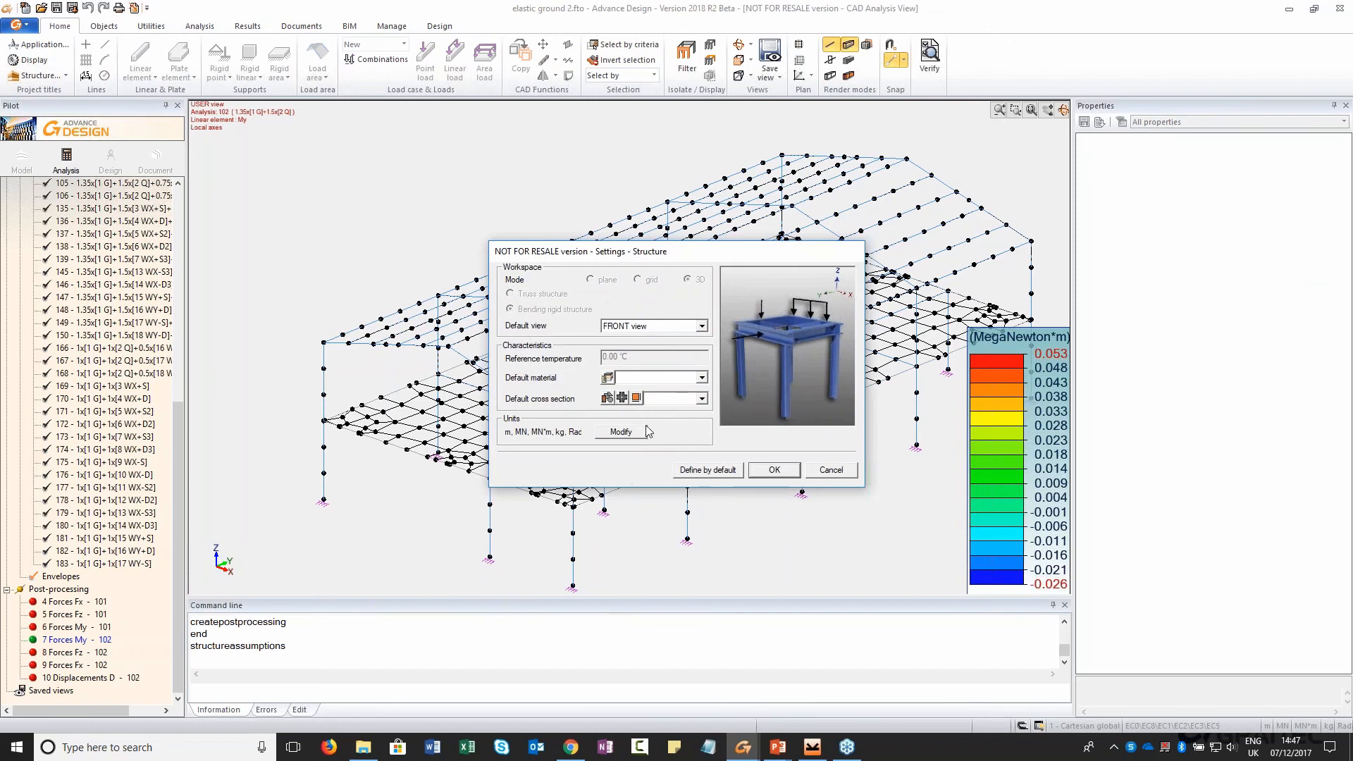
{"action": "left_click", "coordinate": [621, 431]}
{"action": "left_click", "coordinate": [595, 181]}
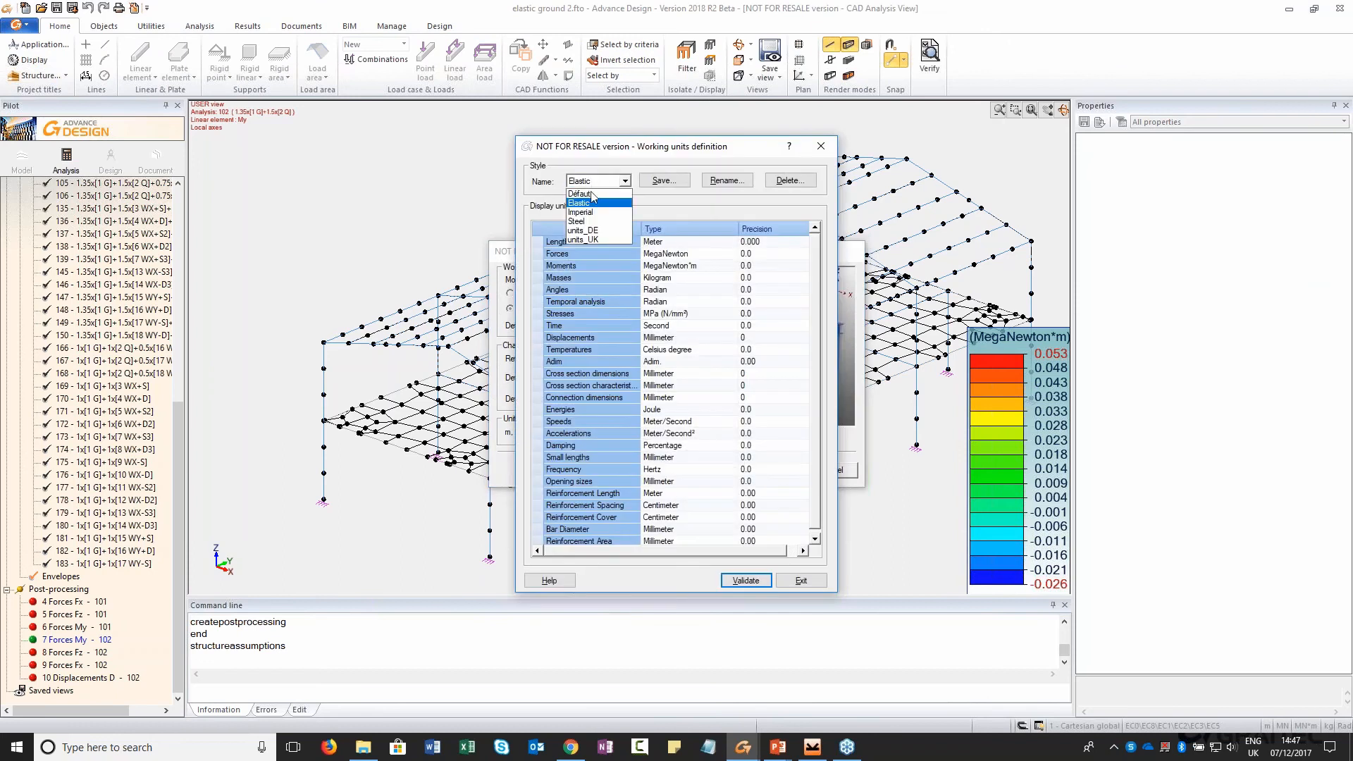
{"action": "left_click", "coordinate": [583, 240]}
{"action": "left_click", "coordinate": [746, 580]}
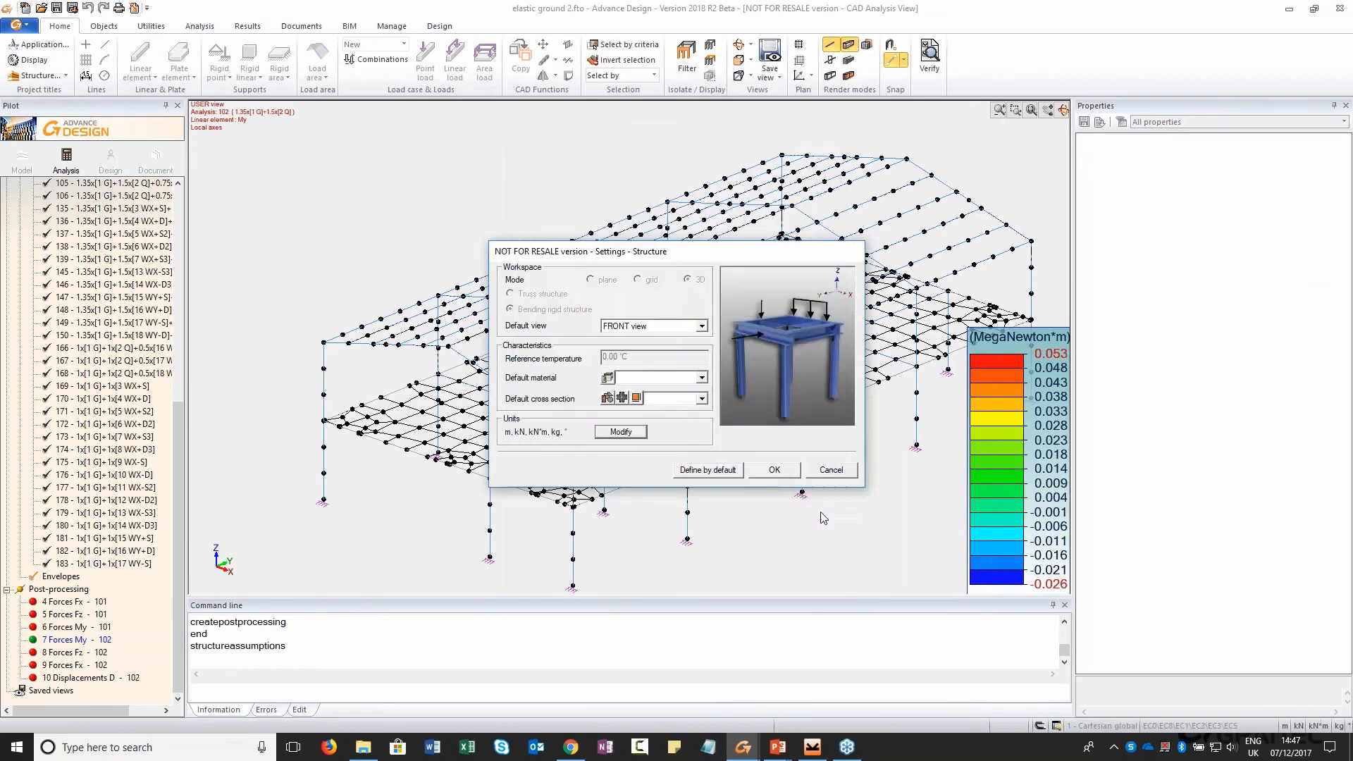
{"action": "left_click", "coordinate": [834, 471]}
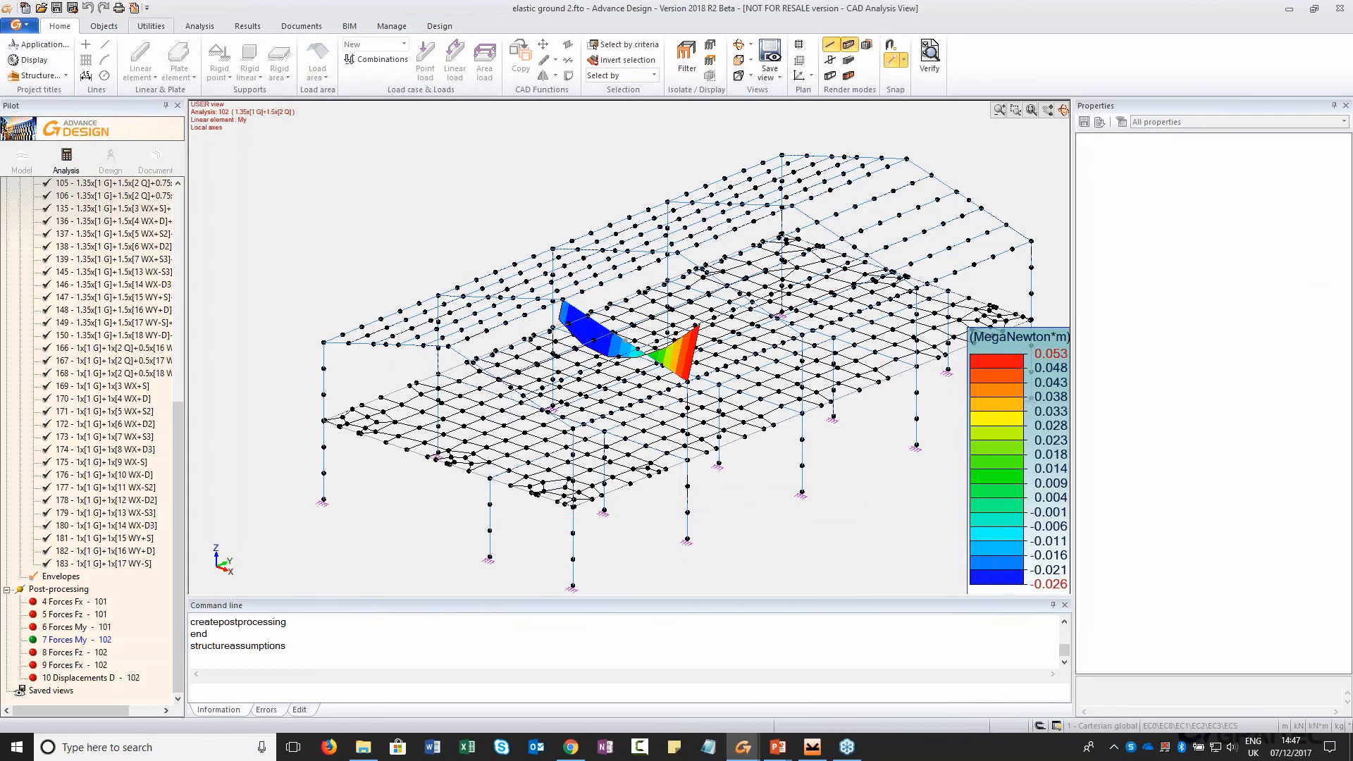
Regenerate the My results of combination 102 and examine the moment diagram of rafter 143 alone in kN*m
{"action": "left_click", "coordinate": [247, 26]}
{"action": "left_click", "coordinate": [312, 63]}
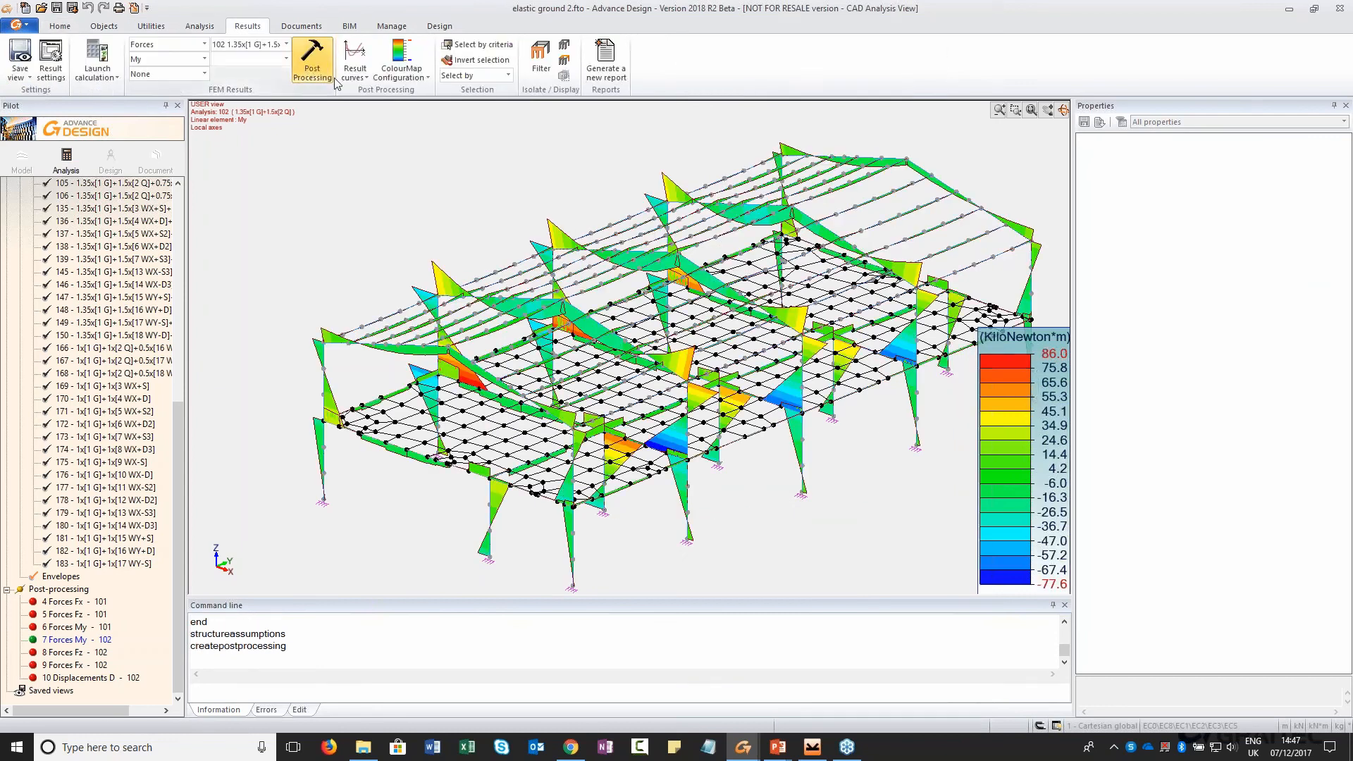
{"action": "left_click", "coordinate": [641, 355]}
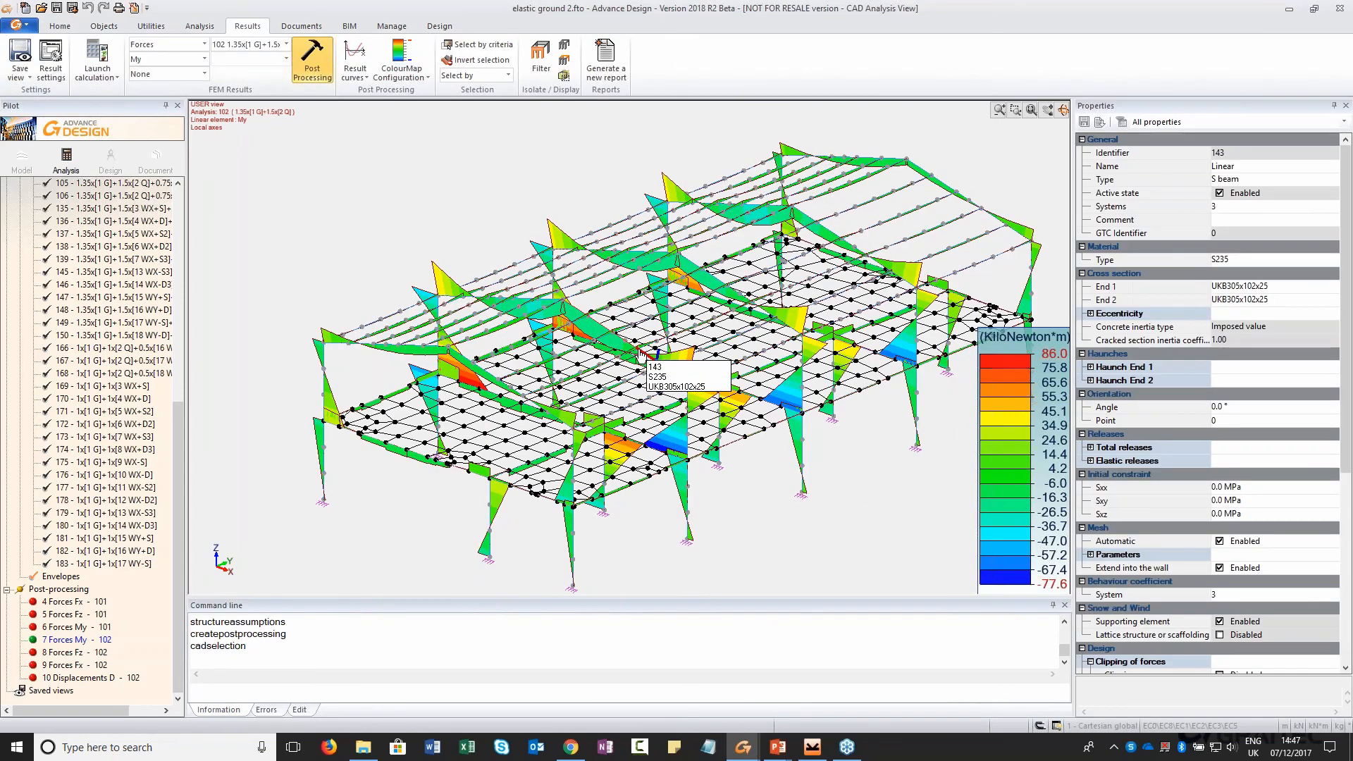
{"action": "left_click", "coordinate": [312, 64]}
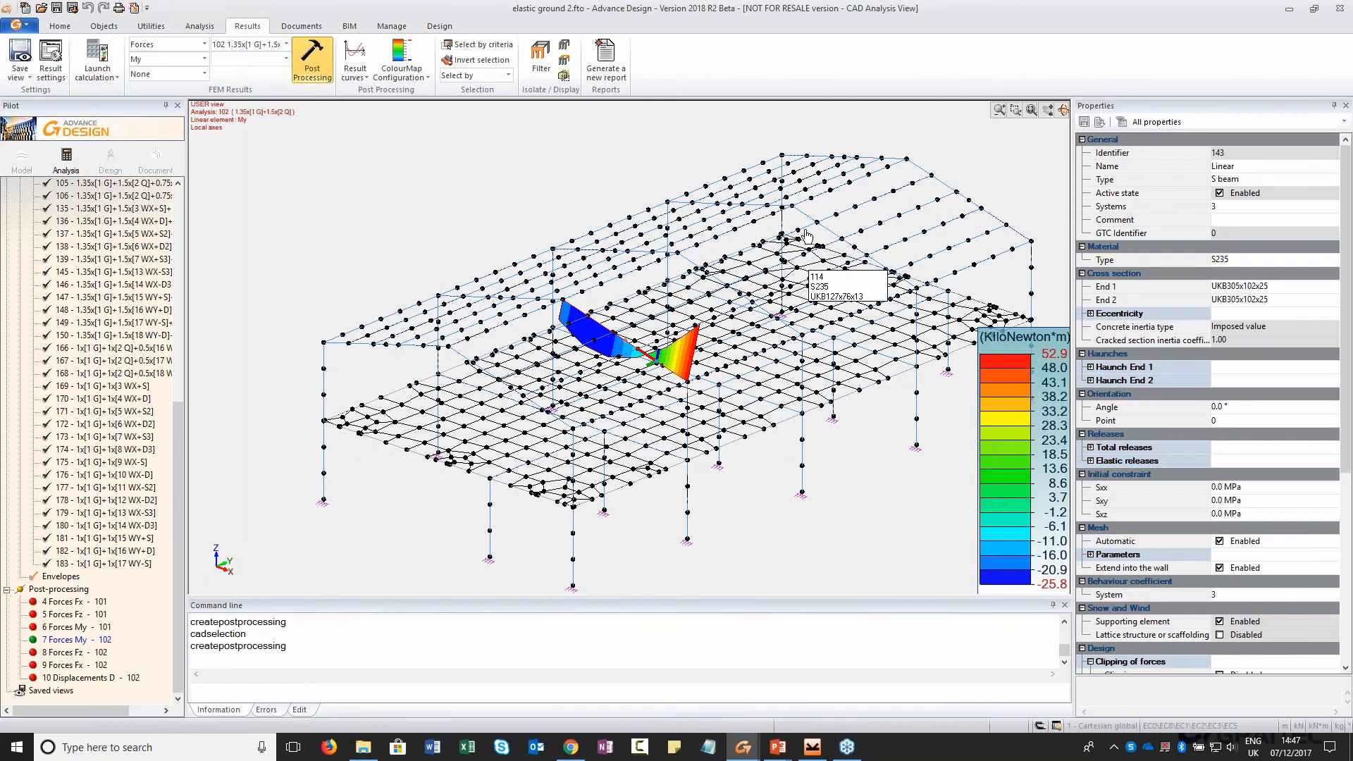
{"action": "key", "text": "Escape"}
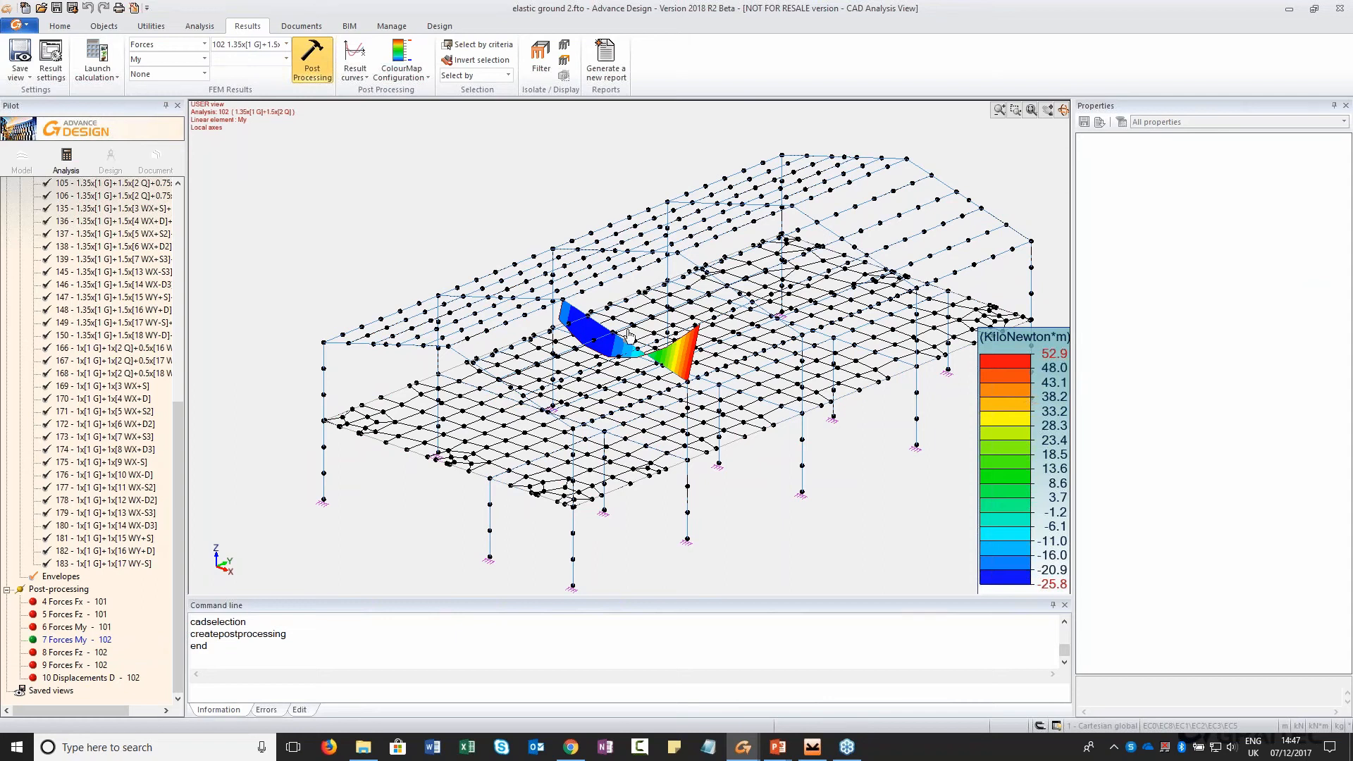
{"action": "mouse_move", "coordinate": [662, 372]}
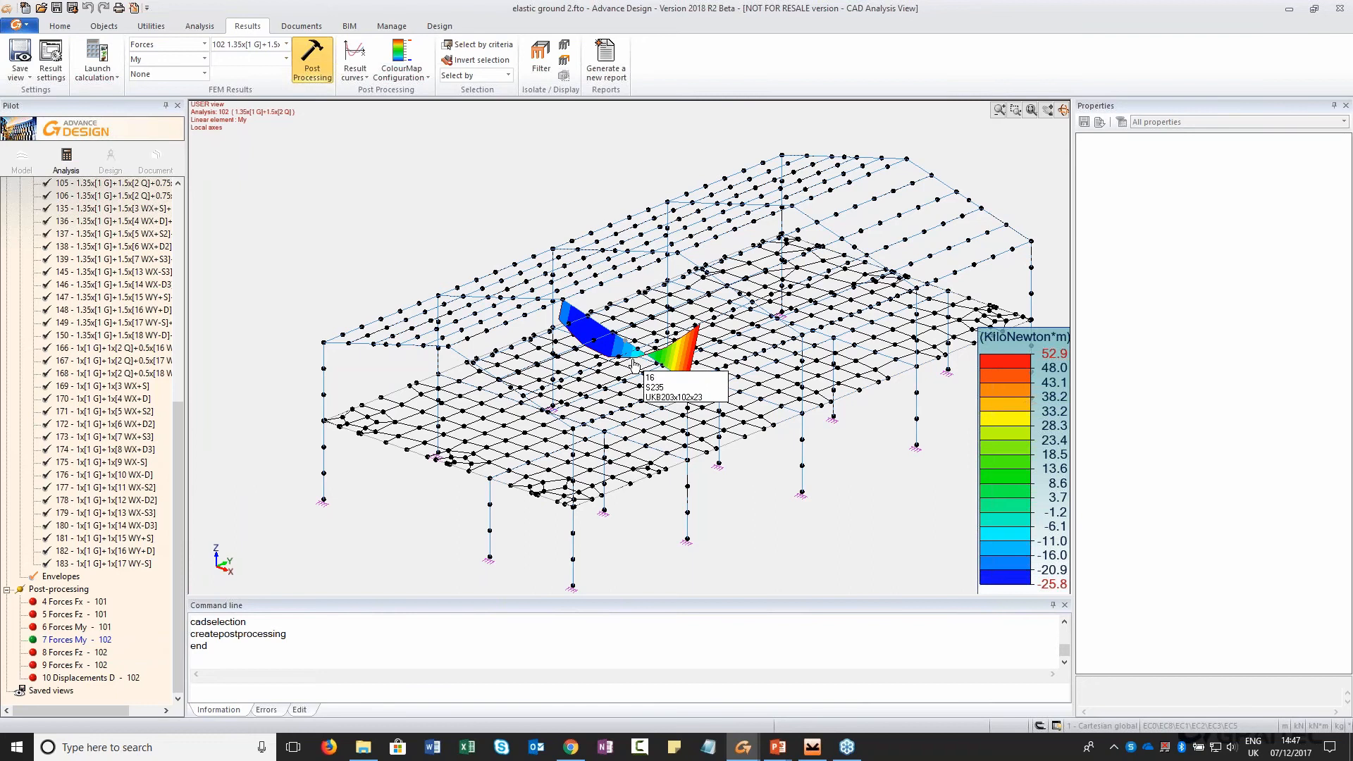
{"action": "mouse_move", "coordinate": [711, 385]}
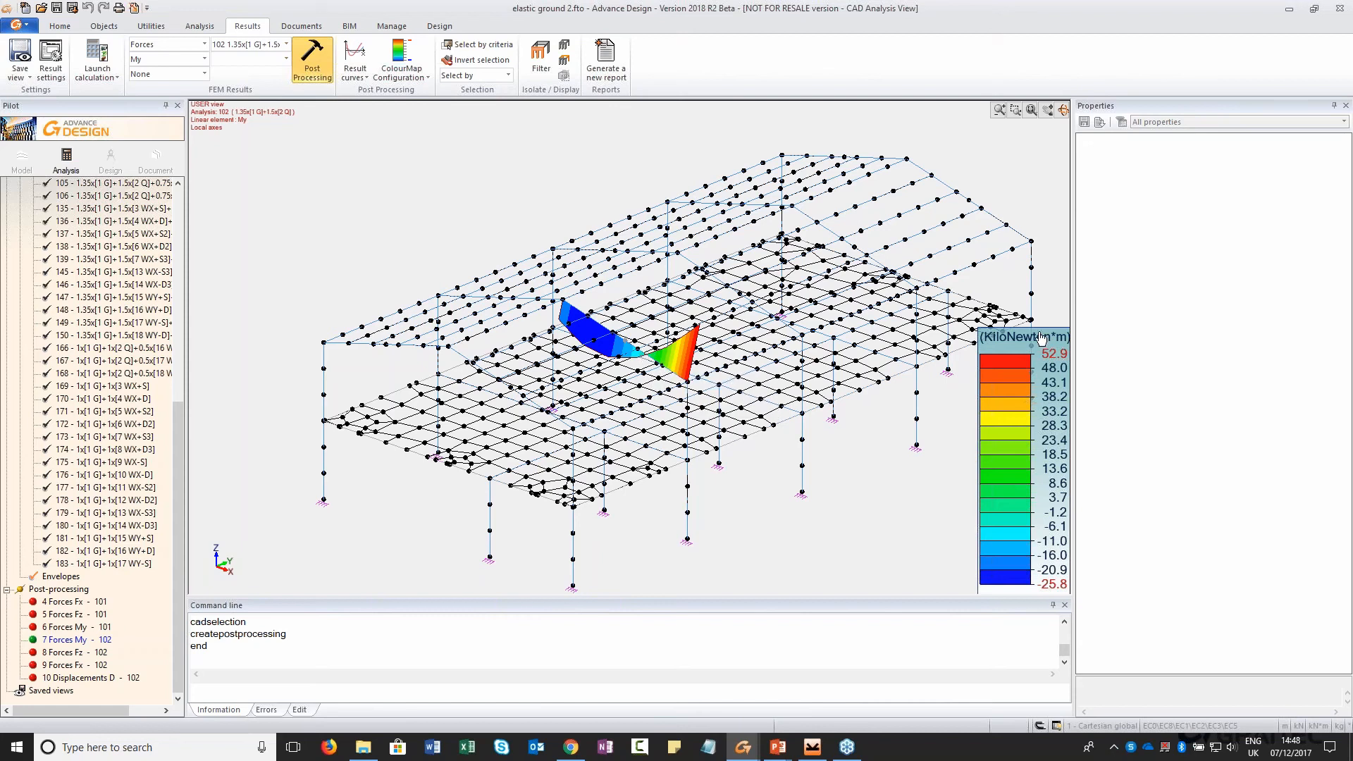
{"action": "mouse_move", "coordinate": [1033, 356]}
Display the total displacements D of the linear and plate elements for combination 102
{"action": "left_click", "coordinate": [204, 44]}
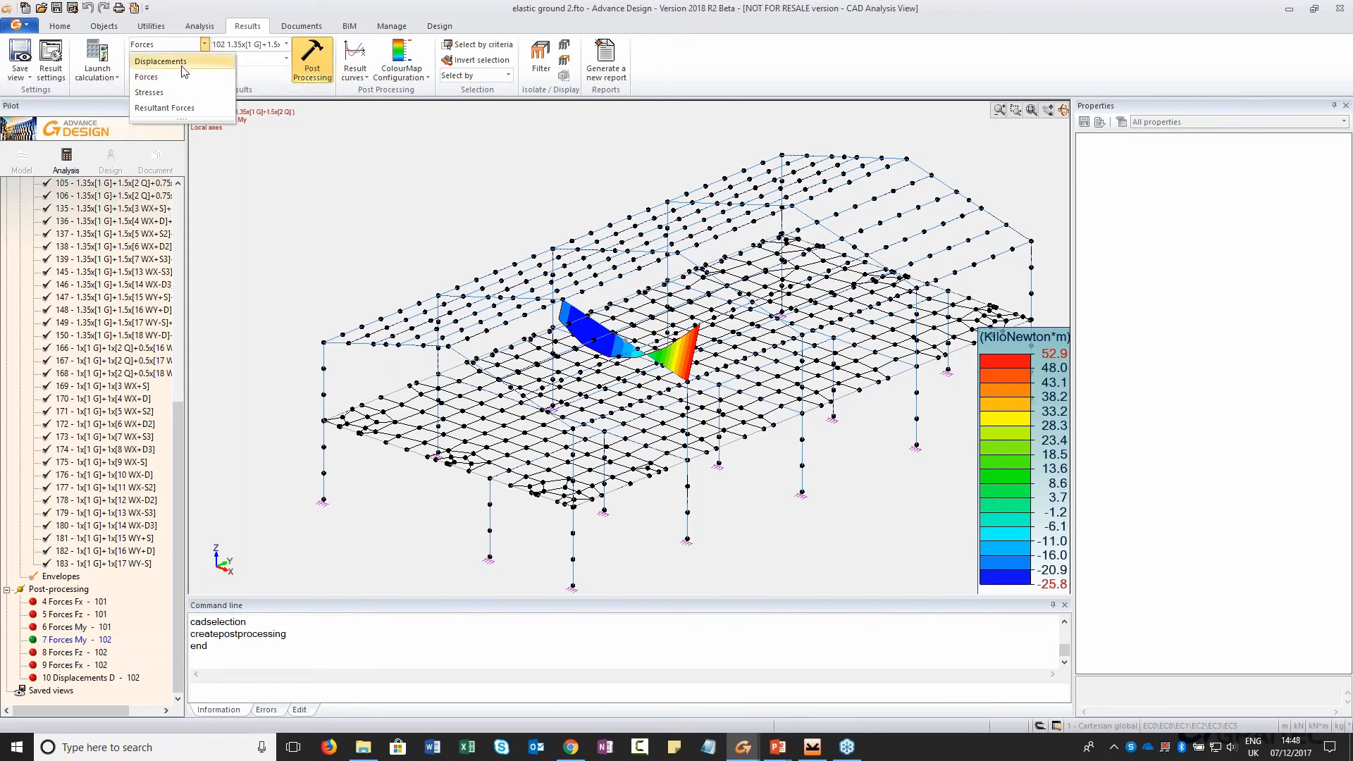
{"action": "left_click", "coordinate": [186, 60]}
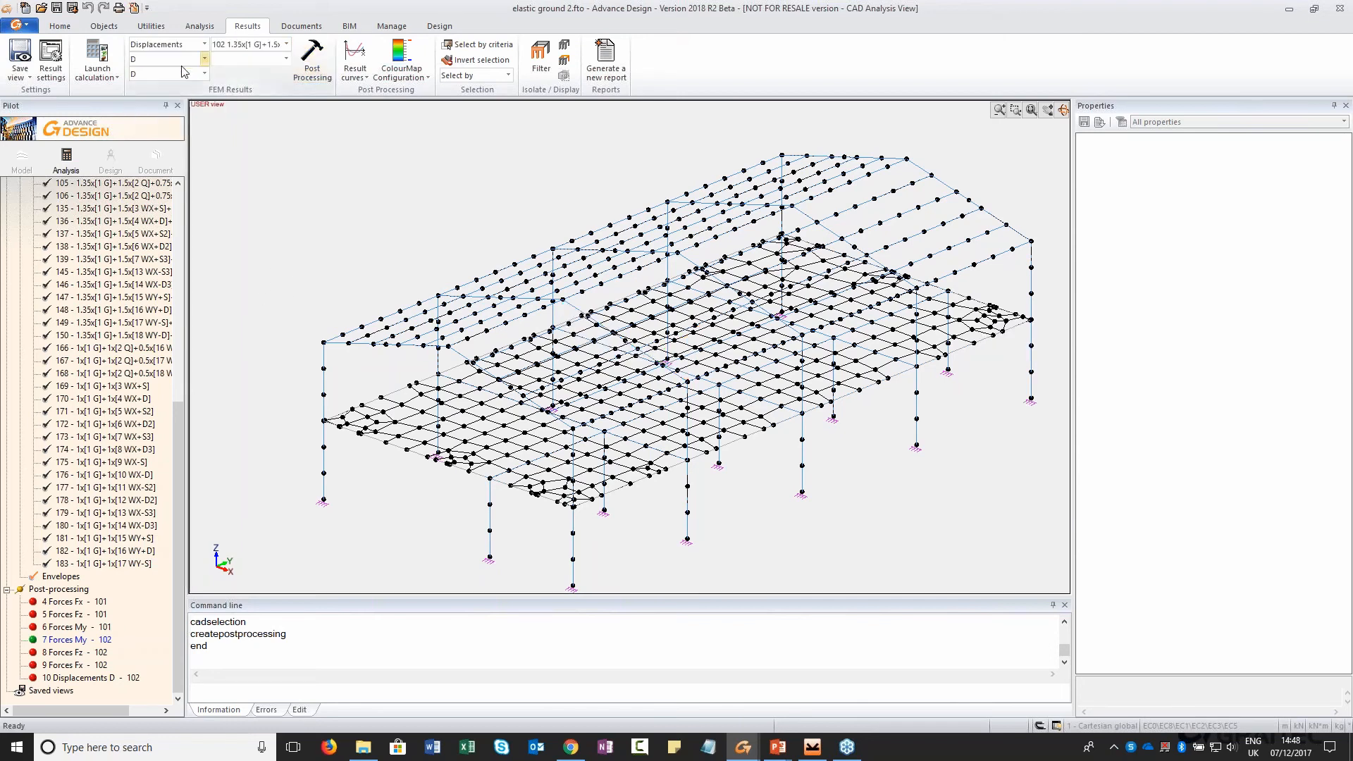
{"action": "left_click", "coordinate": [313, 60]}
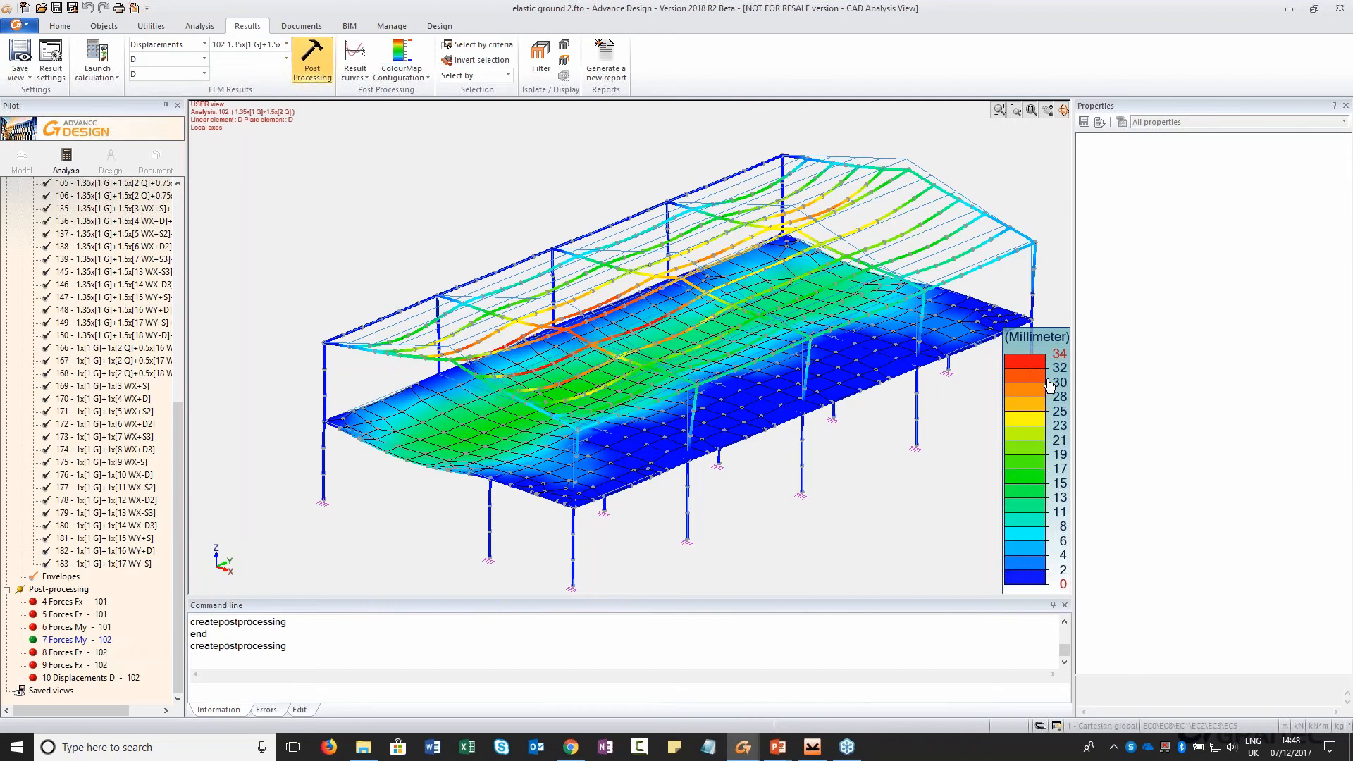
Return to the descriptive model and select all elements of the Rafters system
{"action": "left_click", "coordinate": [21, 158]}
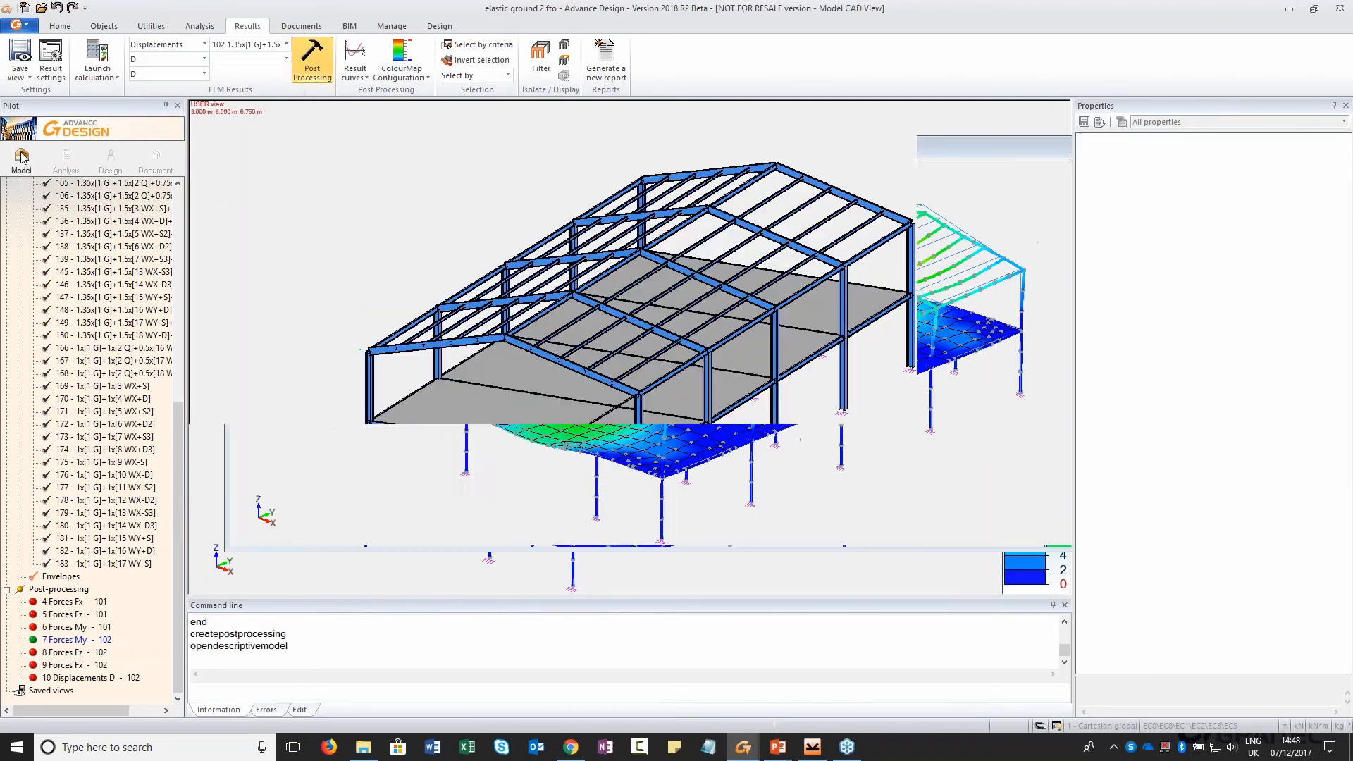
{"action": "left_click", "coordinate": [71, 234]}
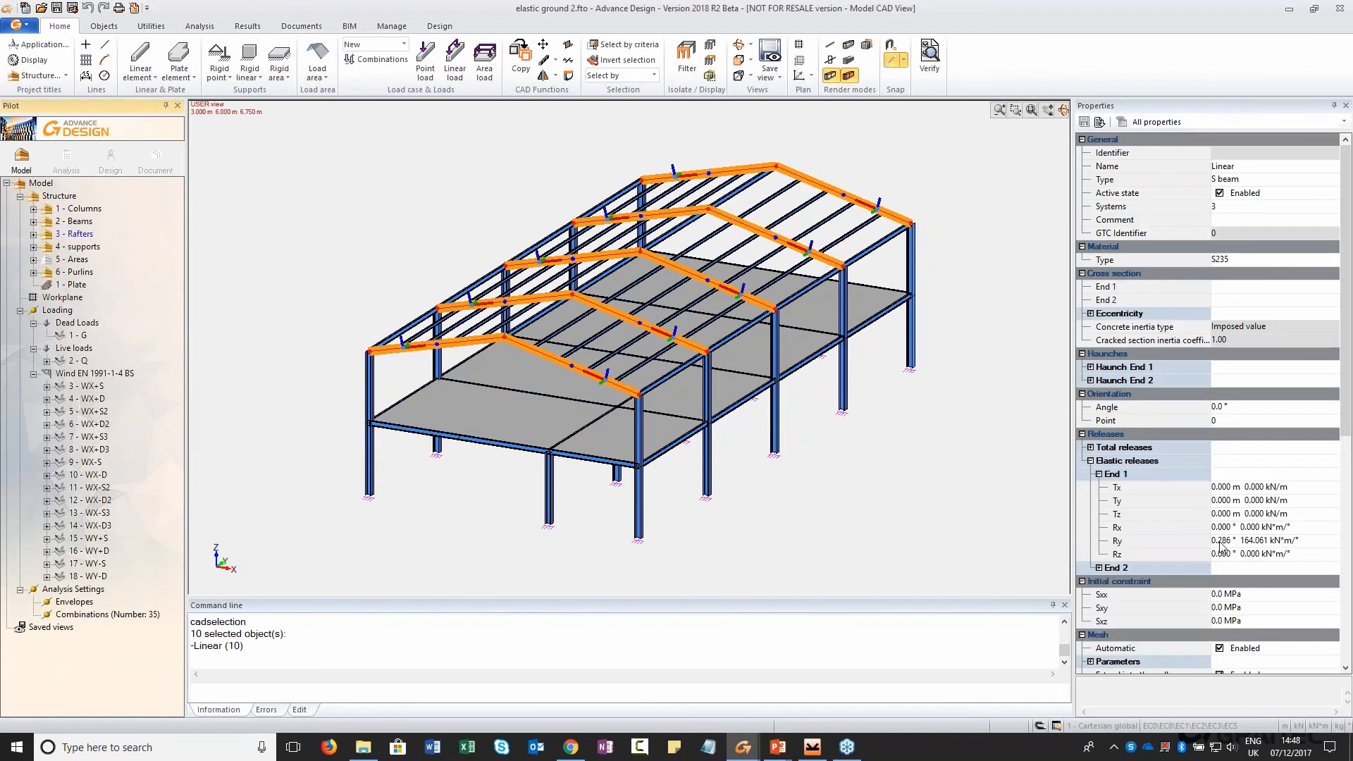
Reset the selected rafters' Ry elastic release at End 1 to 0° and 0 kN*m/°
{"action": "left_click", "coordinate": [1221, 546]}
{"action": "left_click", "coordinate": [1218, 541]}
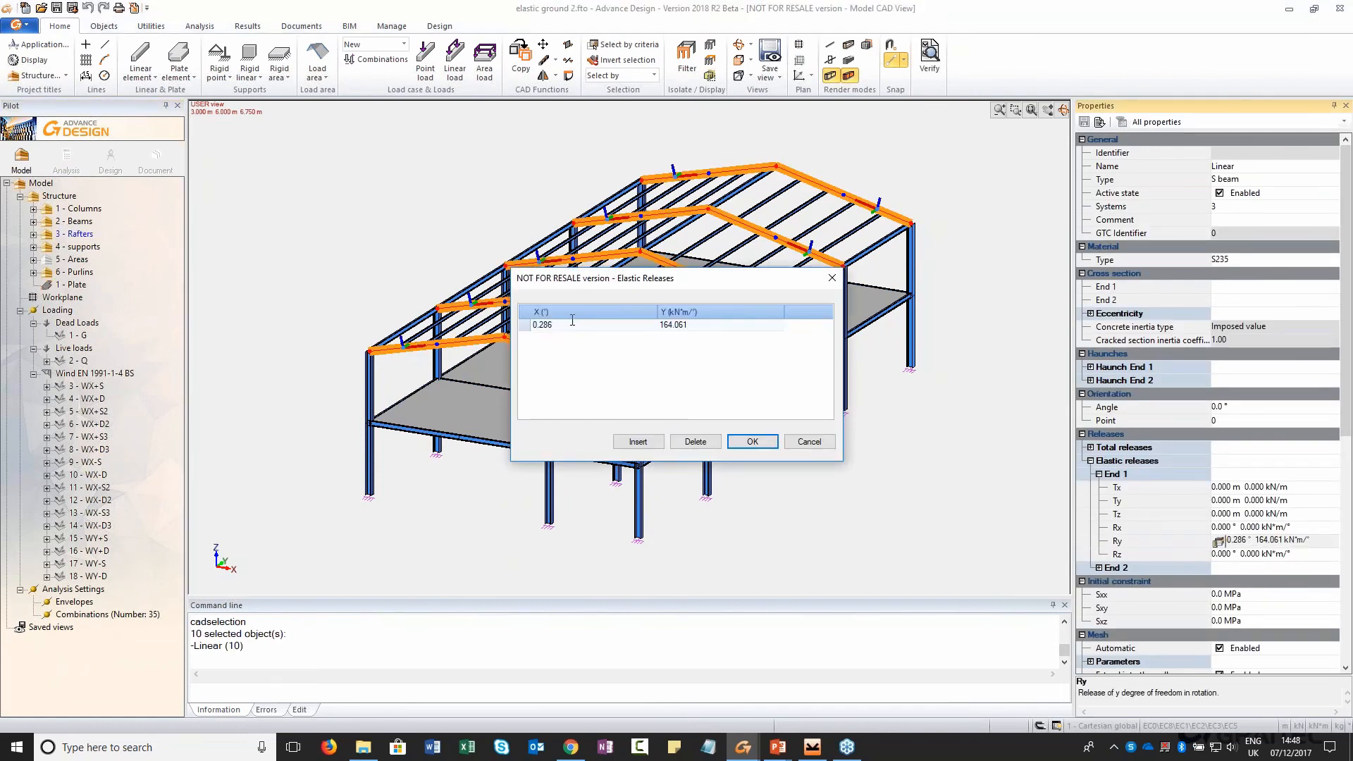
{"action": "double_click", "coordinate": [572, 321]}
{"action": "type", "text": "0"}
{"action": "key", "text": "Tab"}
{"action": "type", "text": "0"}
{"action": "left_click", "coordinate": [752, 441]}
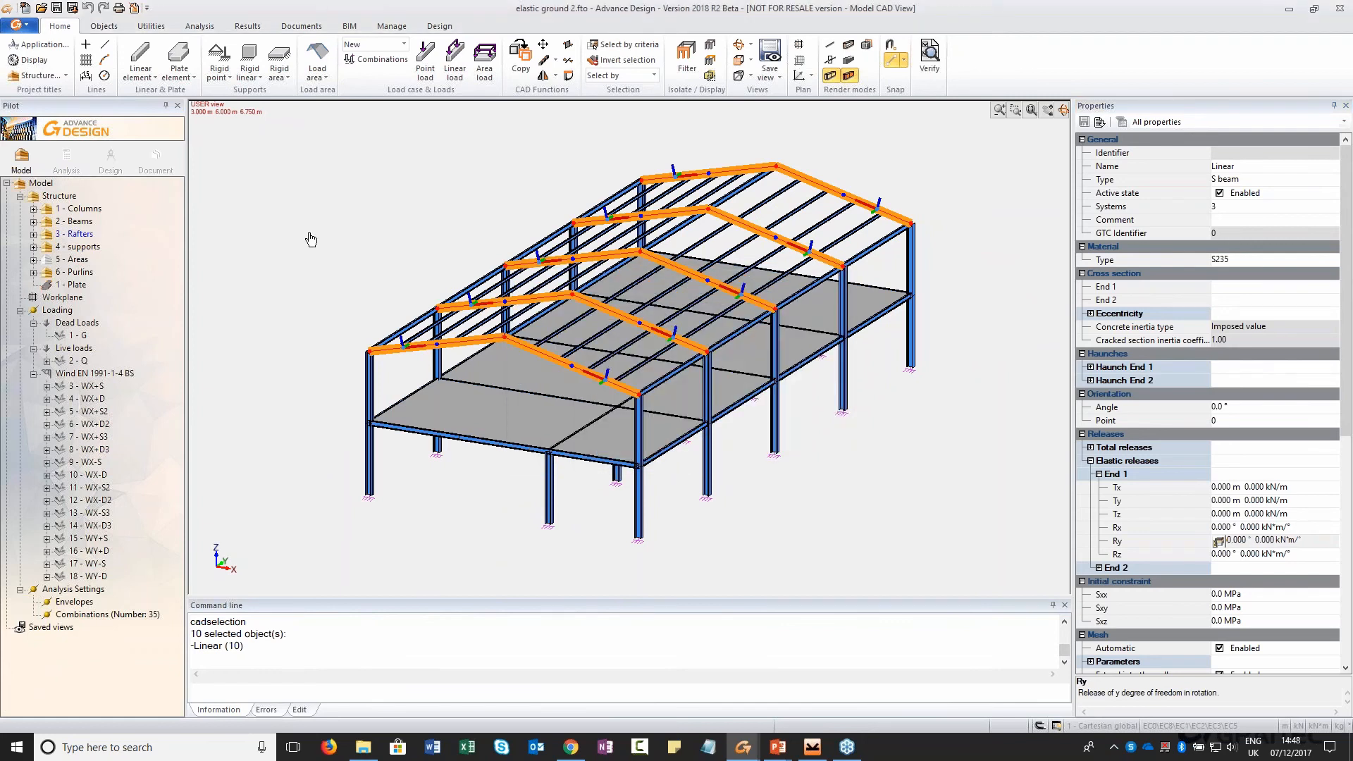
Create a new analysis model and launch its calculation including the FE calculation
{"action": "left_click", "coordinate": [67, 156]}
{"action": "left_click", "coordinate": [551, 324]}
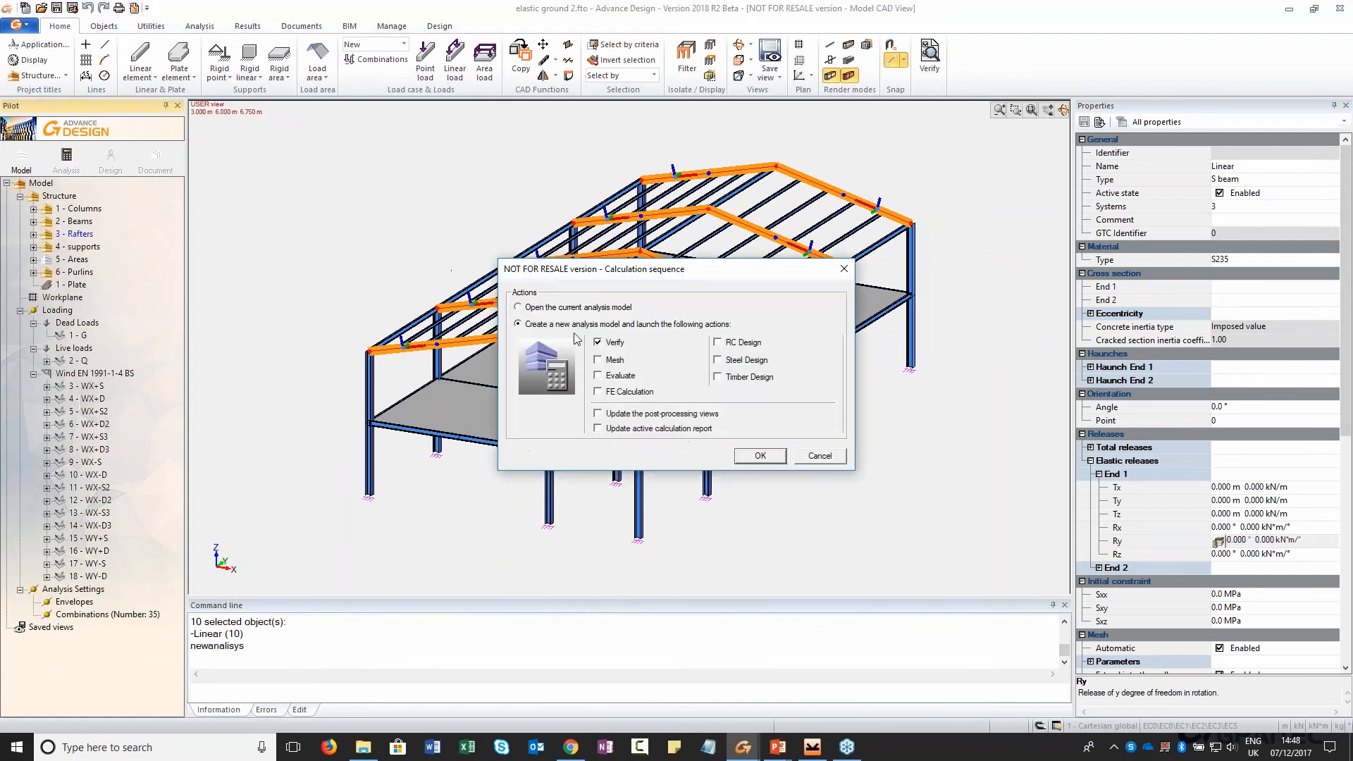
{"action": "left_click", "coordinate": [620, 393]}
{"action": "left_click", "coordinate": [759, 455]}
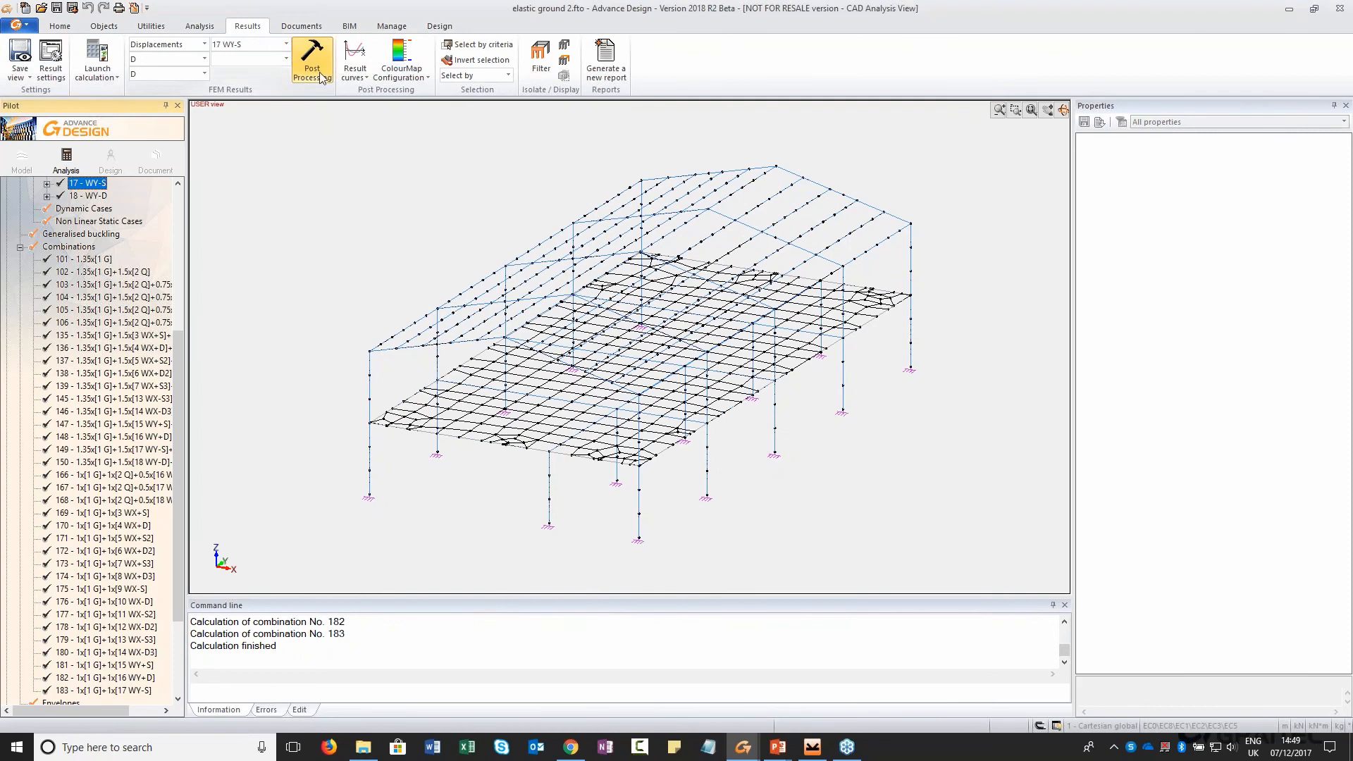
Display the saved Displacements D result for combination 102 and examine the deformed frame from several angles
{"action": "left_click", "coordinate": [286, 44]}
{"action": "scroll", "coordinate": [282, 91], "scroll_direction": "up", "scroll_amount": 1}
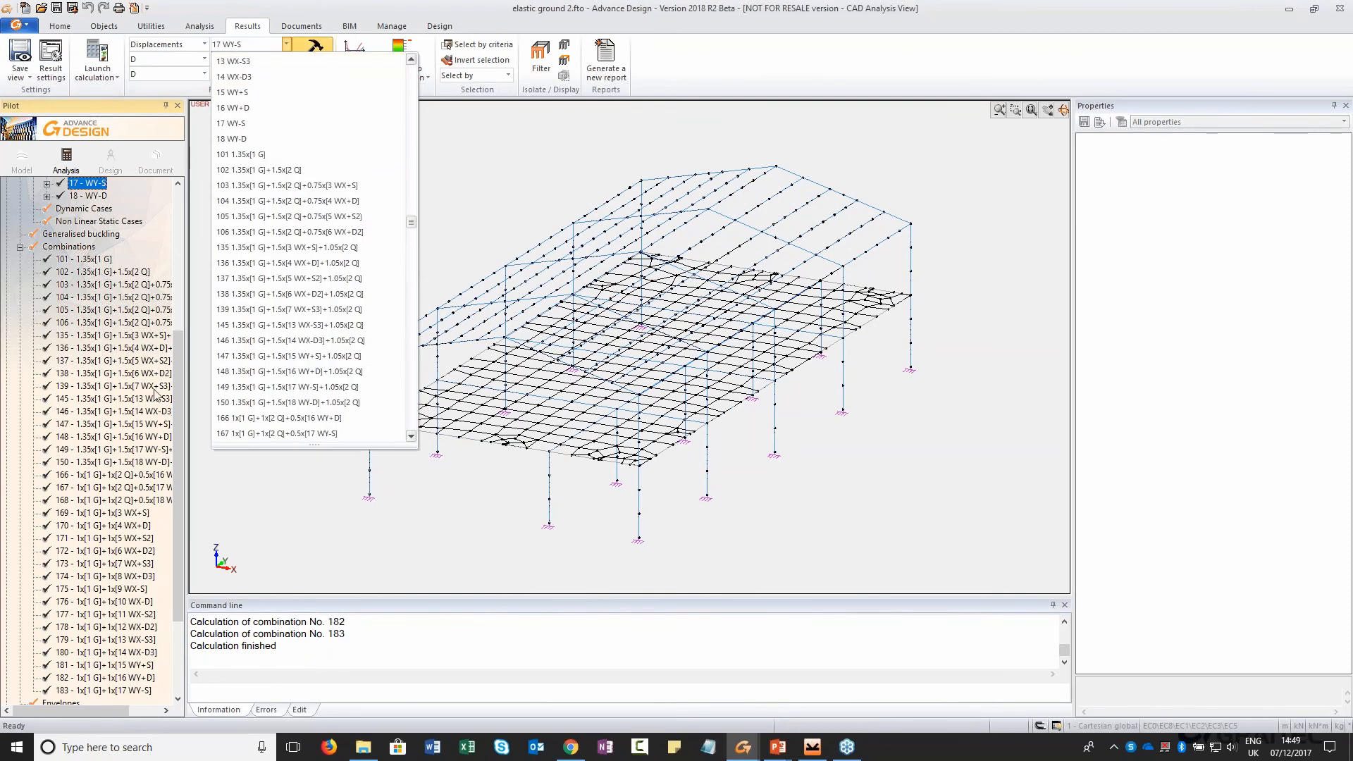
{"action": "scroll", "coordinate": [339, 134], "scroll_direction": "up", "scroll_amount": 4}
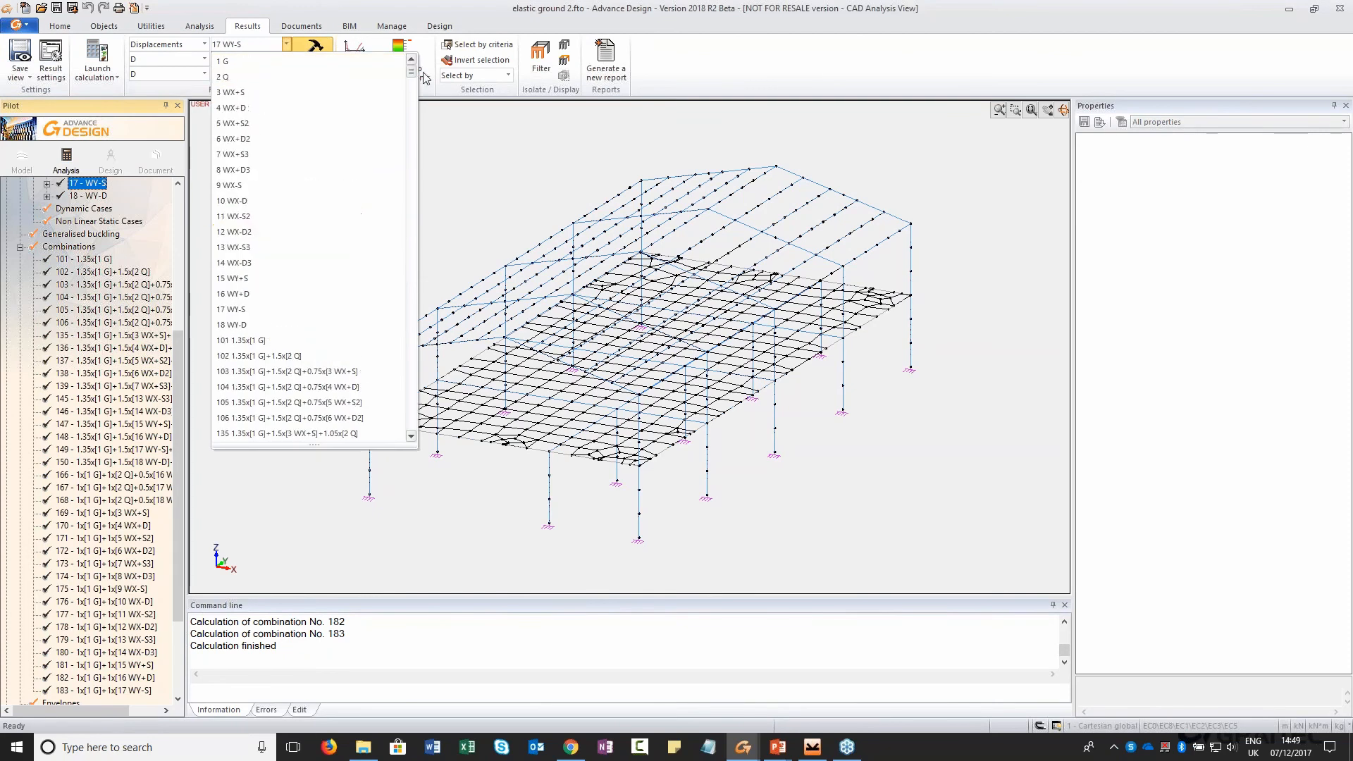
{"action": "left_click", "coordinate": [468, 173]}
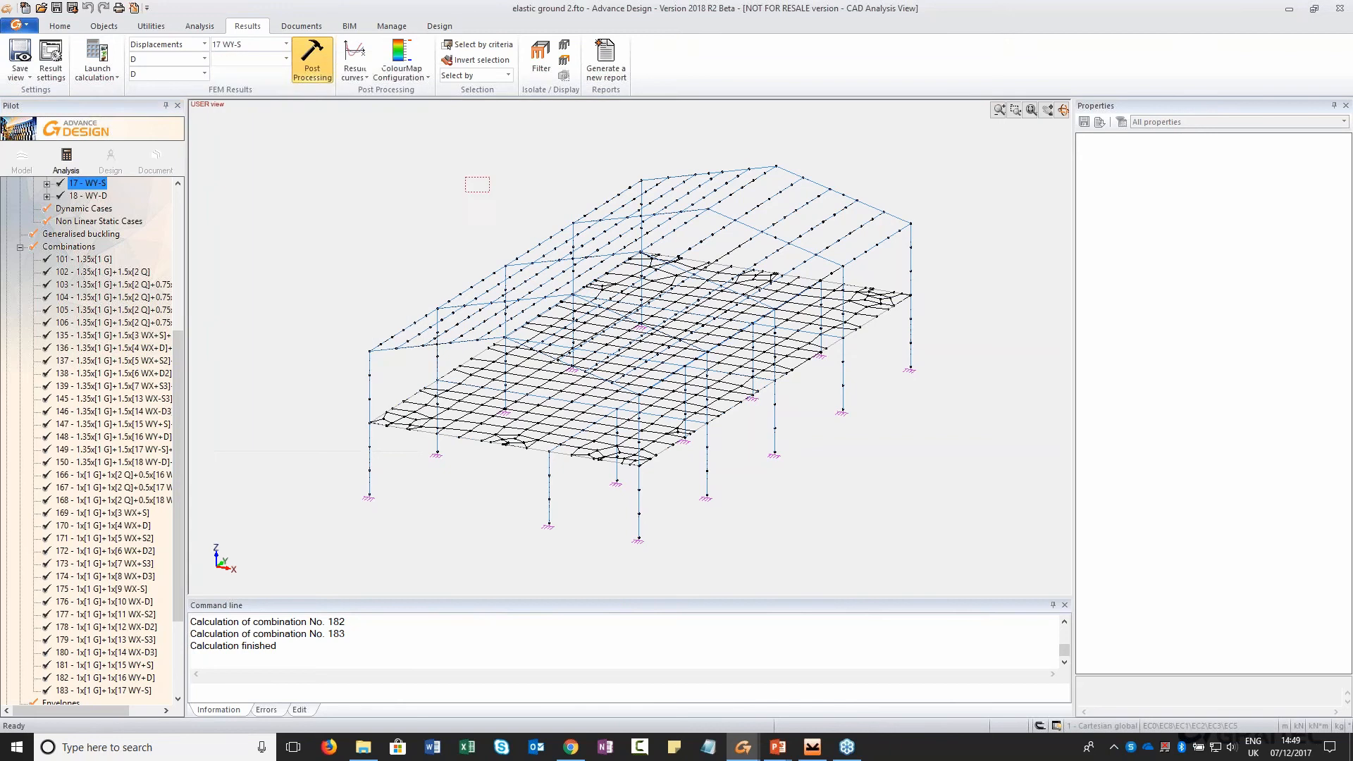
{"action": "scroll", "coordinate": [63, 403], "scroll_direction": "down", "scroll_amount": 3}
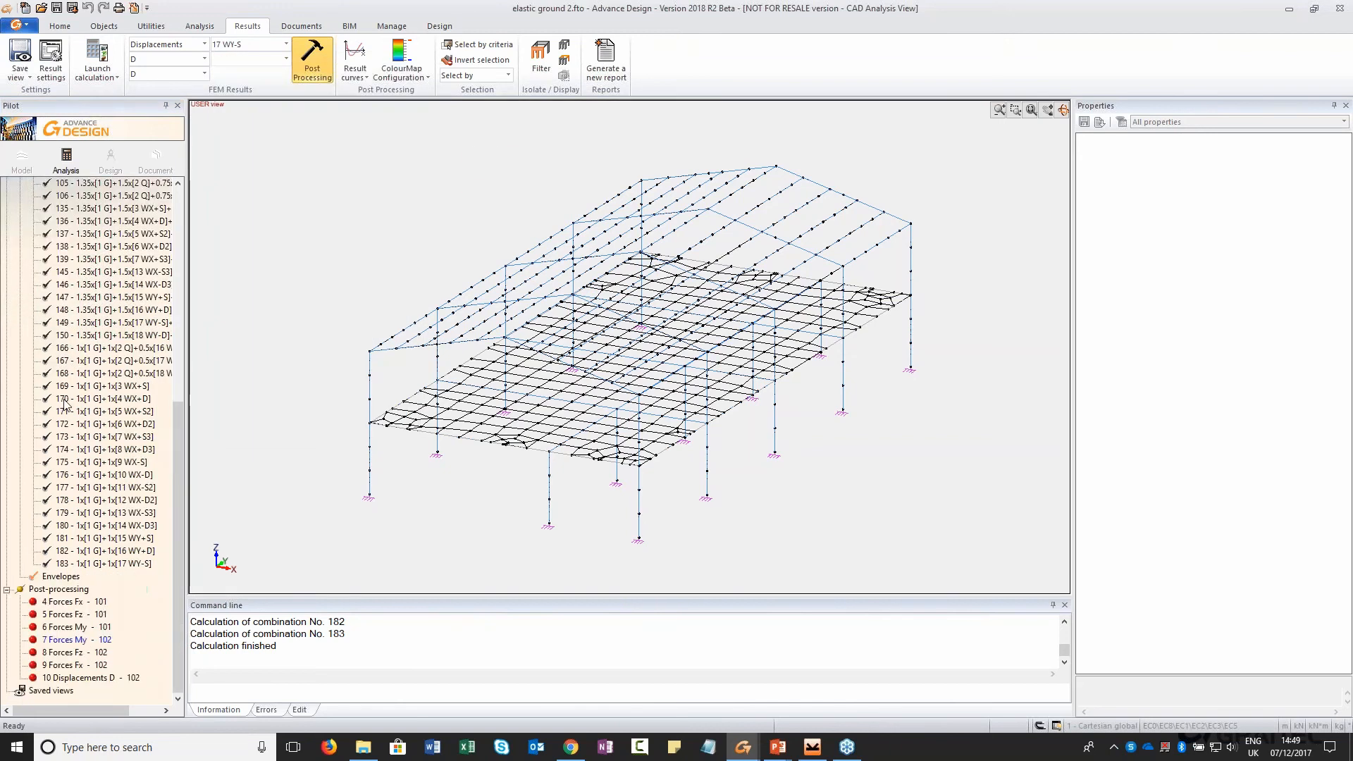
{"action": "left_click", "coordinate": [73, 677]}
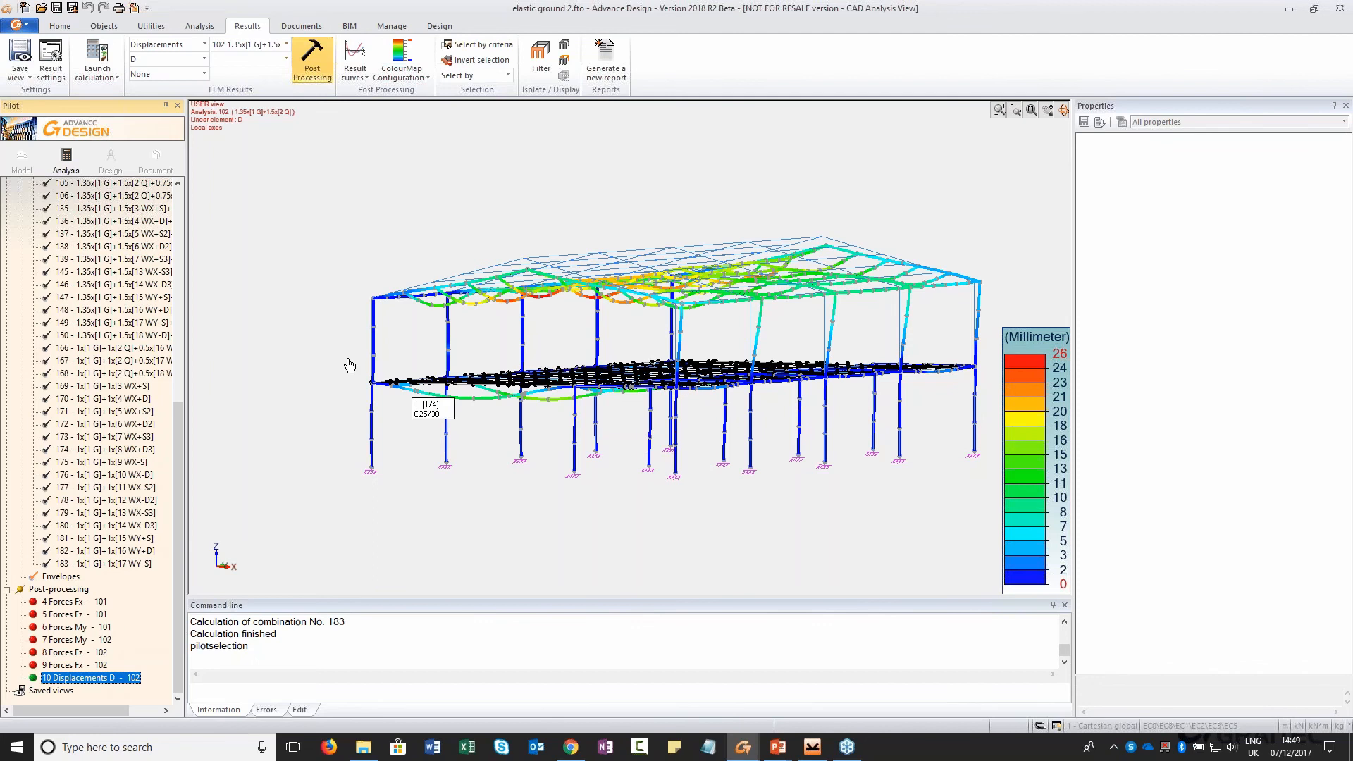
{"action": "middle_click_drag", "start_coordinate": [338, 323], "coordinate": [308, 341]}
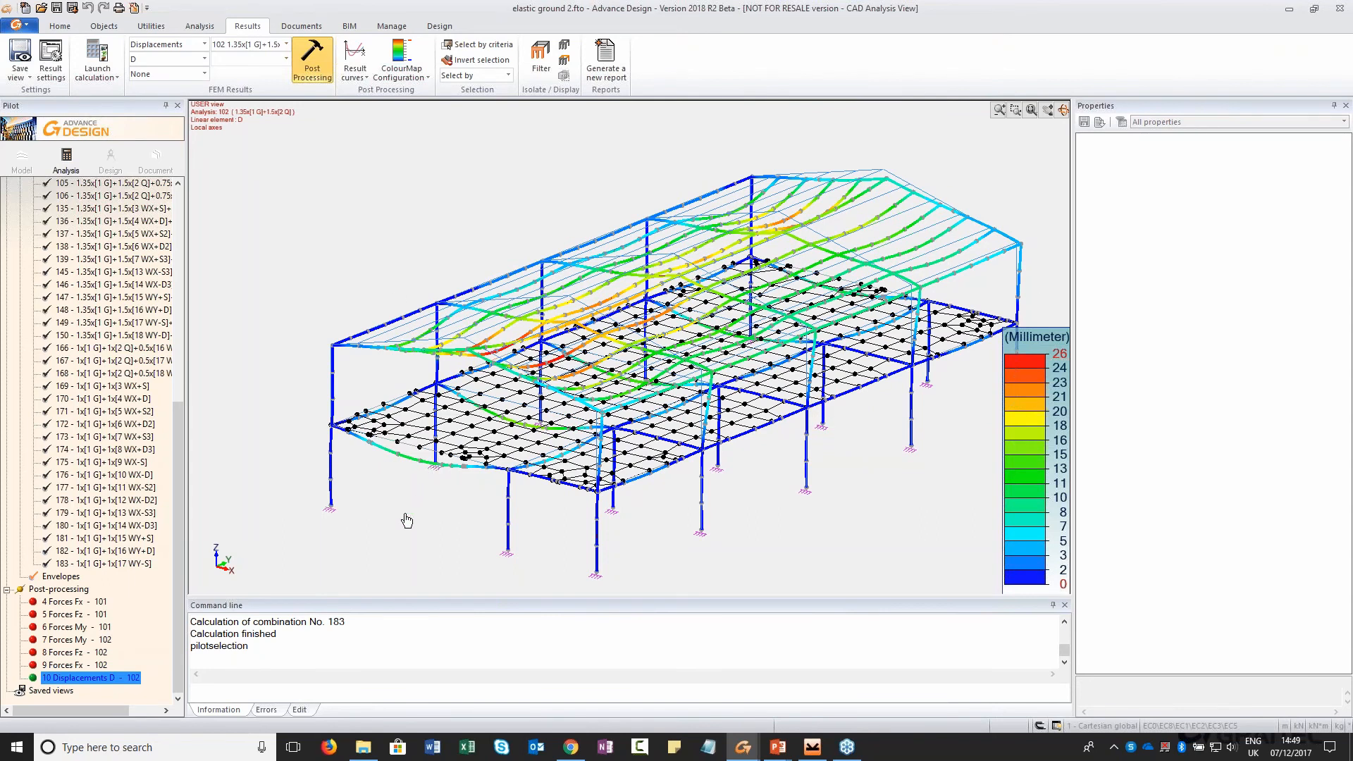
Return to the descriptive model, set the restraint type of all rigid point supports to Other and release their TZ translation
{"action": "left_click", "coordinate": [654, 13]}
{"action": "left_click", "coordinate": [21, 160]}
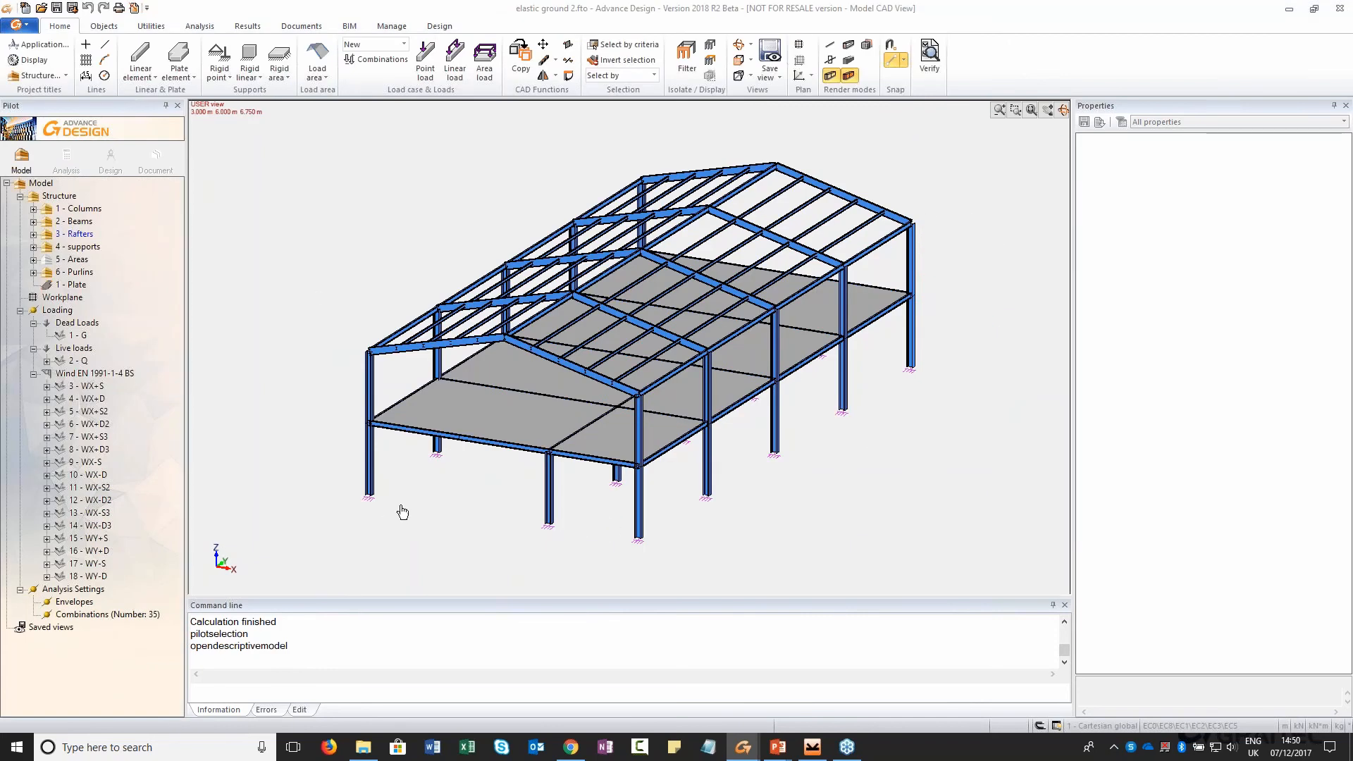
{"action": "middle_click_drag", "start_coordinate": [446, 477], "coordinate": [436, 456]}
{"action": "double_click", "coordinate": [71, 247]}
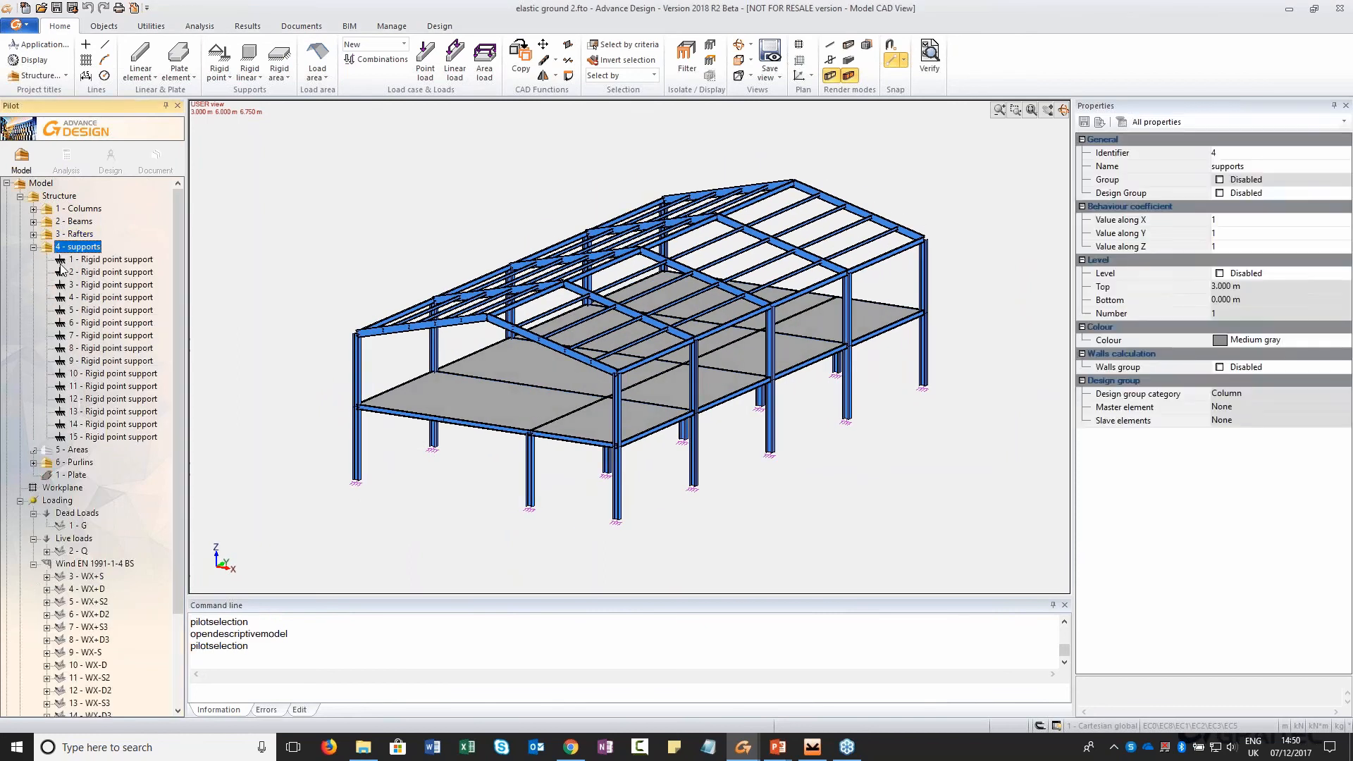
{"action": "left_click", "coordinate": [96, 261]}
{"action": "left_click", "coordinate": [98, 437], "text": "shift"}
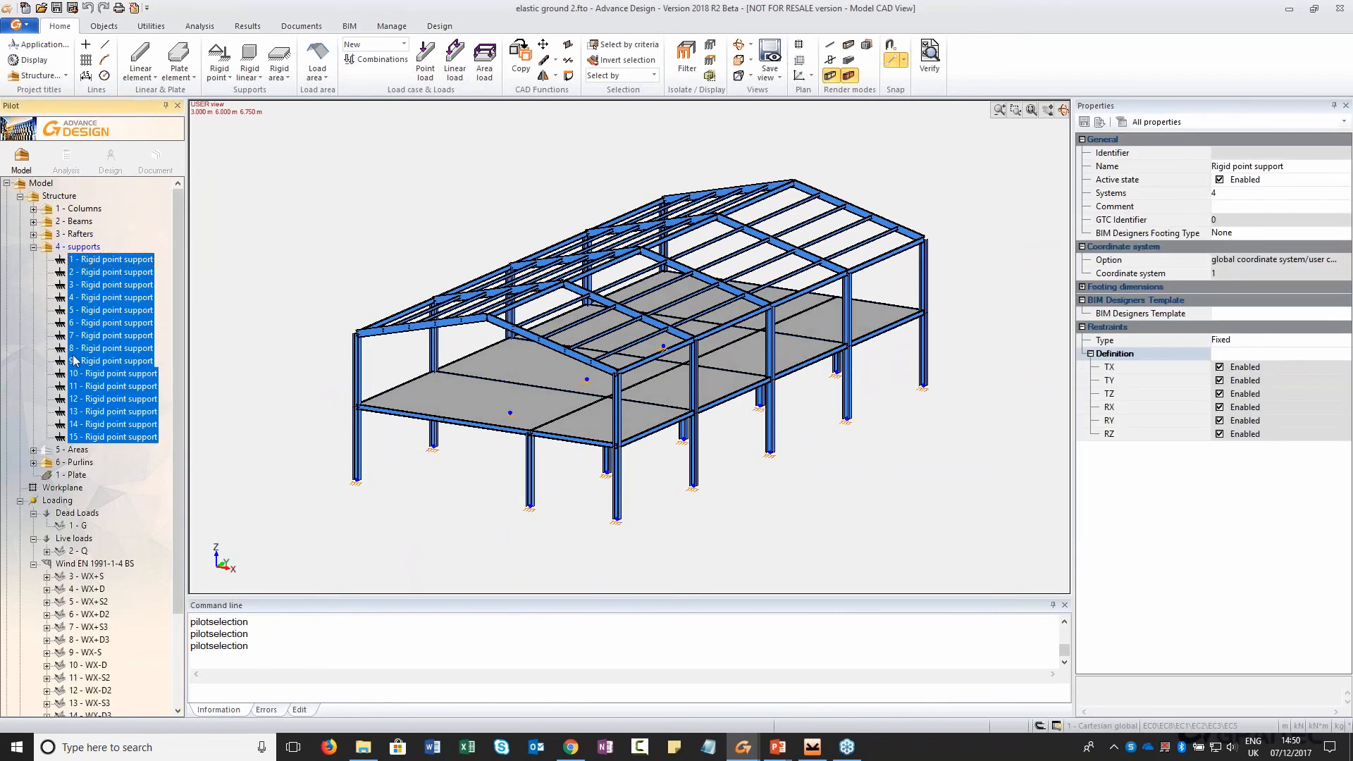
{"action": "left_click", "coordinate": [1259, 341]}
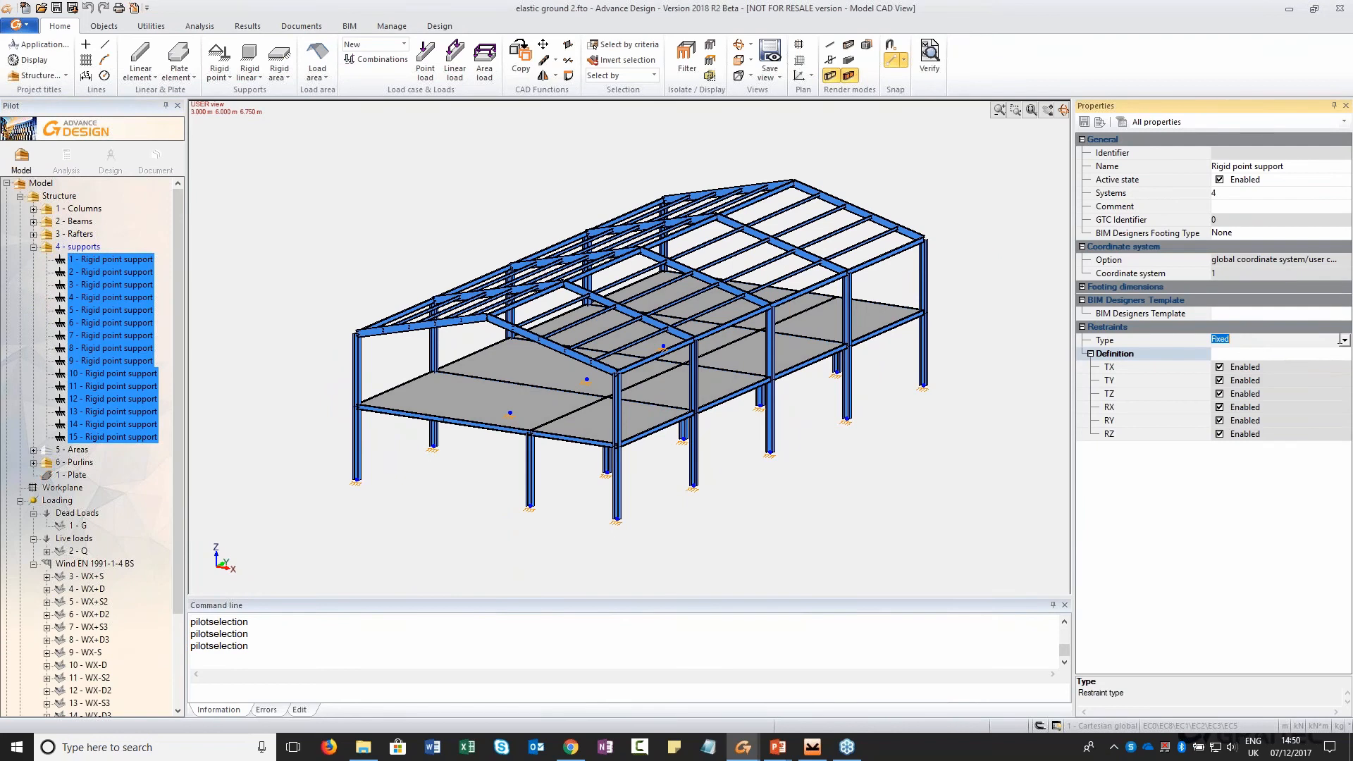
{"action": "left_click", "coordinate": [1259, 341]}
{"action": "left_click", "coordinate": [1234, 372]}
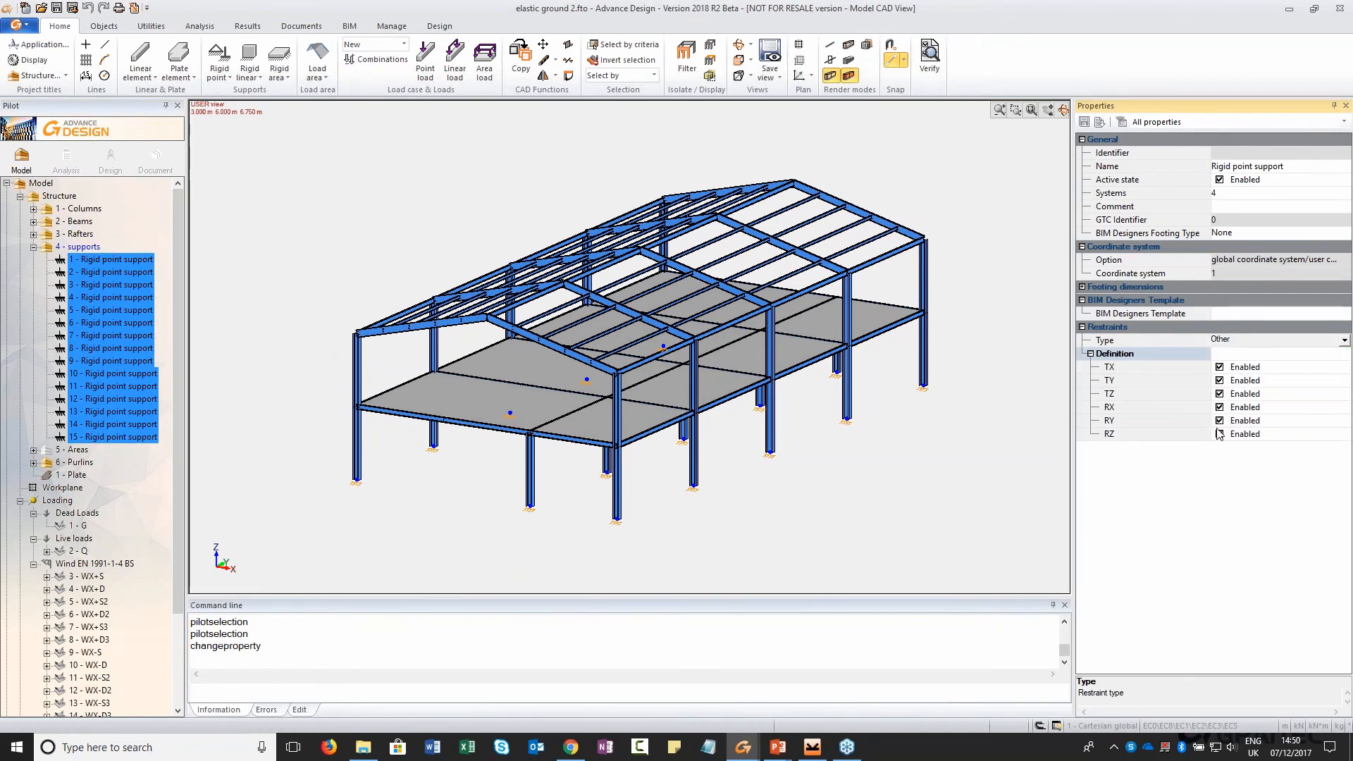
{"action": "left_click", "coordinate": [1222, 396]}
{"action": "left_click", "coordinate": [1219, 394]}
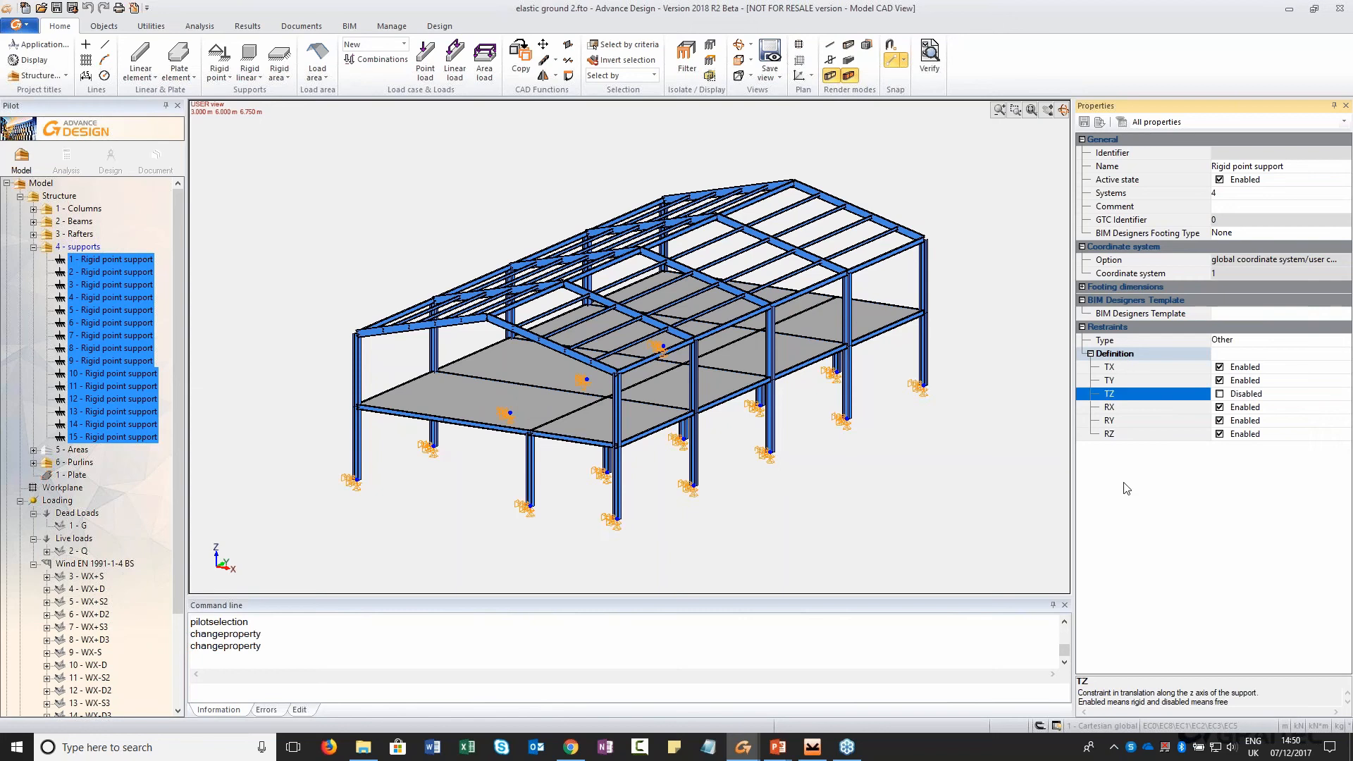
{"action": "left_click", "coordinate": [982, 467]}
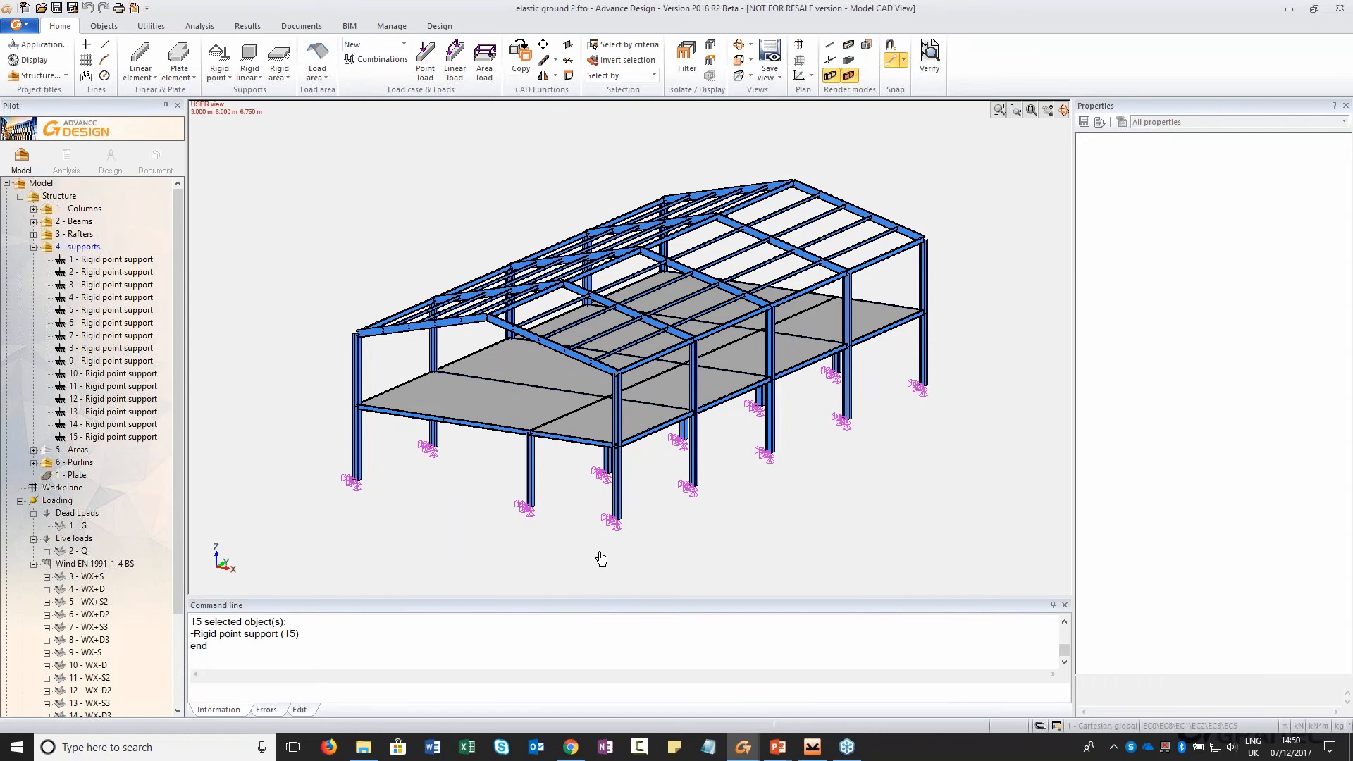
Start an elastic point support with a footing height h of 0.6 m and its vertical stiffness set to Auto
{"action": "left_click", "coordinate": [113, 260]}
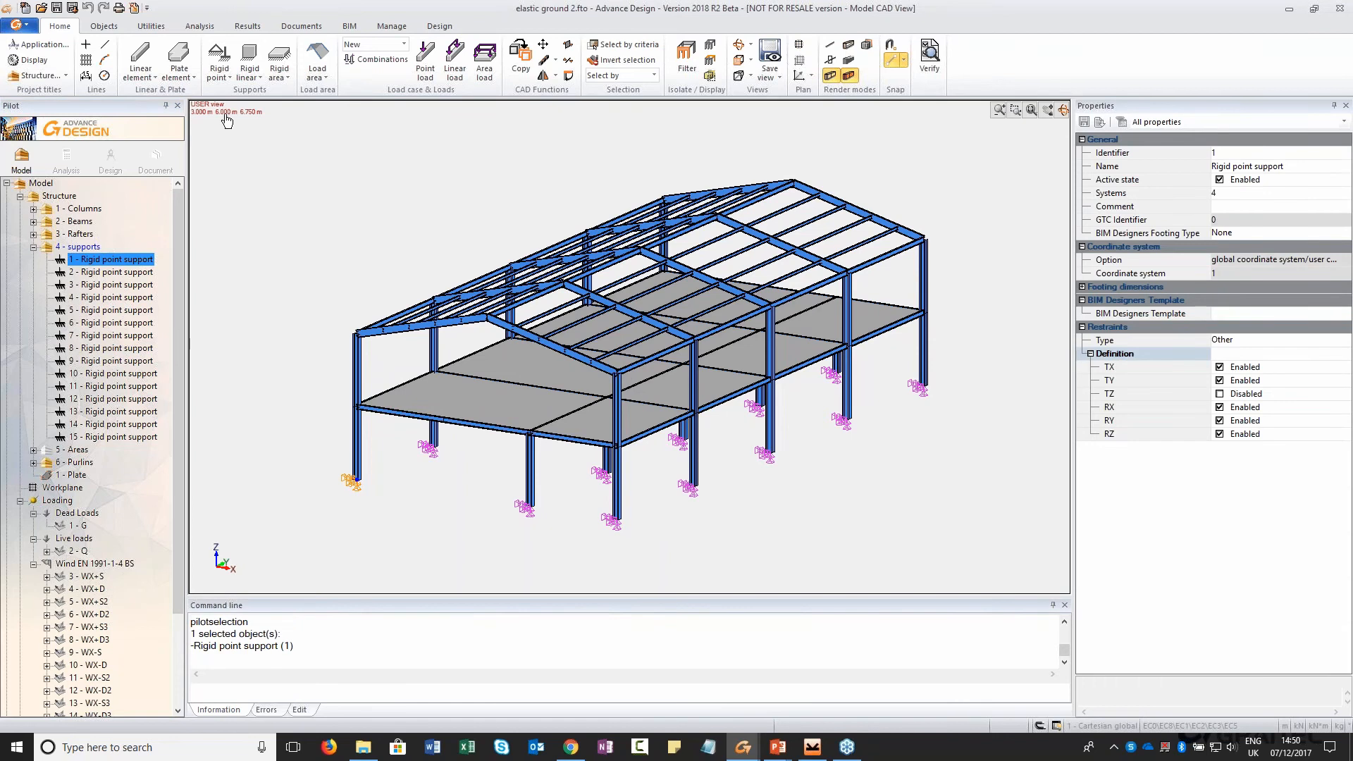
{"action": "left_click", "coordinate": [219, 64]}
{"action": "left_click", "coordinate": [232, 131]}
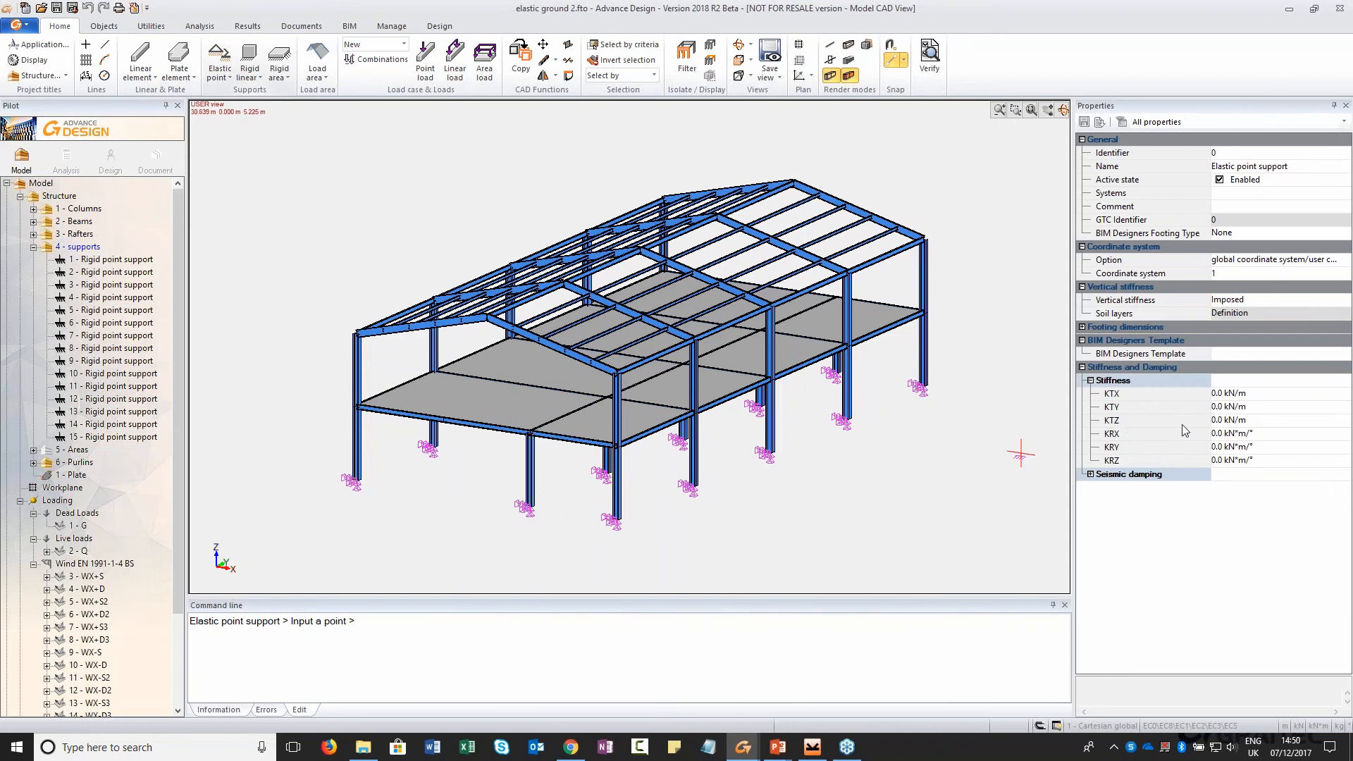
{"action": "left_click", "coordinate": [1083, 327]}
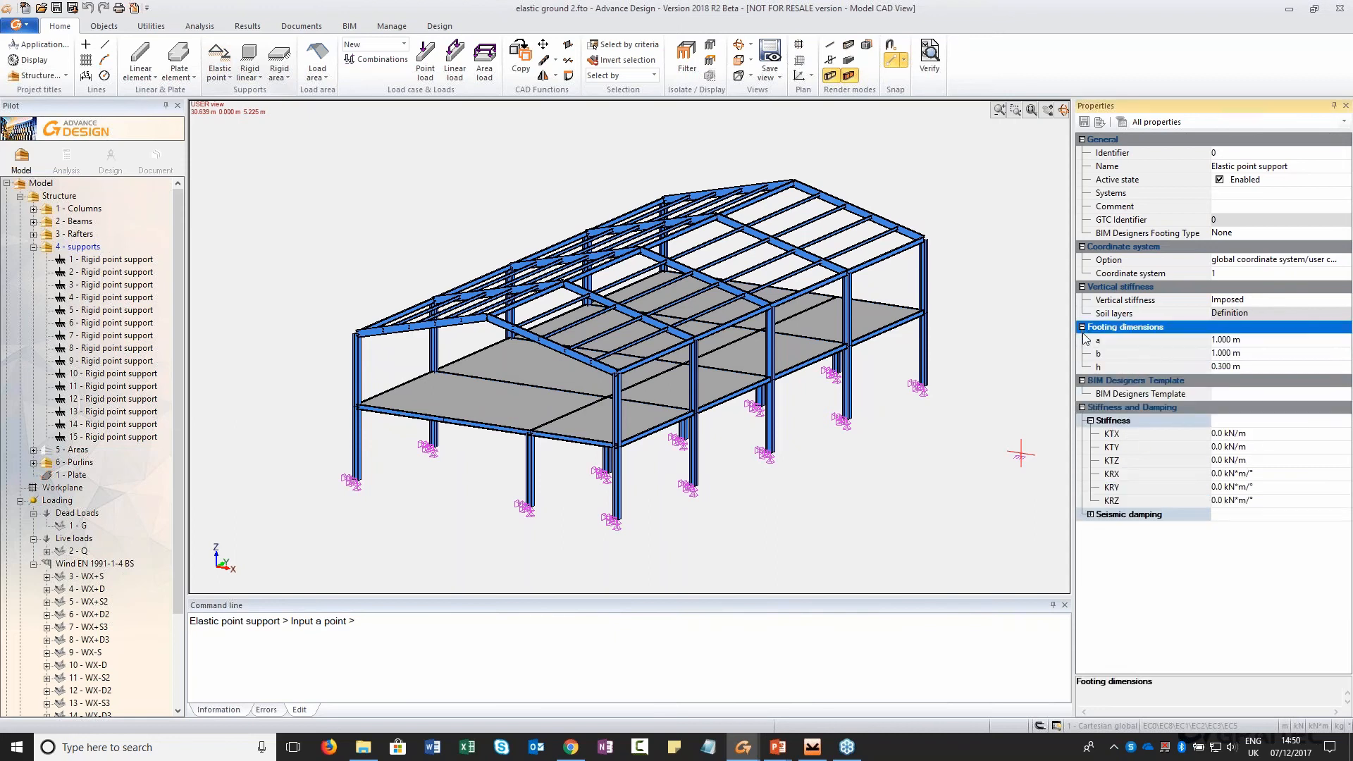
{"action": "left_click", "coordinate": [1245, 365]}
{"action": "type", "text": "0."}
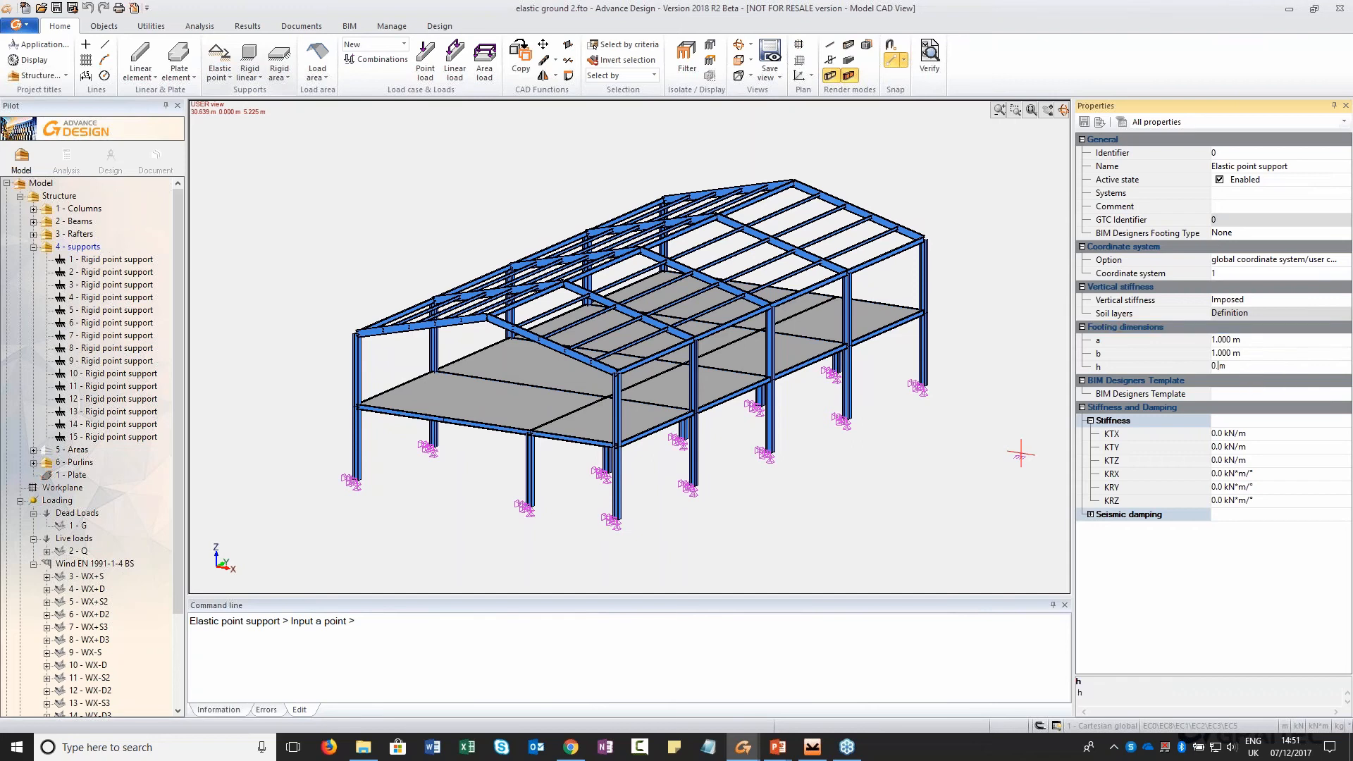
{"action": "left_click", "coordinate": [1239, 340]}
{"action": "left_click", "coordinate": [1224, 301]}
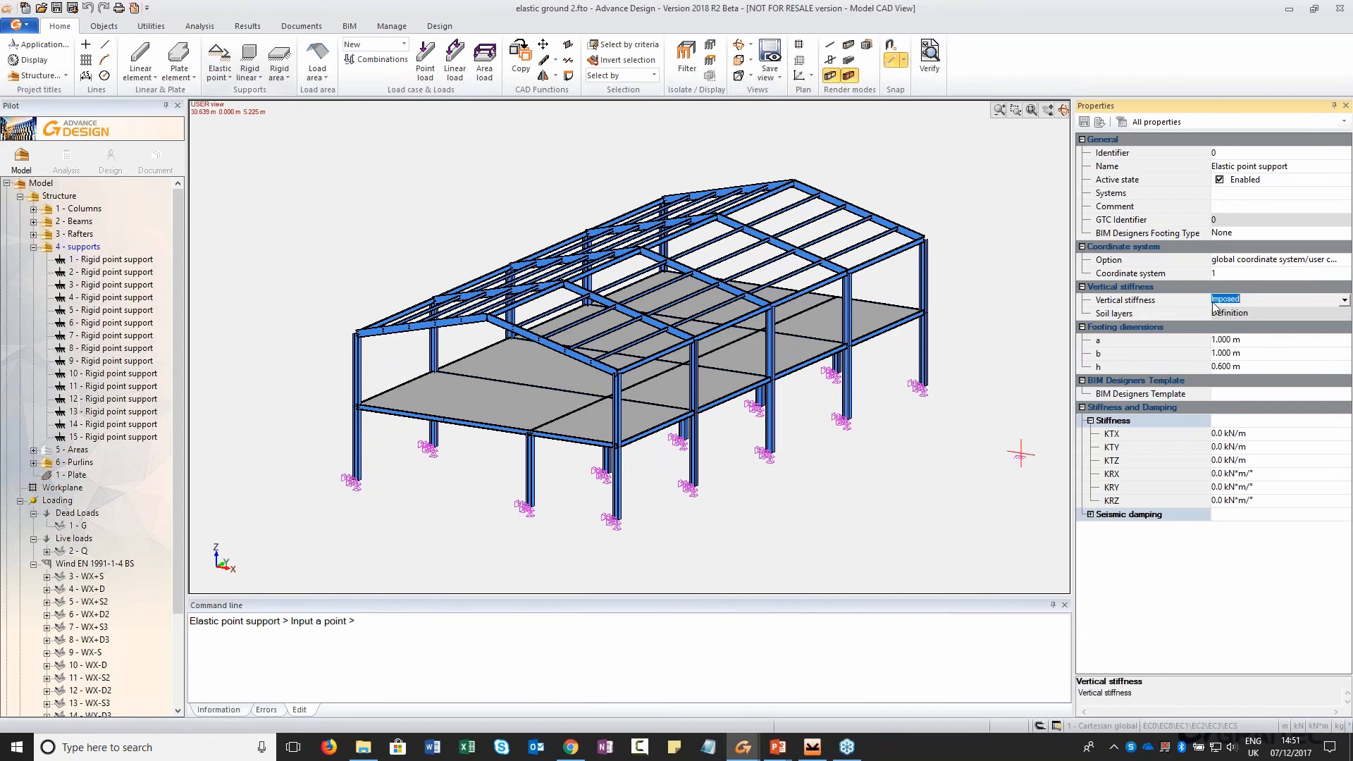
{"action": "left_click", "coordinate": [1342, 301]}
{"action": "left_click", "coordinate": [1269, 312]}
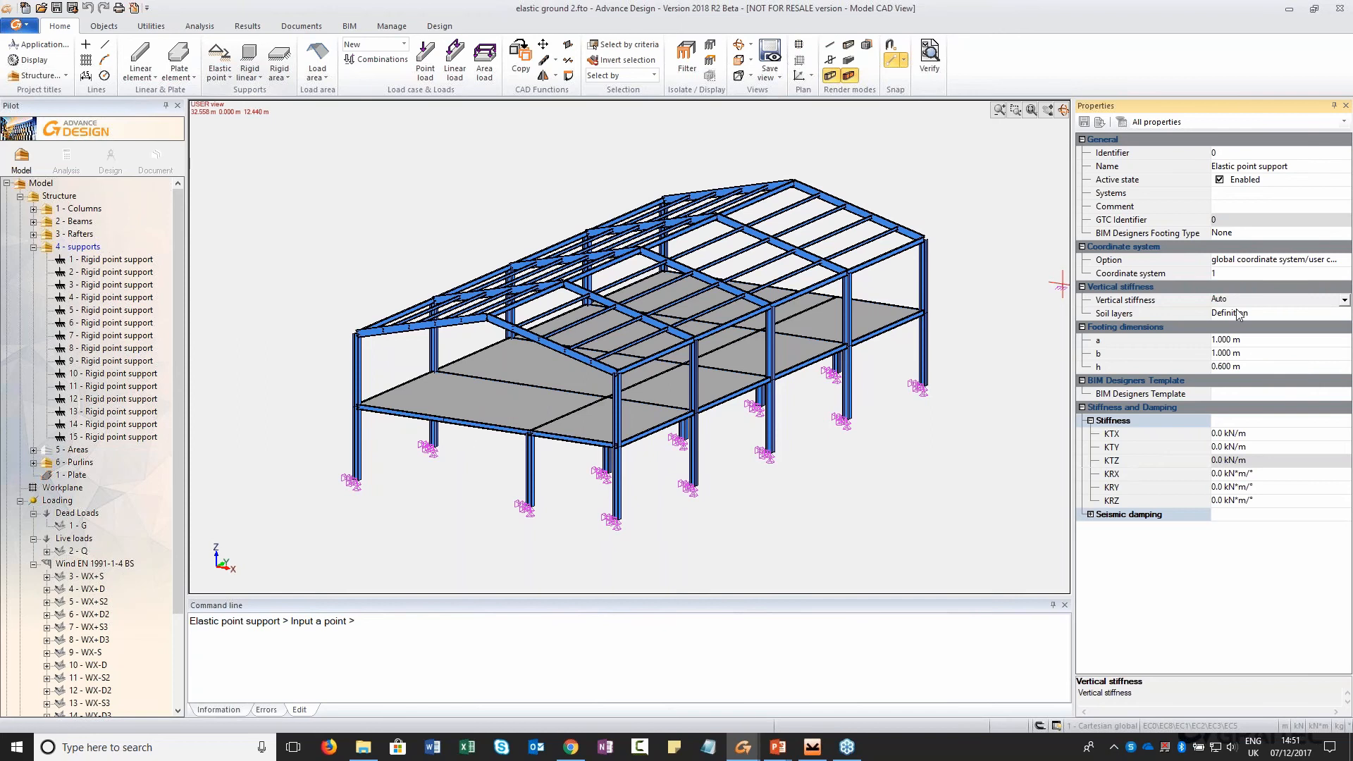
Add a 2 m thick Clay (soft) layer to the elastic support's soil layers
{"action": "left_click", "coordinate": [1216, 317]}
{"action": "left_click", "coordinate": [1218, 315]}
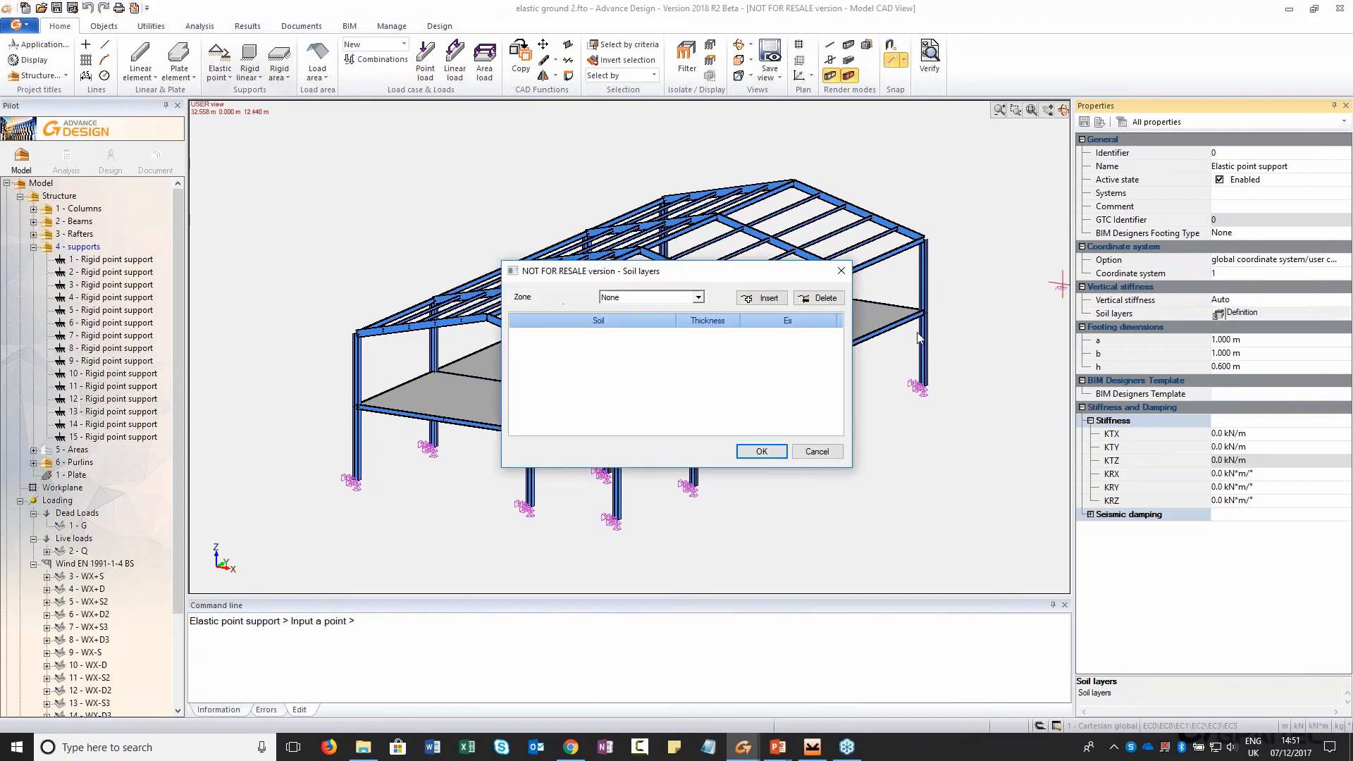
{"action": "left_click_drag", "start_coordinate": [755, 276], "coordinate": [855, 229]}
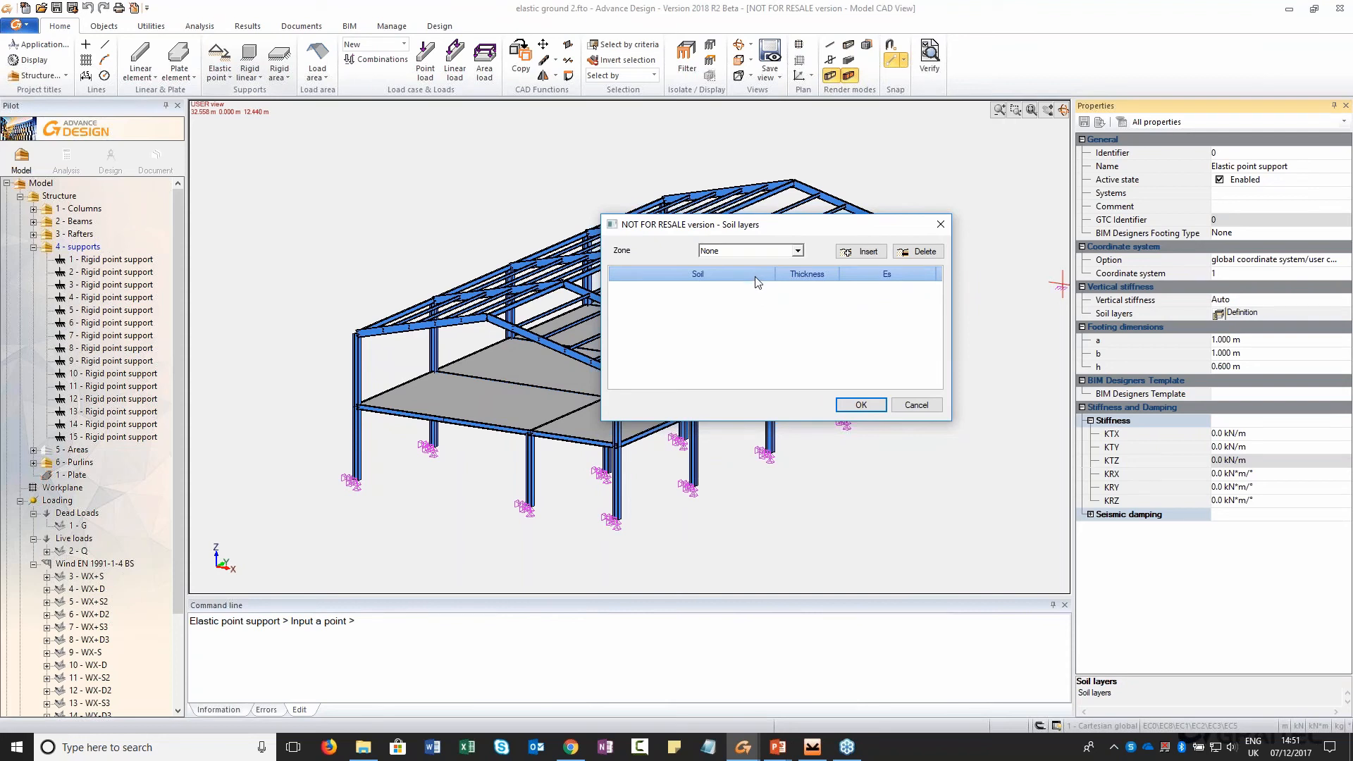
{"action": "left_click", "coordinate": [767, 252]}
{"action": "left_click", "coordinate": [764, 251]}
{"action": "left_click", "coordinate": [865, 254]}
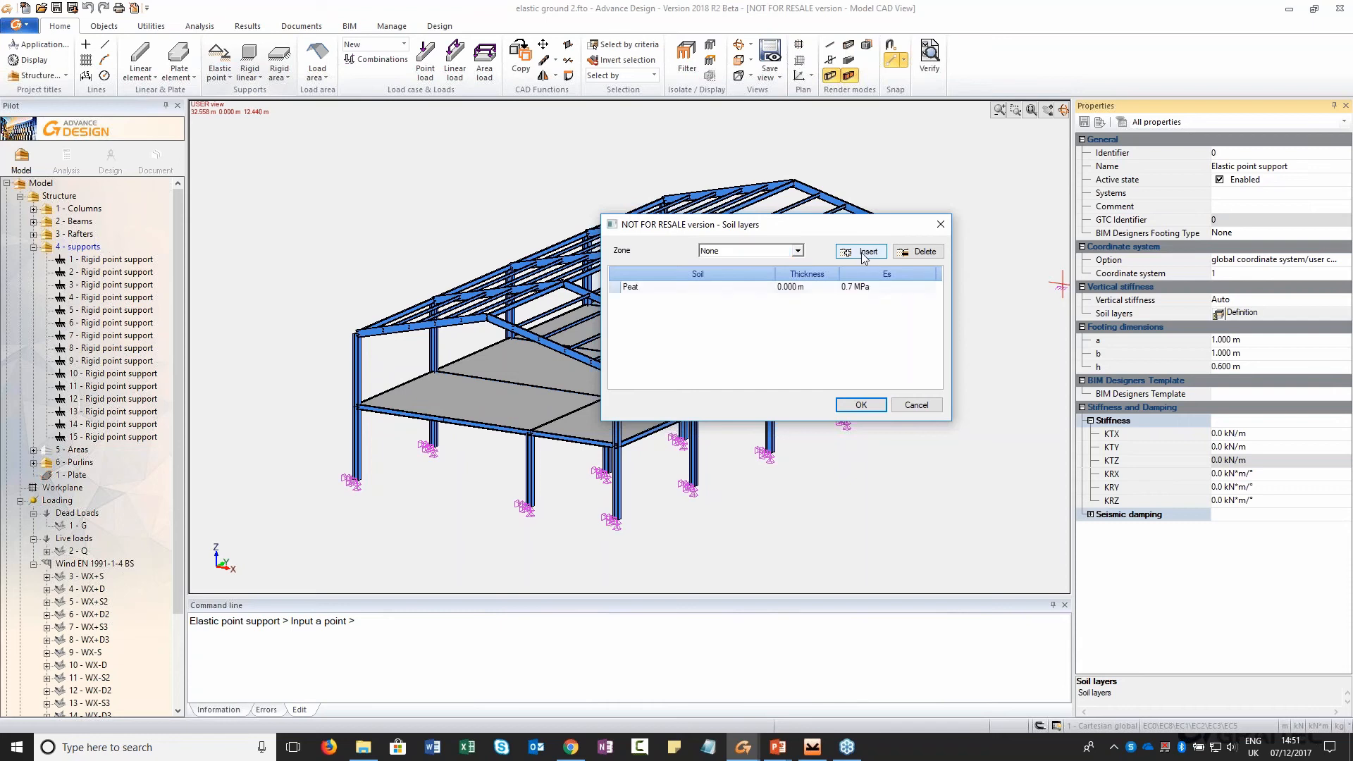
{"action": "left_click", "coordinate": [746, 289]}
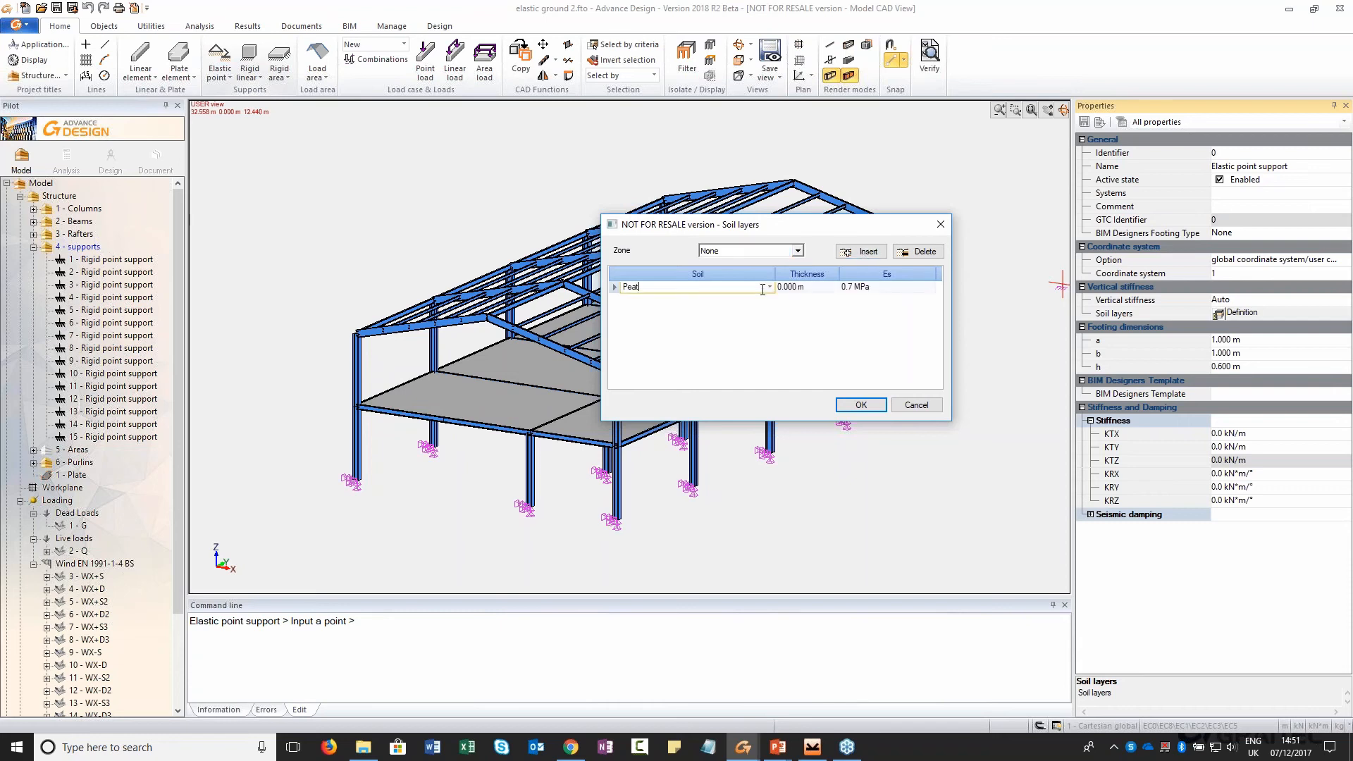
{"action": "left_click", "coordinate": [767, 287]}
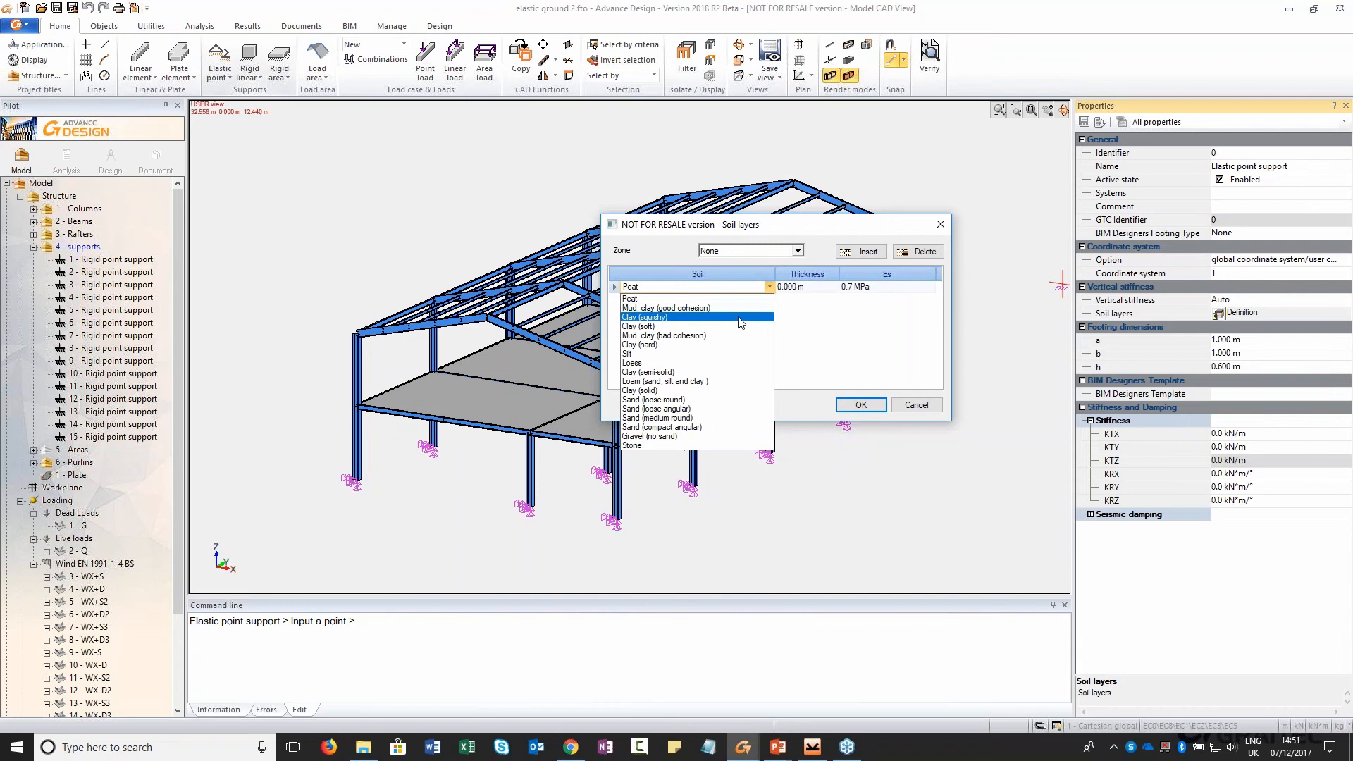
{"action": "left_click", "coordinate": [733, 327]}
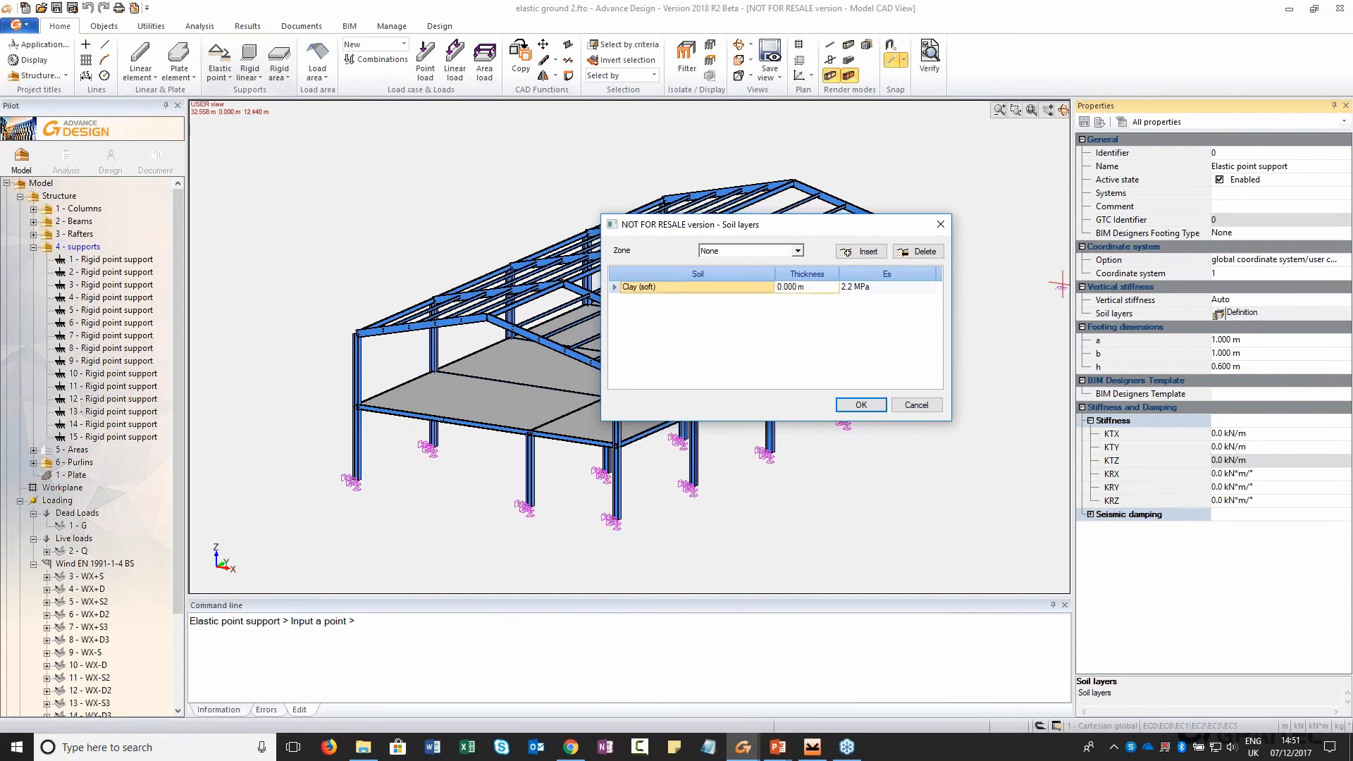
{"action": "left_click", "coordinate": [816, 287]}
{"action": "type", "text": "2"}
Add a second soil layer of Sand (medium round), 5 m thick, and apply the soil definition
{"action": "left_click", "coordinate": [868, 252]}
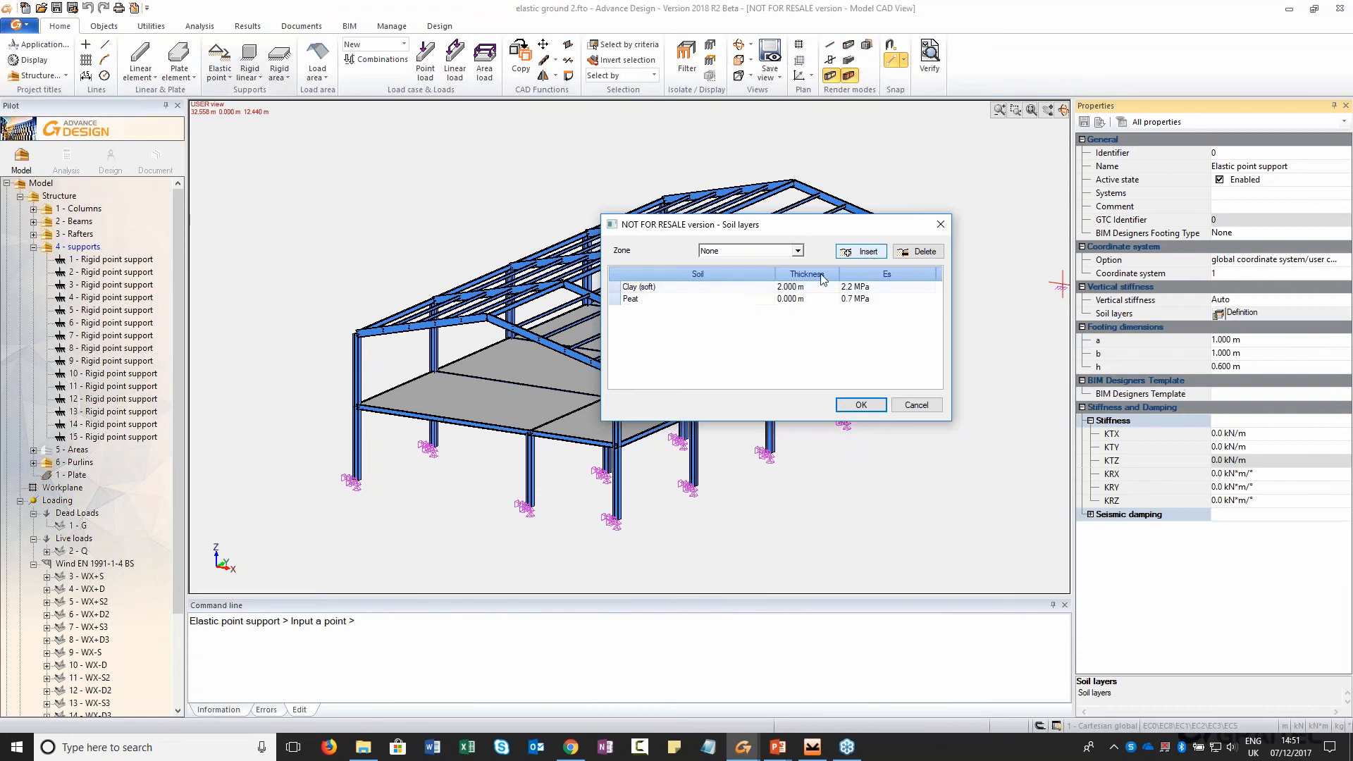
{"action": "left_click", "coordinate": [689, 299]}
{"action": "left_click", "coordinate": [770, 298]}
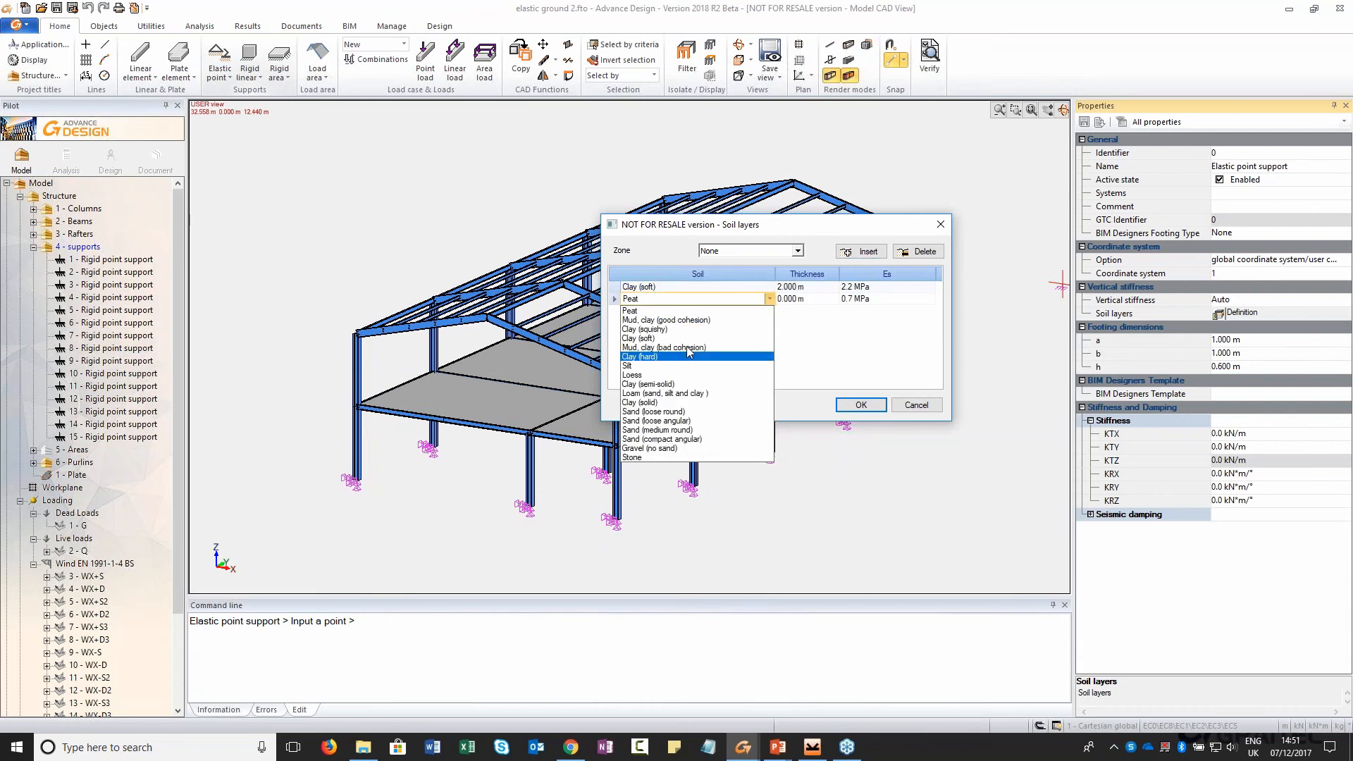
{"action": "left_click", "coordinate": [690, 430]}
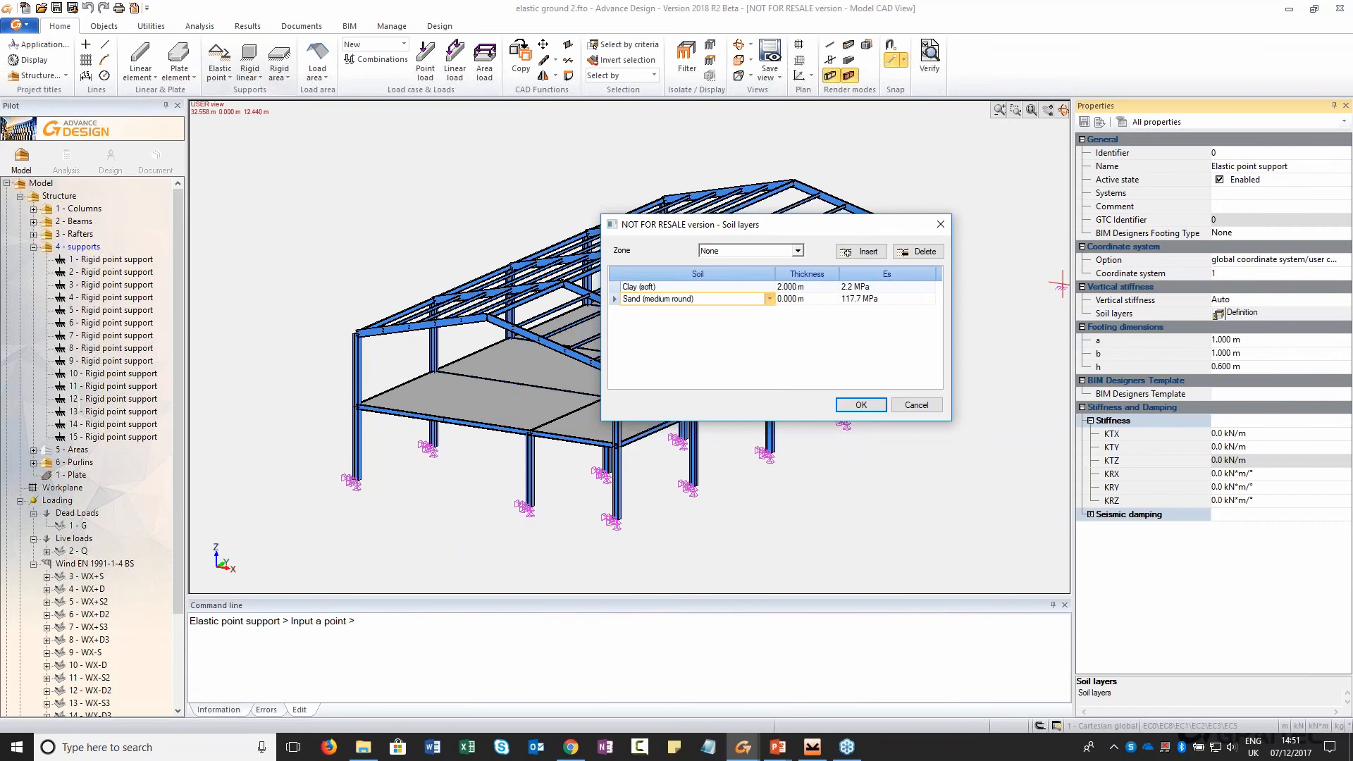
{"action": "left_click", "coordinate": [810, 299]}
{"action": "left_click_drag", "start_coordinate": [812, 301], "coordinate": [770, 296]}
{"action": "type", "text": "5"}
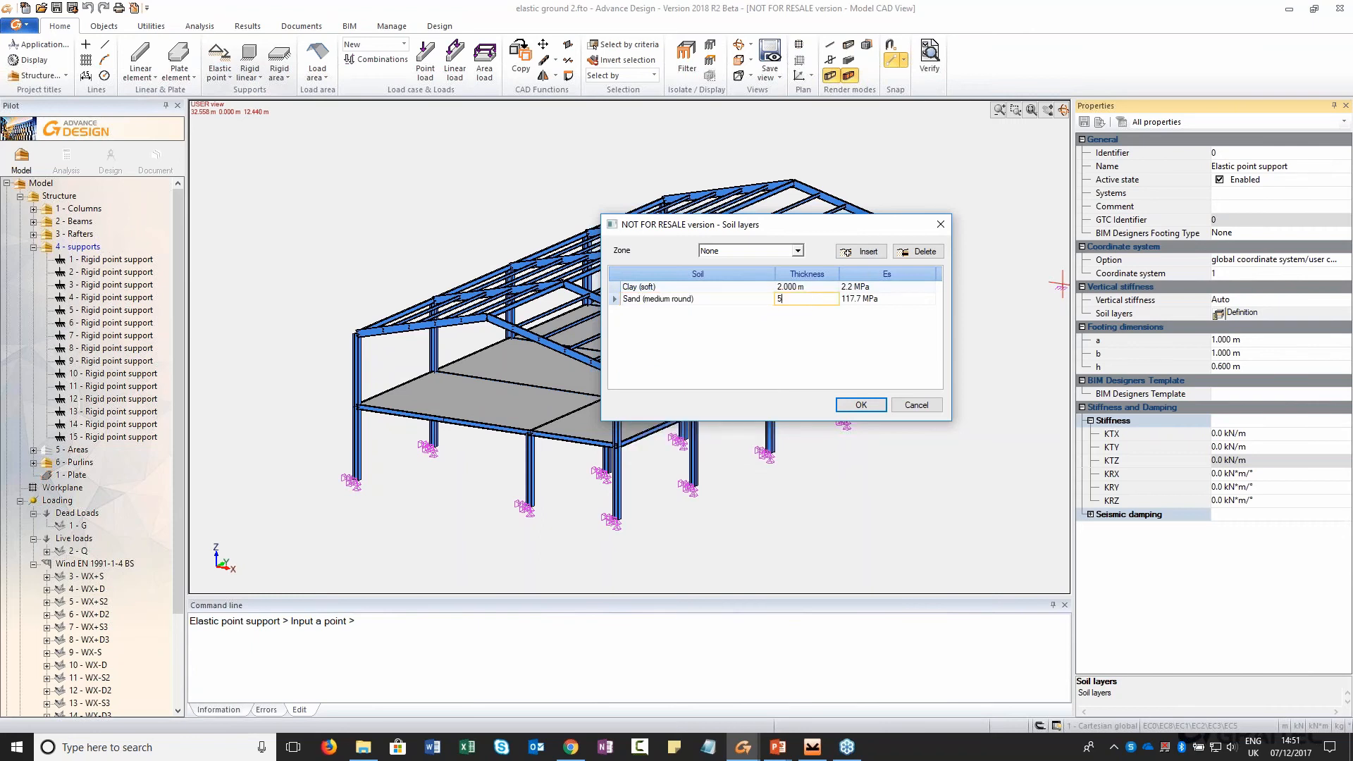
{"action": "left_click", "coordinate": [885, 308]}
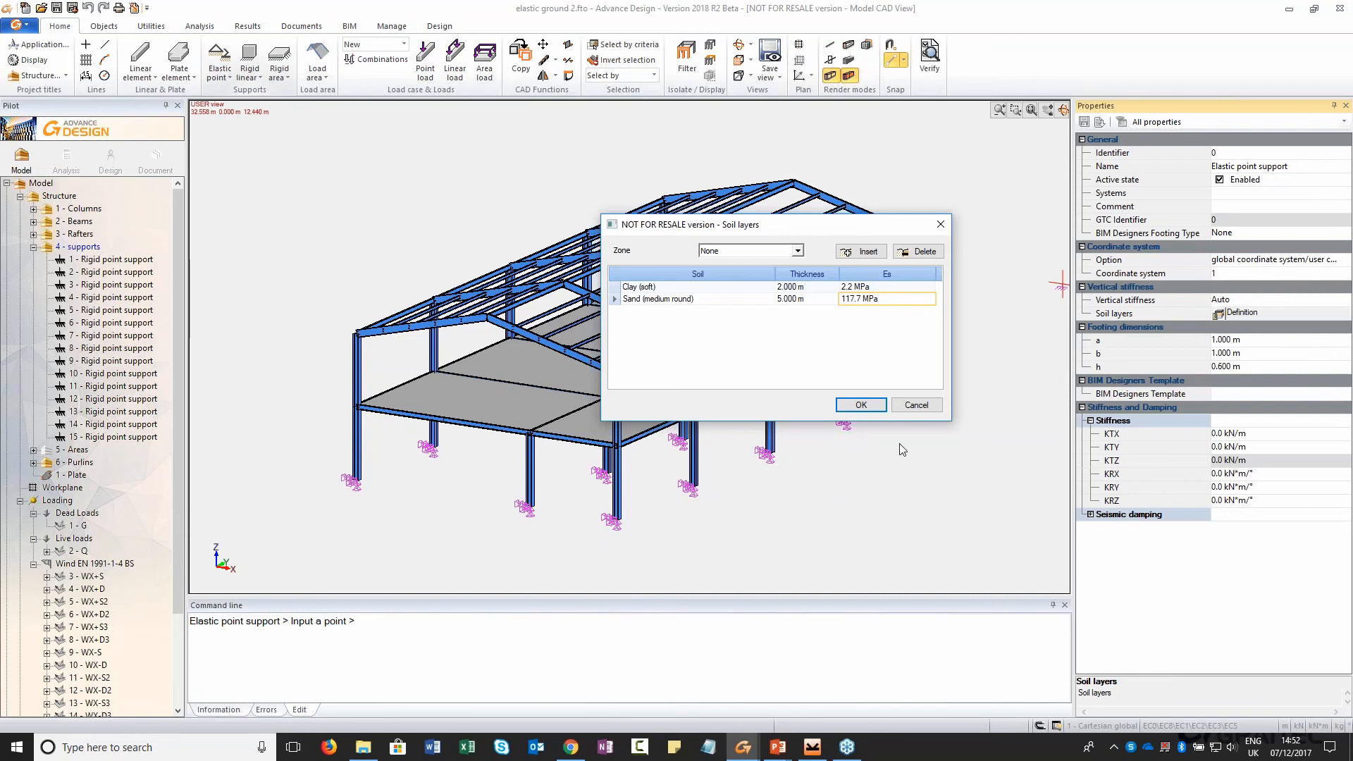
{"action": "left_click", "coordinate": [861, 404]}
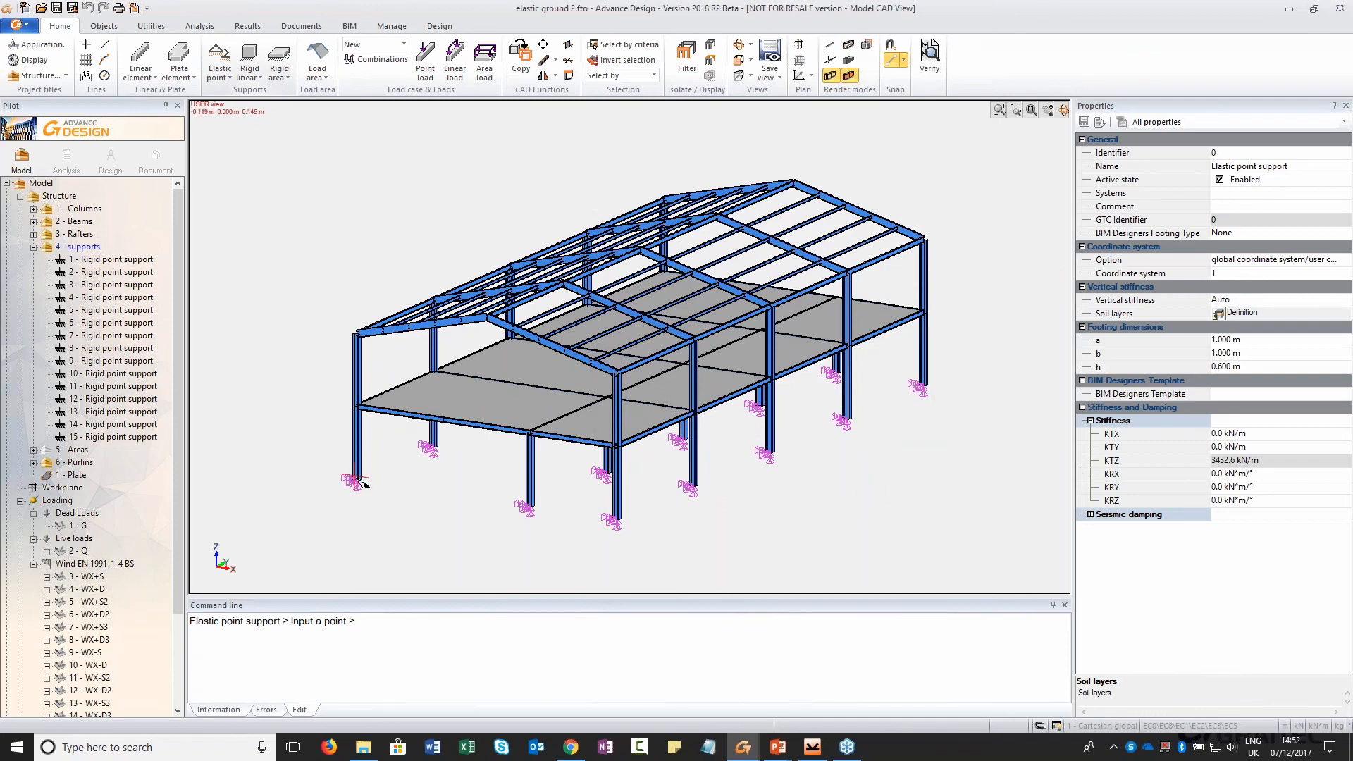
Enable point snapping and place elastic supports at the three column bases of the front frame and the three of the second frame
{"action": "left_click", "coordinate": [1039, 729]}
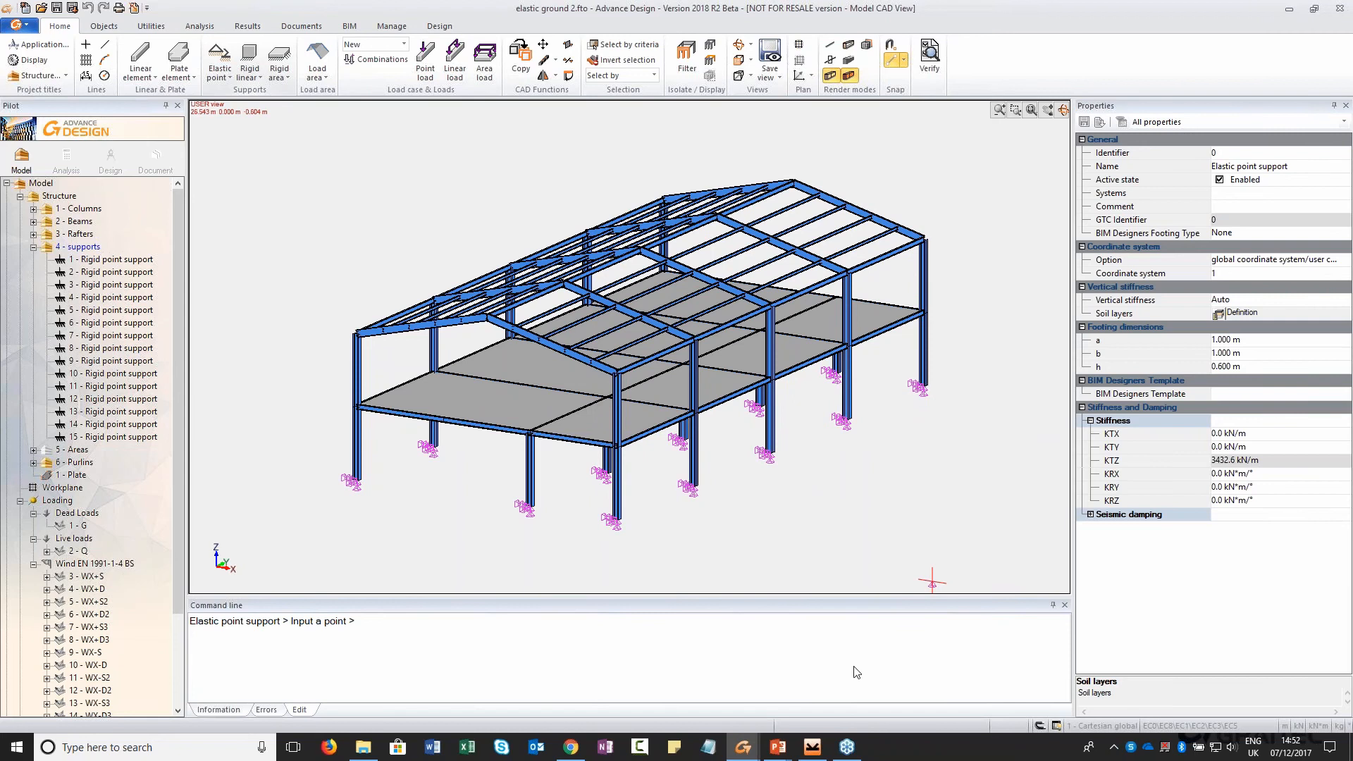
{"action": "left_click", "coordinate": [353, 482]}
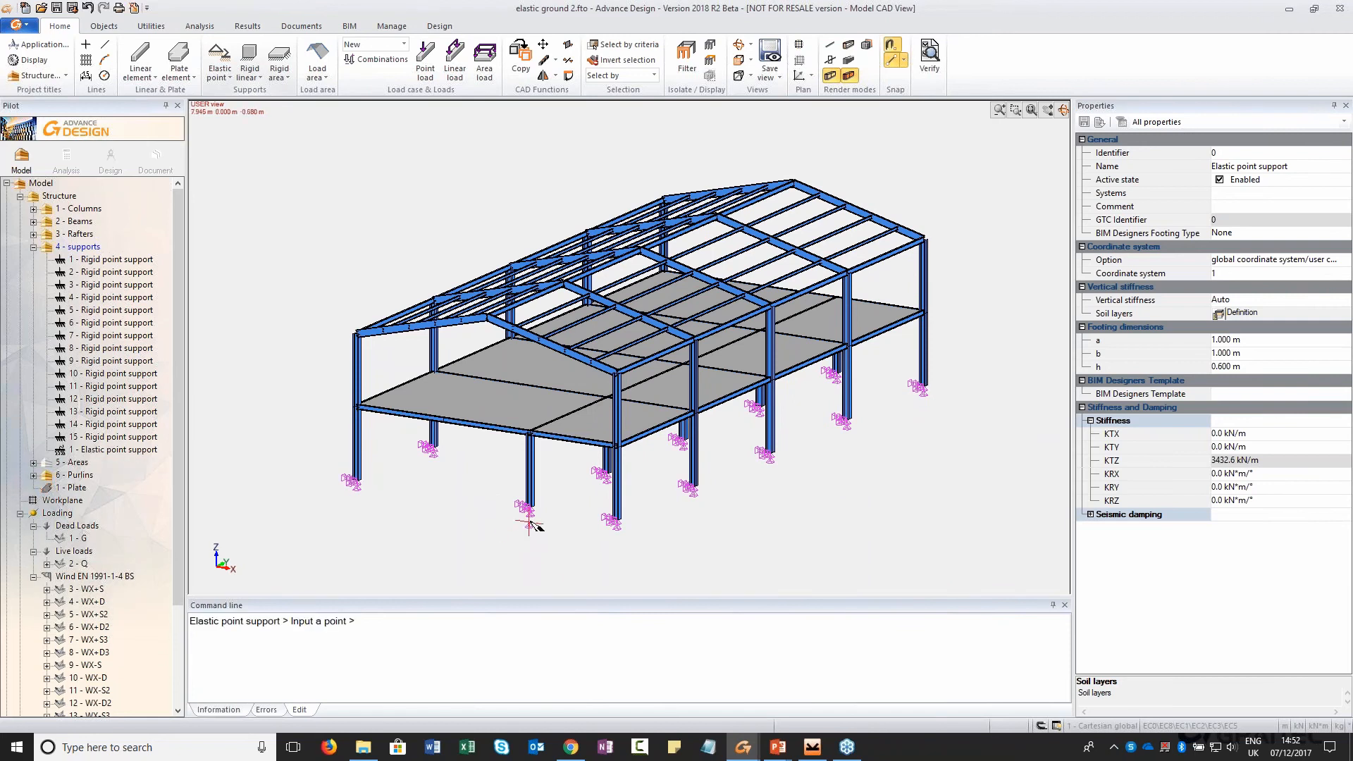
{"action": "left_click", "coordinate": [525, 507]}
{"action": "left_click", "coordinate": [609, 521]}
{"action": "left_click", "coordinate": [700, 499]}
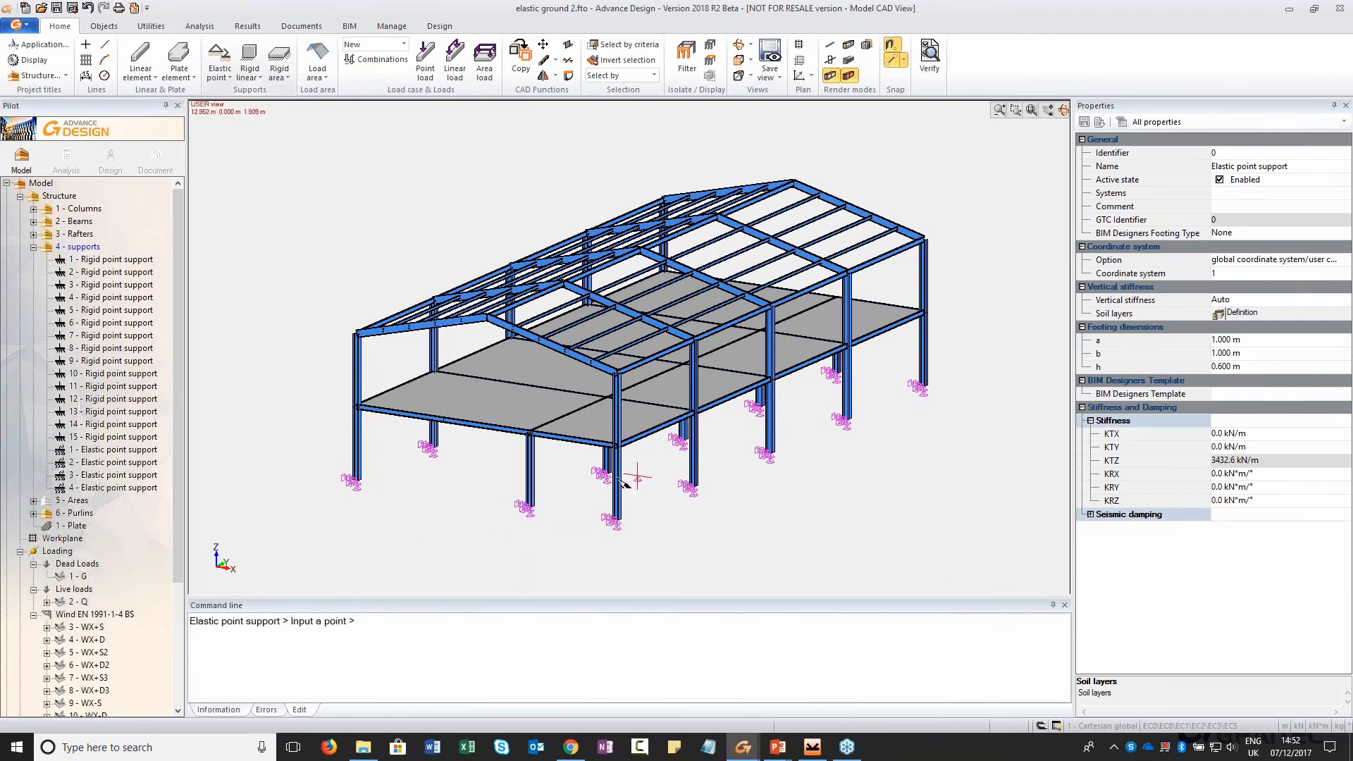
{"action": "left_click", "coordinate": [599, 473]}
{"action": "left_click", "coordinate": [432, 446]}
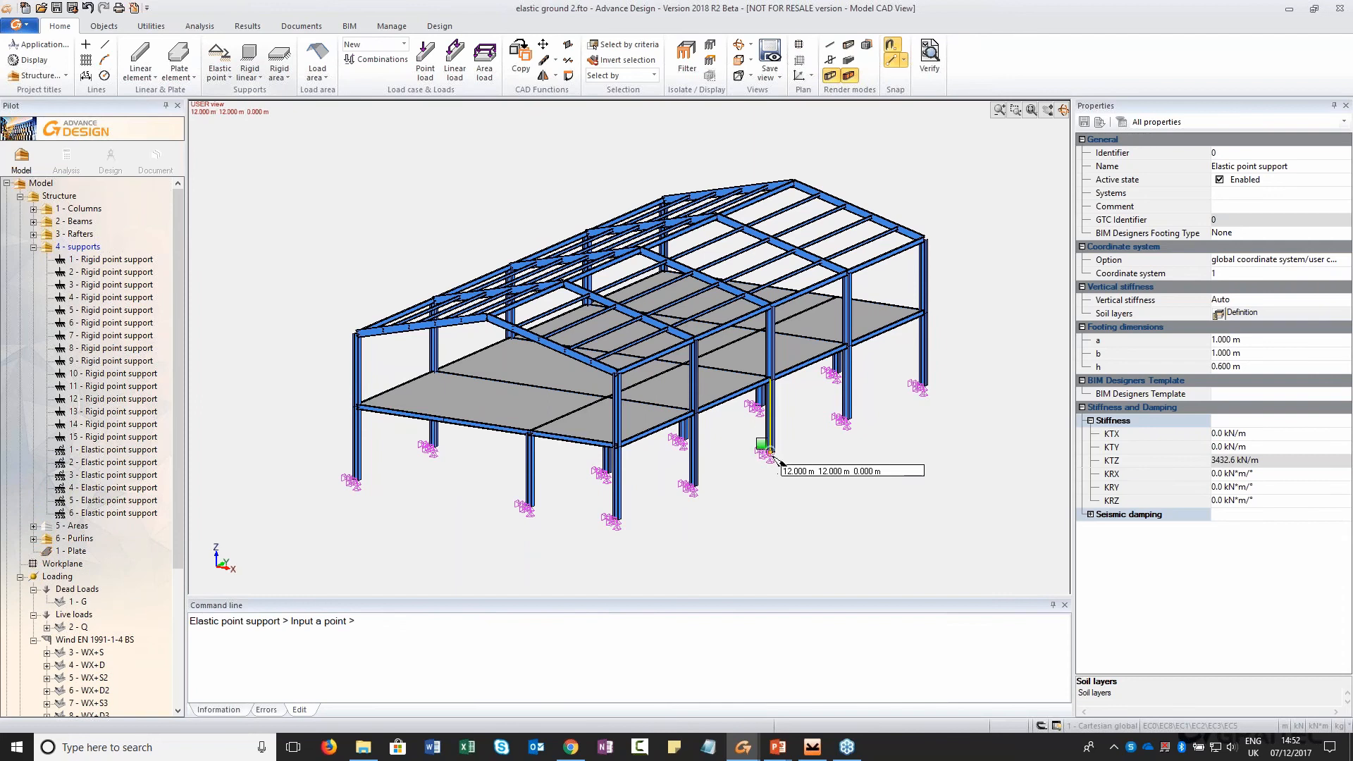
Place elastic supports at the central and near-side column bases of the third, fourth and fifth frames
{"action": "left_click", "coordinate": [764, 455]}
{"action": "left_click", "coordinate": [680, 443]}
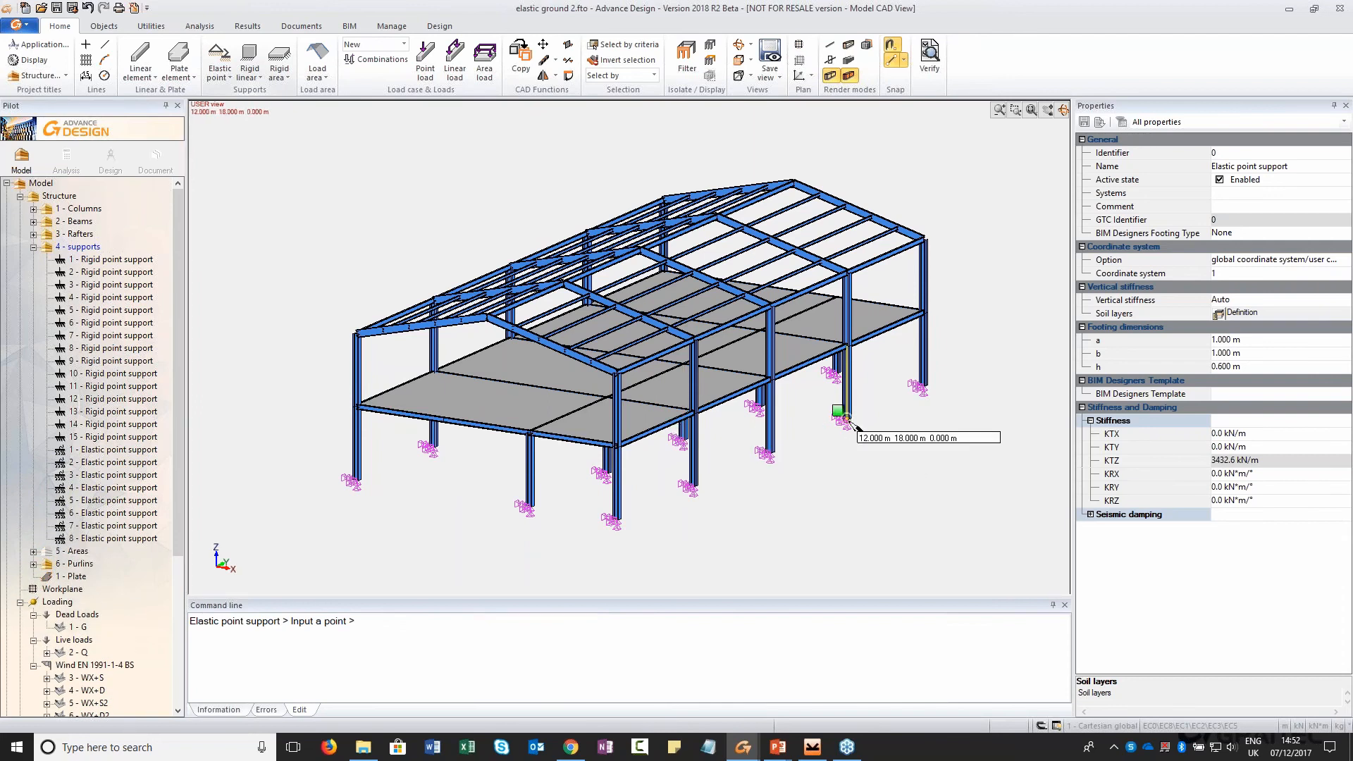
{"action": "left_click", "coordinate": [838, 366]}
{"action": "left_click", "coordinate": [767, 409]}
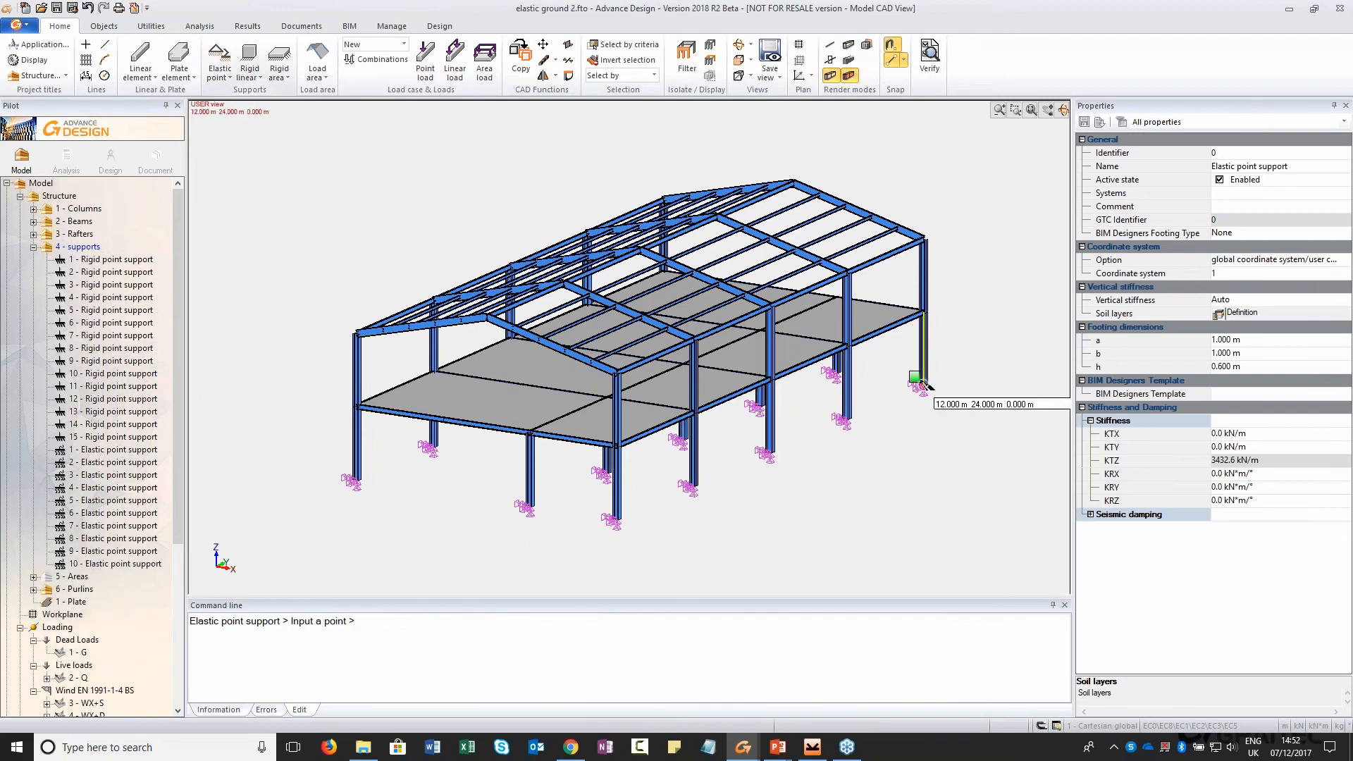
{"action": "left_click", "coordinate": [923, 384]}
{"action": "left_click", "coordinate": [843, 378]}
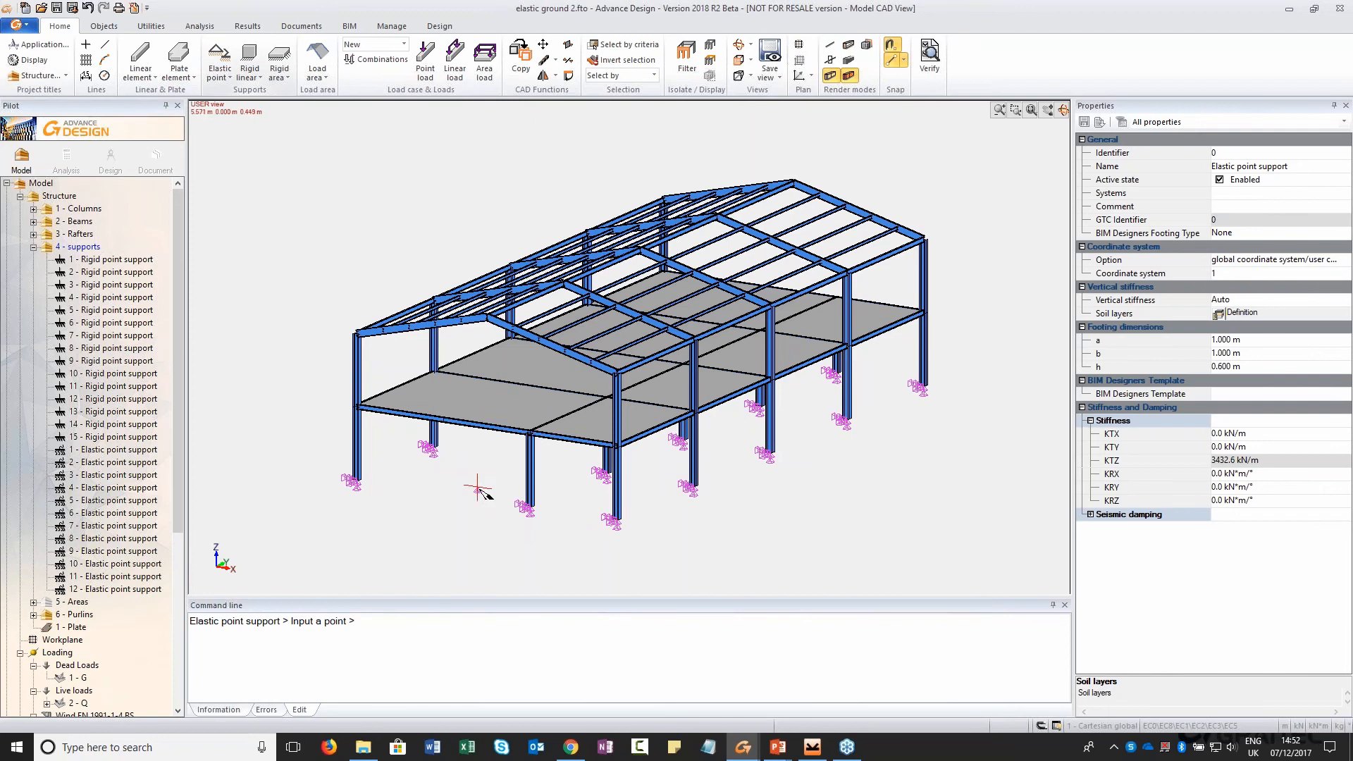
Place elastic supports at the three remaining column bases on the building's opposite long side and end the placement
{"action": "middle_click_drag", "start_coordinate": [479, 490], "coordinate": [564, 486], "text": "shift"}
{"action": "left_click", "coordinate": [538, 466]}
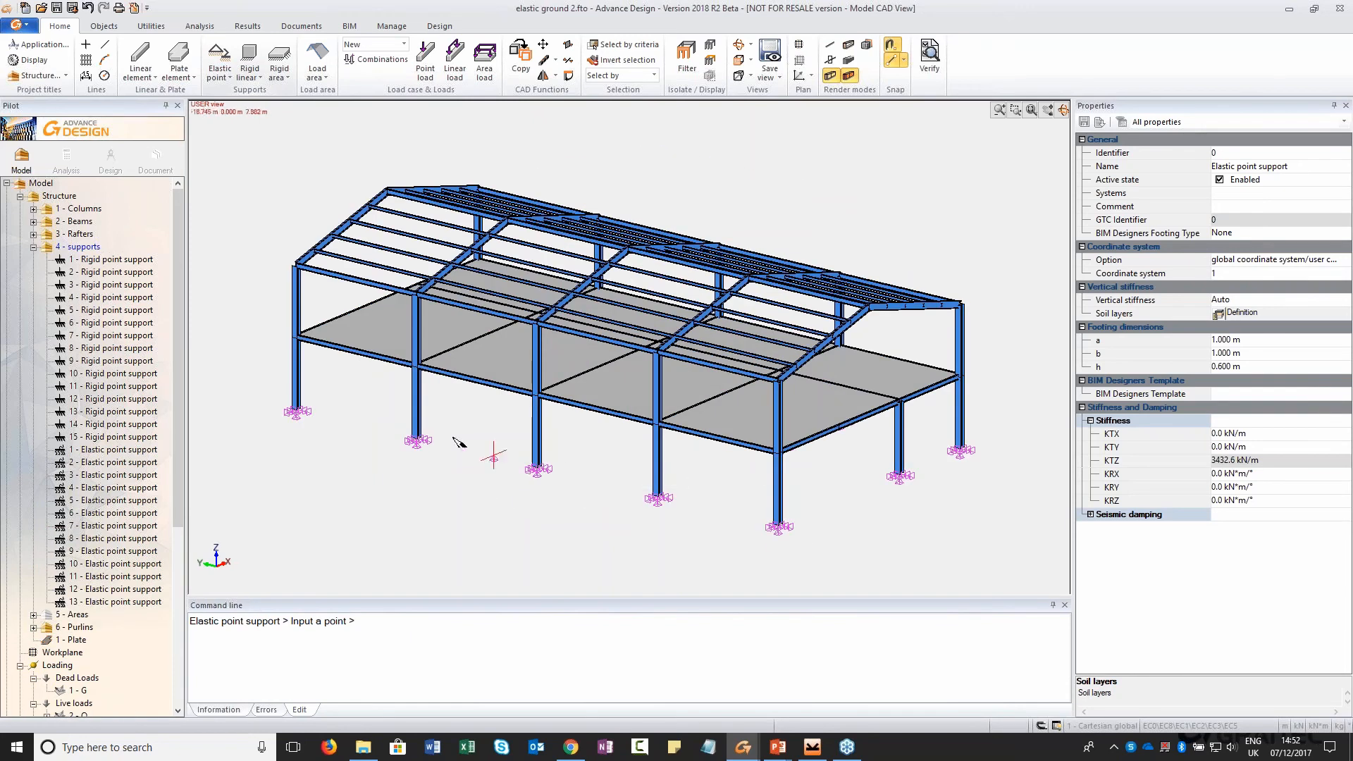
{"action": "left_click", "coordinate": [418, 438]}
{"action": "left_click", "coordinate": [297, 412]}
{"action": "key", "text": "Escape"}
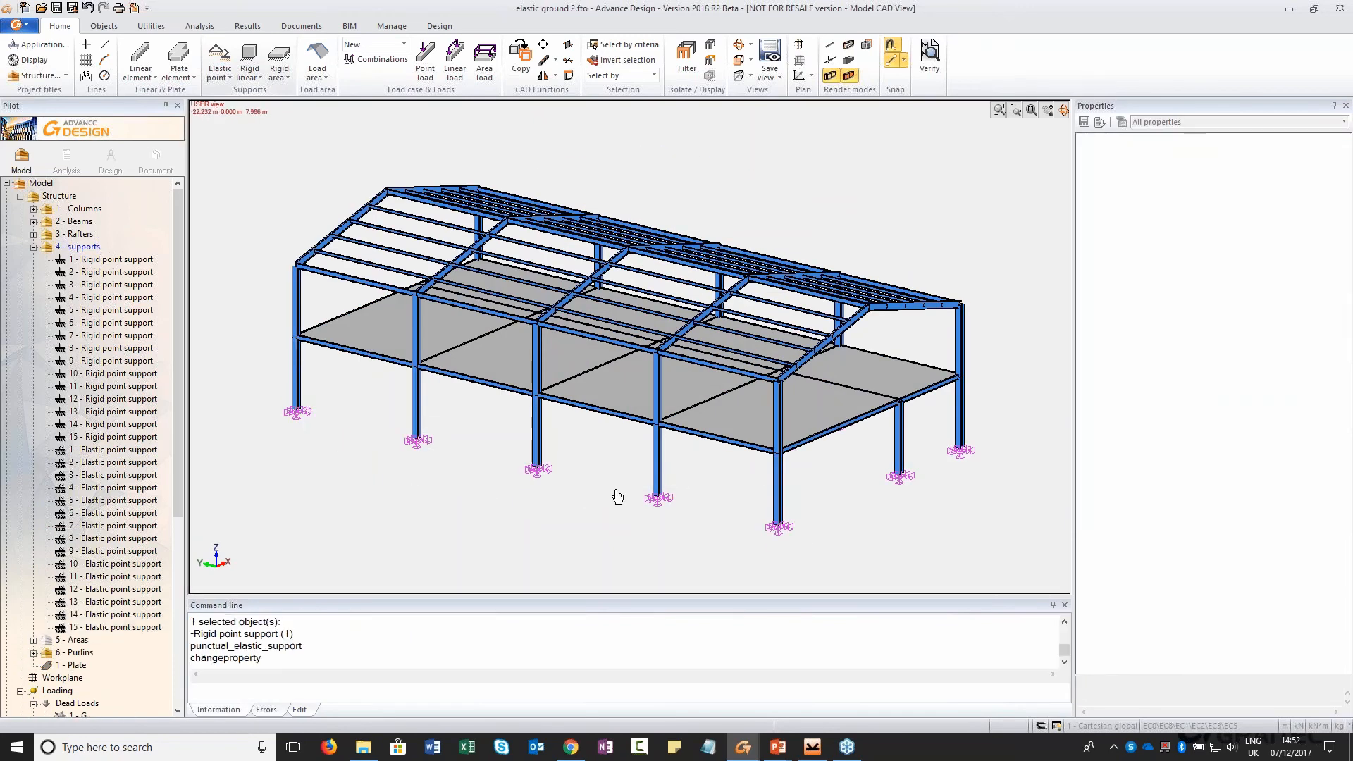
Collapse the supports group and display the live loads to examine the loaded structure above its supports from several angles
{"action": "middle_click_drag", "start_coordinate": [617, 496], "coordinate": [326, 483], "text": "shift"}
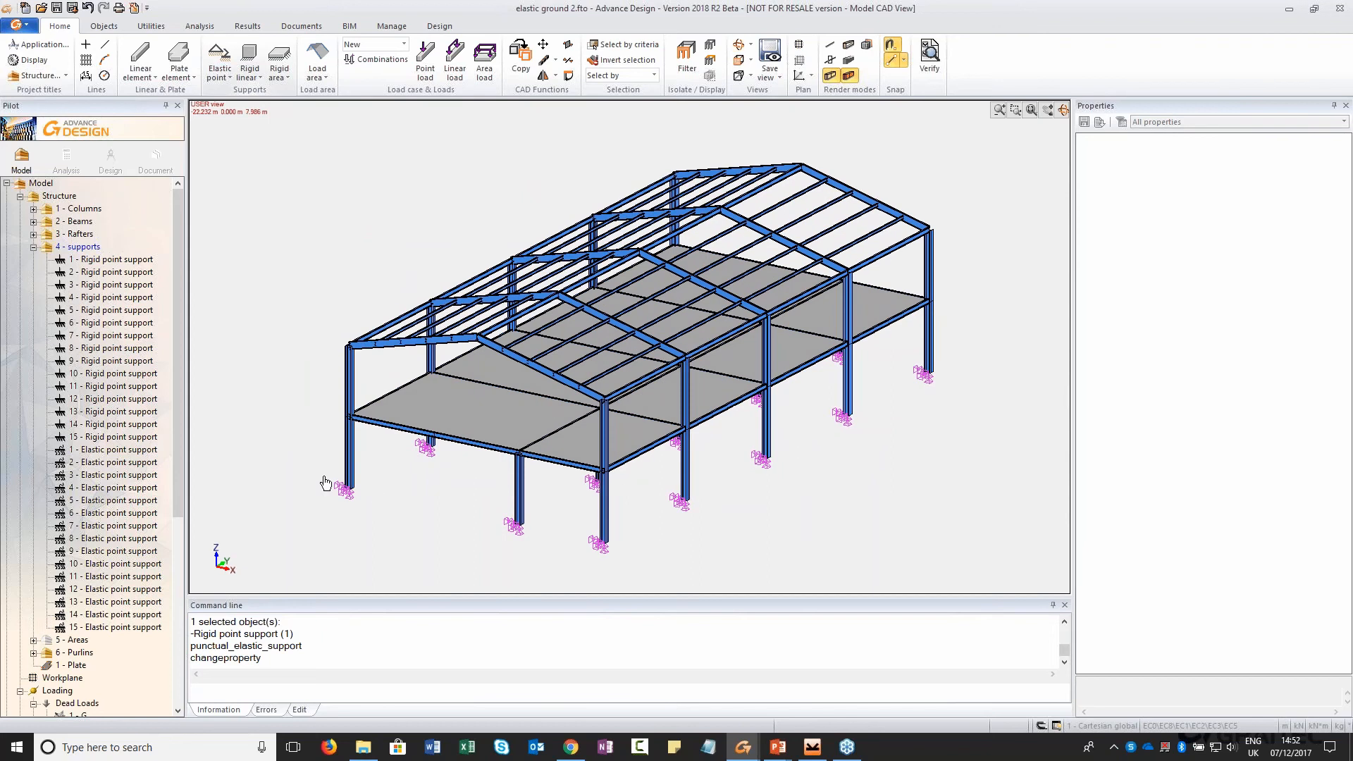
{"action": "left_click", "coordinate": [34, 248]}
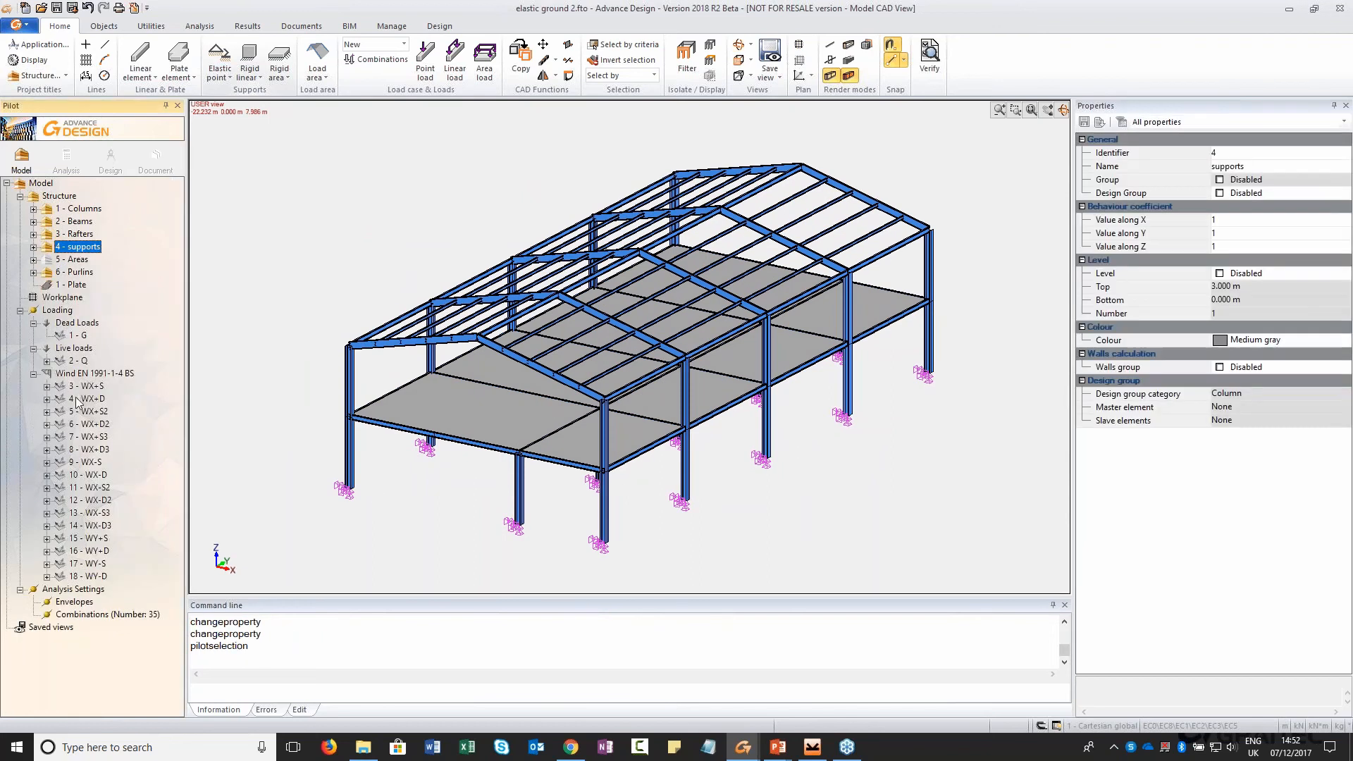
{"action": "left_click", "coordinate": [76, 349]}
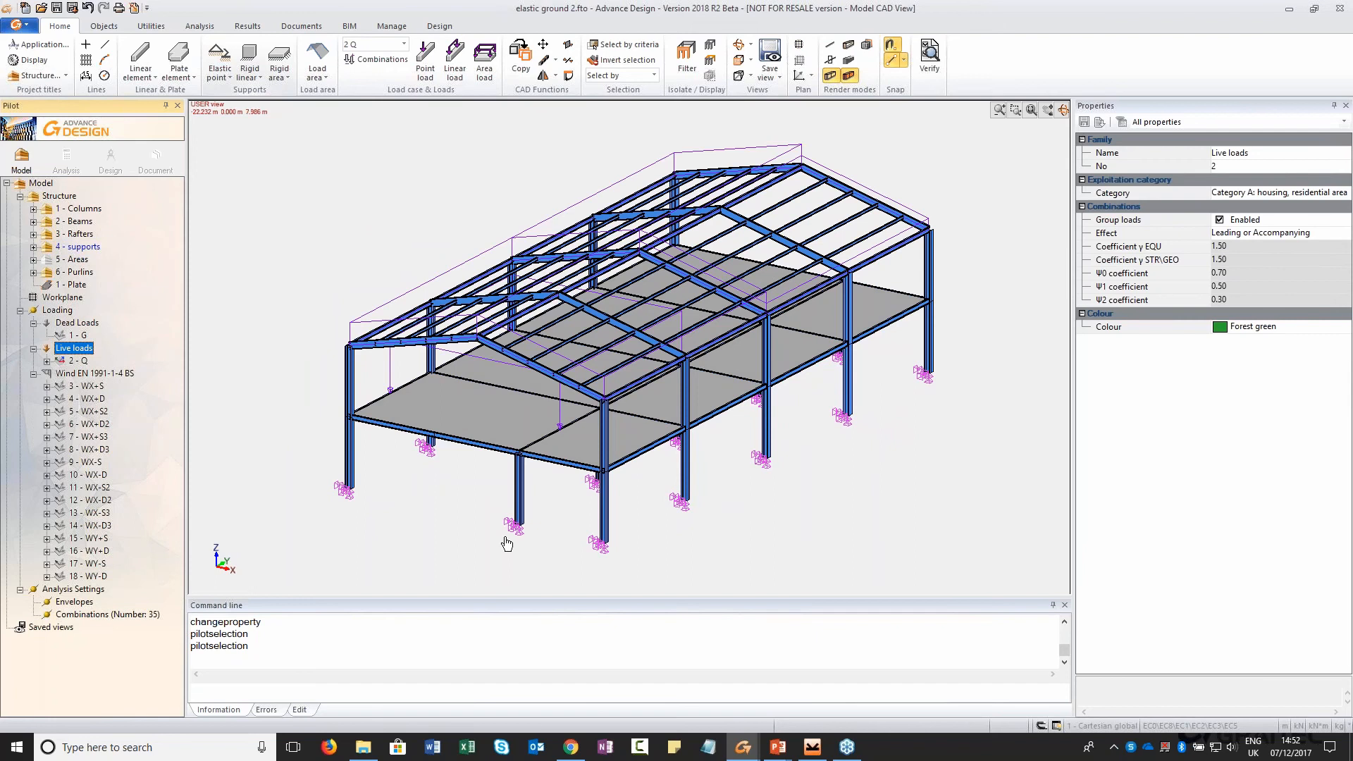
{"action": "mouse_move", "coordinate": [505, 541]}
{"action": "middle_mouse_down", "text": "shift"}
{"action": "mouse_move", "coordinate": [535, 509]}
{"action": "mouse_move", "coordinate": [450, 528]}
{"action": "mouse_move", "coordinate": [516, 531]}
{"action": "mouse_move", "coordinate": [429, 532]}
{"action": "mouse_move", "coordinate": [341, 507]}
{"action": "mouse_move", "coordinate": [487, 510]}
{"action": "mouse_move", "coordinate": [519, 538]}
{"action": "middle_mouse_up", "text": "shift"}
{"action": "middle_click_drag", "start_coordinate": [606, 536], "coordinate": [504, 543]}
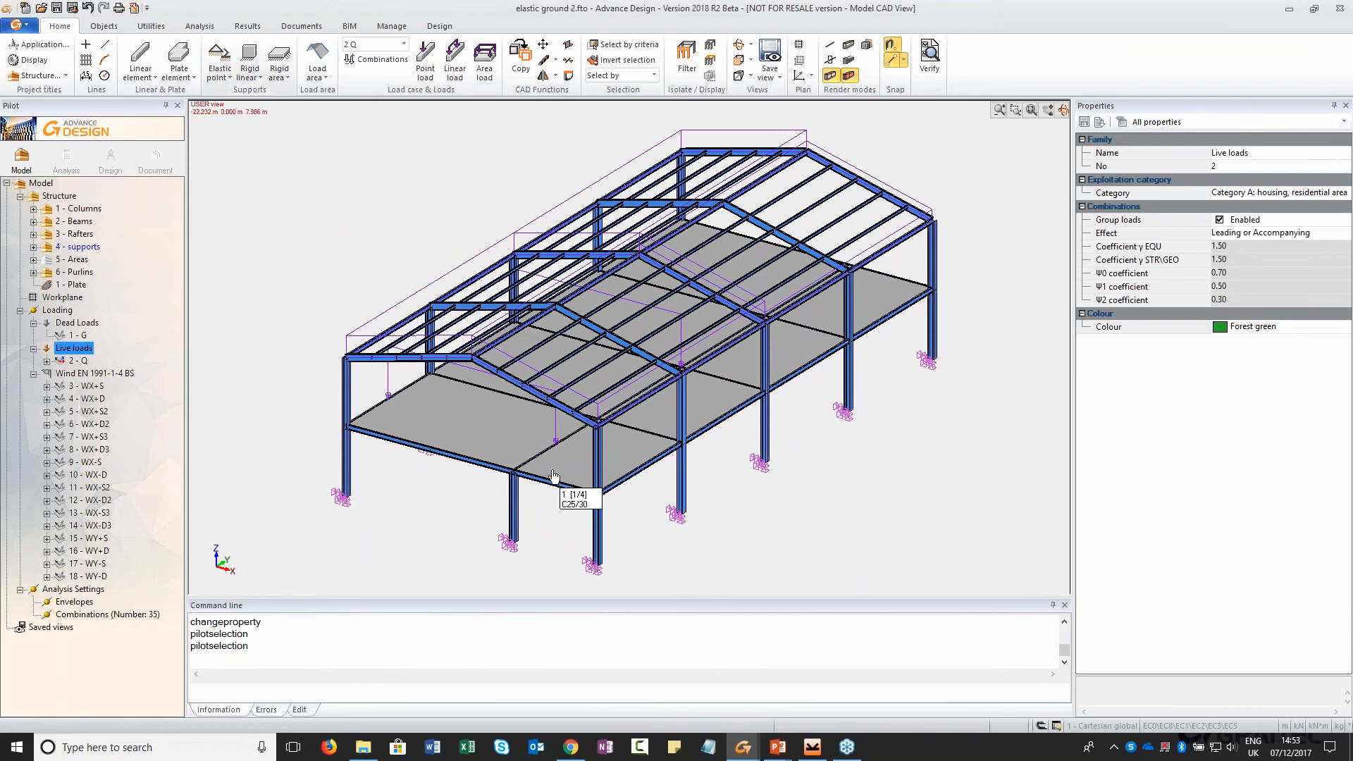
{"action": "middle_click_drag", "start_coordinate": [507, 548], "coordinate": [440, 476]}
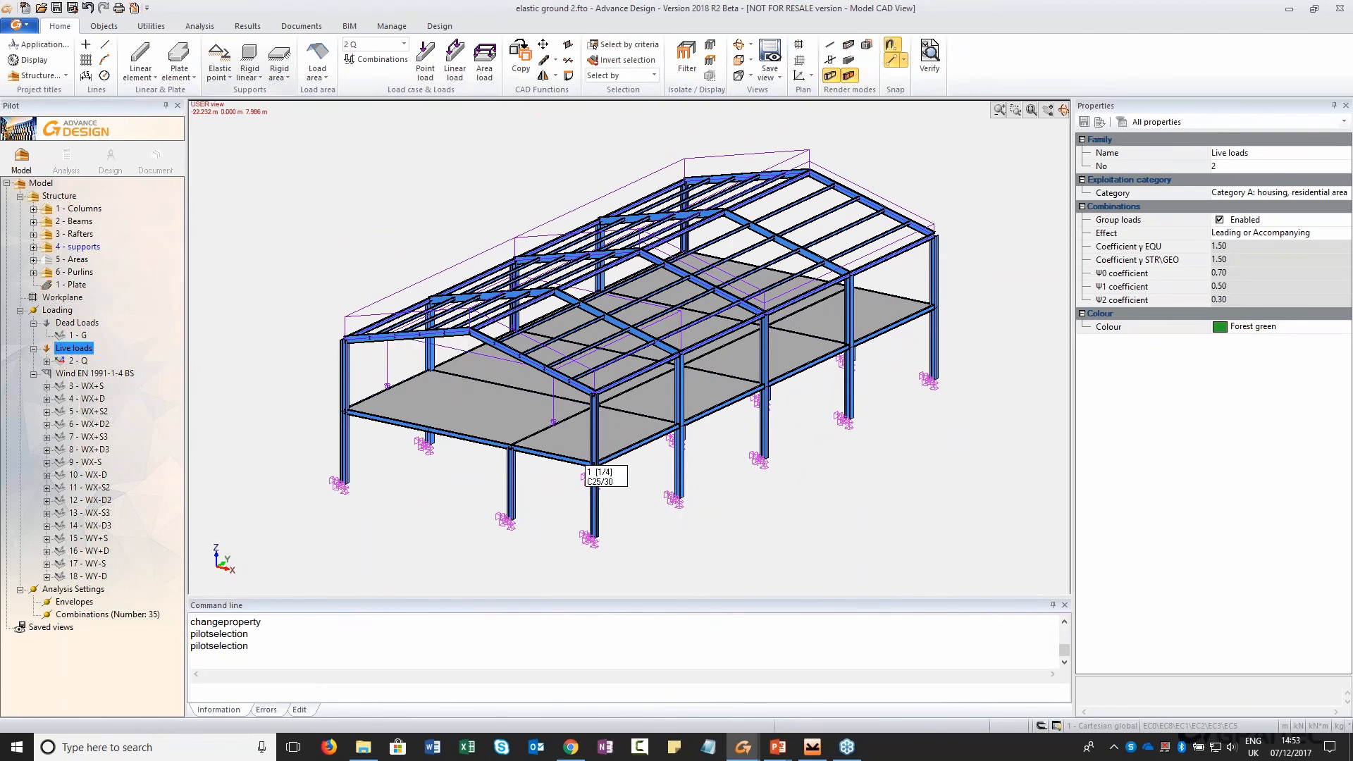
{"action": "middle_click_drag", "start_coordinate": [795, 473], "coordinate": [763, 459]}
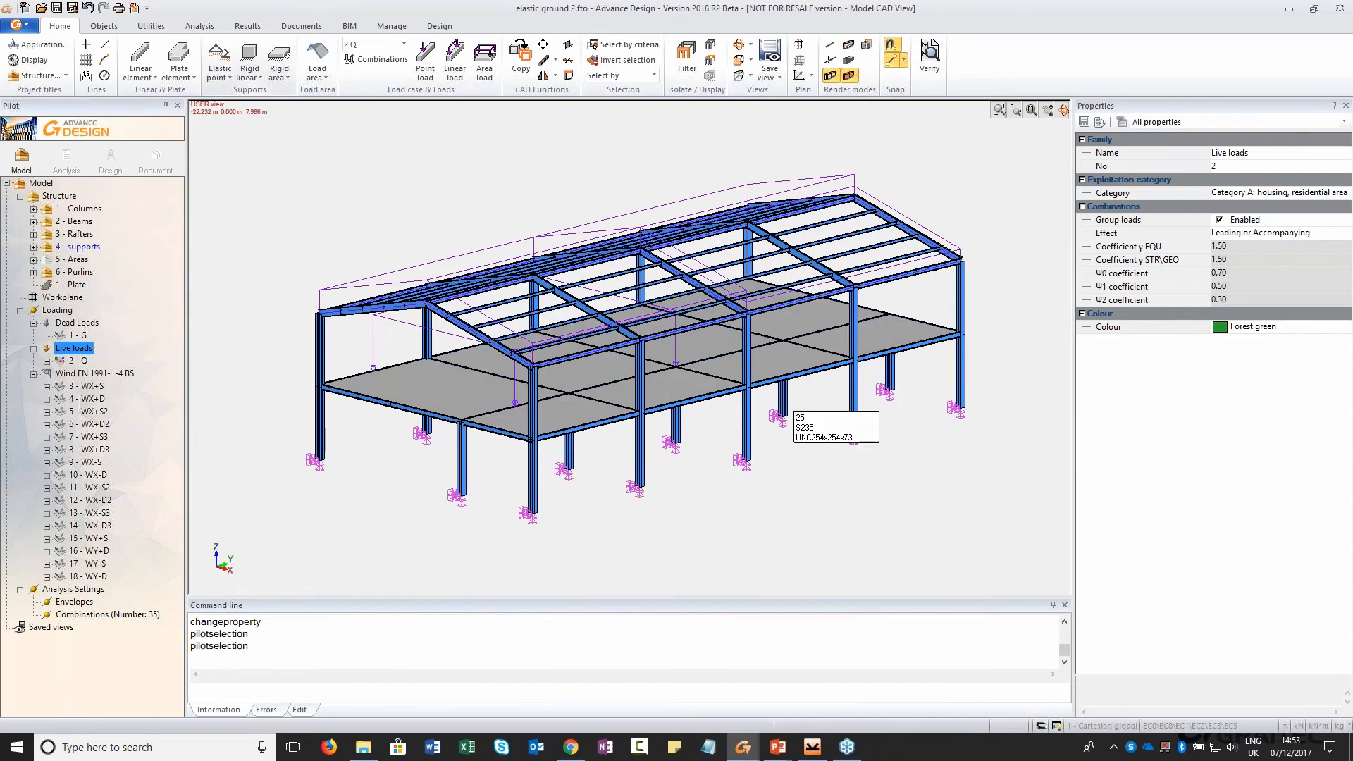
Create a new analysis model and run the FE calculation
{"action": "left_click", "coordinate": [67, 160]}
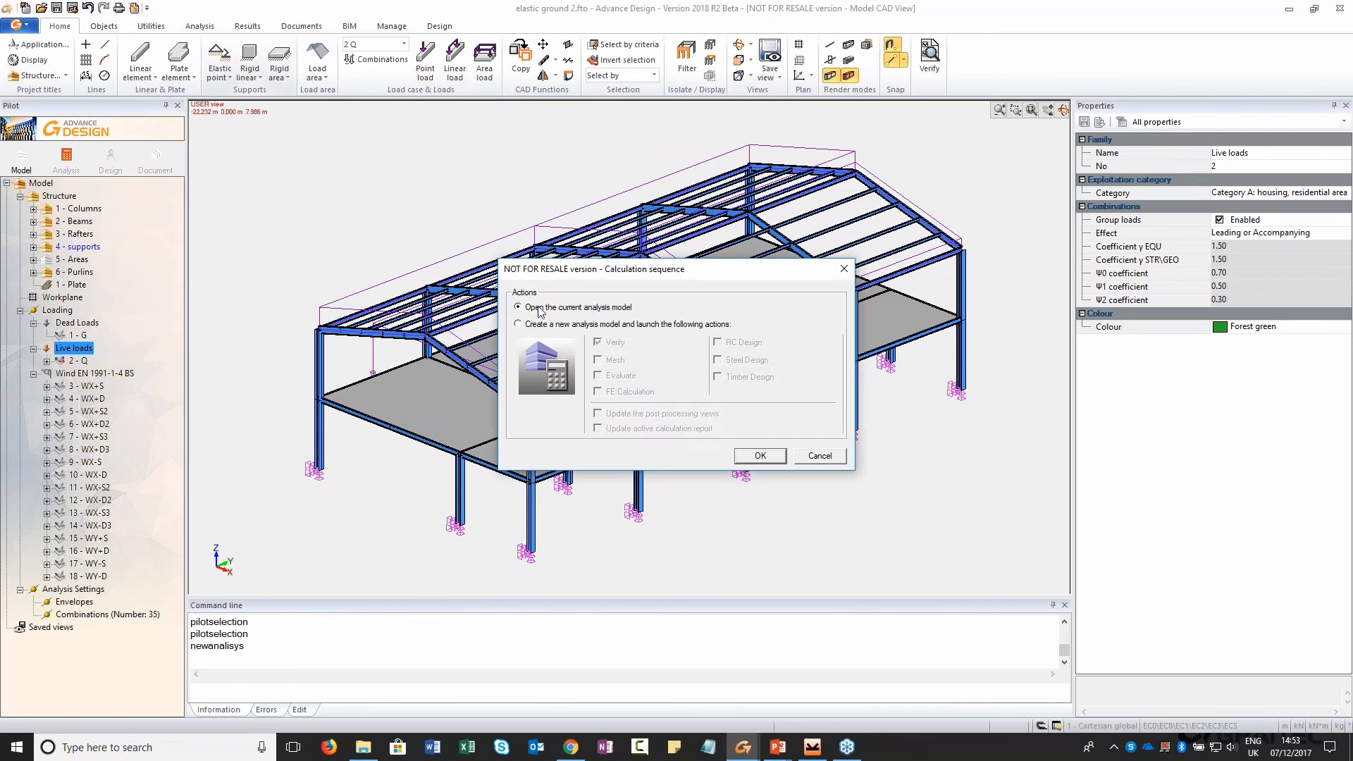
{"action": "left_click", "coordinate": [518, 324]}
{"action": "left_click", "coordinate": [634, 393]}
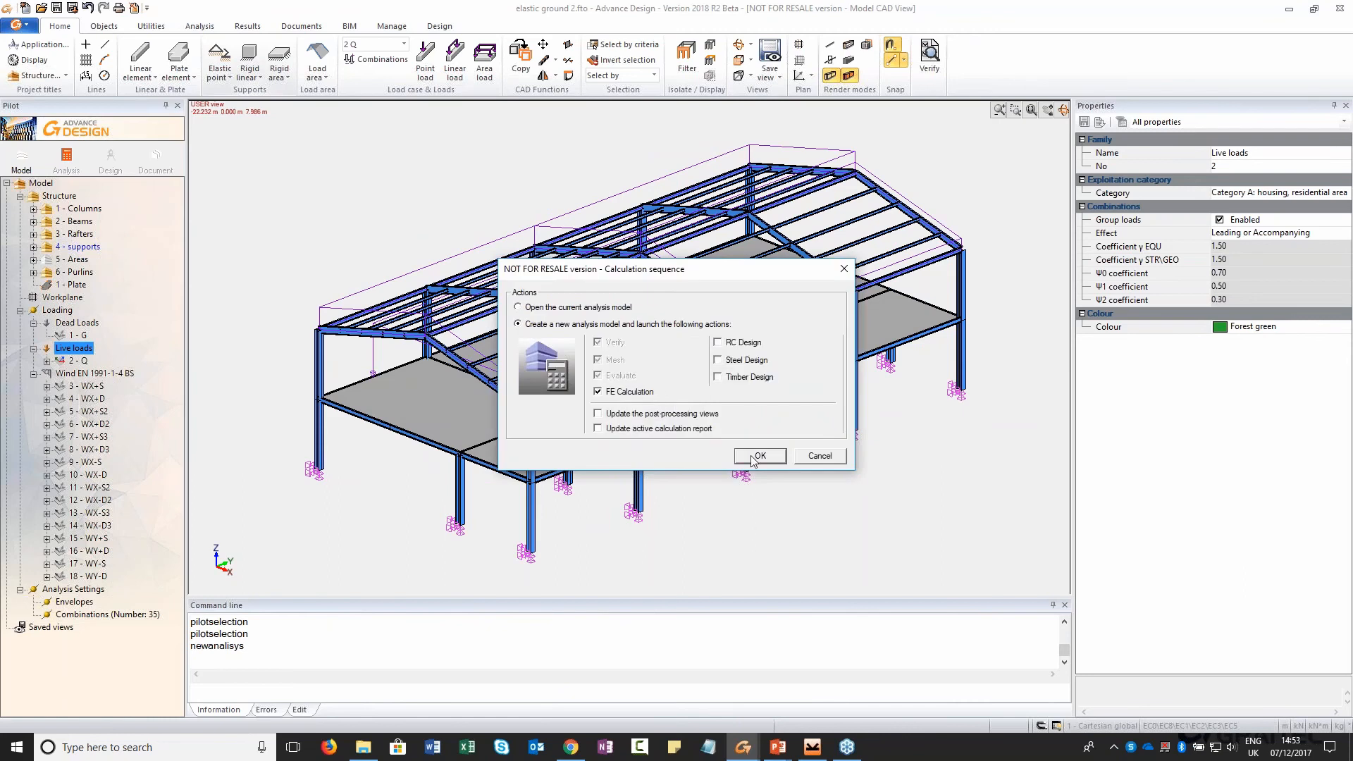
{"action": "left_click", "coordinate": [758, 457]}
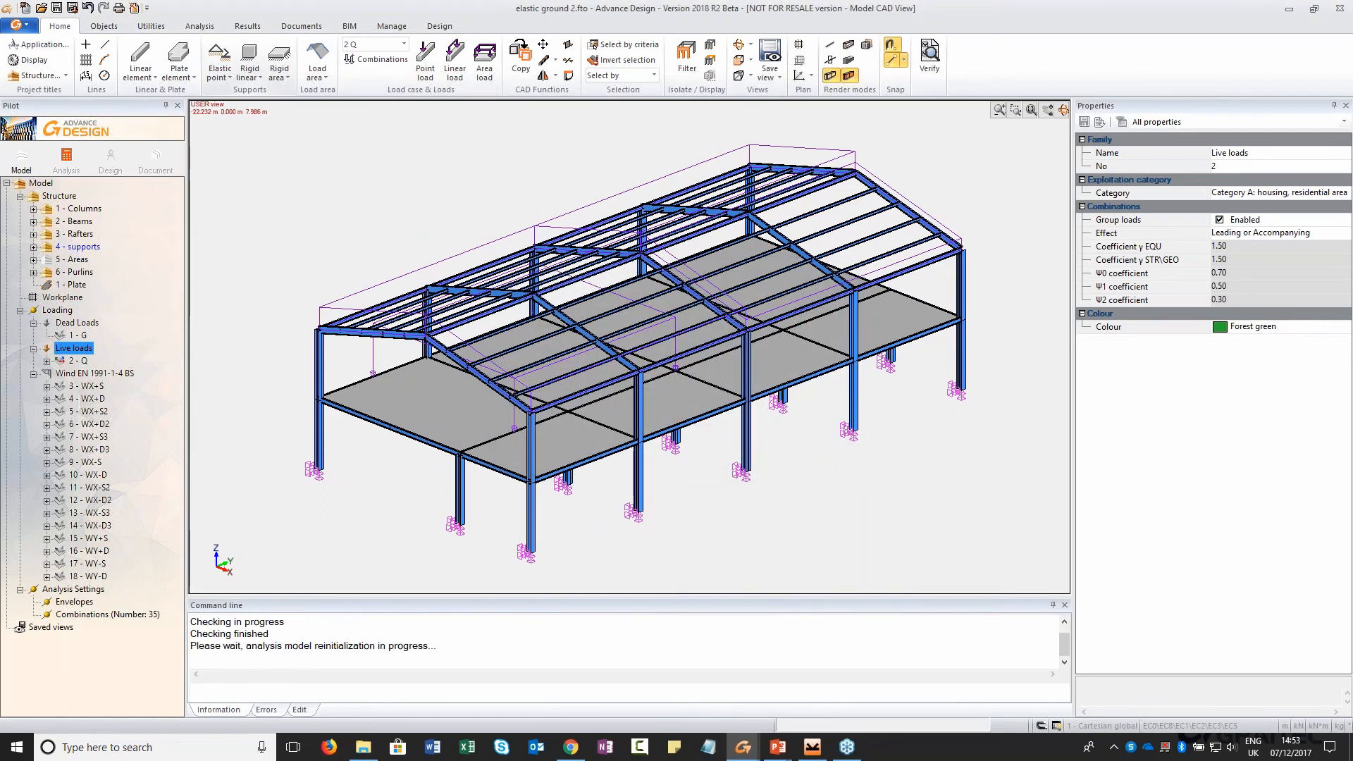
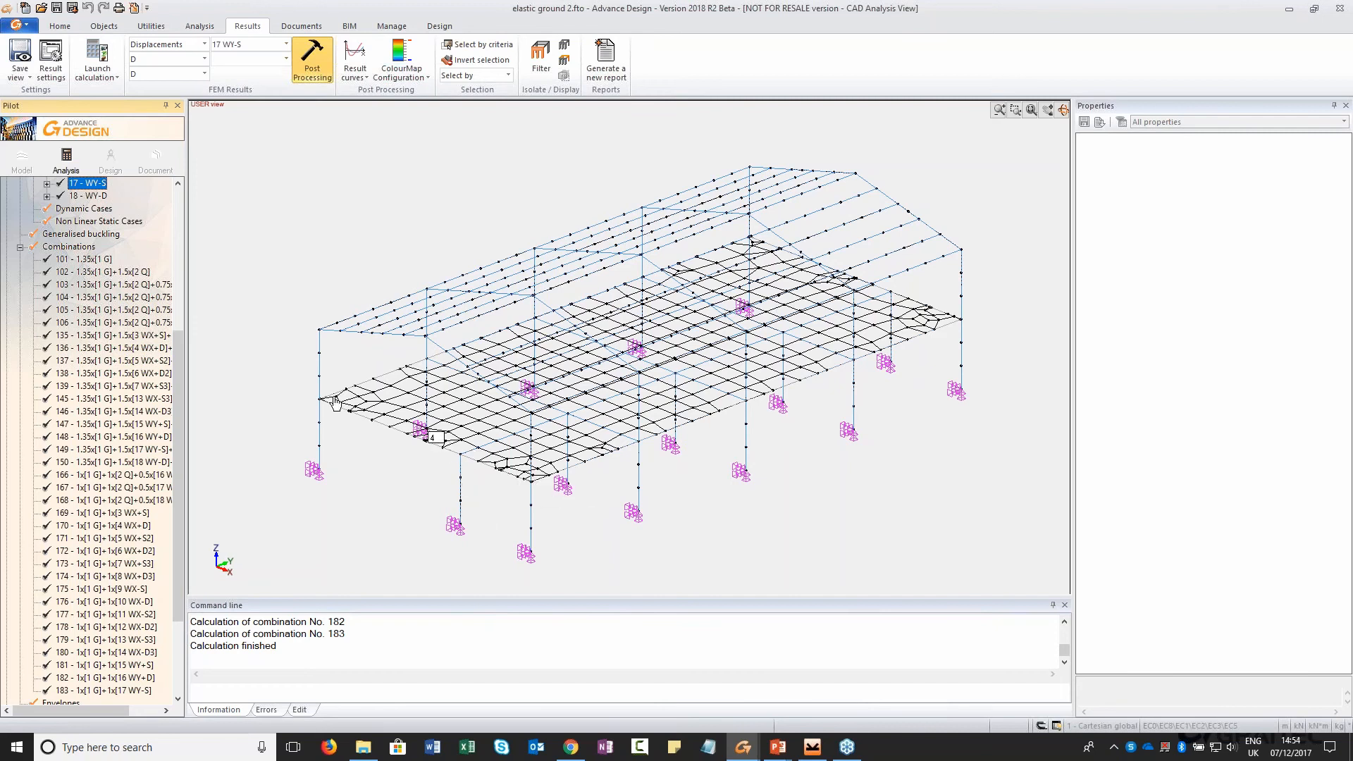
Plot the displacements D for load case 2 Q and examine the deformed frame and column bases from several angles
{"action": "scroll", "coordinate": [99, 421], "scroll_direction": "up", "scroll_amount": 4}
{"action": "scroll", "coordinate": [98, 421], "scroll_direction": "up", "scroll_amount": 1}
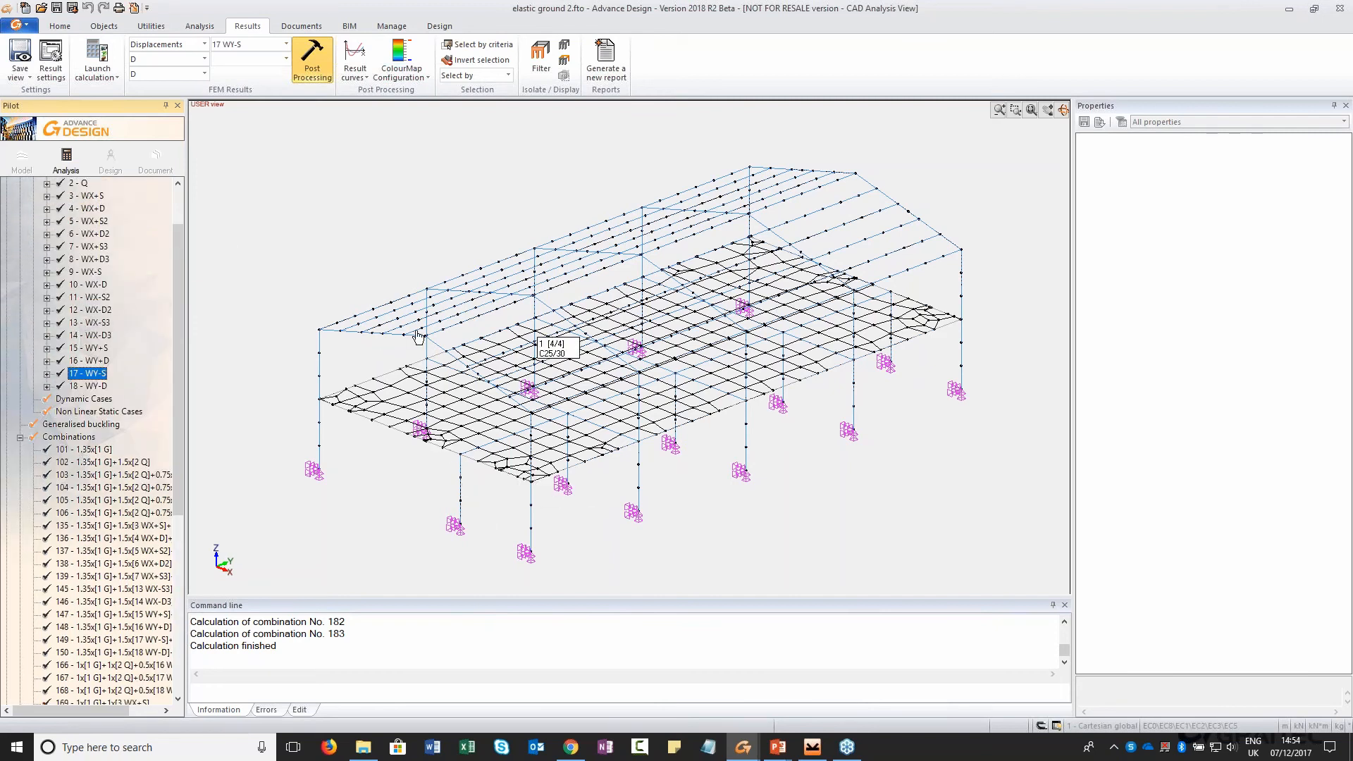
{"action": "left_click", "coordinate": [248, 47]}
{"action": "scroll", "coordinate": [265, 103], "scroll_direction": "up", "scroll_amount": 5}
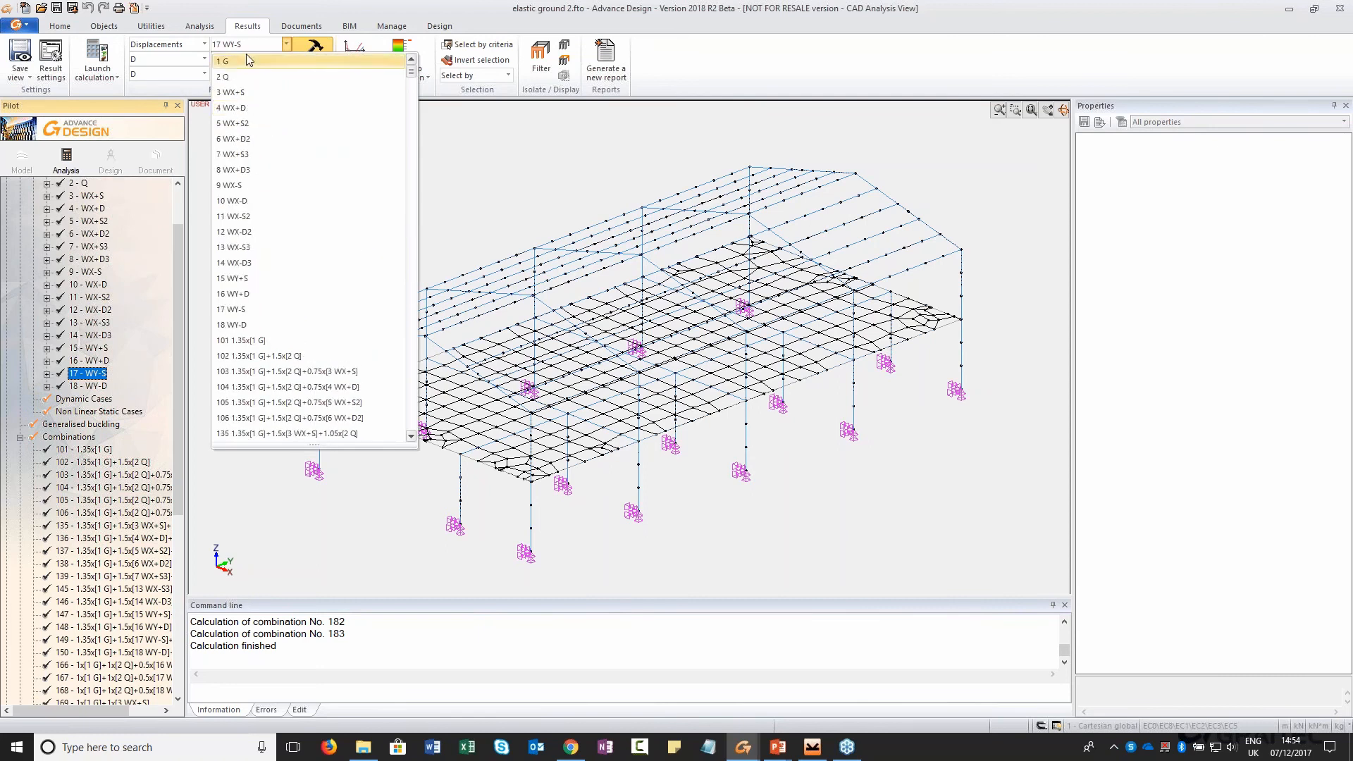
{"action": "left_click", "coordinate": [239, 75]}
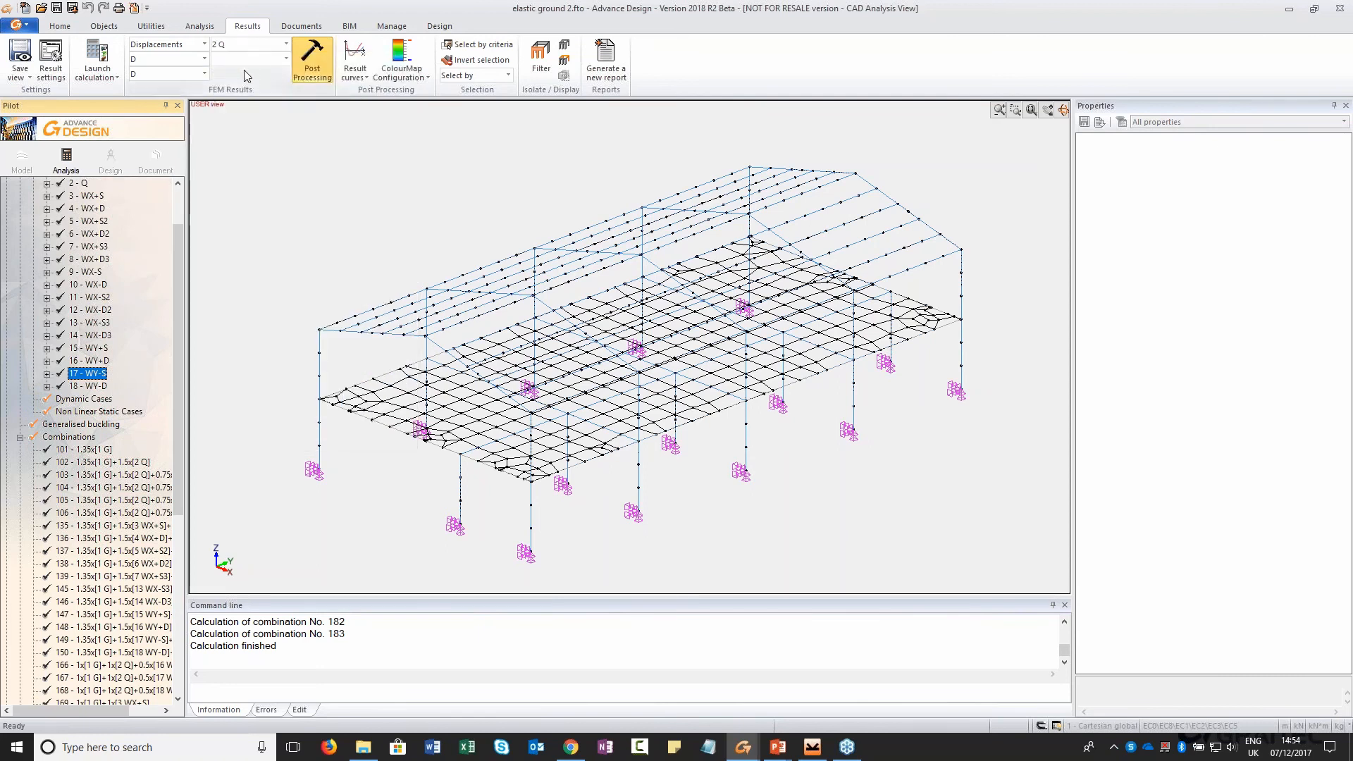
{"action": "left_click", "coordinate": [318, 67]}
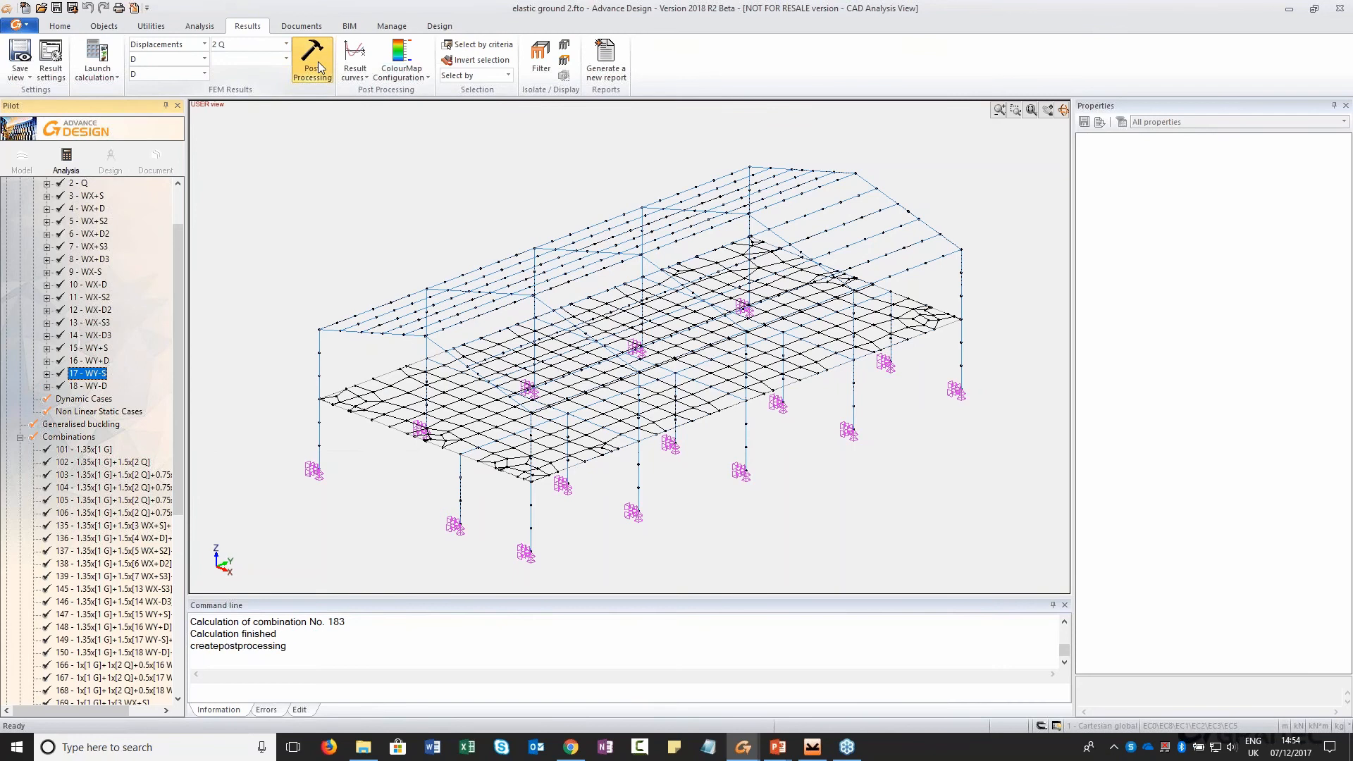
{"action": "middle_click_drag", "start_coordinate": [406, 370], "coordinate": [444, 339], "text": "shift"}
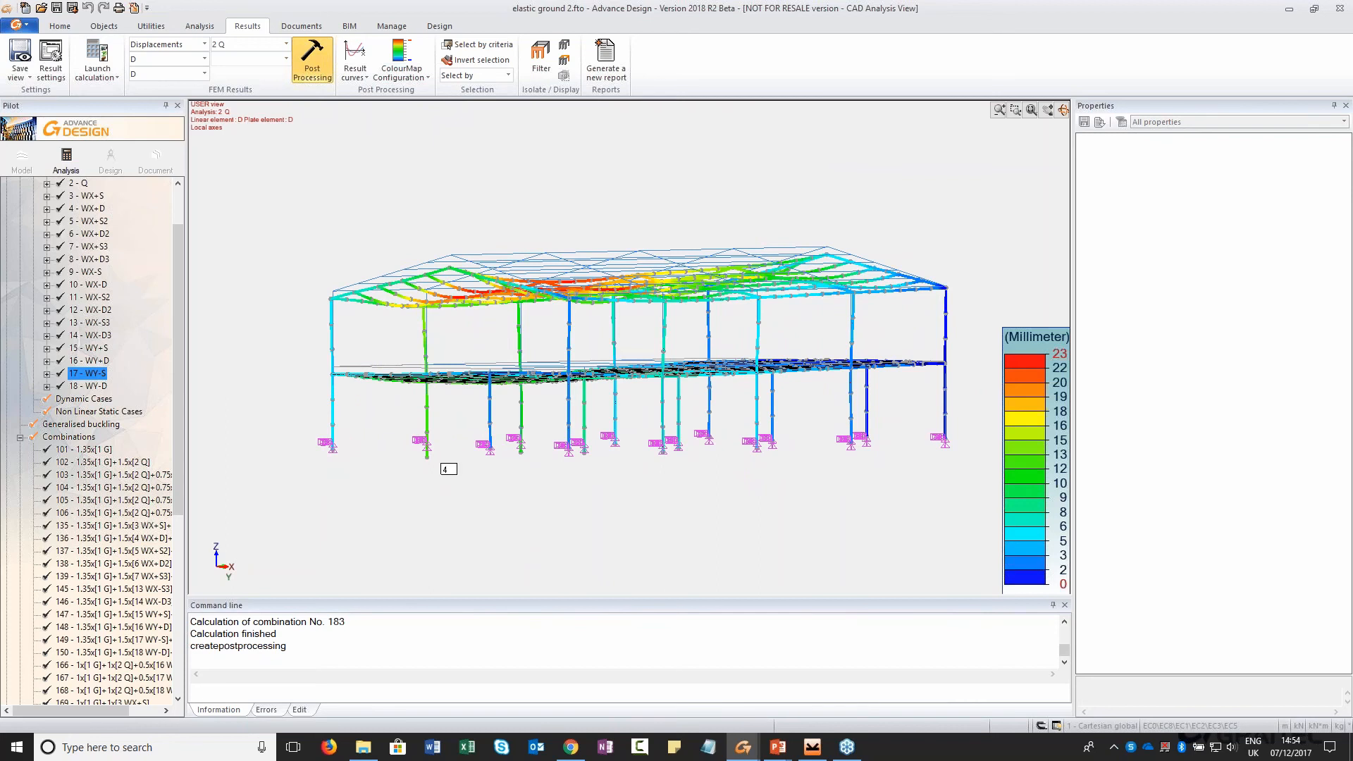
{"action": "middle_click_drag", "start_coordinate": [513, 486], "coordinate": [395, 423], "text": "shift"}
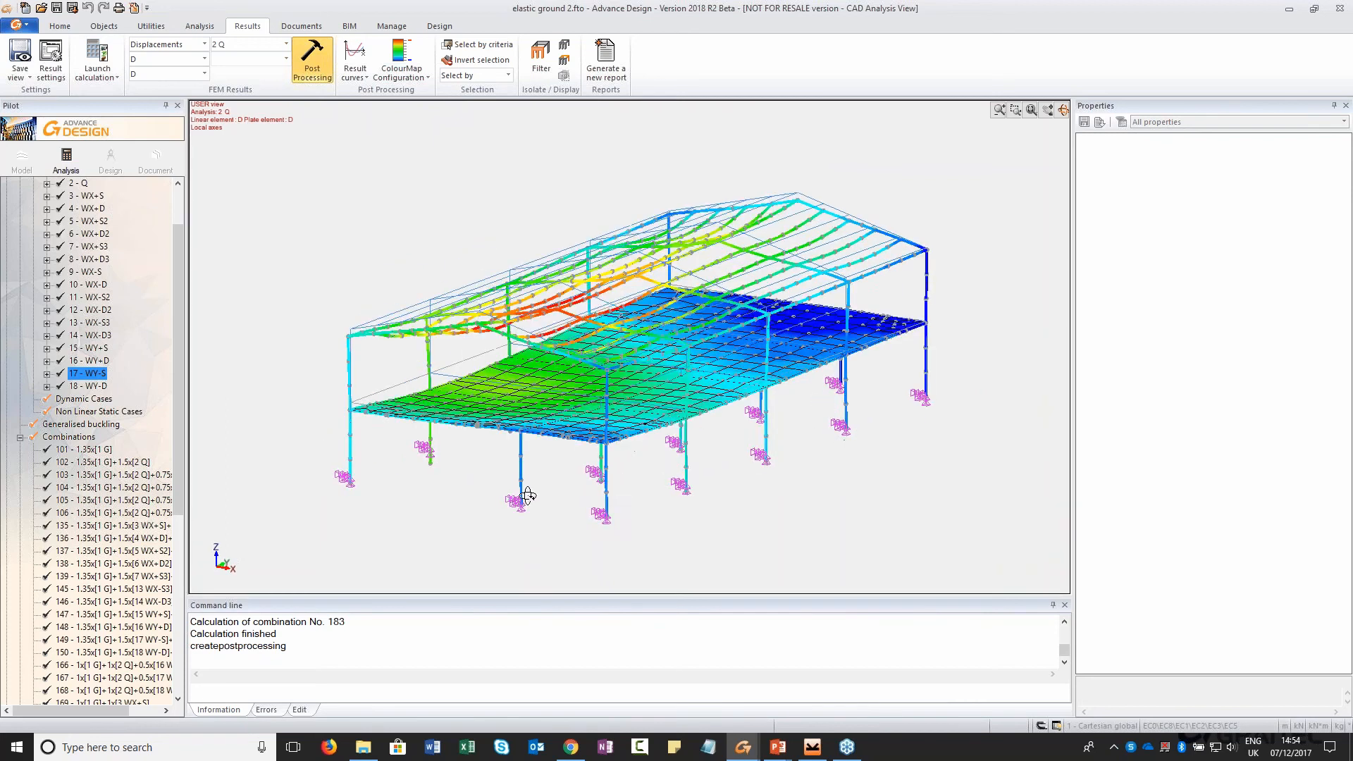
Select all elements of the supports group and plot the 2 Q displacements for them only
{"action": "scroll", "coordinate": [77, 317], "scroll_direction": "up", "scroll_amount": 2}
{"action": "left_click", "coordinate": [8, 184]}
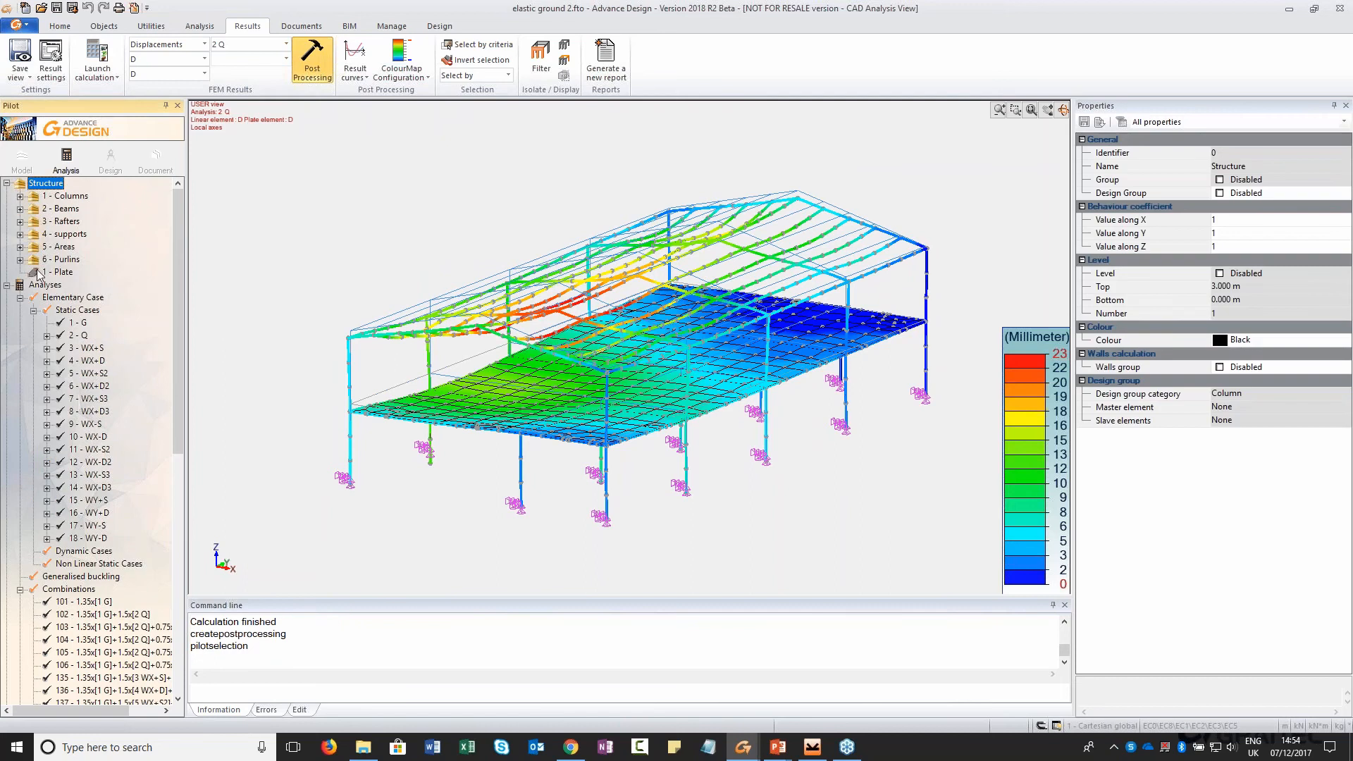
{"action": "left_click", "coordinate": [65, 234]}
{"action": "key", "text": "space"}
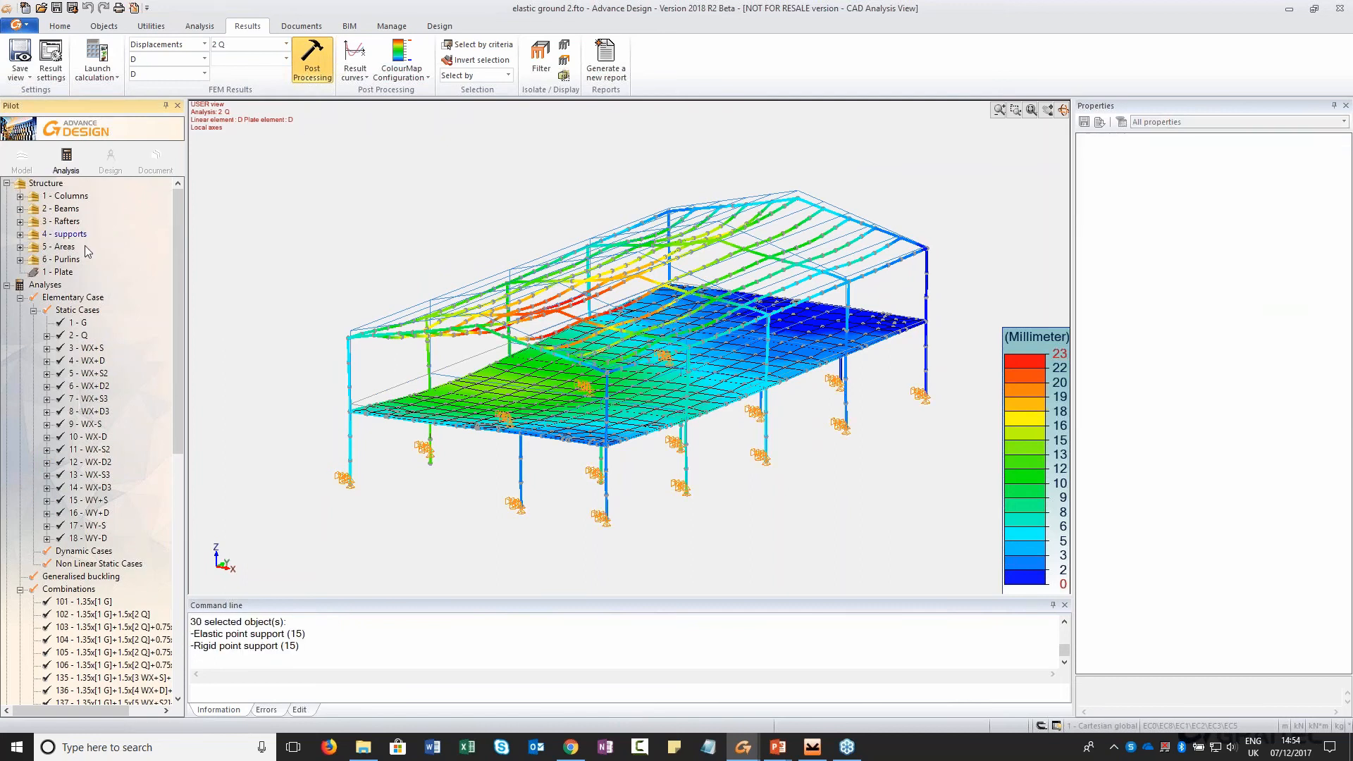
{"action": "left_click", "coordinate": [315, 69]}
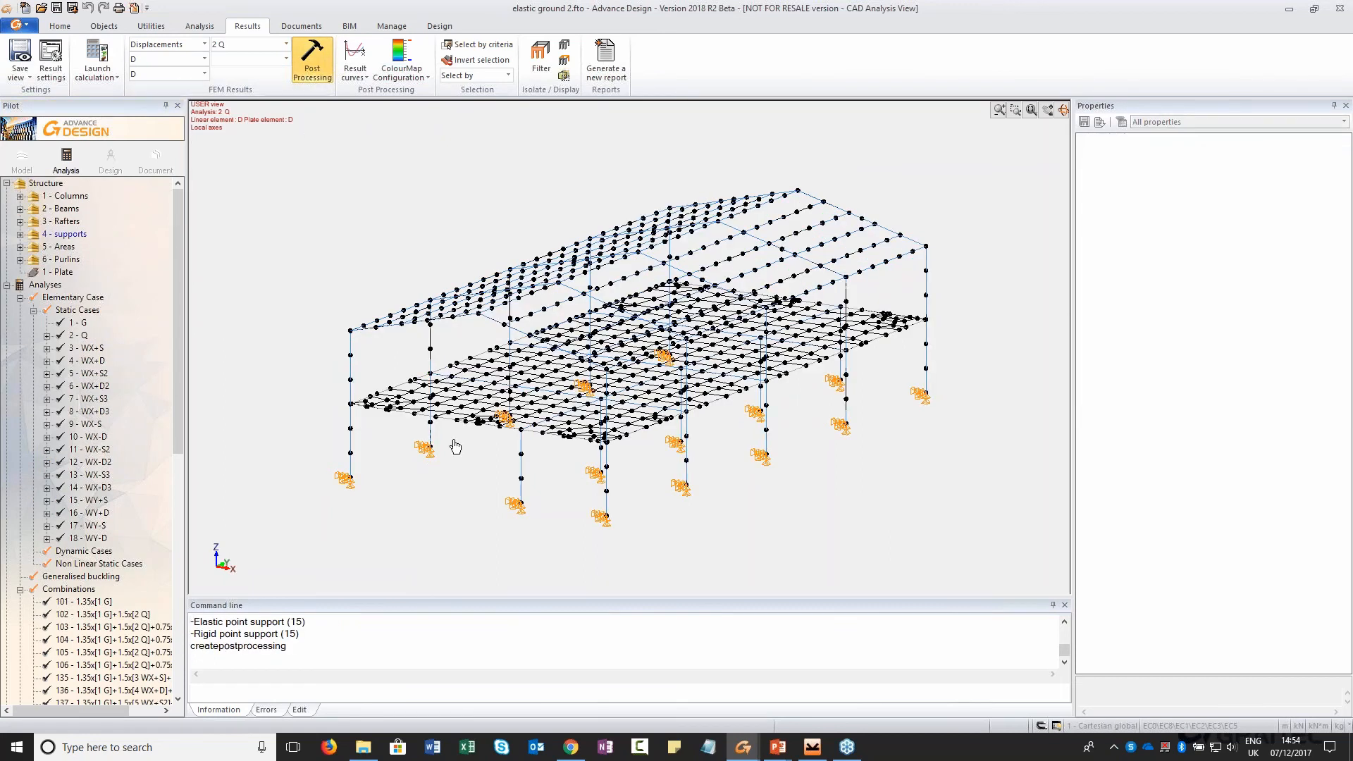
Select the Columns group and plot the 2 Q displacements for the columns only
{"action": "middle_click_drag", "start_coordinate": [431, 488], "coordinate": [454, 470], "text": "shift"}
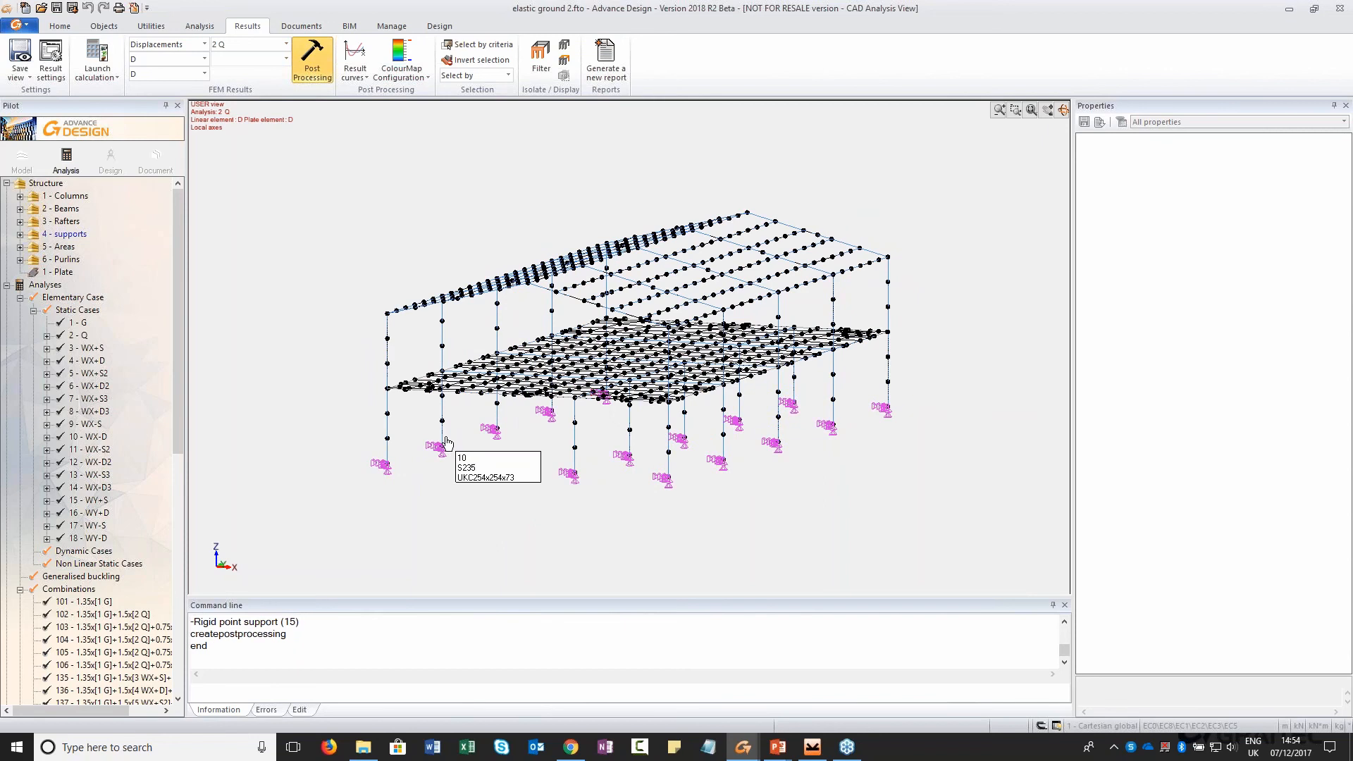
{"action": "left_click", "coordinate": [69, 196]}
{"action": "left_click", "coordinate": [312, 65]}
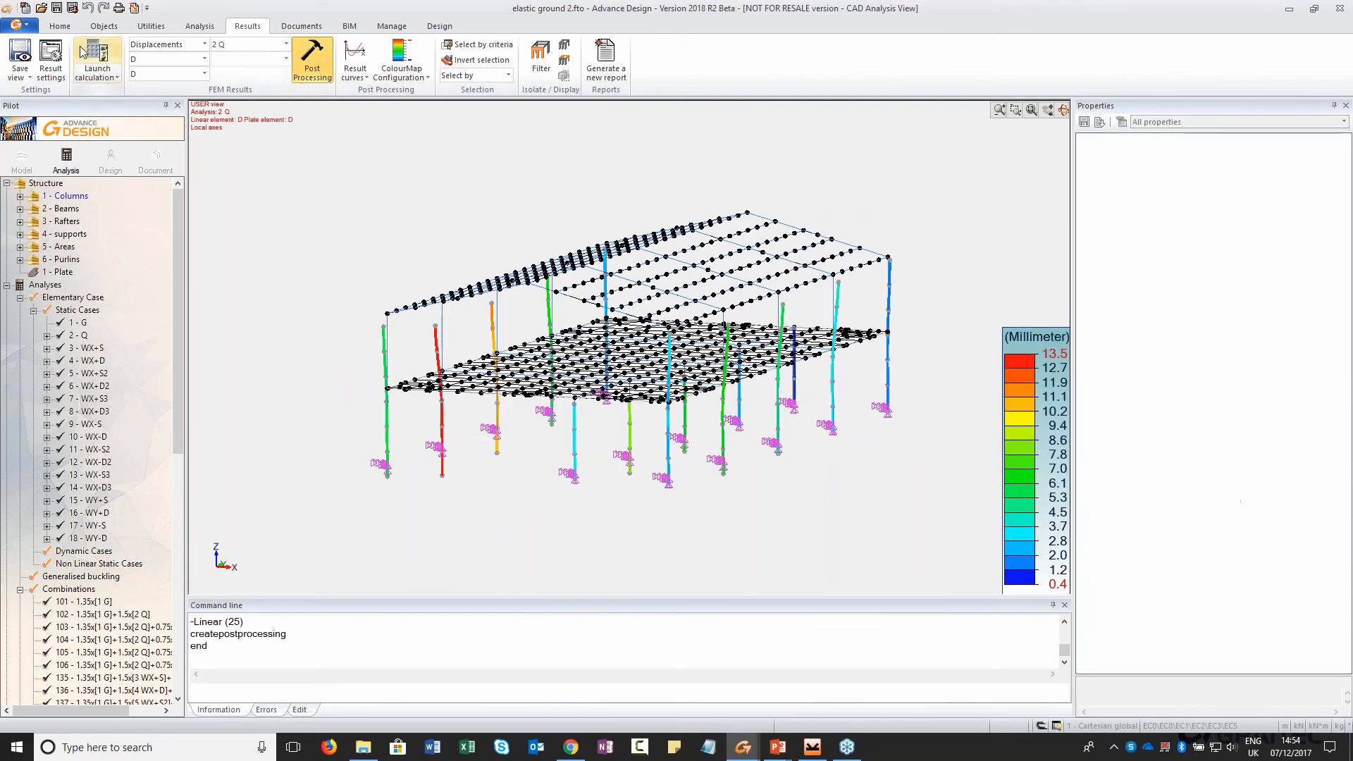
Enable the DZ displacement result for nodes in the result settings and regenerate the plot
{"action": "left_click", "coordinate": [51, 60]}
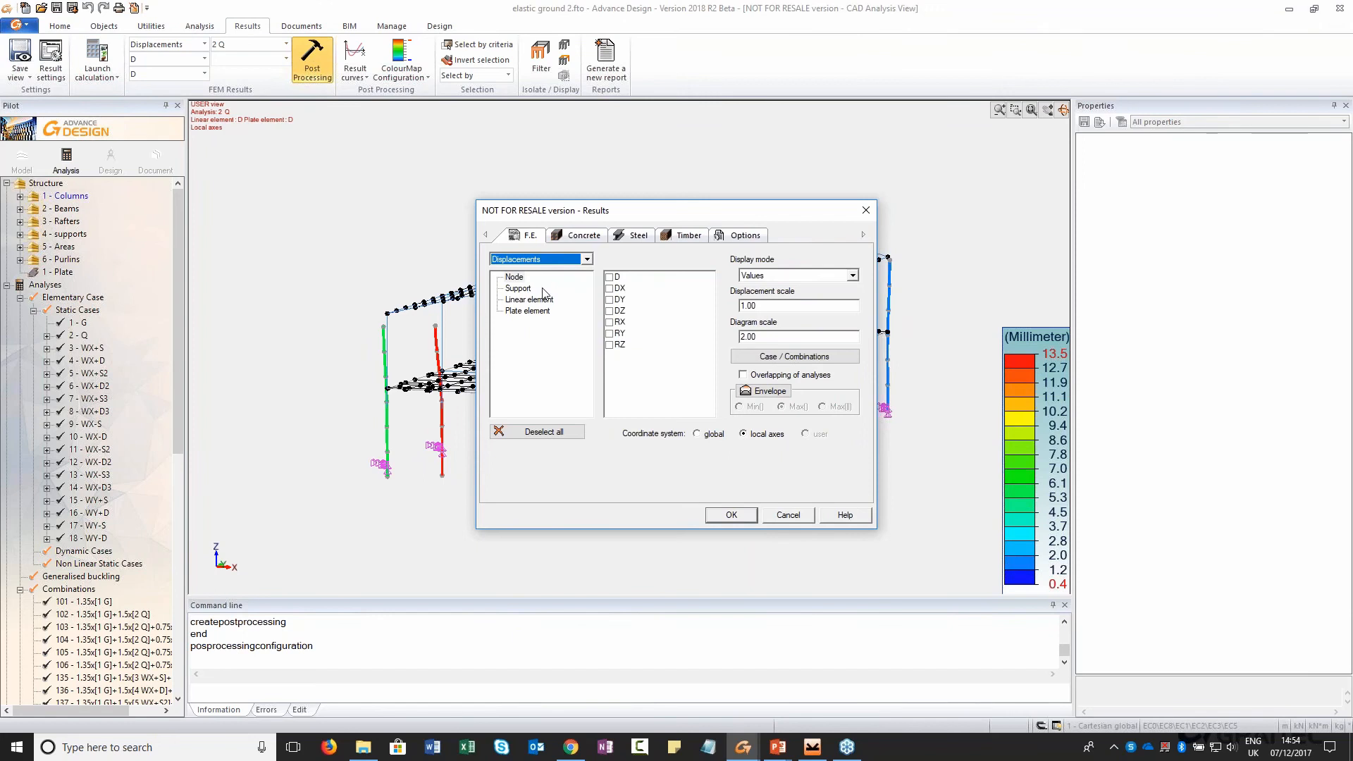
{"action": "left_click", "coordinate": [610, 311]}
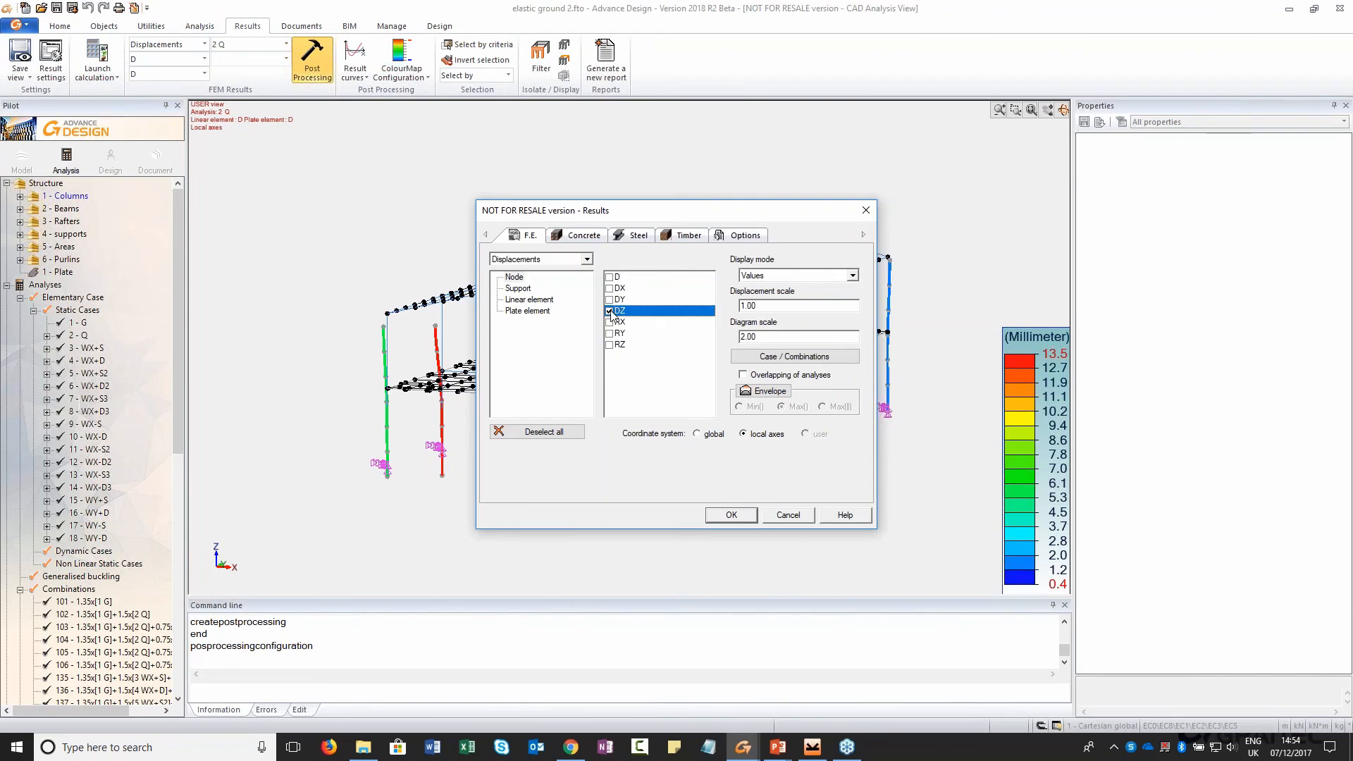
{"action": "left_click", "coordinate": [721, 517]}
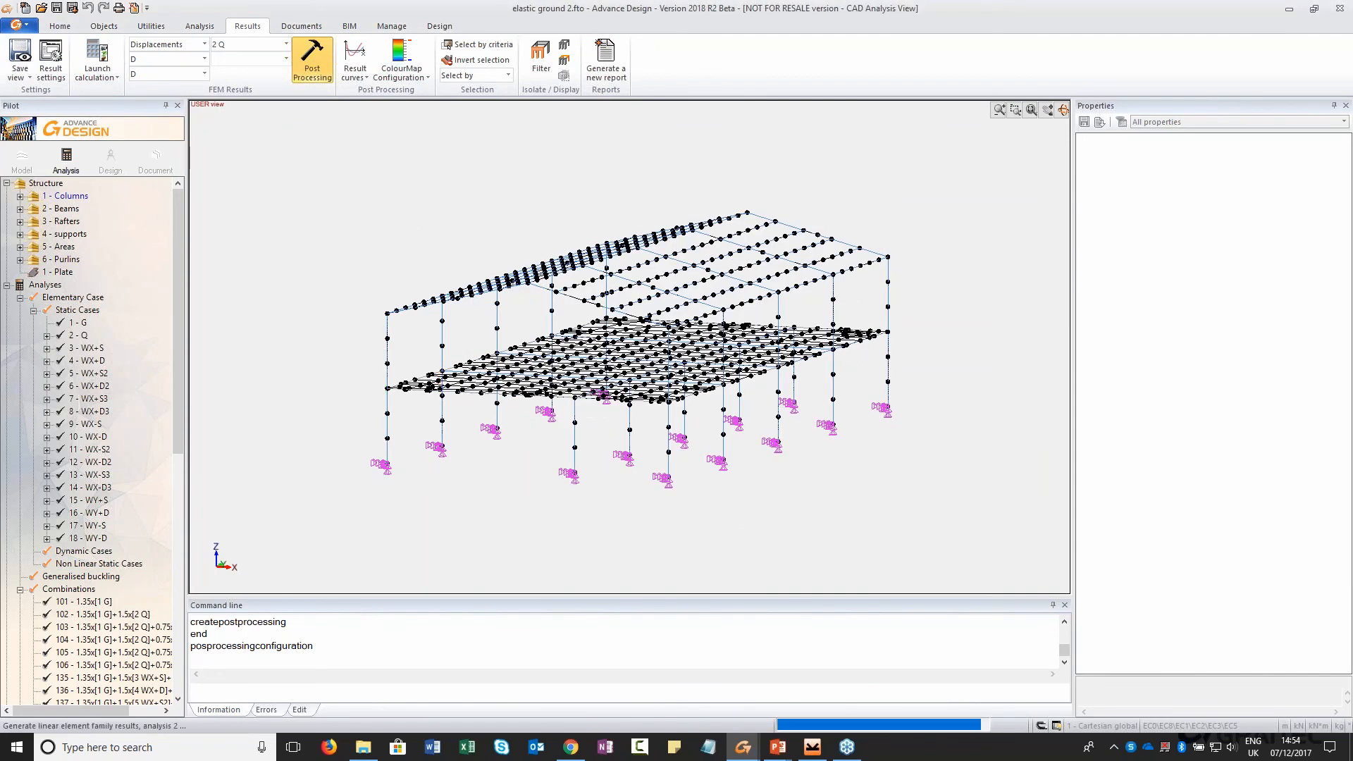
{"action": "left_click", "coordinate": [322, 74]}
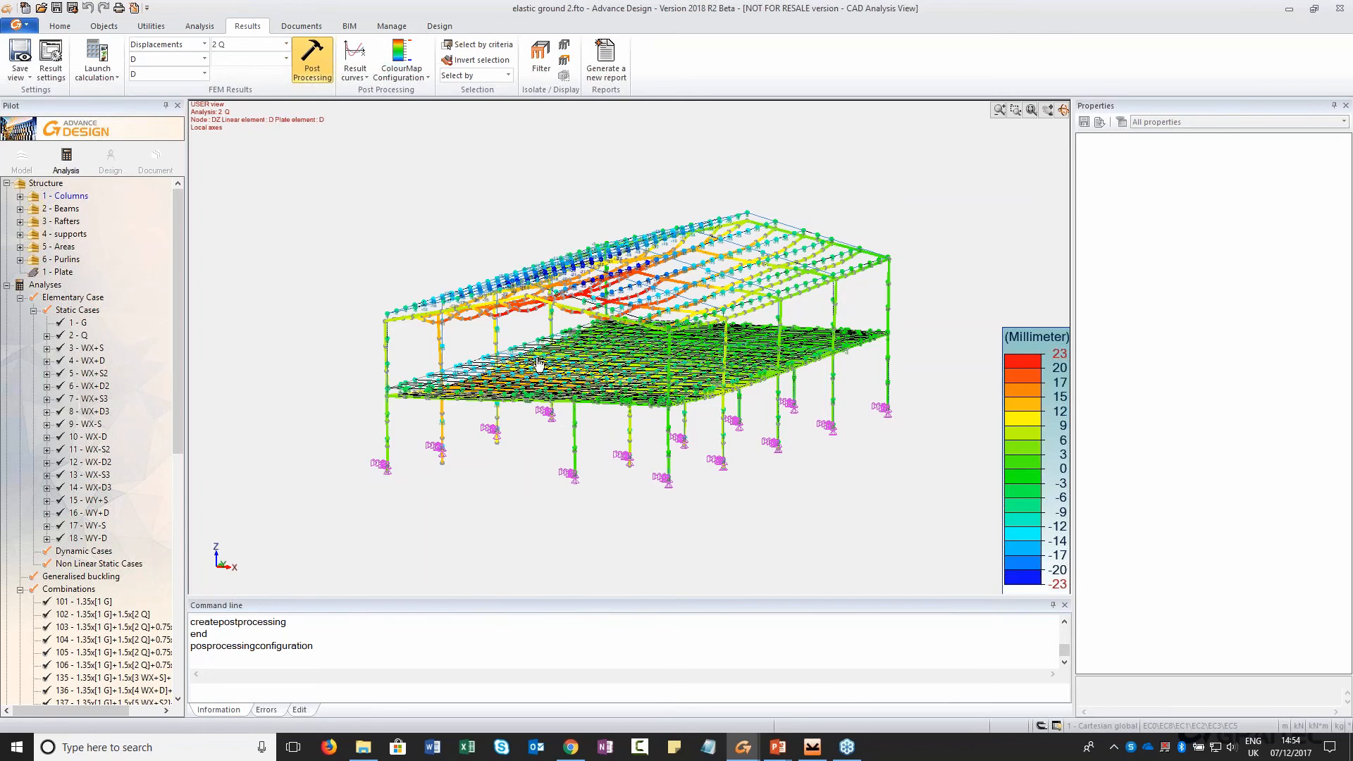
Select all elements of the Columns group, regenerate the 2 Q displacement plot for them only and examine it from several angles
{"action": "left_click", "coordinate": [71, 196]}
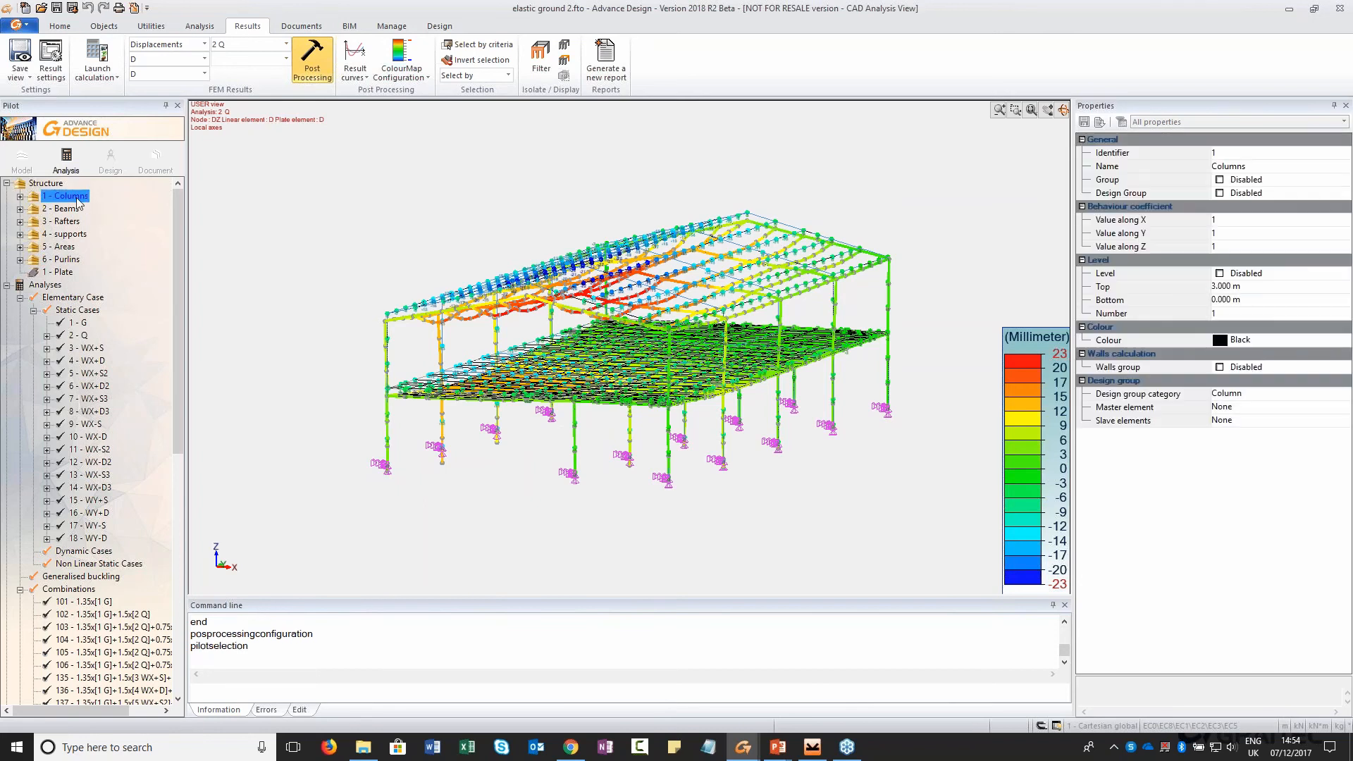
{"action": "double_click", "coordinate": [72, 196]}
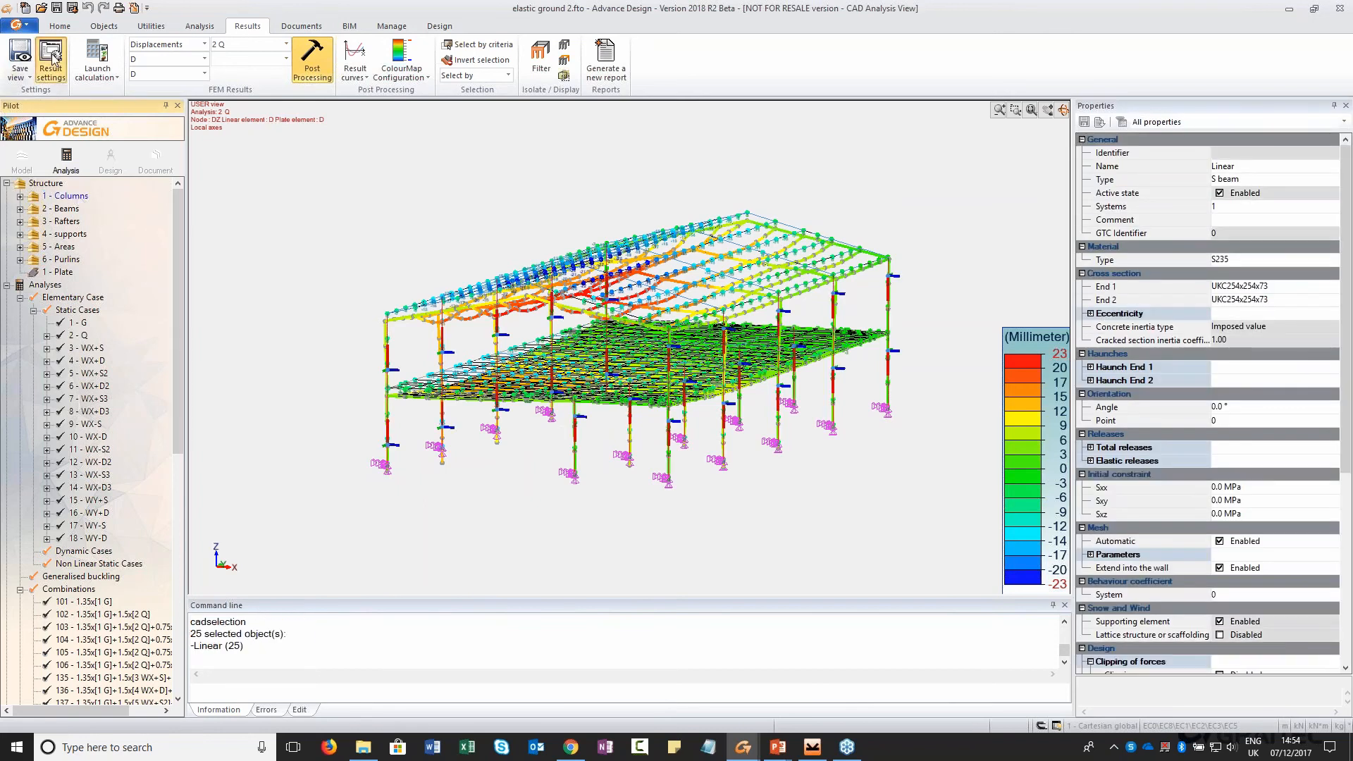
{"action": "left_click", "coordinate": [312, 60]}
{"action": "left_click", "coordinate": [730, 515]}
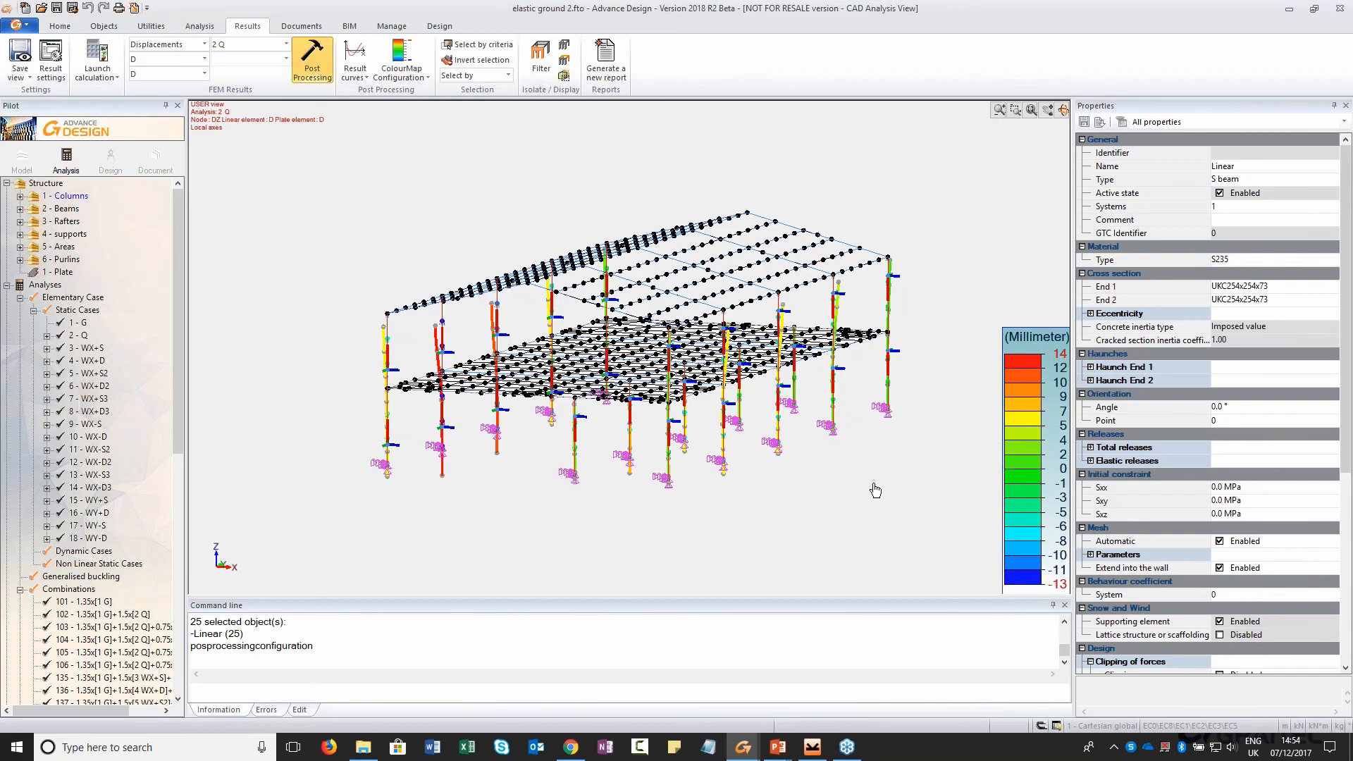
{"action": "middle_click_drag", "start_coordinate": [634, 429], "coordinate": [985, 418]}
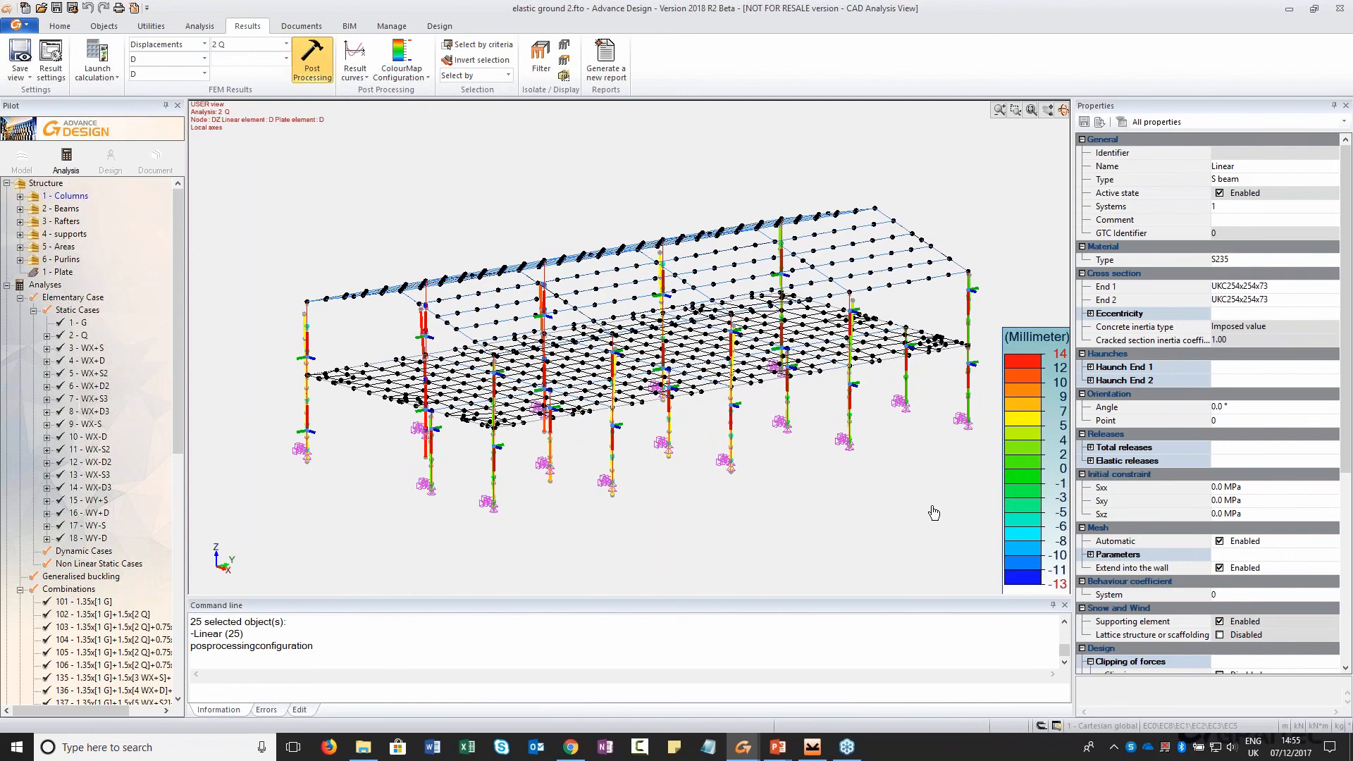
{"action": "middle_click_drag", "start_coordinate": [791, 524], "coordinate": [699, 546]}
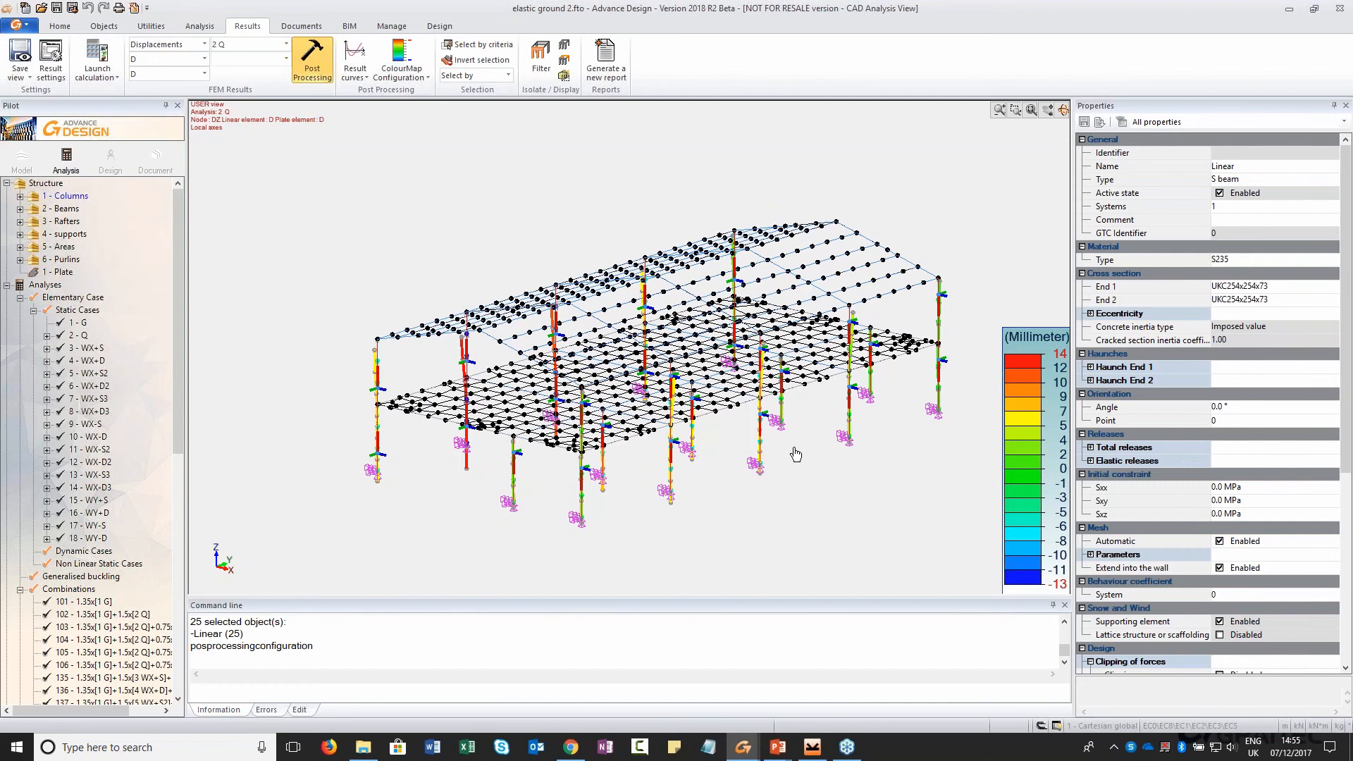
{"action": "mouse_move", "coordinate": [850, 507]}
{"action": "middle_mouse_down"}
{"action": "mouse_move", "coordinate": [860, 498]}
{"action": "mouse_move", "coordinate": [833, 508]}
{"action": "middle_mouse_up"}
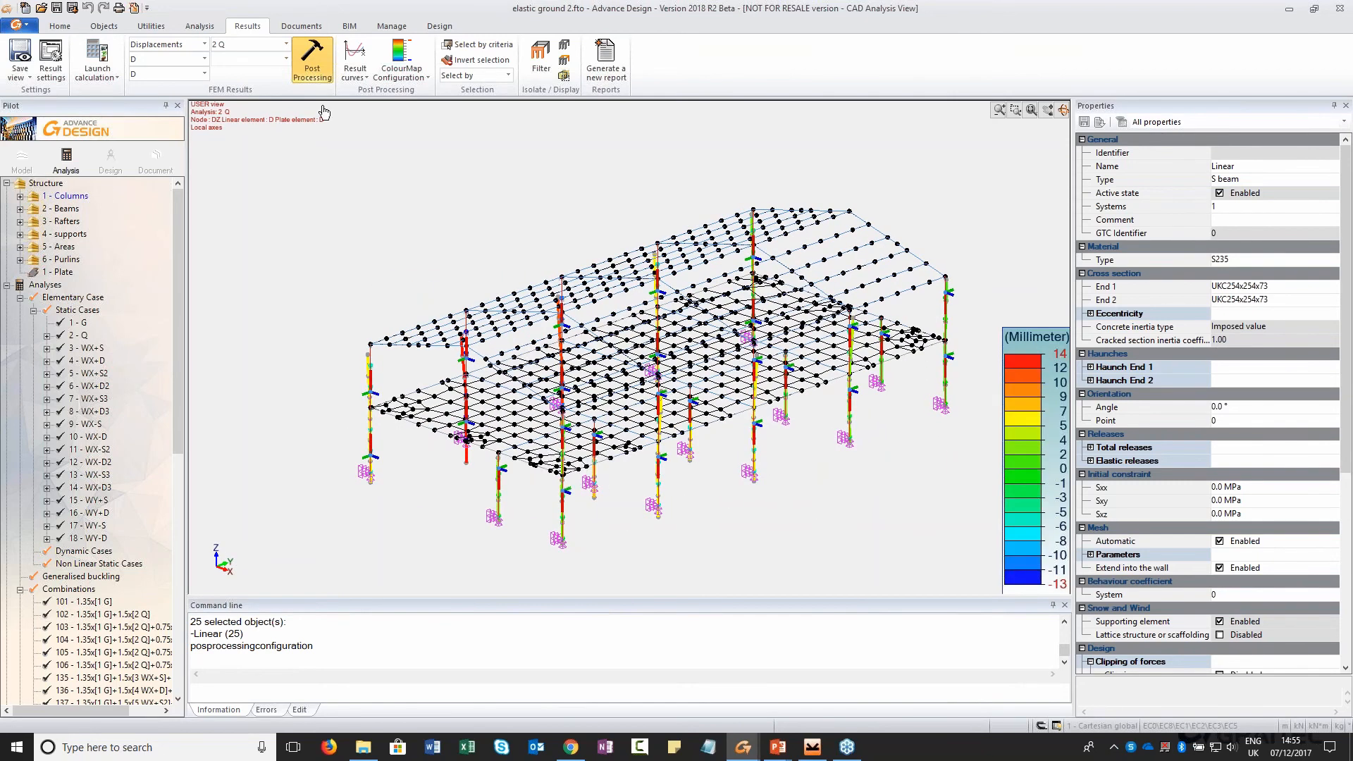
Plot the linear element bending moments My on the selected columns for load case 2 Q and inspect the diagrams from several sides
{"action": "left_click", "coordinate": [205, 44]}
{"action": "left_click", "coordinate": [172, 73]}
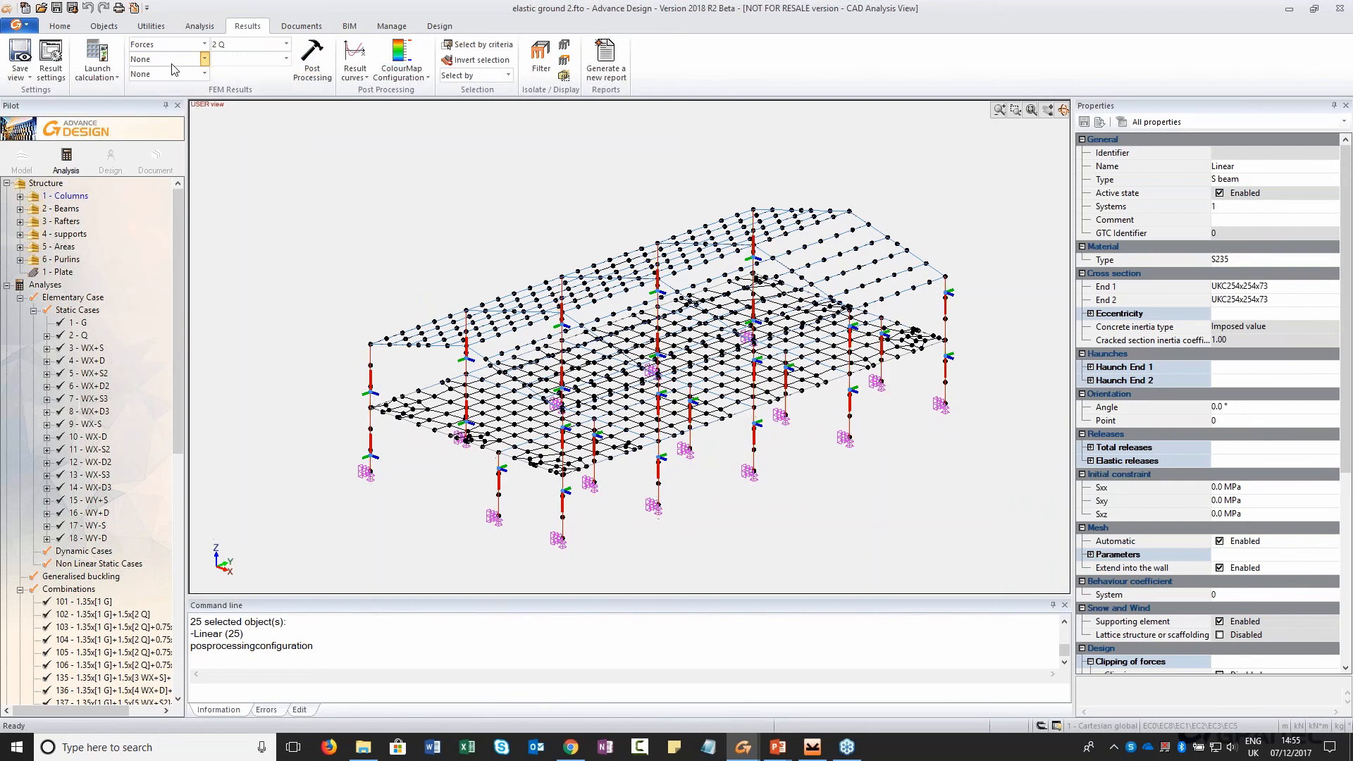
{"action": "left_click", "coordinate": [172, 59]}
{"action": "left_click", "coordinate": [151, 144]}
{"action": "left_click", "coordinate": [311, 60]}
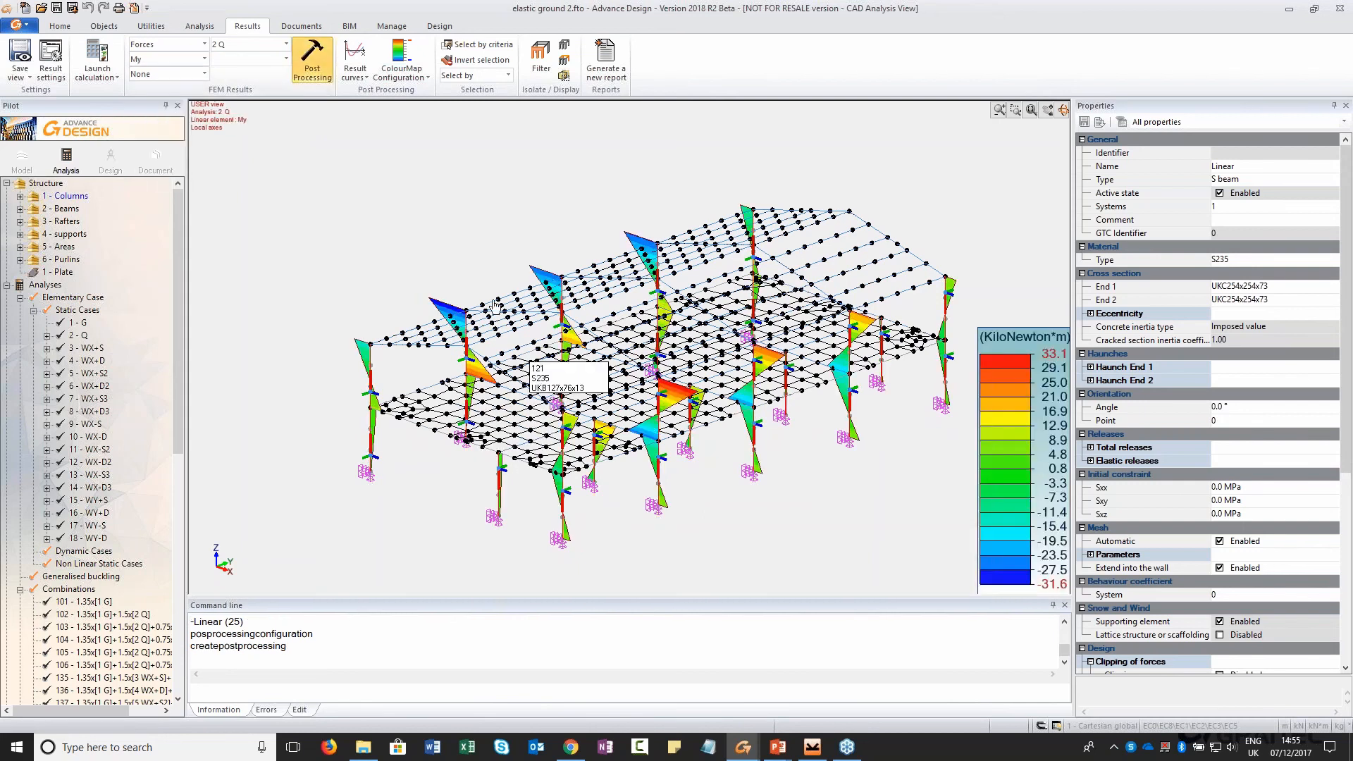
{"action": "middle_click_drag", "start_coordinate": [462, 513], "coordinate": [401, 477], "text": "shift"}
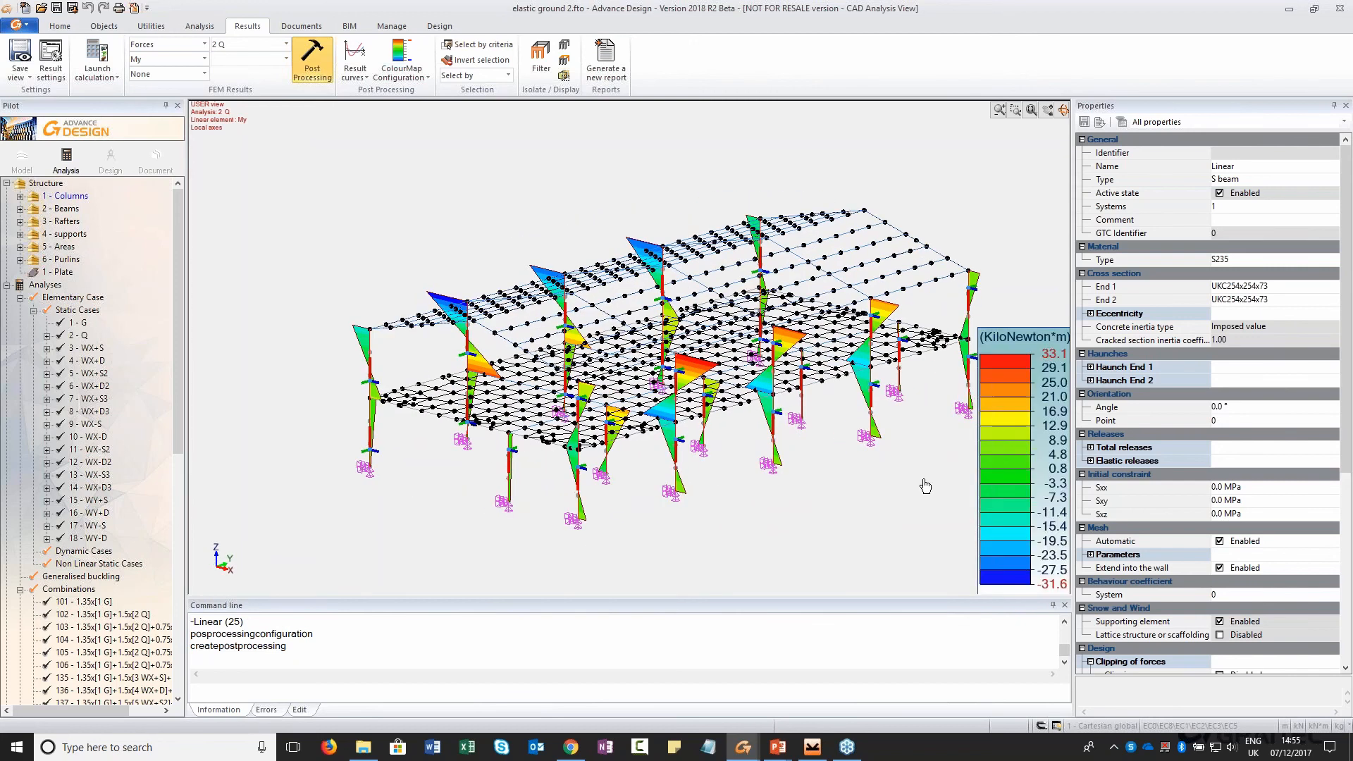
{"action": "middle_click_drag", "start_coordinate": [799, 489], "coordinate": [855, 478], "text": "shift"}
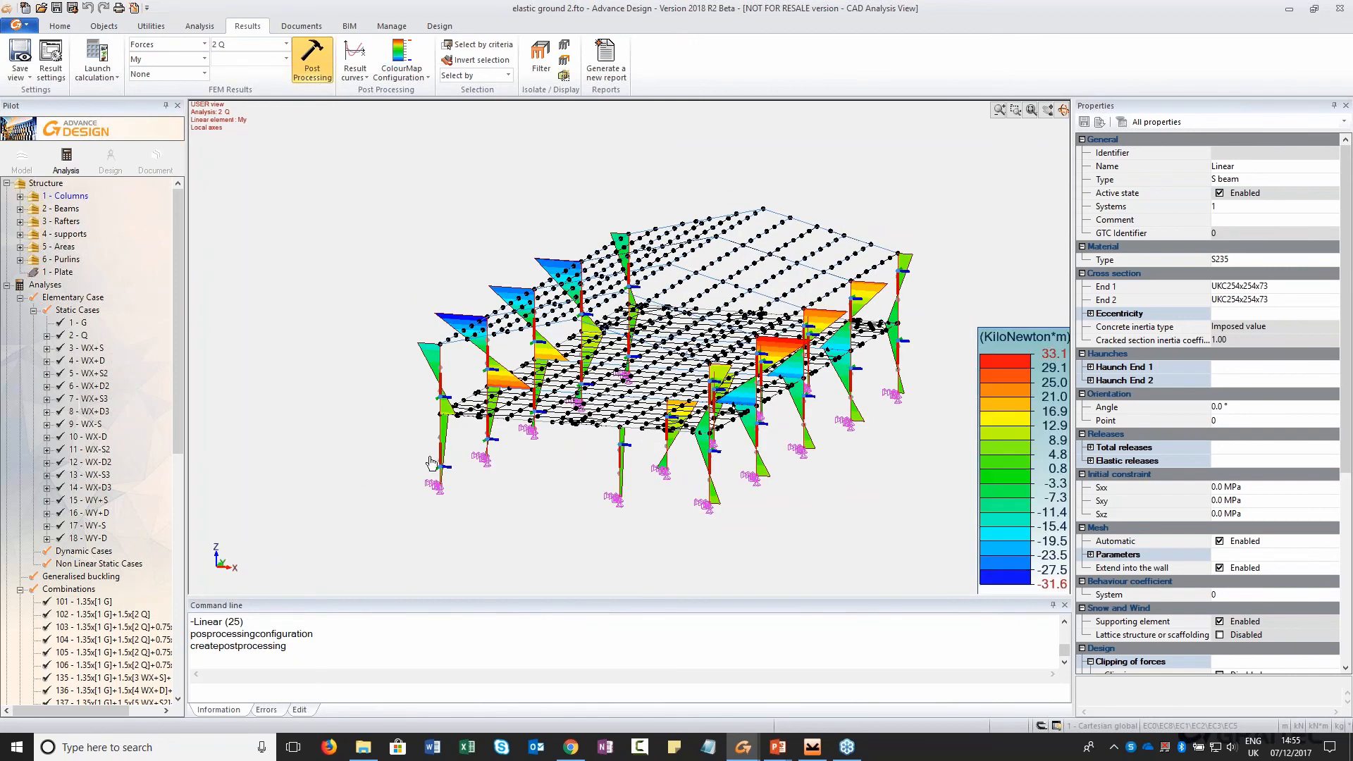
{"action": "middle_click_drag", "start_coordinate": [527, 500], "coordinate": [673, 468], "text": "shift"}
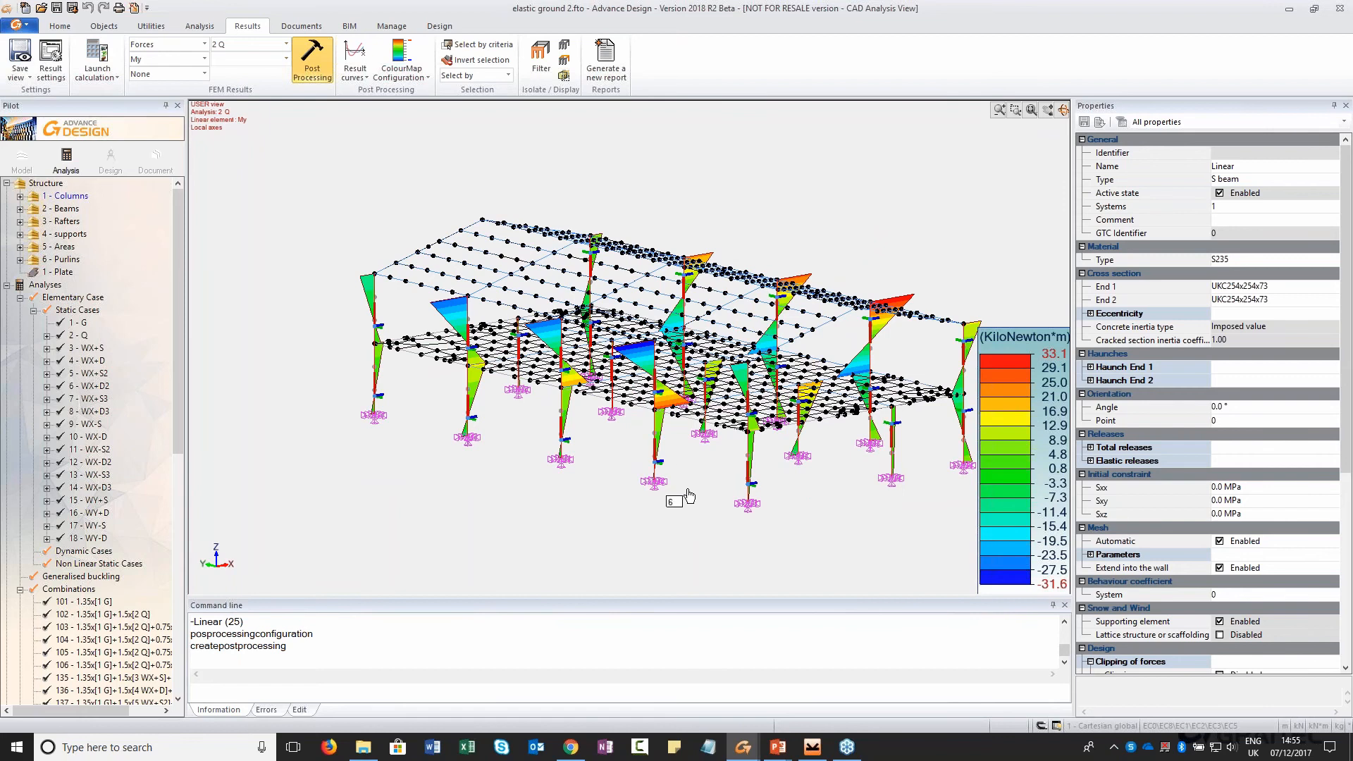
{"action": "middle_click_drag", "start_coordinate": [799, 514], "coordinate": [747, 504], "text": "shift"}
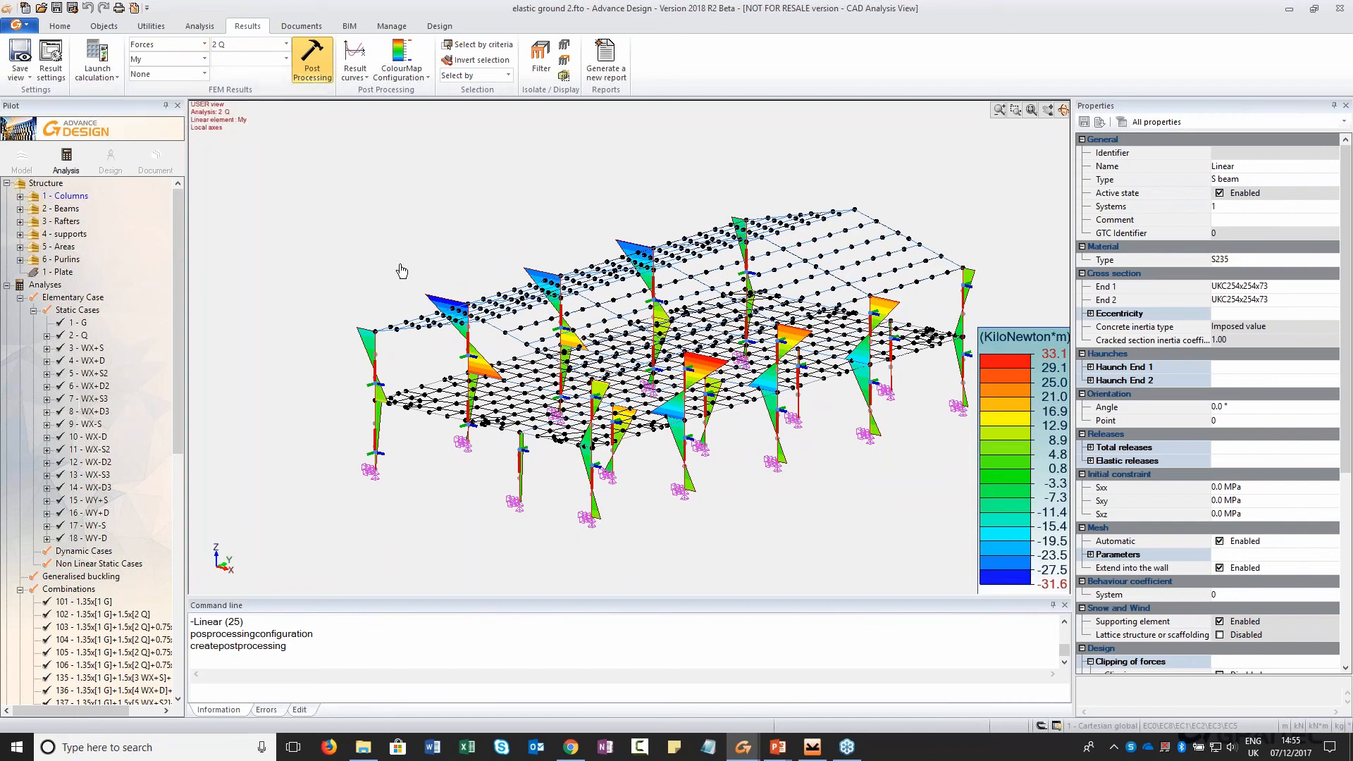
Isolate the floor plate so that only its mesh is displayed
{"action": "left_click", "coordinate": [515, 441]}
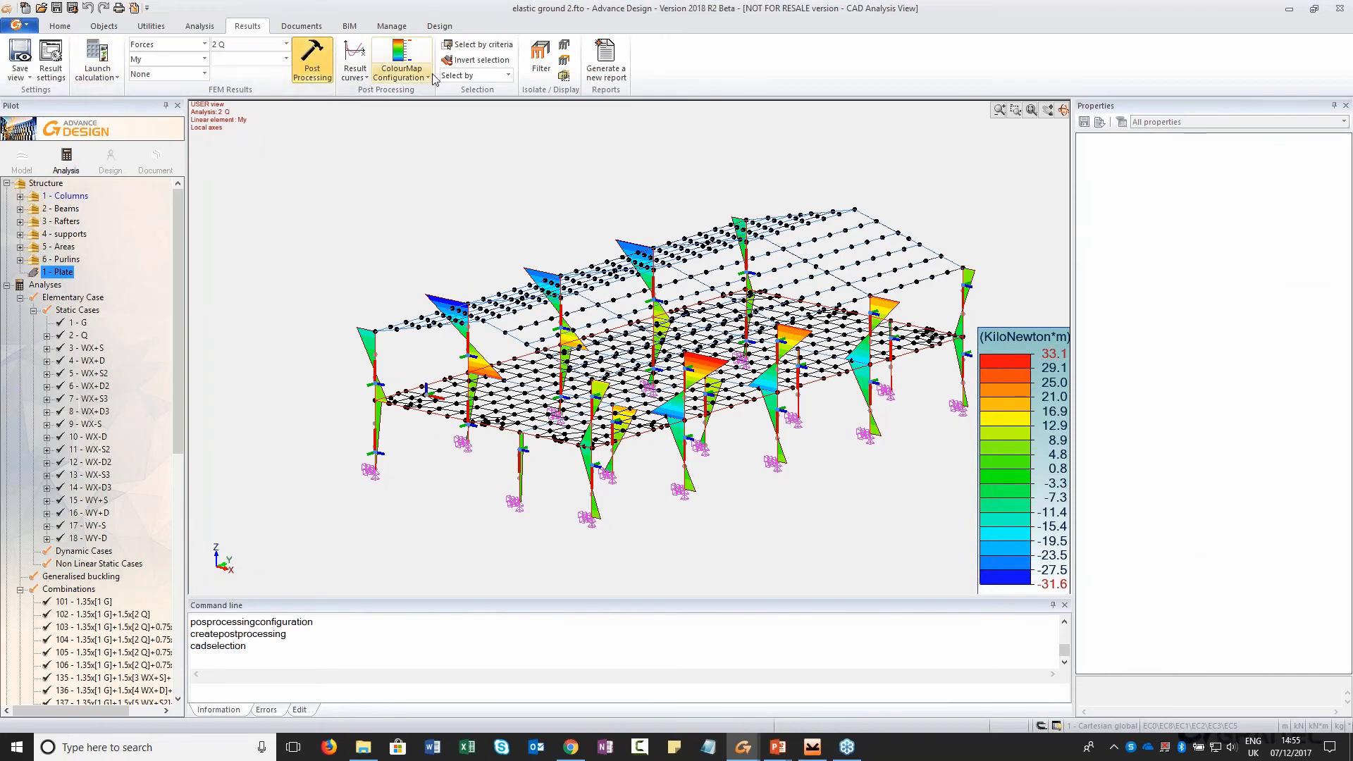
{"action": "left_click", "coordinate": [563, 75]}
{"action": "middle_click_drag", "start_coordinate": [751, 441], "coordinate": [843, 437]}
{"action": "left_click", "coordinate": [613, 445]}
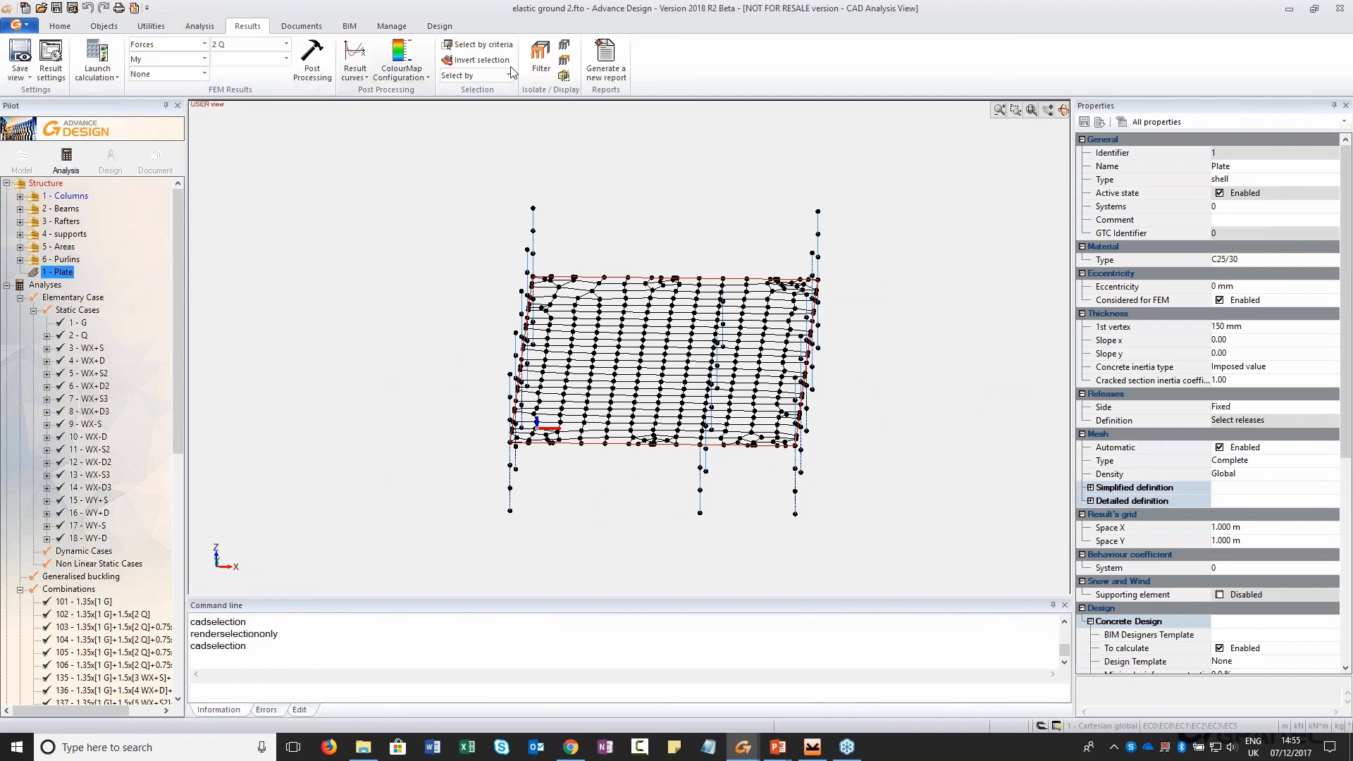
{"action": "left_click", "coordinate": [563, 75]}
{"action": "middle_click_drag", "start_coordinate": [764, 468], "coordinate": [670, 471]}
Draw a section cut across the plate's width, starting from the edge point at 0, 12, 3 m and ending on the opposite edge
{"action": "left_click", "coordinate": [355, 60]}
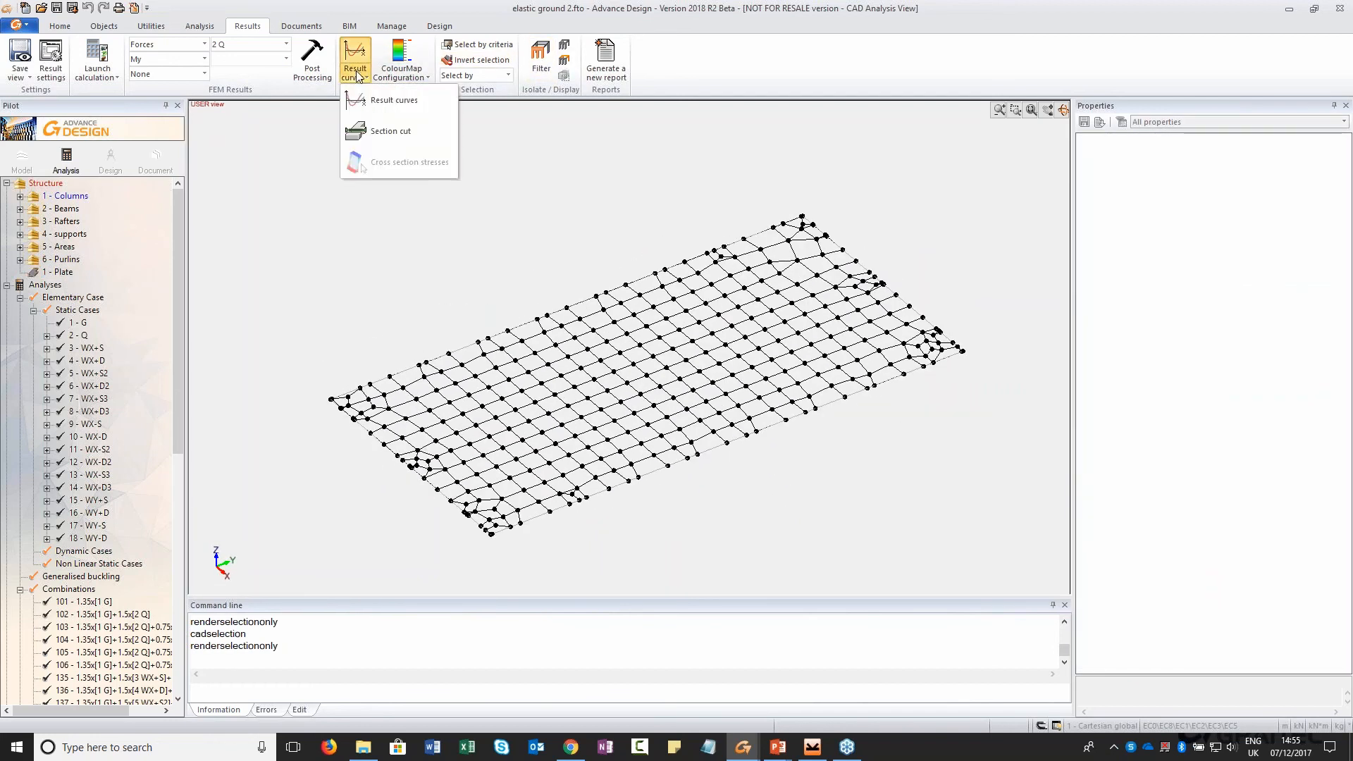
{"action": "left_click", "coordinate": [371, 134]}
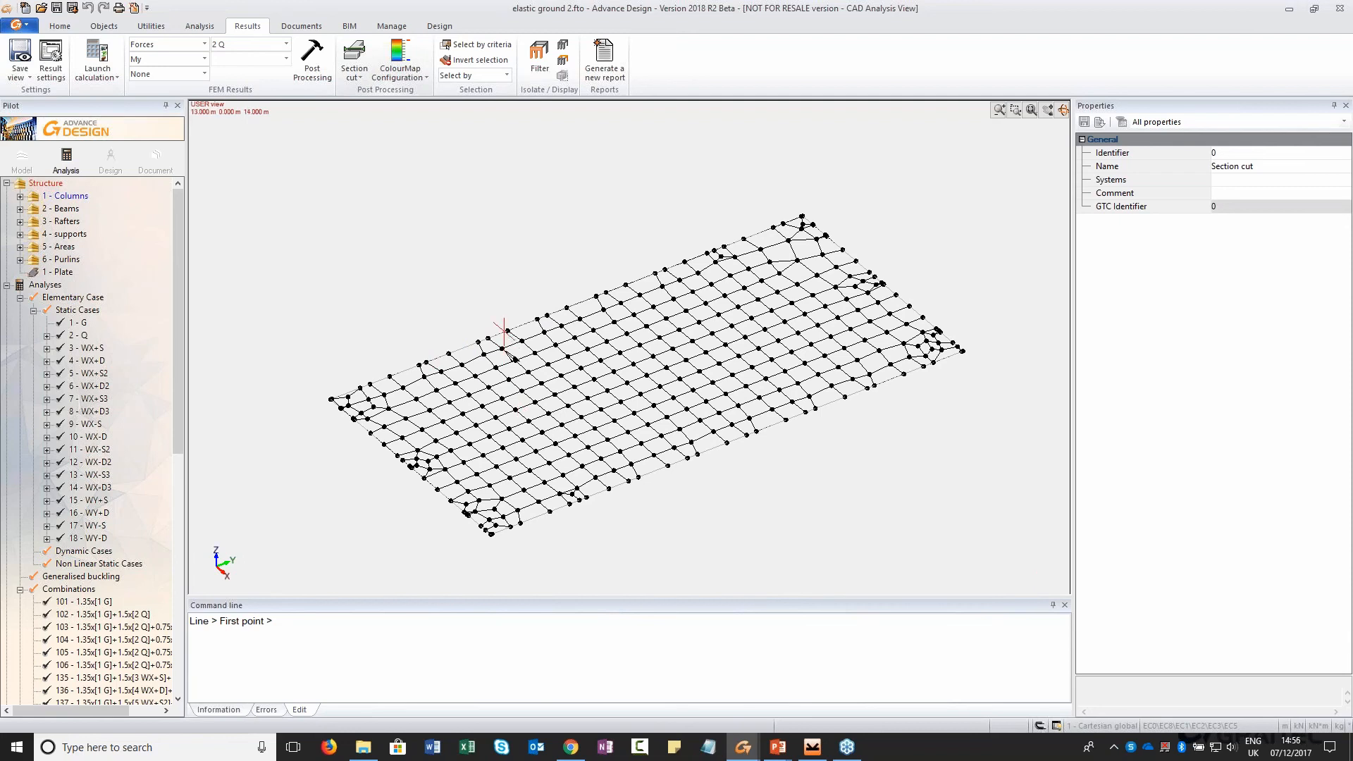
{"action": "middle_click_drag", "start_coordinate": [598, 366], "coordinate": [625, 297], "text": "shift"}
{"action": "middle_click_drag", "start_coordinate": [555, 343], "coordinate": [513, 317], "text": "shift"}
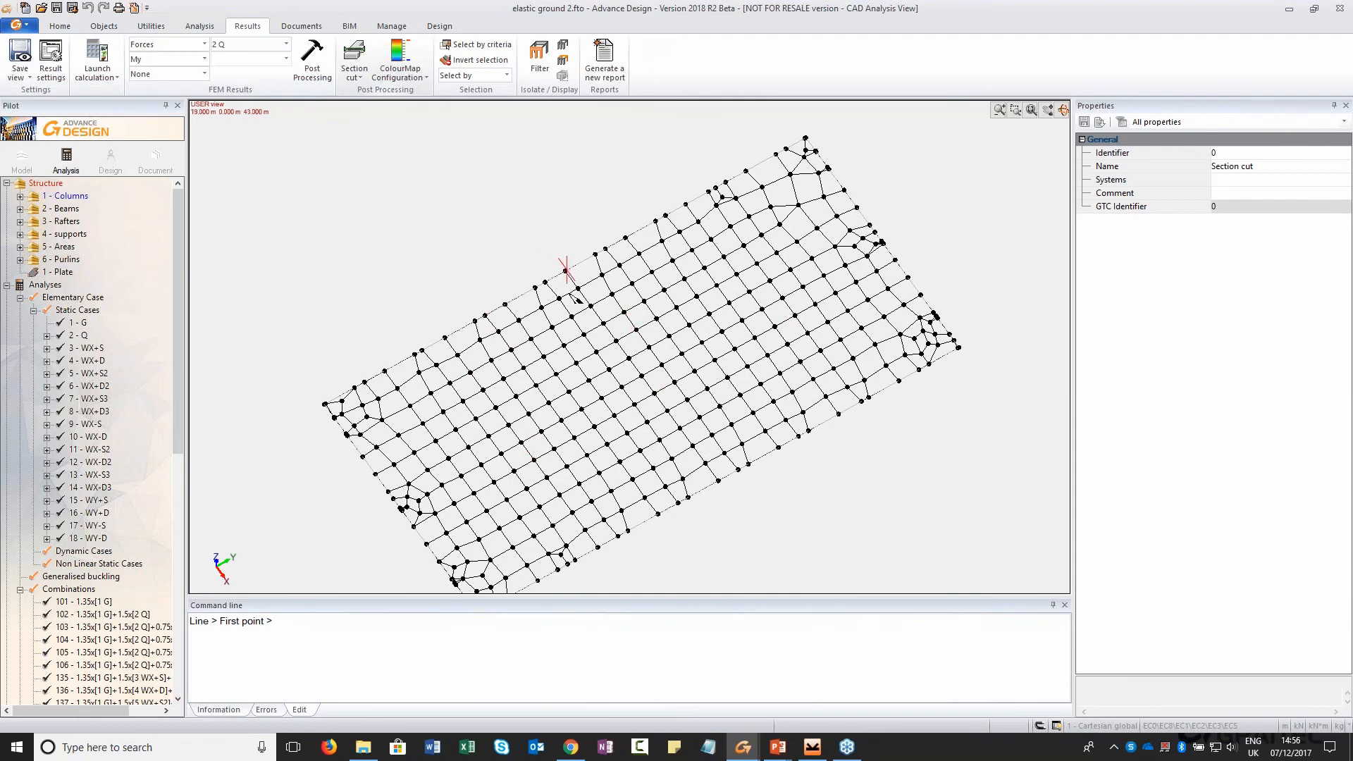
{"action": "middle_click_drag", "start_coordinate": [581, 310], "coordinate": [549, 315], "text": "shift"}
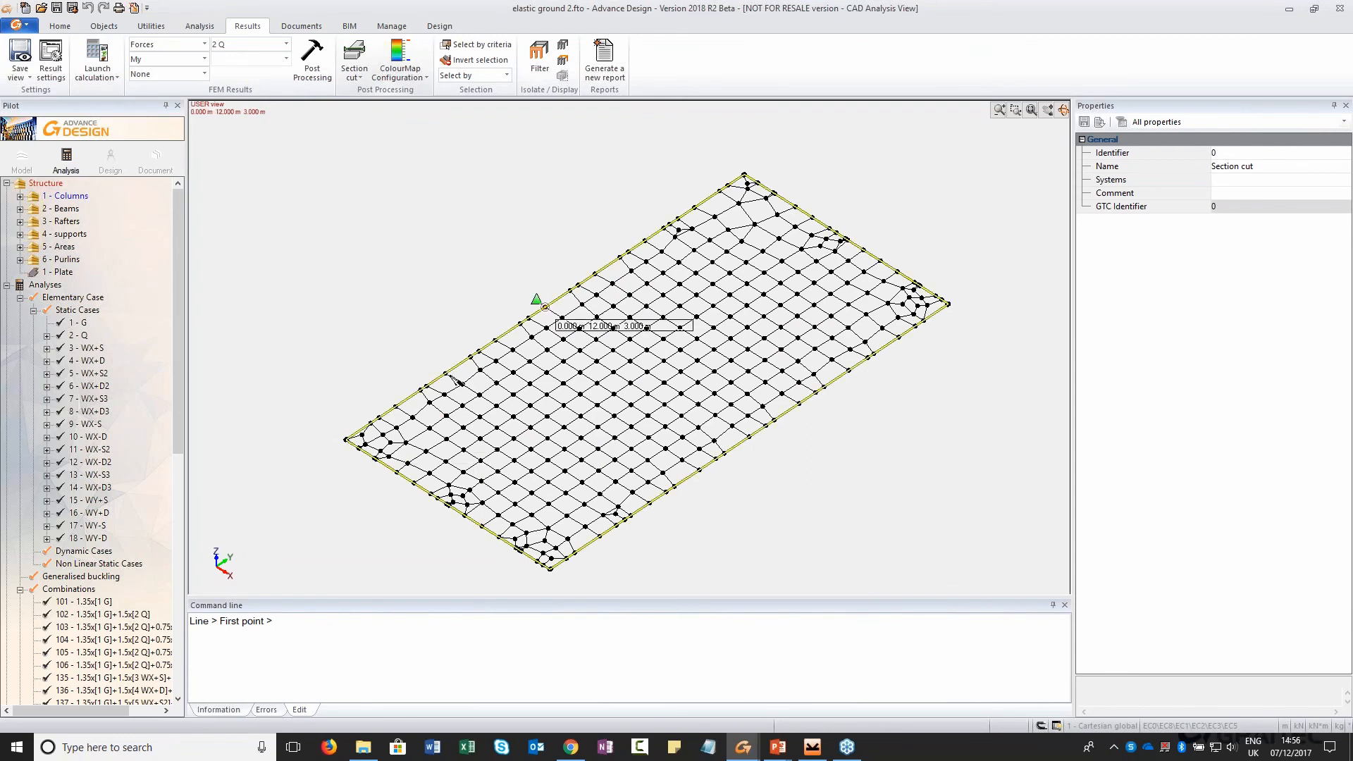
{"action": "left_click", "coordinate": [543, 305]}
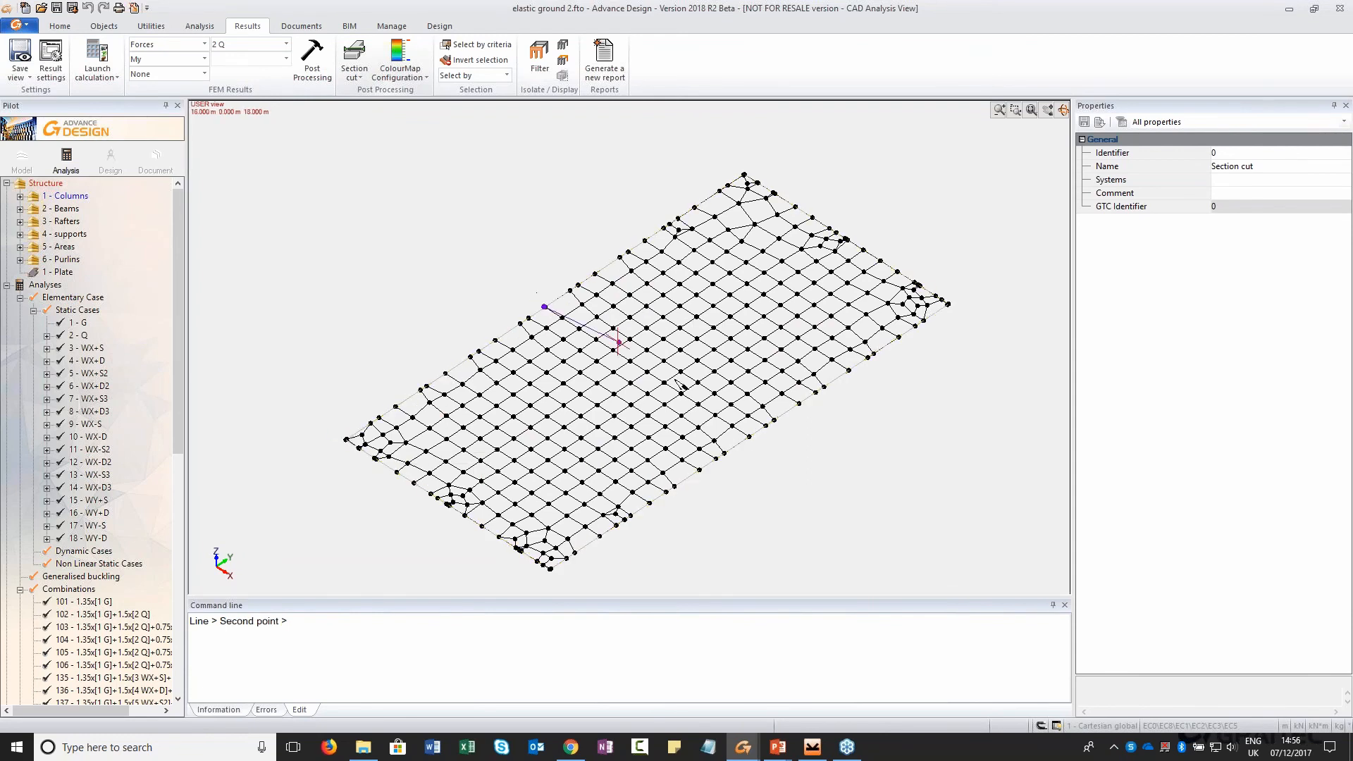
{"action": "left_click", "coordinate": [755, 437]}
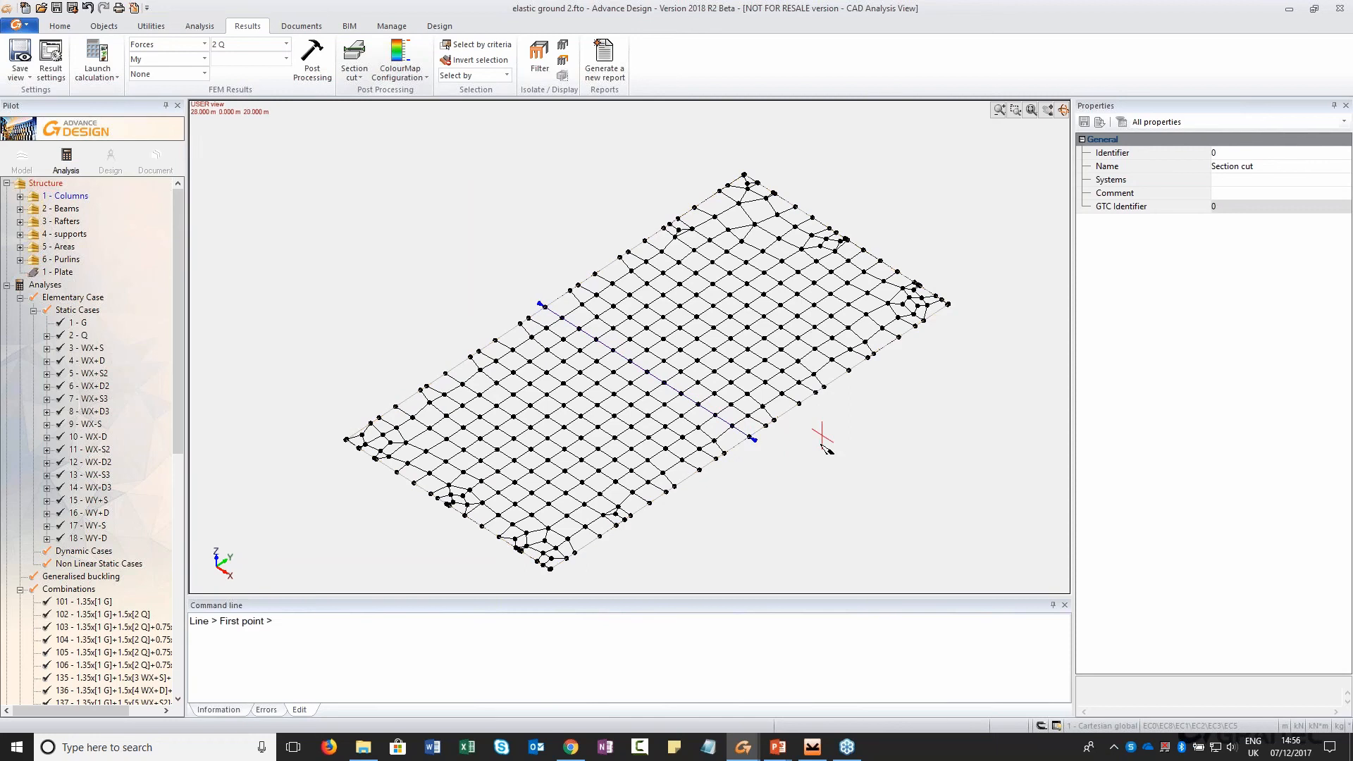
{"action": "key", "text": "Escape"}
View the result curves along the plate's section cut, close them and return to the descriptive model
{"action": "left_click", "coordinate": [755, 443]}
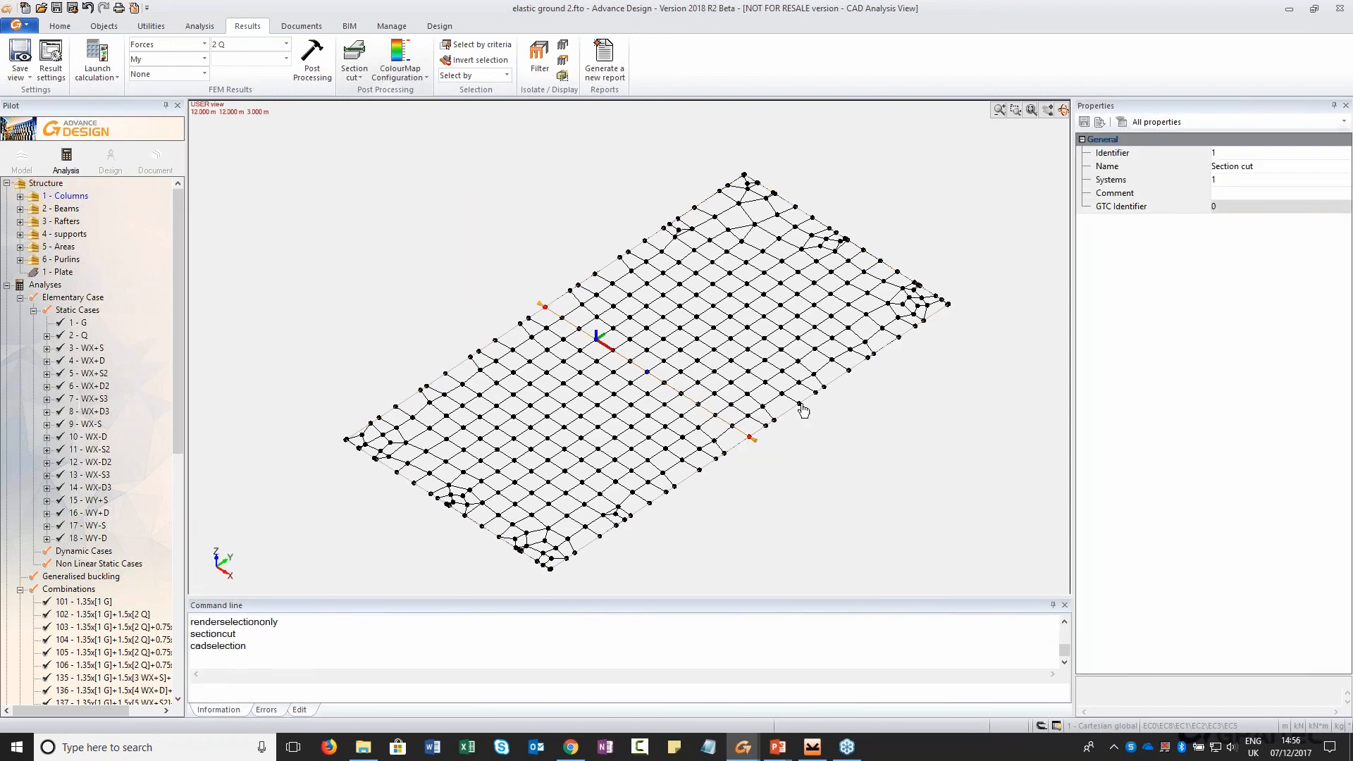
{"action": "middle_click_drag", "start_coordinate": [650, 420], "coordinate": [689, 451], "text": "shift"}
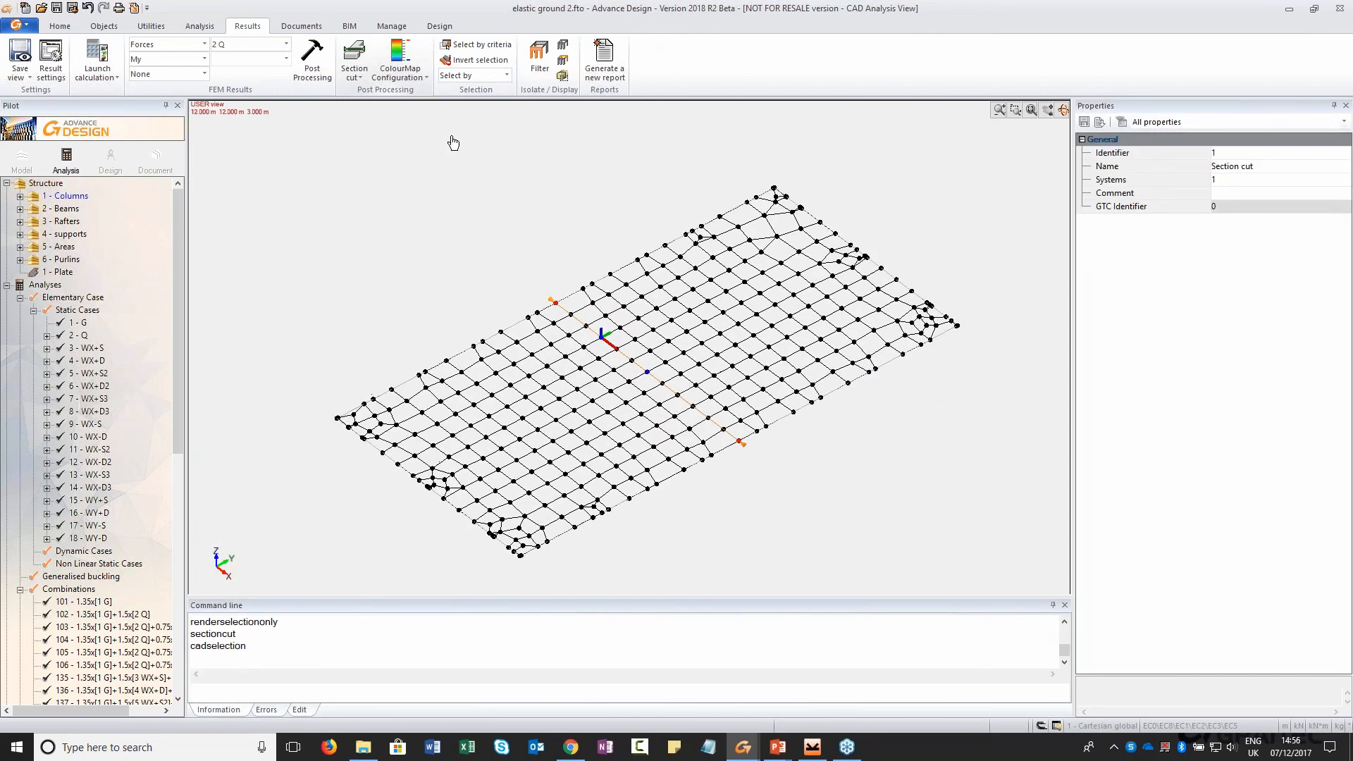
{"action": "left_click", "coordinate": [356, 78]}
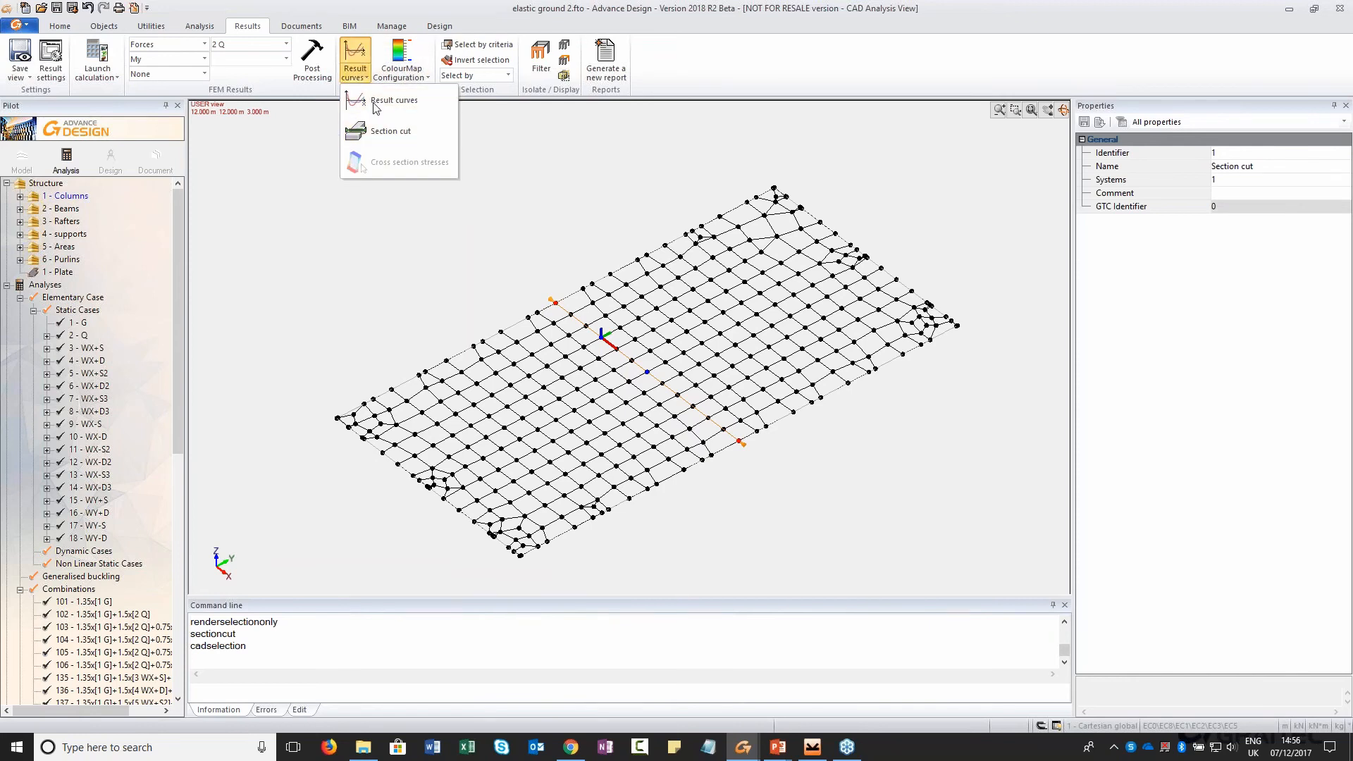
{"action": "left_click", "coordinate": [373, 100]}
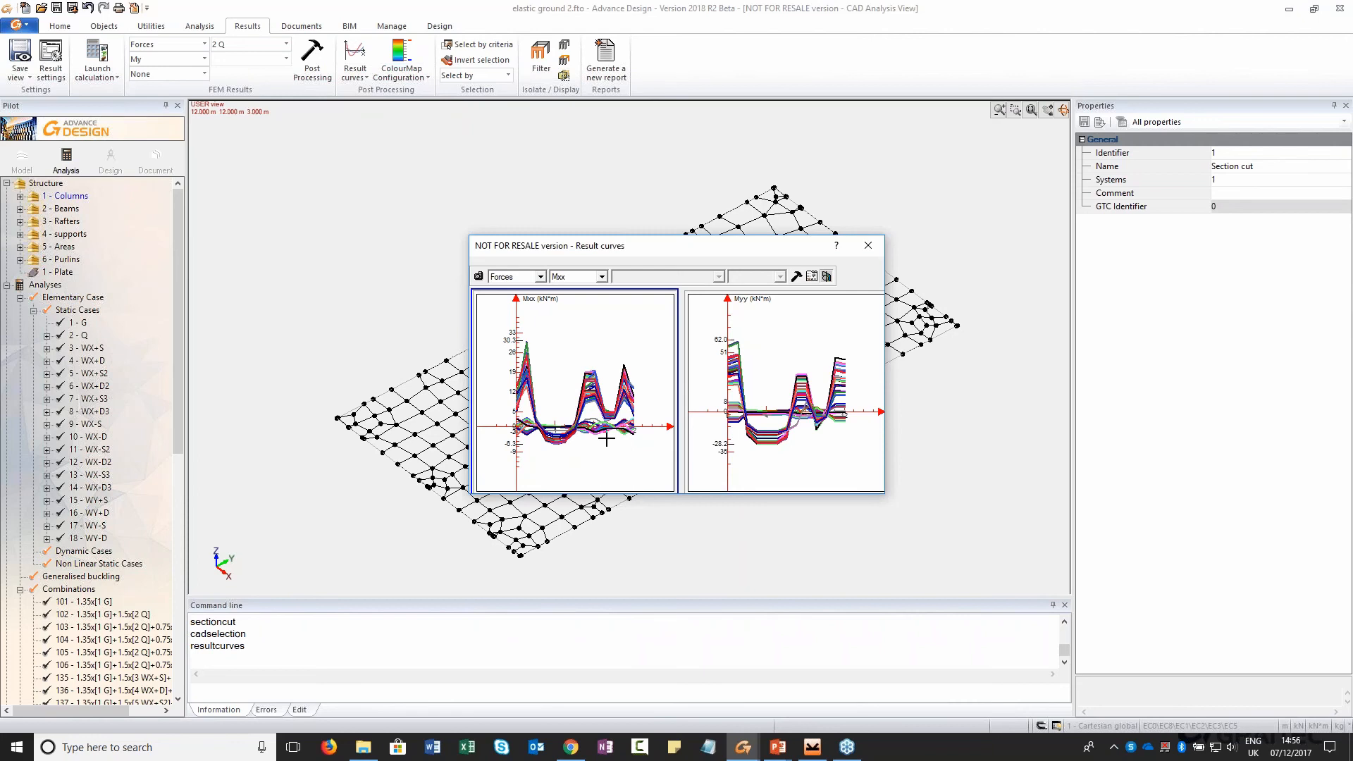
{"action": "left_click", "coordinate": [868, 246]}
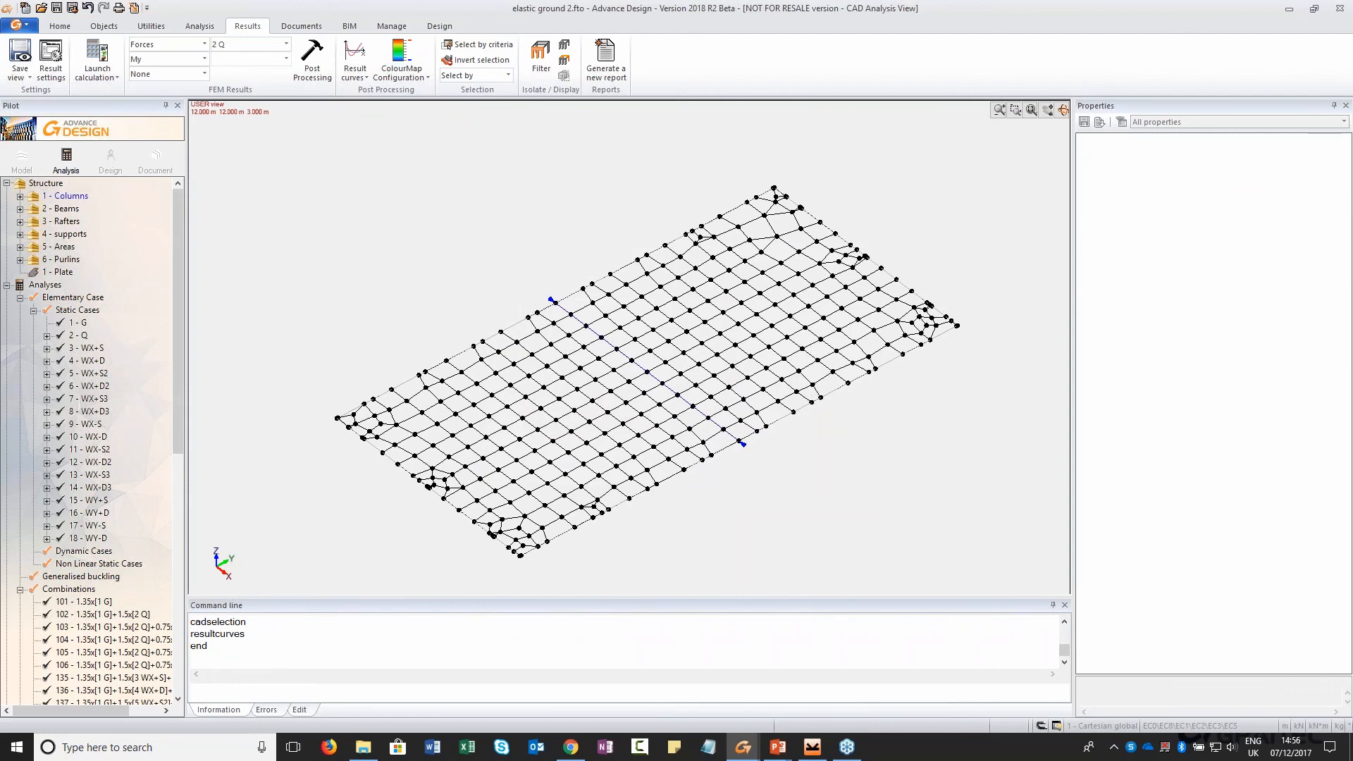
{"action": "left_click", "coordinate": [21, 157]}
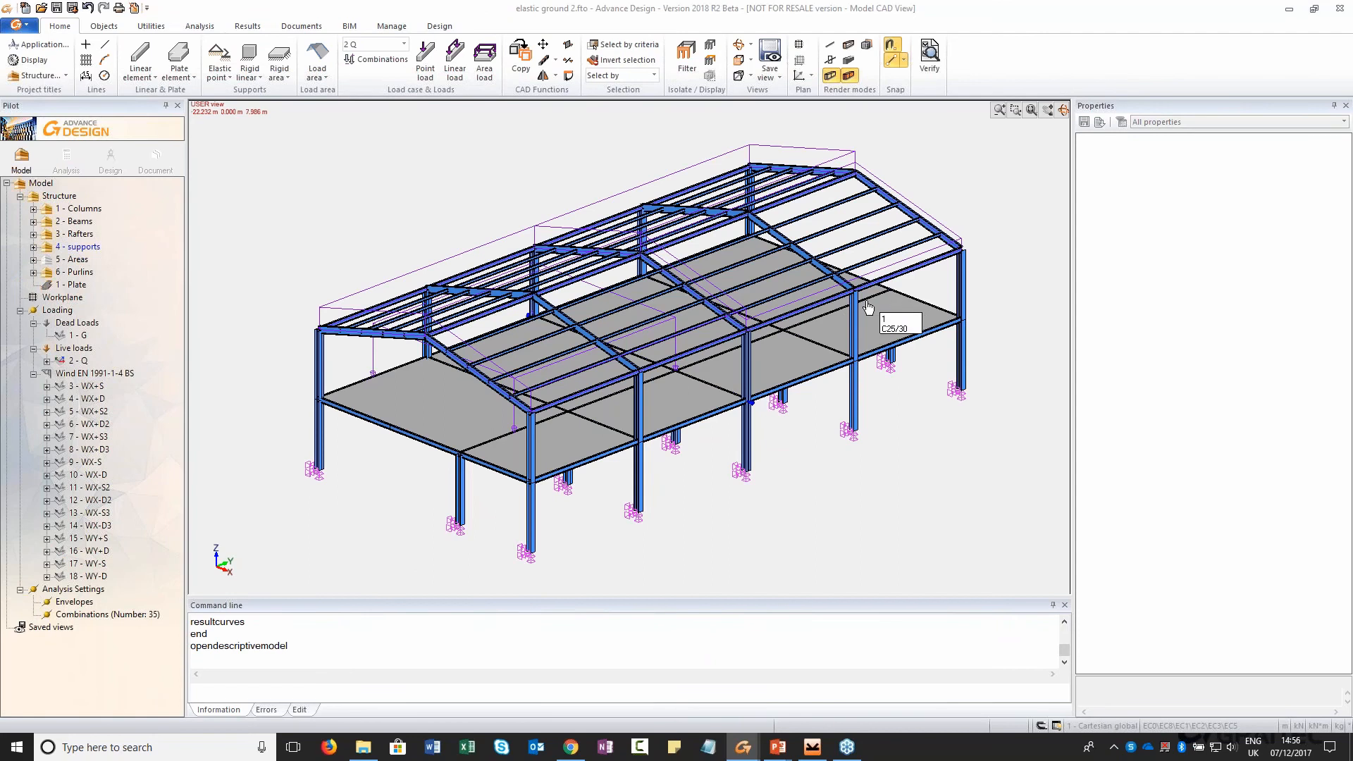
Isolate the concrete floor plate so that it is the only element displayed
{"action": "left_click", "coordinate": [432, 420]}
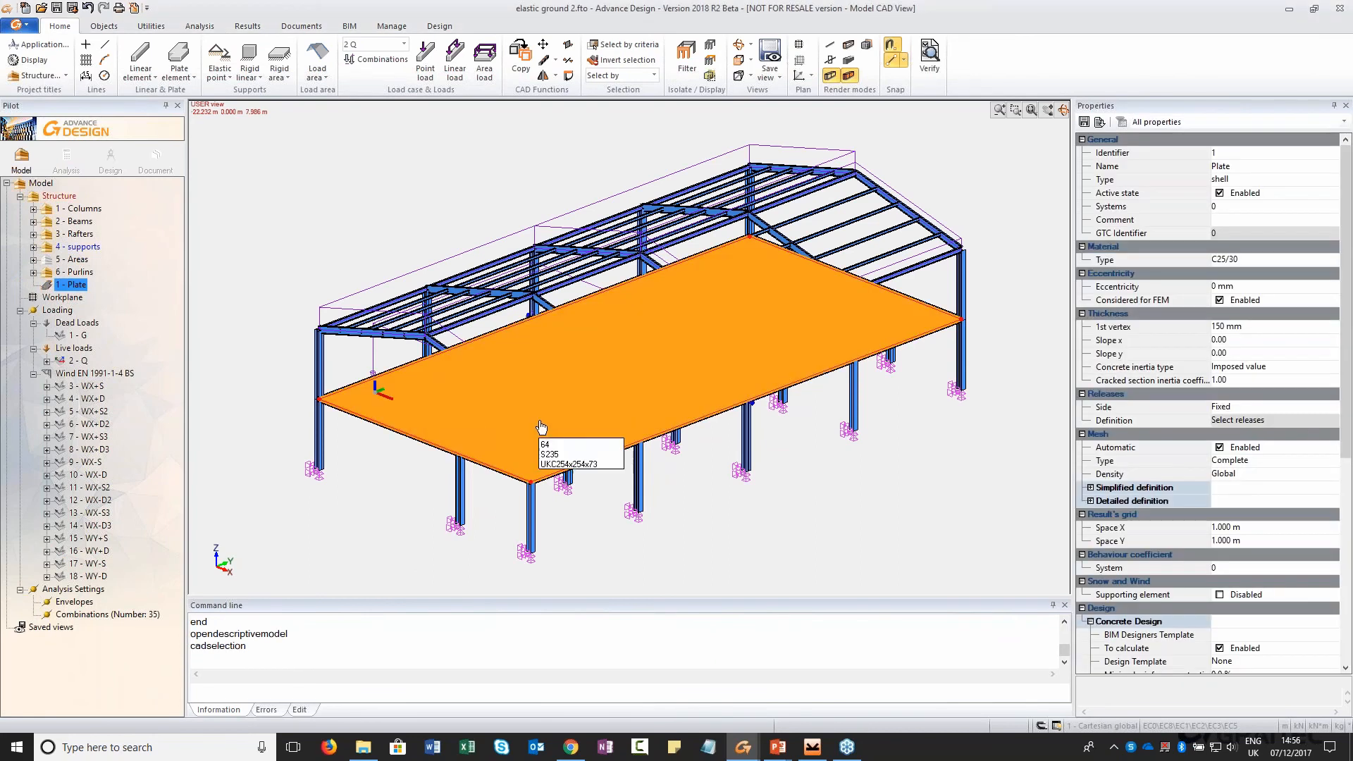
{"action": "key", "text": "Escape"}
{"action": "left_click", "coordinate": [427, 415]}
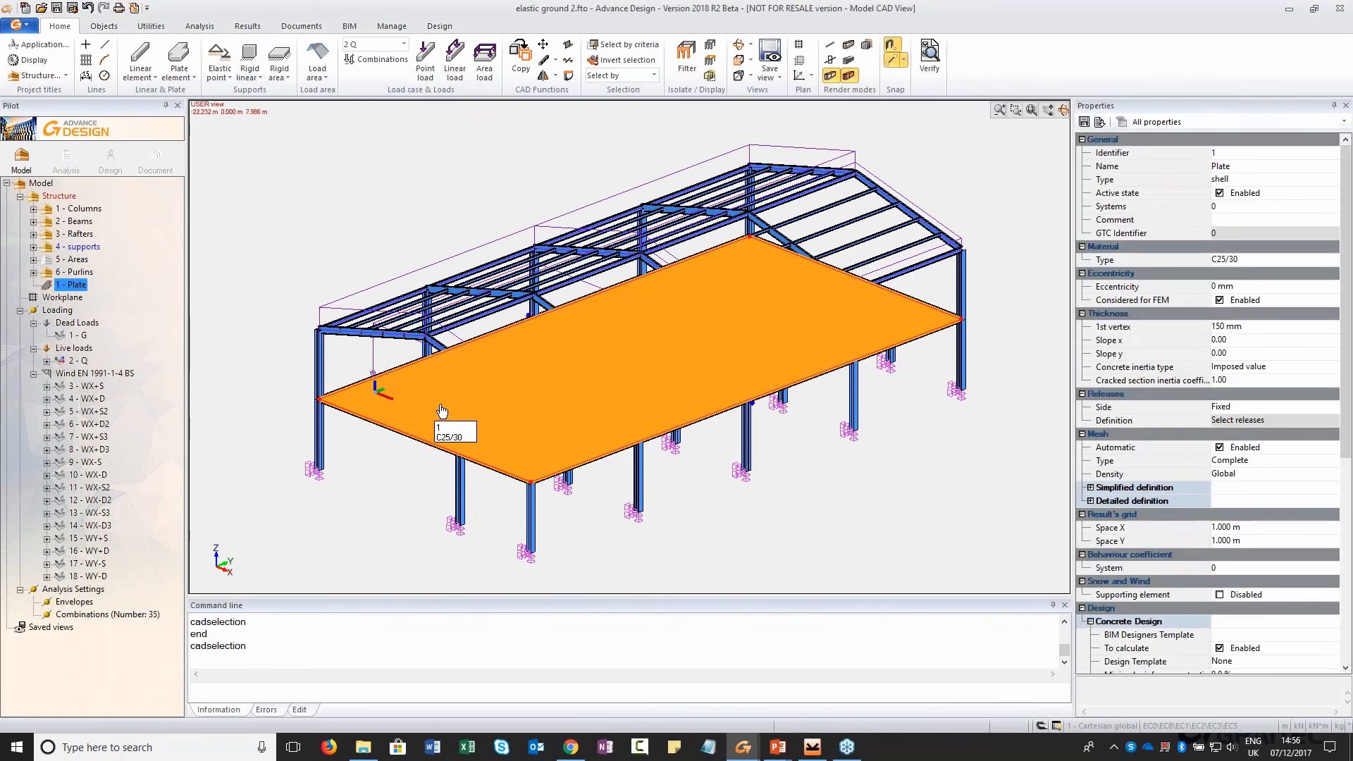
{"action": "left_click", "coordinate": [682, 68]}
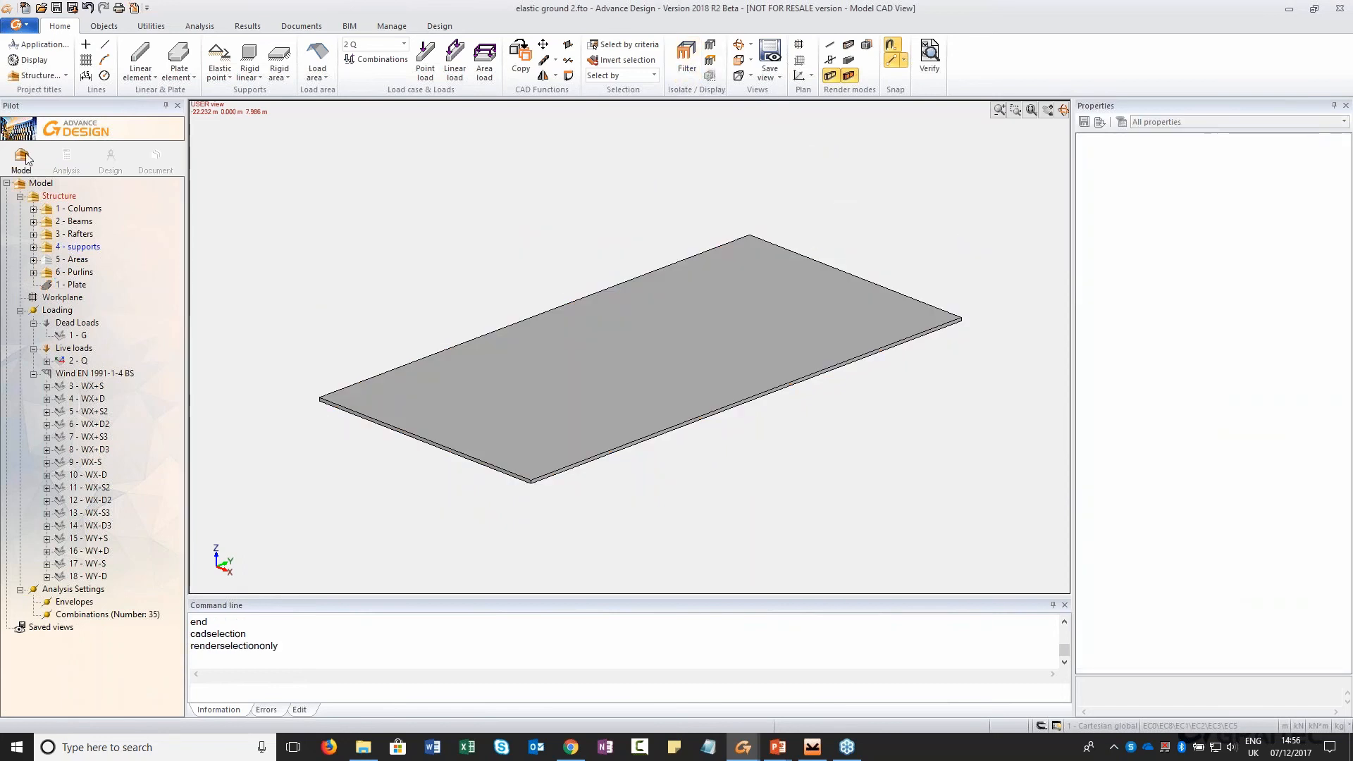
Display the workplane and project it onto the top view
{"action": "left_click", "coordinate": [799, 47]}
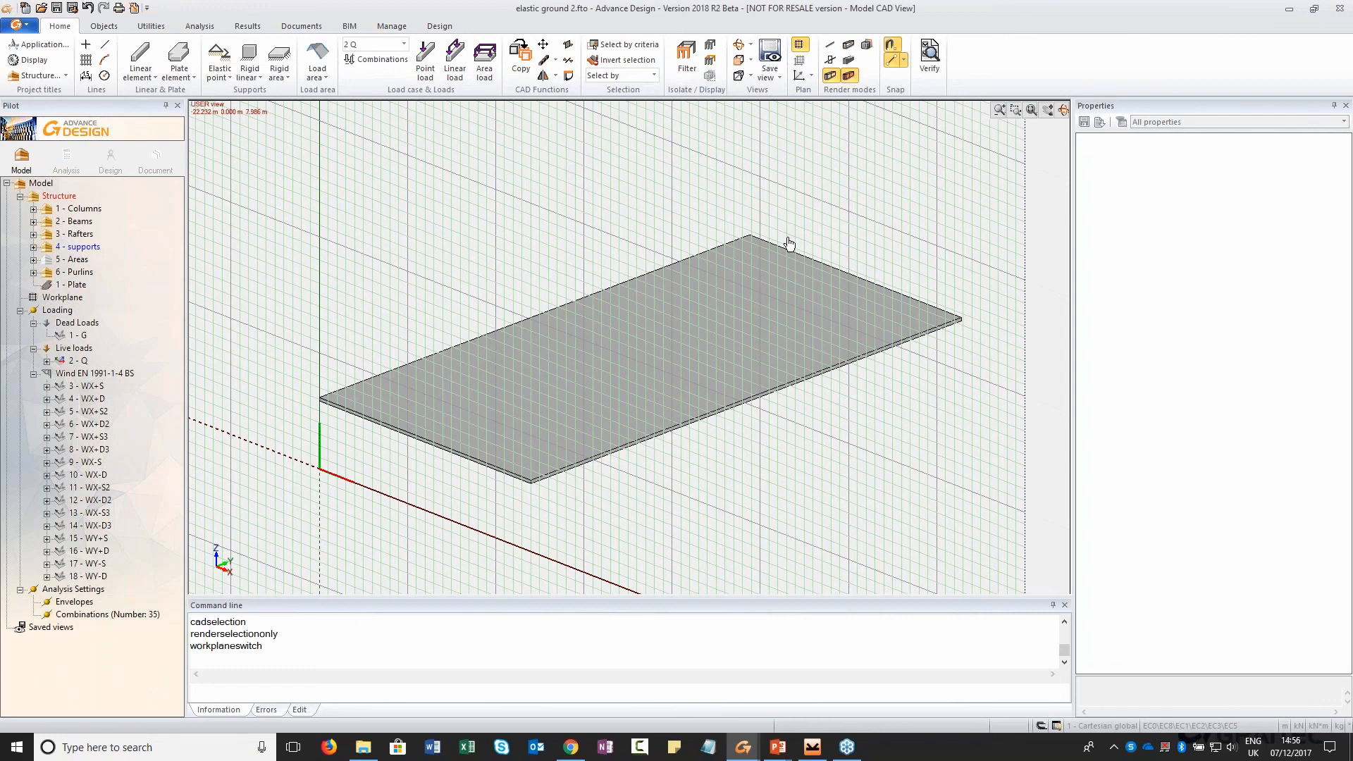
{"action": "key", "text": "alt+5"}
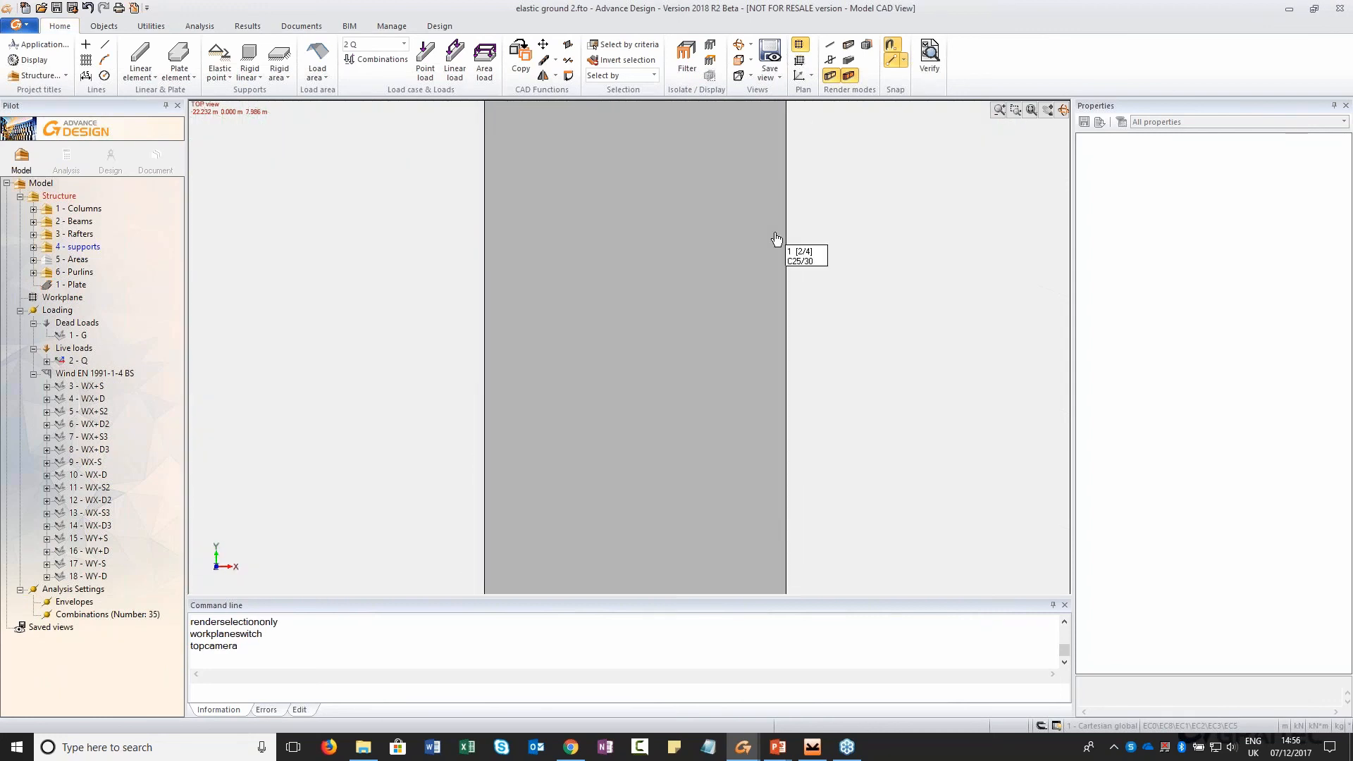
{"action": "left_click", "coordinate": [800, 64]}
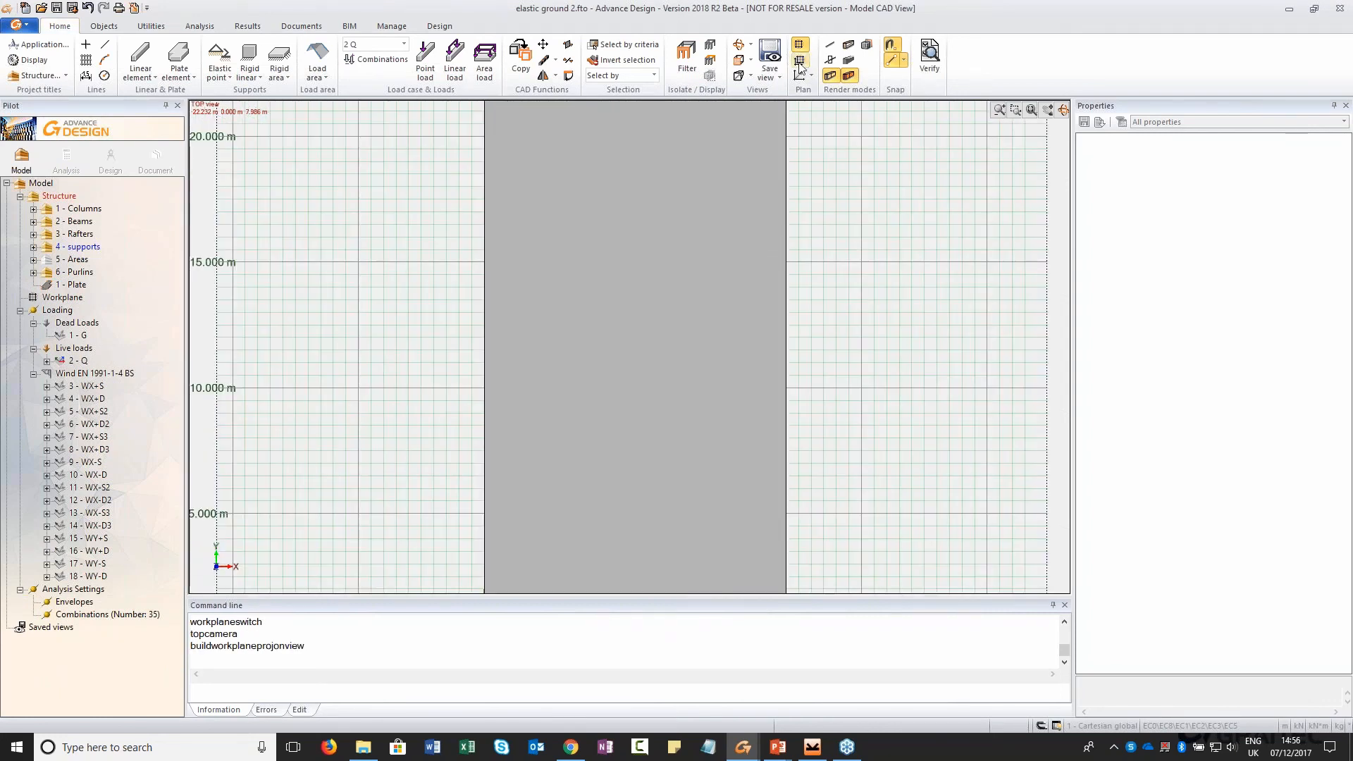
Move the workplane from the base level up to the plate's corner at the origin, at 3 m height
{"action": "middle_click_drag", "start_coordinate": [440, 386], "coordinate": [407, 505], "text": "shift"}
{"action": "left_click", "coordinate": [382, 482]}
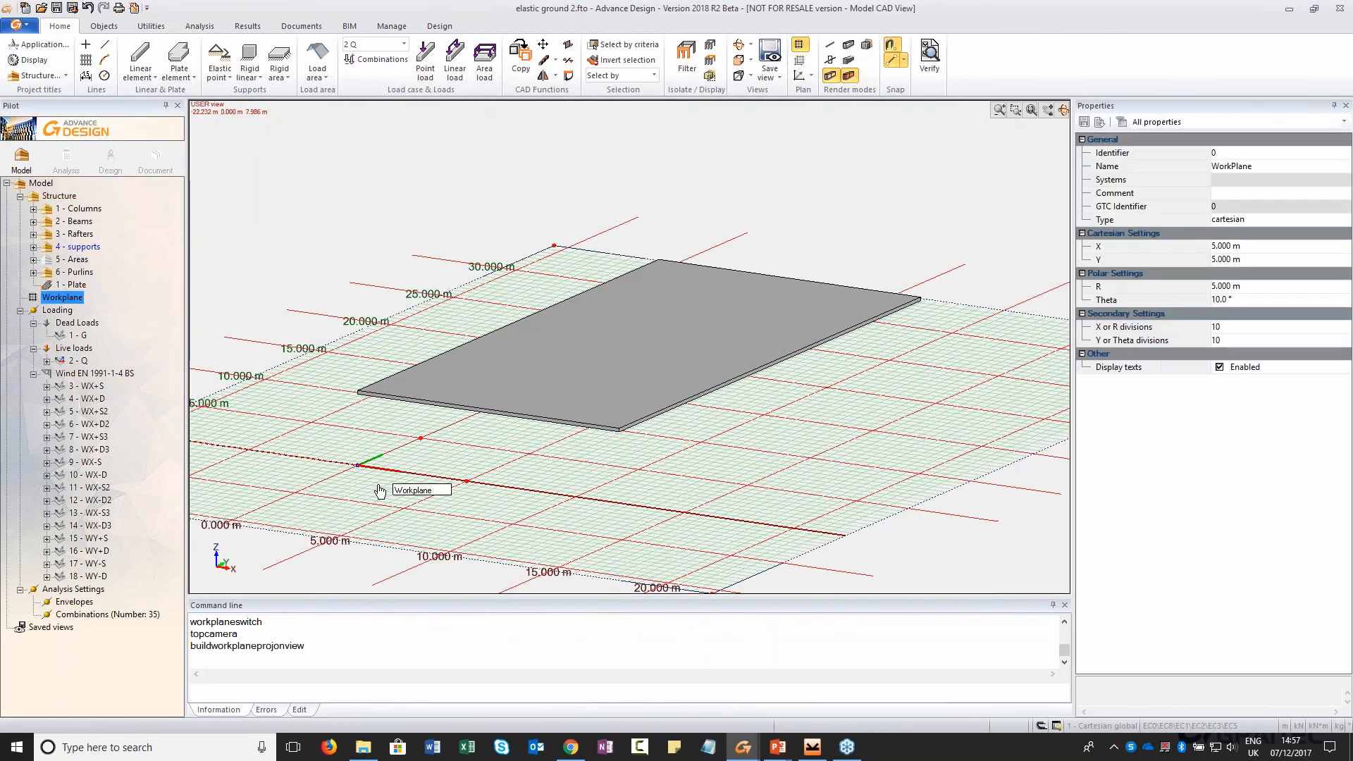
{"action": "left_click", "coordinate": [378, 483]}
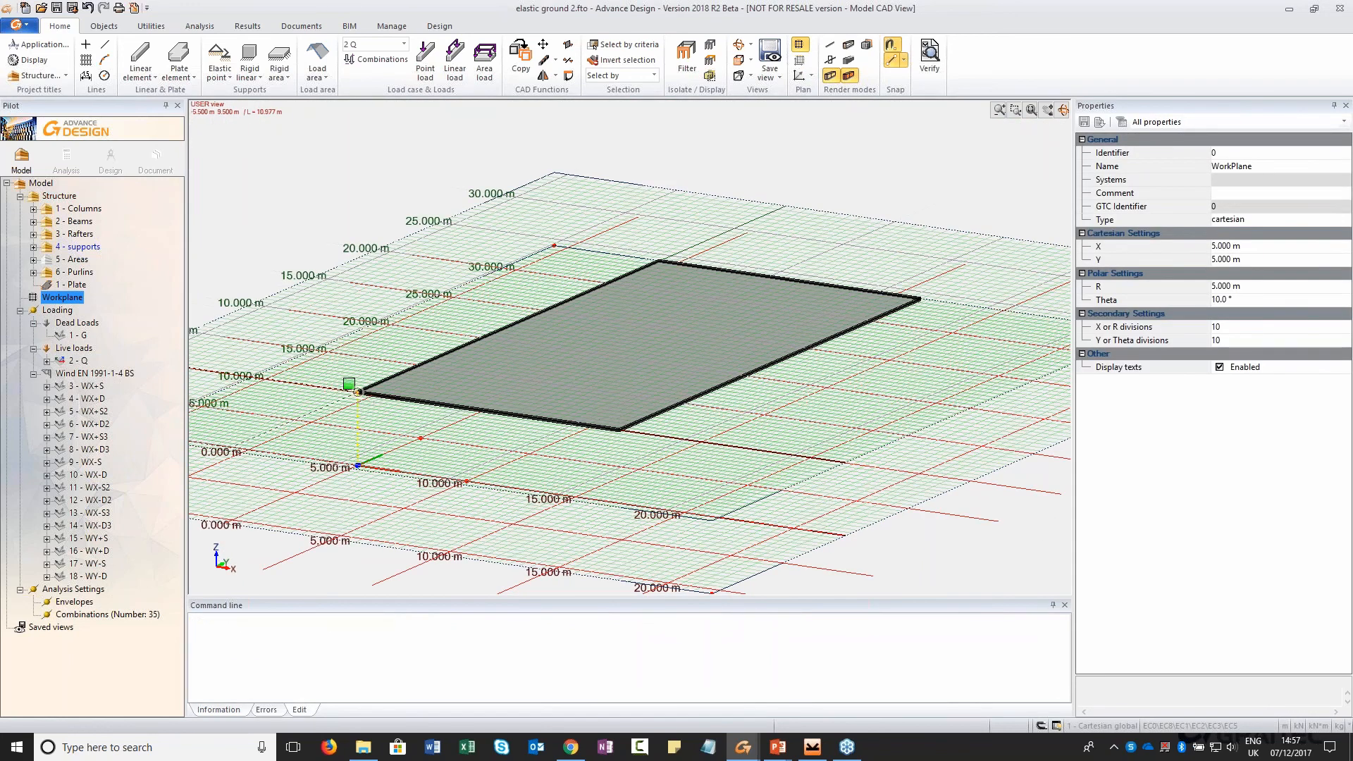
{"action": "left_click", "coordinate": [360, 392]}
{"action": "mouse_move", "coordinate": [537, 529]}
{"action": "middle_mouse_down", "text": "shift"}
{"action": "mouse_move", "coordinate": [383, 504]}
{"action": "mouse_move", "coordinate": [583, 492]}
{"action": "mouse_move", "coordinate": [535, 503]}
{"action": "middle_mouse_up", "text": "shift"}
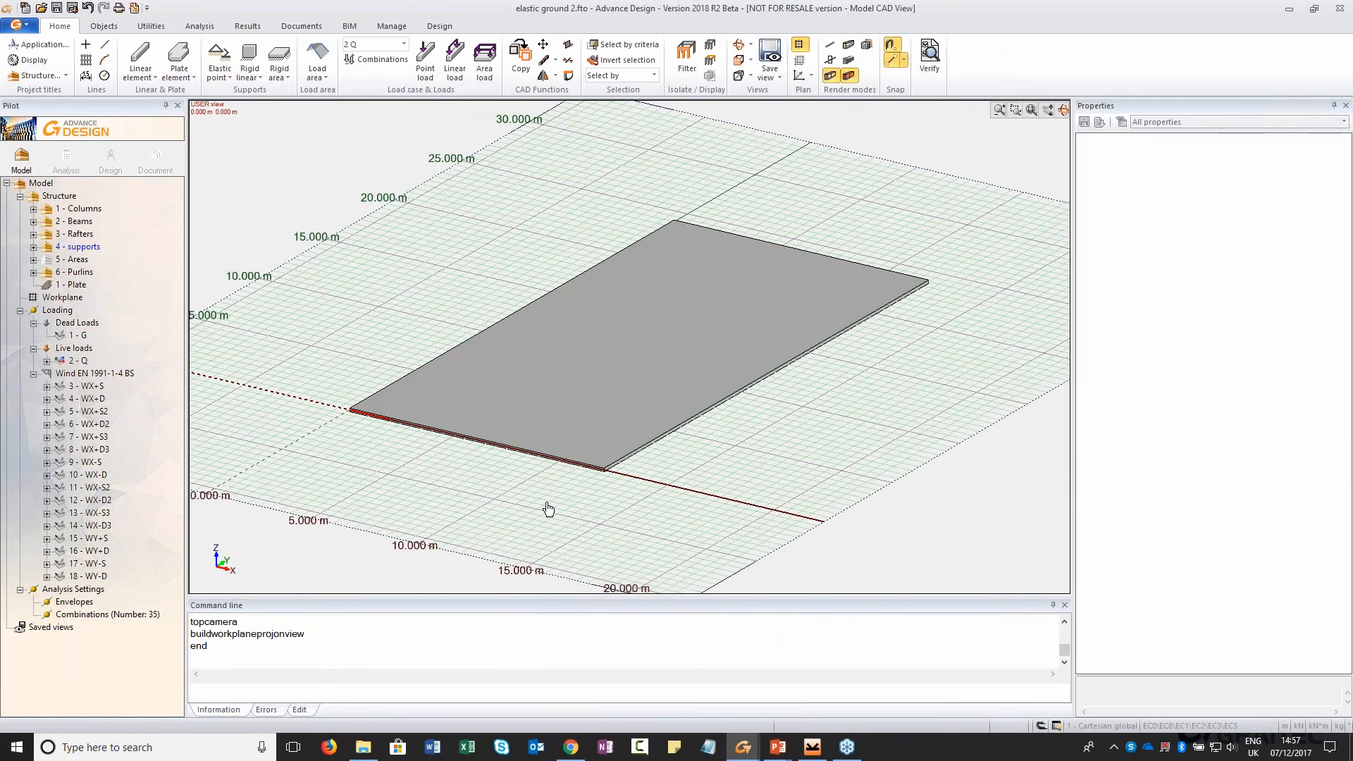
Draw a mesh-enabled line across the plate's full 12 m width at Y = 4 m, in top view under the Structure system
{"action": "key", "text": "t"}
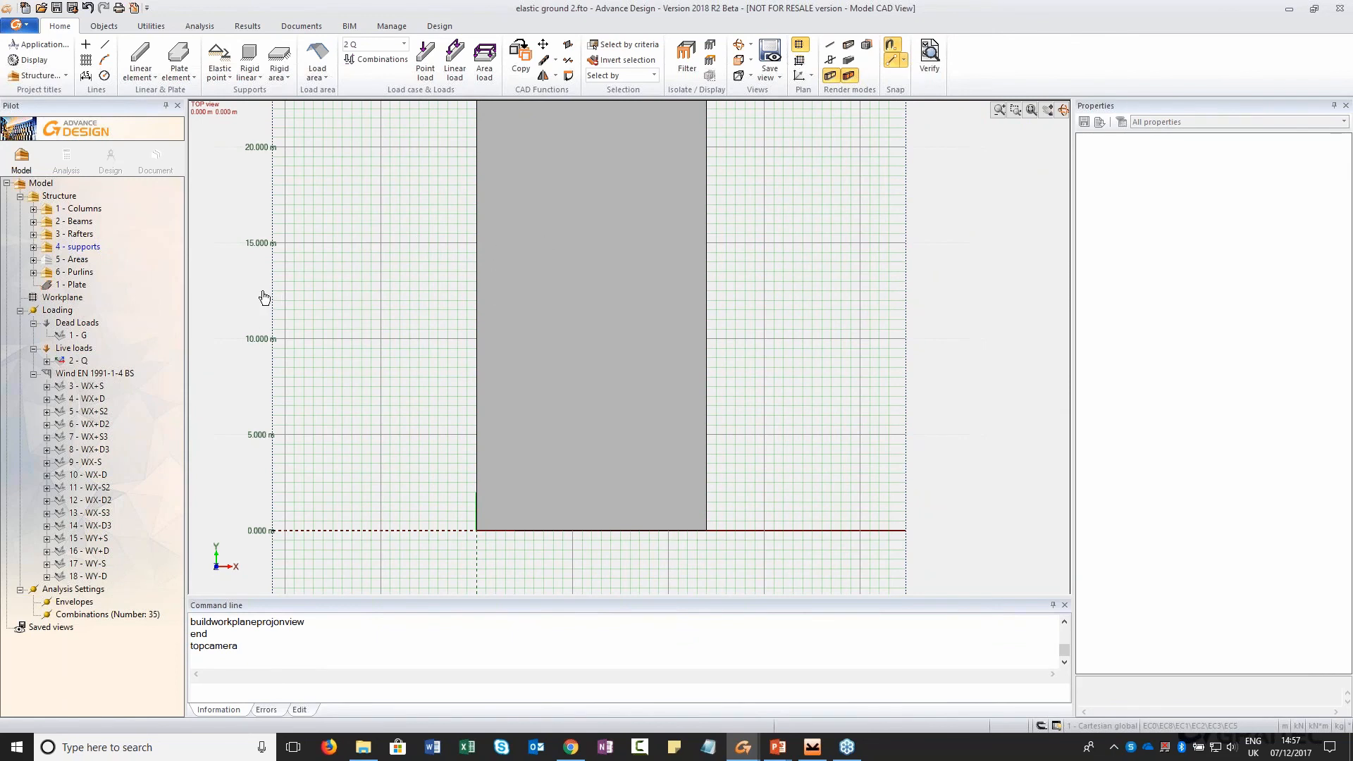
{"action": "left_click", "coordinate": [59, 196]}
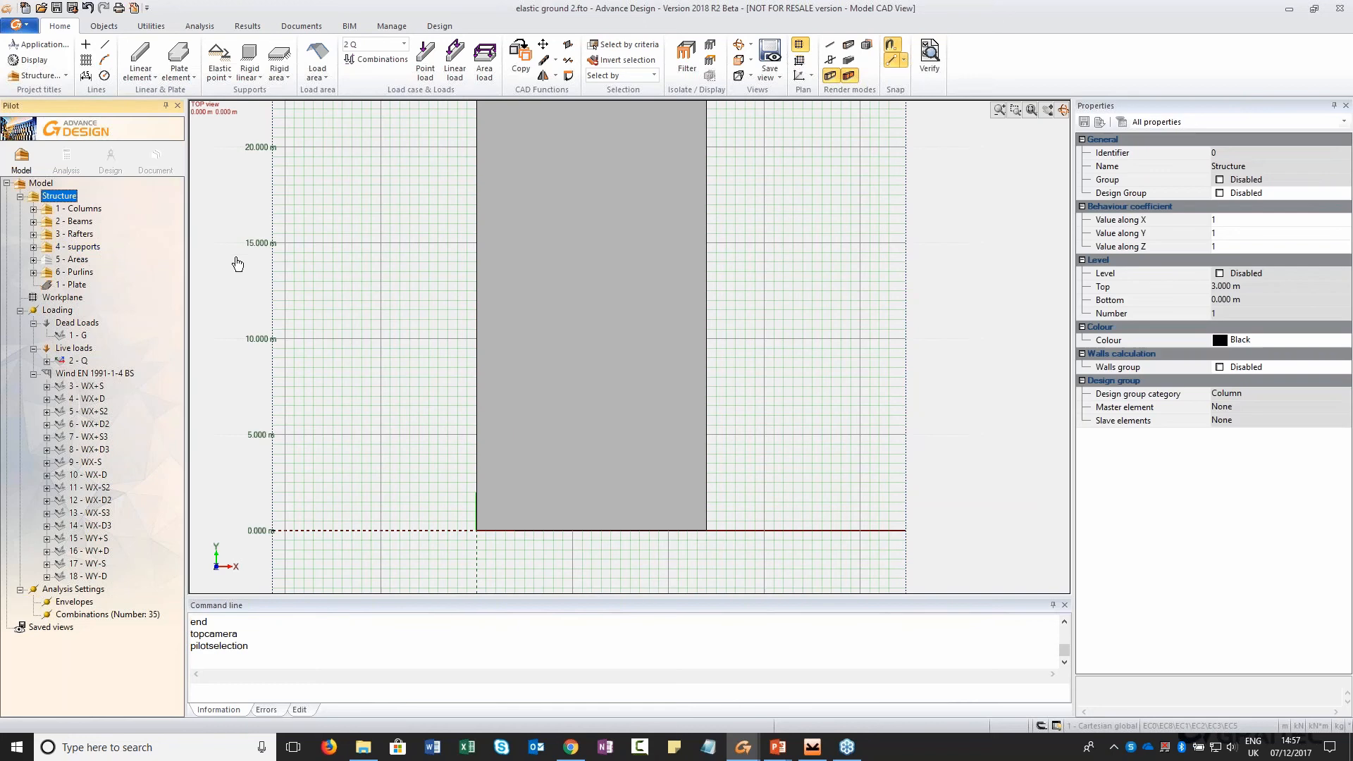
{"action": "left_click", "coordinate": [105, 43]}
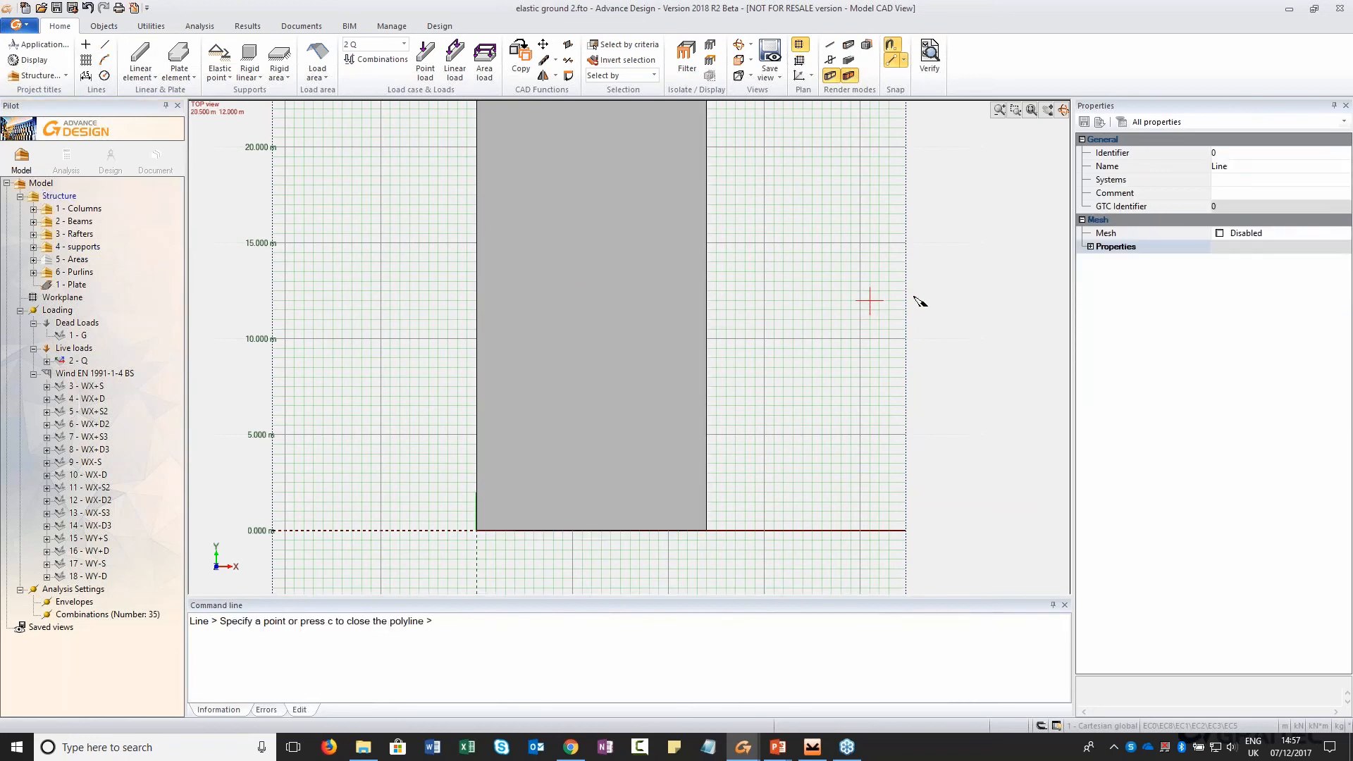
{"action": "left_click", "coordinate": [1219, 234]}
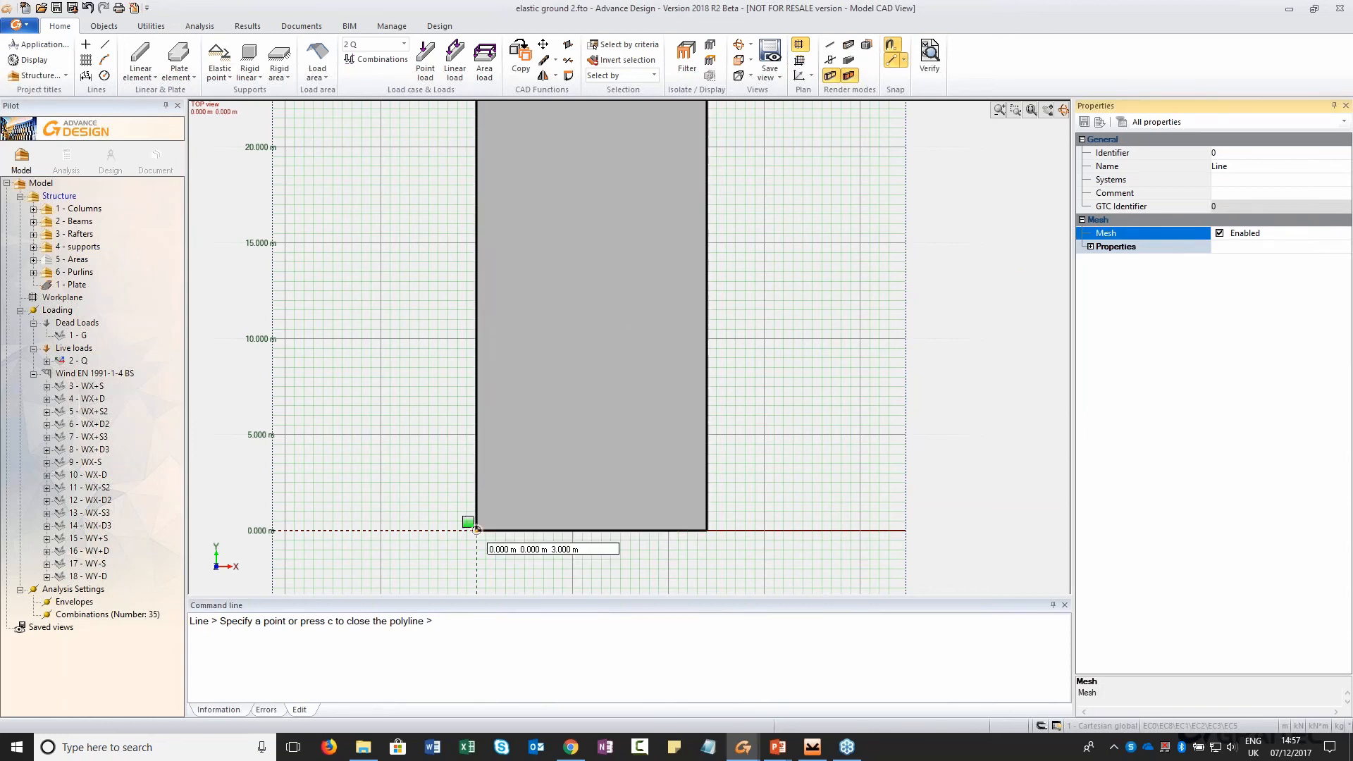
{"action": "scroll", "coordinate": [473, 520], "scroll_direction": "up", "scroll_amount": 2}
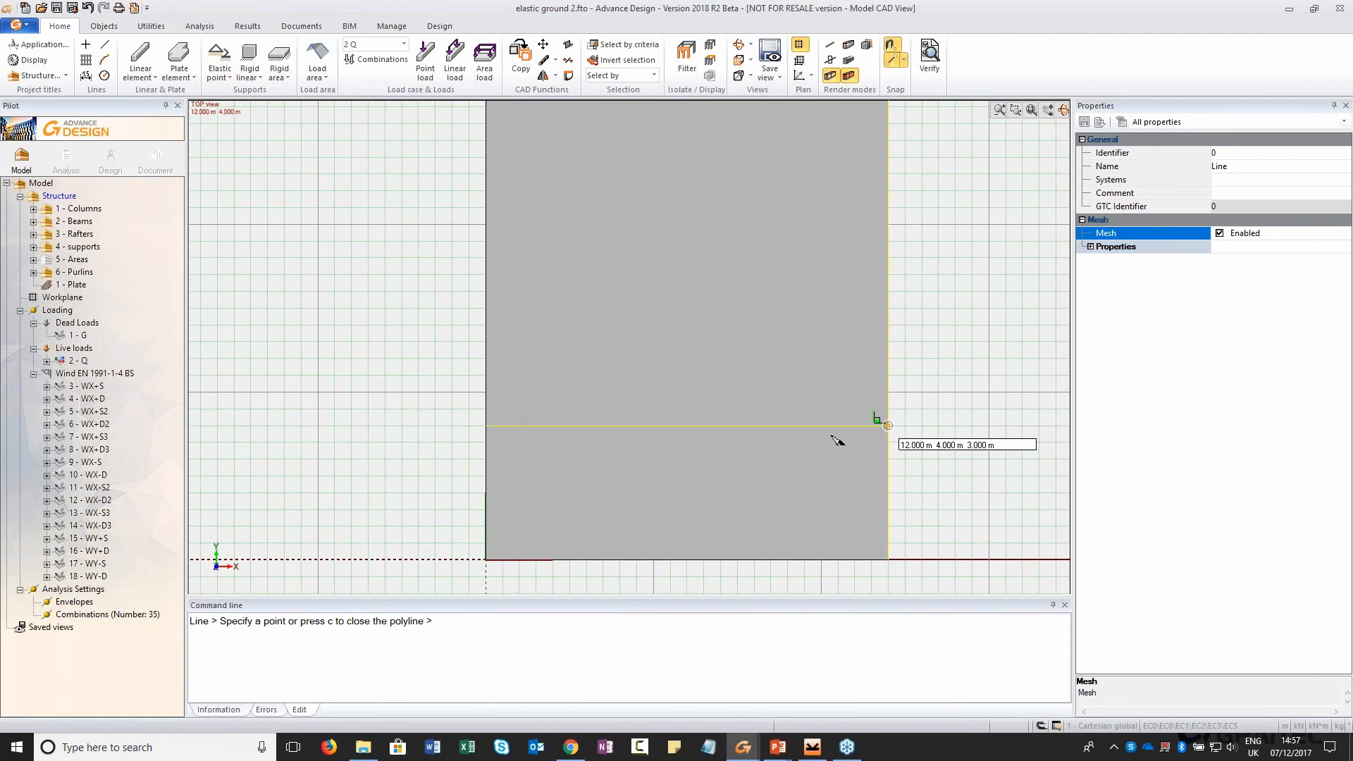
{"action": "left_click", "coordinate": [882, 423]}
{"action": "key", "text": "Escape"}
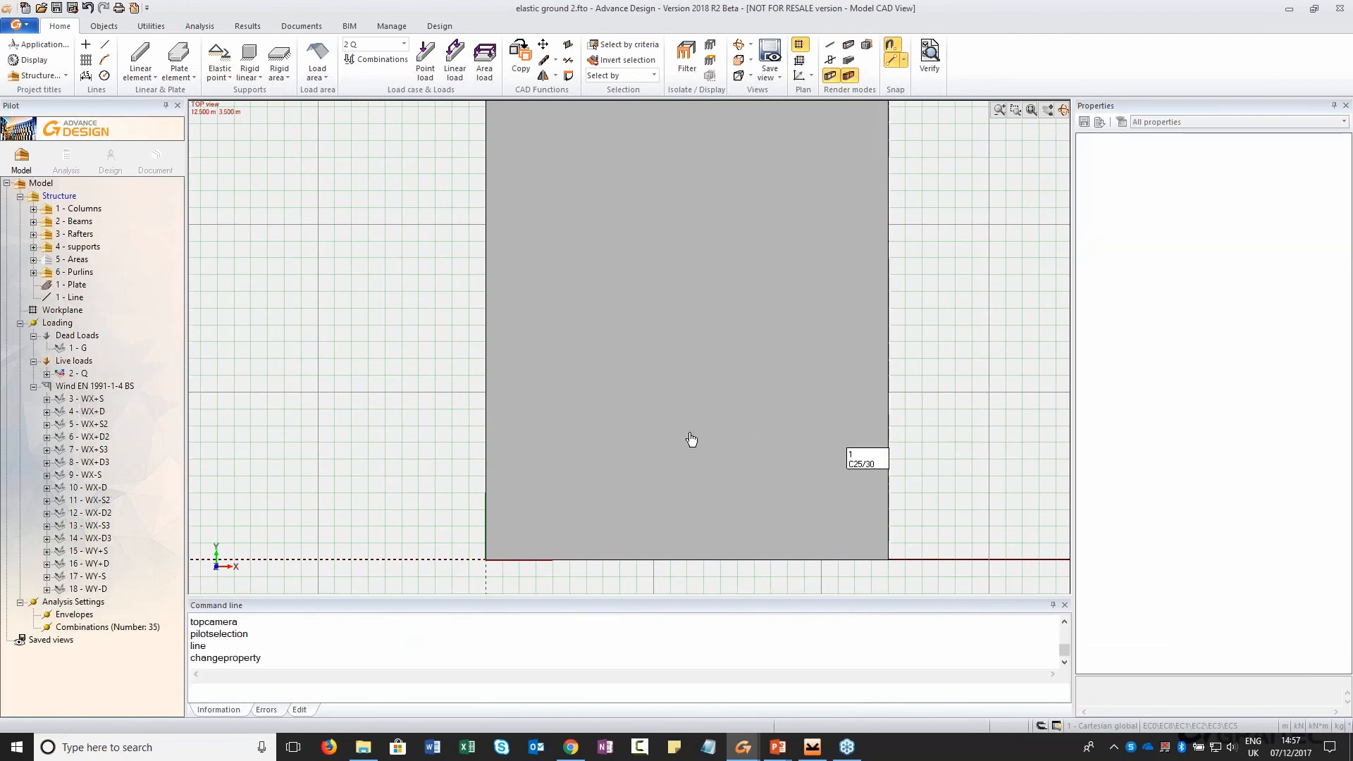
{"action": "left_click", "coordinate": [939, 448]}
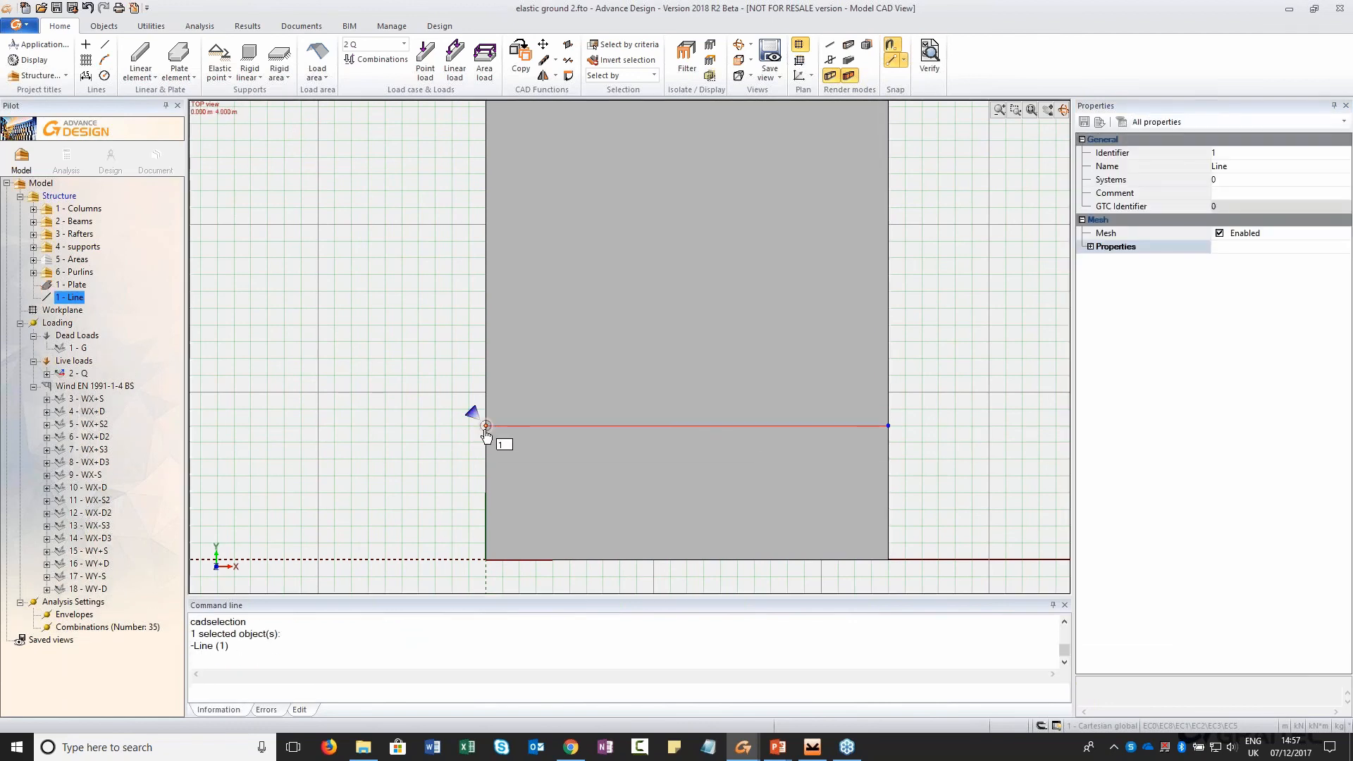
{"action": "left_click", "coordinate": [486, 426]}
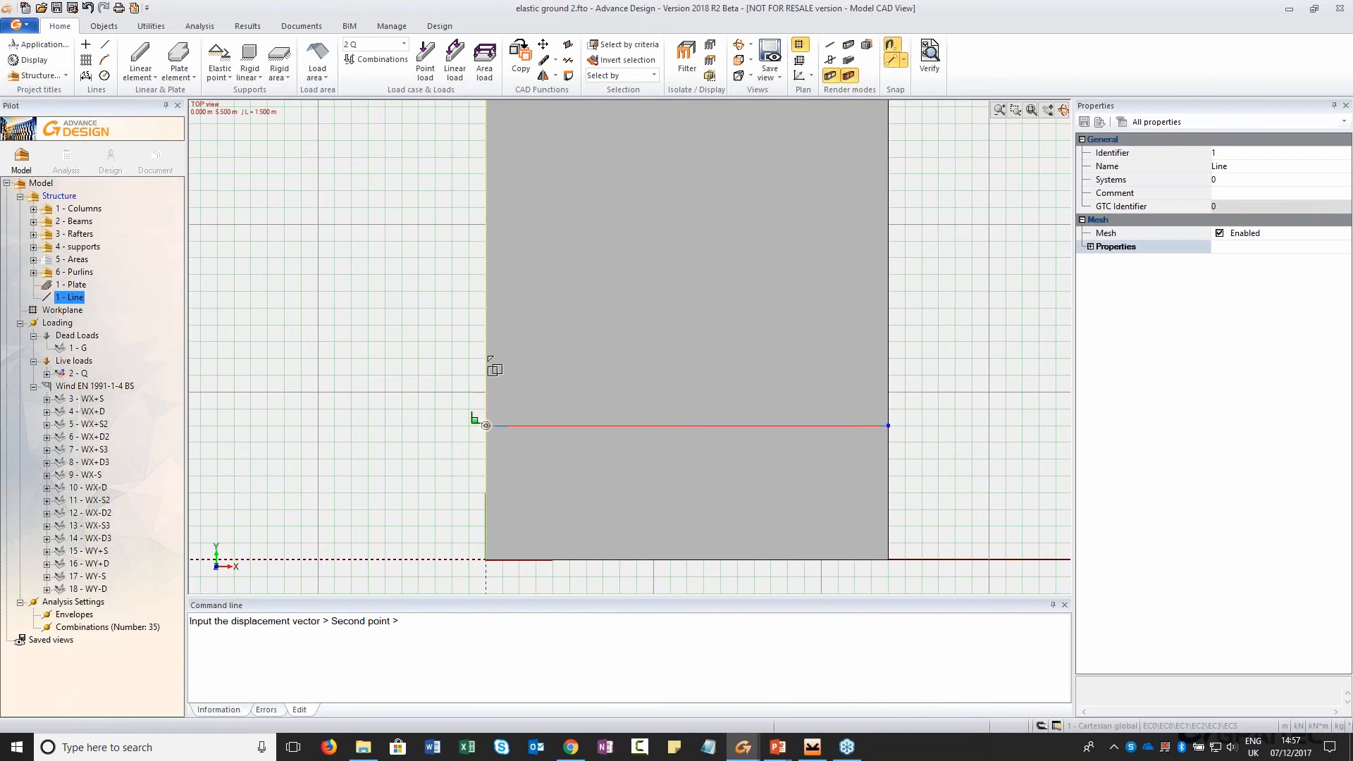
{"action": "left_click", "coordinate": [486, 425]}
{"action": "key", "text": "Escape"}
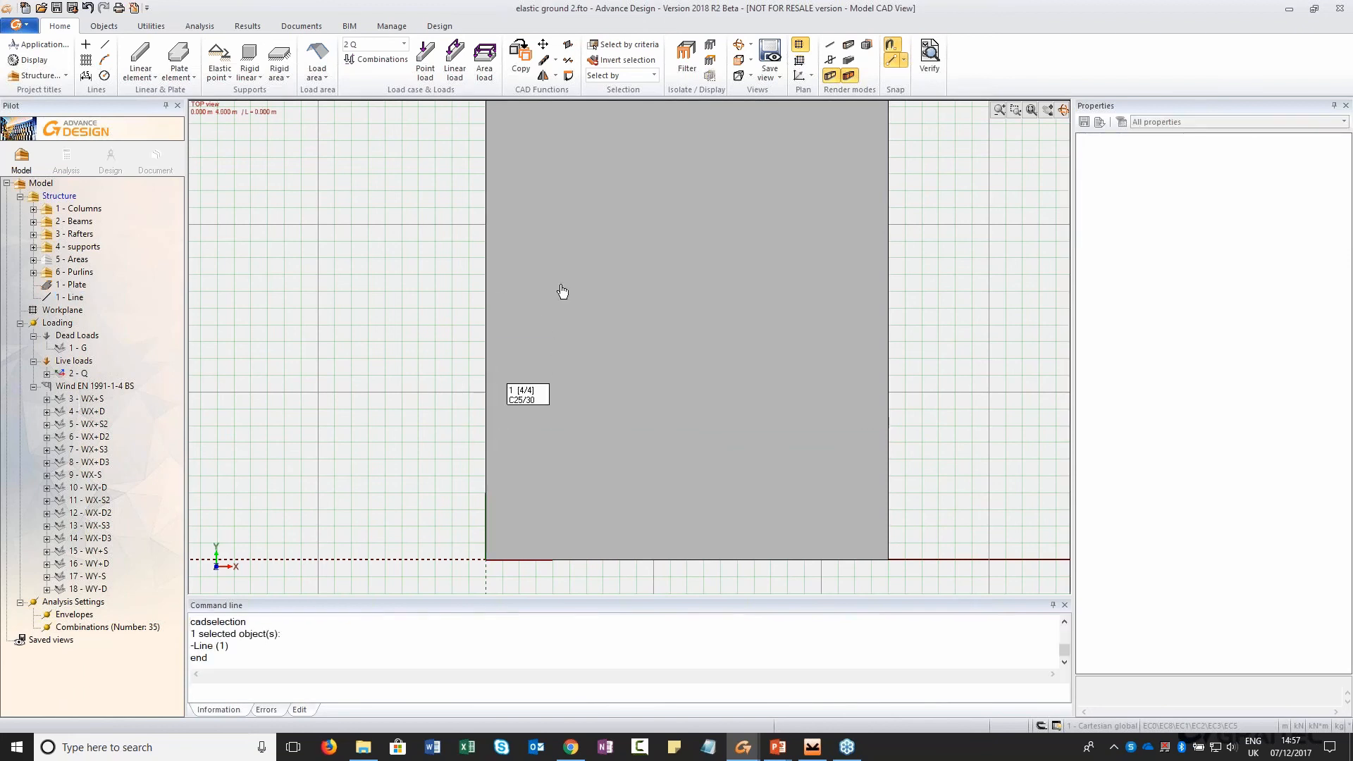
Copy the line across the plate 4 times with translation vector 0, 2, 0, using the axes render mode
{"action": "left_click", "coordinate": [523, 52]}
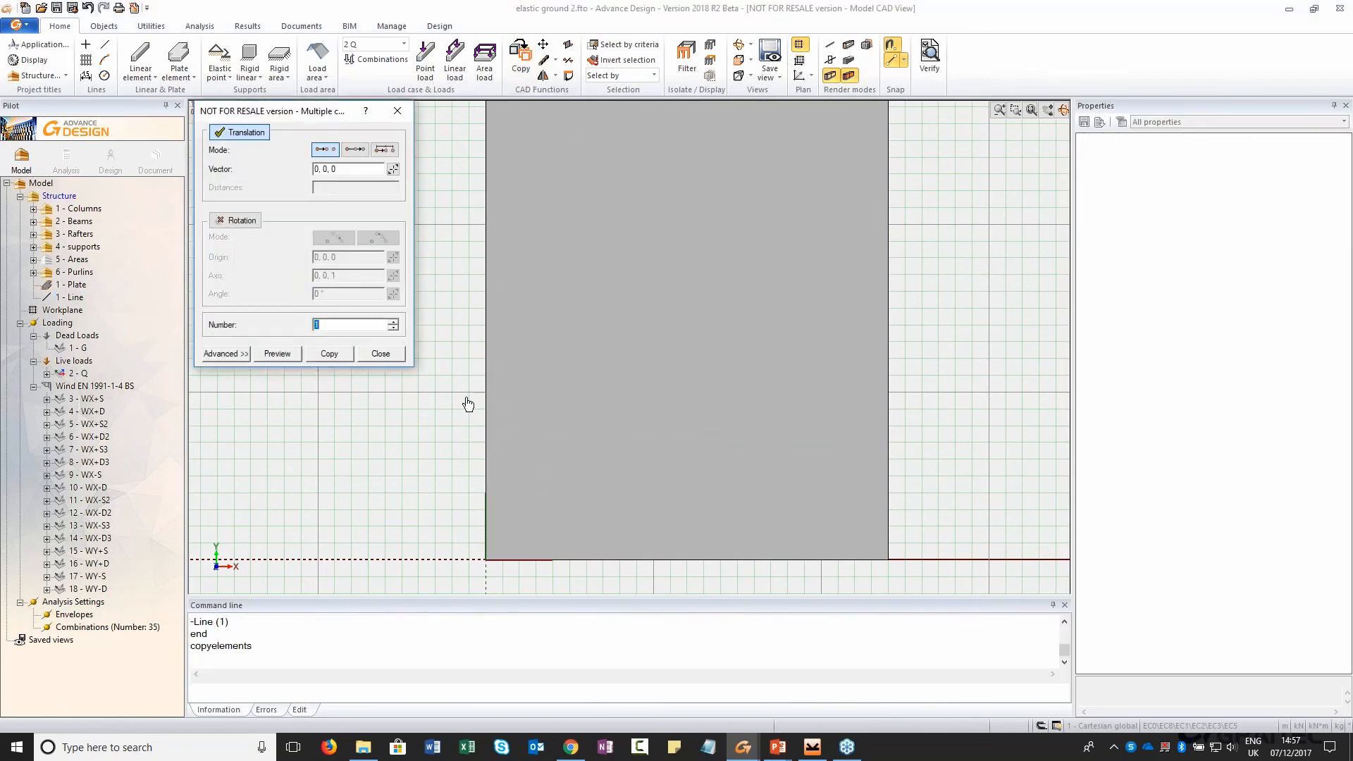
{"action": "left_click_drag", "start_coordinate": [465, 396], "coordinate": [739, 451]}
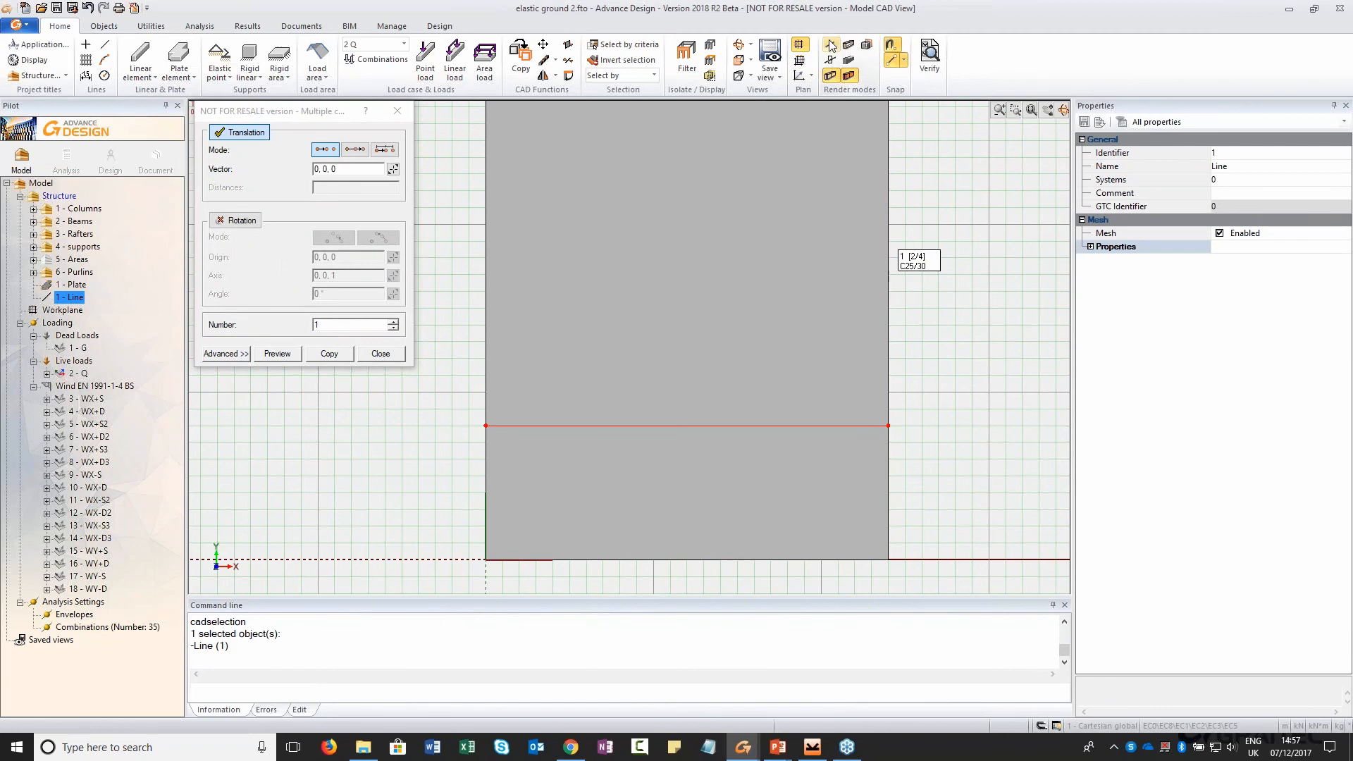
{"action": "left_click", "coordinate": [831, 61]}
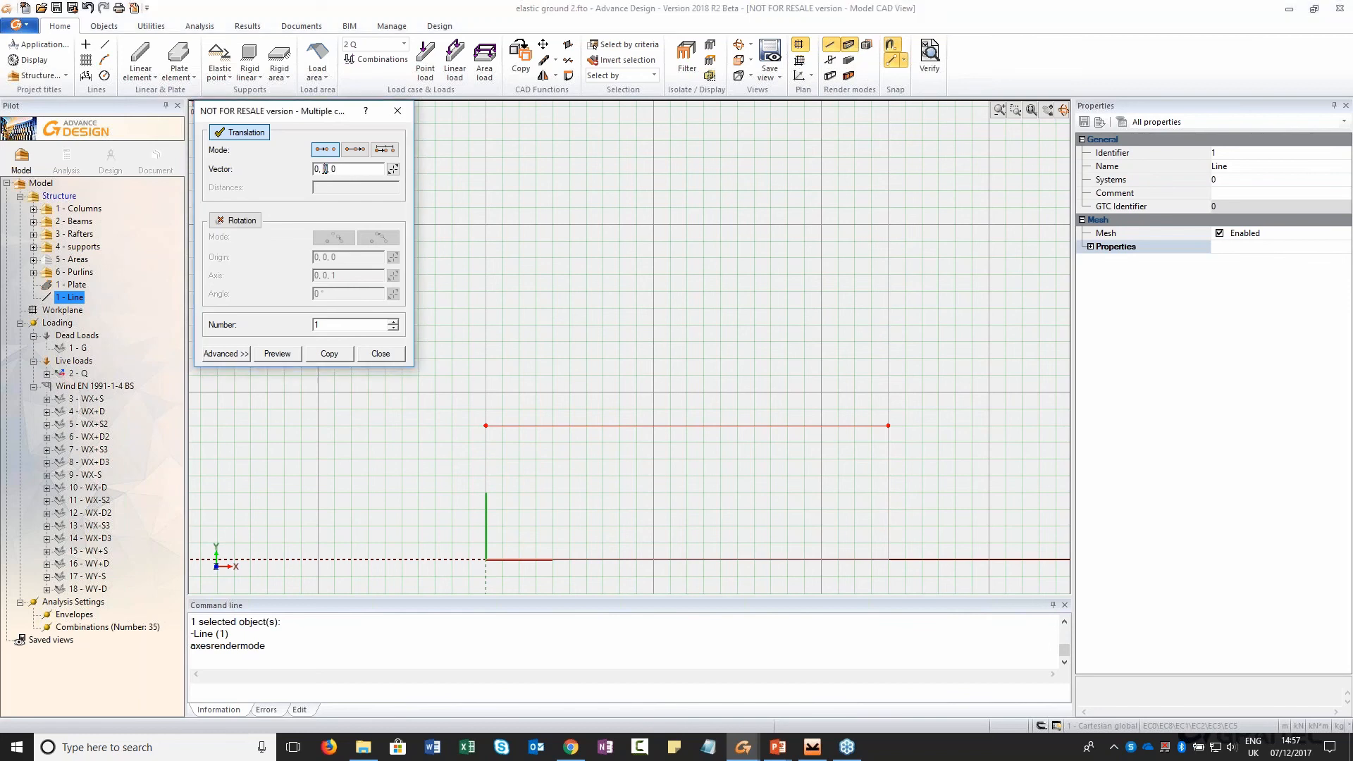
{"action": "type", "text": "2,"}
{"action": "left_click", "coordinate": [291, 356]}
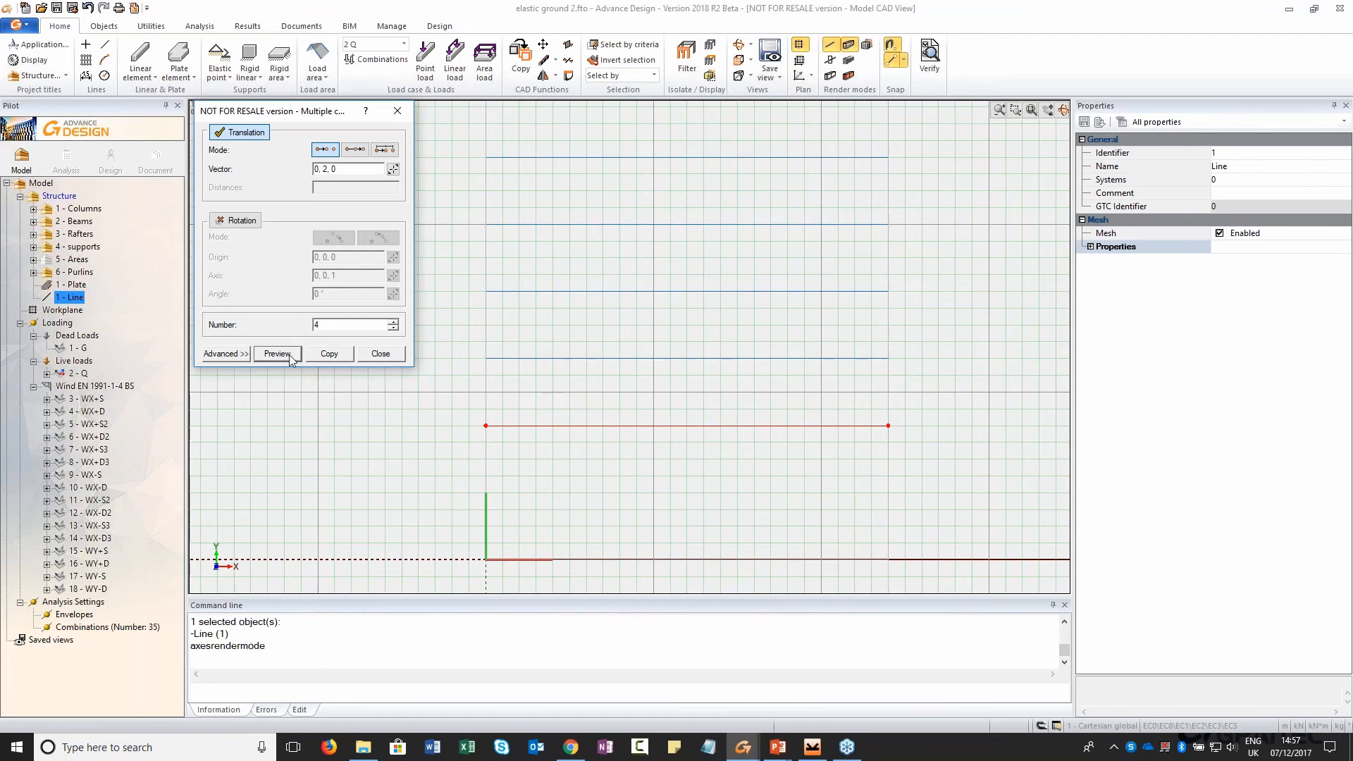
{"action": "left_click", "coordinate": [330, 354]}
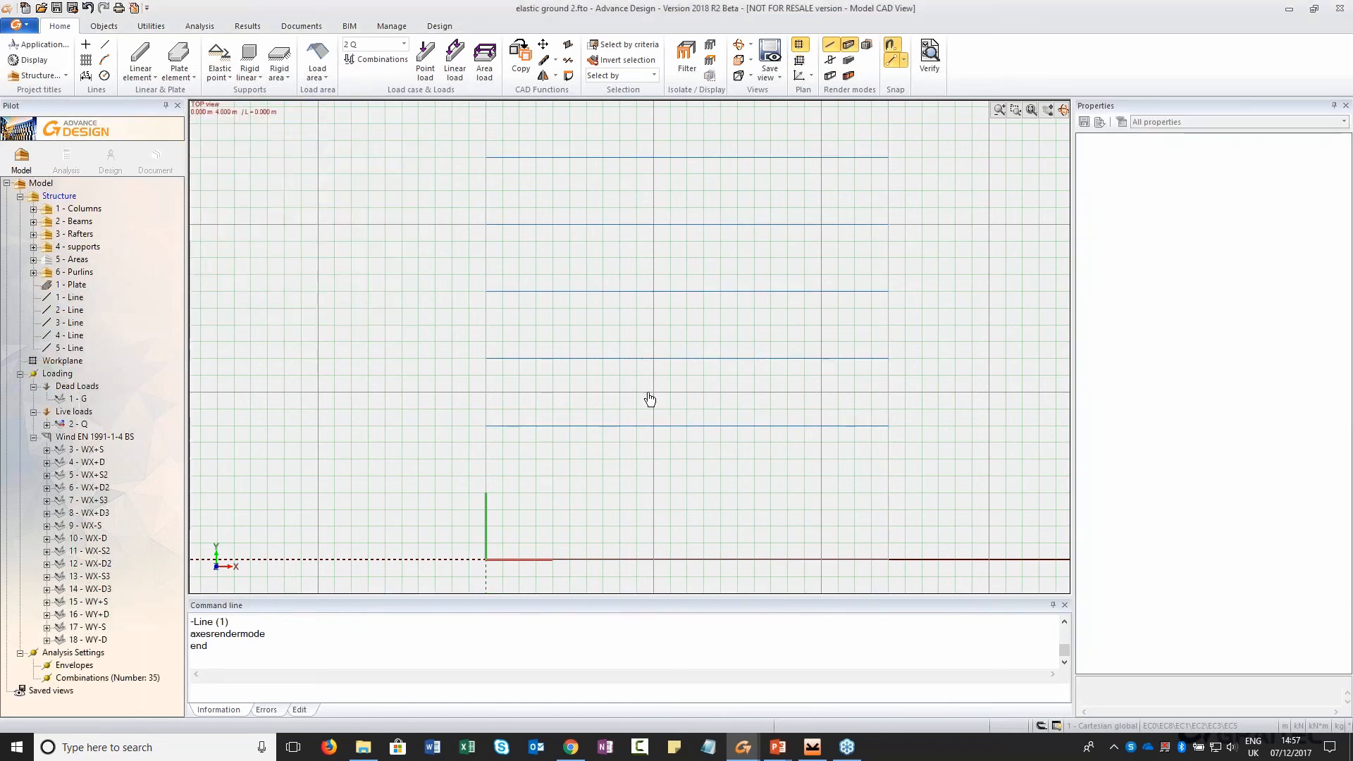
Redisplay the whole structure with shaded profiles, hiding the workplane and the wall and roof areas
{"action": "middle_click_drag", "start_coordinate": [648, 395], "coordinate": [599, 289], "text": "shift"}
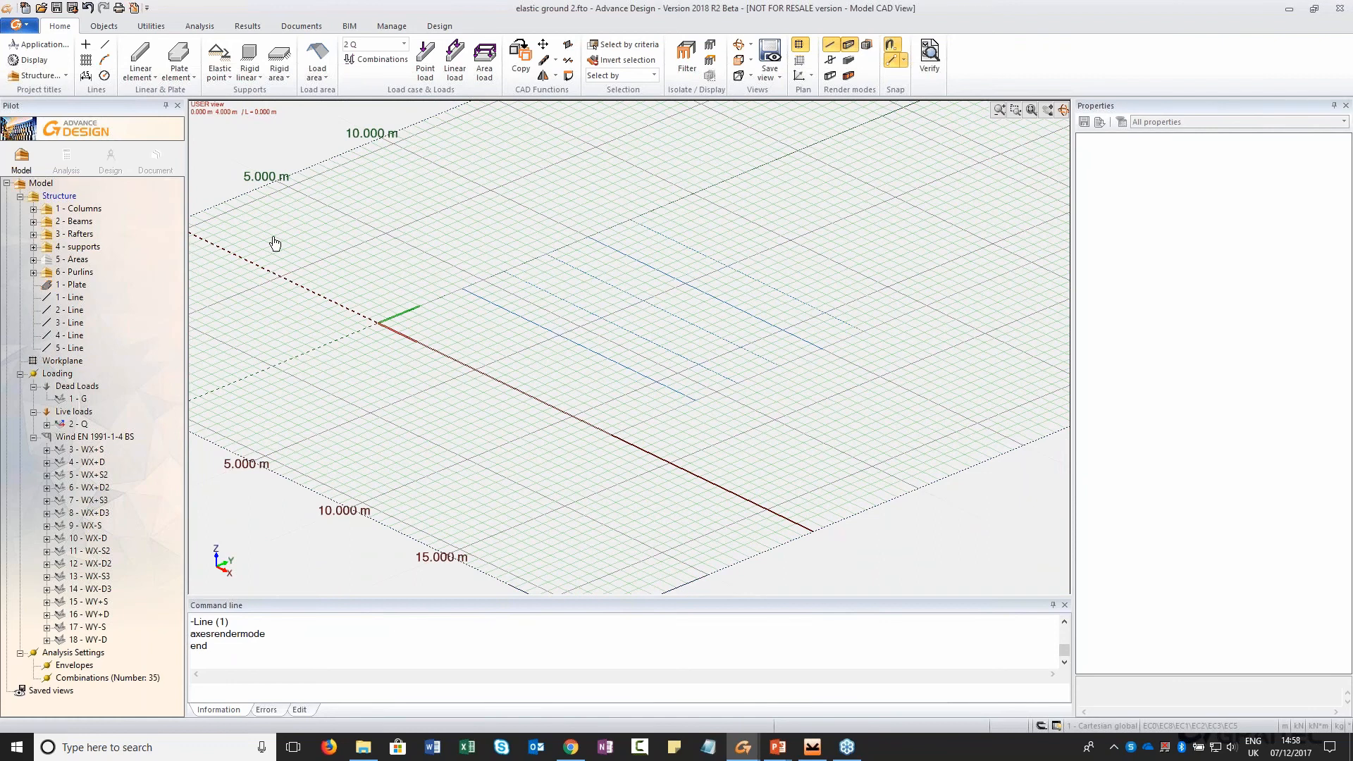
{"action": "left_click", "coordinate": [60, 196]}
{"action": "middle_click_drag", "start_coordinate": [536, 338], "coordinate": [606, 350], "text": "shift"}
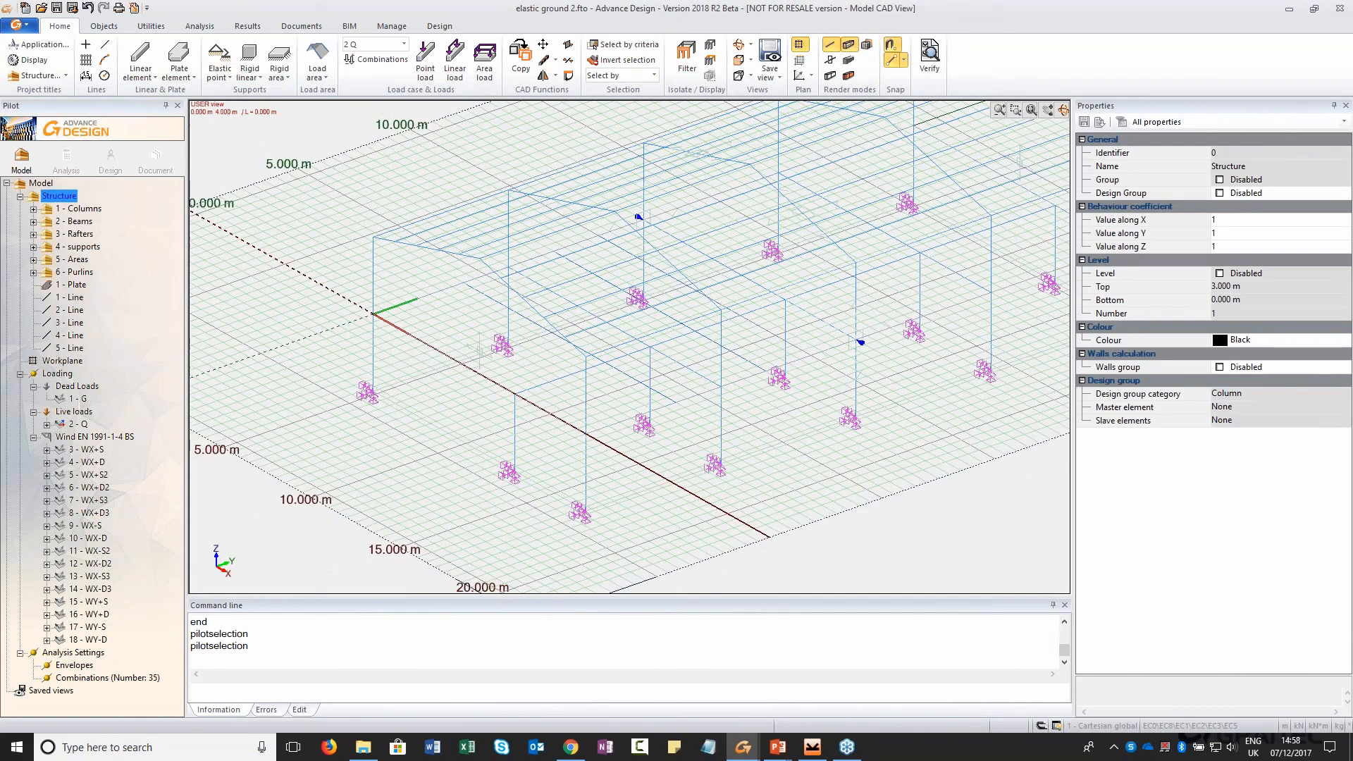
{"action": "left_click", "coordinate": [77, 364]}
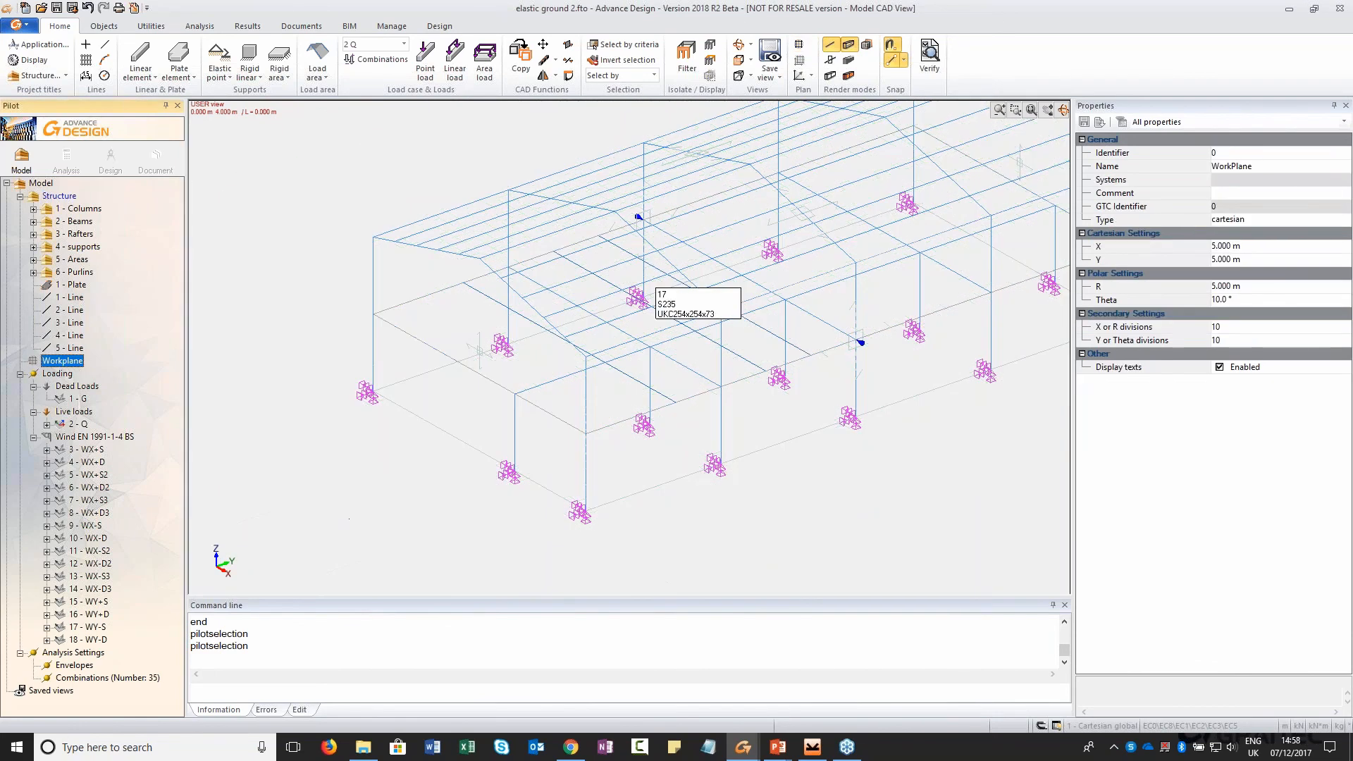
{"action": "left_click", "coordinate": [830, 75]}
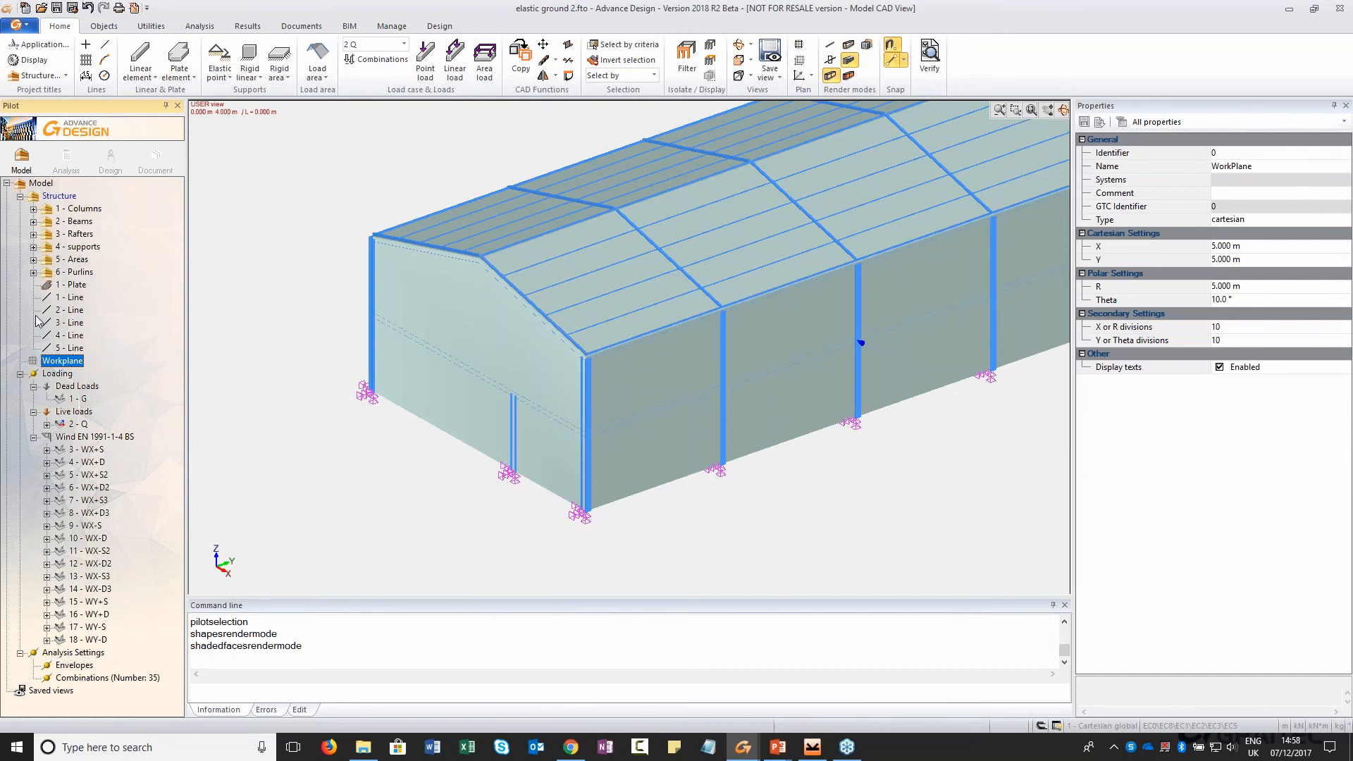
{"action": "left_click", "coordinate": [63, 260]}
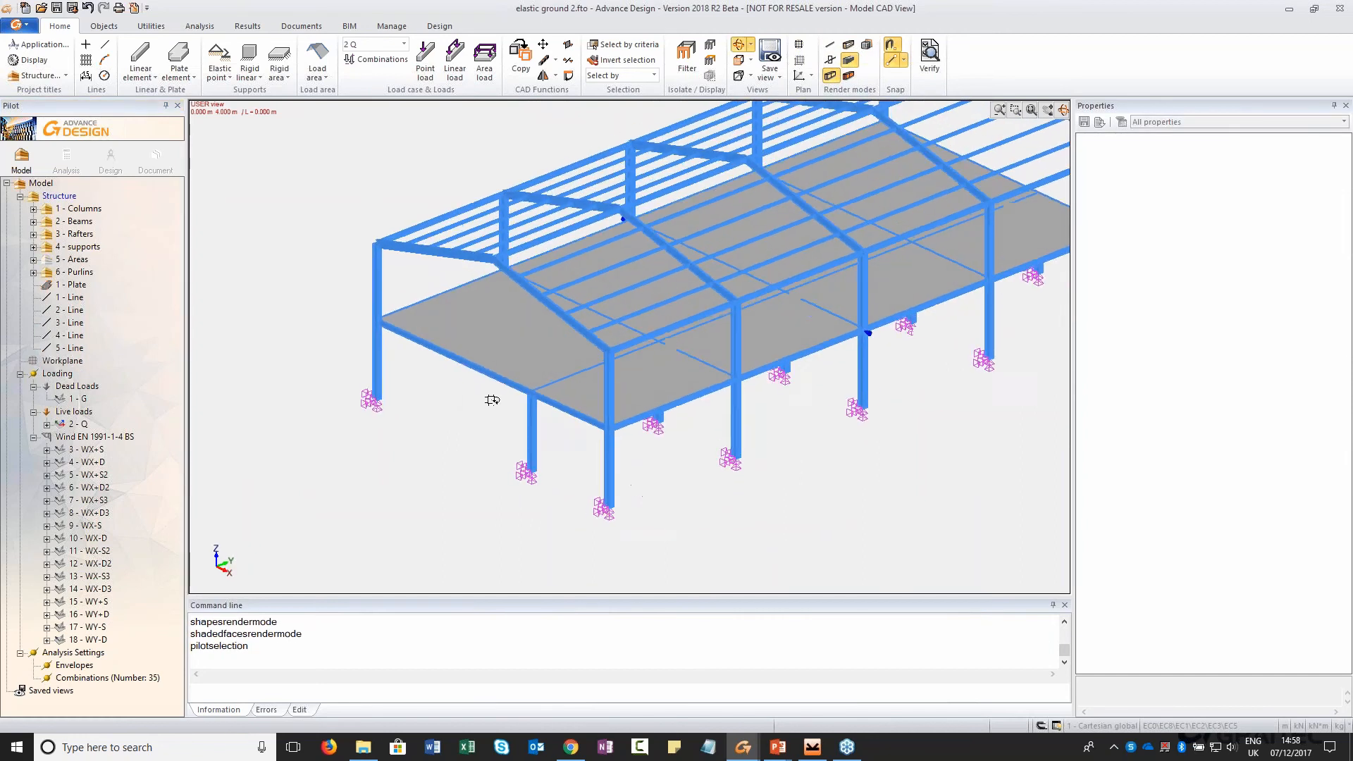
Create a new analysis model and run the meshing and FE calculation
{"action": "left_click", "coordinate": [66, 158]}
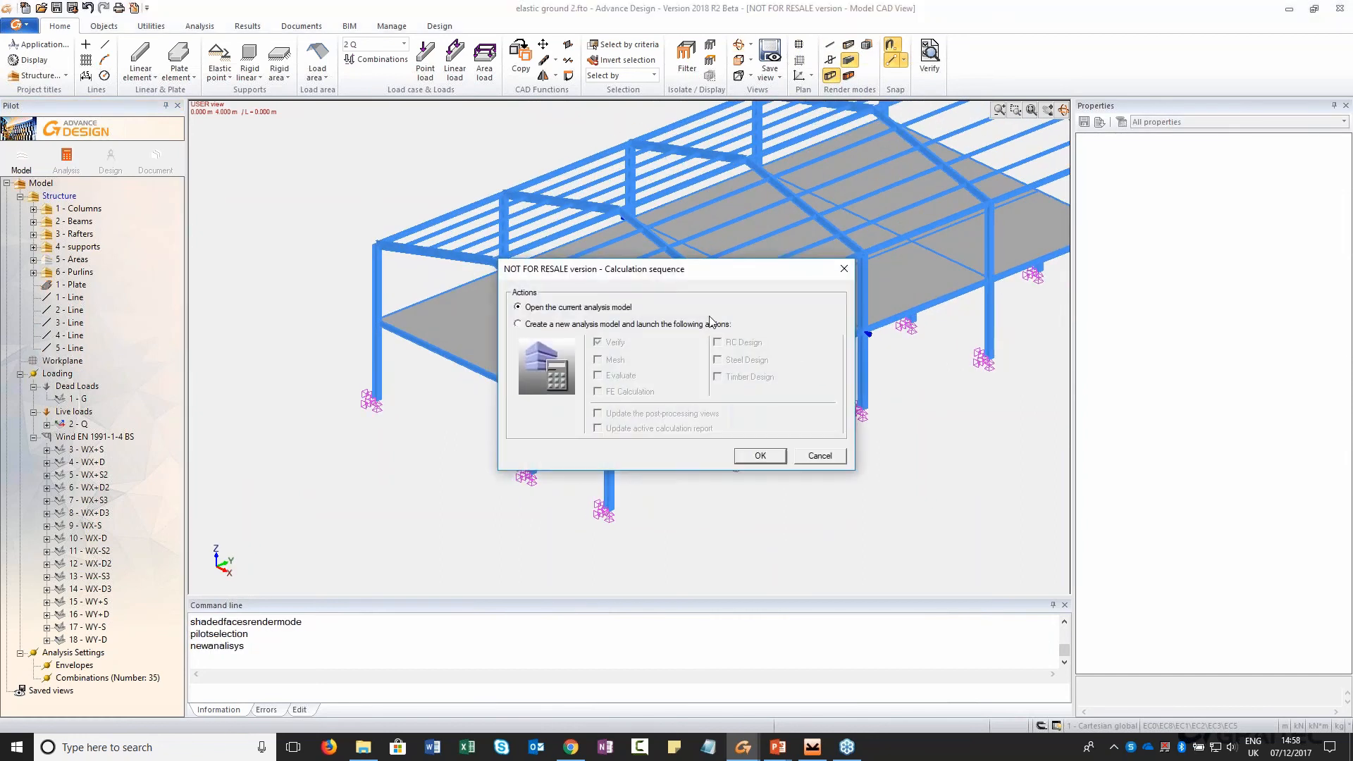
{"action": "left_click", "coordinate": [768, 457]}
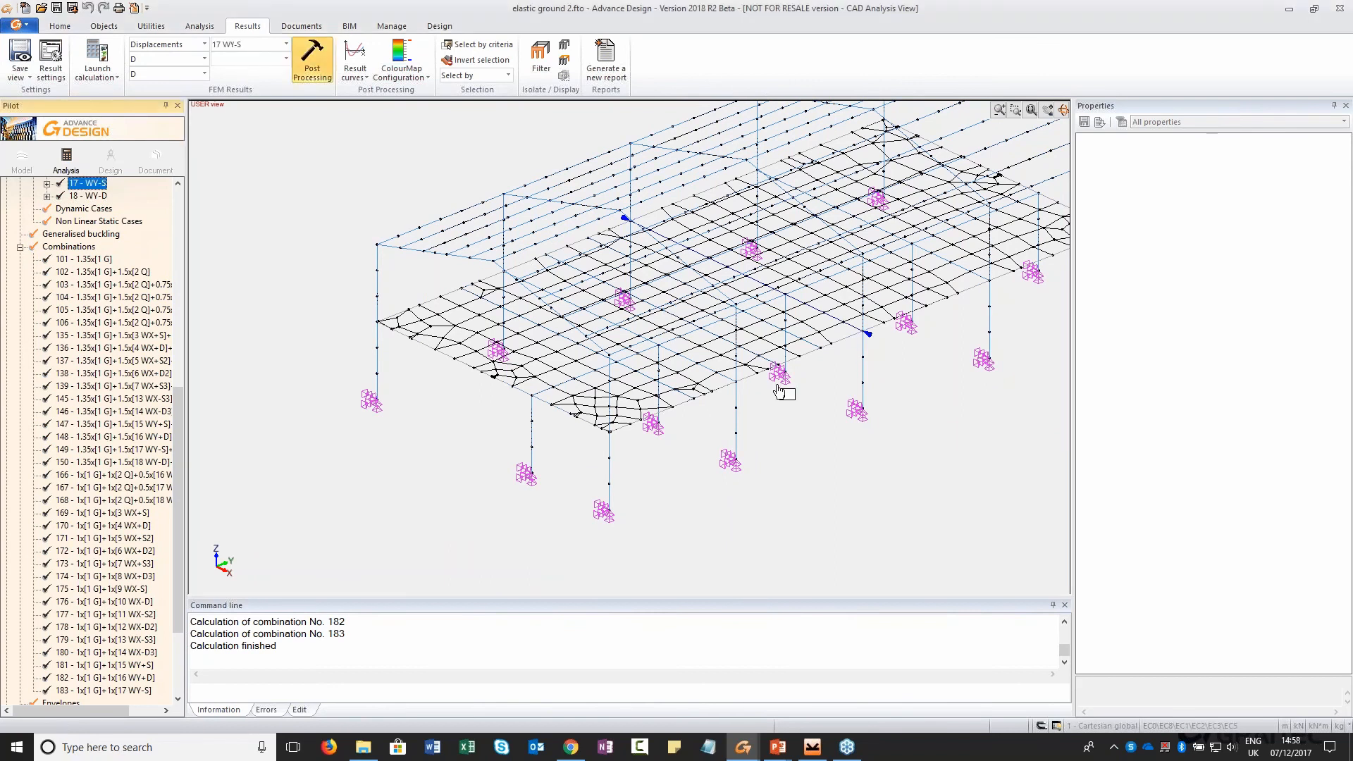
Isolate the five lines across the plate in the analysis model
{"action": "middle_click_drag", "start_coordinate": [776, 383], "coordinate": [849, 368], "text": "shift"}
{"action": "scroll", "coordinate": [145, 367], "scroll_direction": "up", "scroll_amount": 5}
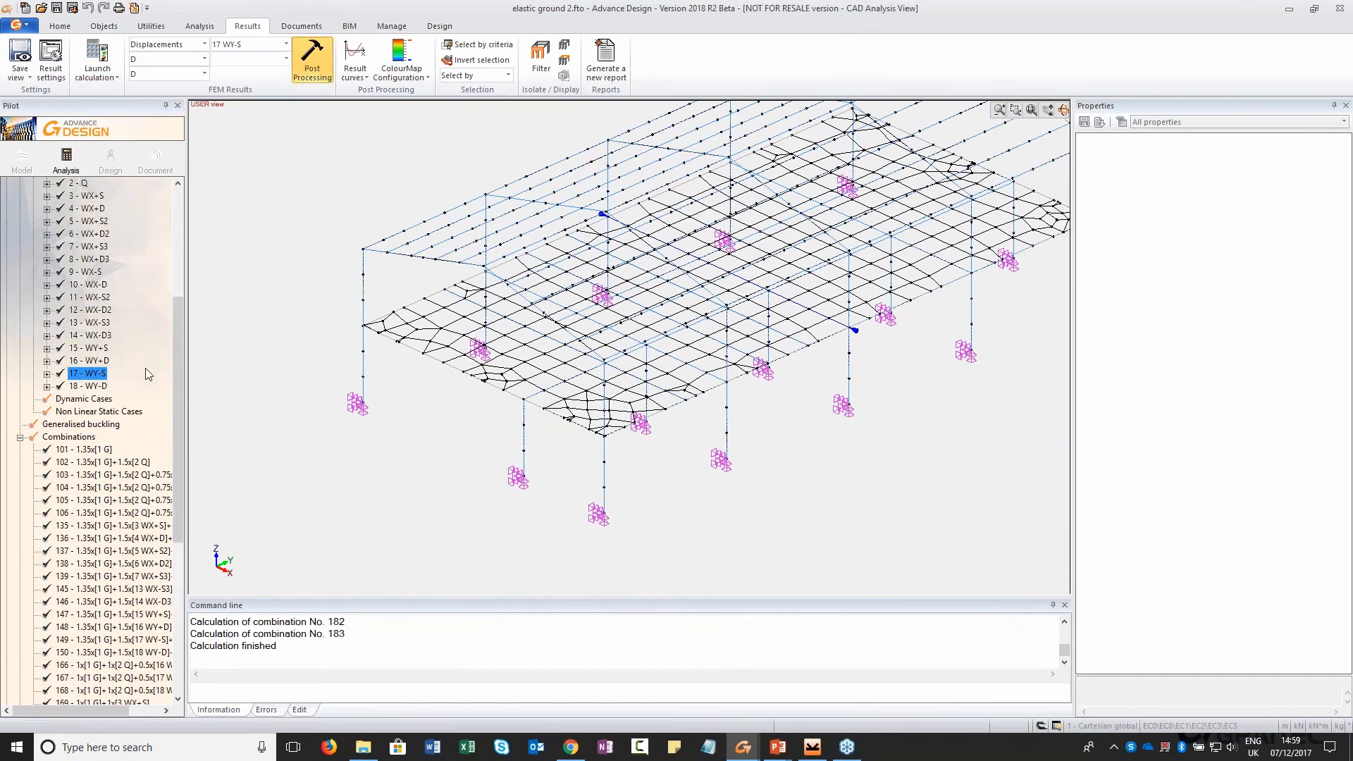
{"action": "scroll", "coordinate": [142, 365], "scroll_direction": "up", "scroll_amount": 6}
{"action": "left_click", "coordinate": [66, 286]}
{"action": "left_click", "coordinate": [62, 337], "text": "shift"}
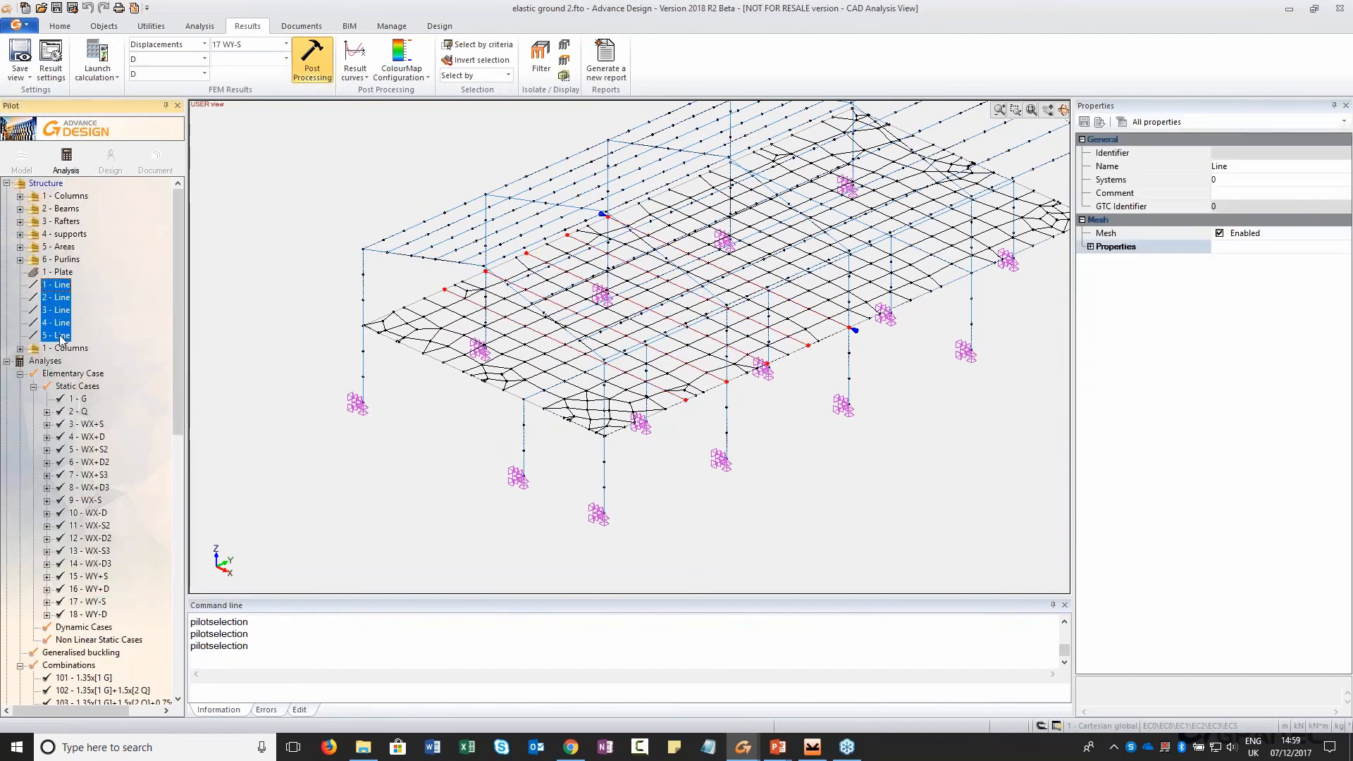
{"action": "left_click", "coordinate": [541, 58]}
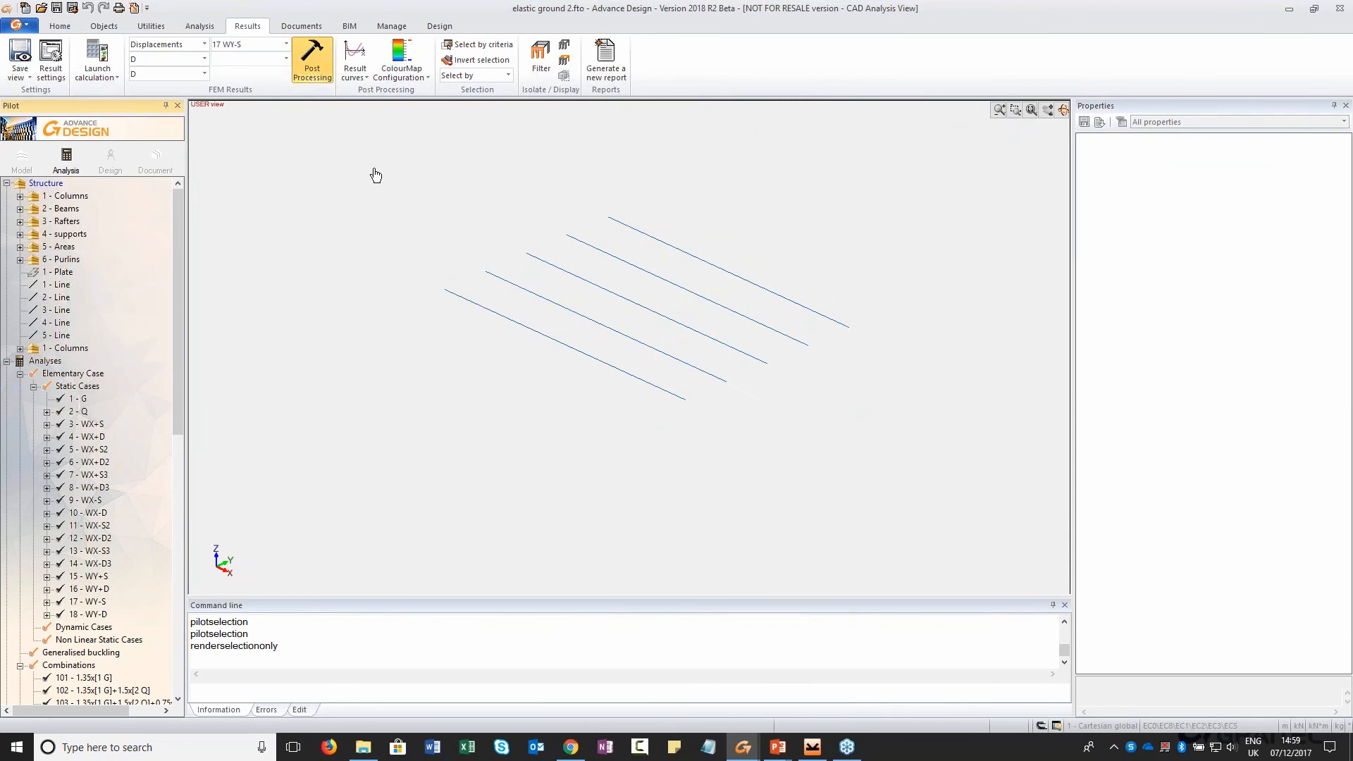
Draw a section cut along the full length of the first outer line across the plate
{"action": "left_click", "coordinate": [355, 71]}
{"action": "left_click", "coordinate": [372, 105]}
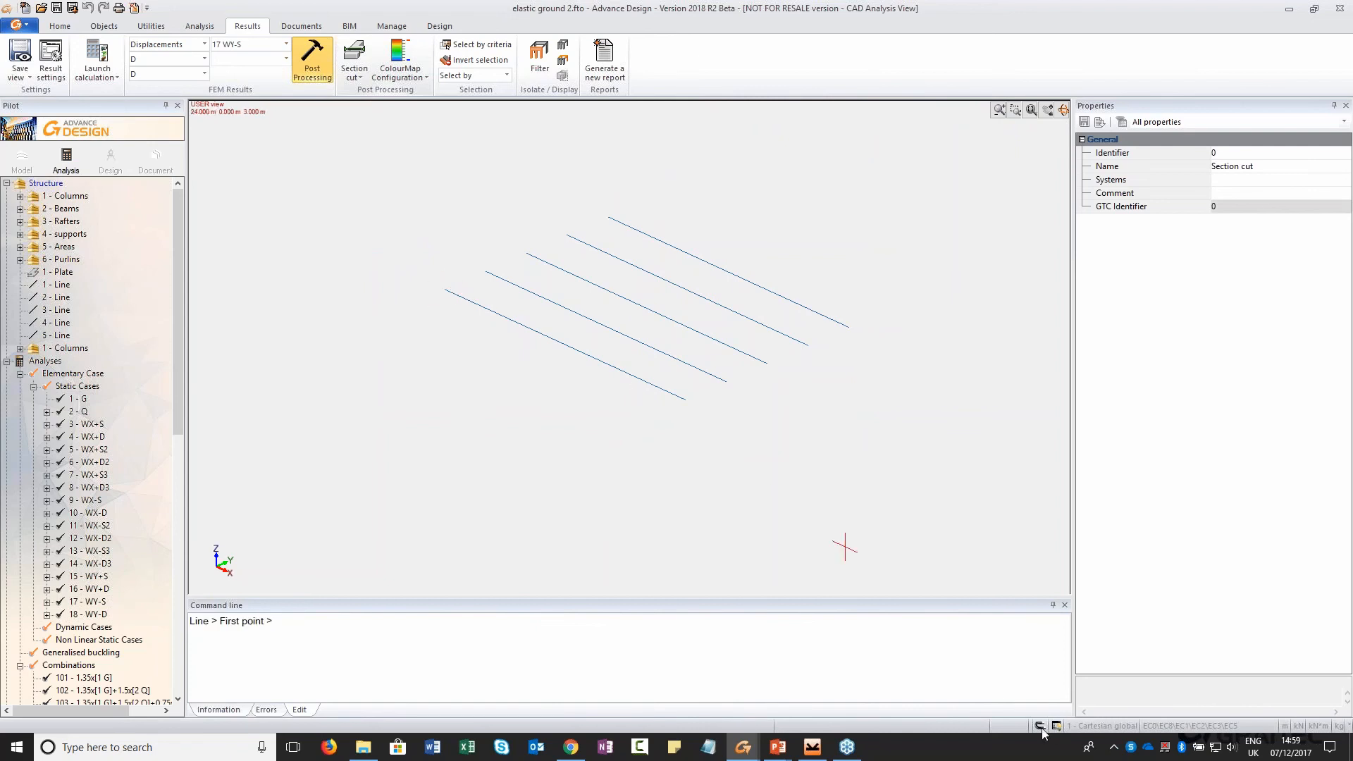
{"action": "middle_click_drag", "start_coordinate": [774, 437], "coordinate": [603, 438]}
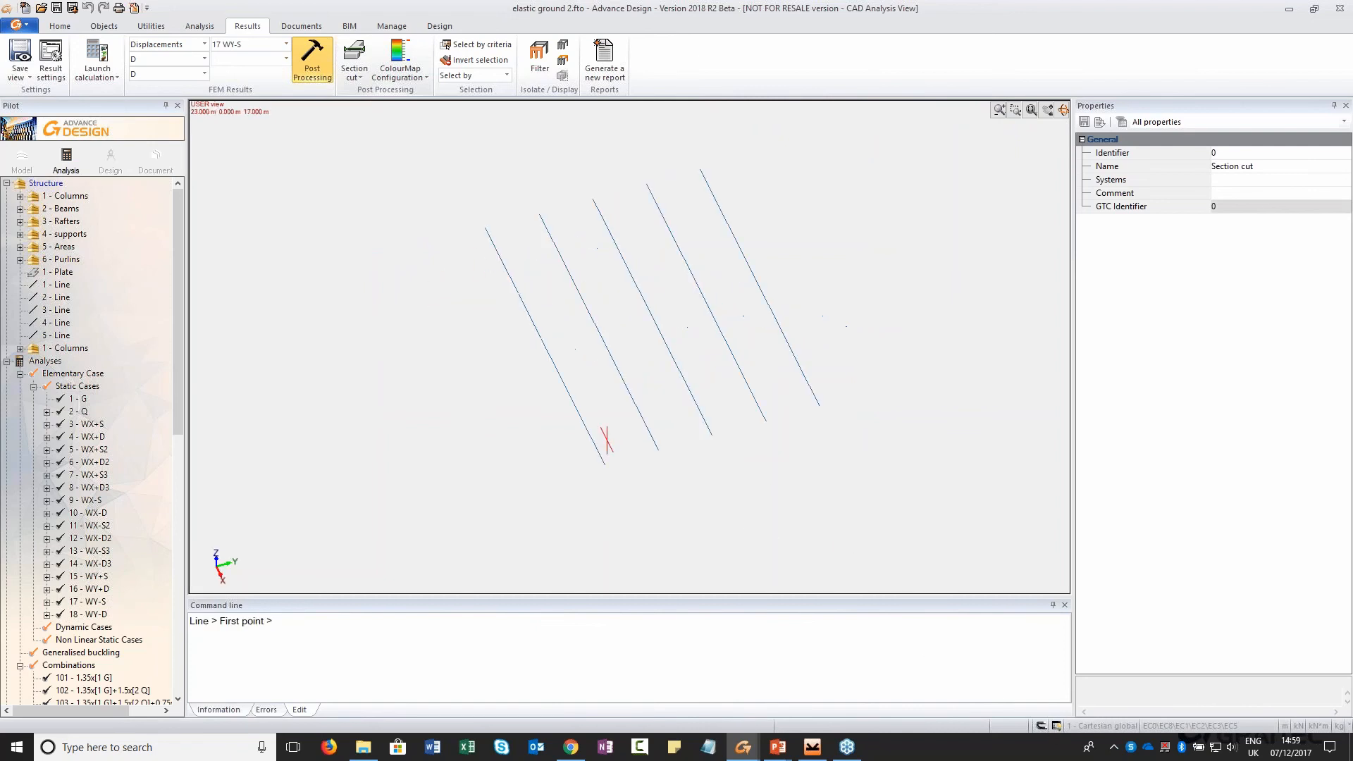
{"action": "left_click", "coordinate": [489, 235]}
{"action": "left_click", "coordinate": [606, 468]}
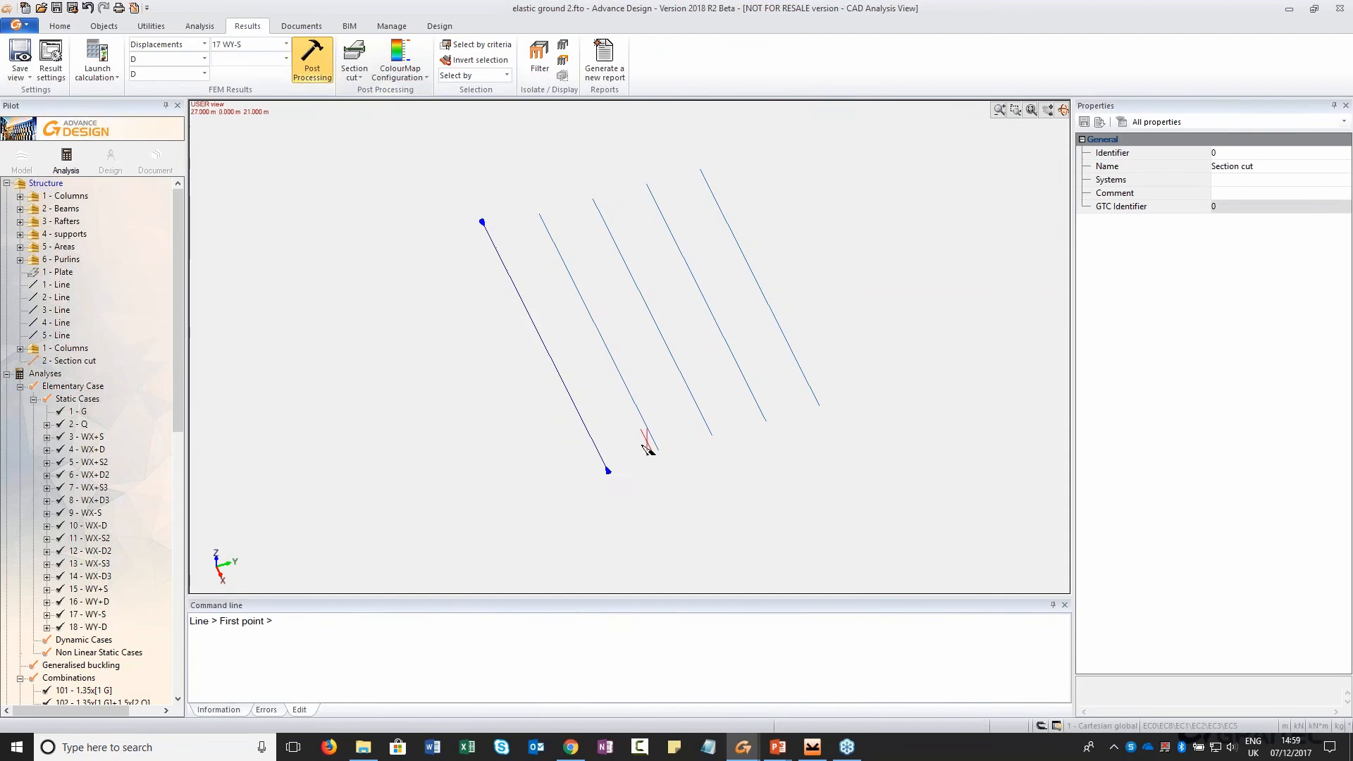
{"action": "key", "text": "Escape"}
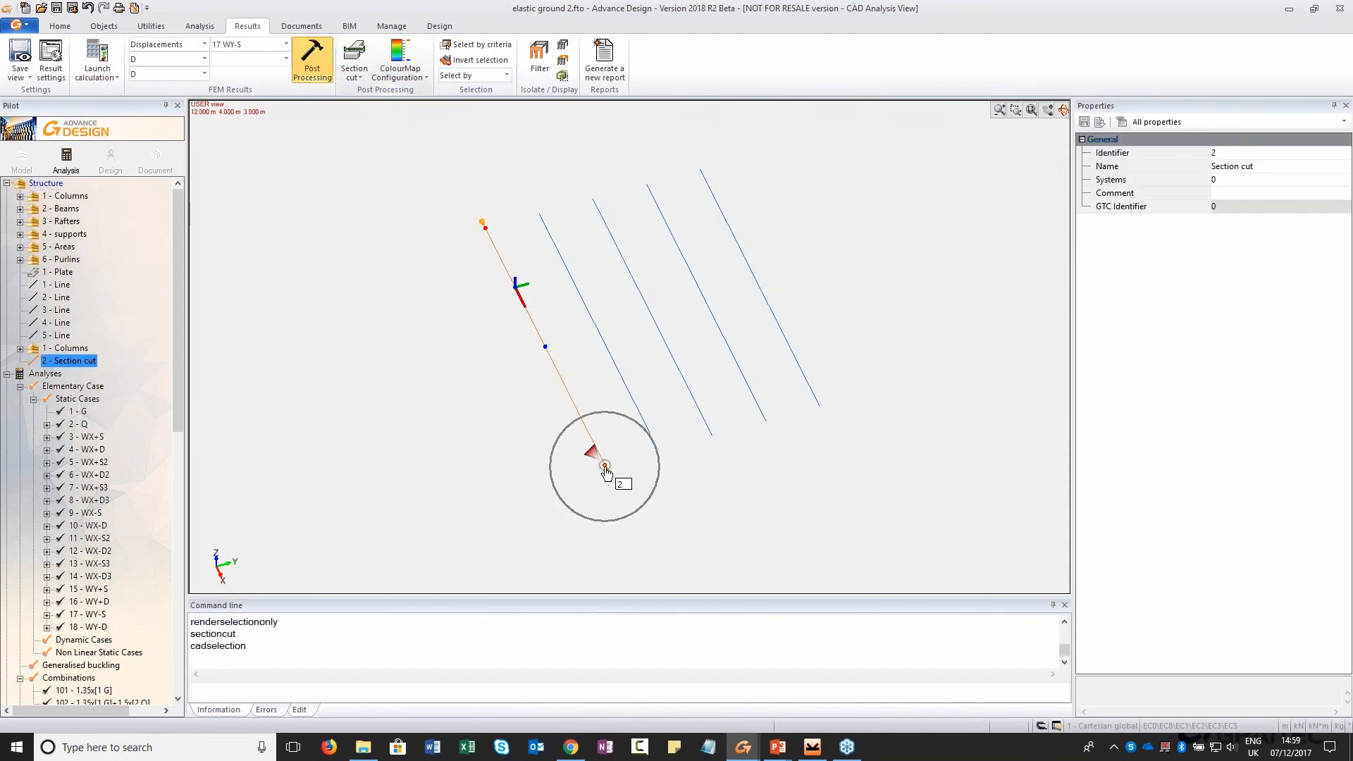
Copy the section cut from its end point onto each of the other four lines across the plate
{"action": "left_click_drag", "start_coordinate": [605, 466], "coordinate": [696, 462]}
{"action": "left_click", "coordinate": [660, 456]}
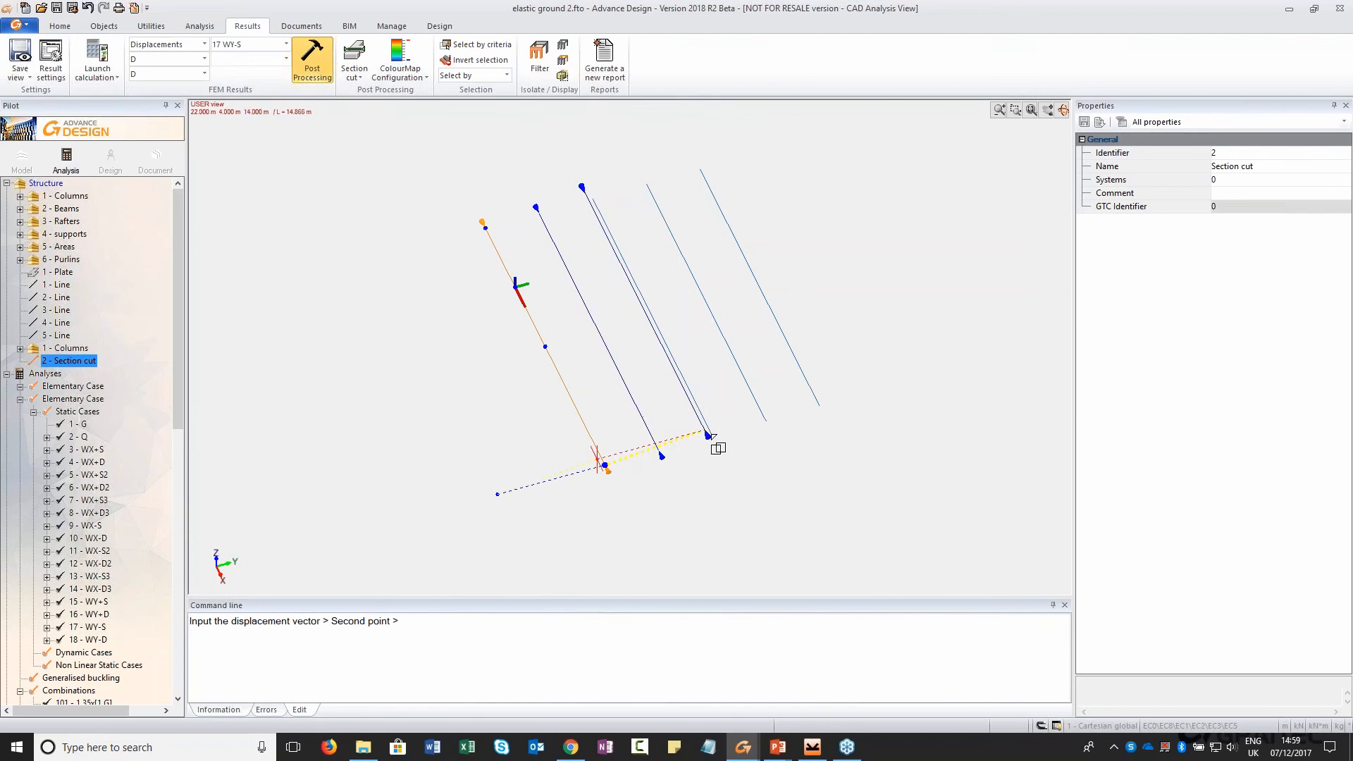
{"action": "left_click", "coordinate": [716, 441]}
{"action": "left_click", "coordinate": [769, 426]}
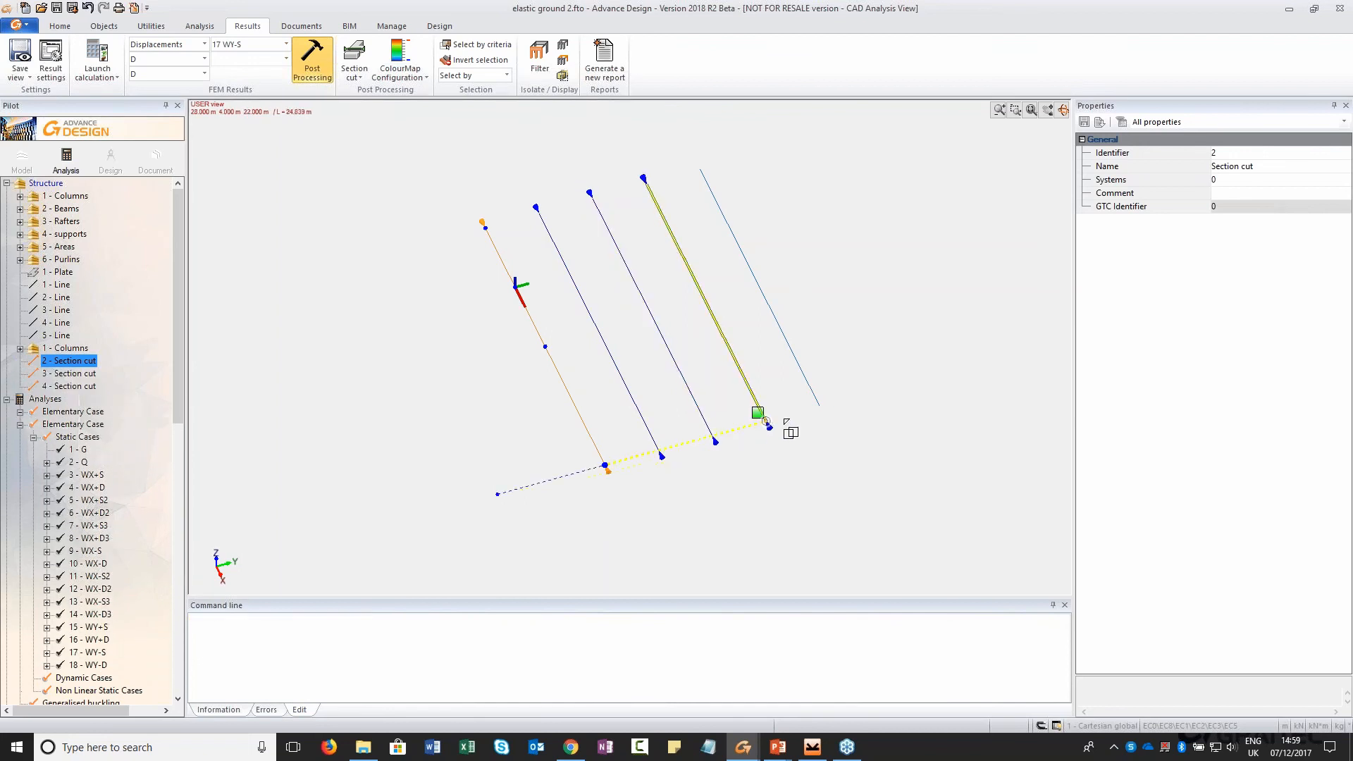
{"action": "left_click", "coordinate": [826, 414]}
{"action": "key", "text": "Escape"}
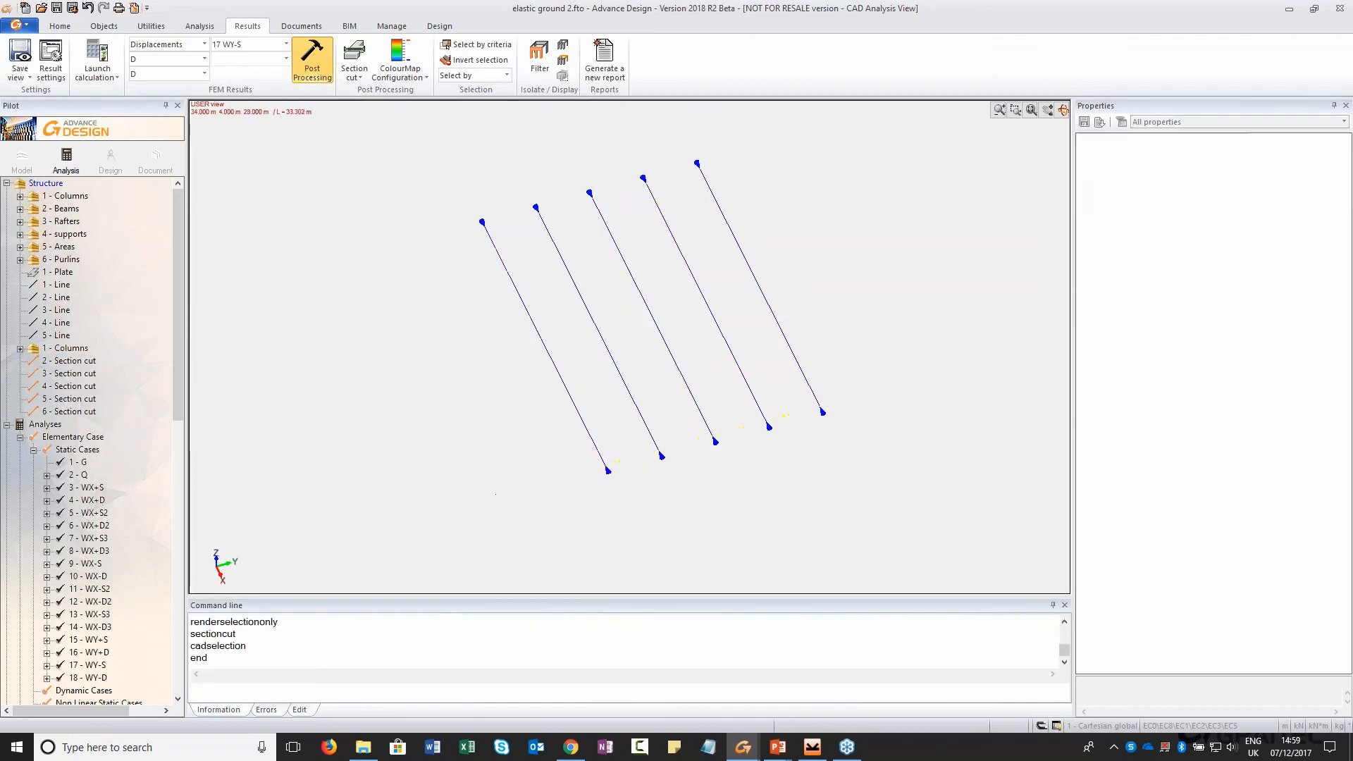
Display the plate with the section cuts and view the enlarged Mxx and Myy force curves of the first cut
{"action": "middle_click_drag", "start_coordinate": [712, 518], "coordinate": [771, 474], "text": "shift"}
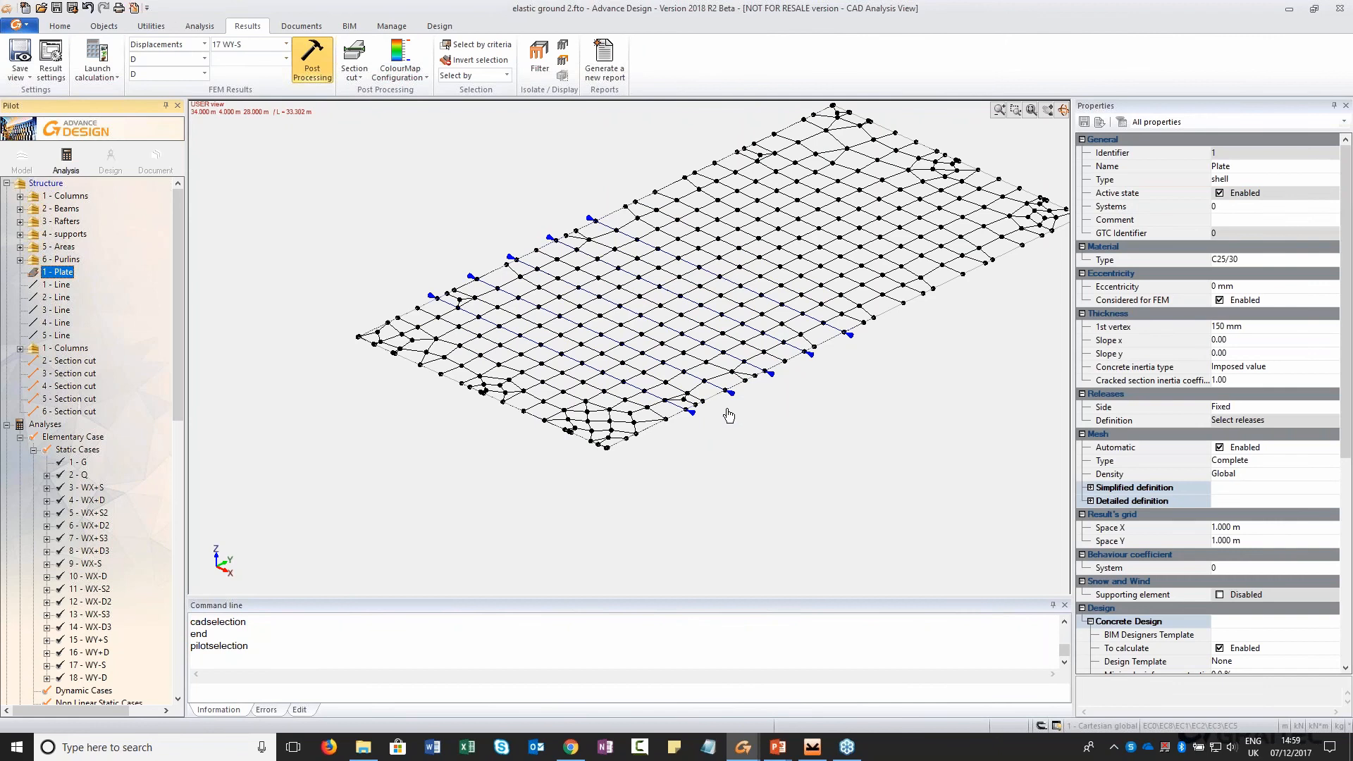
{"action": "left_click", "coordinate": [699, 414]}
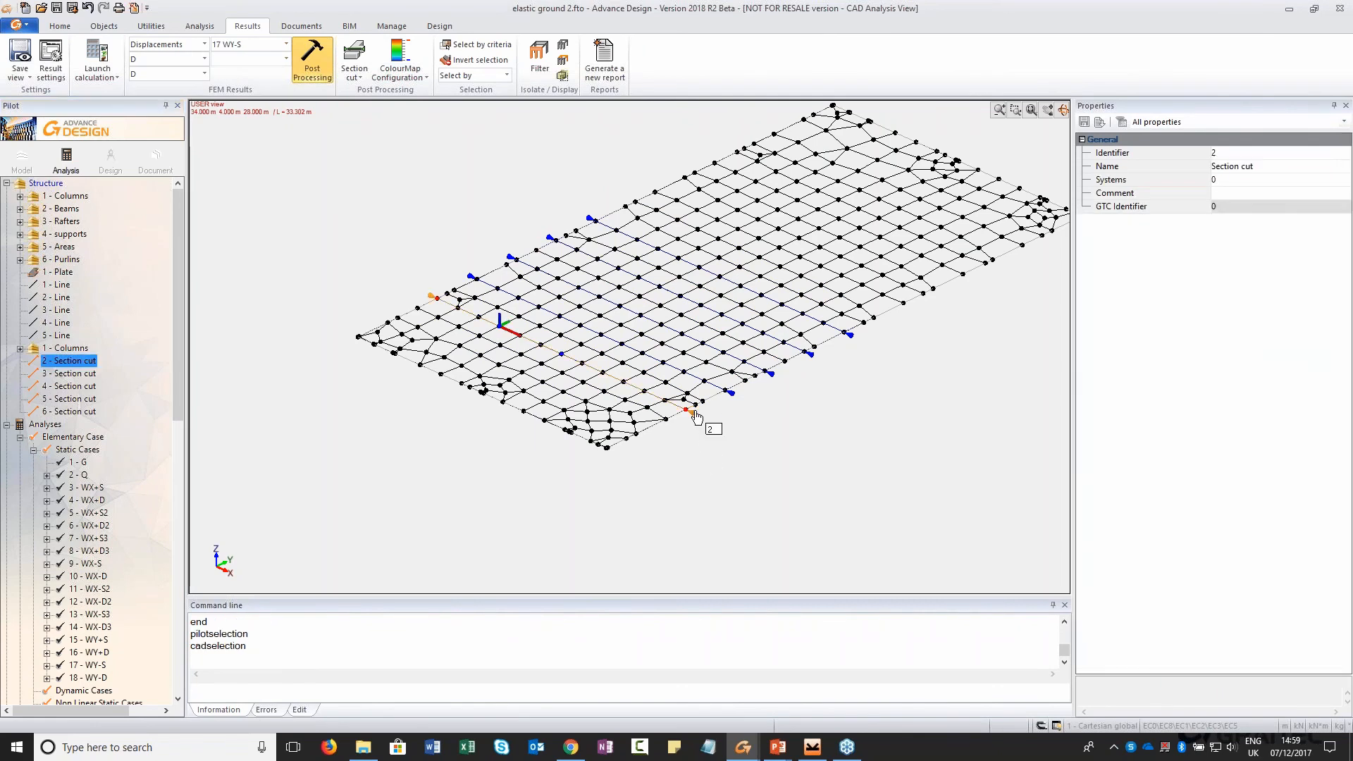
{"action": "left_click", "coordinate": [355, 73]}
{"action": "left_click", "coordinate": [391, 100]}
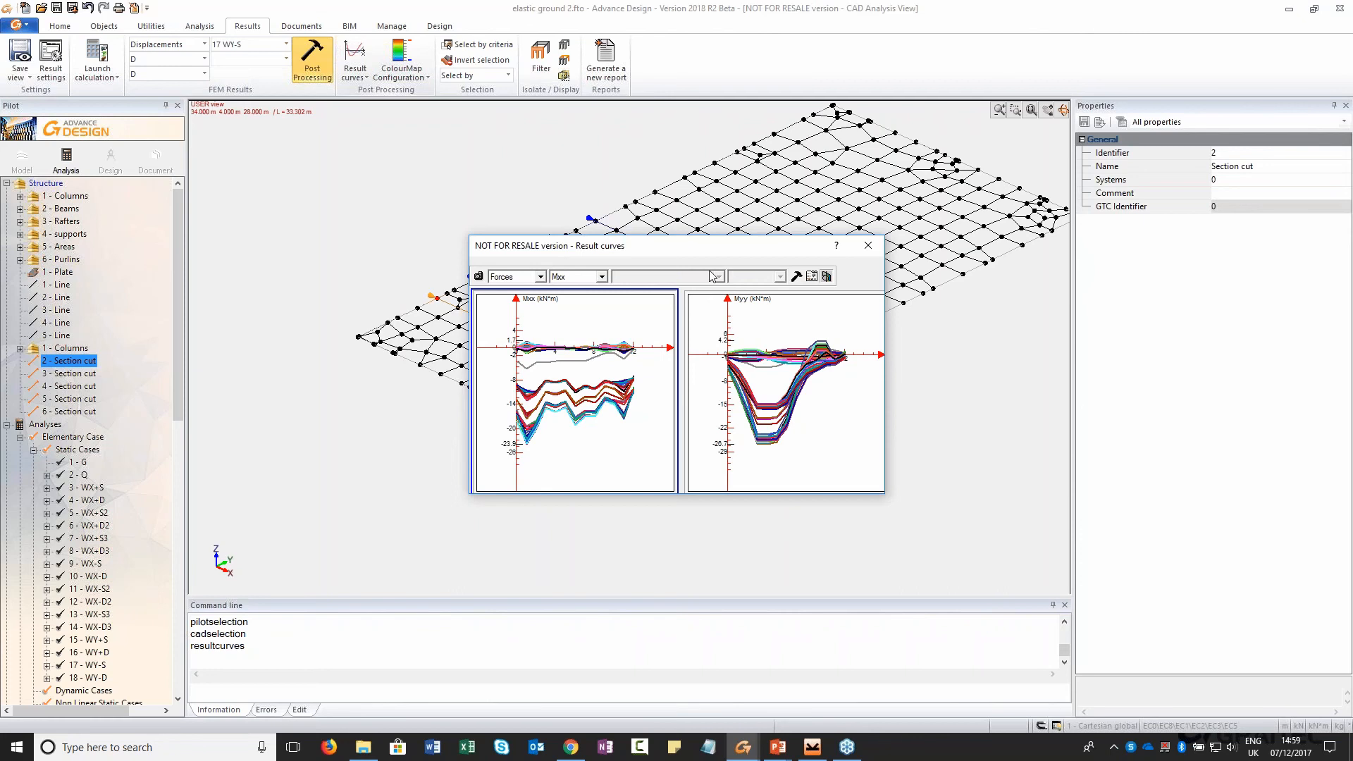
{"action": "double_click", "coordinate": [588, 427]}
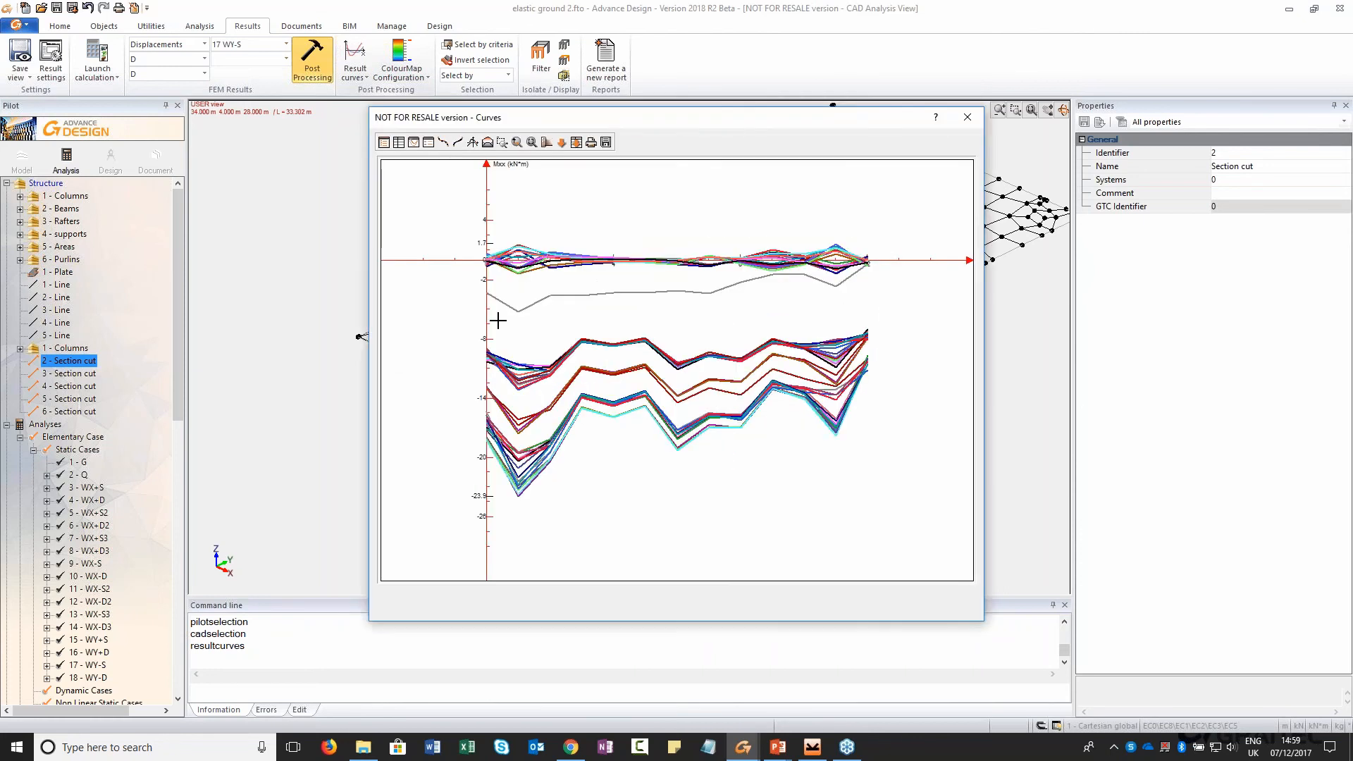
{"action": "left_click", "coordinate": [966, 117]}
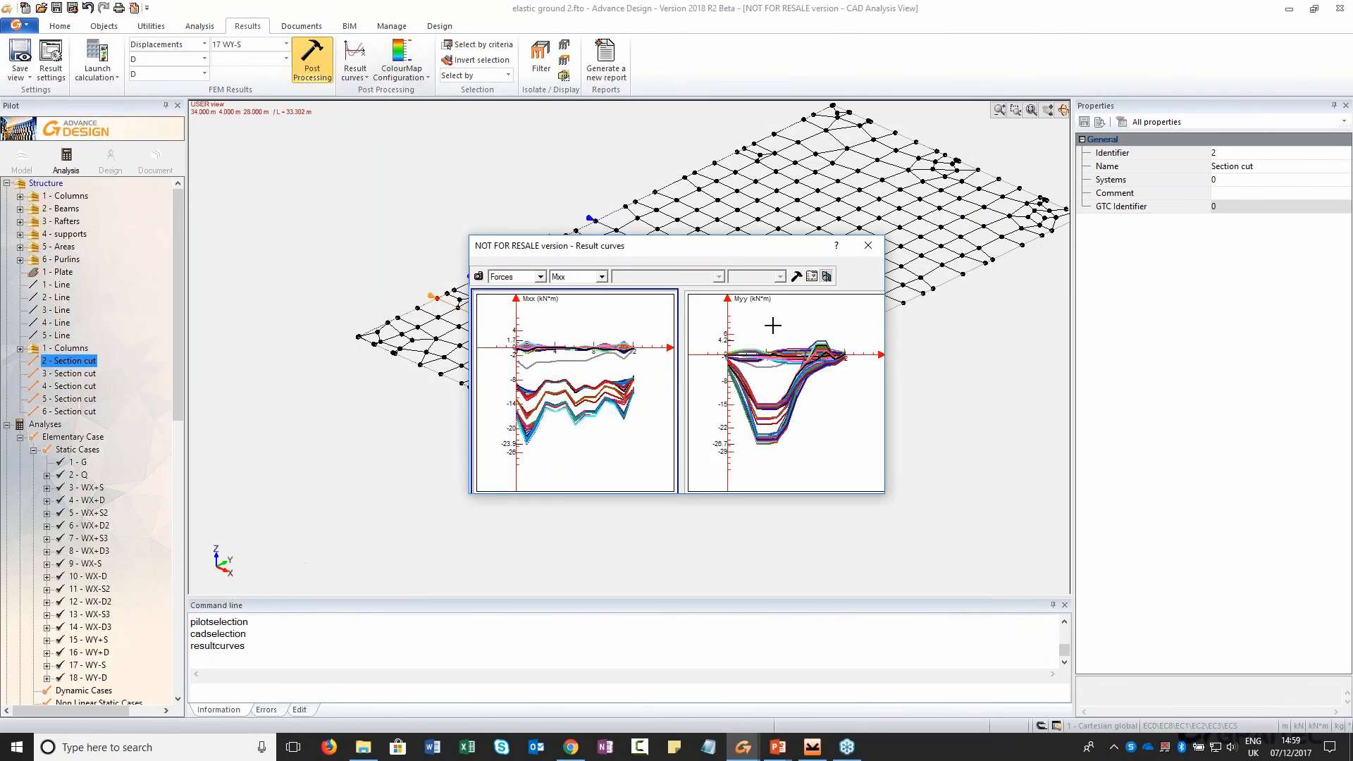
{"action": "double_click", "coordinate": [821, 429]}
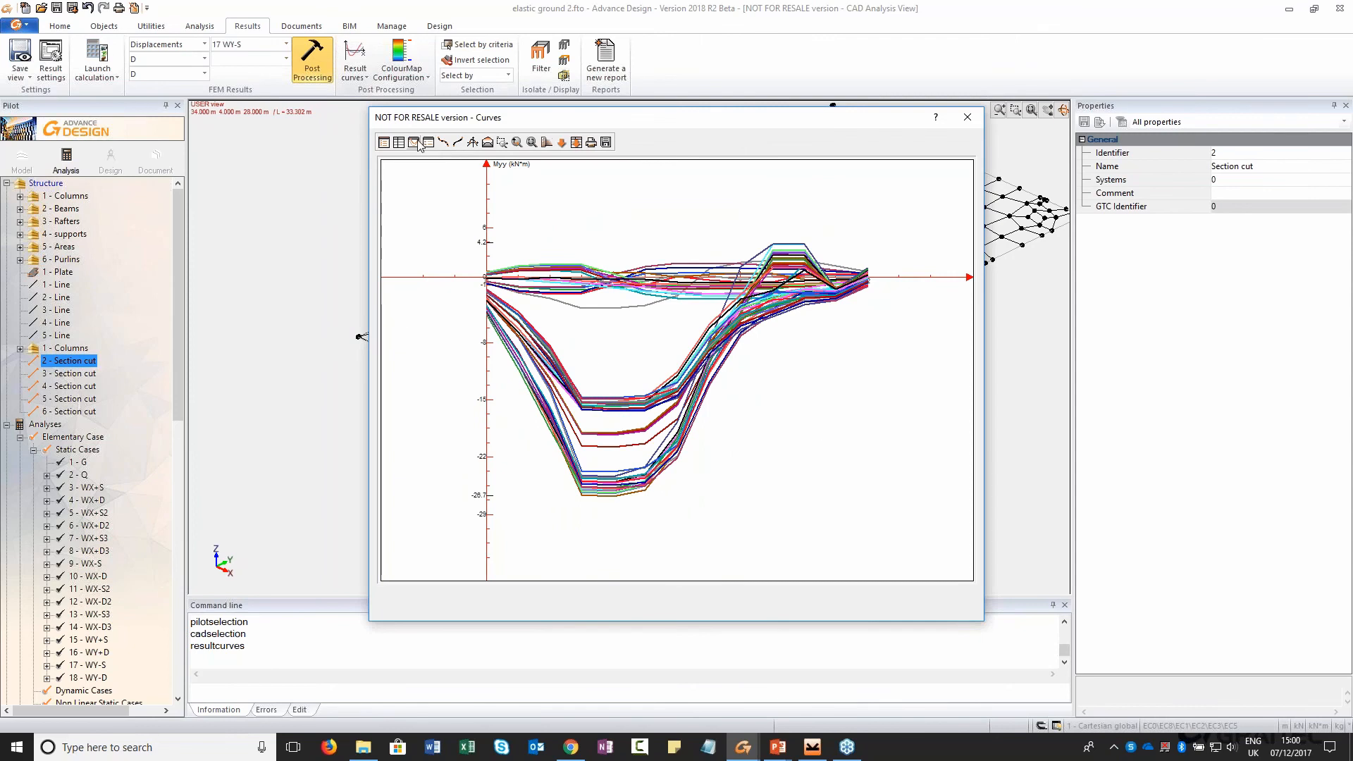
{"action": "left_click", "coordinate": [968, 118]}
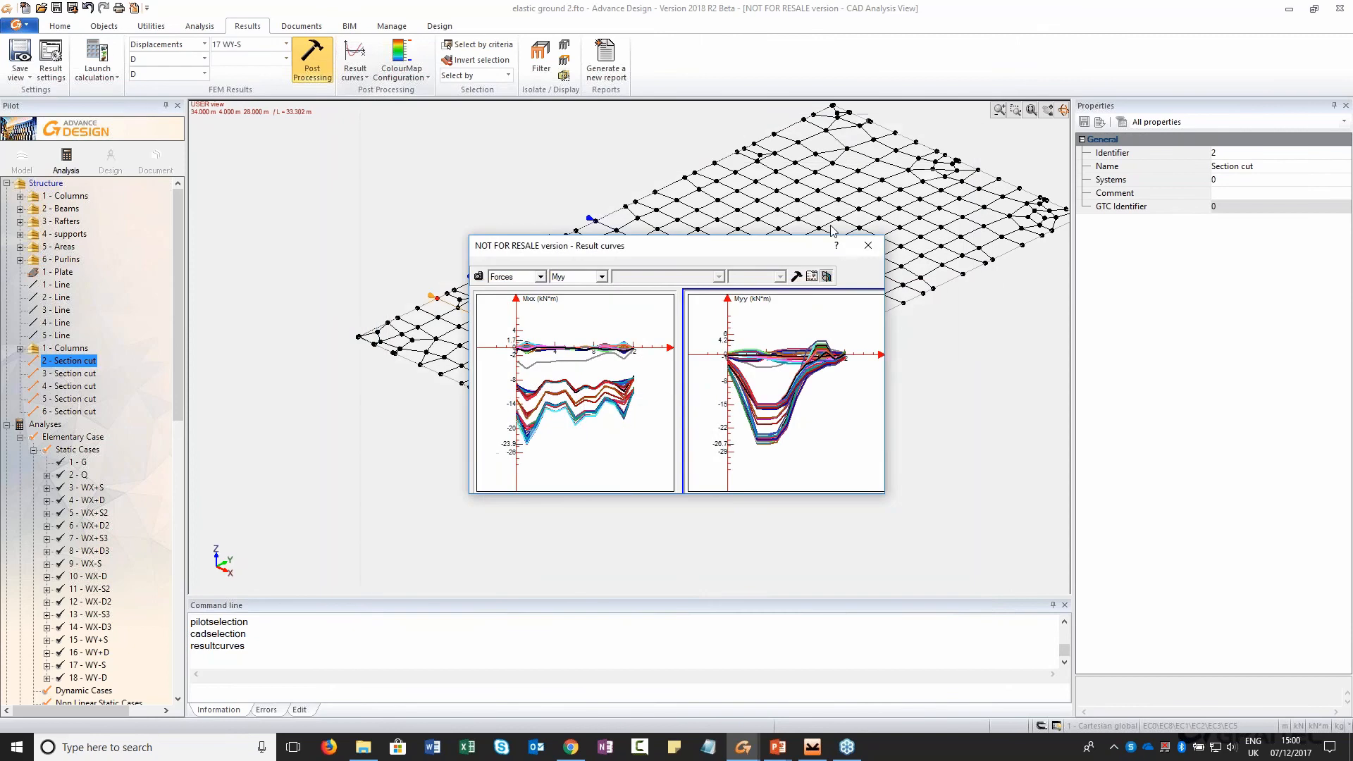
{"action": "left_click", "coordinate": [875, 242]}
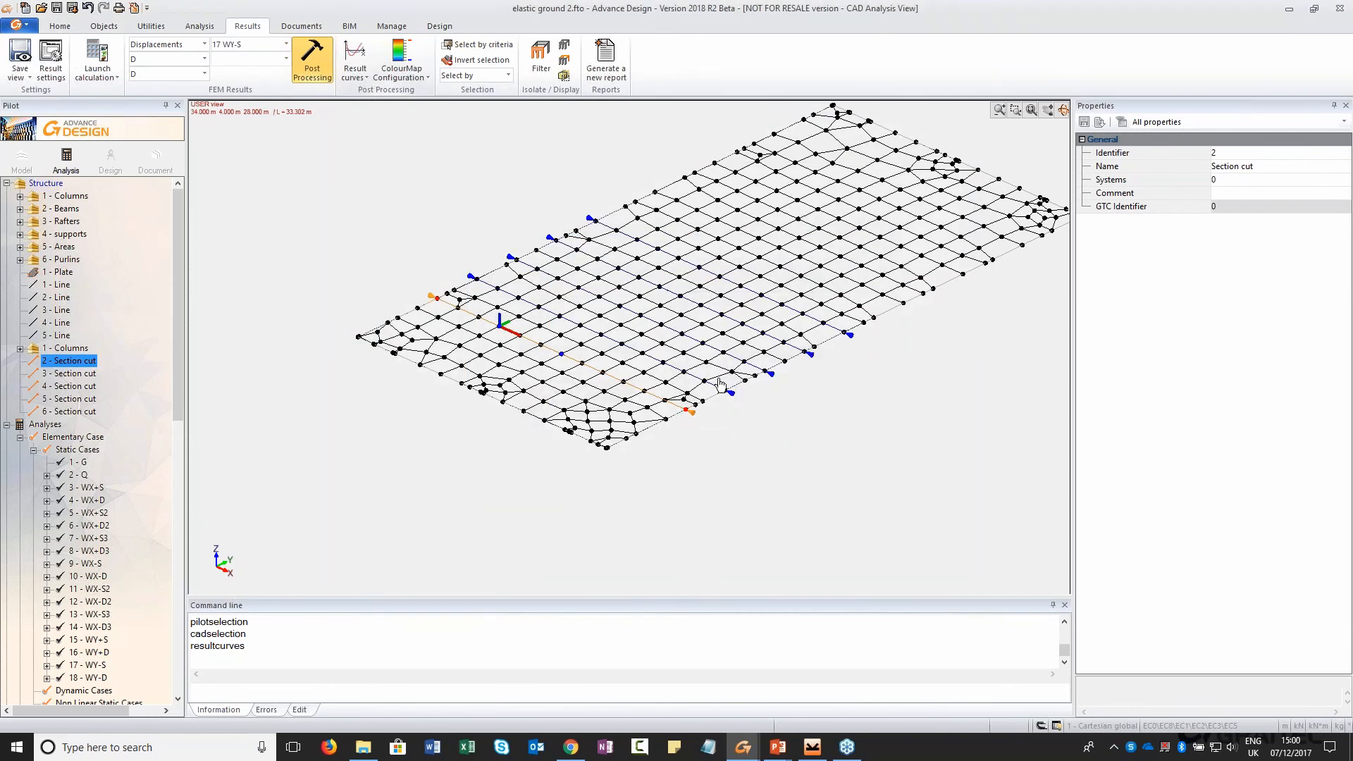
In the result settings' case and combination selection, limit the displacement results to the Combination analysis type
{"action": "left_click", "coordinate": [51, 60]}
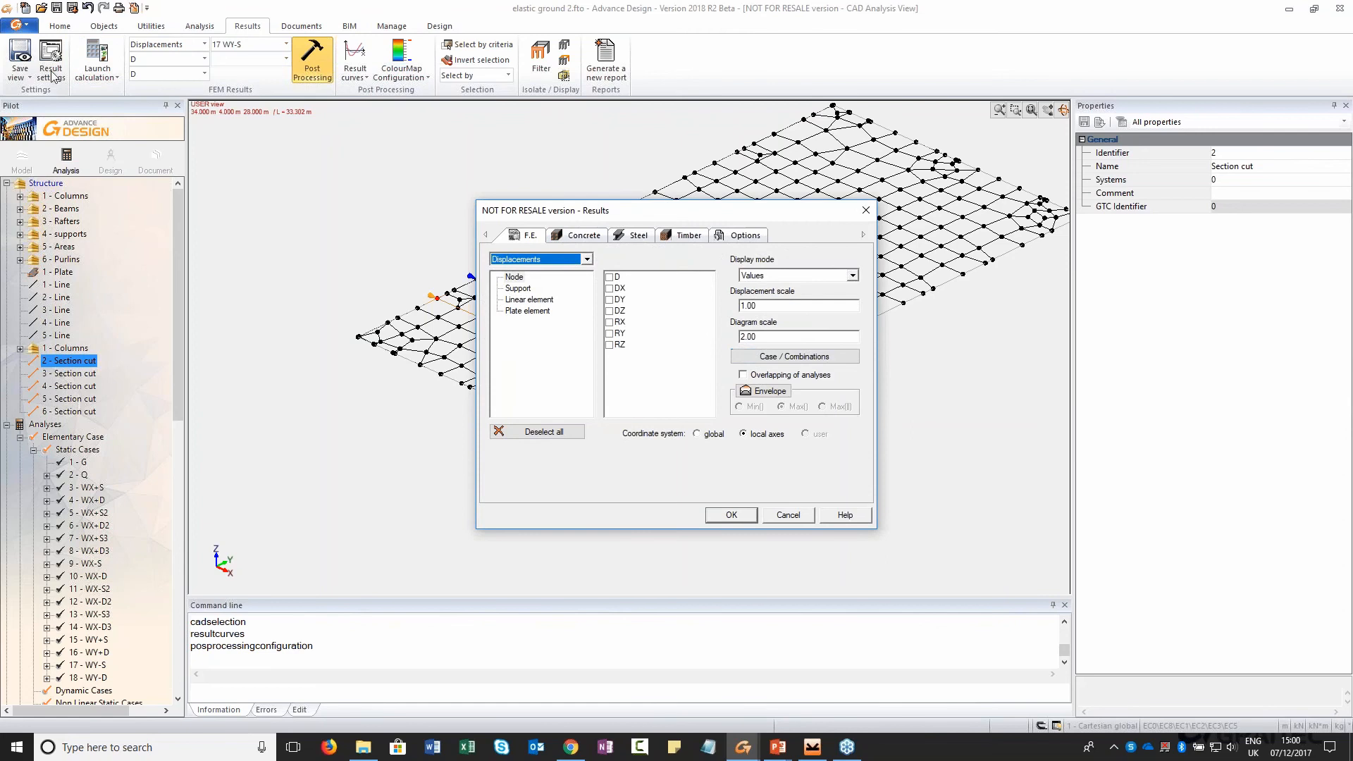
{"action": "left_click", "coordinate": [794, 357]}
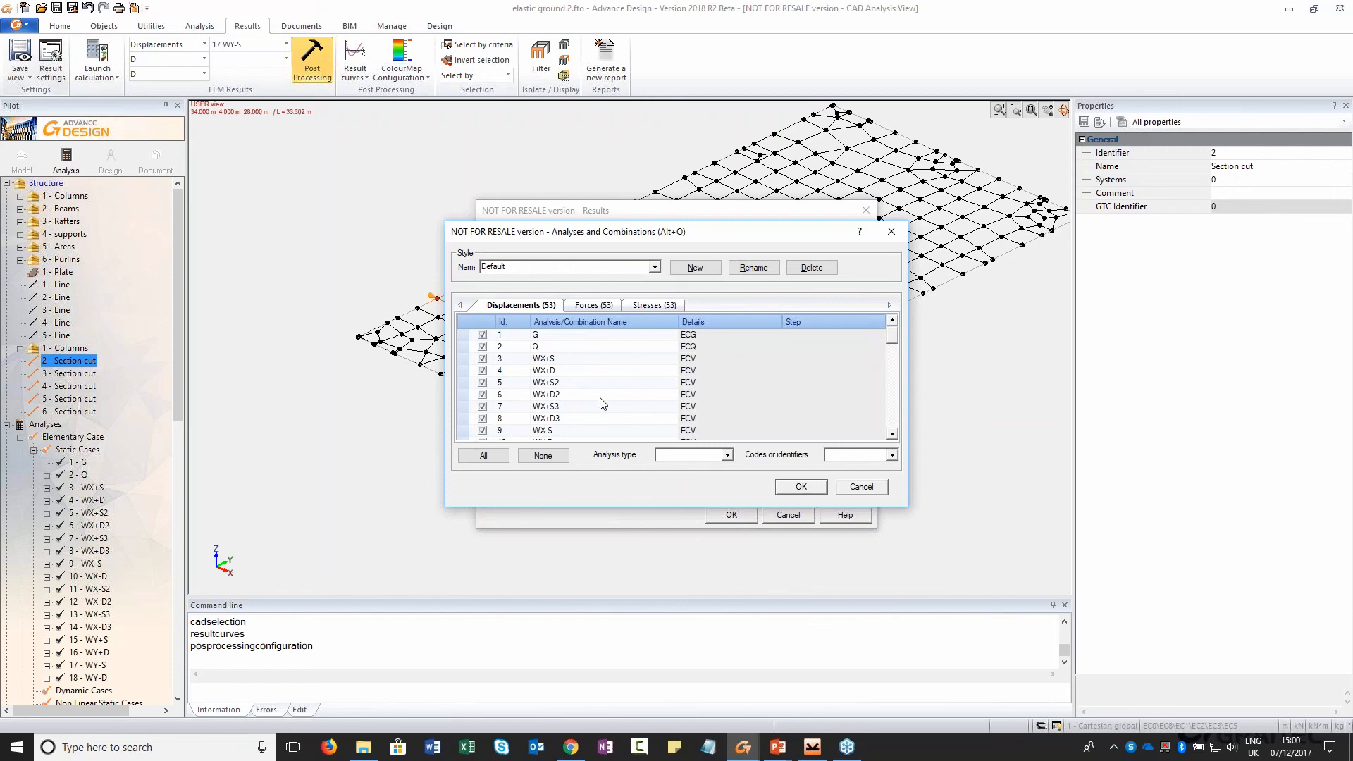
{"action": "left_click", "coordinate": [540, 455]}
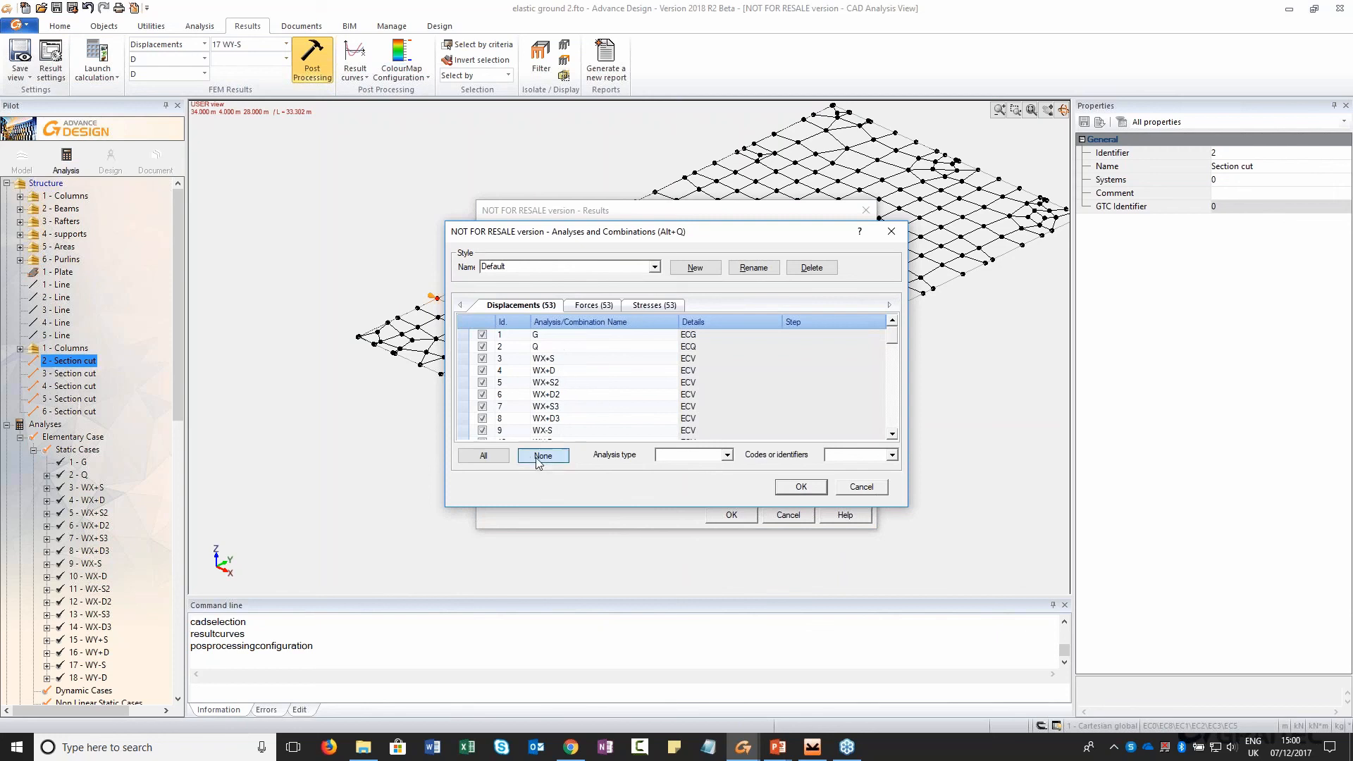
{"action": "left_click", "coordinate": [727, 456]}
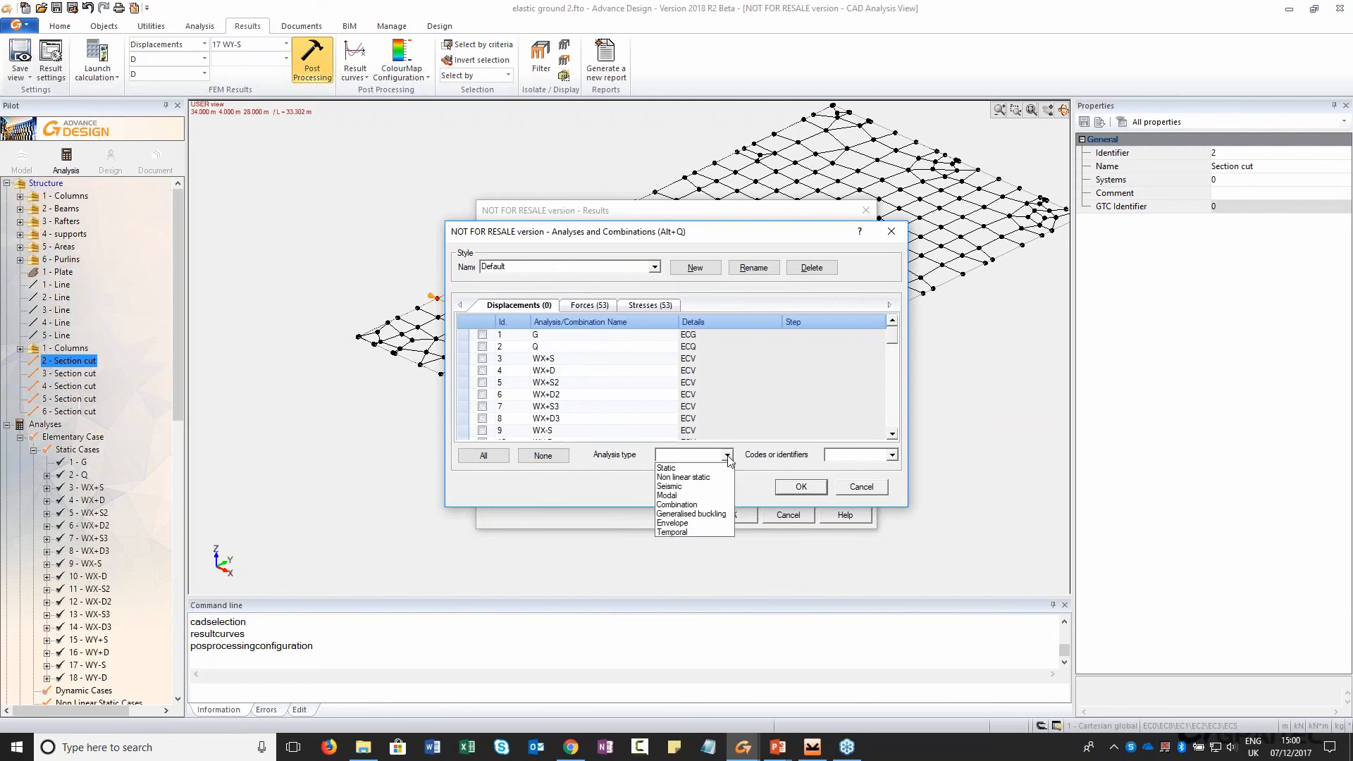
{"action": "left_click", "coordinate": [696, 505]}
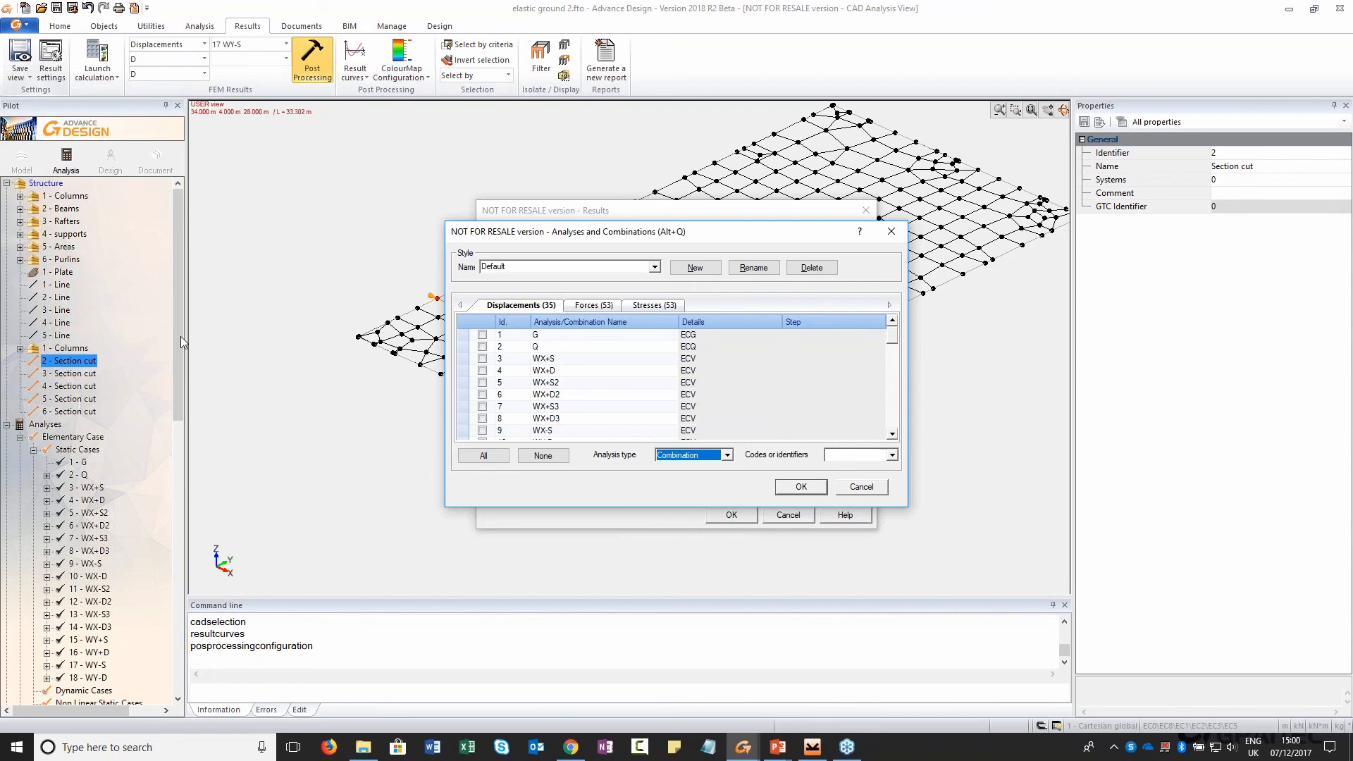
Clear the selected force analyses and limit the force results to the Combination analysis type
{"action": "left_click", "coordinate": [604, 307]}
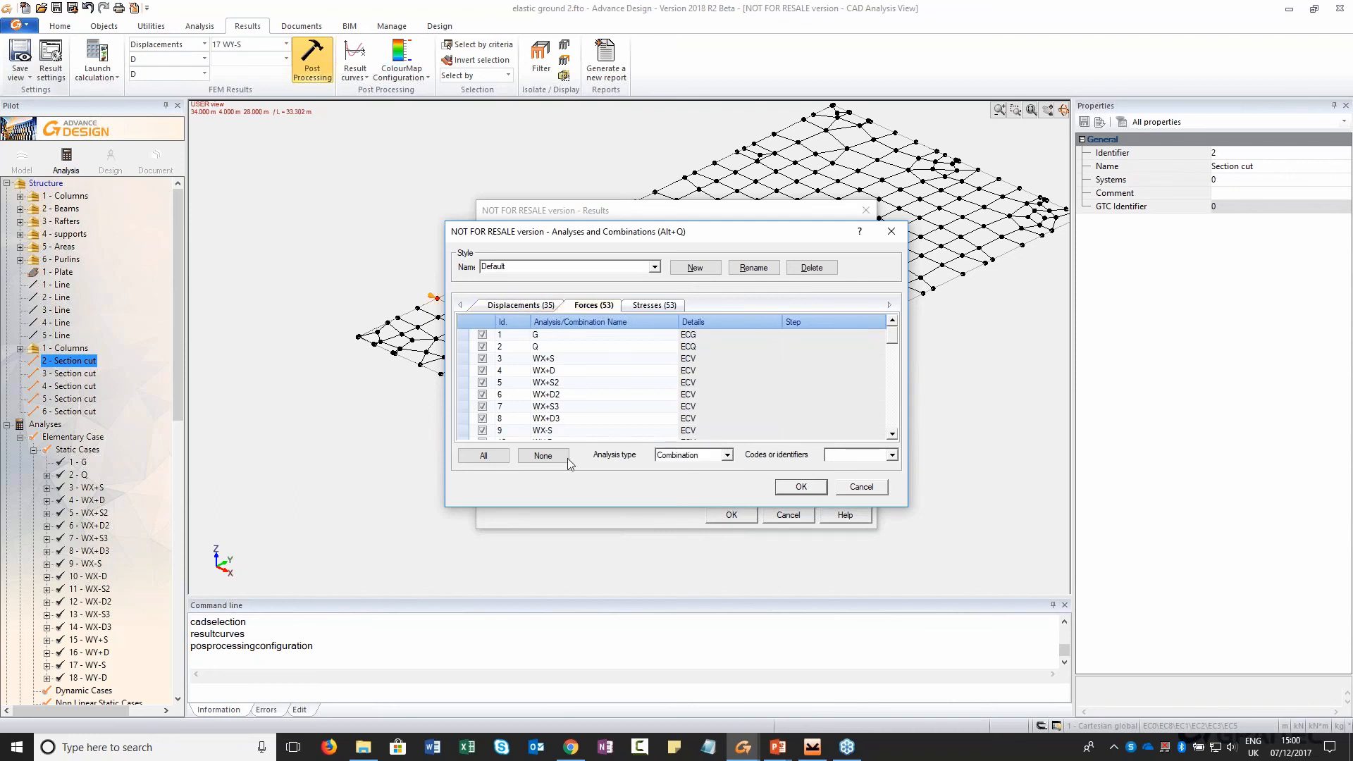
{"action": "left_click", "coordinate": [566, 459]}
{"action": "left_click", "coordinate": [691, 458]}
{"action": "left_click", "coordinate": [694, 458]}
{"action": "left_click", "coordinate": [691, 460]}
{"action": "left_click", "coordinate": [684, 505]}
Limit the stress results to the Combination analysis type as well and apply the result settings
{"action": "left_click", "coordinate": [659, 307]}
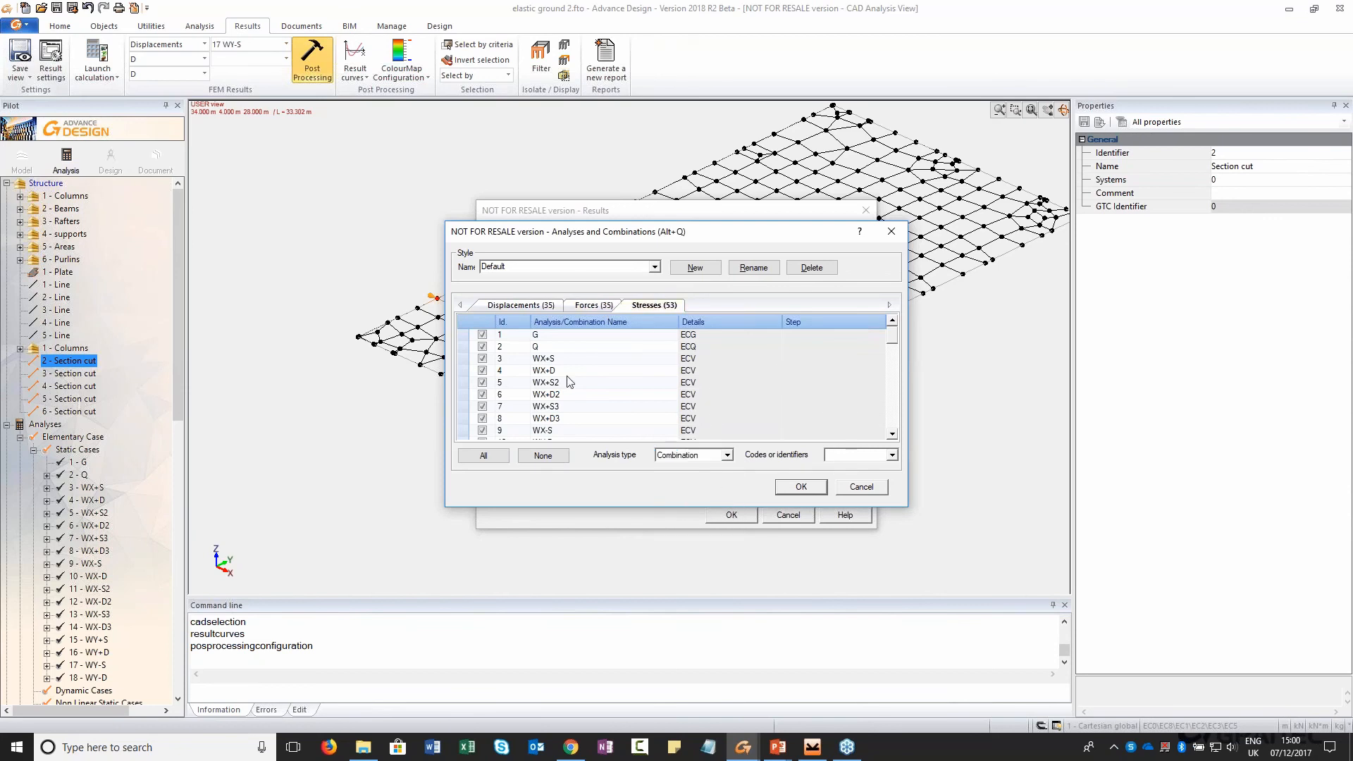
{"action": "left_click", "coordinate": [542, 456]}
{"action": "left_click", "coordinate": [692, 454]}
{"action": "left_click", "coordinate": [681, 506]}
{"action": "left_click", "coordinate": [801, 487]}
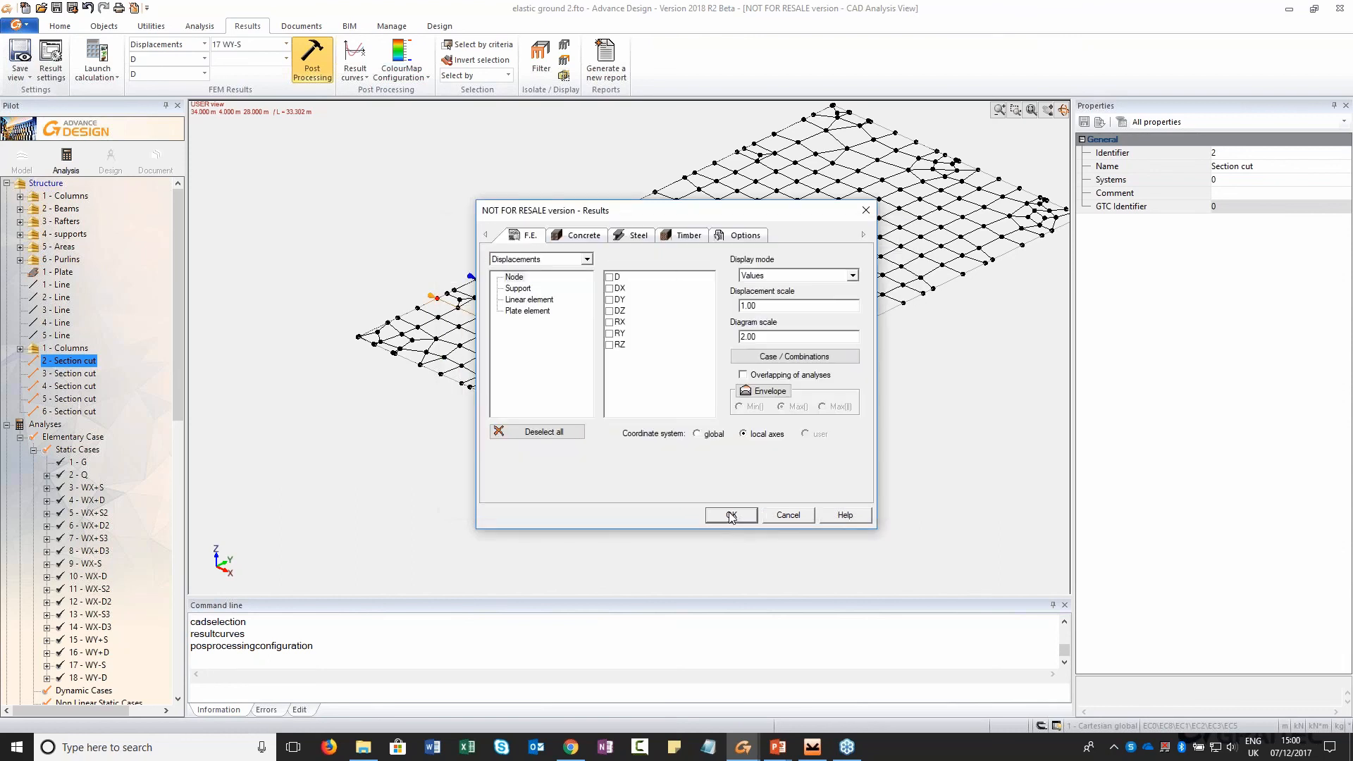
{"action": "left_click", "coordinate": [731, 515]}
Reopen the first section cut's result curves, enlarge the Myy diagram and briefly show the values on all curves
{"action": "left_click_drag", "start_coordinate": [179, 261], "coordinate": [189, 487]}
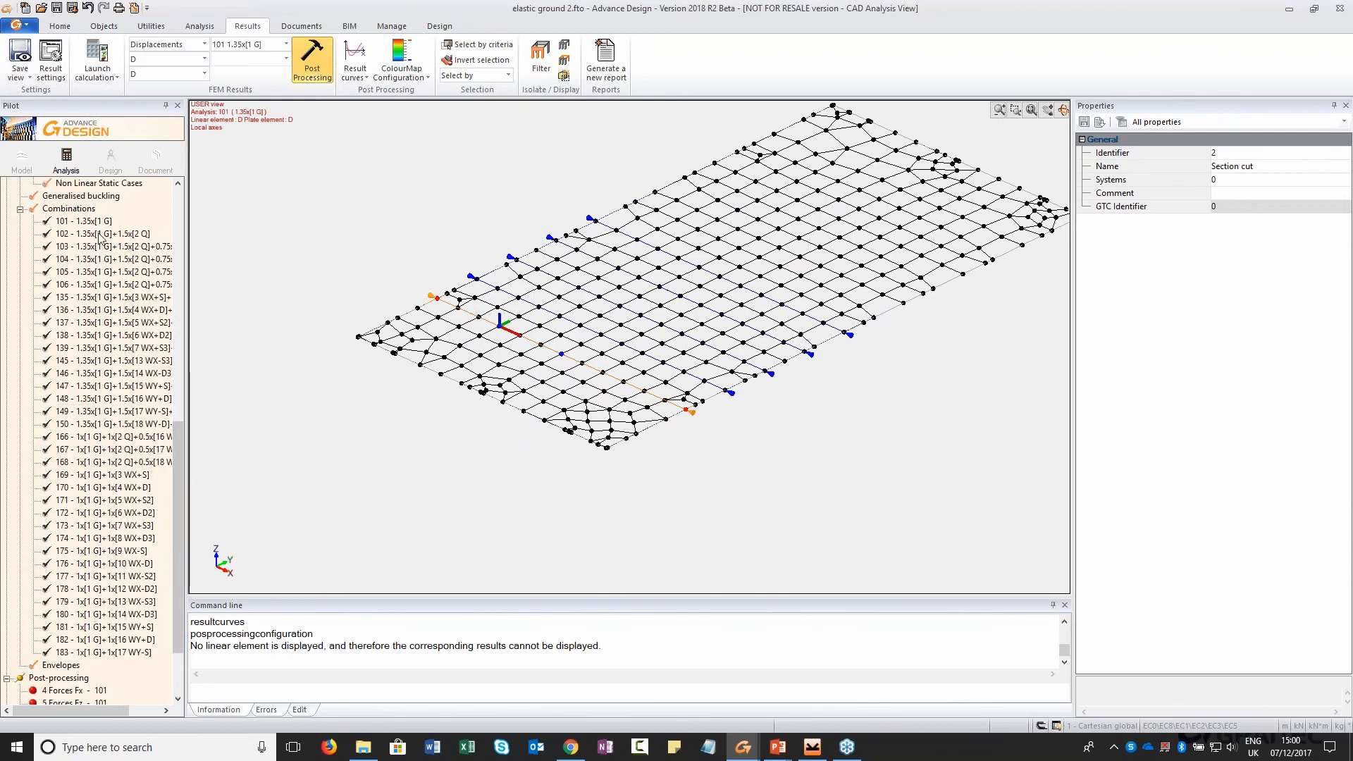
{"action": "left_click_drag", "start_coordinate": [179, 567], "coordinate": [179, 331]}
{"action": "left_click", "coordinate": [354, 56]}
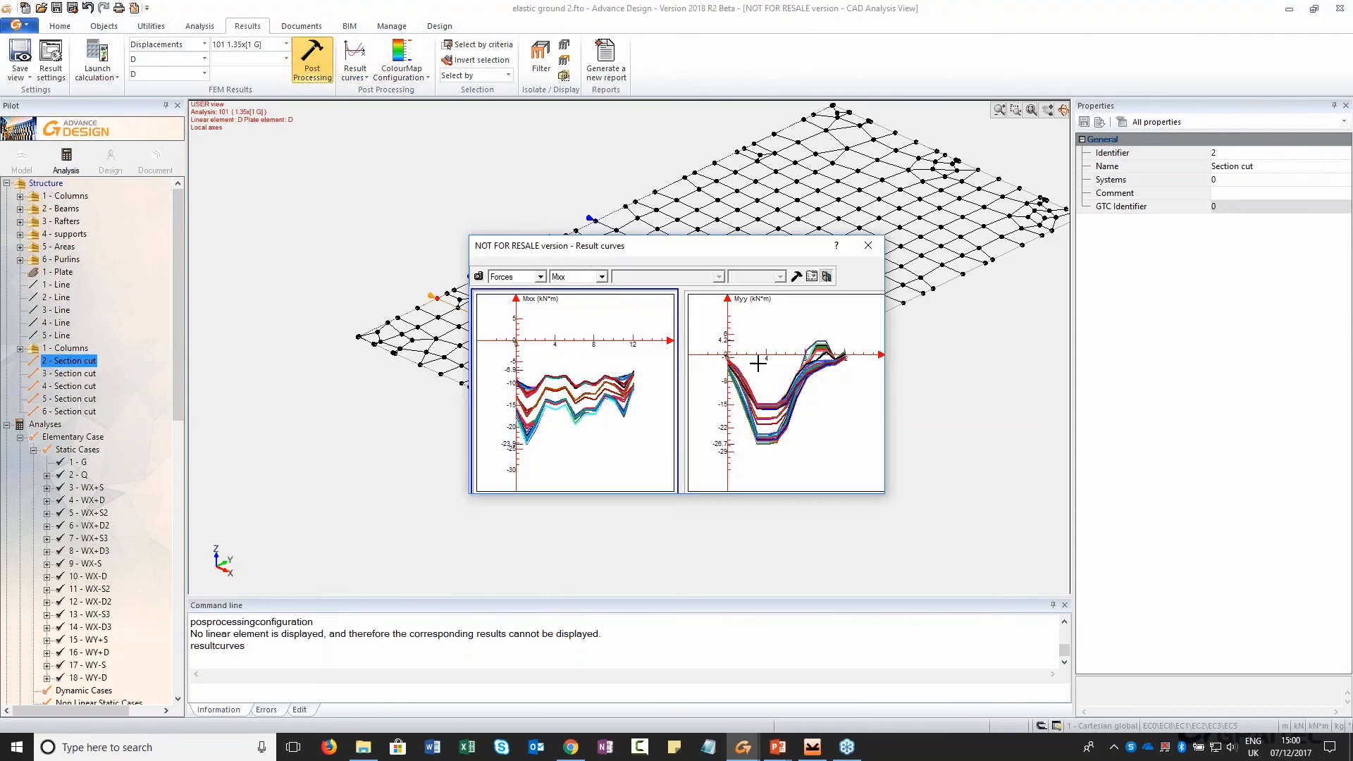
{"action": "double_click", "coordinate": [760, 340]}
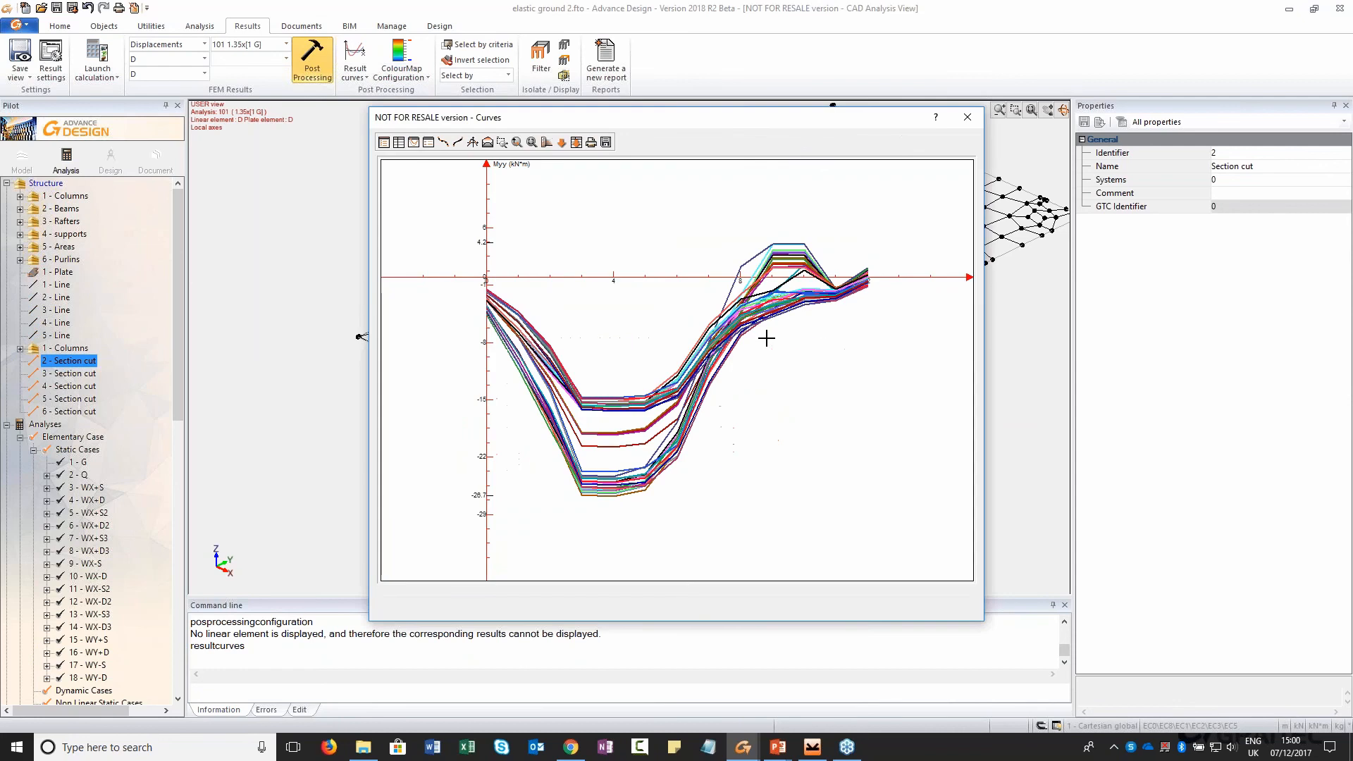
{"action": "left_click", "coordinate": [445, 144]}
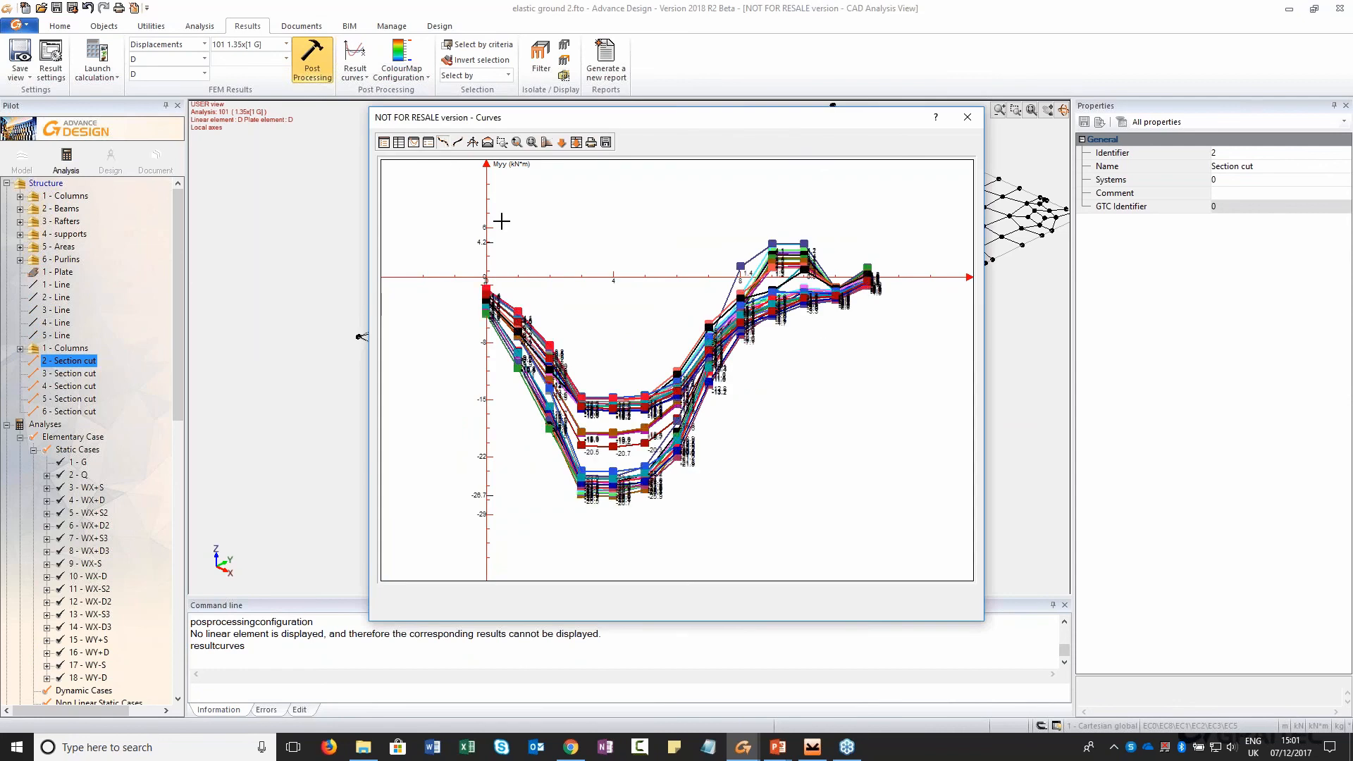
{"action": "left_click", "coordinate": [444, 144]}
Show the Myy diagram's legend, minimum and maximum envelopes and extreme values, and close the result curves
{"action": "left_click", "coordinate": [428, 143]}
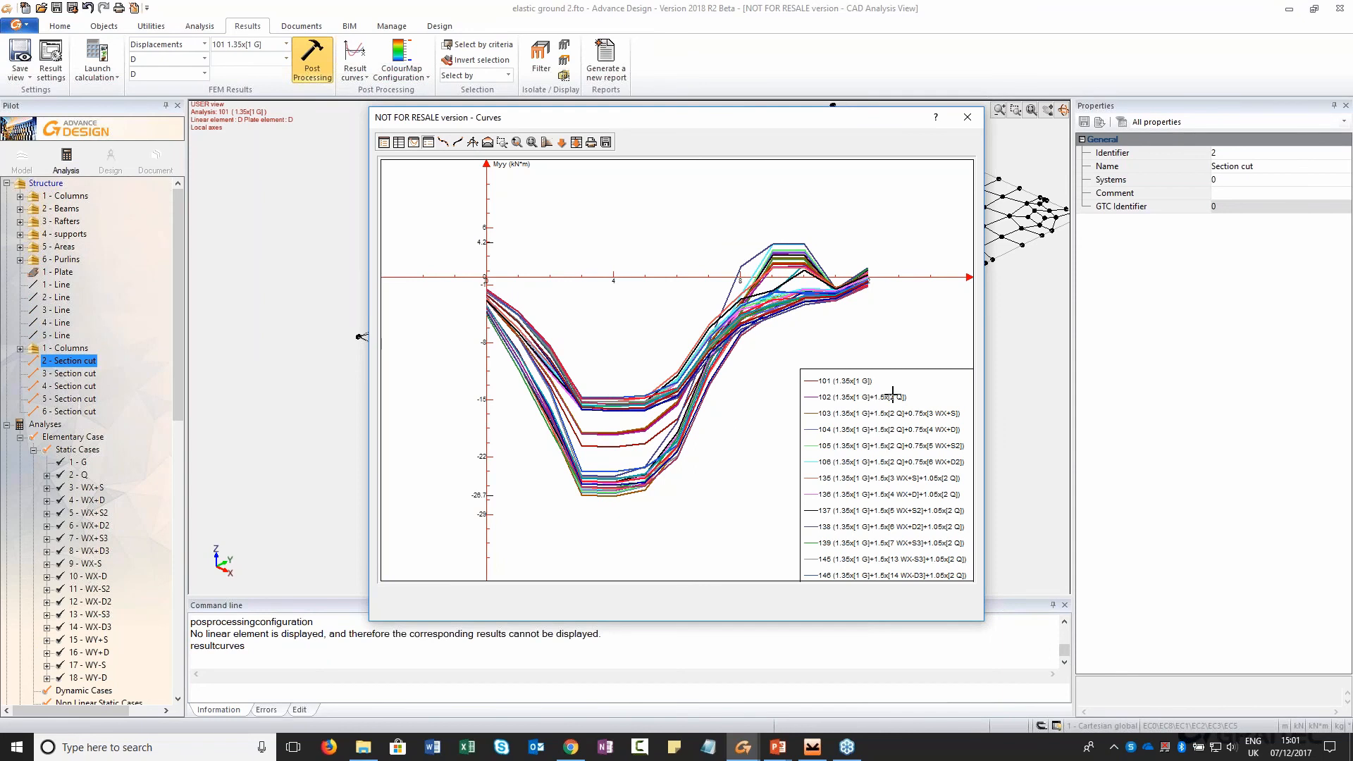
{"action": "left_click", "coordinate": [472, 143]}
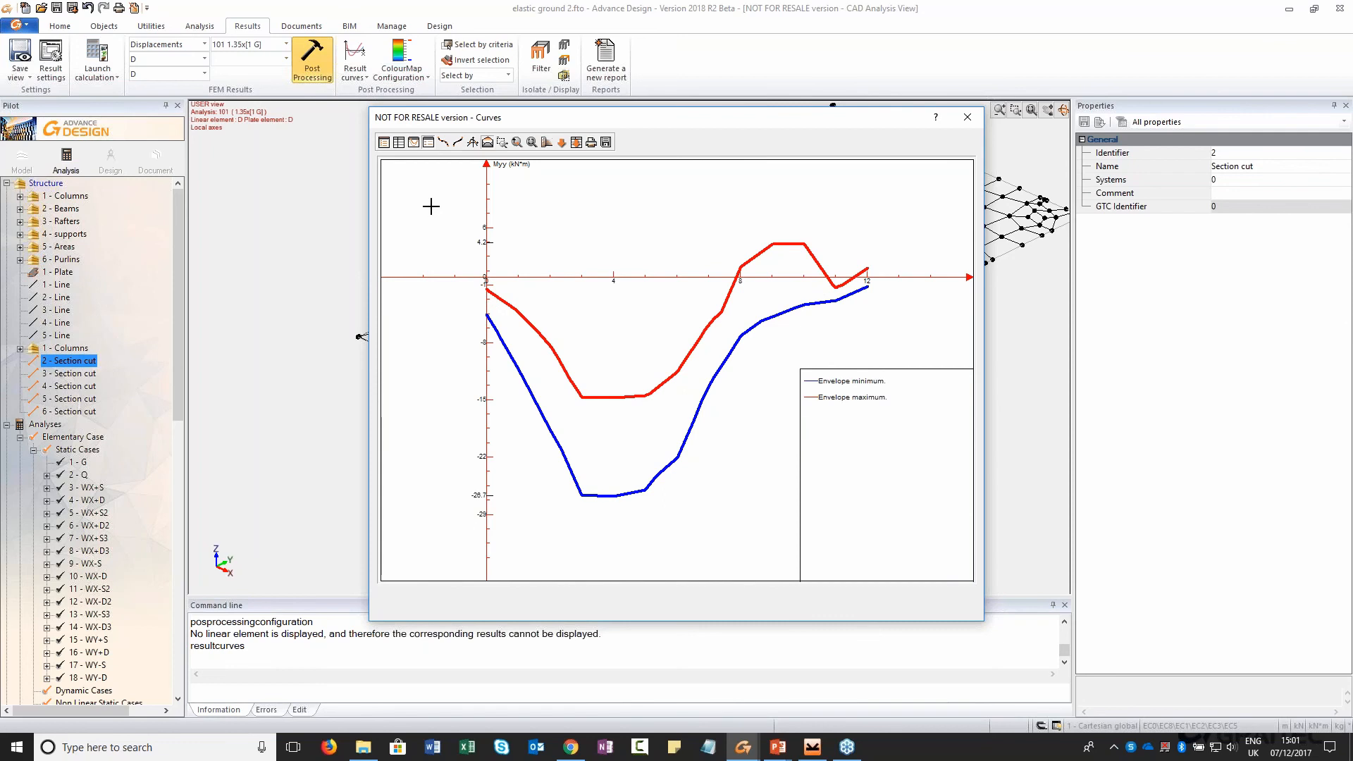
{"action": "left_click", "coordinate": [458, 143]}
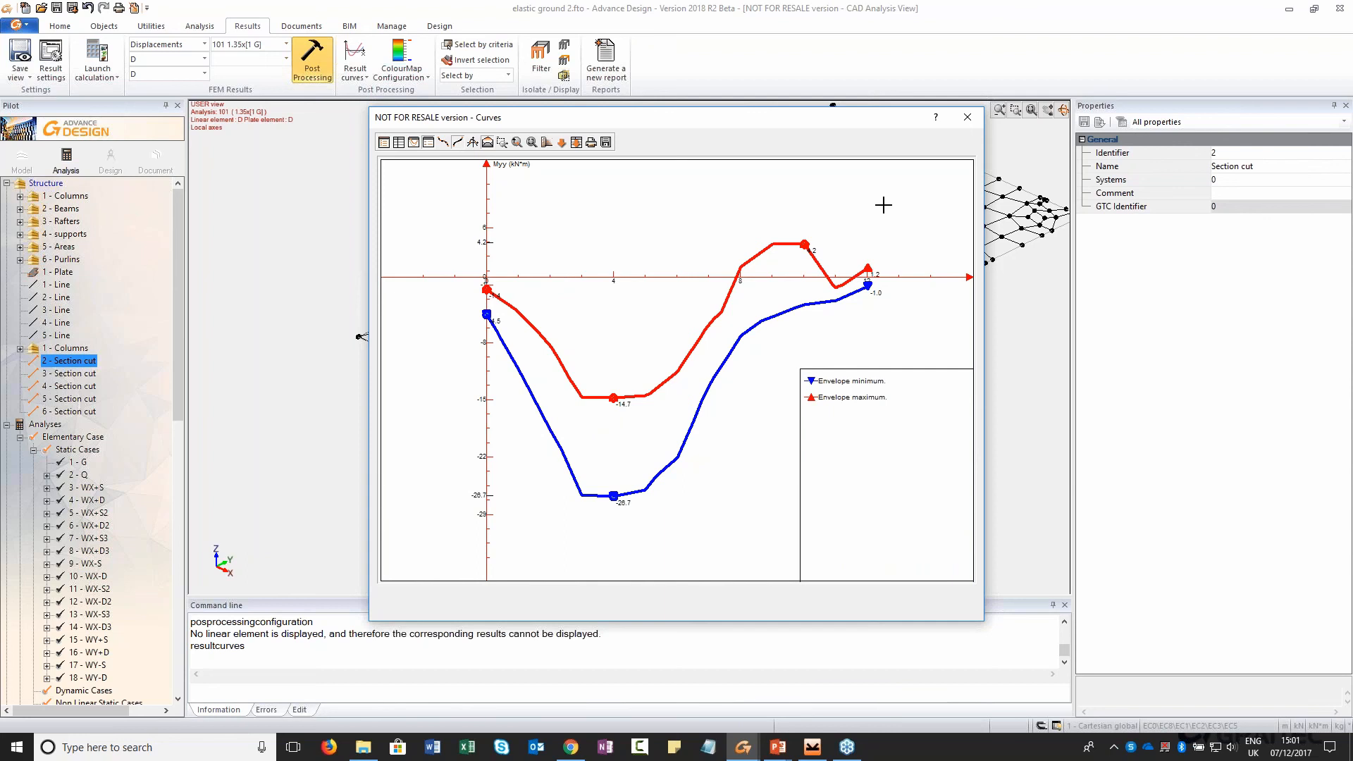
{"action": "left_click", "coordinate": [975, 124]}
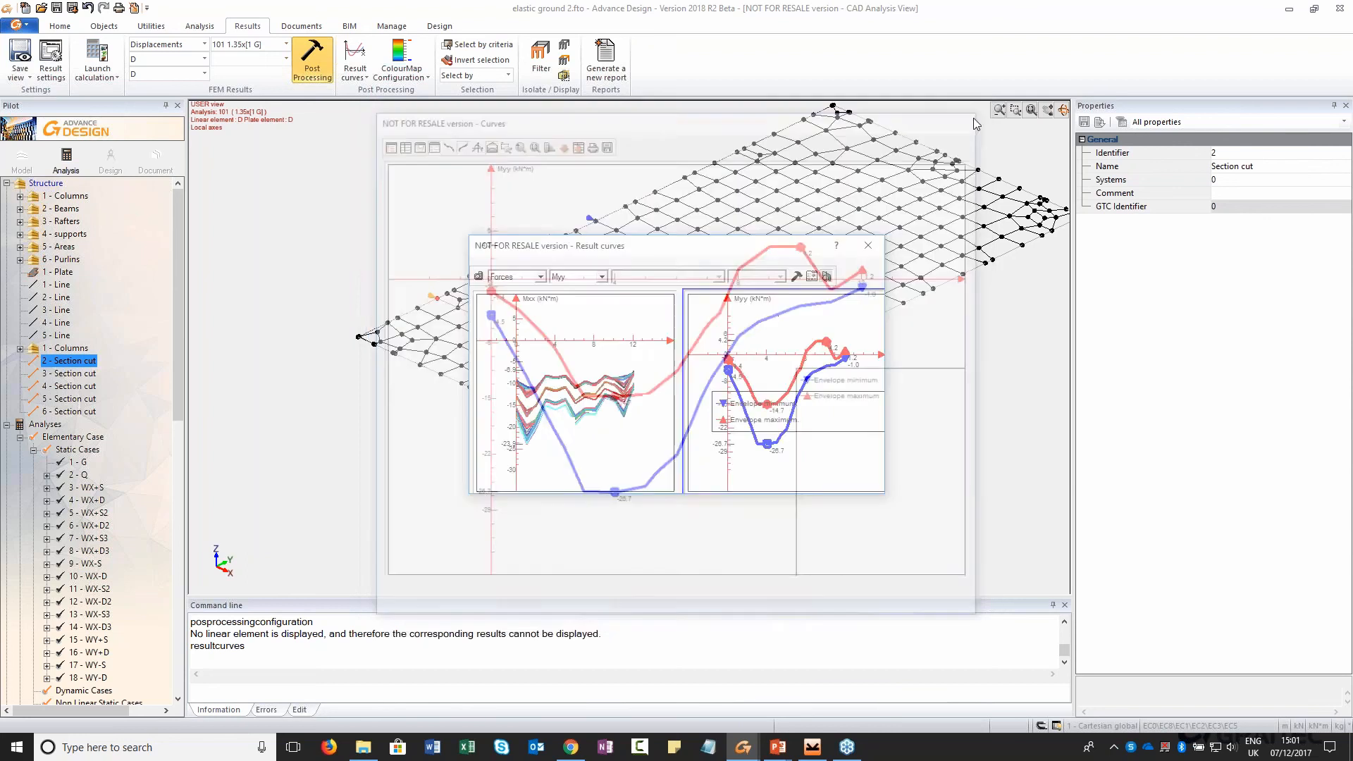
{"action": "left_click", "coordinate": [868, 245]}
View the middle section cut's result curves, enlarging the Myy diagram and showing the values on all curves
{"action": "middle_click_drag", "start_coordinate": [849, 447], "coordinate": [755, 388]}
{"action": "left_click", "coordinate": [753, 389]}
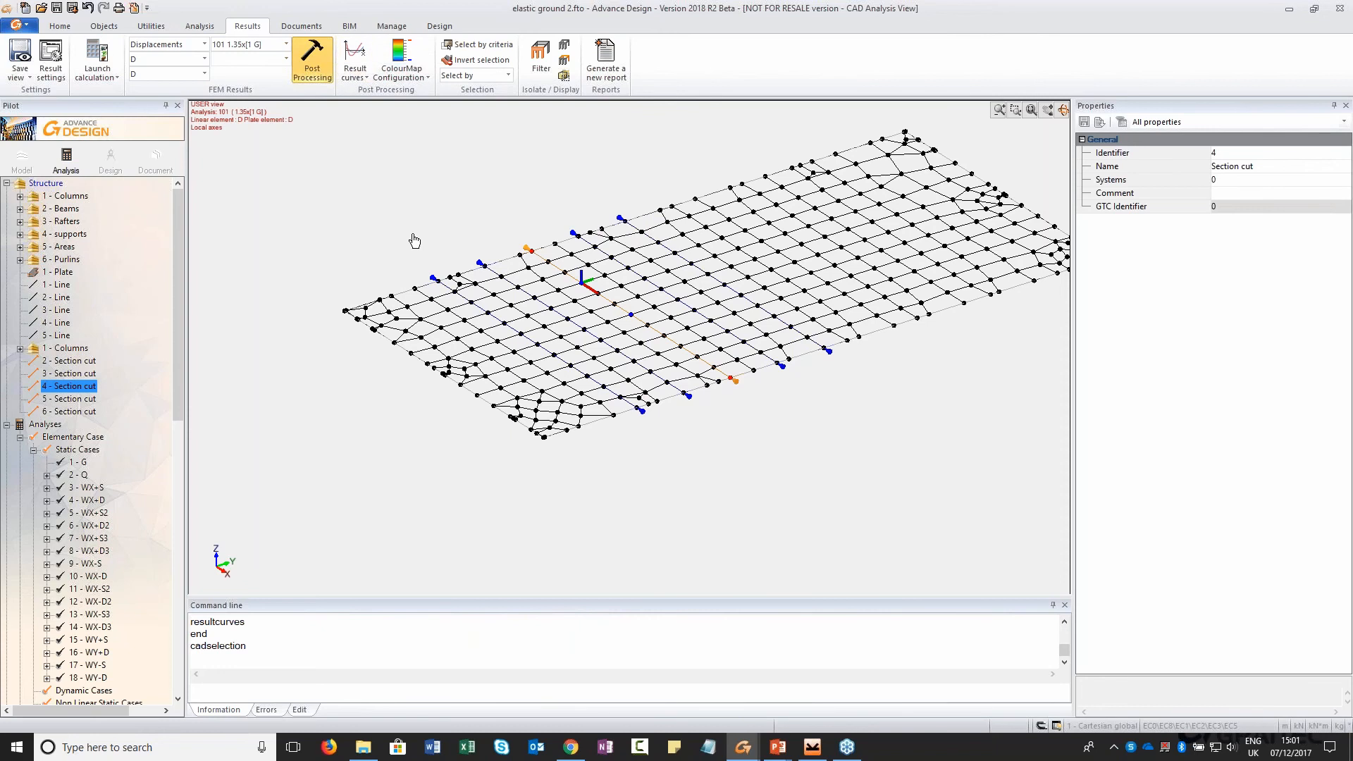
{"action": "left_click", "coordinate": [356, 55]}
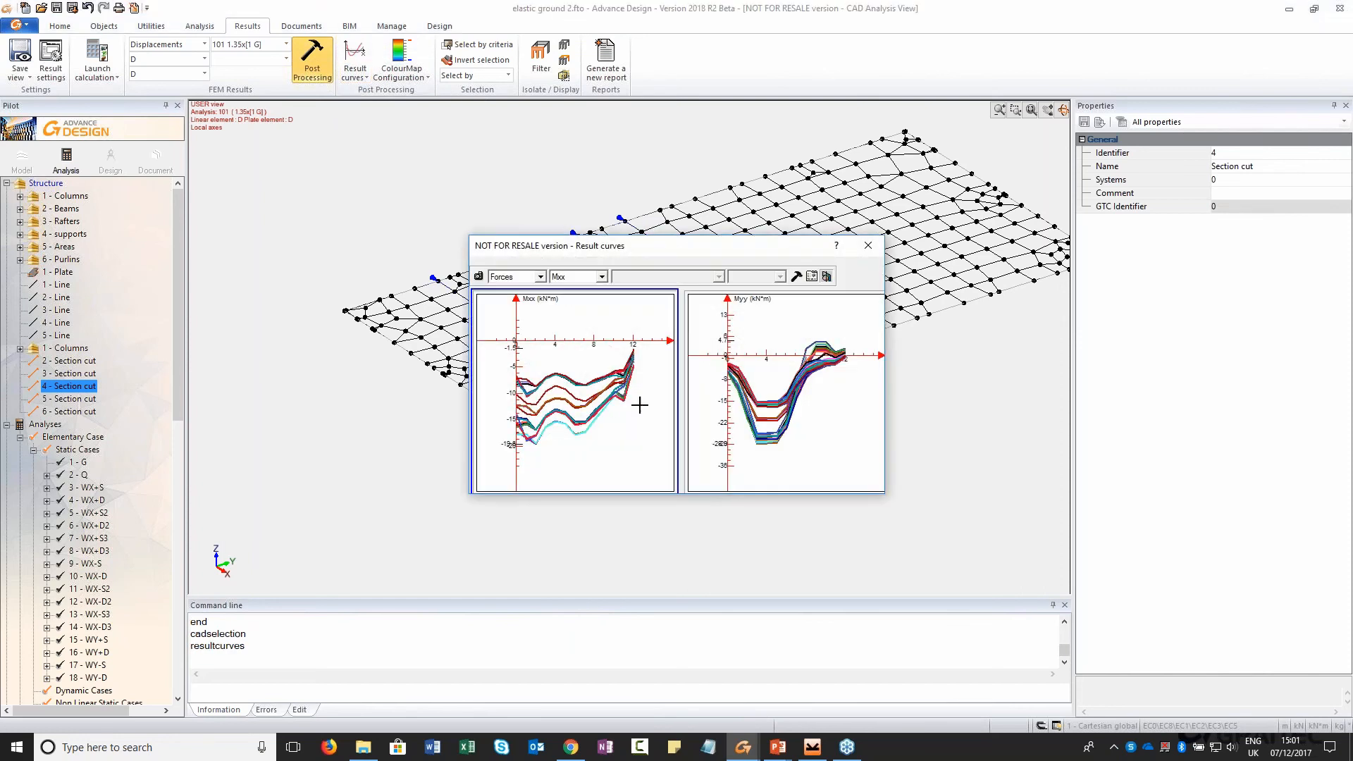
{"action": "double_click", "coordinate": [811, 456]}
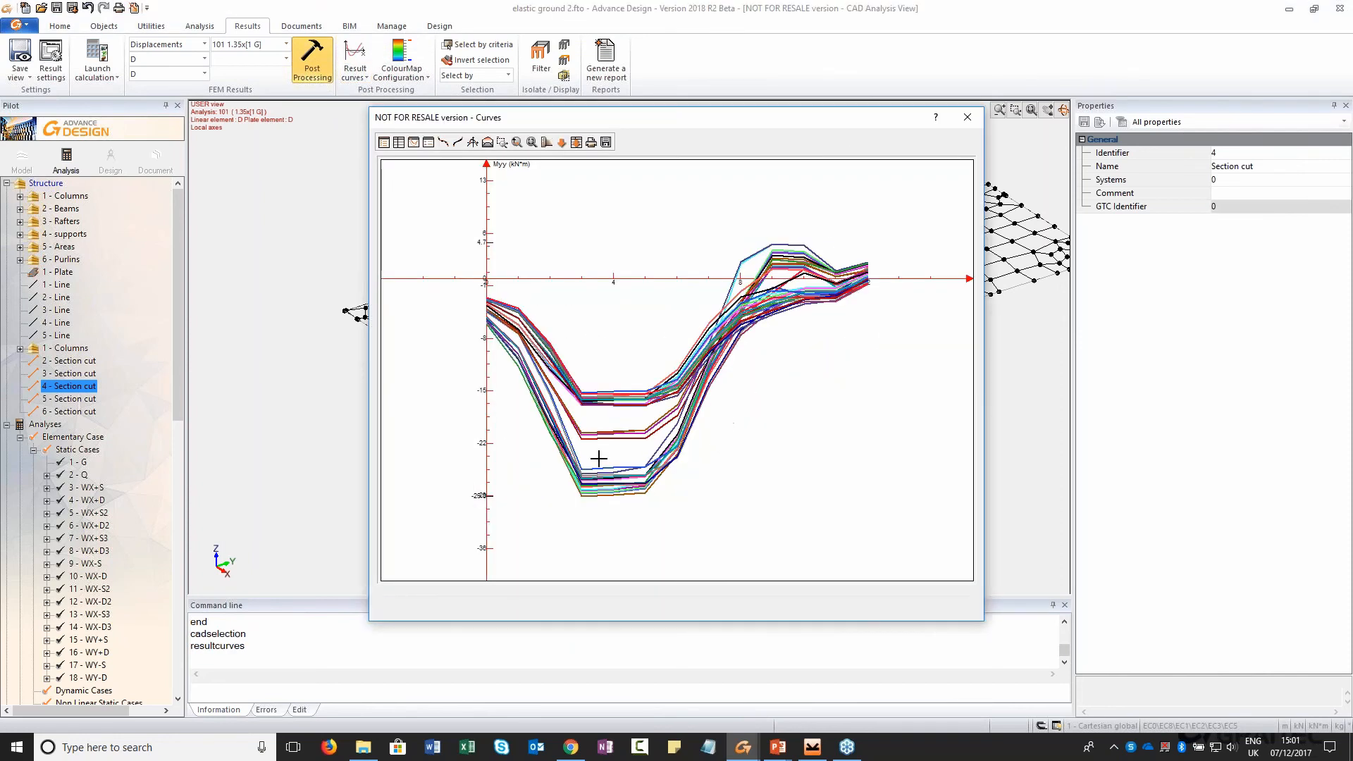
{"action": "left_click", "coordinate": [444, 143]}
{"action": "left_click", "coordinate": [963, 122]}
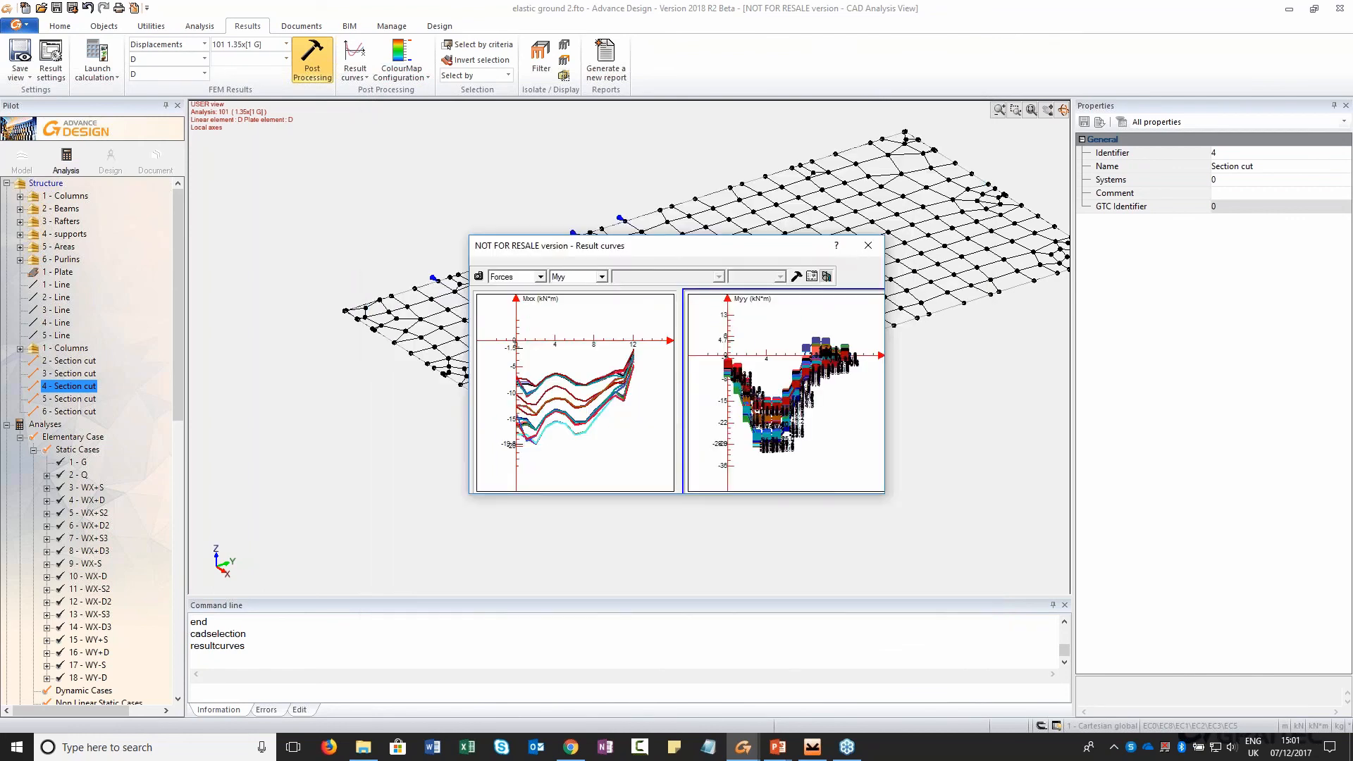
Close the section cut's result curves and switch to the Webinar Rigid Diaphram 2 model
{"action": "left_click", "coordinate": [868, 239]}
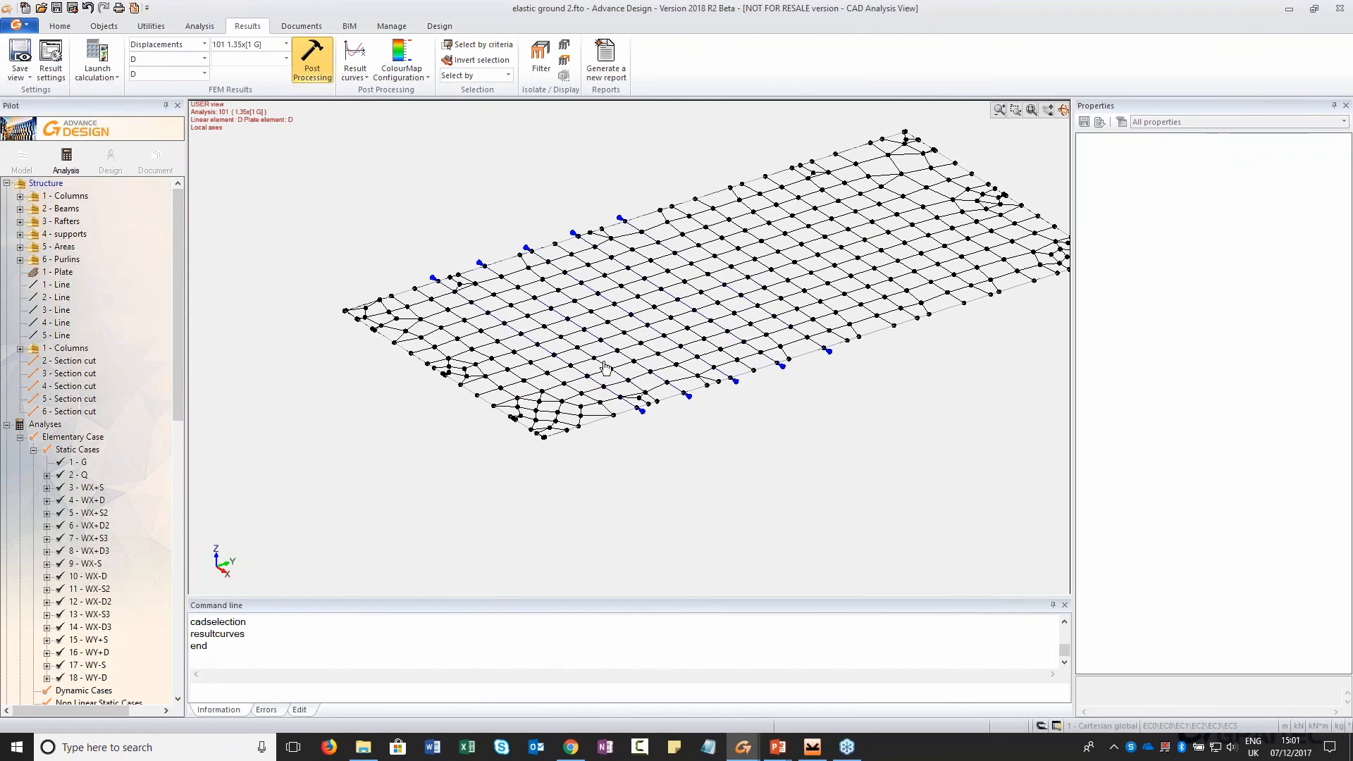
{"action": "key", "text": "alt+Tab"}
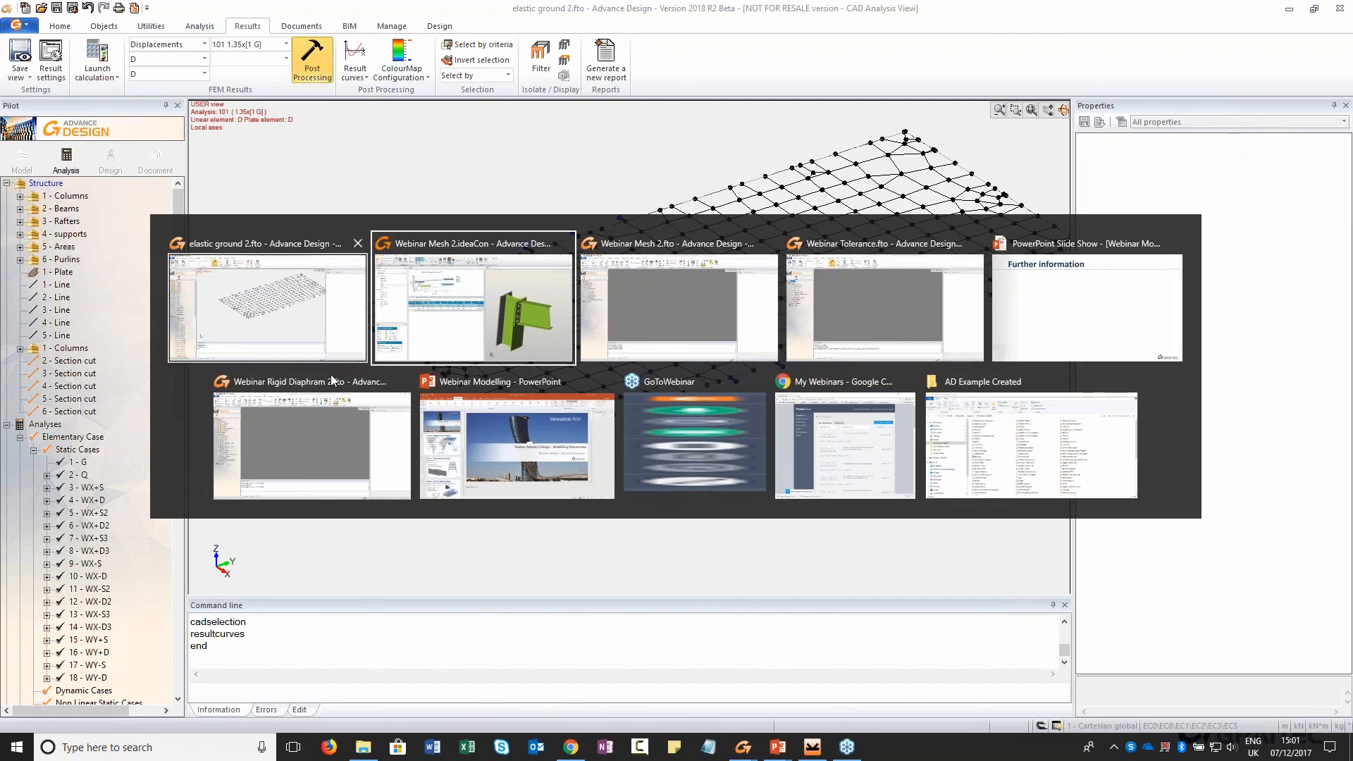
{"action": "left_click", "coordinate": [293, 438]}
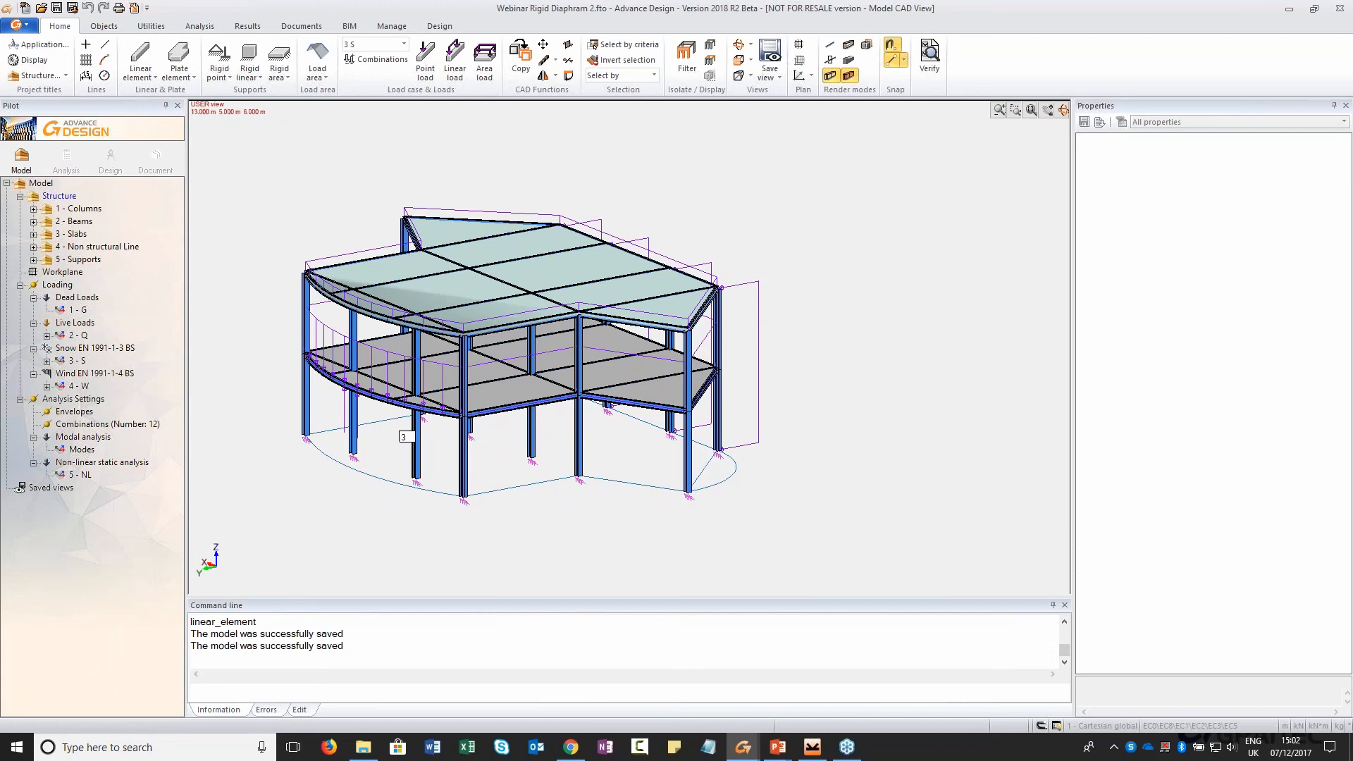
Inspect the properties of the roof load area and of the first-floor plate, viewing the structure from different angles
{"action": "middle_click_drag", "start_coordinate": [824, 420], "coordinate": [829, 447]}
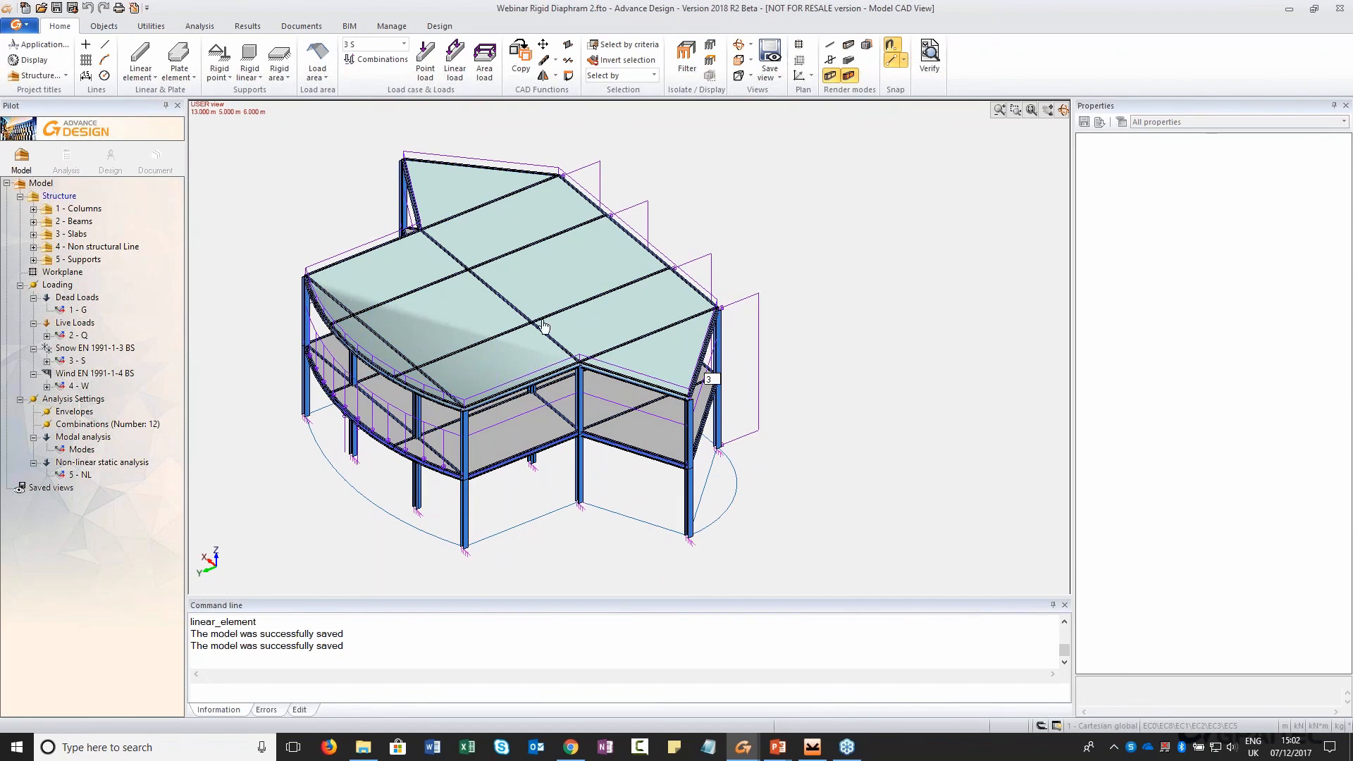
{"action": "left_click", "coordinate": [666, 309]}
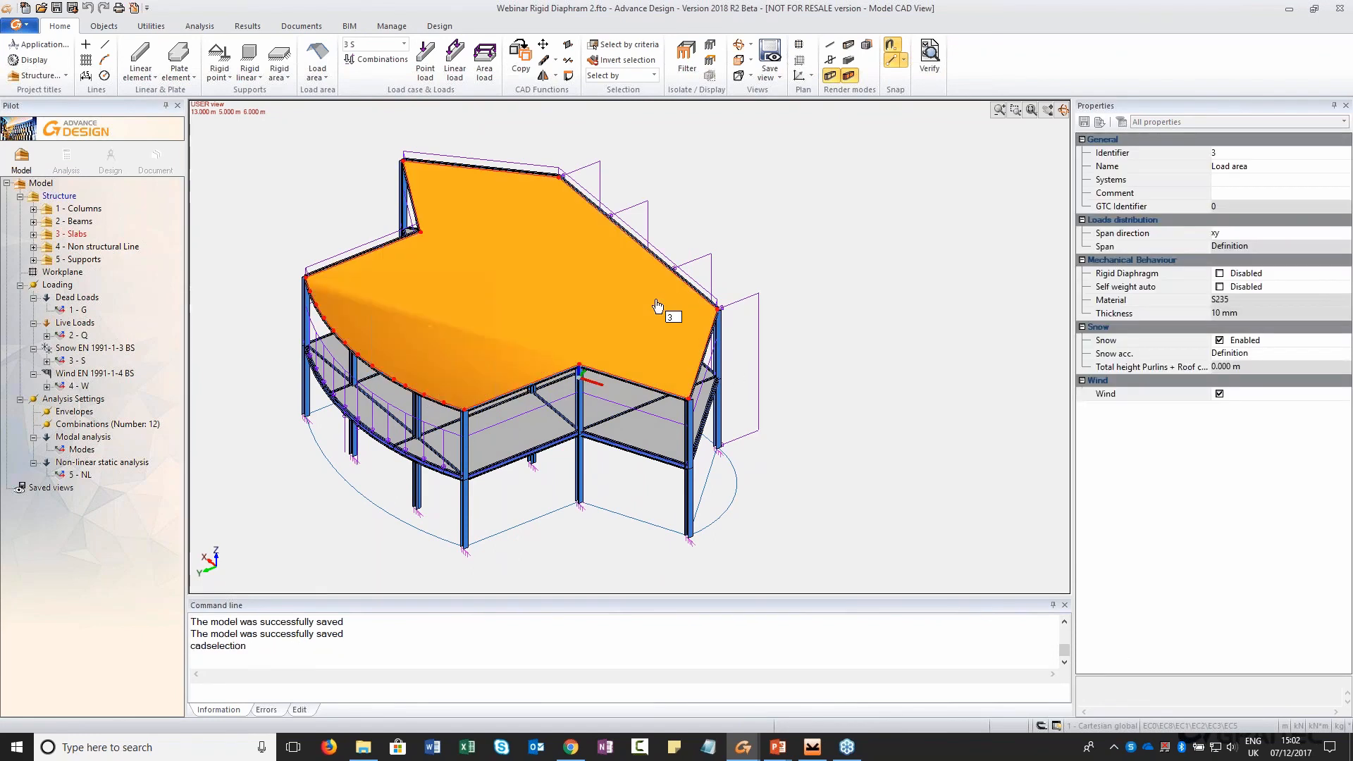
{"action": "key", "text": "Escape"}
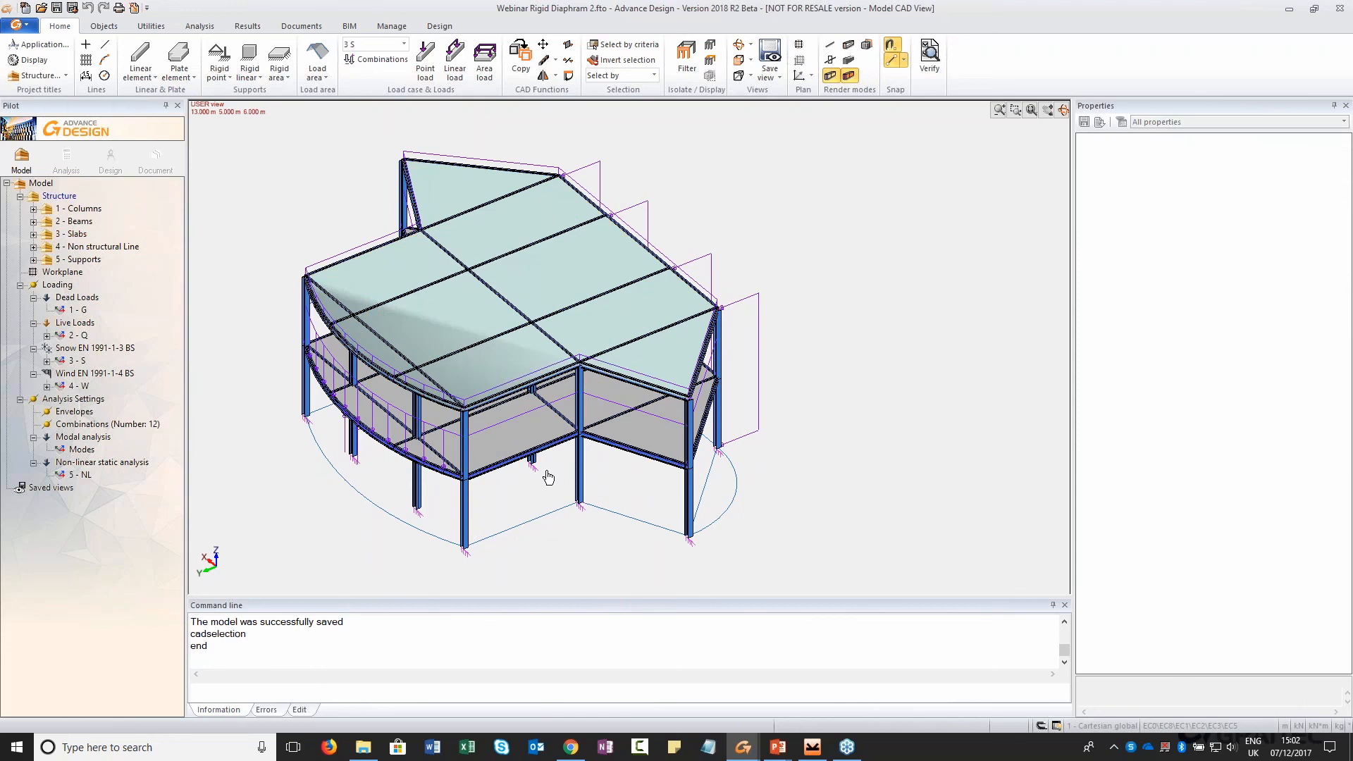
{"action": "left_click", "coordinate": [507, 448]}
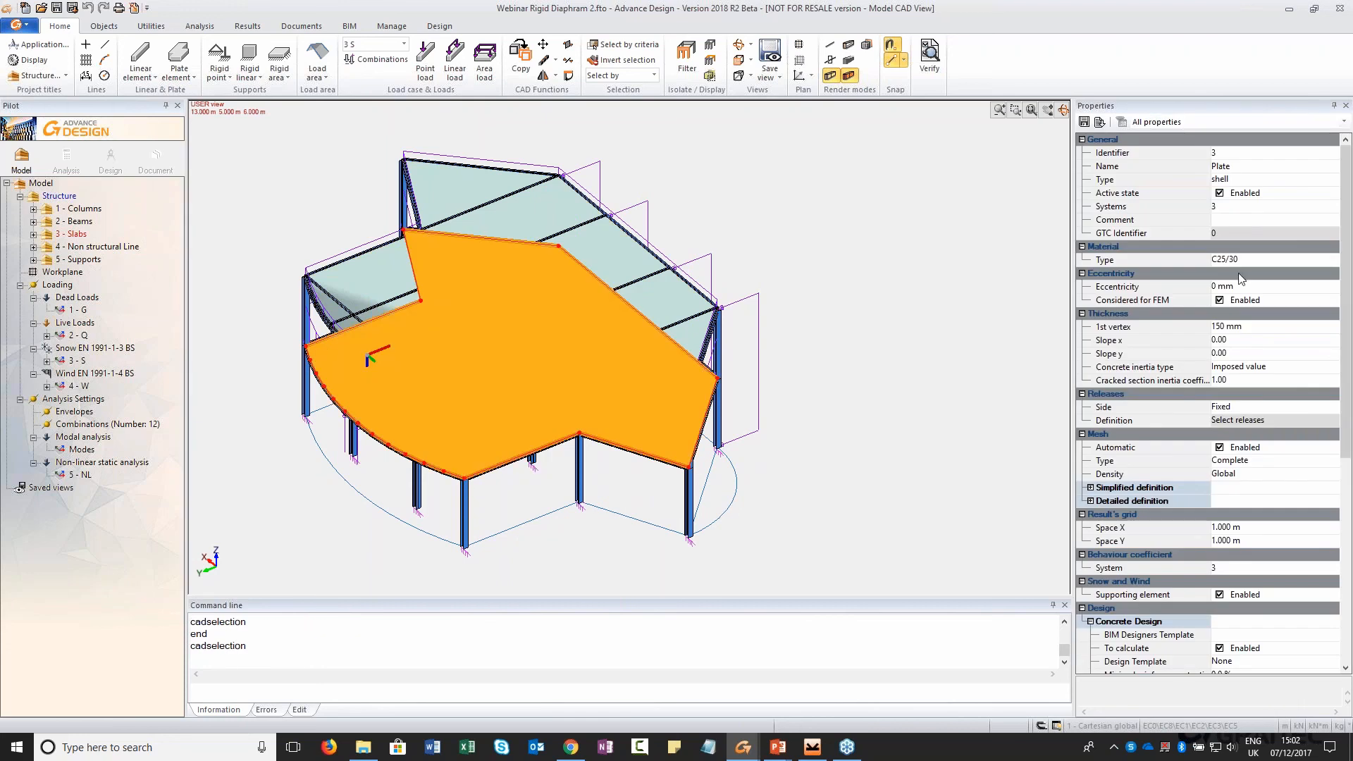
{"action": "key", "text": "Escape"}
{"action": "middle_click_drag", "start_coordinate": [939, 448], "coordinate": [940, 408], "text": "shift"}
{"action": "middle_click_drag", "start_coordinate": [839, 393], "coordinate": [863, 396], "text": "shift"}
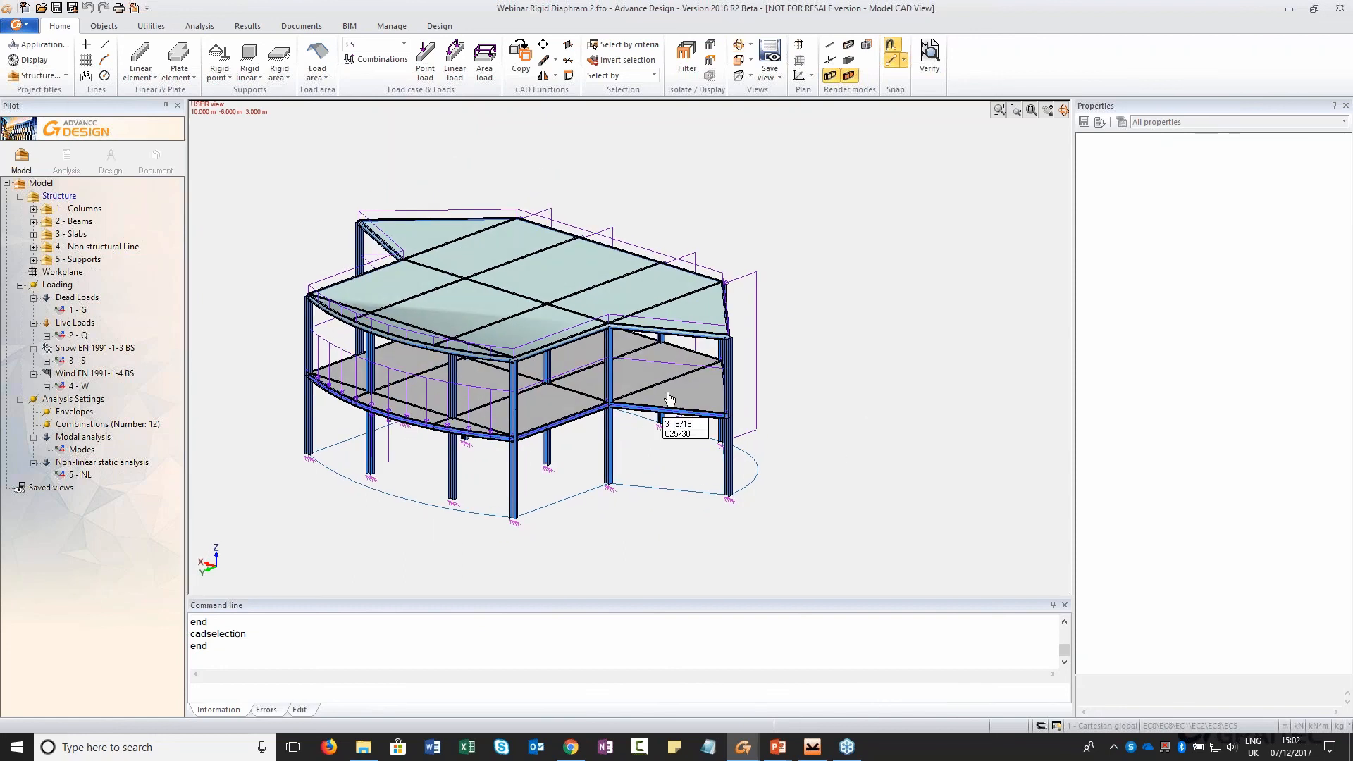
Create a new system named Bracings under Structure
{"action": "left_click", "coordinate": [69, 197]}
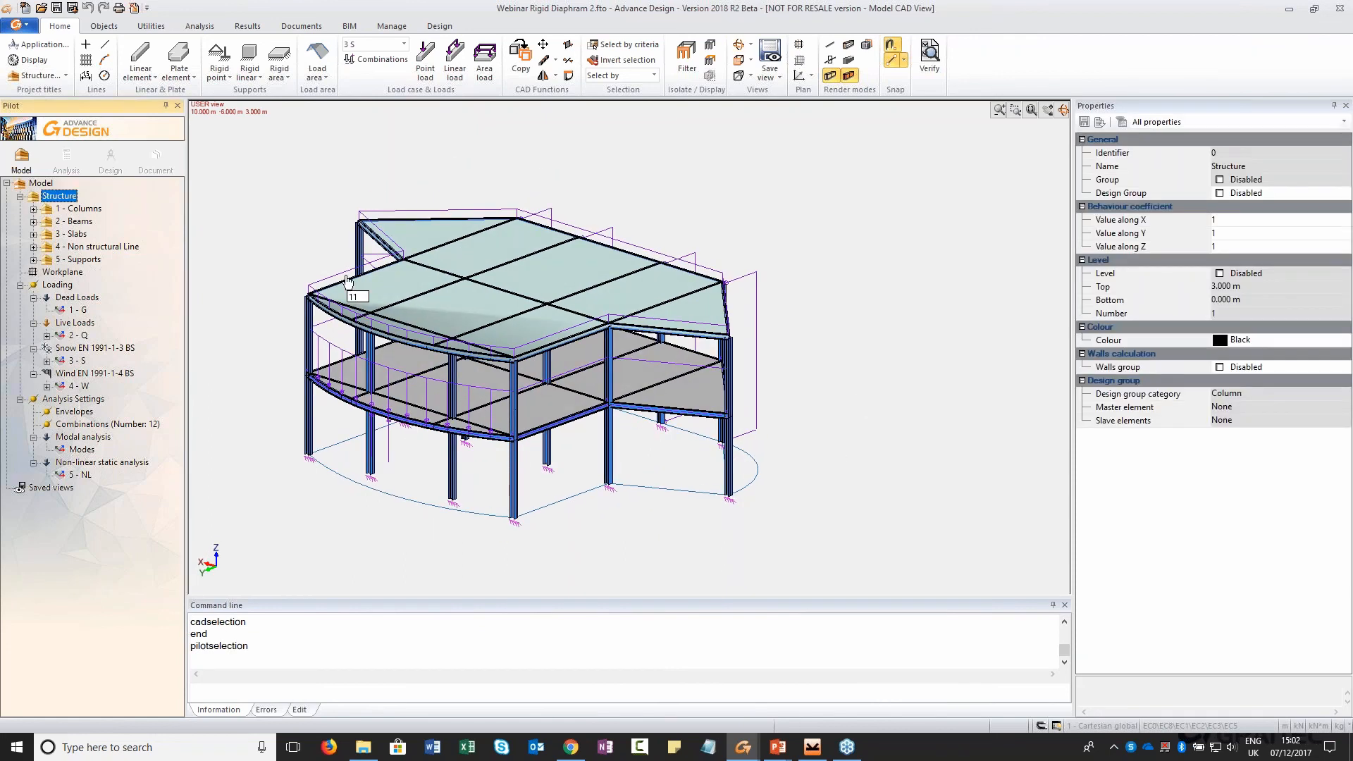
{"action": "key", "text": "F6"}
{"action": "type", "text": "Br"}
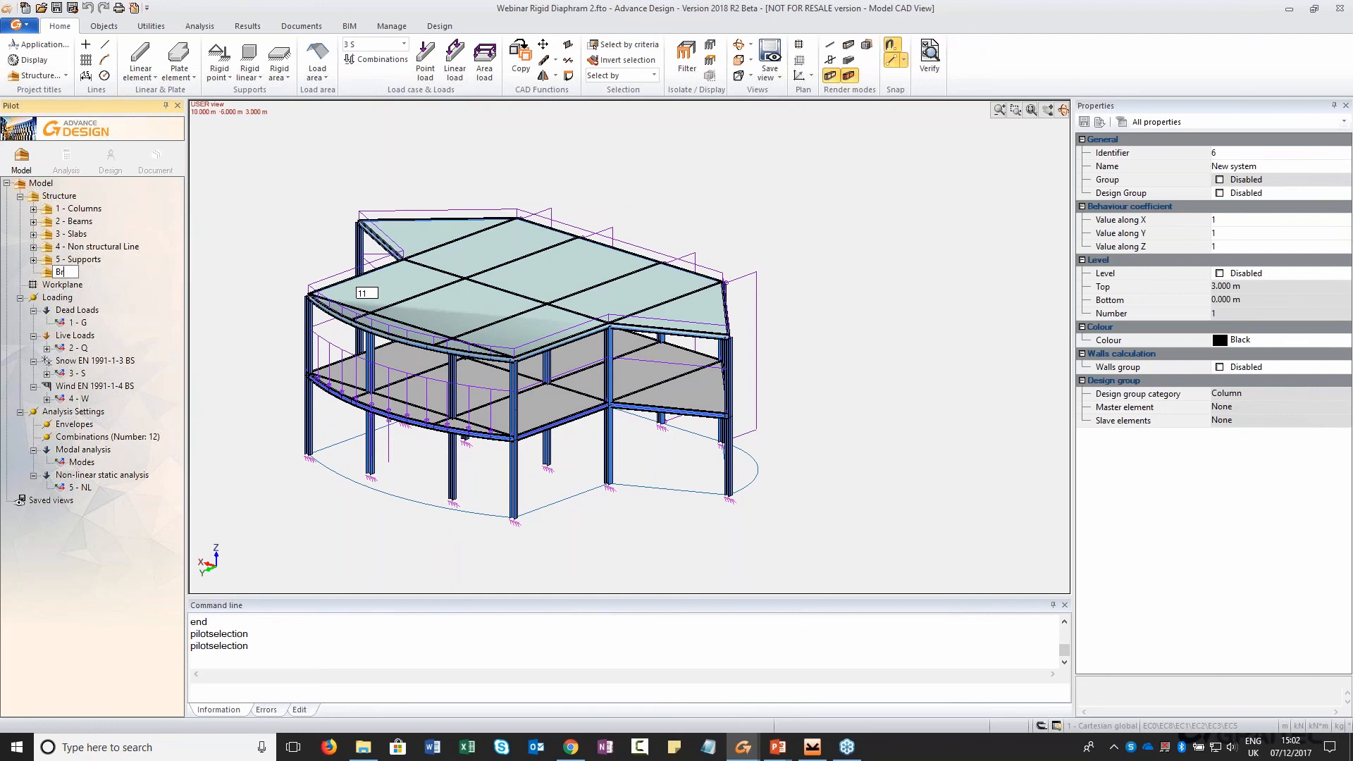
{"action": "type", "text": "acings"}
{"action": "key", "text": "Return"}
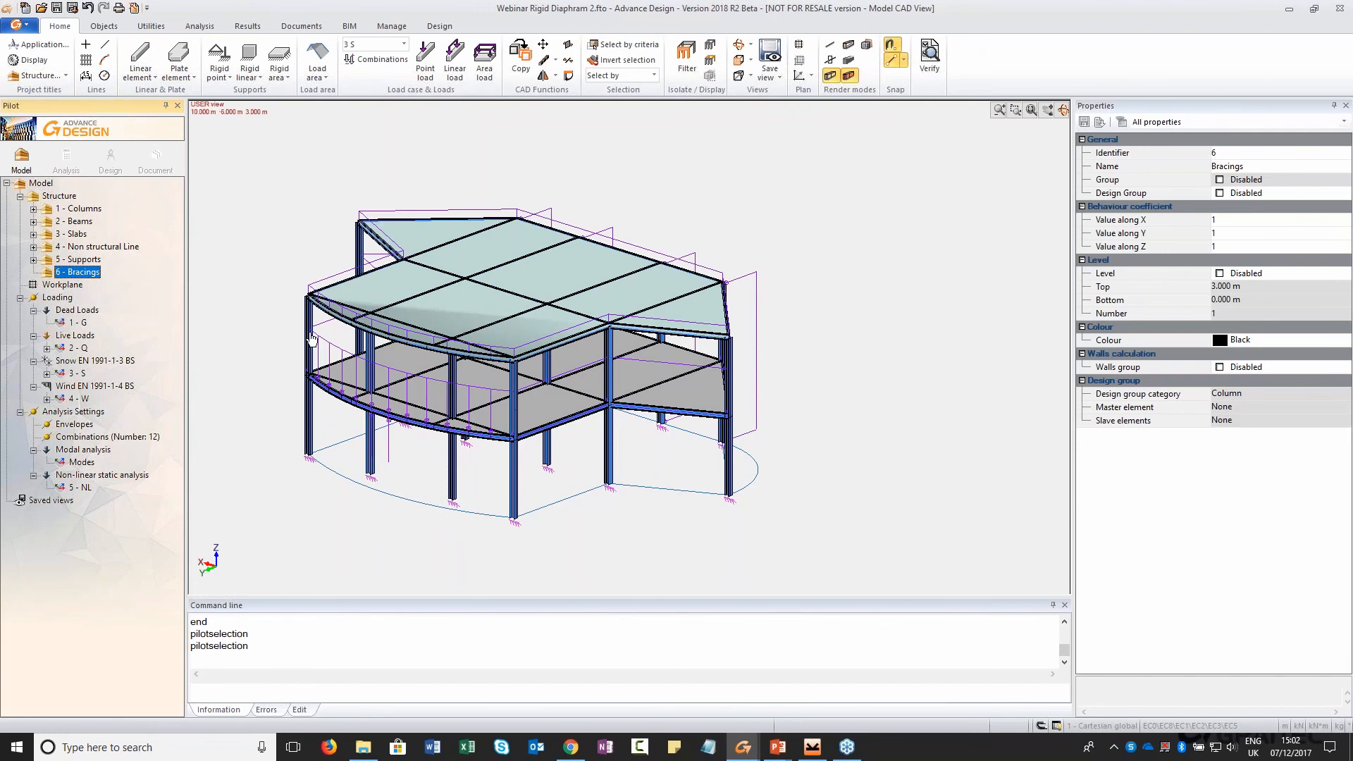
Isolate the roof-level beams without their load area and display them as axes only
{"action": "middle_click_drag", "start_coordinate": [464, 246], "coordinate": [295, 234], "text": "shift"}
{"action": "left_click_drag", "start_coordinate": [268, 234], "coordinate": [842, 317]}
{"action": "left_click", "coordinate": [685, 71]}
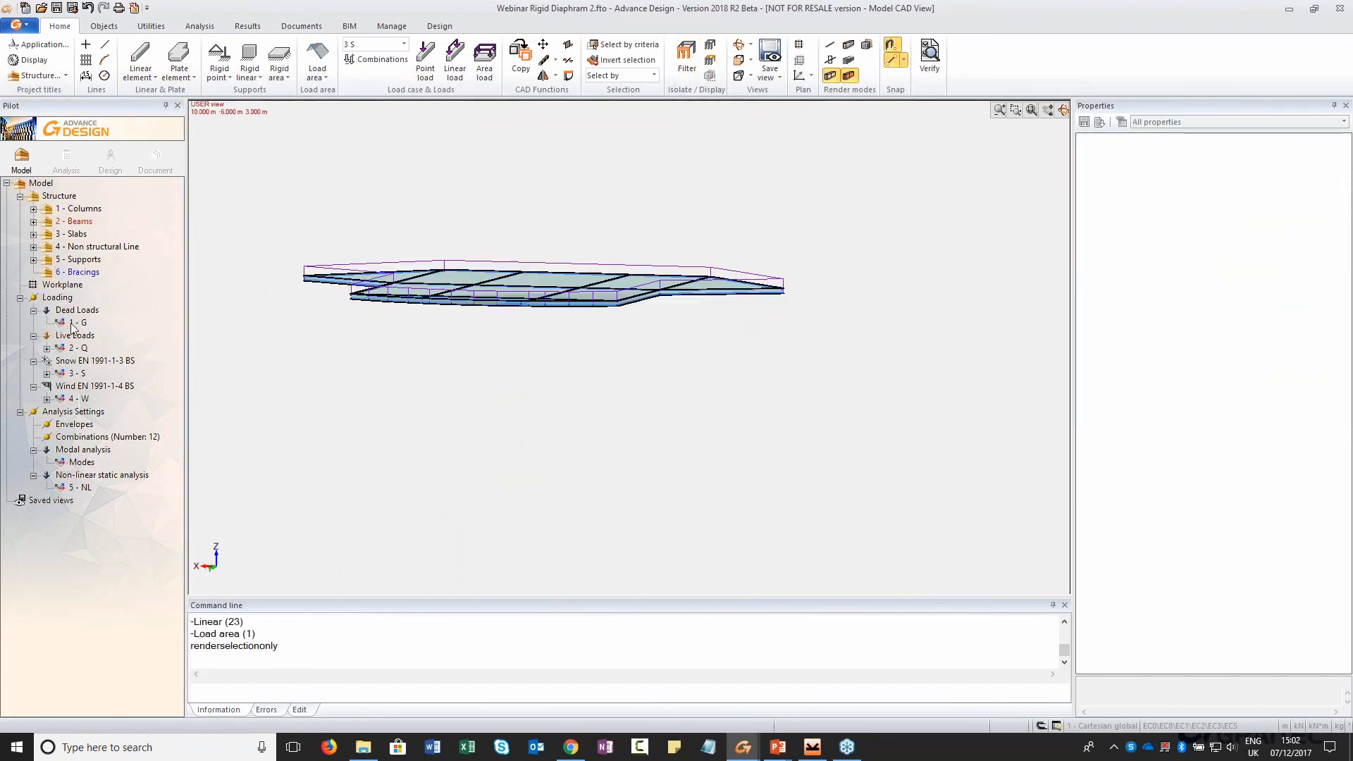
{"action": "middle_click_drag", "start_coordinate": [458, 394], "coordinate": [449, 512], "text": "shift"}
{"action": "left_click", "coordinate": [519, 266]}
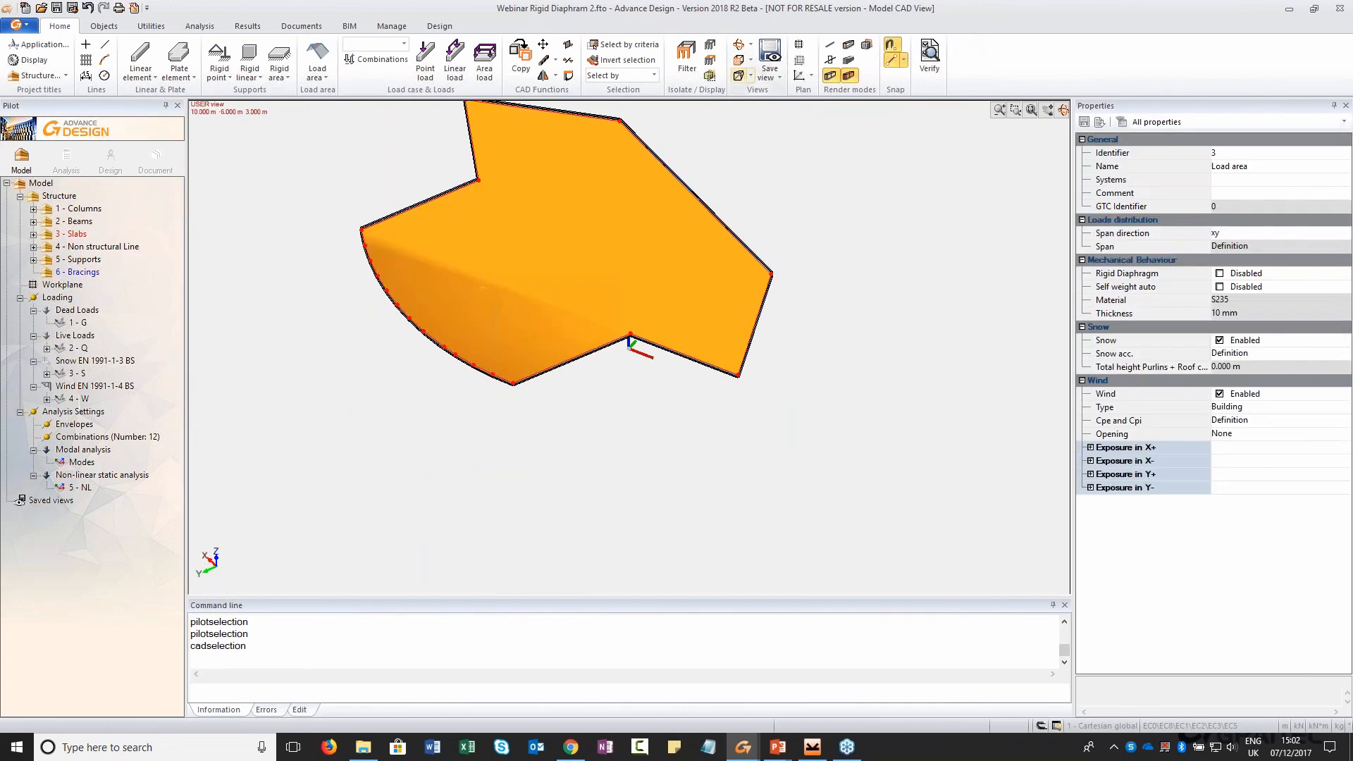
{"action": "left_click", "coordinate": [710, 62]}
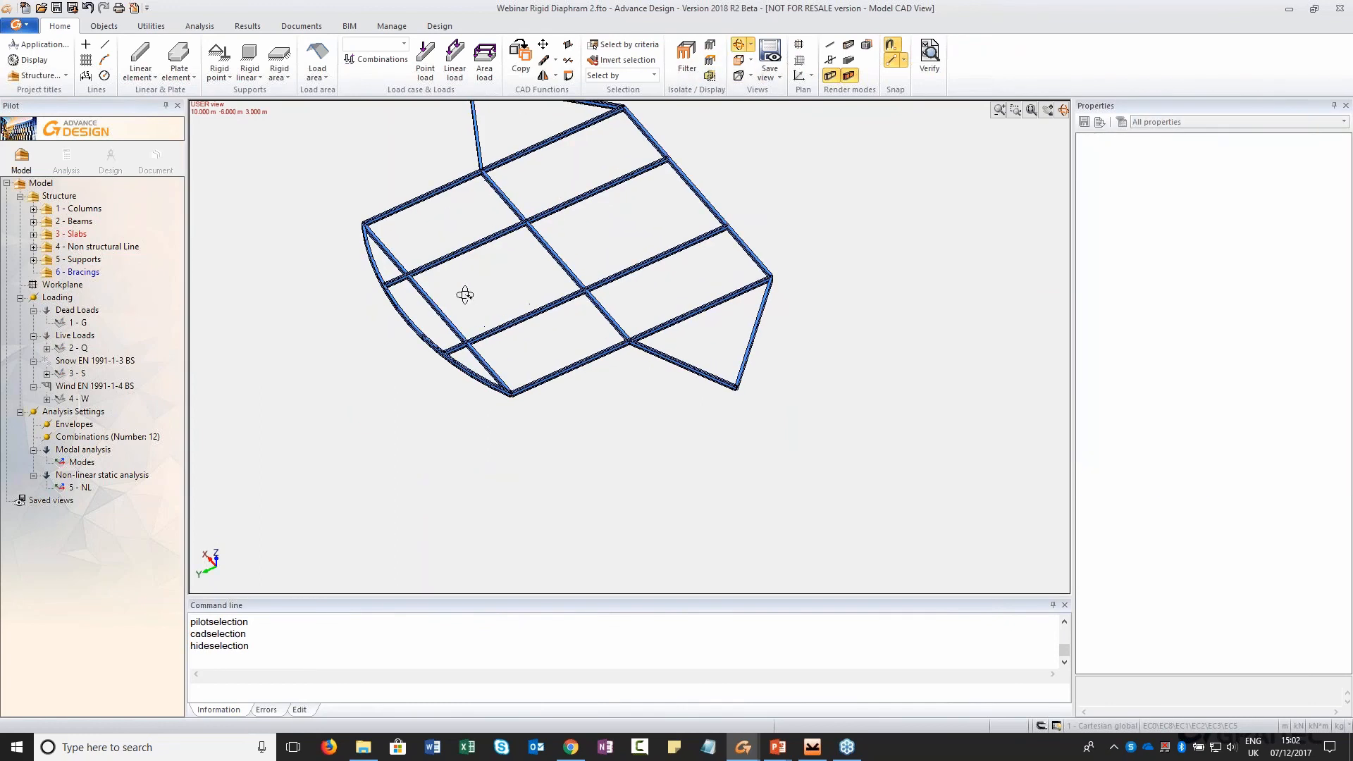
{"action": "left_click", "coordinate": [830, 46]}
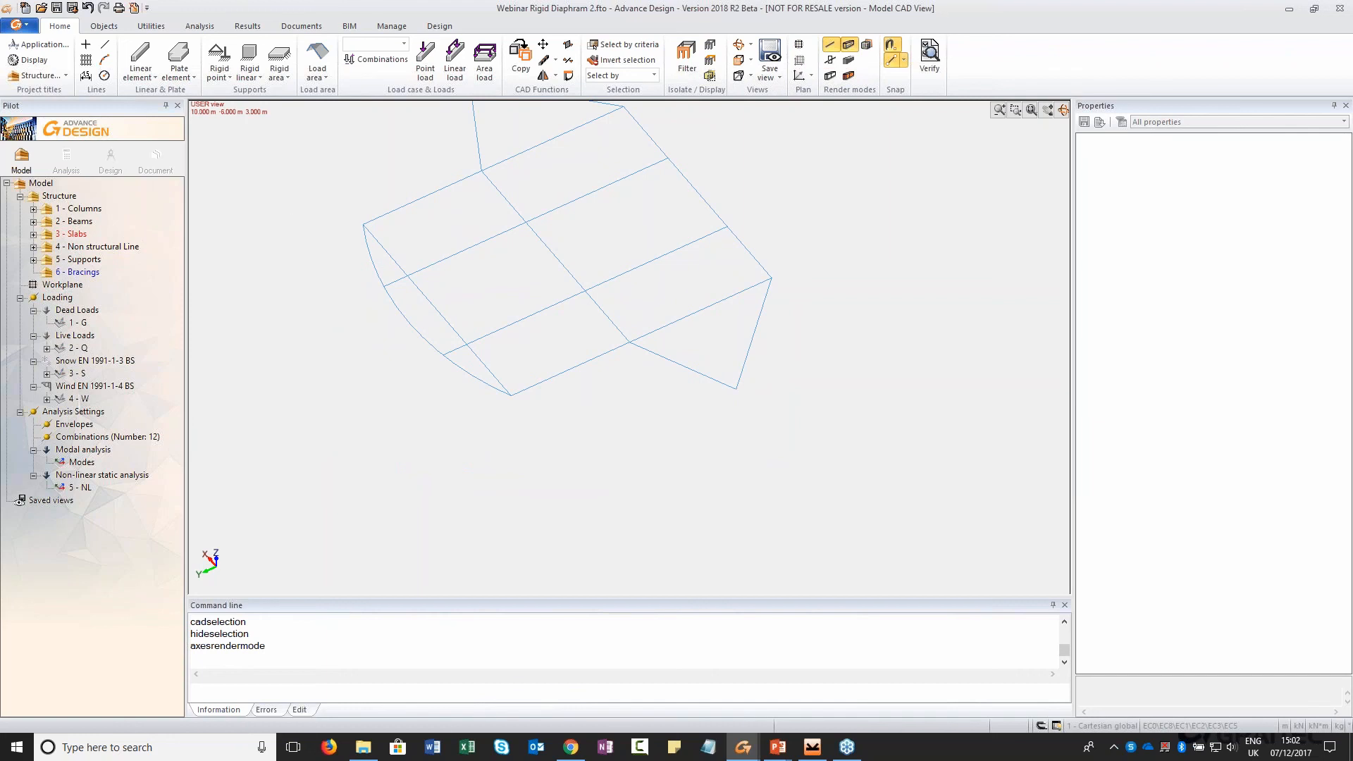
Draw four L80x80x8 linear elements in the Bracings system, forming two adjacent diagonal crosses in the roof bay beside the notched edge
{"action": "left_click", "coordinate": [80, 285]}
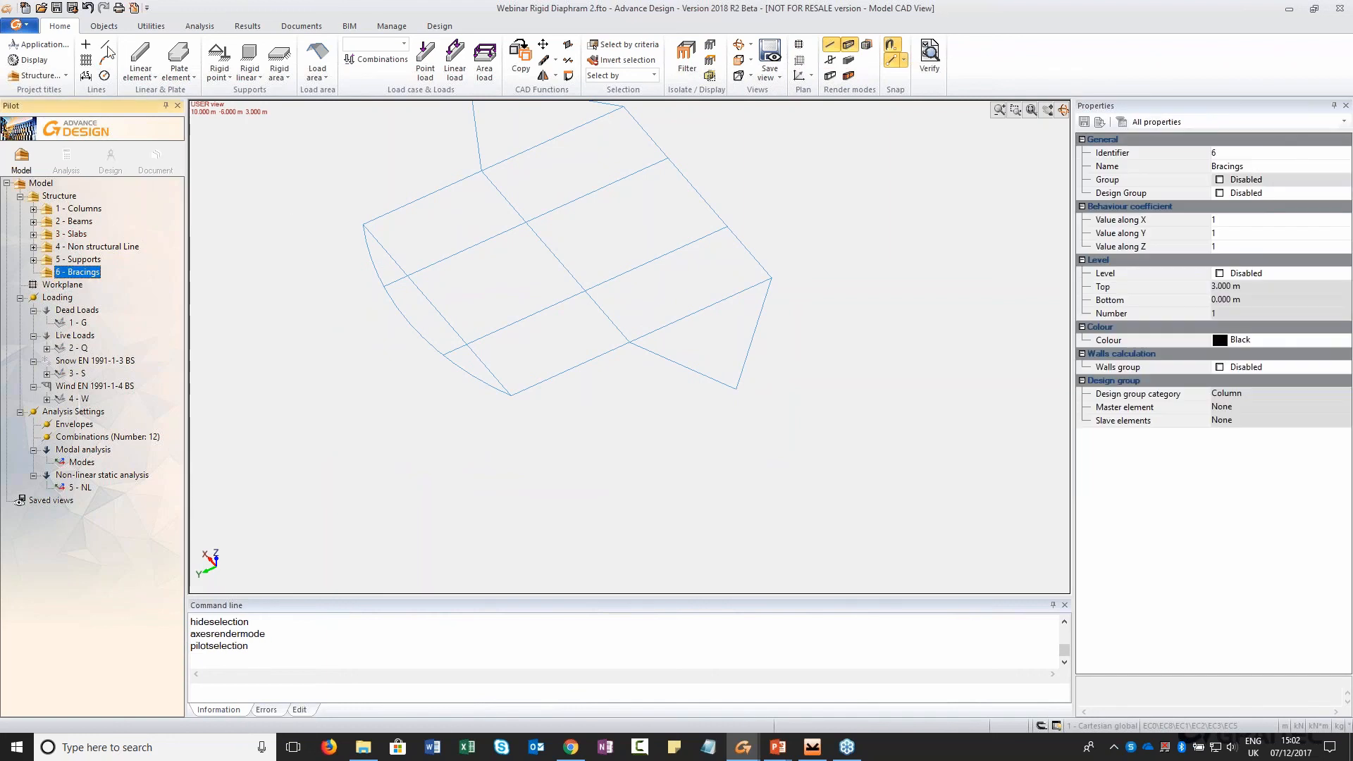
{"action": "left_click", "coordinate": [140, 56]}
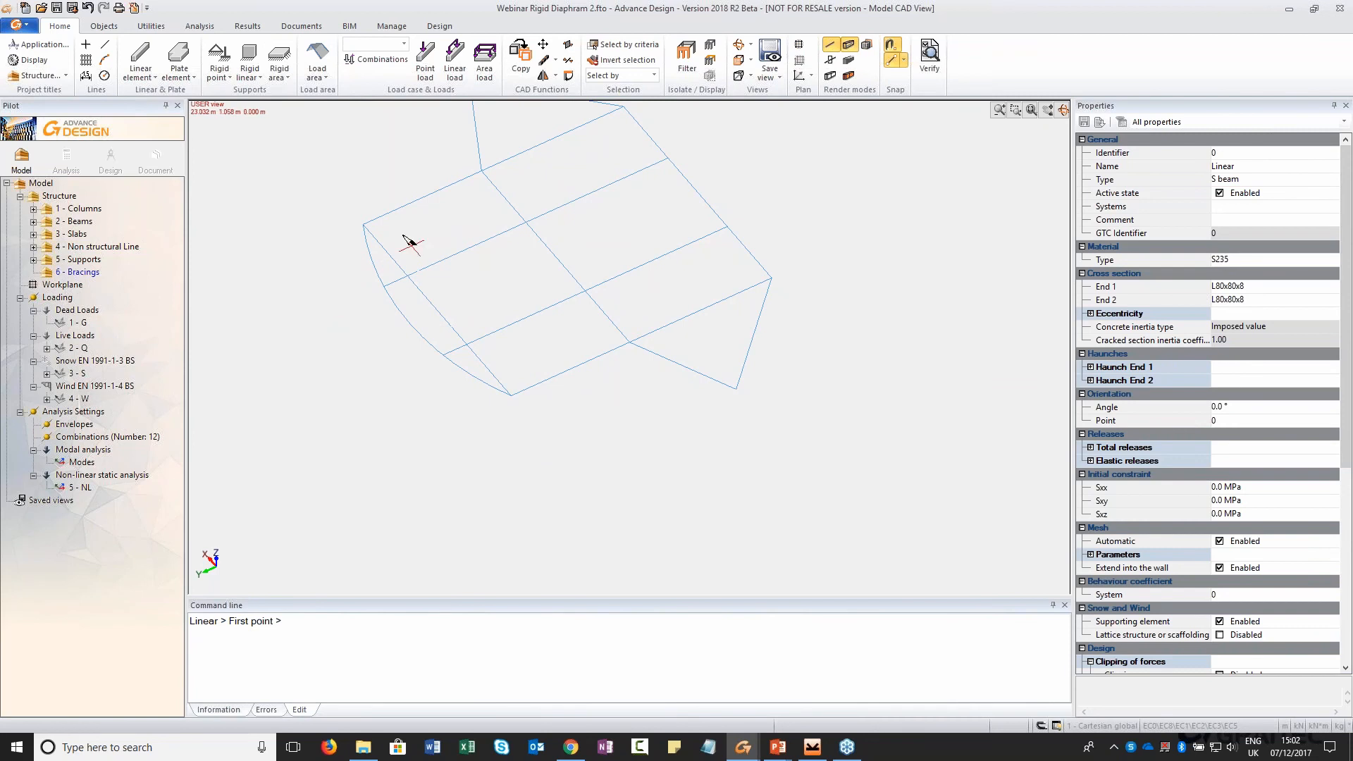
{"action": "left_click", "coordinate": [363, 225]}
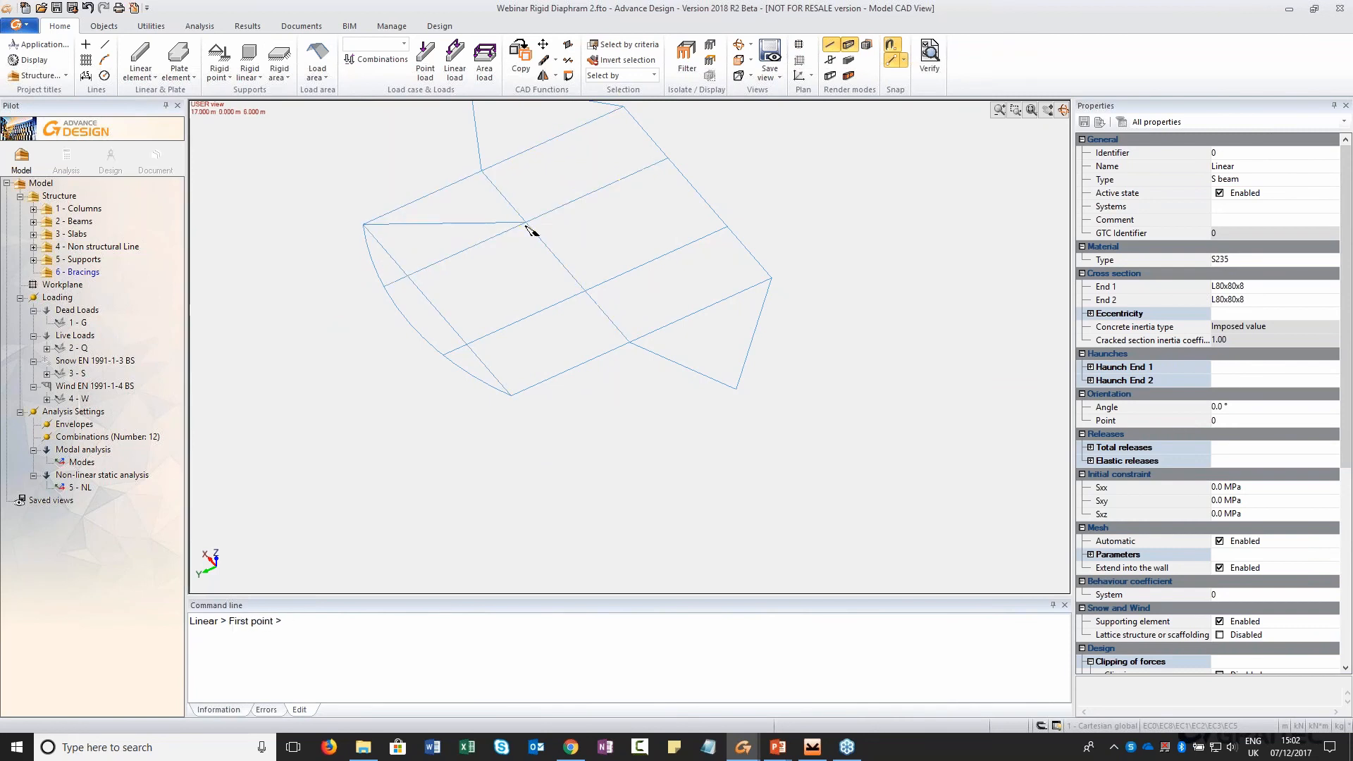
{"action": "left_click", "coordinate": [623, 107]}
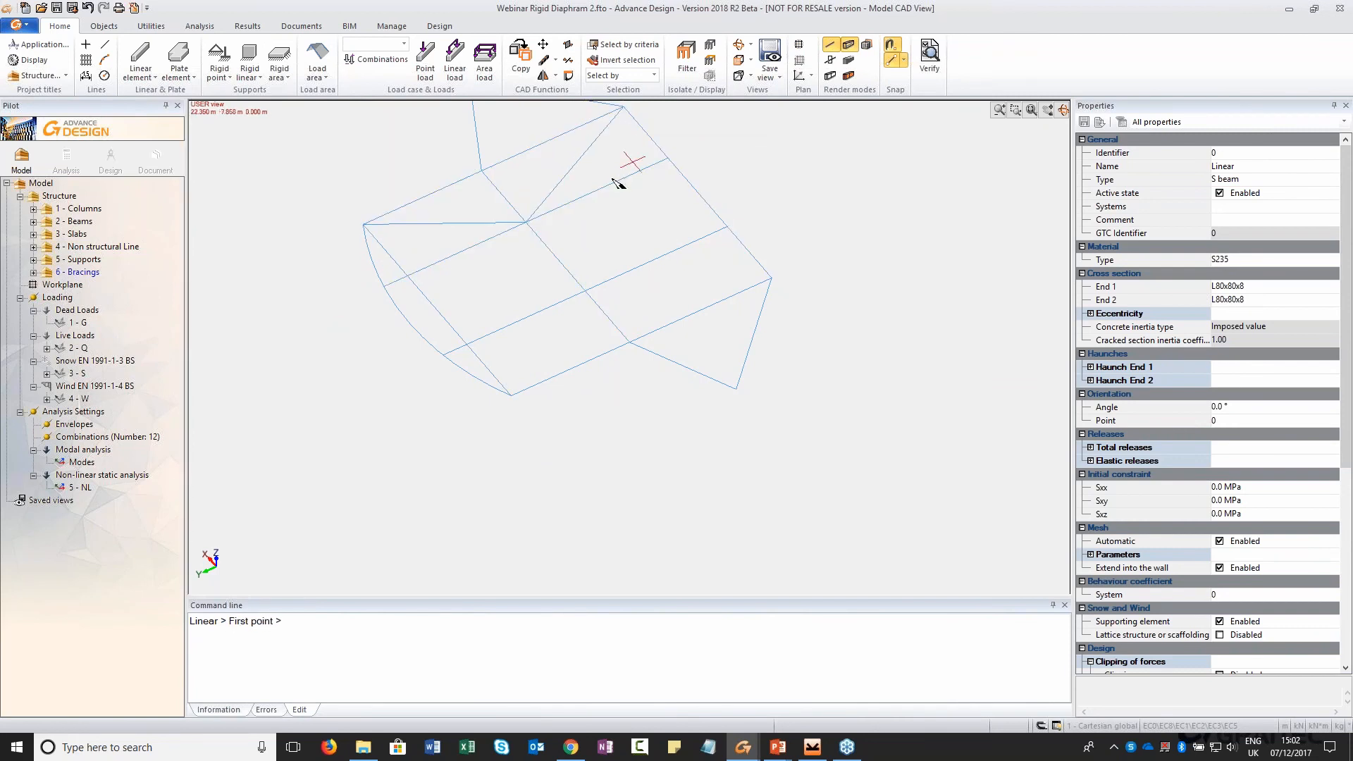
{"action": "left_click", "coordinate": [481, 171]}
{"action": "left_click", "coordinate": [416, 284]}
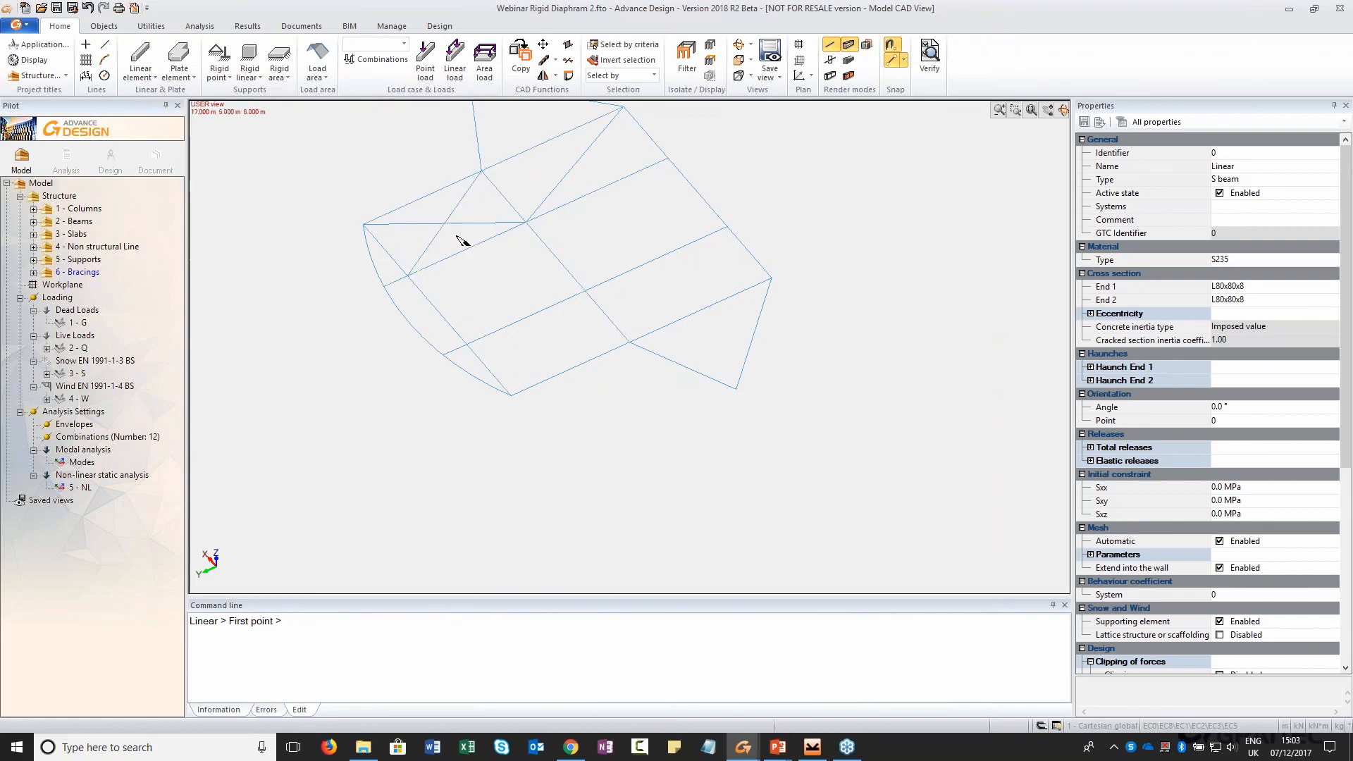
{"action": "left_click", "coordinate": [484, 173]}
{"action": "left_click", "coordinate": [674, 161]}
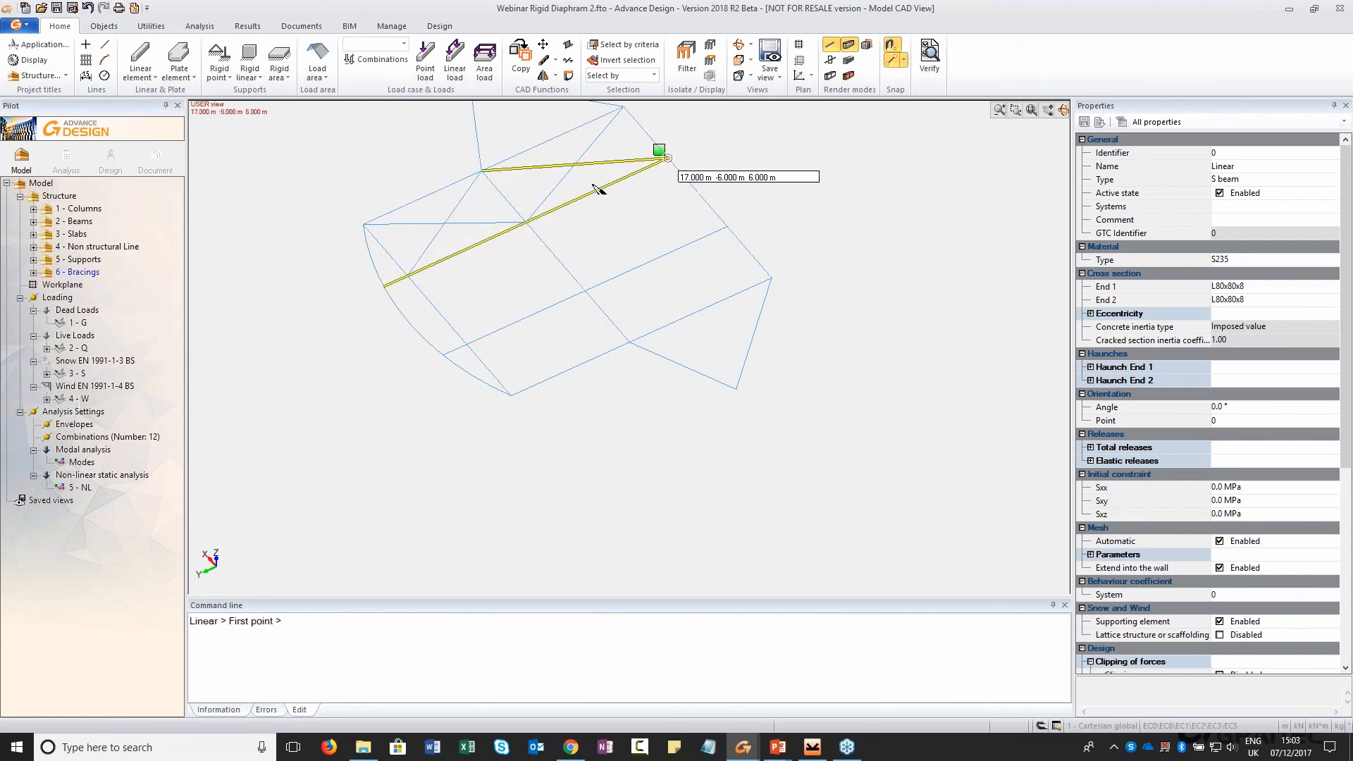
{"action": "key", "text": "Escape"}
Select the four roof diagonals and change their element type from S beam to tie
{"action": "left_click_drag", "start_coordinate": [589, 177], "coordinate": [561, 151]}
{"action": "mouse_move", "coordinate": [458, 229]}
{"action": "left_mouse_down"}
{"action": "mouse_move", "coordinate": [426, 209]}
{"action": "mouse_move", "coordinate": [435, 215]}
{"action": "left_mouse_up"}
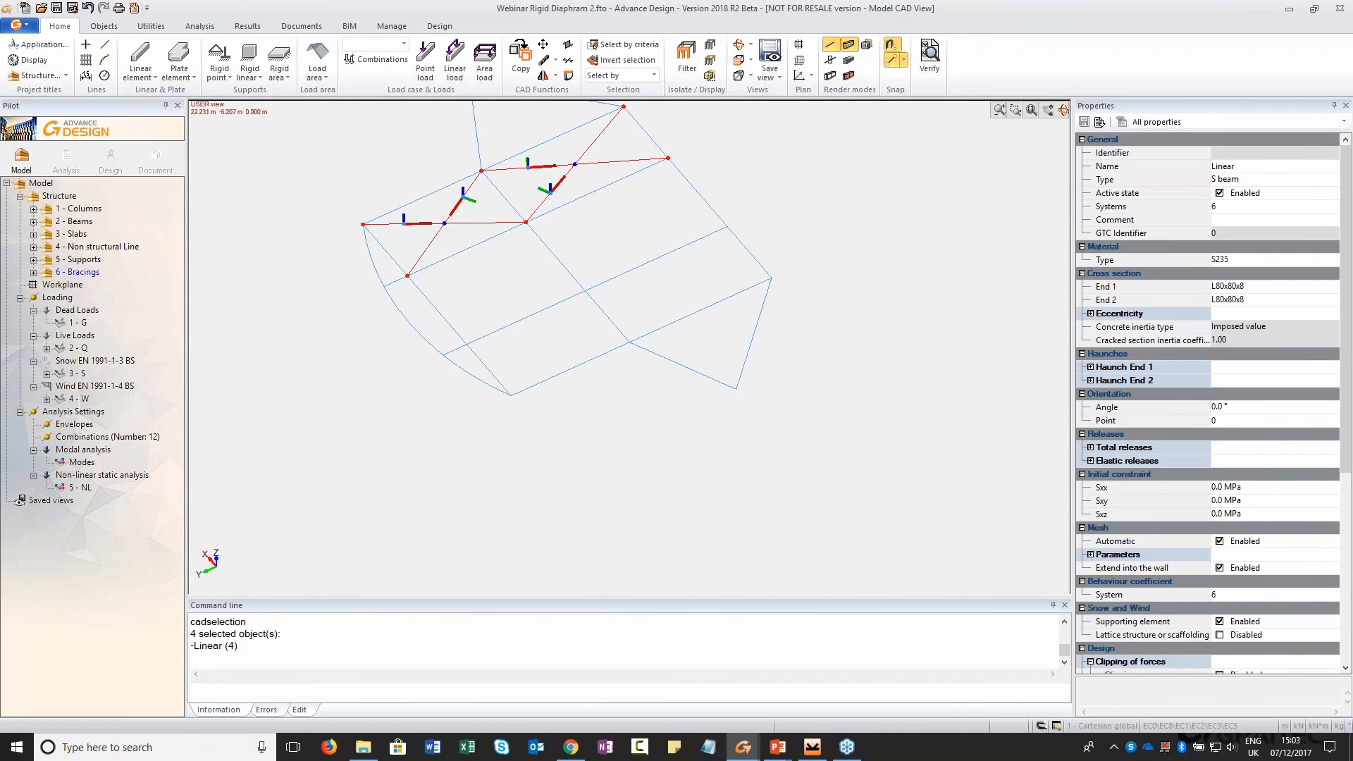
{"action": "left_click", "coordinate": [1250, 179]}
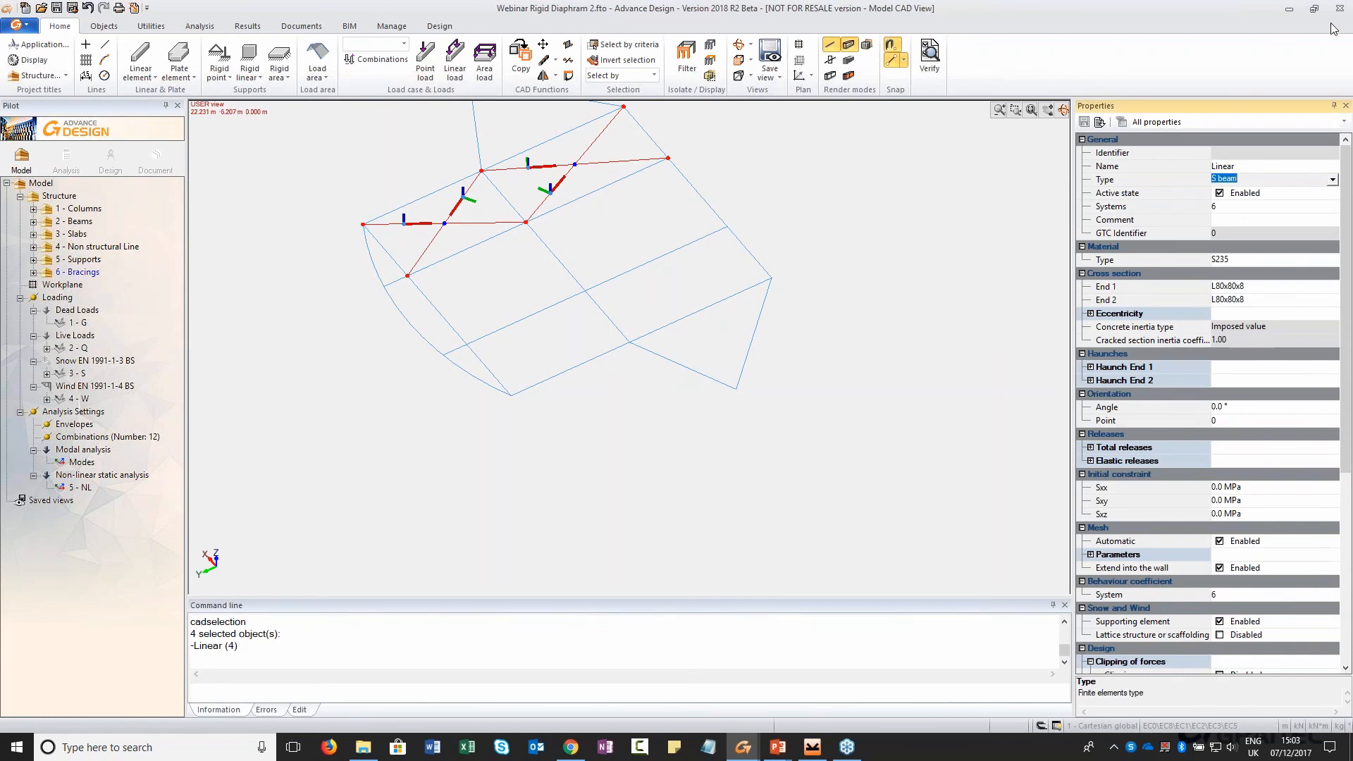
{"action": "left_click", "coordinate": [1241, 35]}
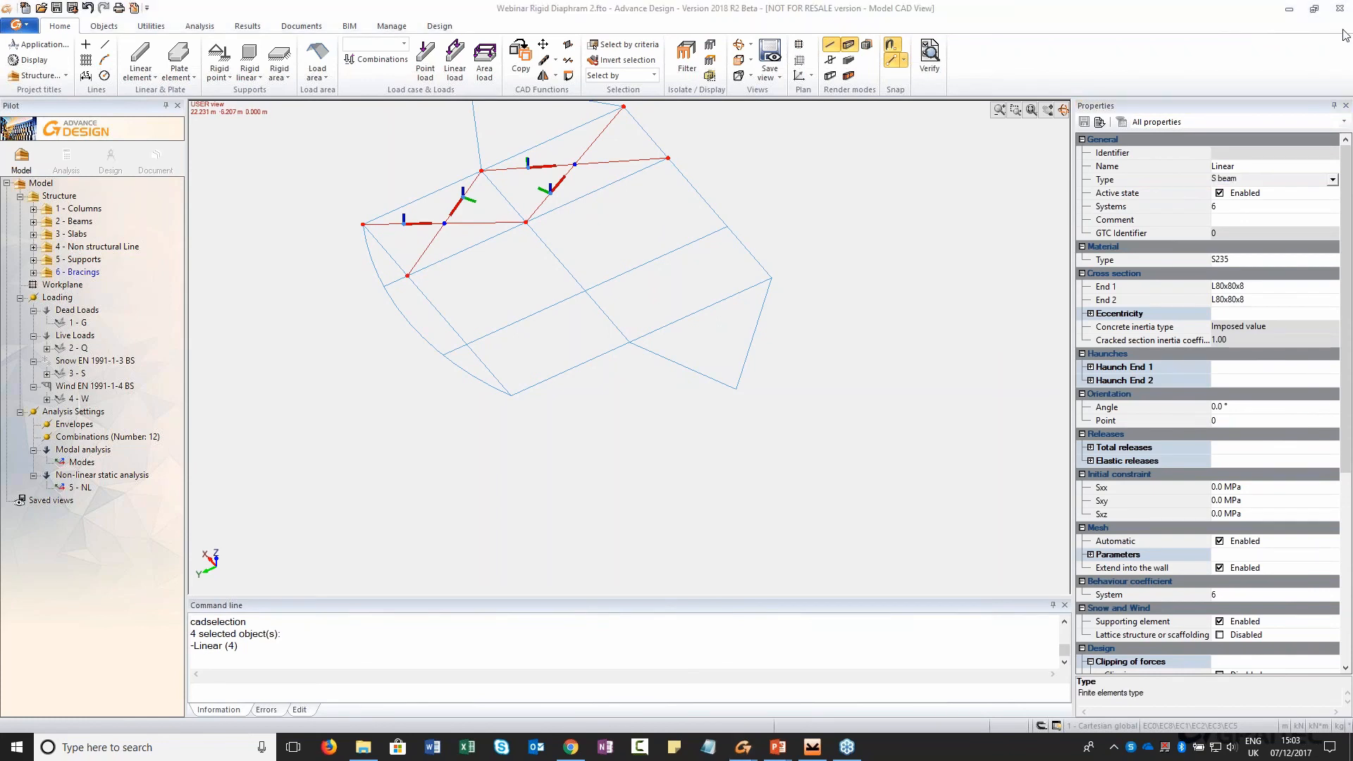
{"action": "left_click", "coordinate": [1333, 180]}
{"action": "left_click", "coordinate": [1221, 230]}
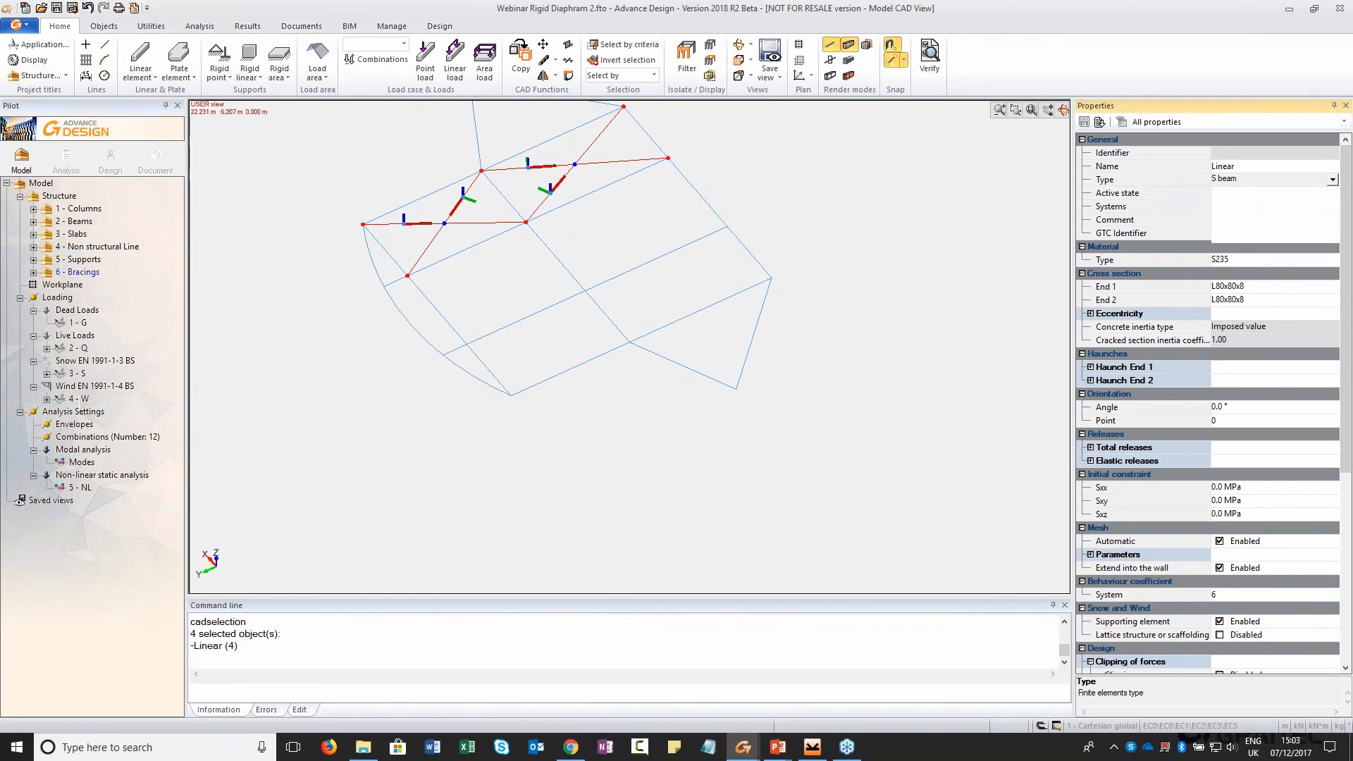
Copy the four ties from the first braced roof bay to the bay at the opposite end of the roof grid
{"action": "left_click", "coordinate": [362, 224]}
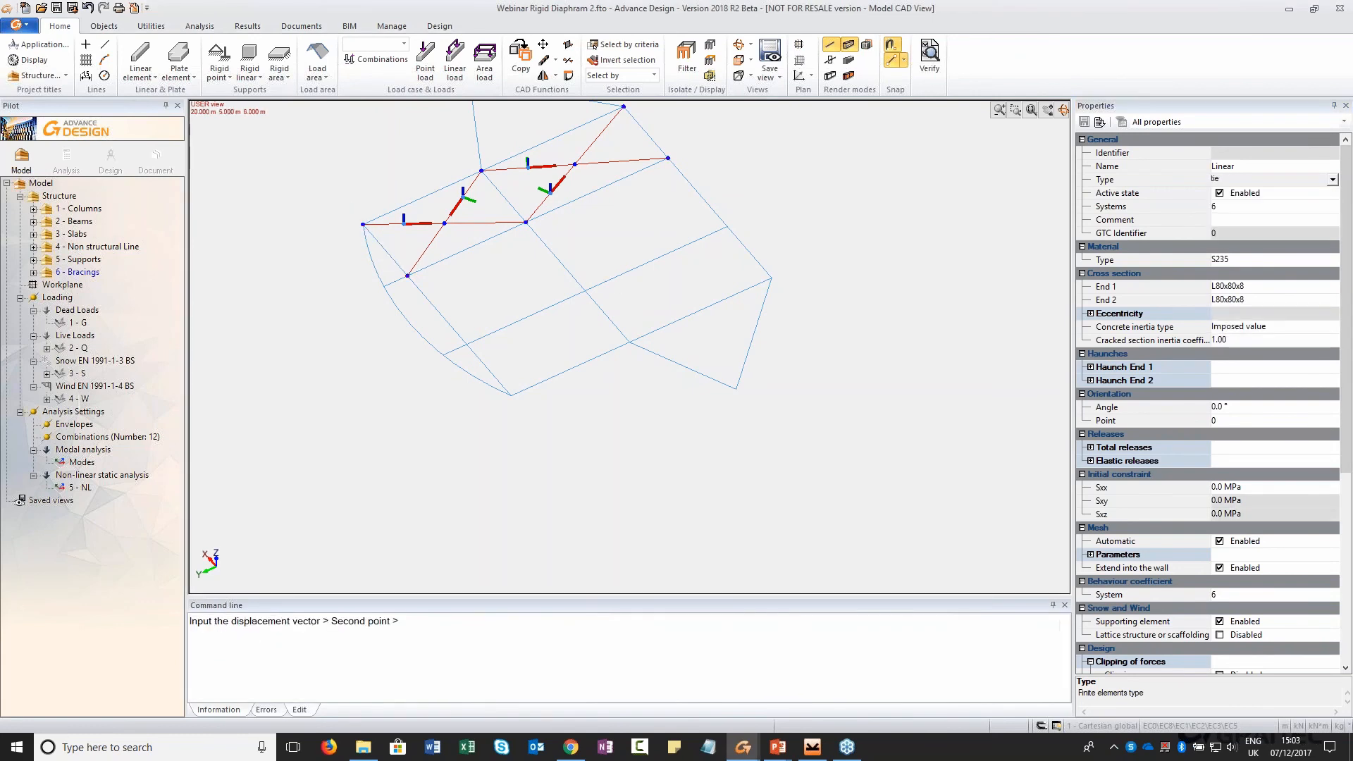
{"action": "left_click", "coordinate": [460, 340]}
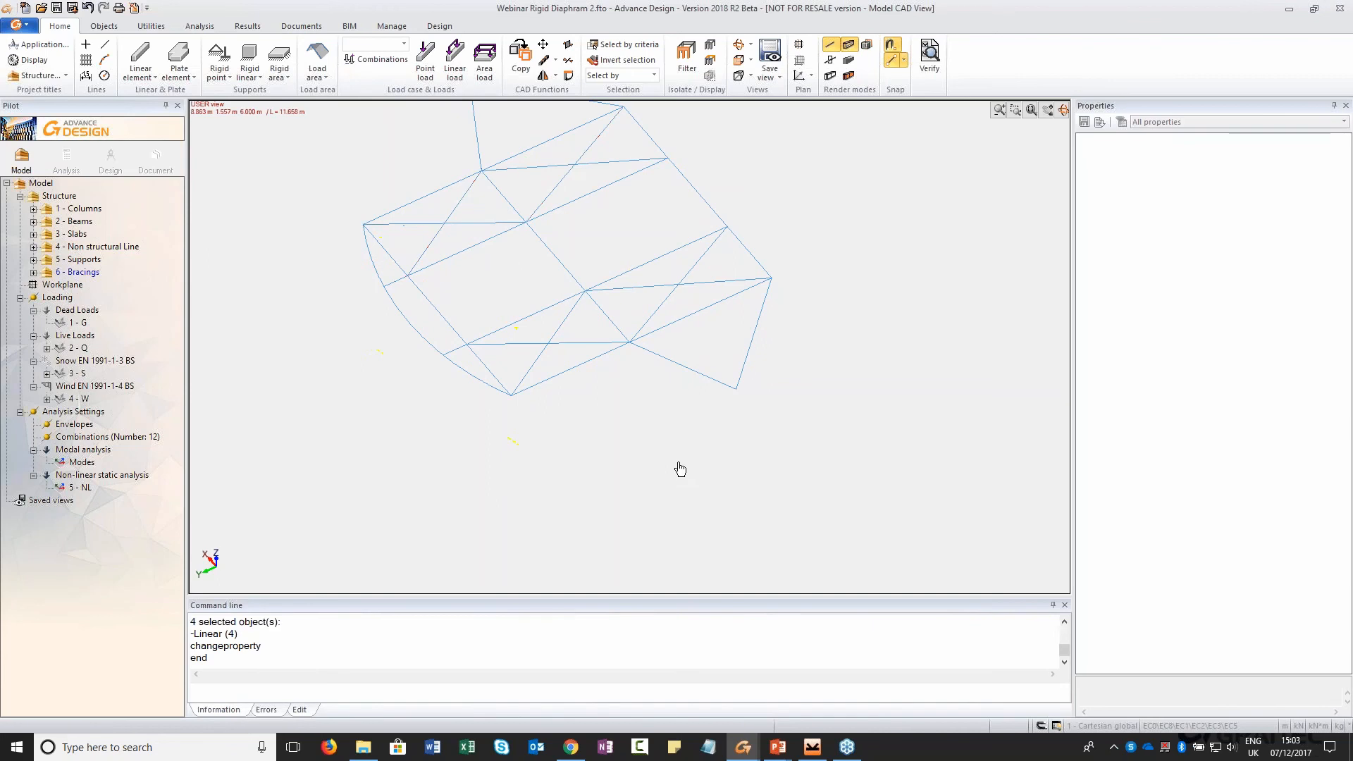
{"action": "middle_click_drag", "start_coordinate": [660, 446], "coordinate": [662, 409], "text": "shift"}
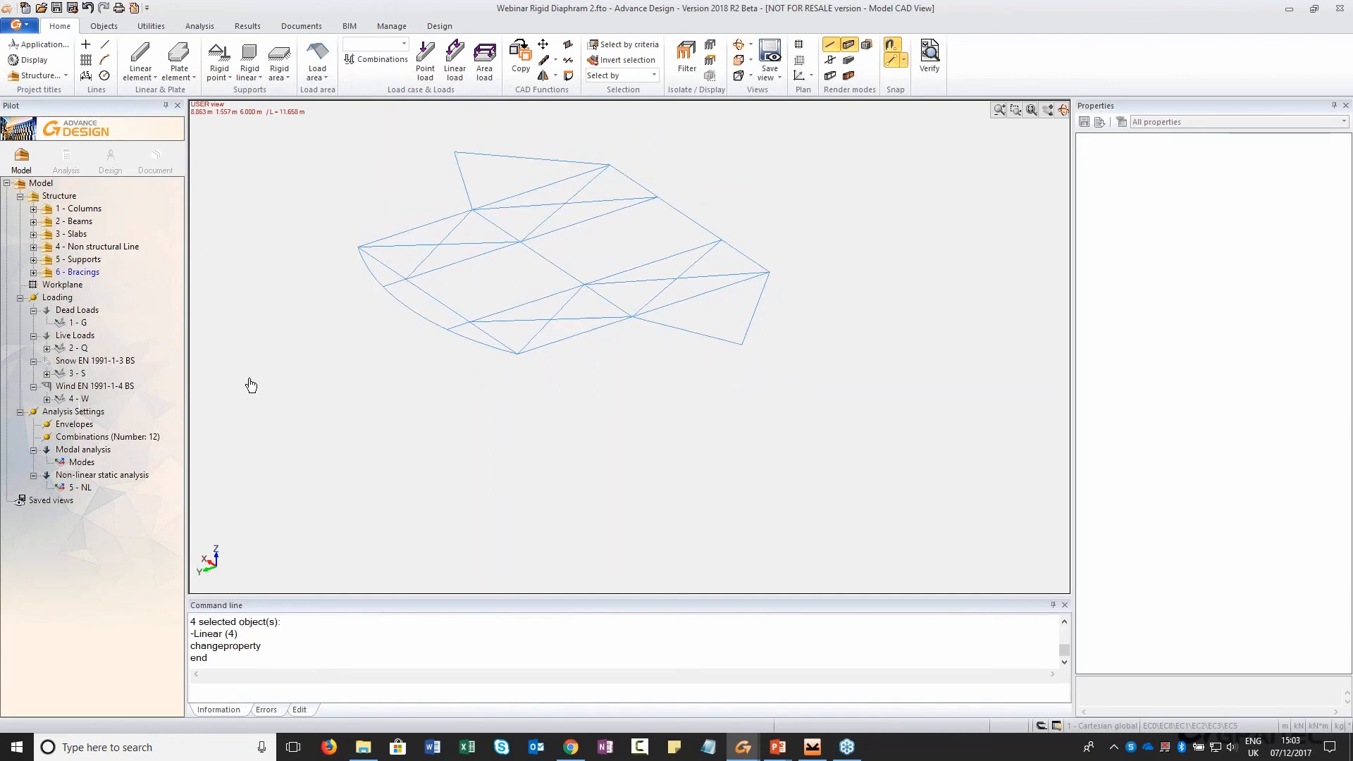
Redisplay the complete structure with all its systems
{"action": "left_click", "coordinate": [65, 196]}
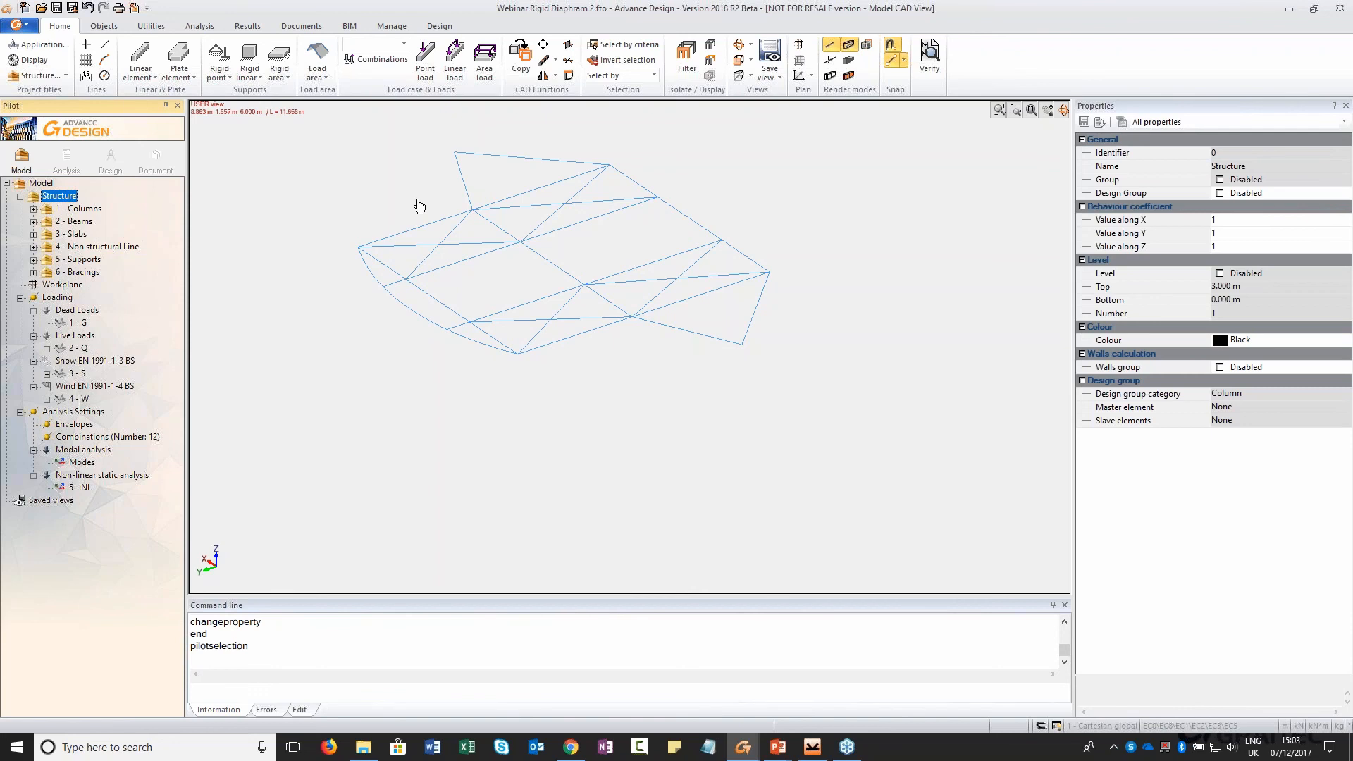
{"action": "left_click", "coordinate": [59, 197]}
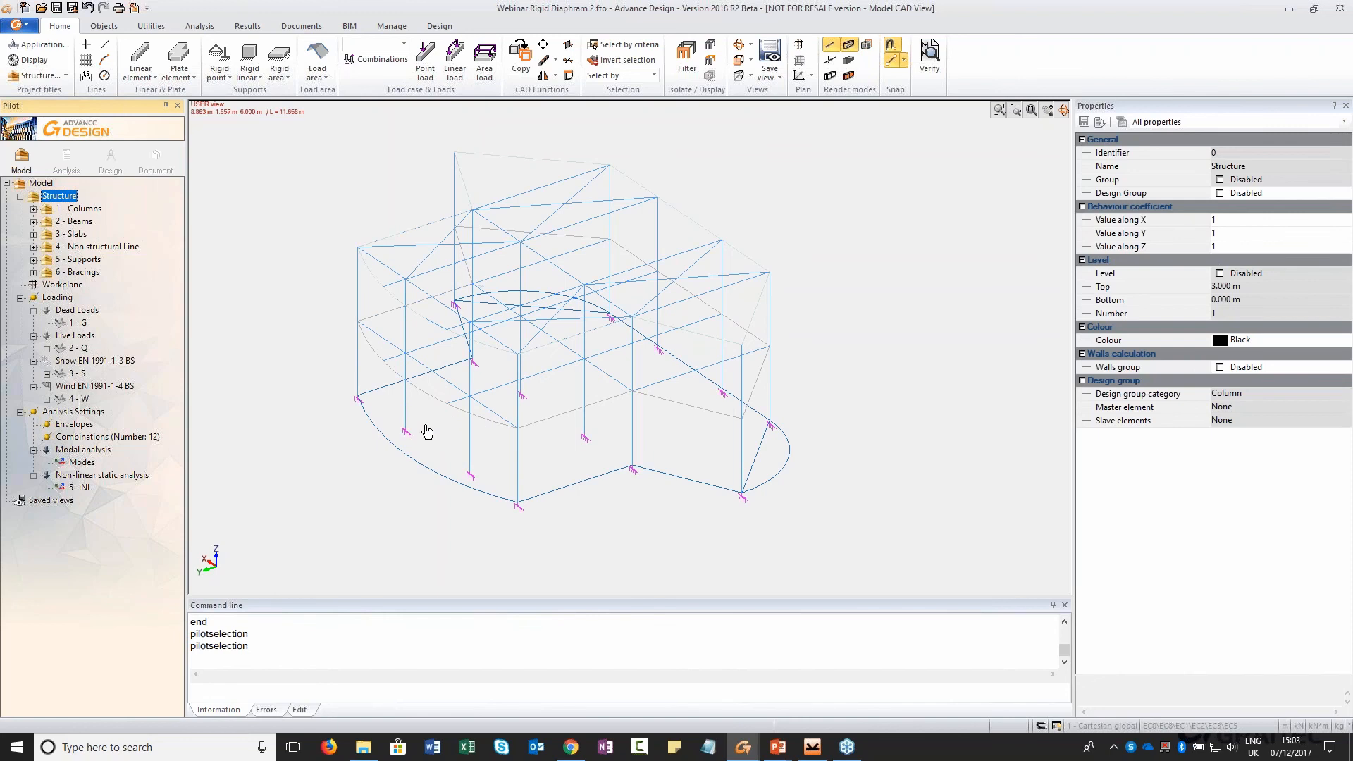
{"action": "middle_click_drag", "start_coordinate": [426, 430], "coordinate": [487, 401], "text": "shift"}
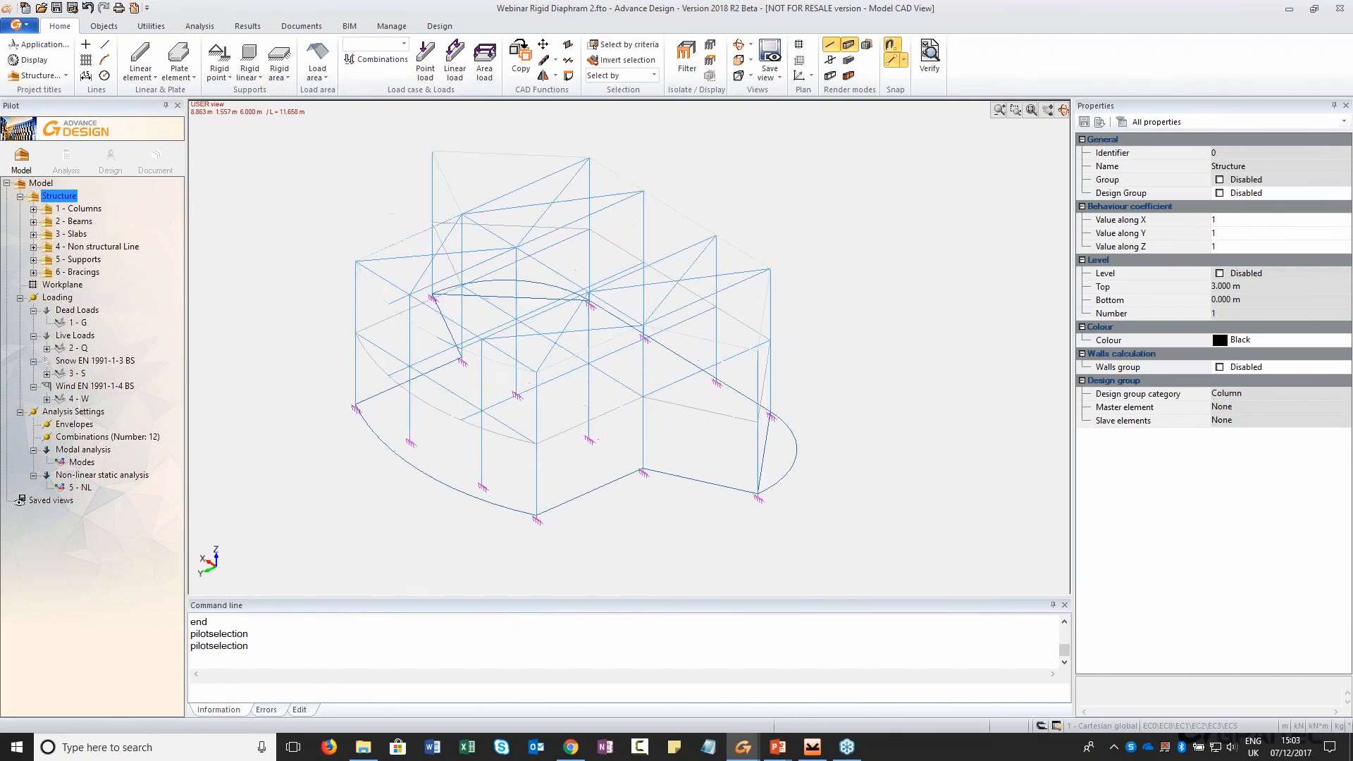
Display the live loads briefly, hide them again and show the wind loads on the structure
{"action": "left_click", "coordinate": [79, 336]}
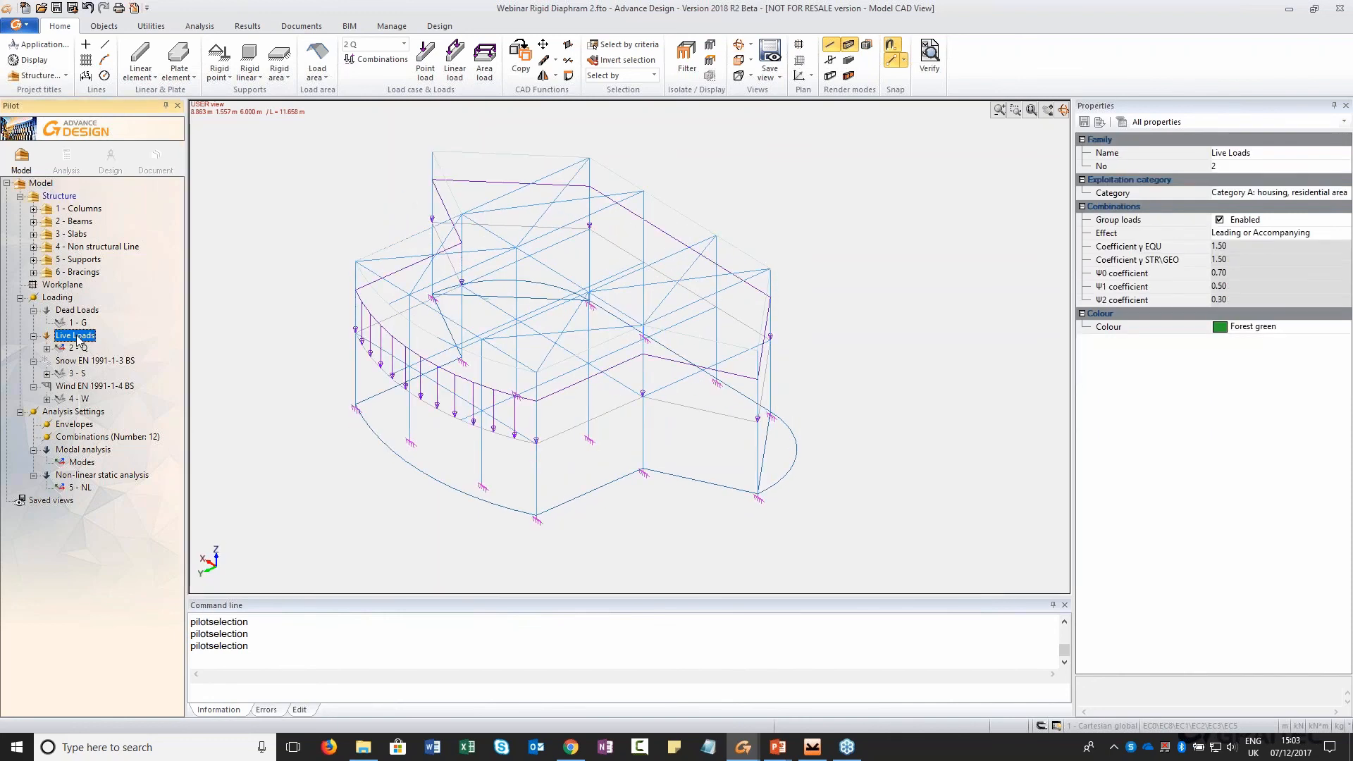
{"action": "left_click", "coordinate": [78, 346]}
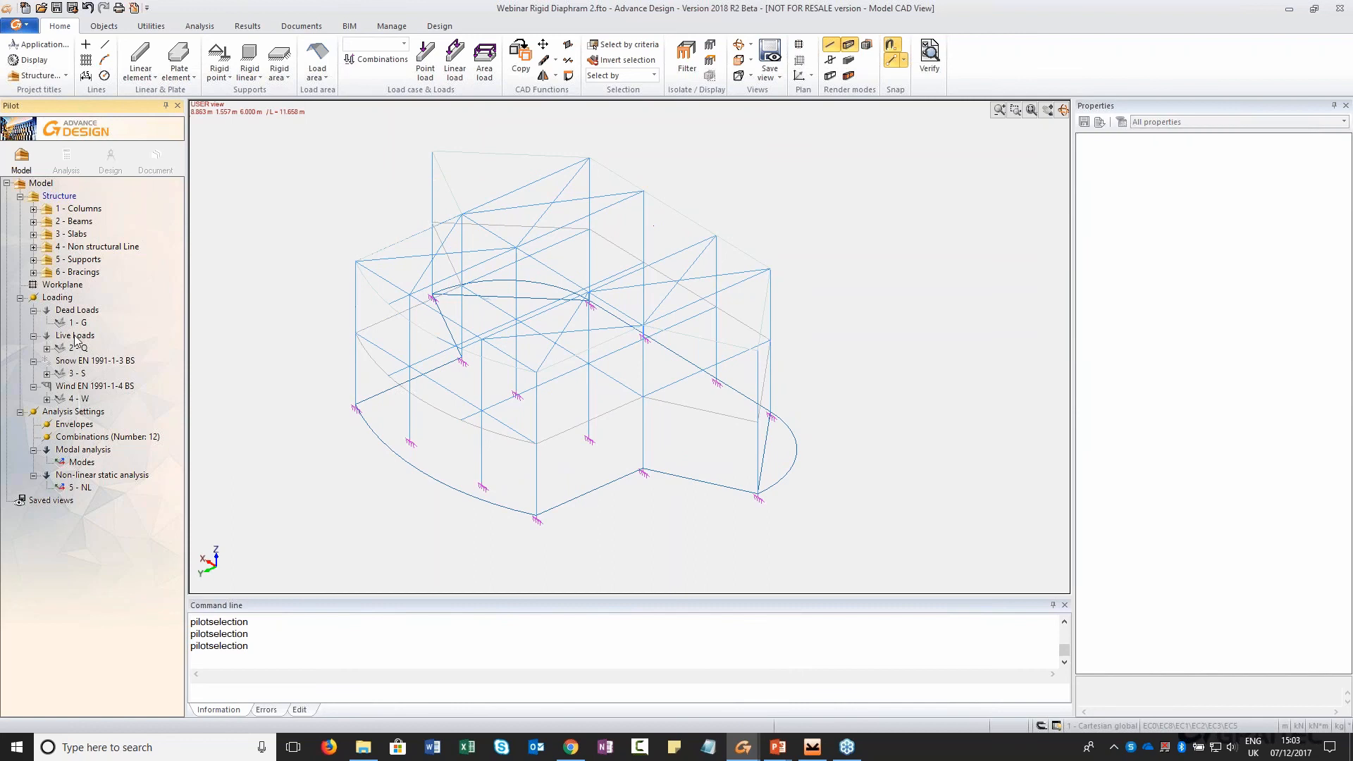
{"action": "left_click", "coordinate": [86, 386]}
{"action": "middle_click_drag", "start_coordinate": [463, 467], "coordinate": [419, 444], "text": "shift"}
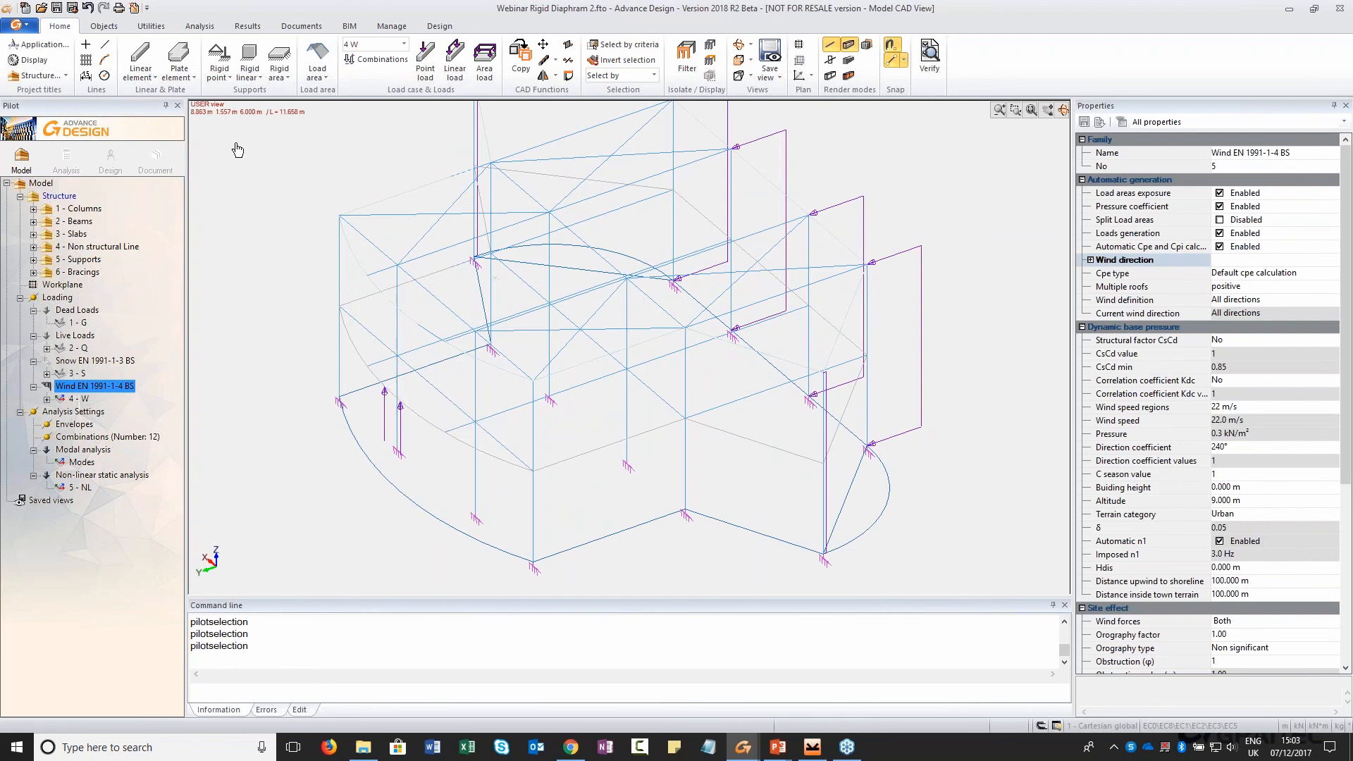
Start a T/C point support and set its rotational stiffness KRZ to 0 kN*m/°
{"action": "left_click", "coordinate": [226, 78]}
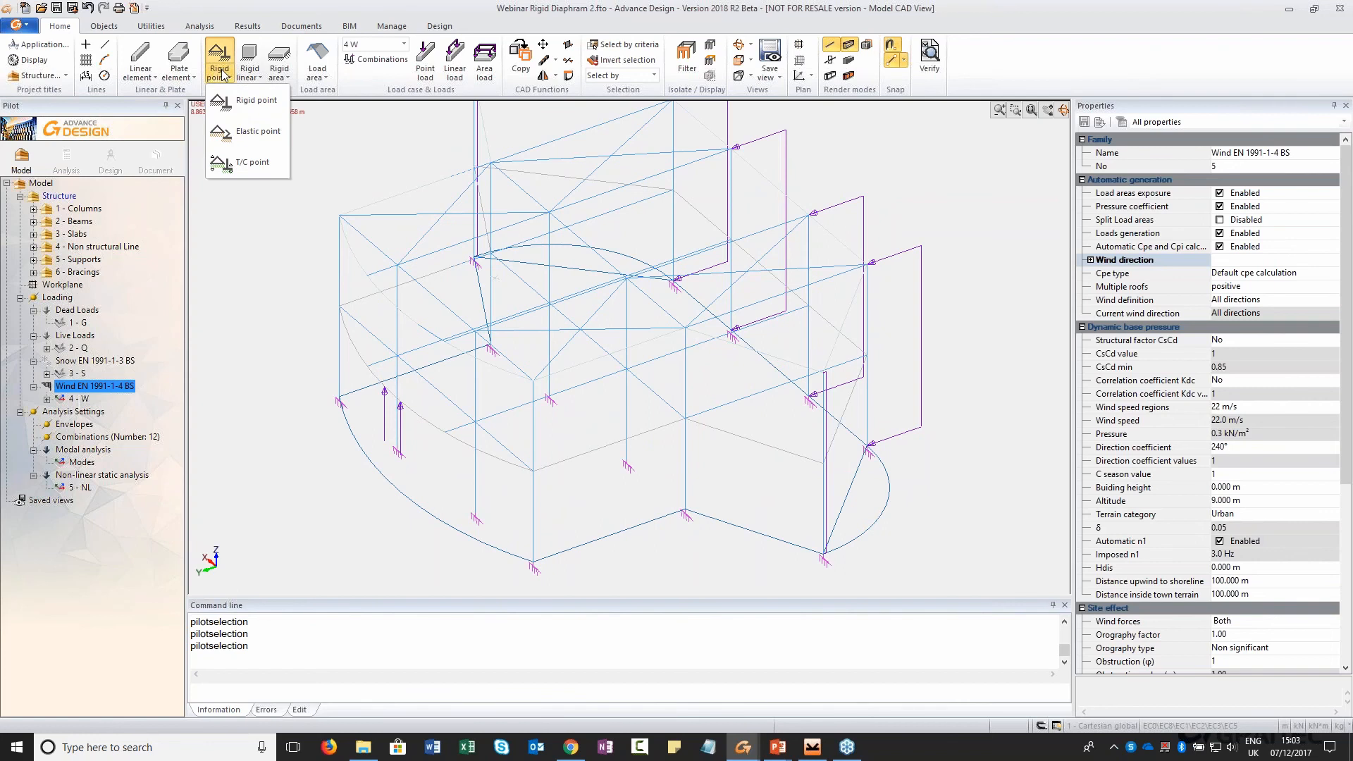
{"action": "left_click", "coordinate": [240, 159]}
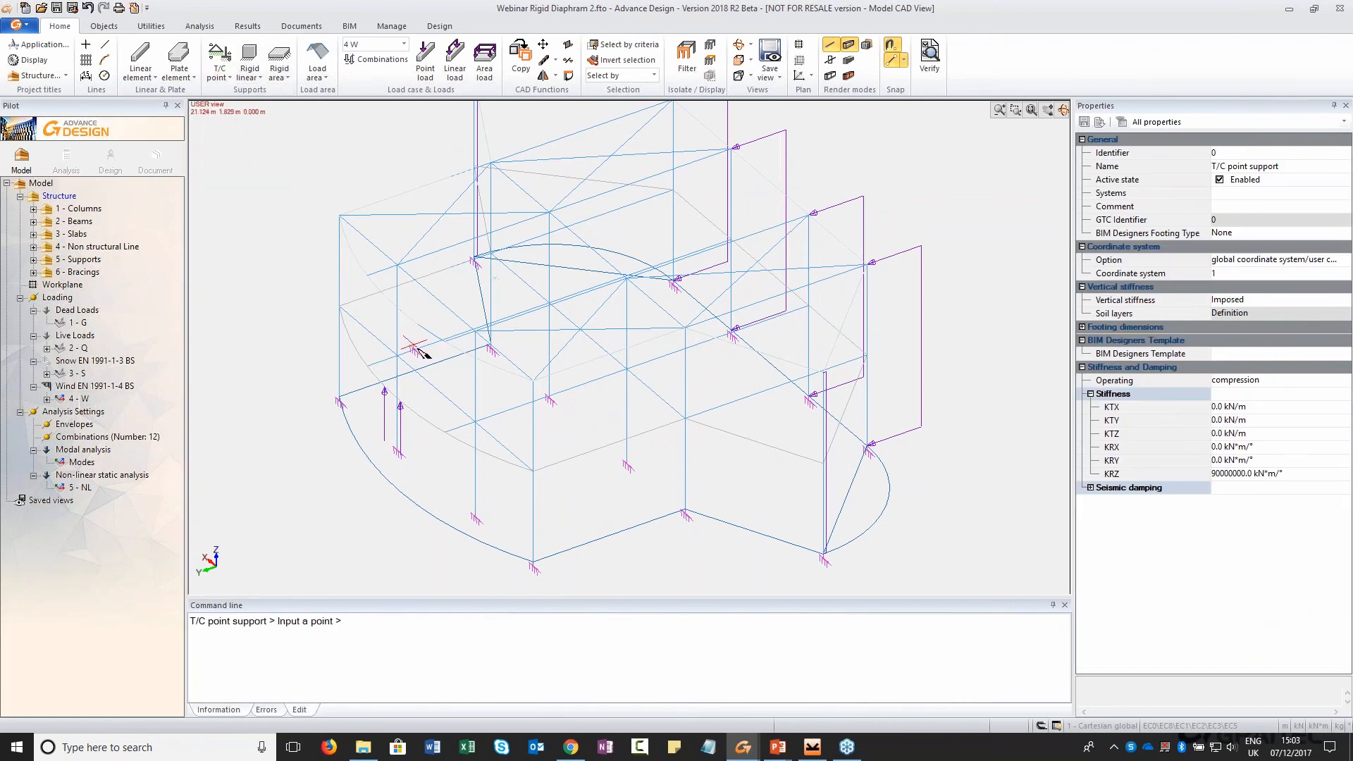
{"action": "left_click", "coordinate": [1252, 473]}
{"action": "key", "text": "BackSpace"}
{"action": "type", "text": "0"}
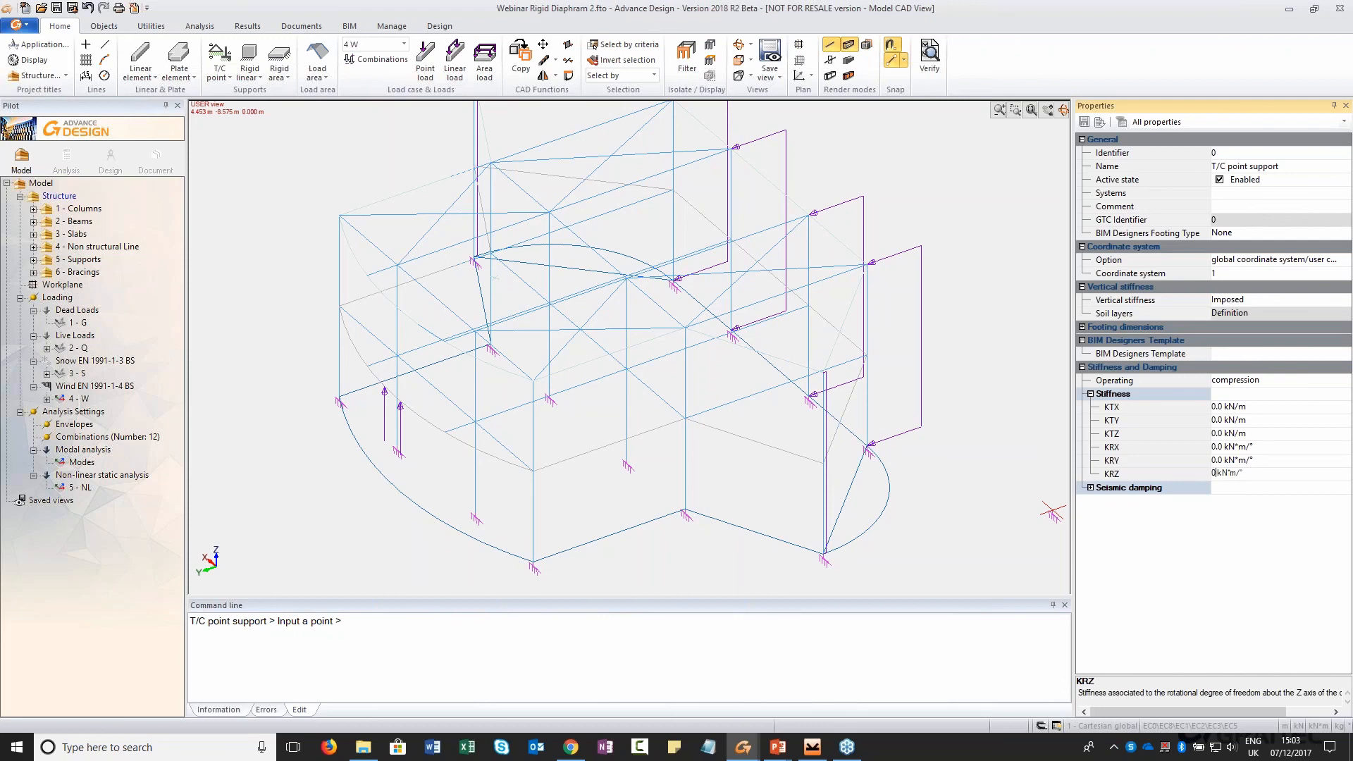
{"action": "key", "text": "Return"}
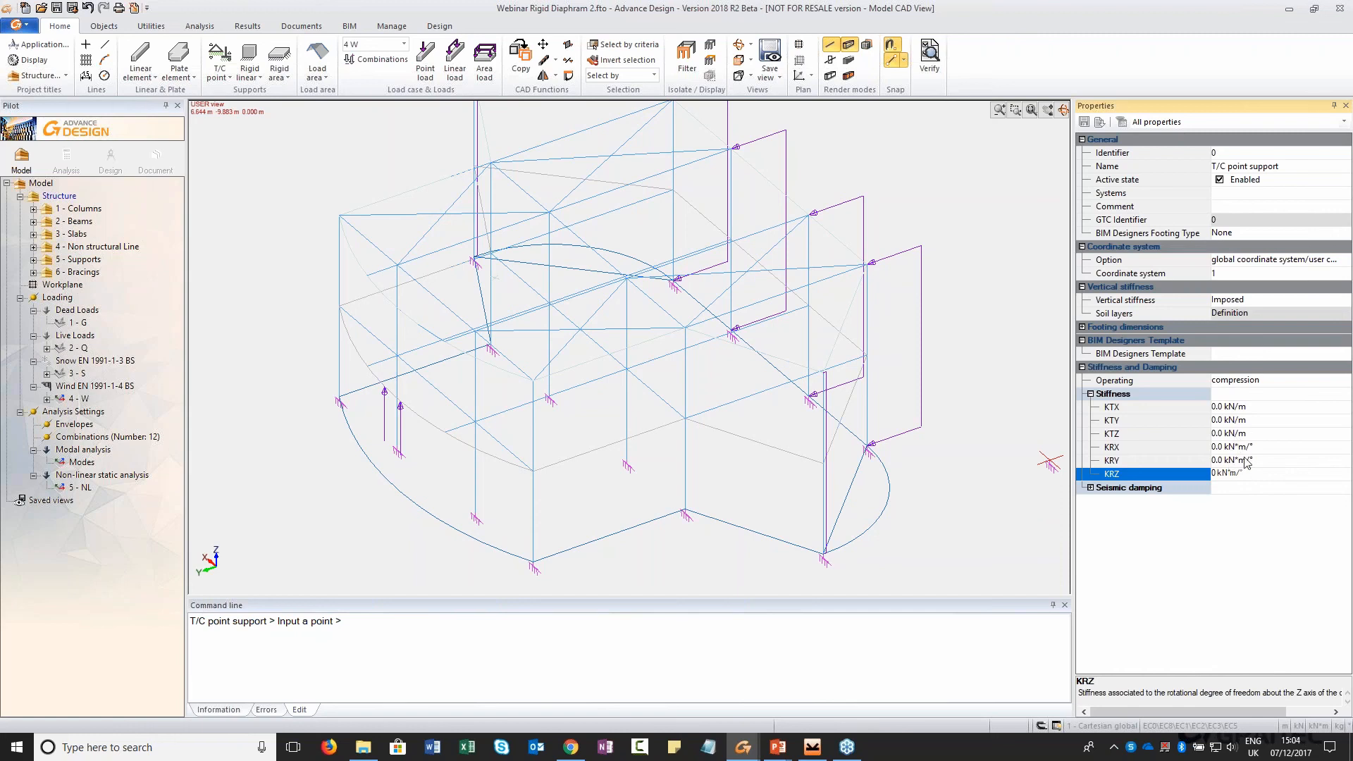
Set the T/C support's stiffness KTZ to 90000000 kN/m and place it on the curved edge of the slab
{"action": "left_click", "coordinate": [1241, 433]}
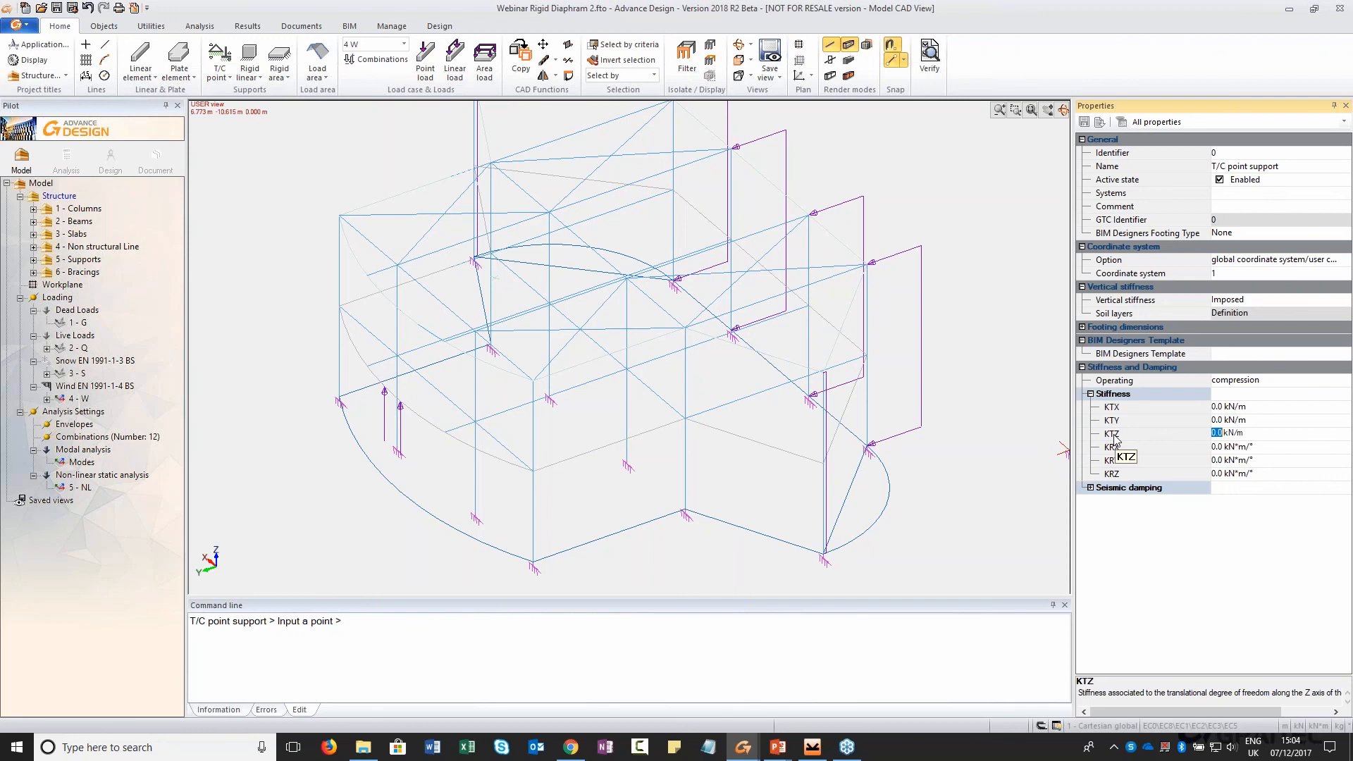
{"action": "type", "text": "9000000"}
{"action": "left_click", "coordinate": [395, 401]}
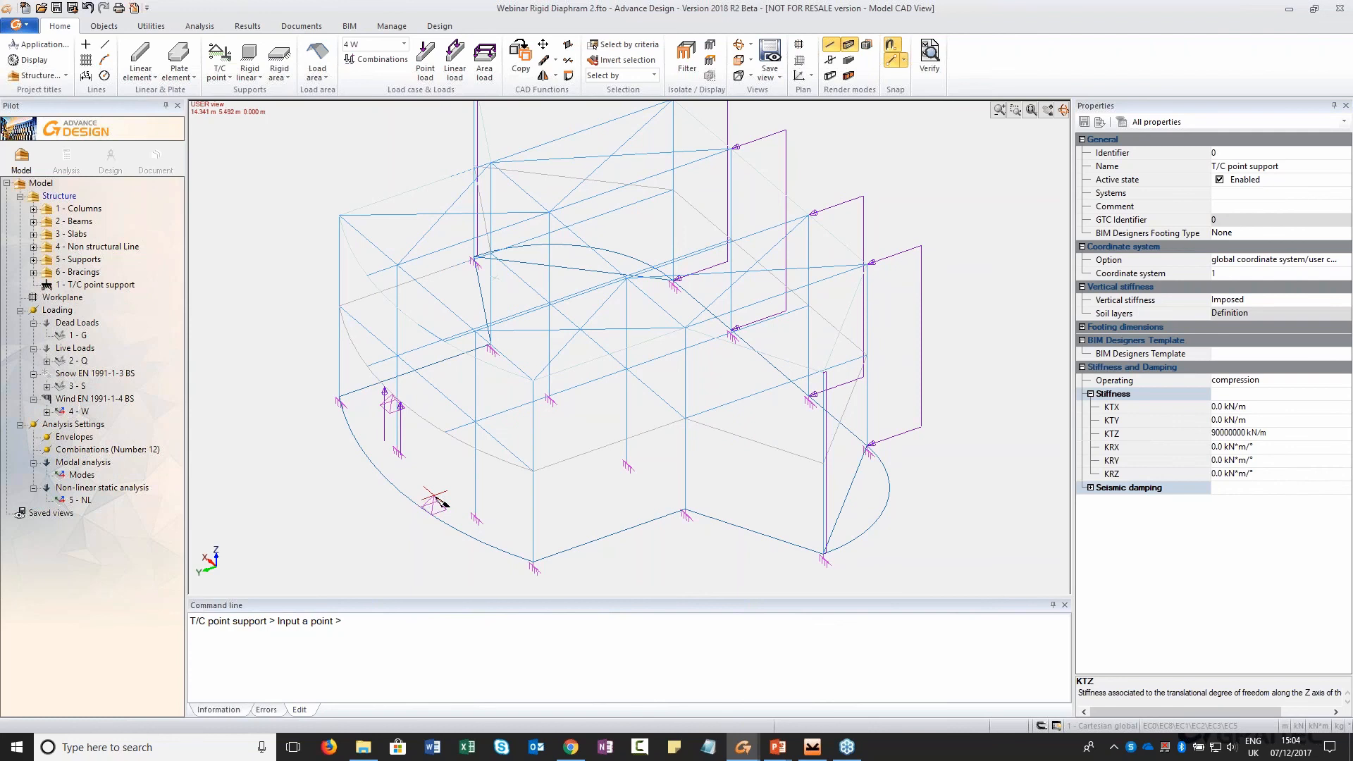
{"action": "key", "text": "Escape"}
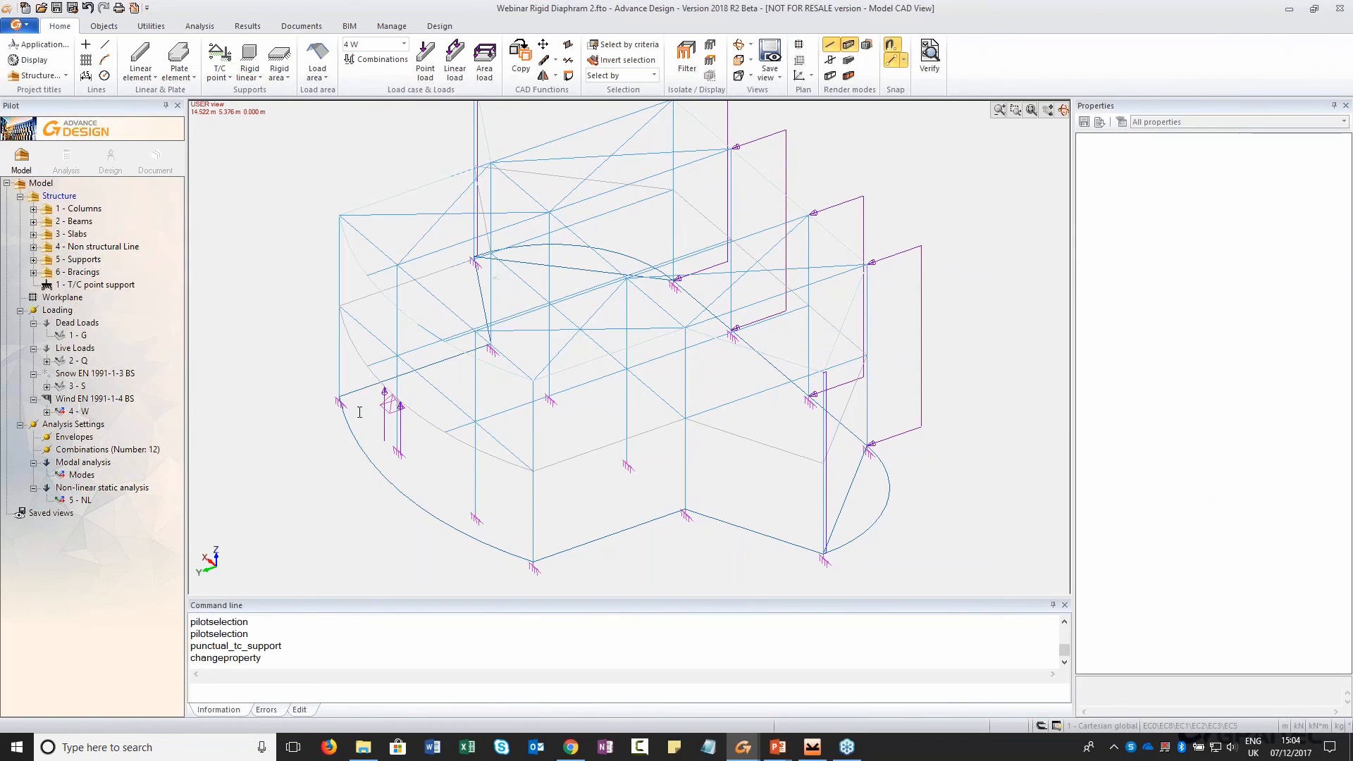
{"action": "left_click", "coordinate": [396, 421]}
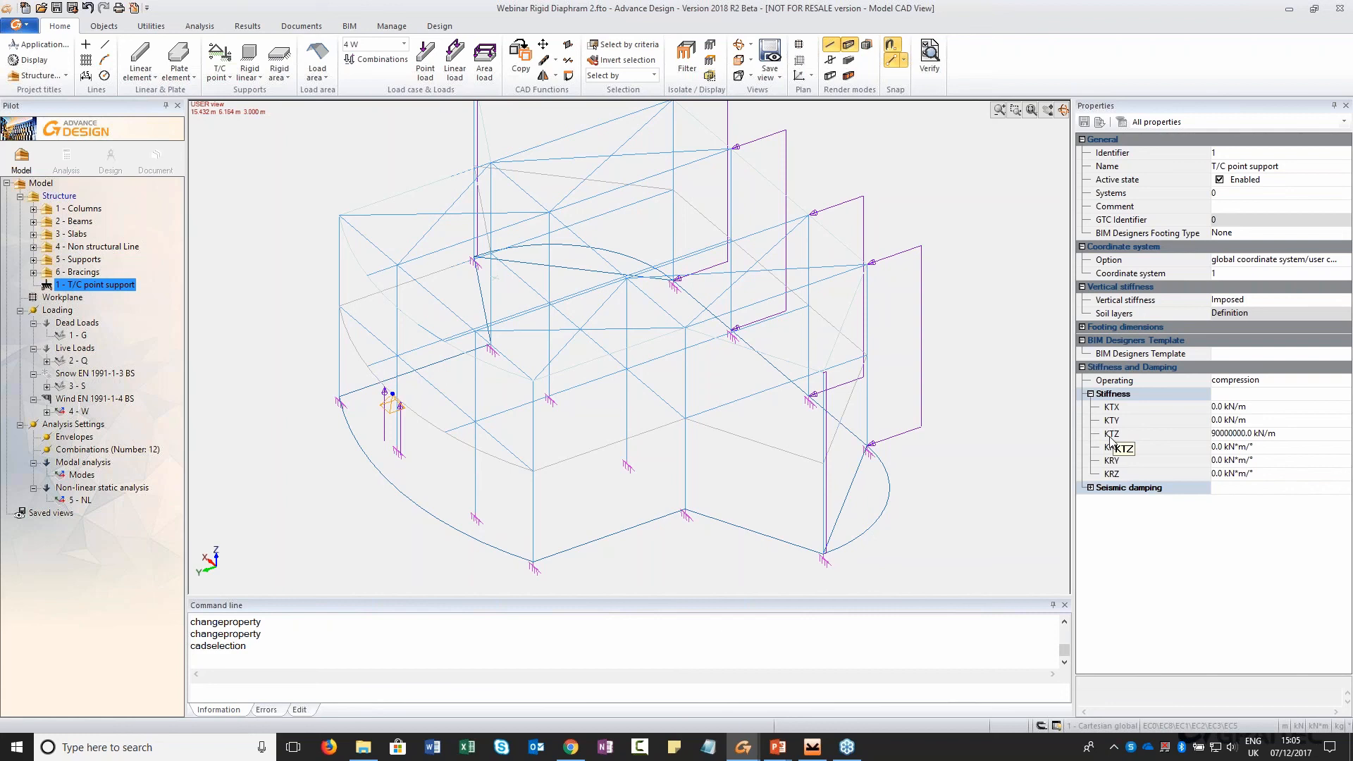
Review the load cases and their load steps in the options of the non-linear static analysis NL
{"action": "left_click", "coordinate": [82, 501]}
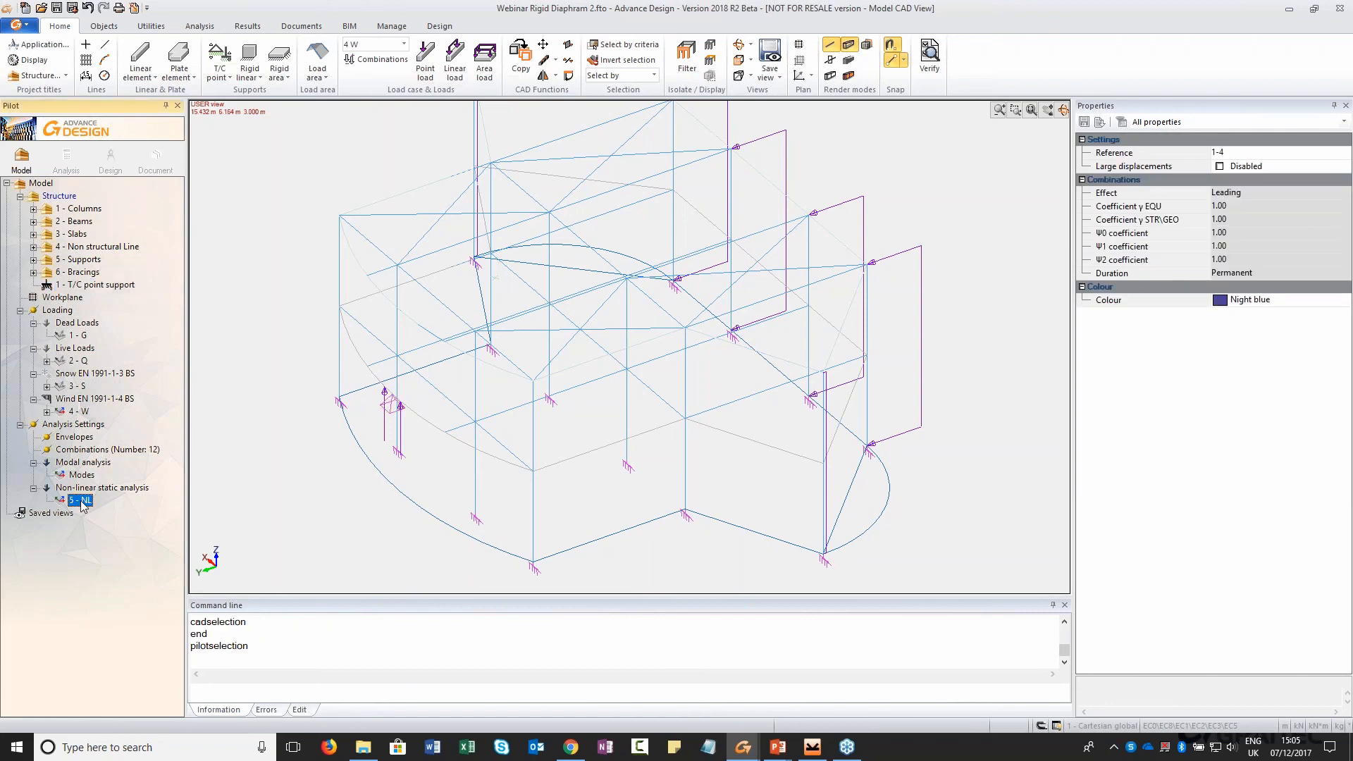
{"action": "left_click", "coordinate": [1223, 154]}
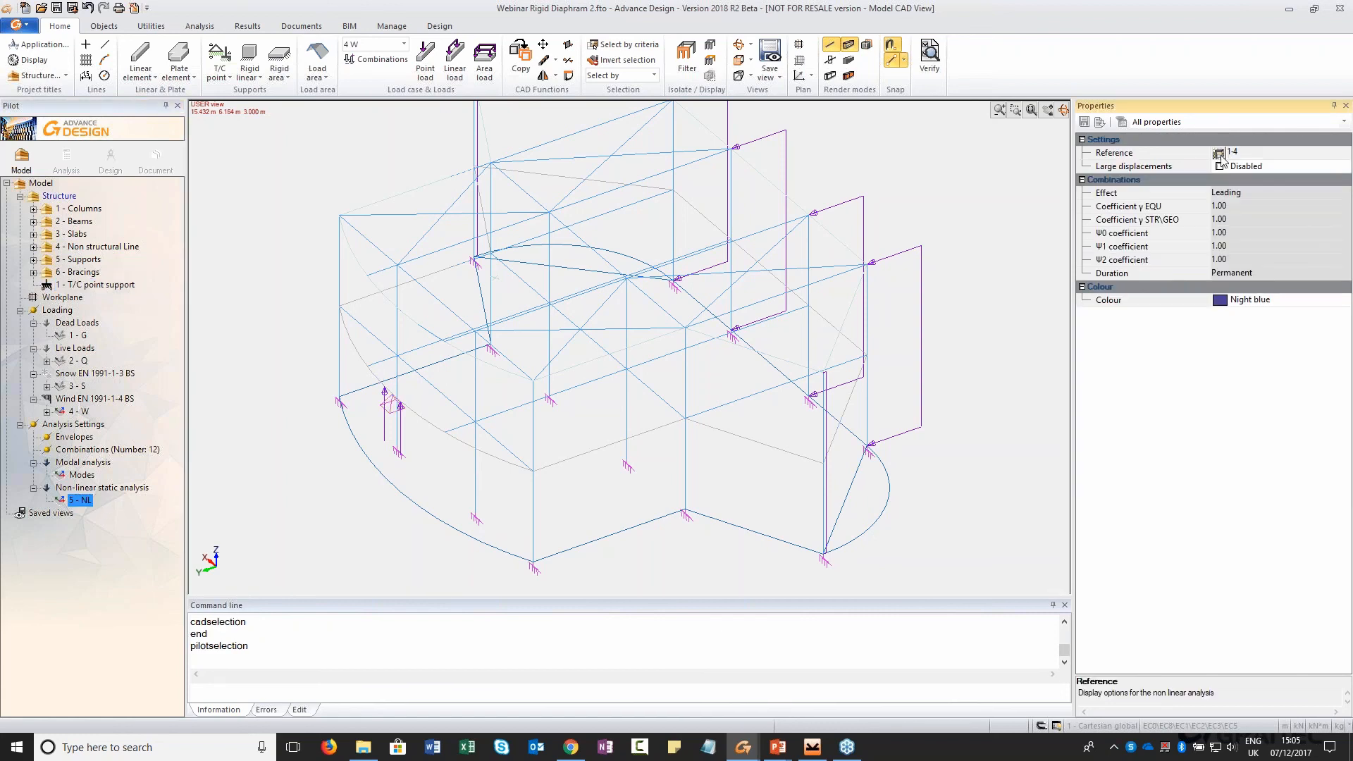
{"action": "left_click", "coordinate": [1218, 154]}
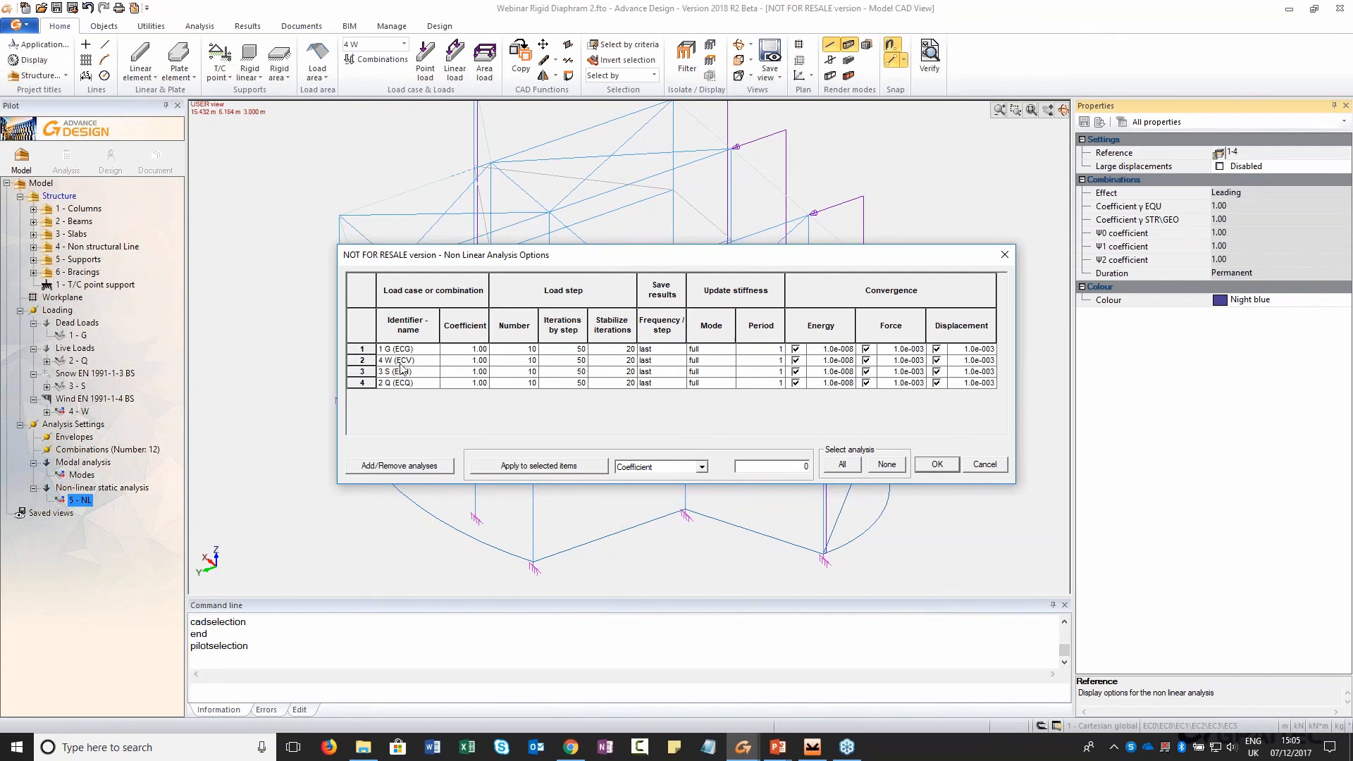
{"action": "left_click", "coordinate": [360, 360]}
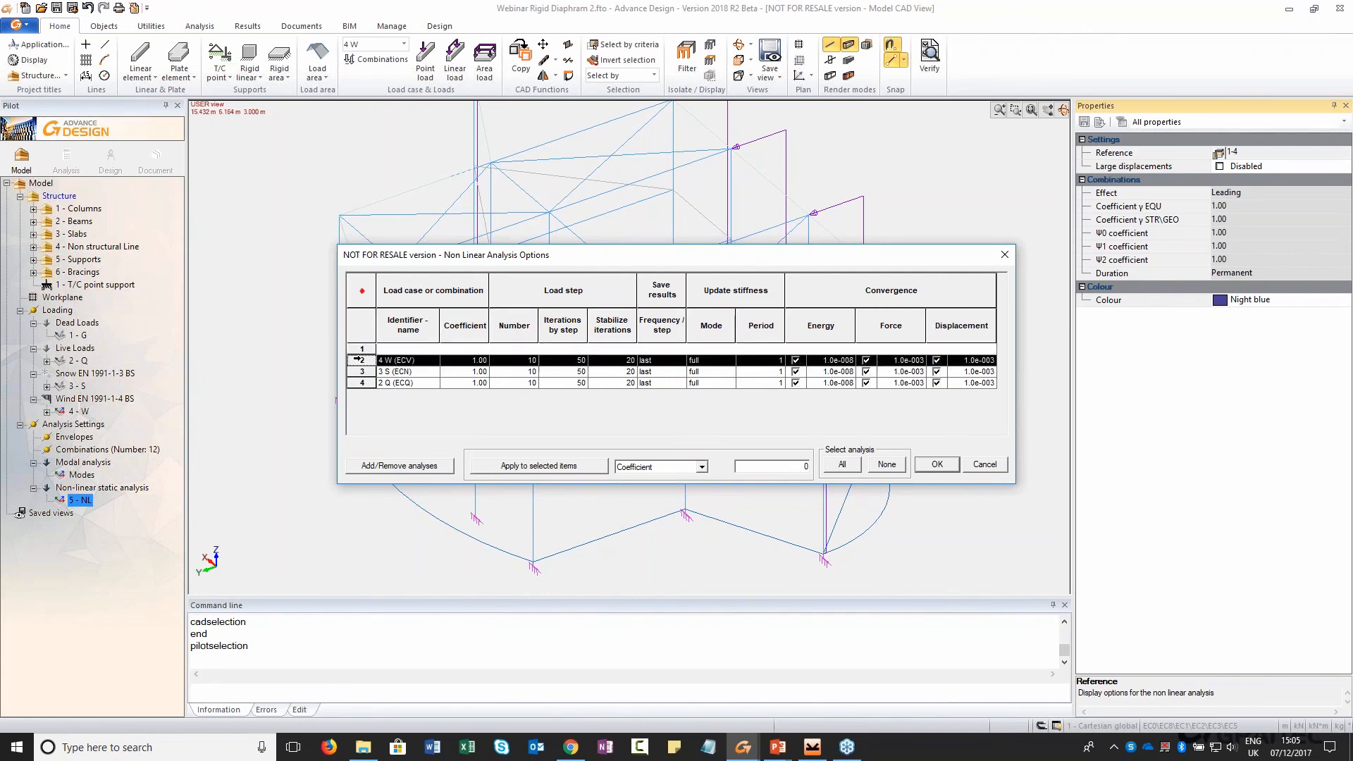
{"action": "left_click", "coordinate": [359, 349]}
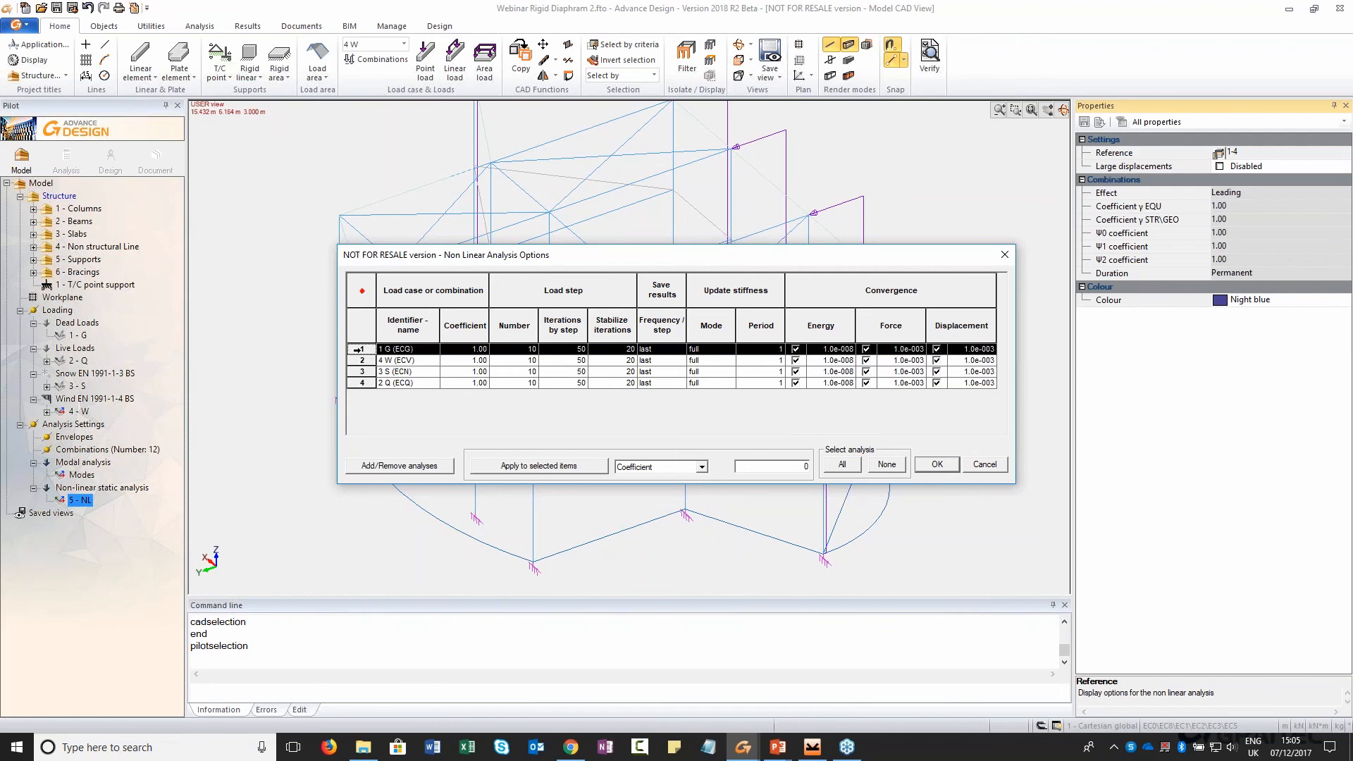
{"action": "left_click", "coordinate": [954, 465]}
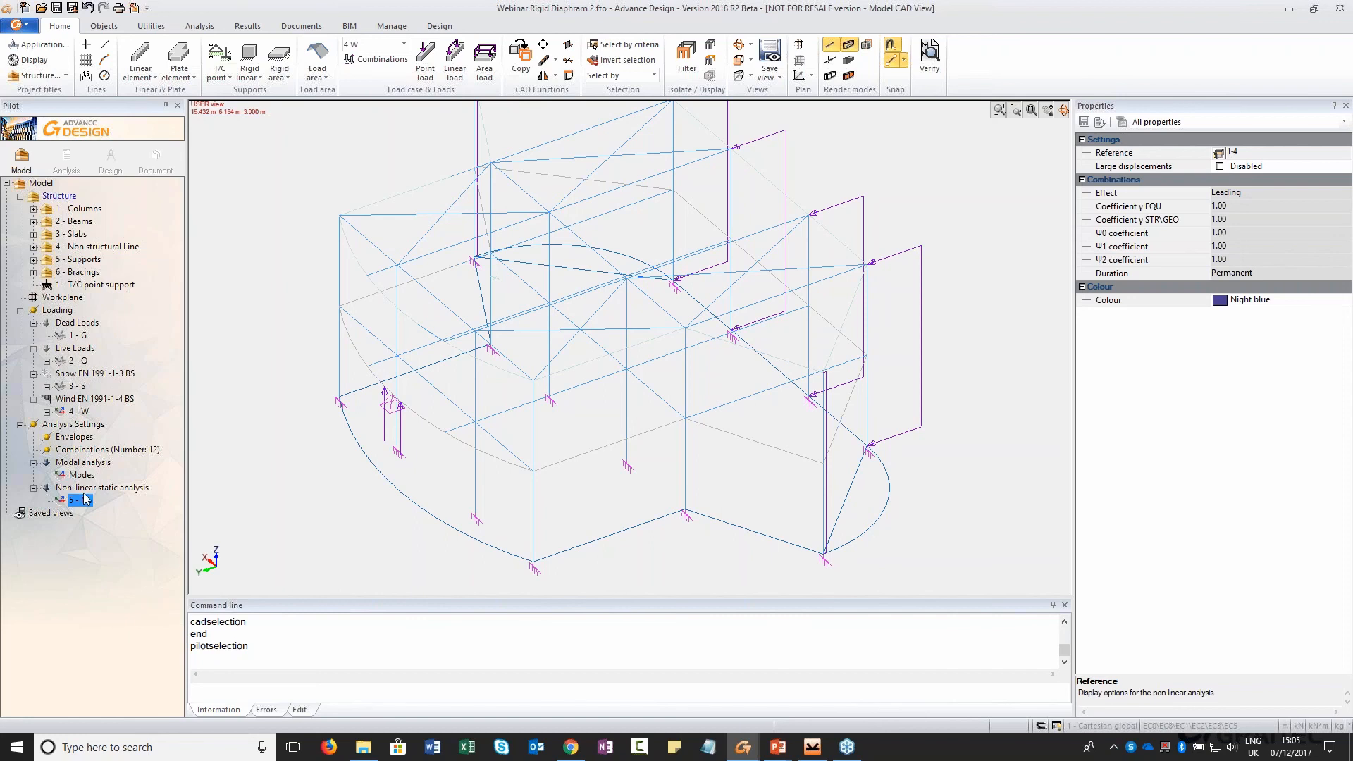
Delete the modal analysis and run the calculation on a new analysis model
{"action": "left_click", "coordinate": [82, 464]}
{"action": "key", "text": "Delete"}
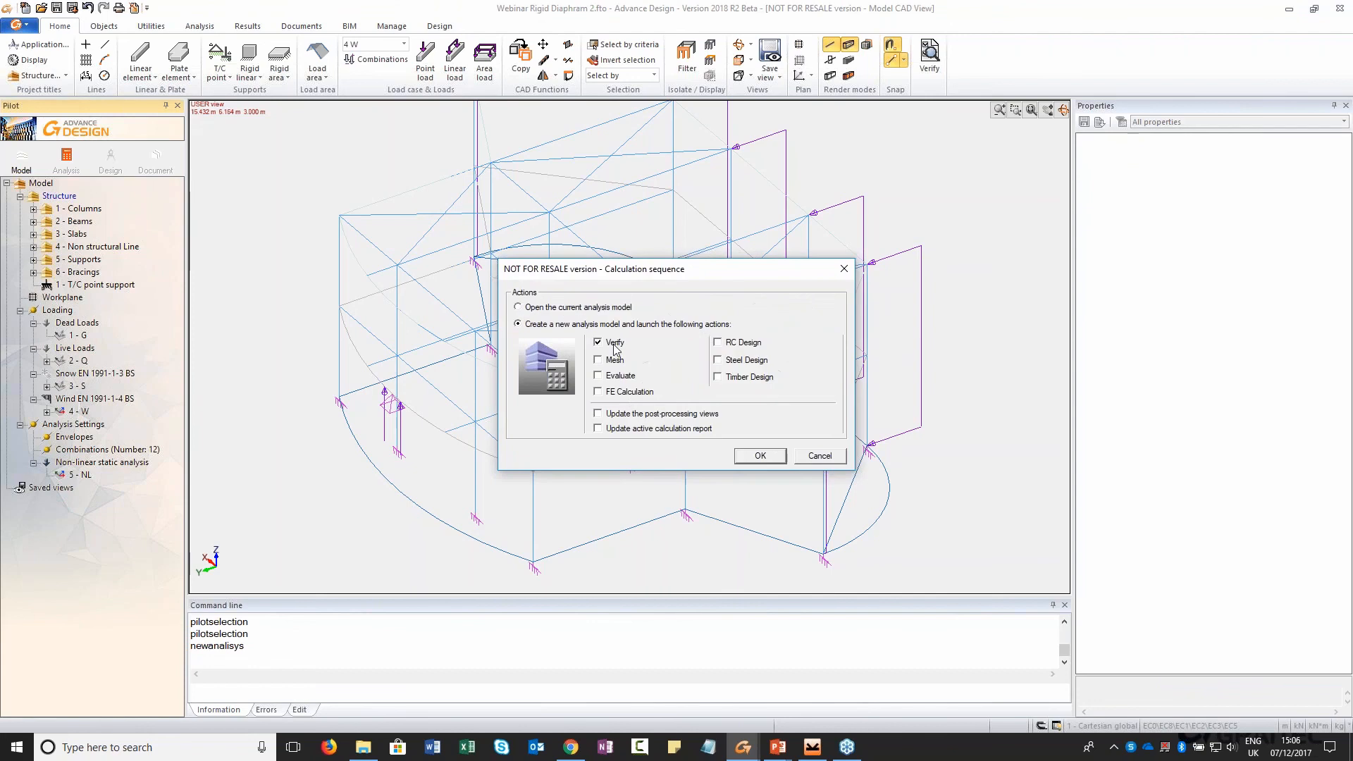
{"action": "left_click", "coordinate": [776, 459]}
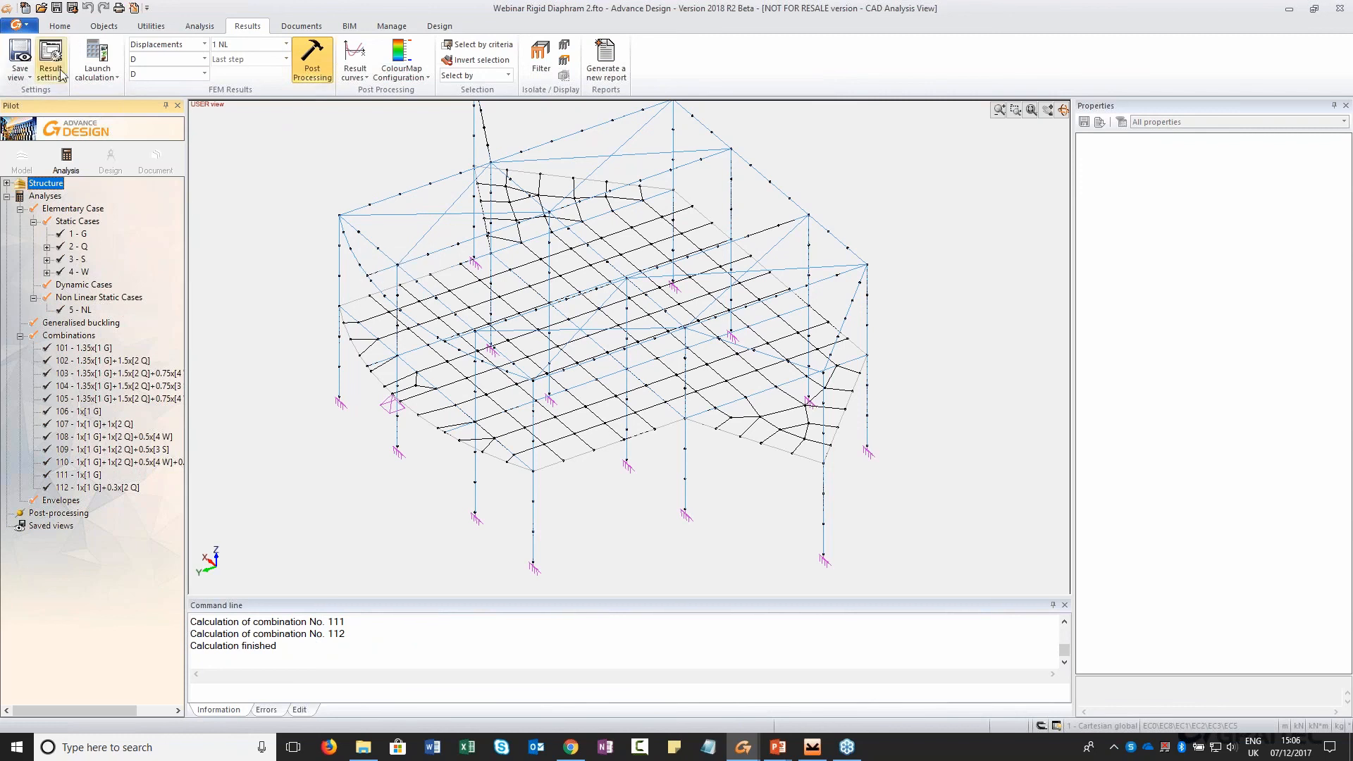
Display the D displacements for non-linear case 1 NL at the last step
{"action": "left_click", "coordinate": [246, 47]}
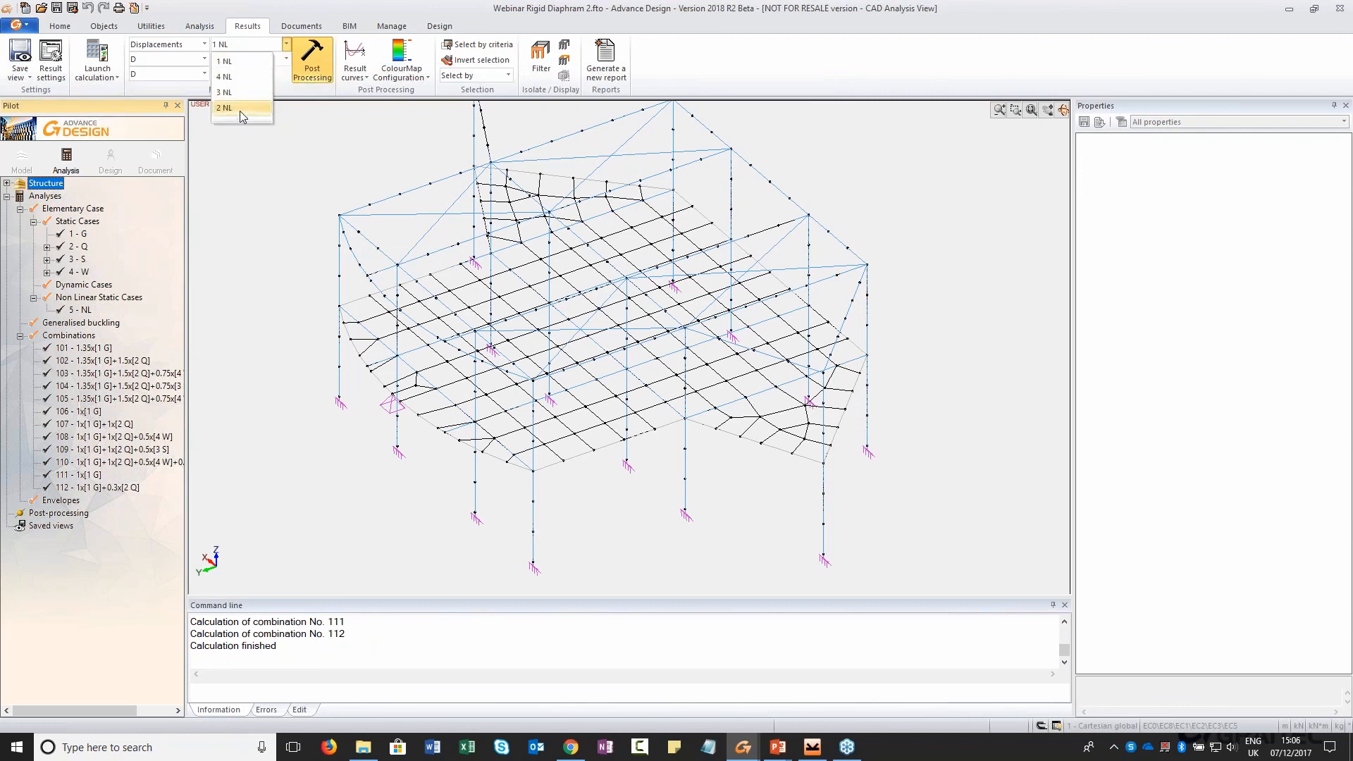
{"action": "left_click", "coordinate": [244, 64]}
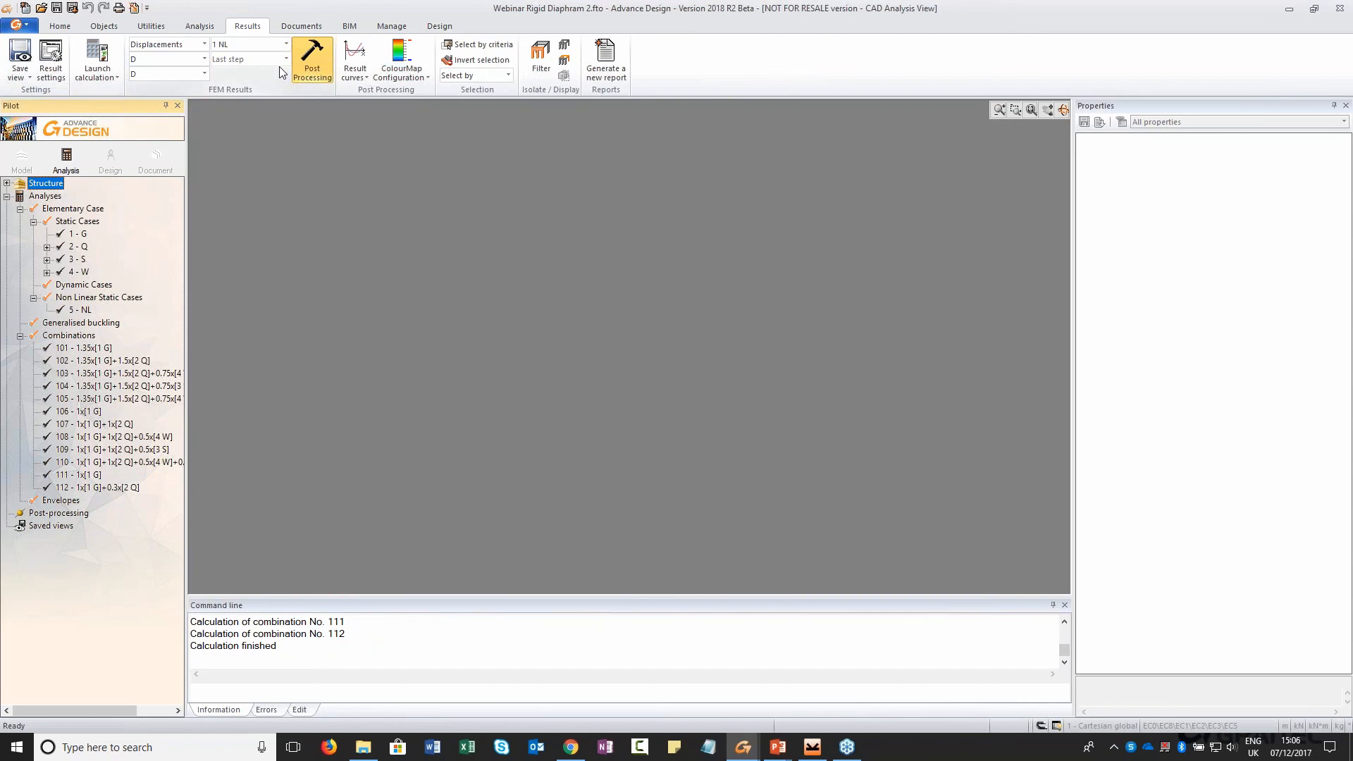
{"action": "left_click", "coordinate": [312, 63]}
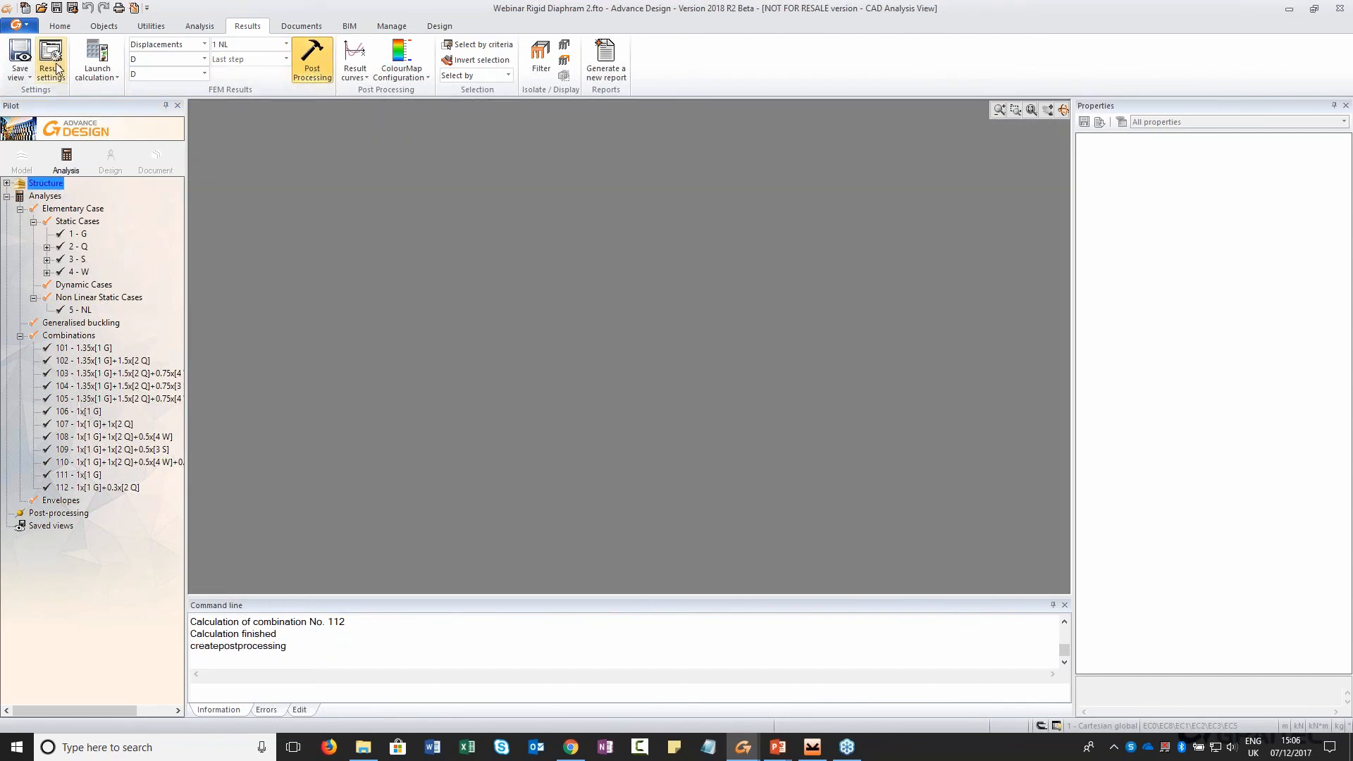
Look through the analyses and combinations available in the result settings, and close them without changes
{"action": "left_click", "coordinate": [51, 68]}
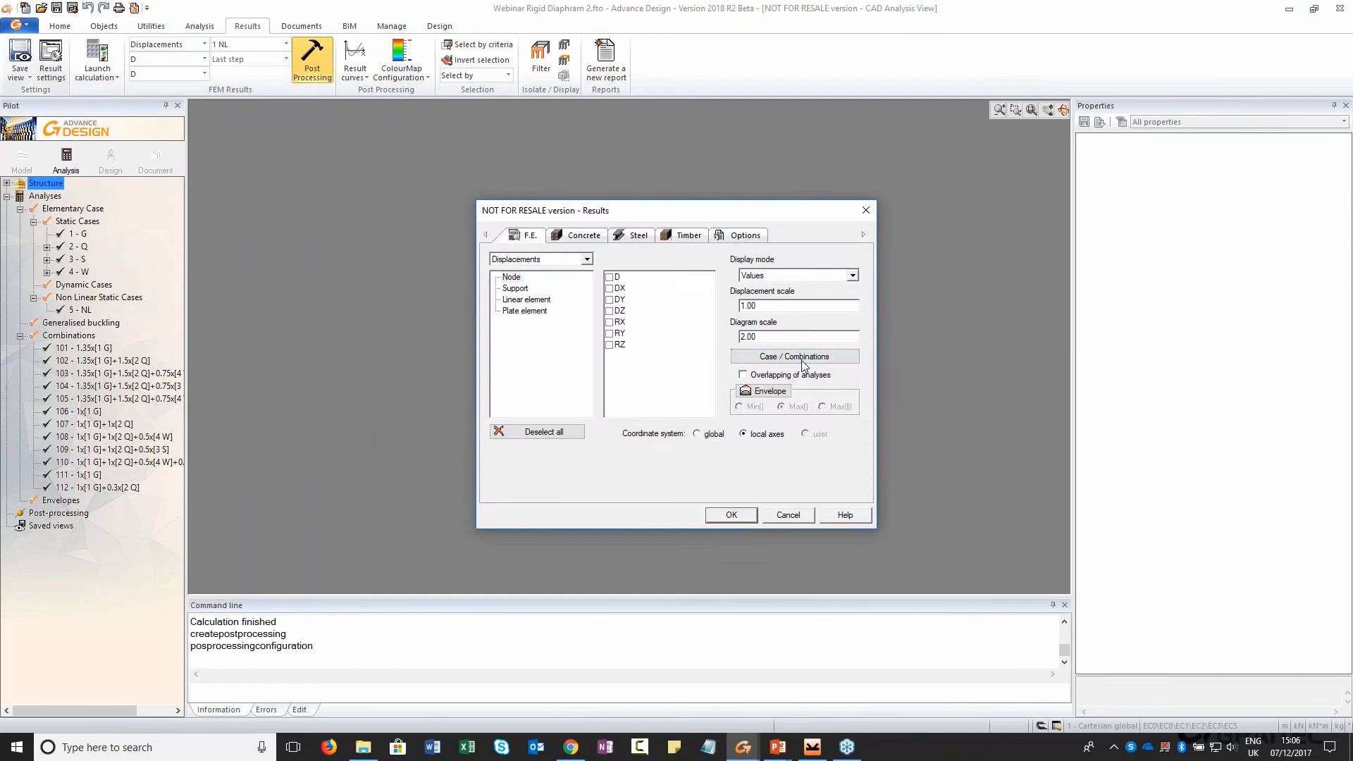
{"action": "left_click", "coordinate": [801, 359]}
{"action": "scroll", "coordinate": [563, 377], "scroll_direction": "down", "scroll_amount": 3}
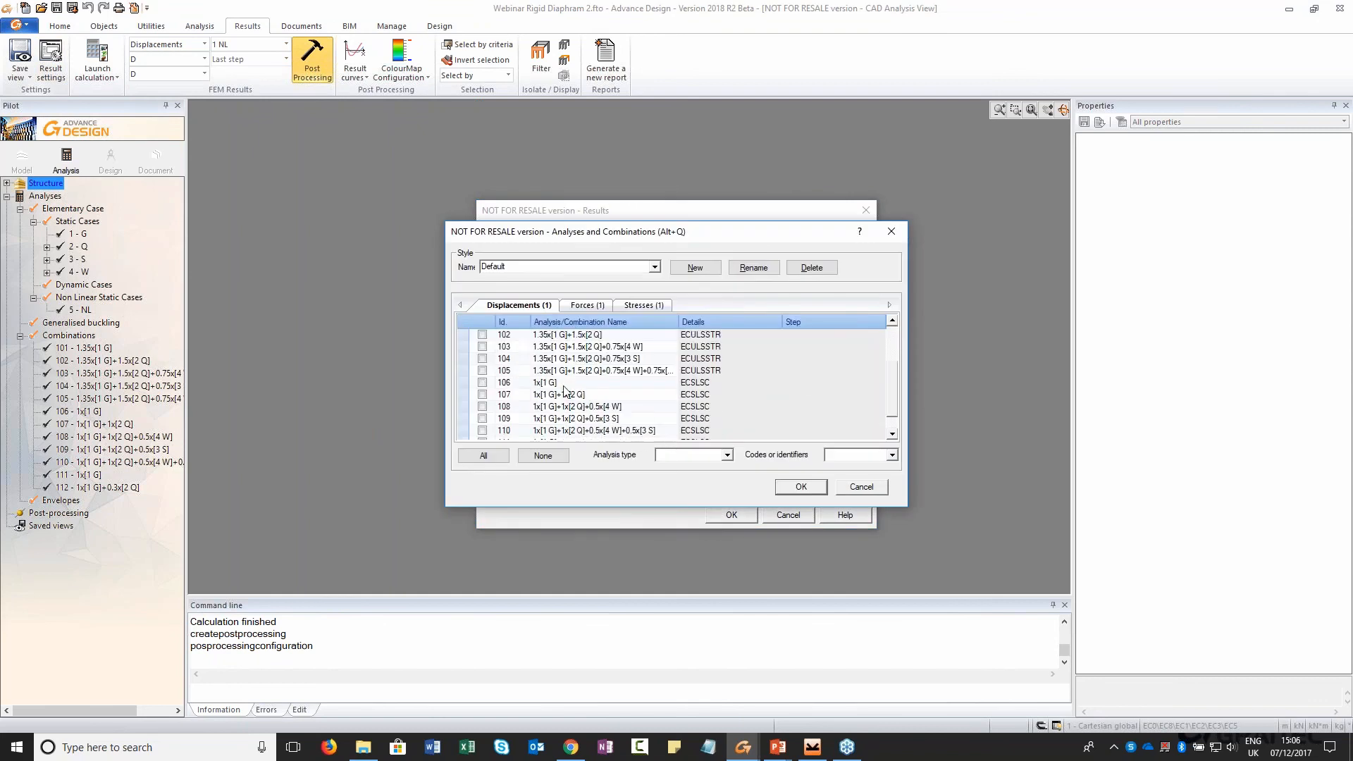
{"action": "scroll", "coordinate": [564, 394], "scroll_direction": "up", "scroll_amount": 3}
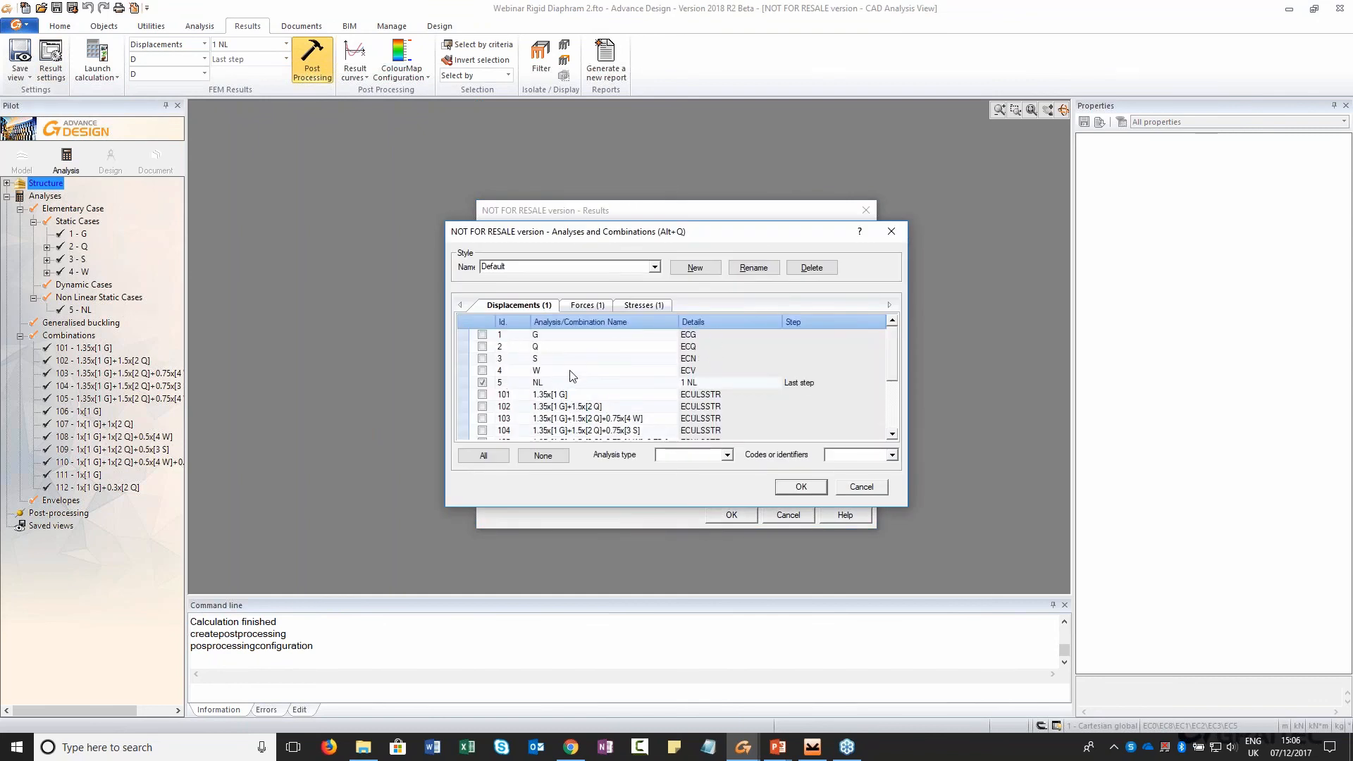
{"action": "scroll", "coordinate": [572, 381], "scroll_direction": "down", "scroll_amount": 3}
{"action": "scroll", "coordinate": [573, 389], "scroll_direction": "up", "scroll_amount": 3}
{"action": "left_click", "coordinate": [891, 232]}
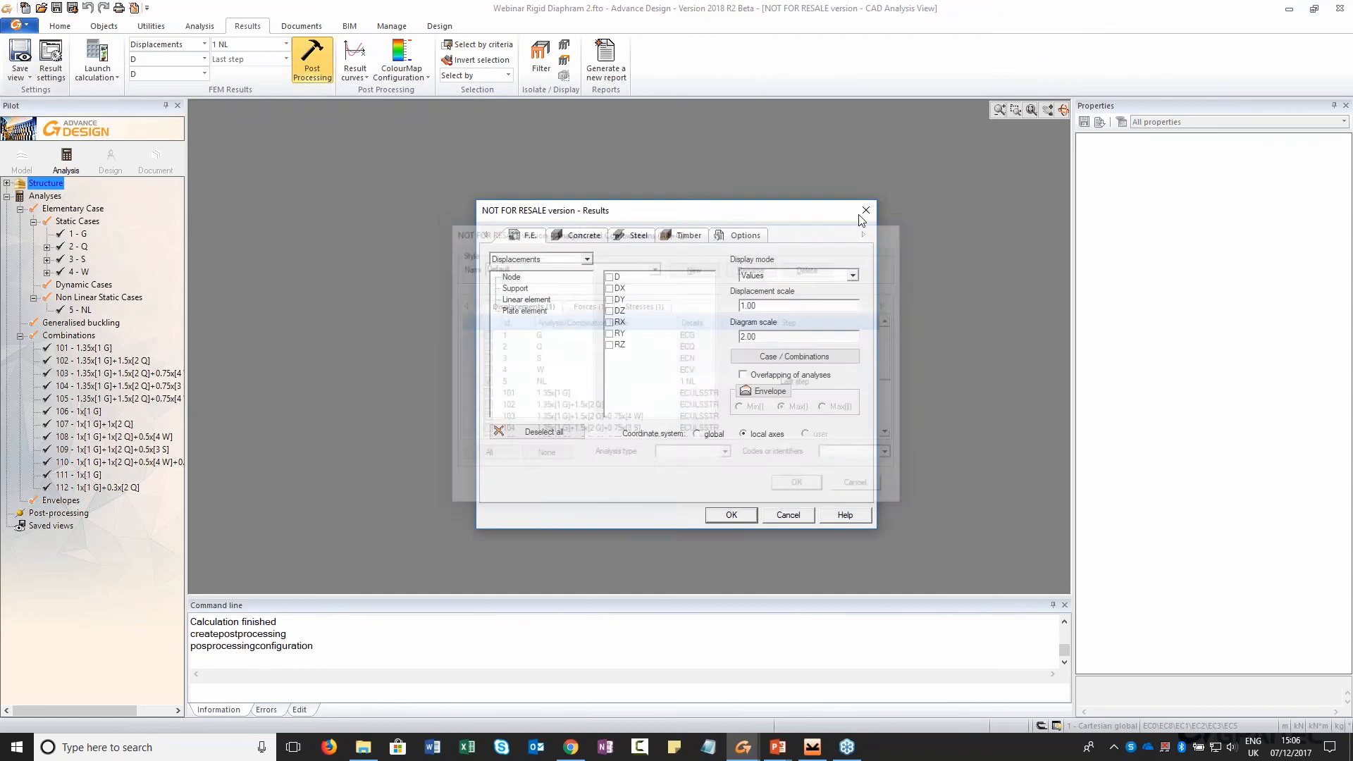
{"action": "left_click", "coordinate": [865, 210]}
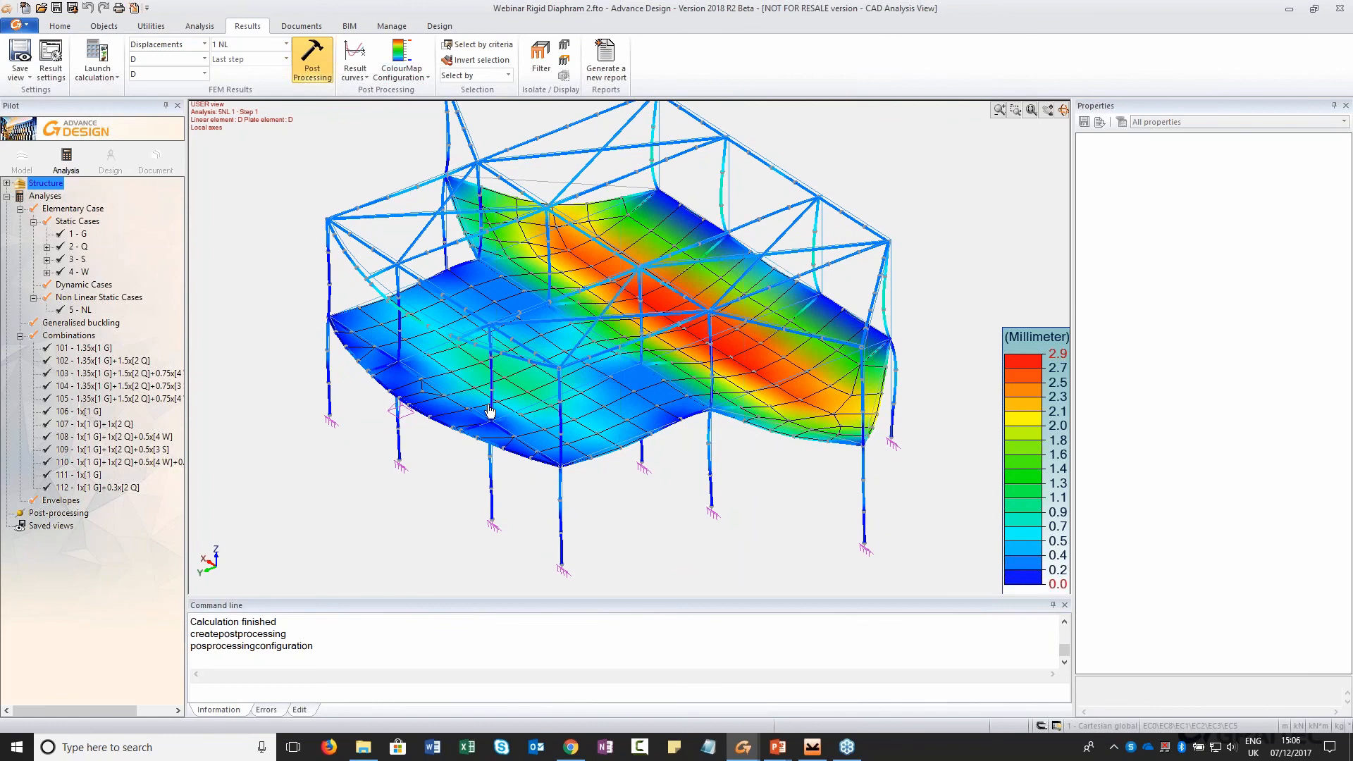
Select the T/C point support and show the point support force FZ for case 1 NL
{"action": "middle_click_drag", "start_coordinate": [452, 495], "coordinate": [493, 478], "text": "shift"}
{"action": "scroll", "coordinate": [457, 423], "scroll_direction": "up", "scroll_amount": 2}
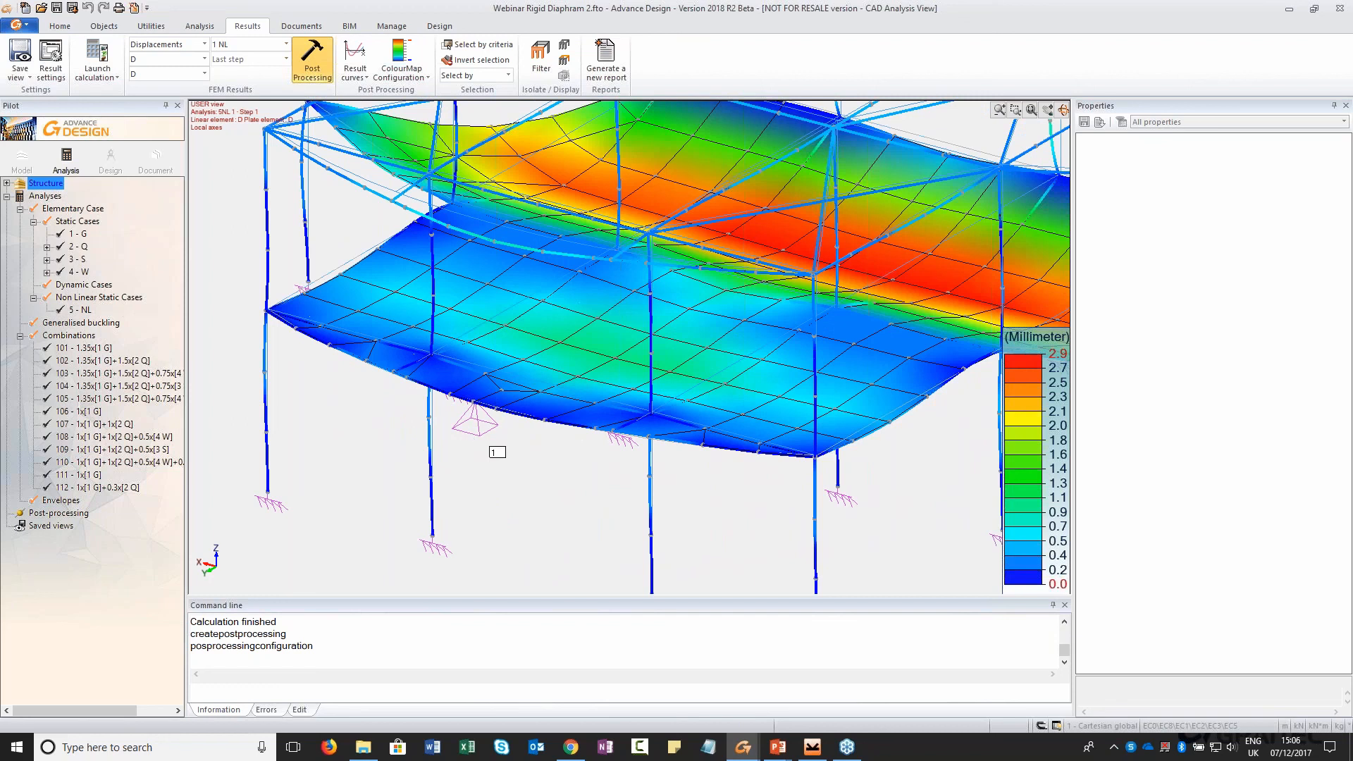
{"action": "left_click", "coordinate": [486, 433]}
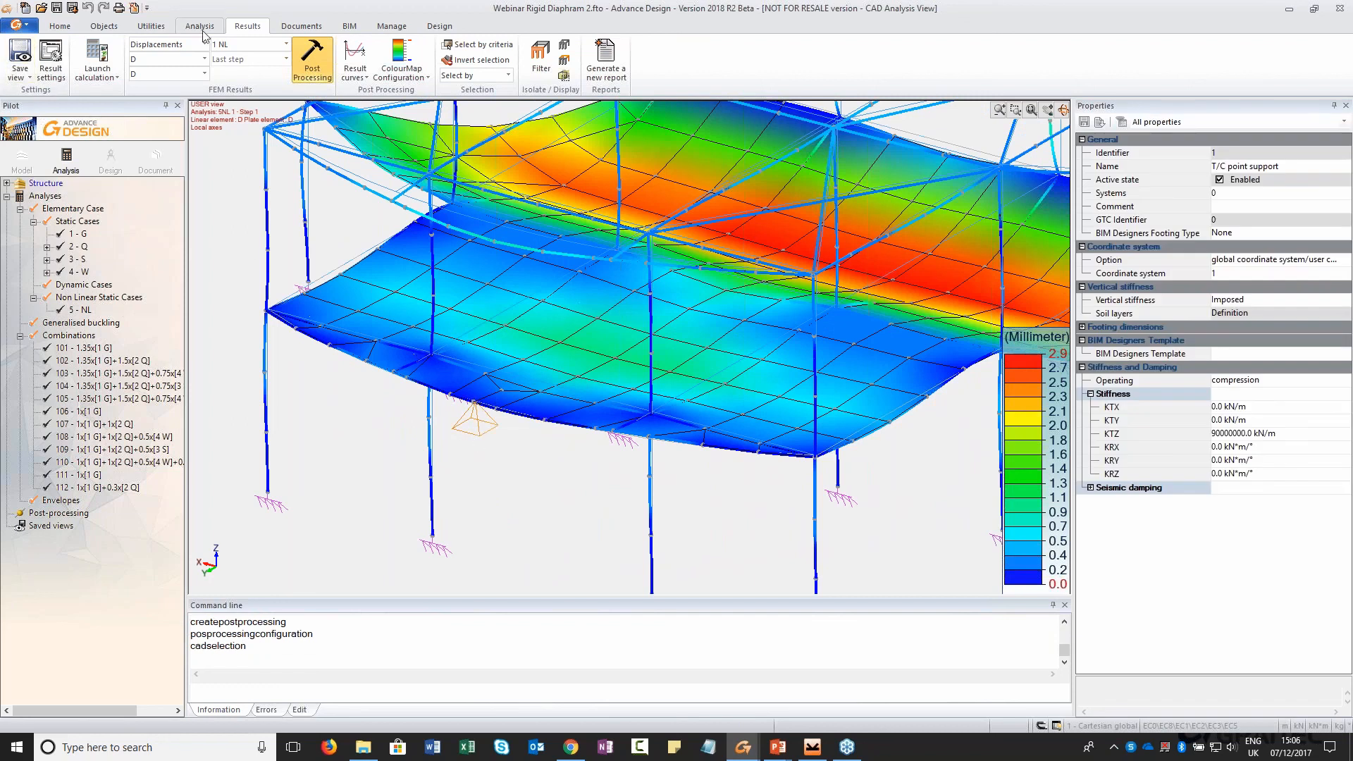
{"action": "left_click", "coordinate": [51, 59]}
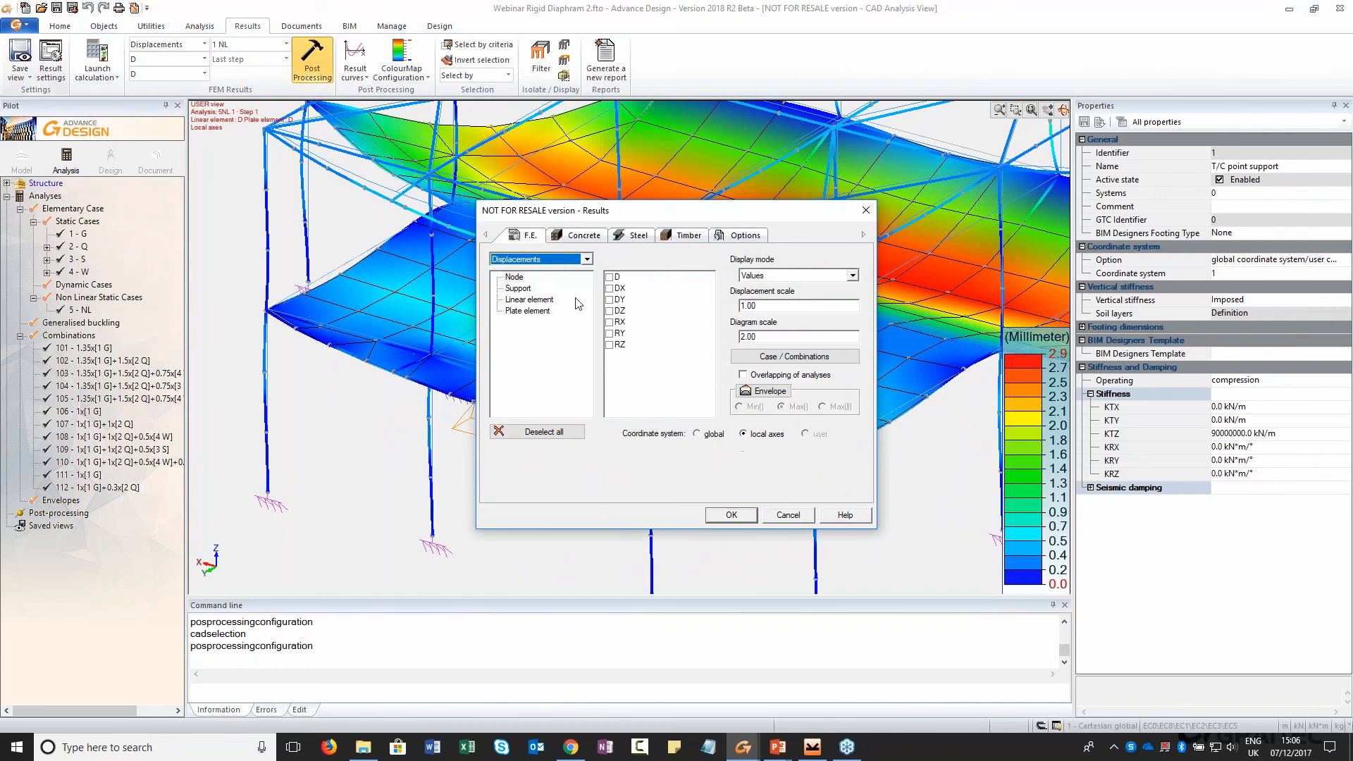
{"action": "left_click", "coordinate": [535, 259]}
{"action": "left_click", "coordinate": [532, 272]}
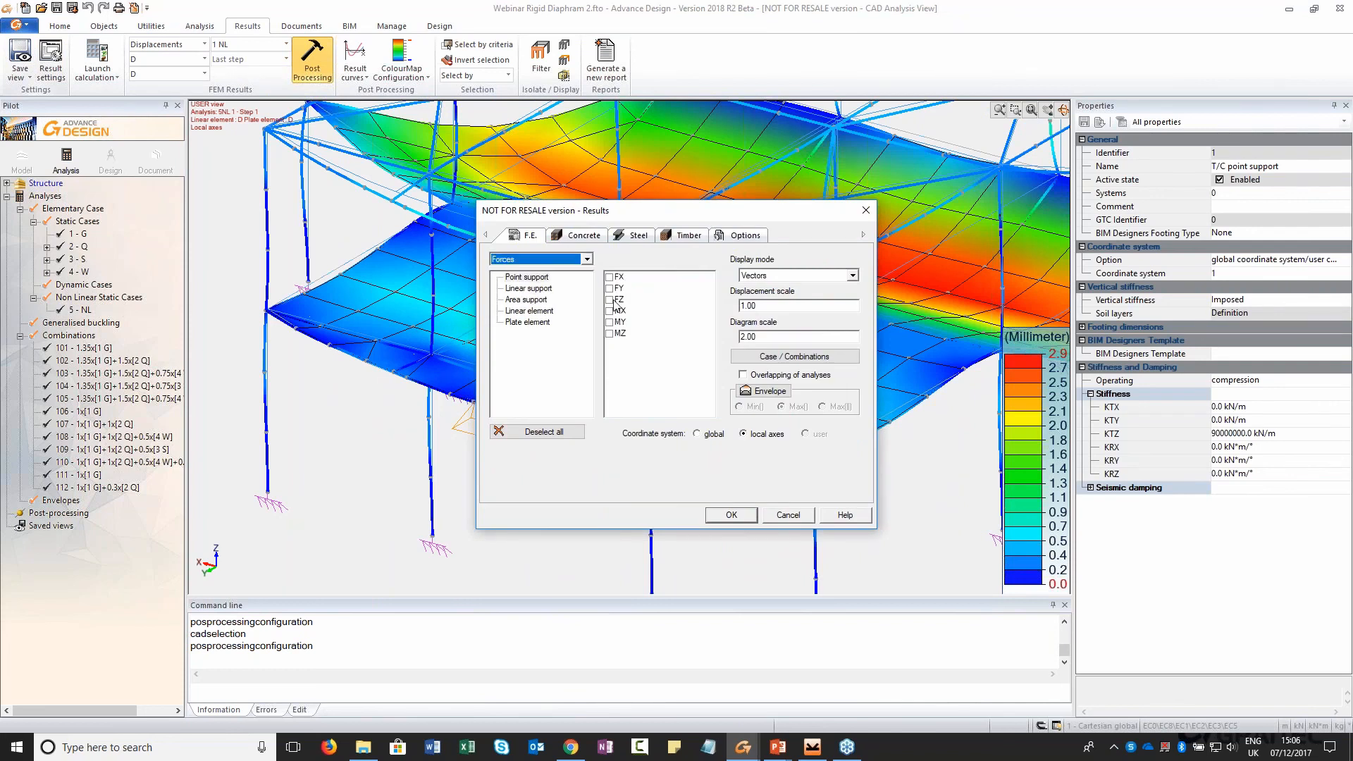
{"action": "left_click", "coordinate": [611, 299]}
{"action": "left_click", "coordinate": [731, 515]}
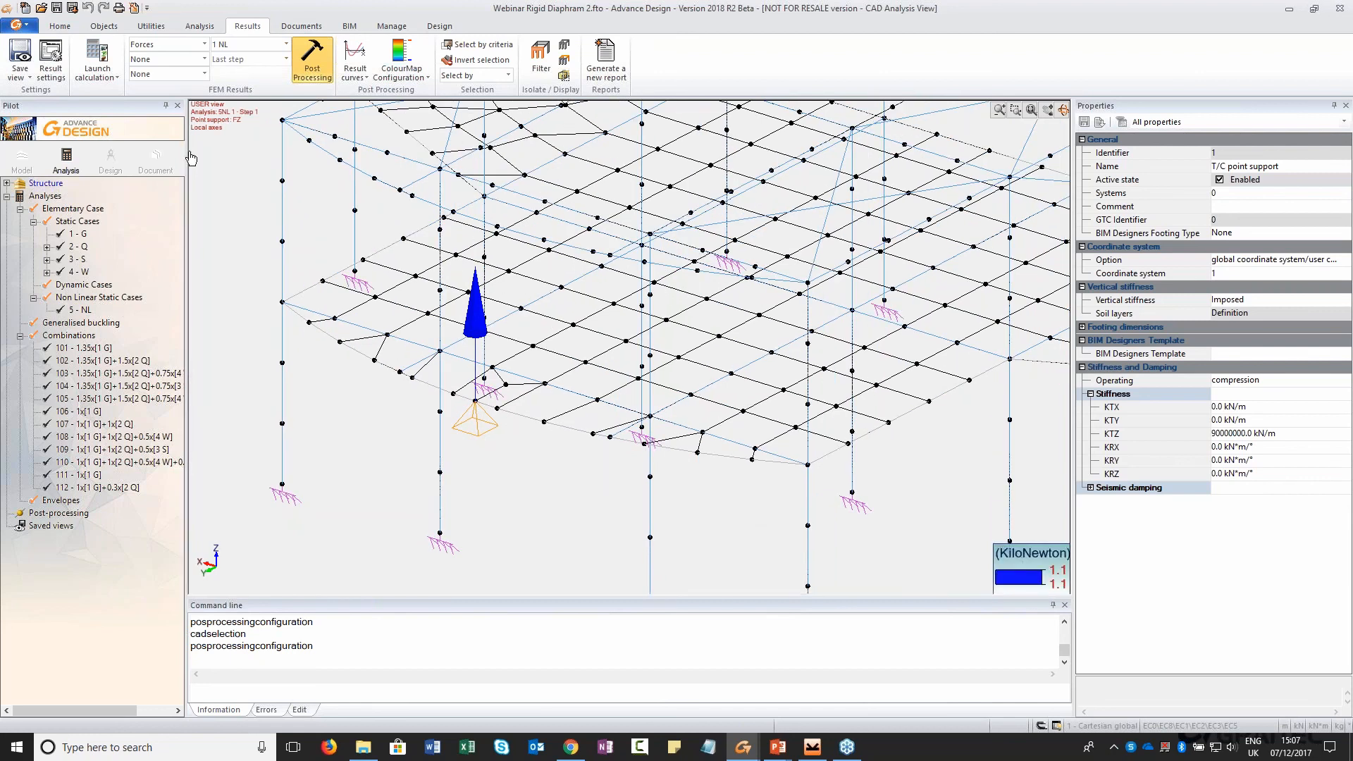
Switch the displayed FZ support force from case 1 NL to case 4 NL
{"action": "left_click", "coordinate": [254, 45]}
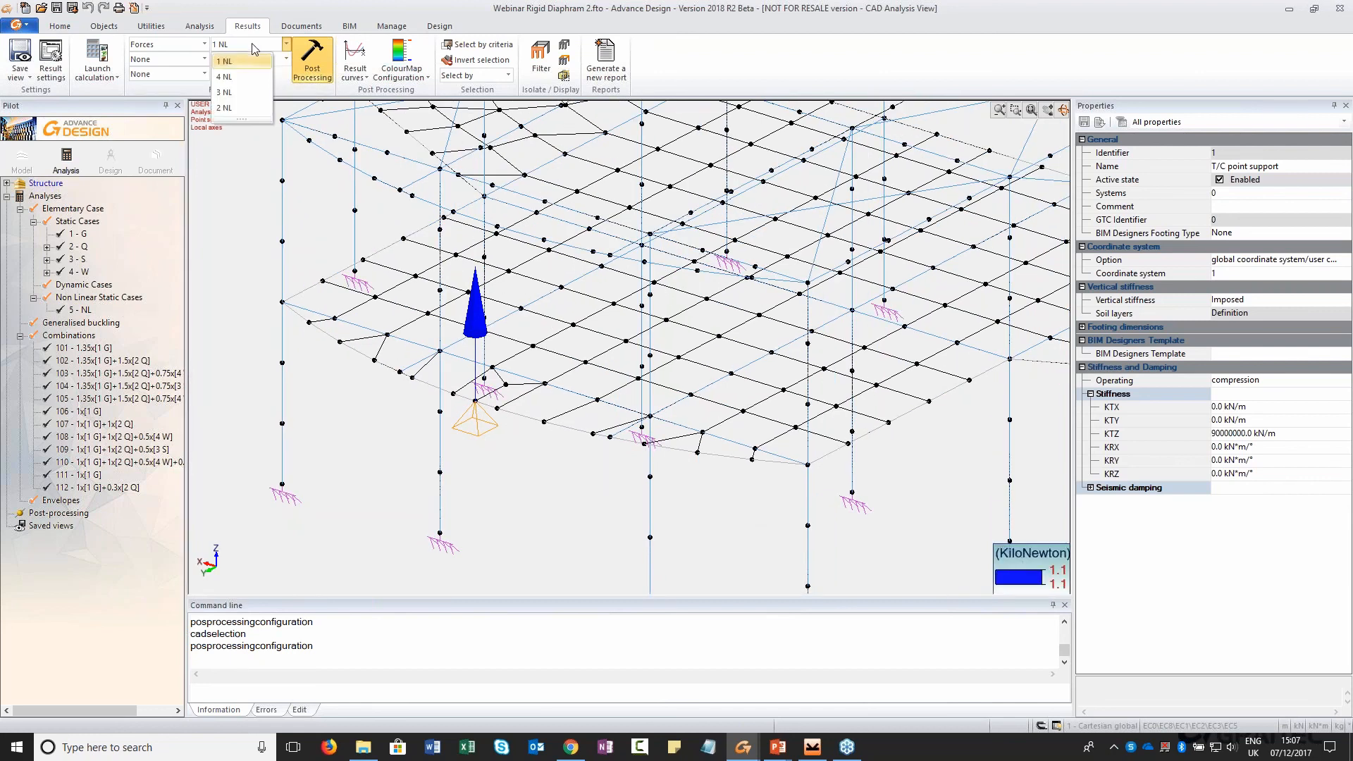
{"action": "left_click", "coordinate": [240, 61]}
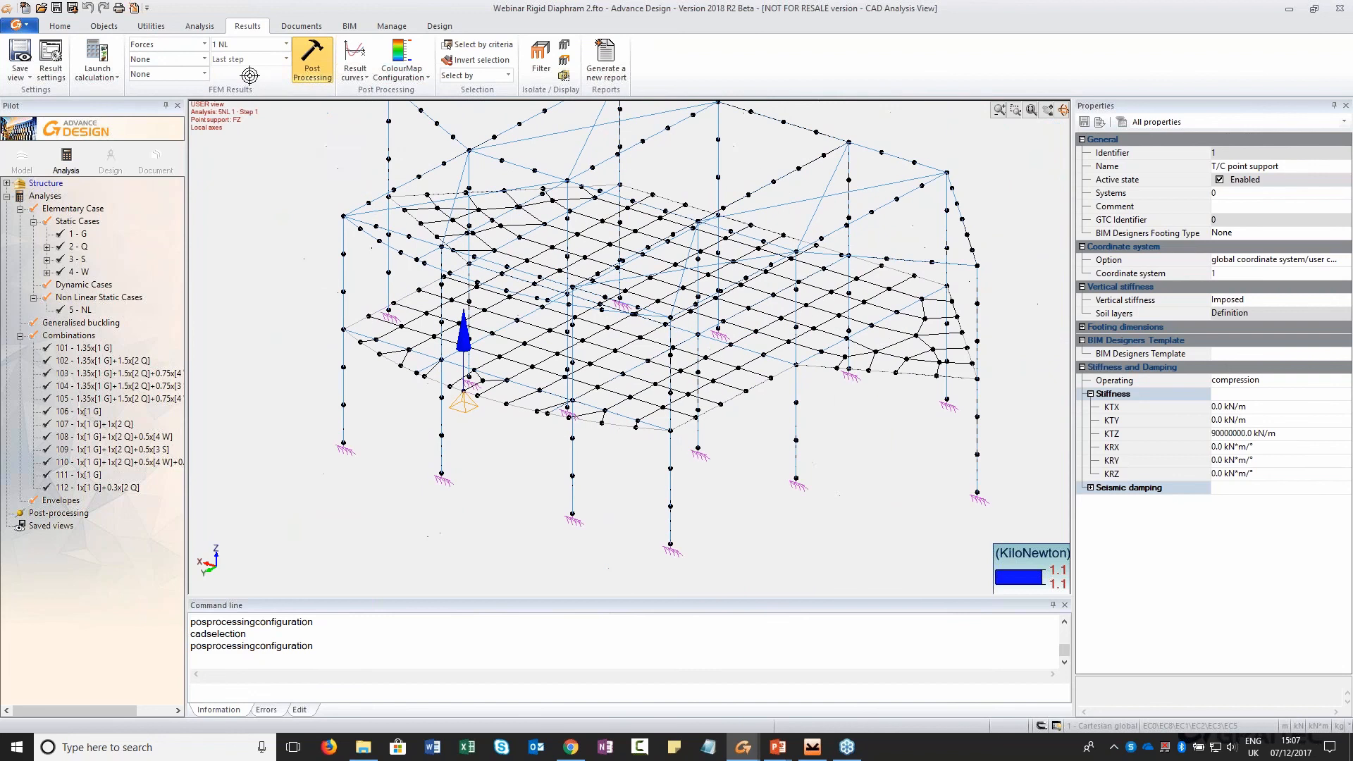
{"action": "left_click", "coordinate": [253, 44]}
{"action": "left_click", "coordinate": [240, 69]}
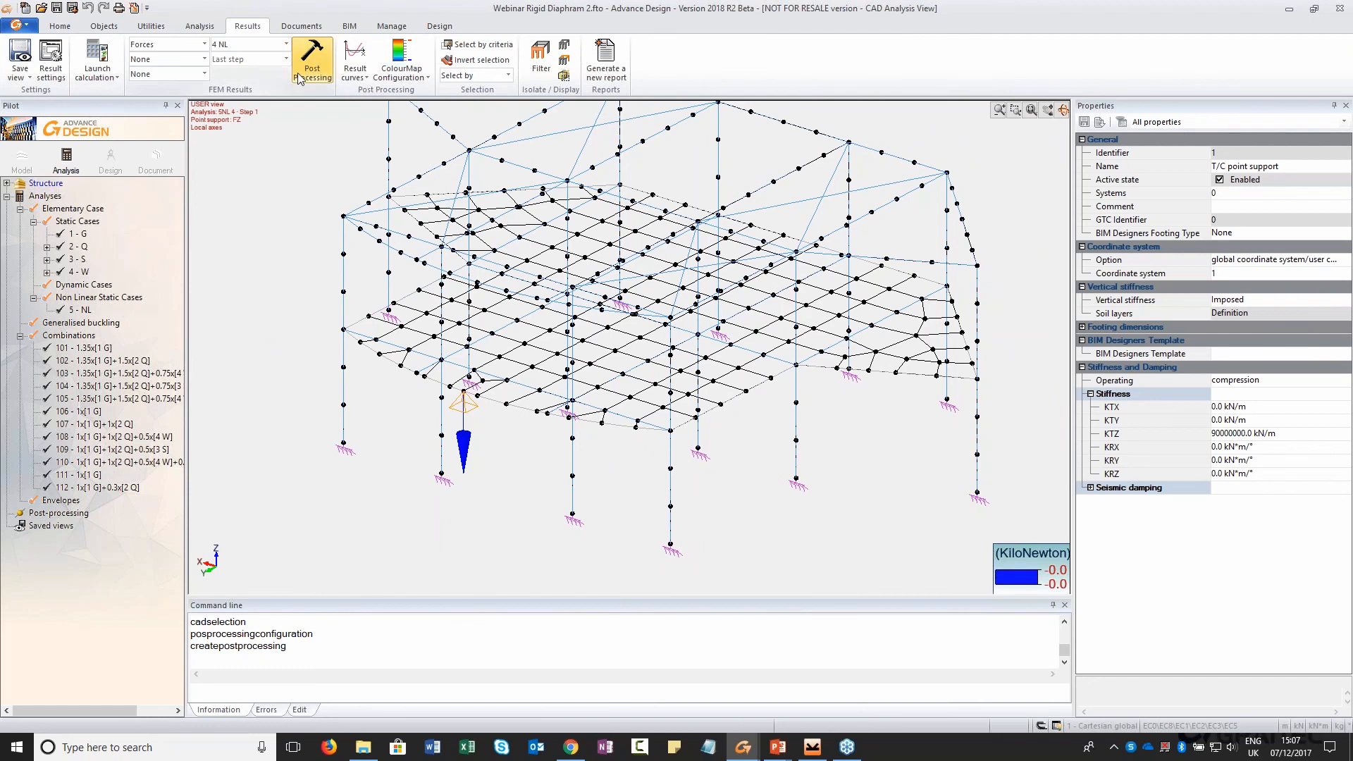
Display the D displacements for case 4 NL and inspect the deformed structure from the side
{"action": "left_click", "coordinate": [203, 43]}
{"action": "left_click", "coordinate": [159, 73]}
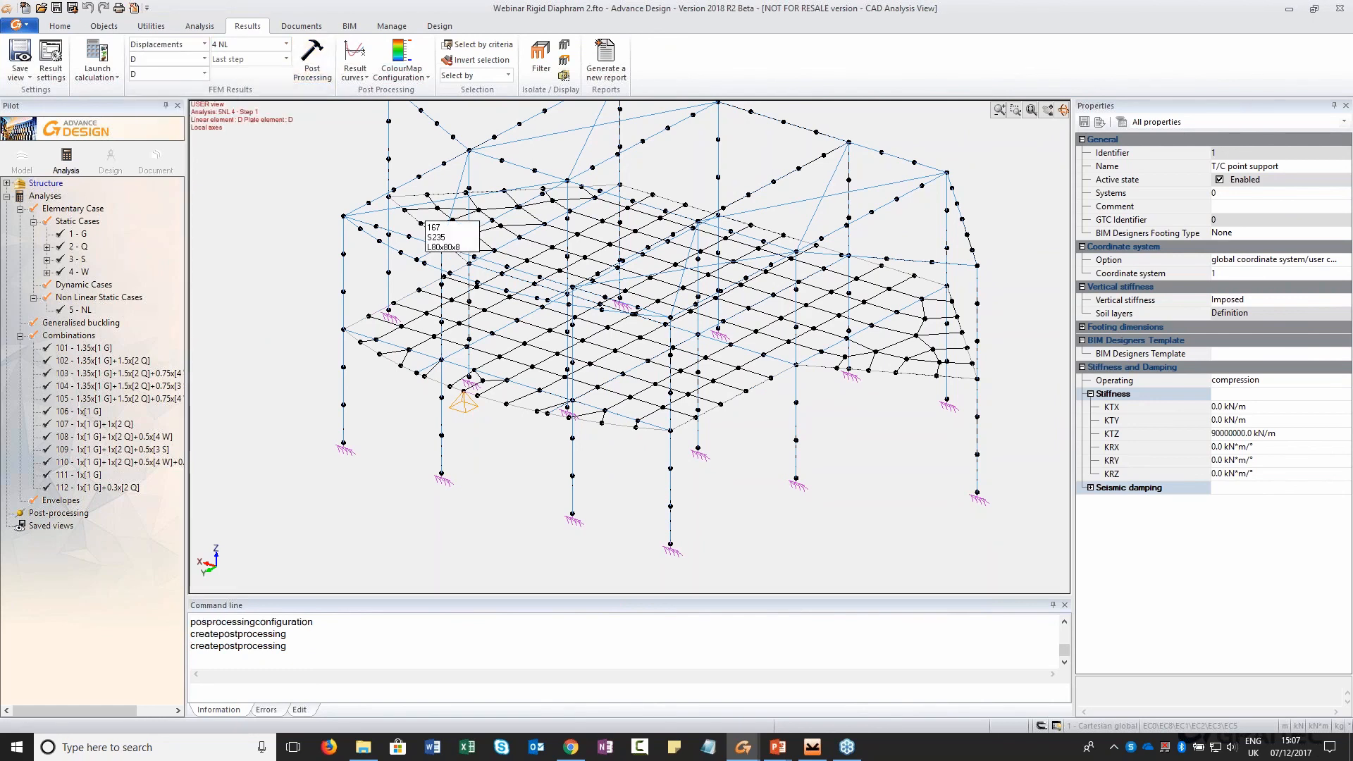
{"action": "left_click", "coordinate": [310, 76]}
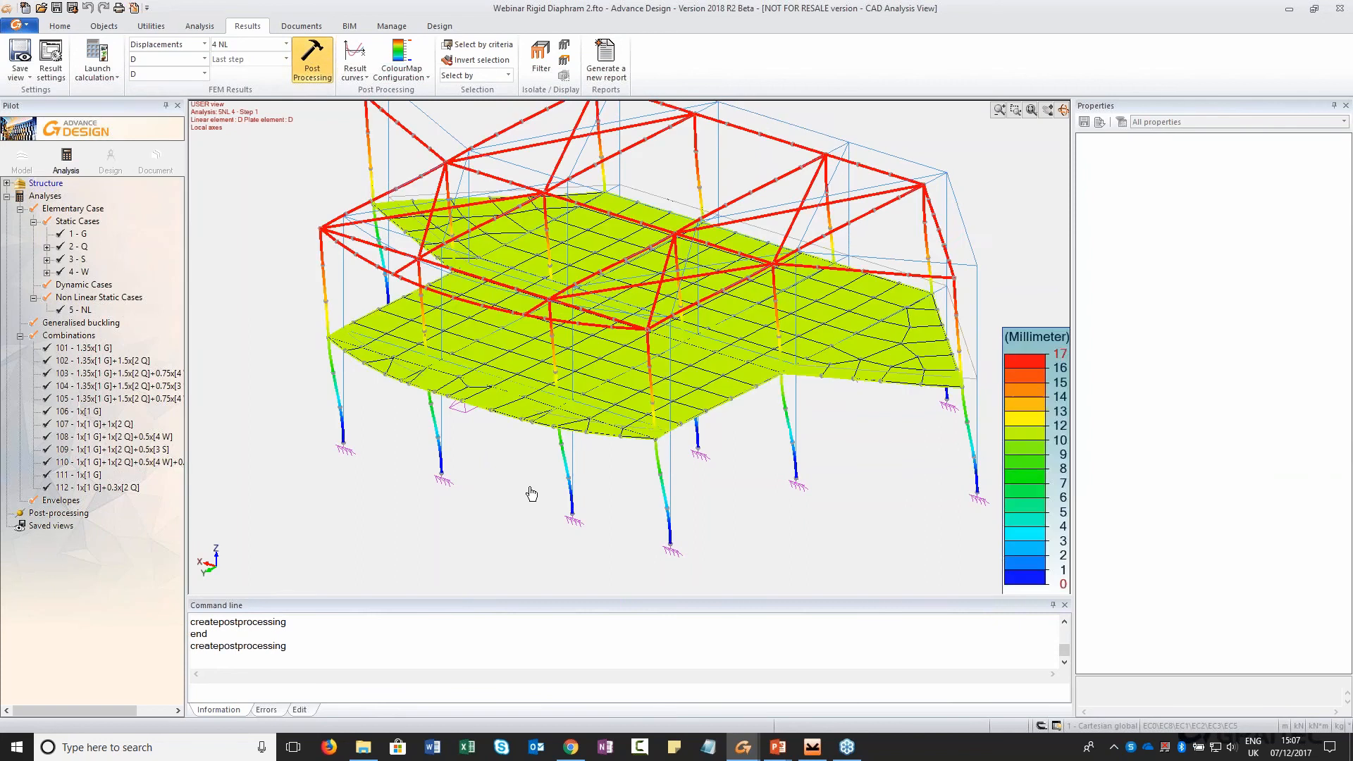
{"action": "middle_click_drag", "start_coordinate": [510, 488], "coordinate": [451, 472]}
{"action": "middle_click_drag", "start_coordinate": [447, 413], "coordinate": [370, 404]}
{"action": "left_click_drag", "start_coordinate": [339, 356], "coordinate": [407, 293]}
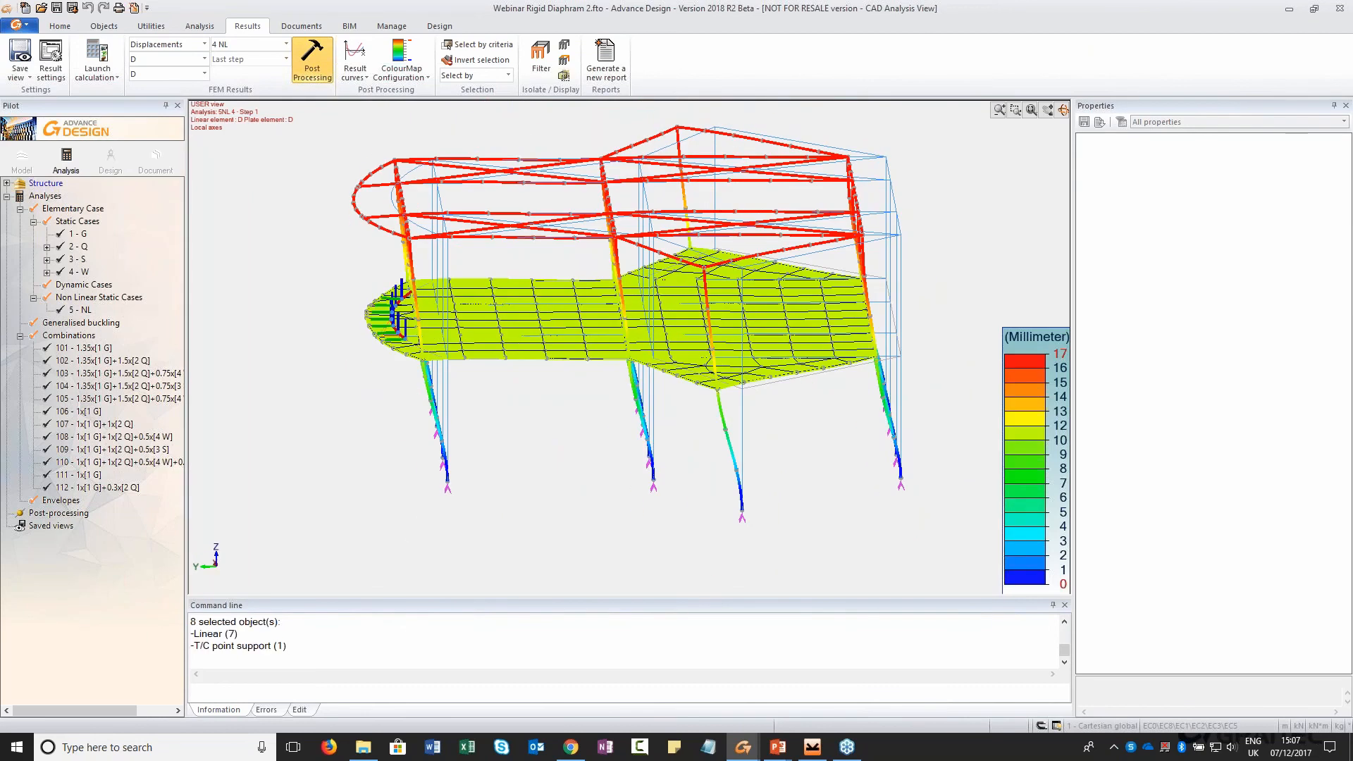
Display the D displacements for case 4 NL on the selected linear elements and T/C point support, and inspect the curved slab edge
{"action": "left_click", "coordinate": [312, 60]}
{"action": "middle_click_drag", "start_coordinate": [423, 338], "coordinate": [362, 346]}
{"action": "scroll", "coordinate": [361, 356], "scroll_direction": "up", "scroll_amount": 3}
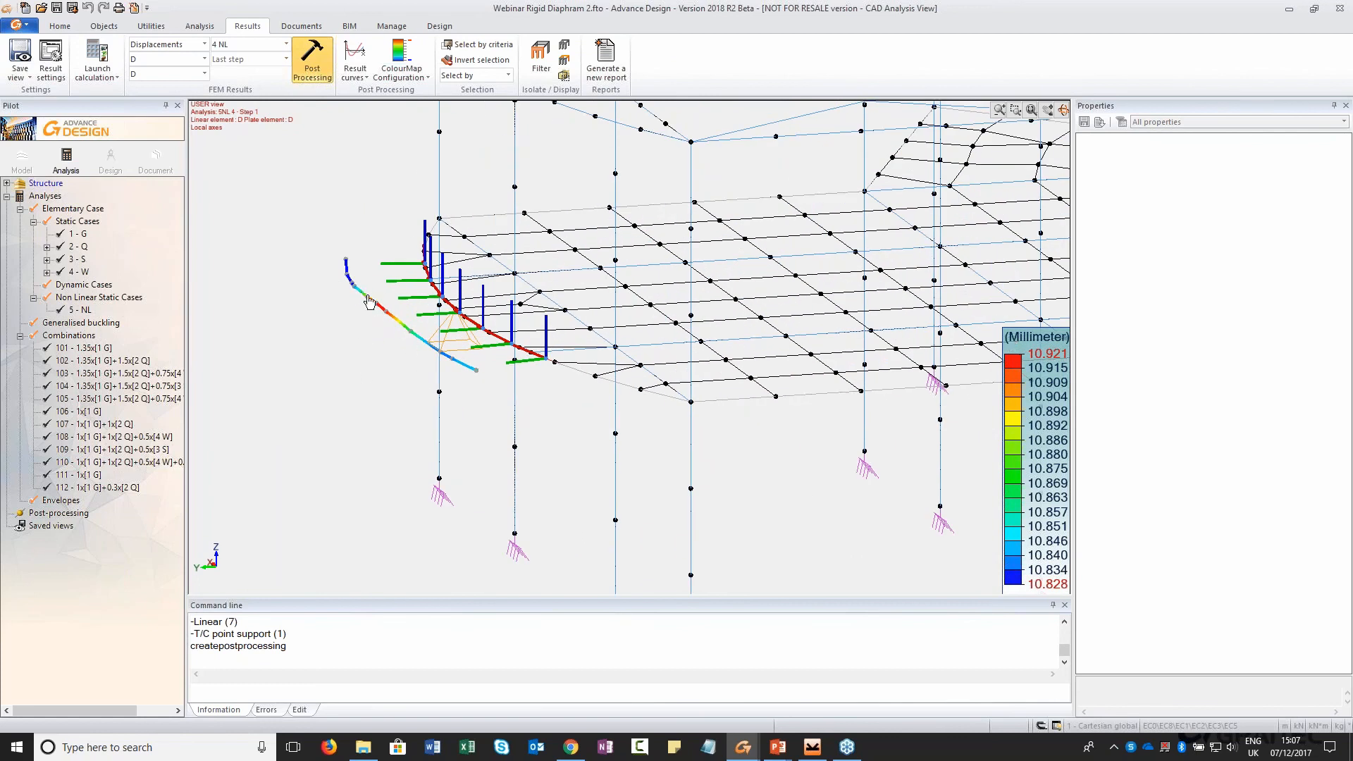
{"action": "middle_click_drag", "start_coordinate": [413, 340], "coordinate": [483, 323]}
{"action": "key", "text": "Escape"}
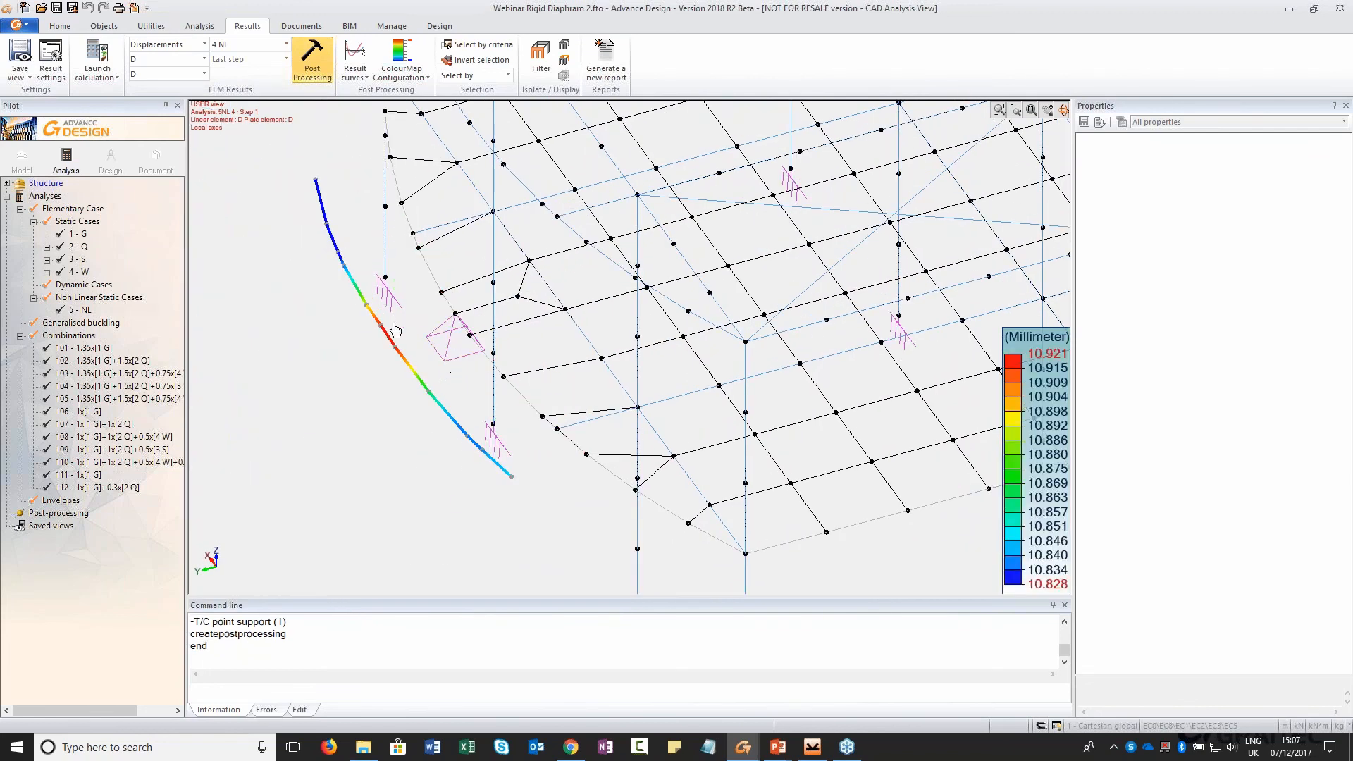
Switch the displayed D displacements to linear case 4 W for the whole structure and inspect its deformed shape
{"action": "left_click", "coordinate": [42, 81]}
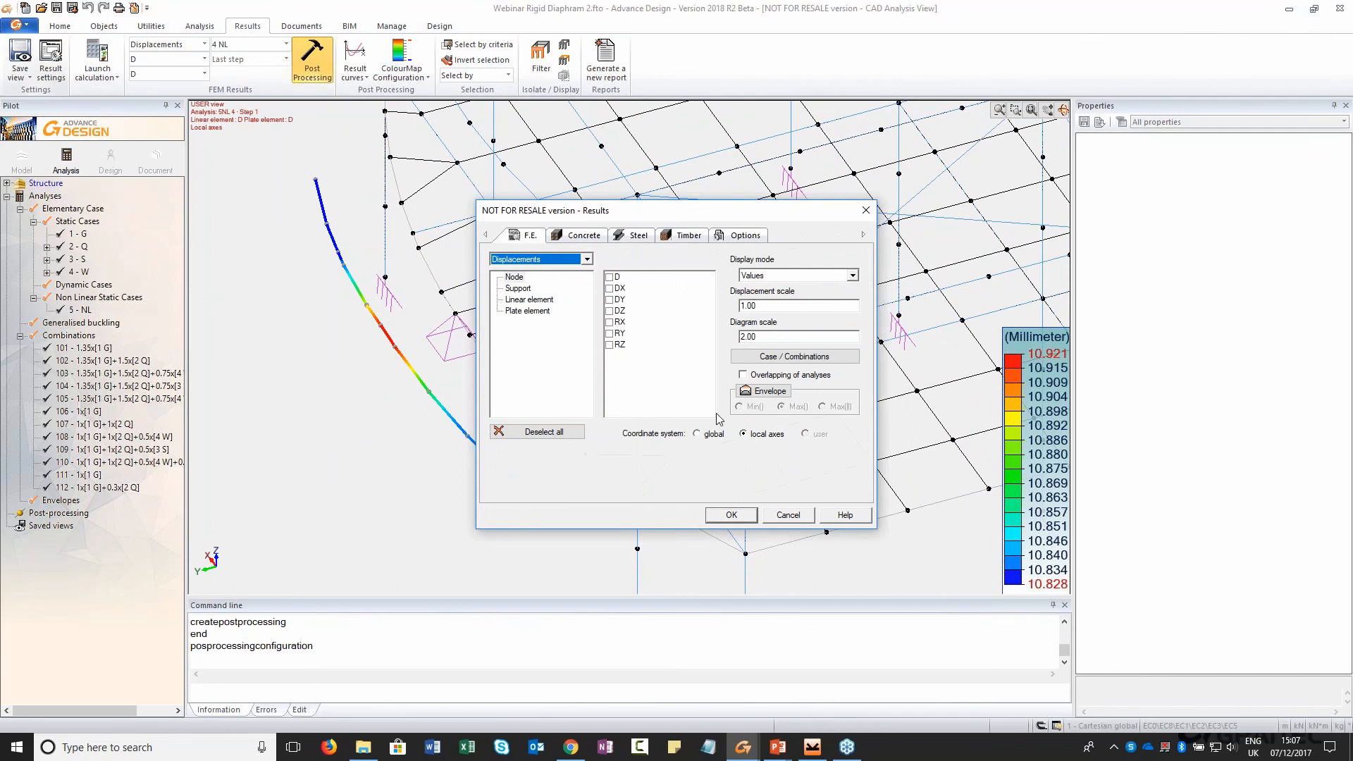
{"action": "left_click", "coordinate": [755, 357]}
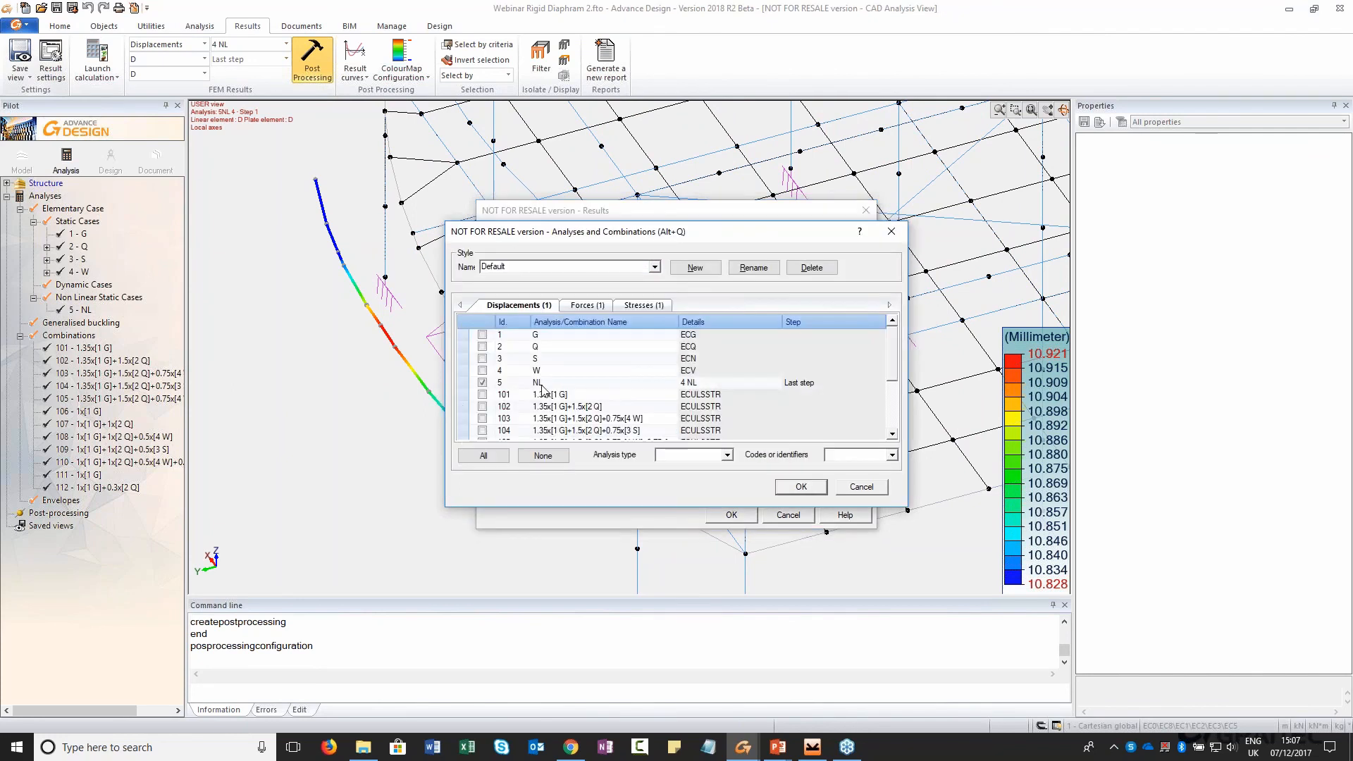
{"action": "left_click", "coordinate": [802, 487]}
{"action": "left_click", "coordinate": [731, 515]}
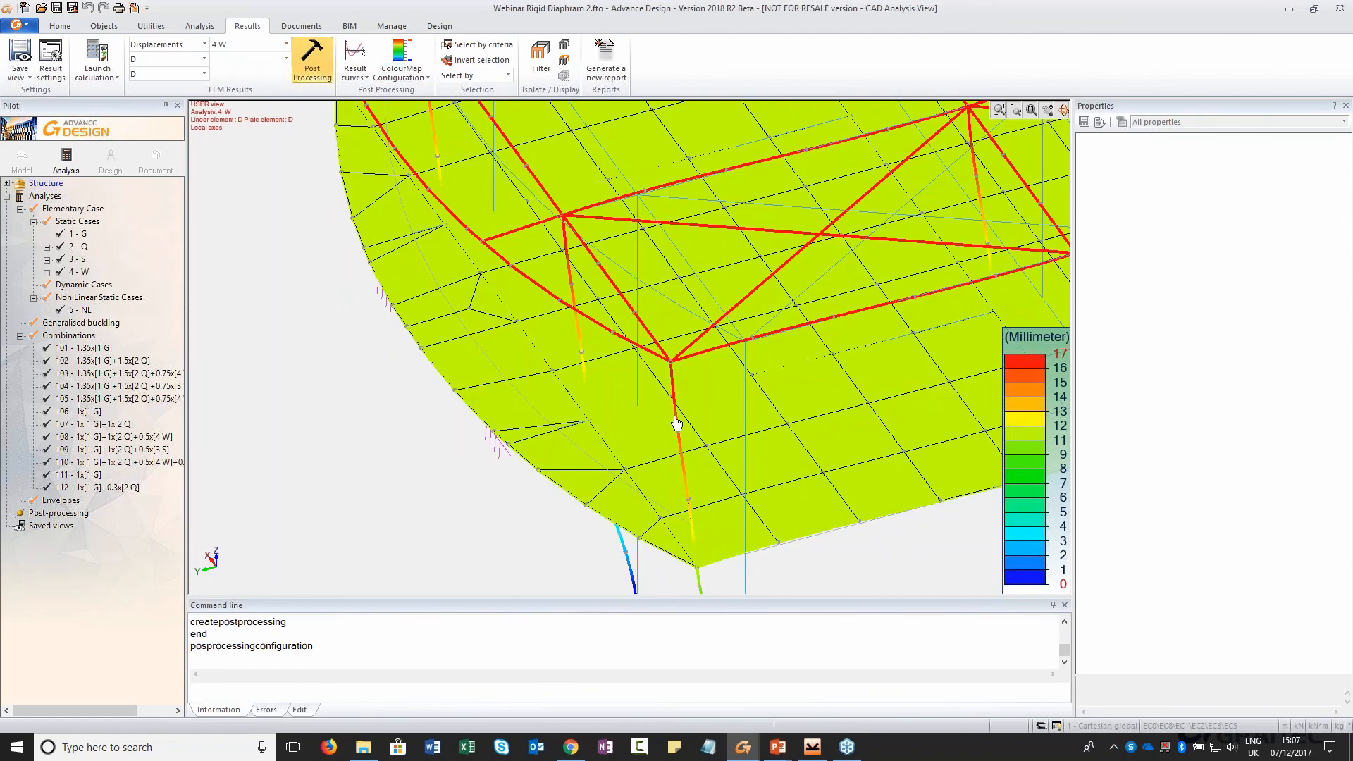
{"action": "scroll", "coordinate": [679, 411], "scroll_direction": "down", "scroll_amount": 3}
{"action": "middle_click_drag", "start_coordinate": [683, 399], "coordinate": [557, 441]}
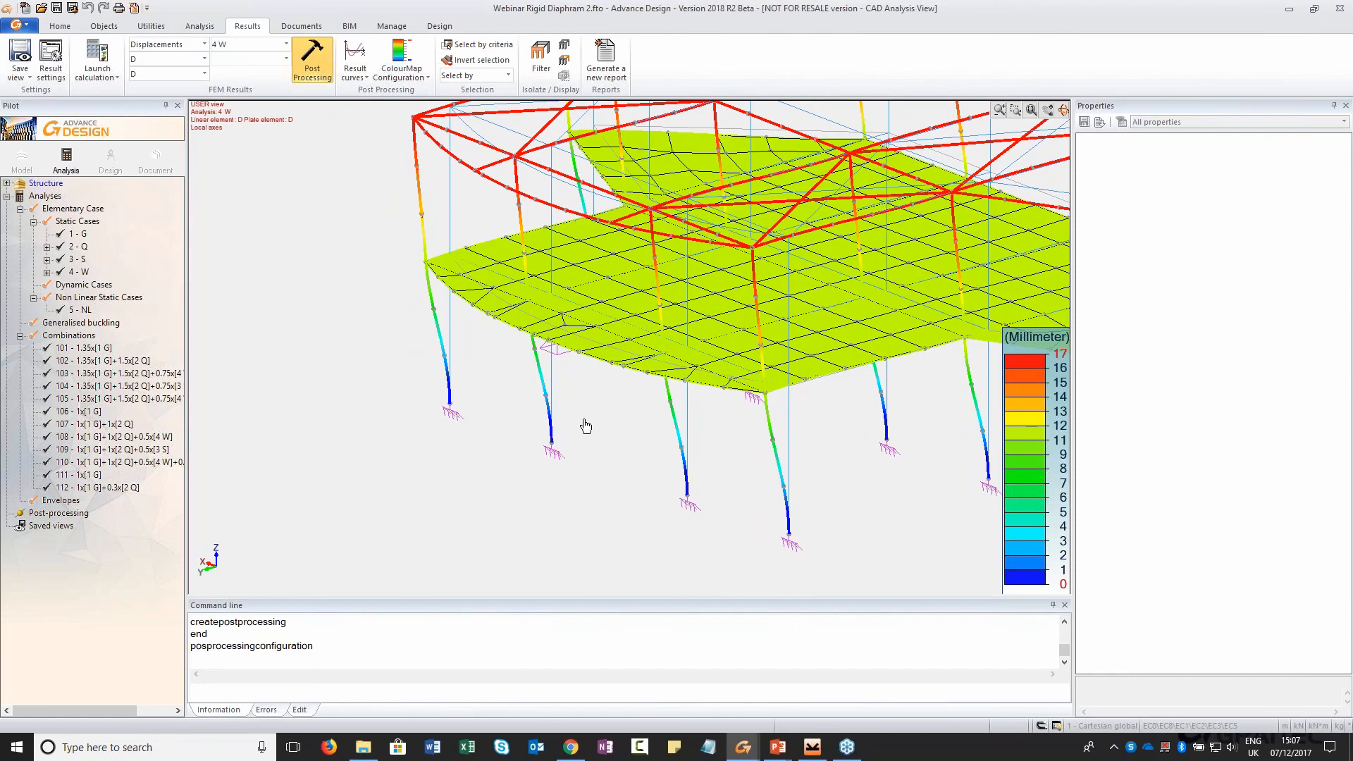
{"action": "middle_click_drag", "start_coordinate": [585, 425], "coordinate": [560, 427]}
Set the force results to point support FZ and display them for case 1 NL on the T/C point support only
{"action": "left_click", "coordinate": [52, 56]}
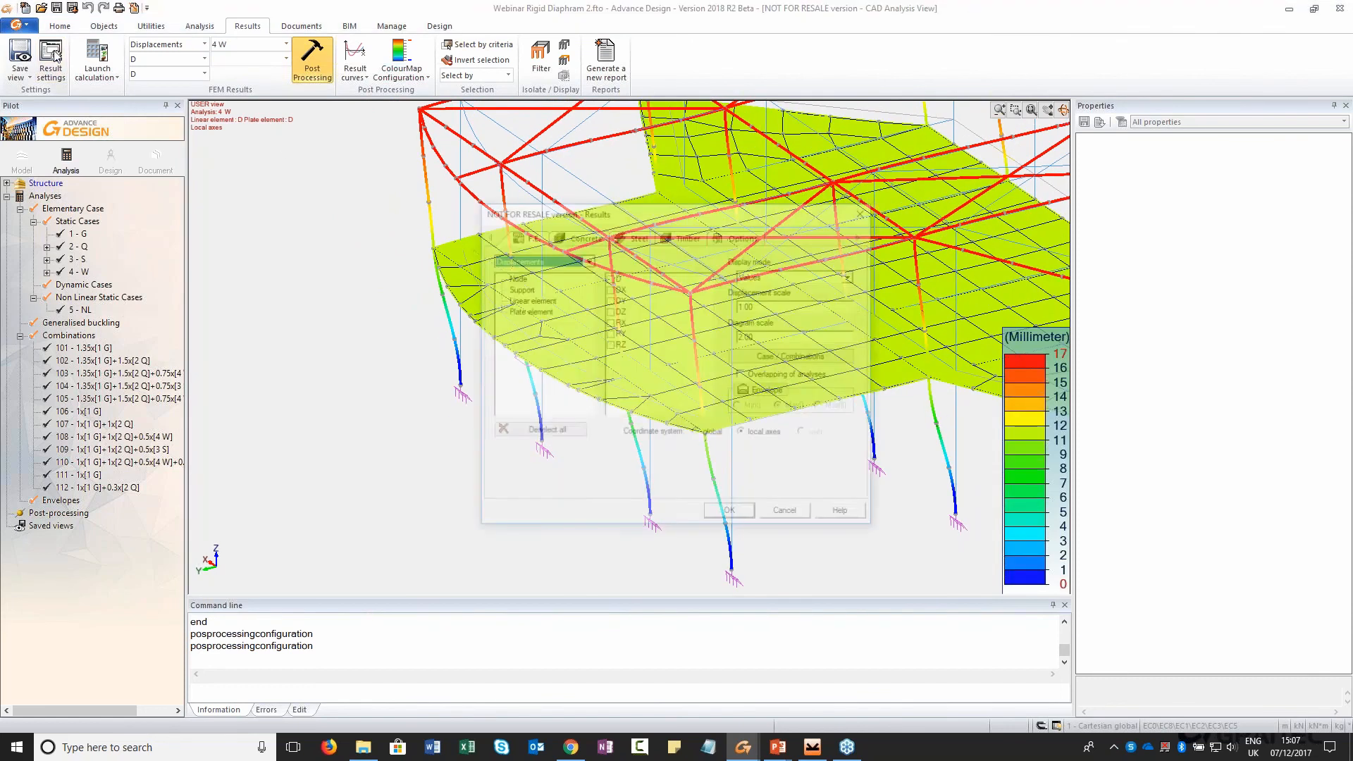
{"action": "left_click", "coordinate": [586, 260]}
{"action": "left_click", "coordinate": [536, 280]}
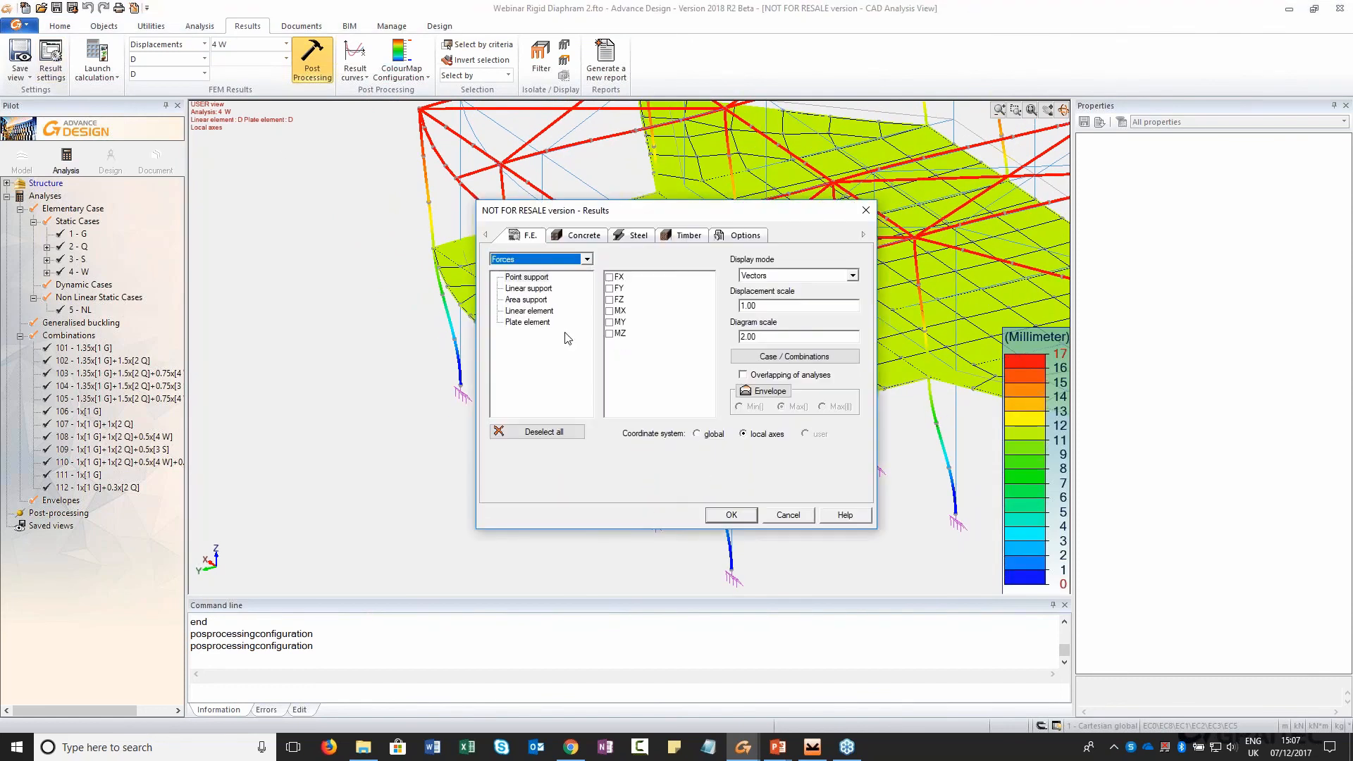
{"action": "left_click", "coordinate": [610, 300]}
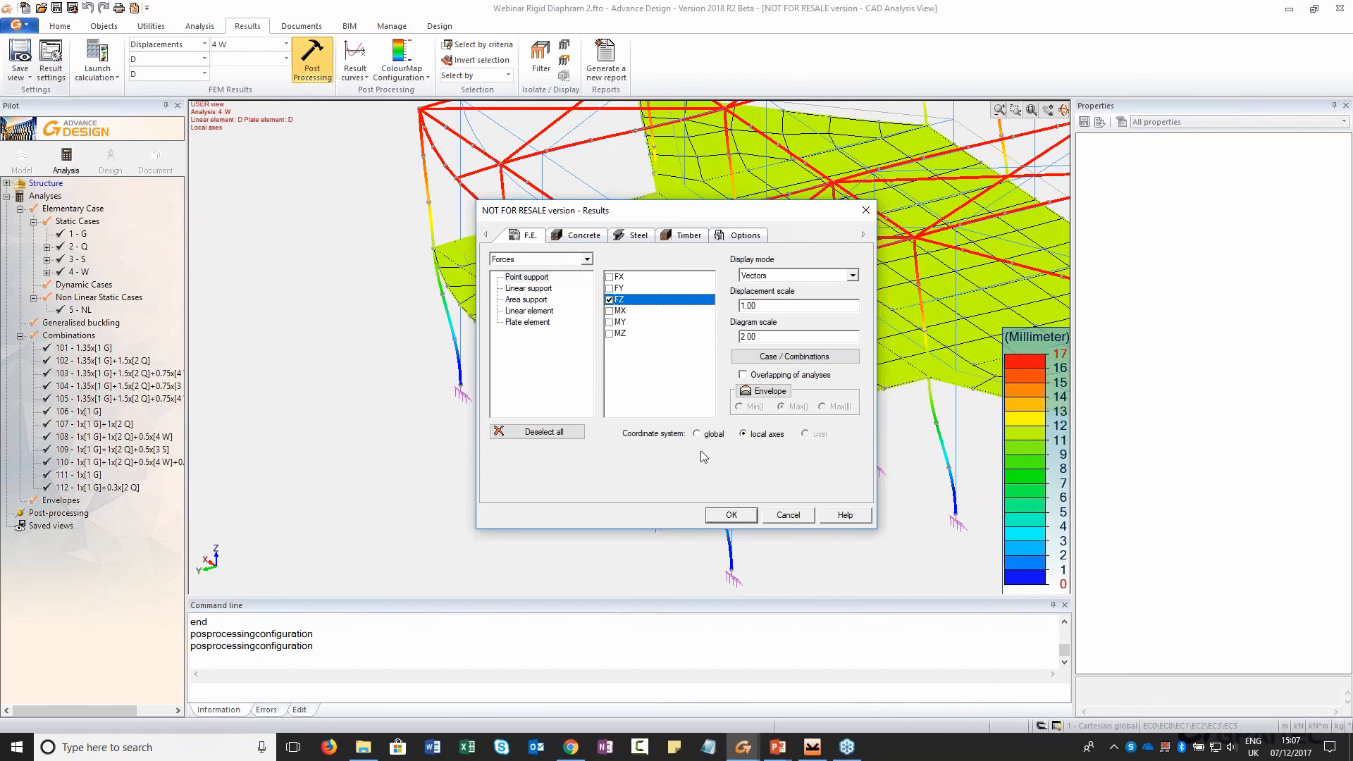
{"action": "left_click", "coordinate": [731, 514]}
{"action": "left_click", "coordinate": [532, 354]}
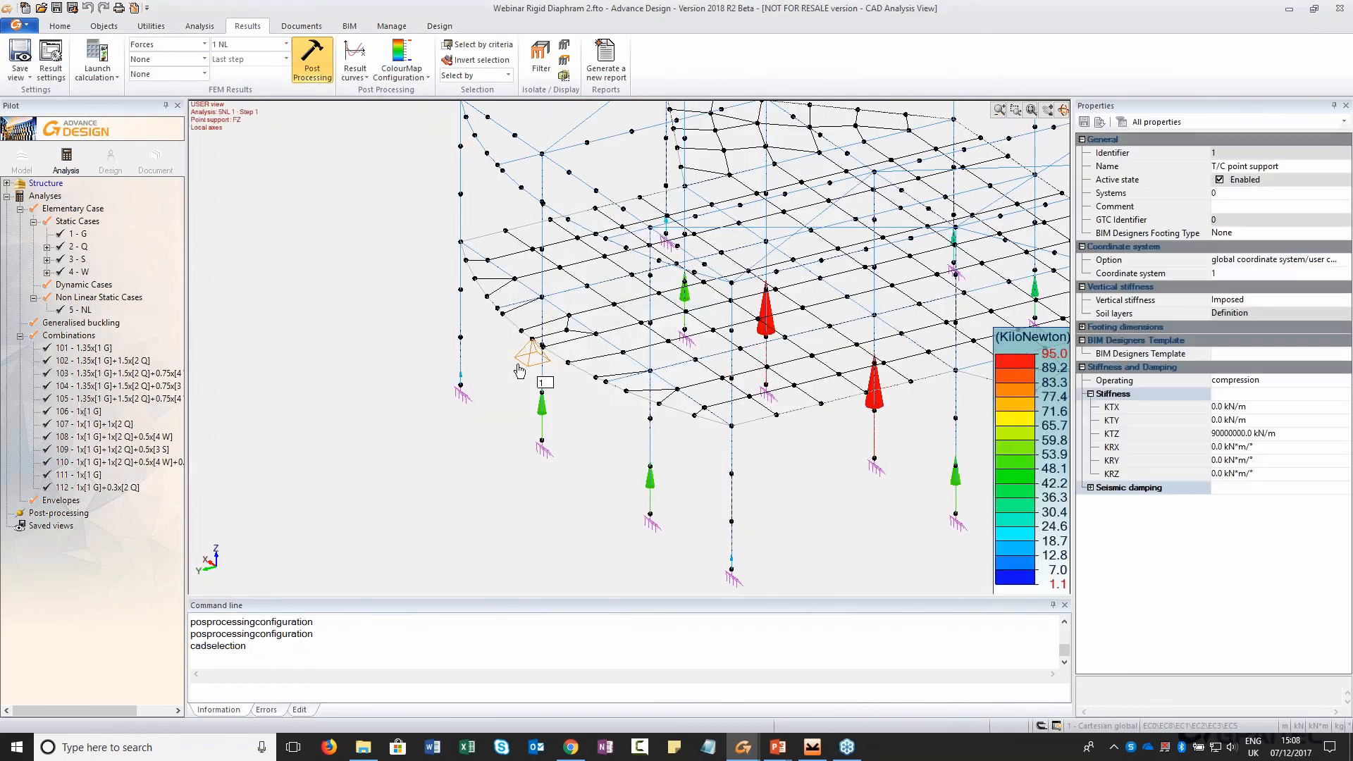
{"action": "left_click", "coordinate": [312, 62]}
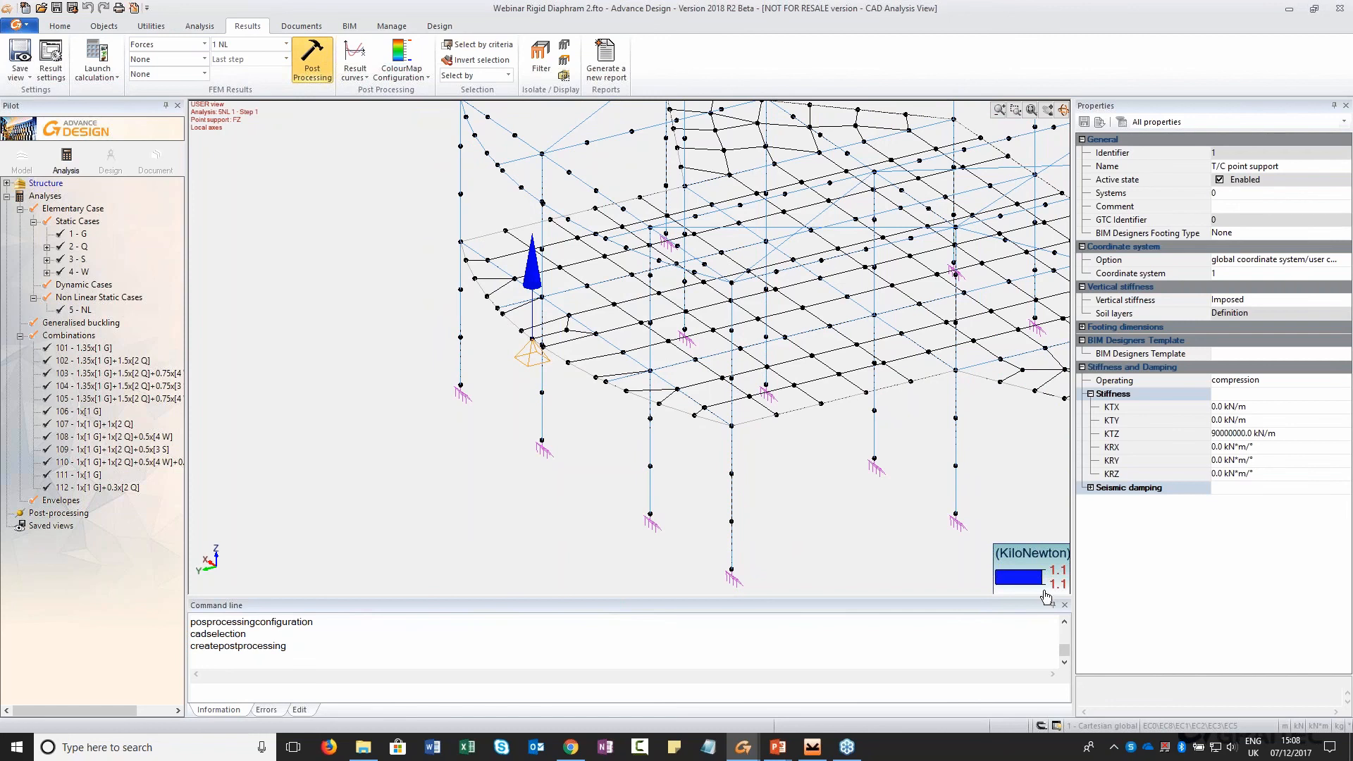
Switch the displayed point support force FZ from case 1 NL to linear case 4 W
{"action": "left_click", "coordinate": [51, 62]}
{"action": "left_click", "coordinate": [788, 358]}
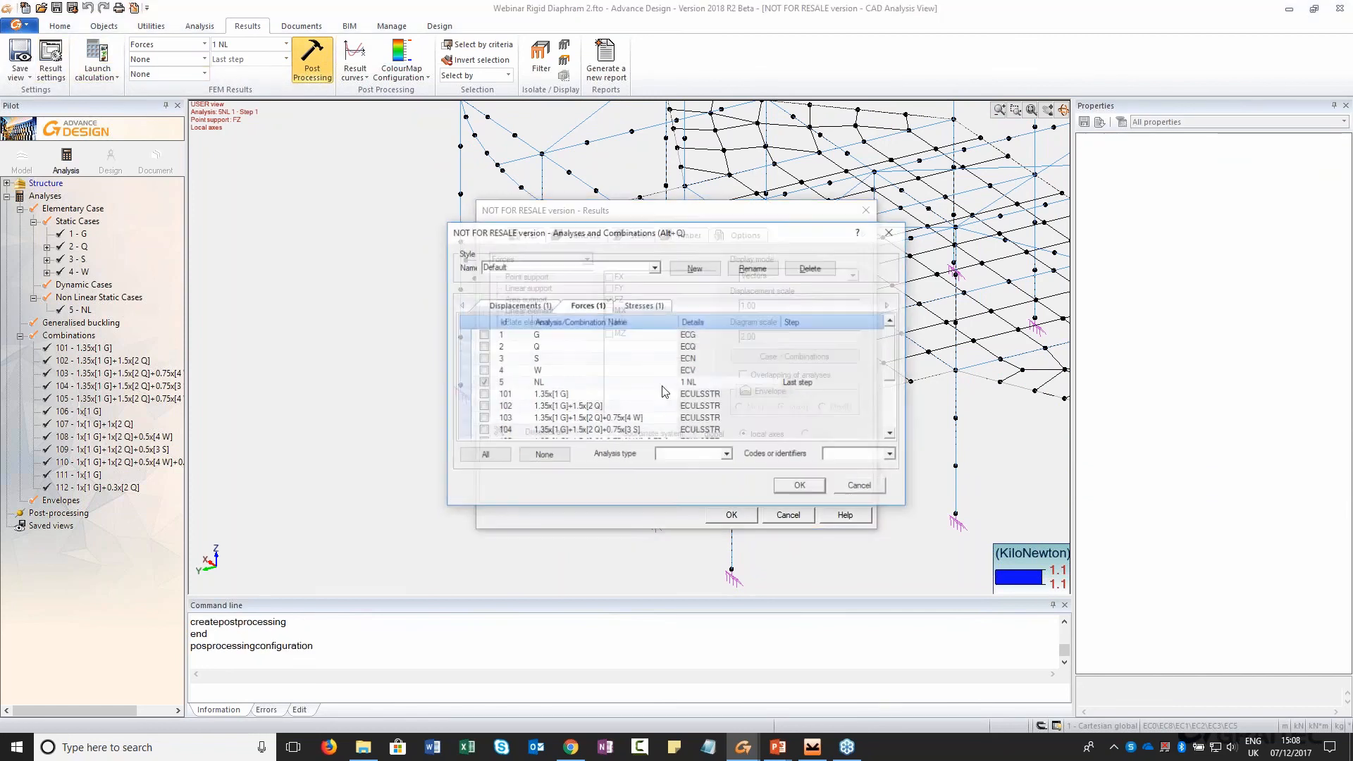
{"action": "left_click", "coordinate": [482, 370]}
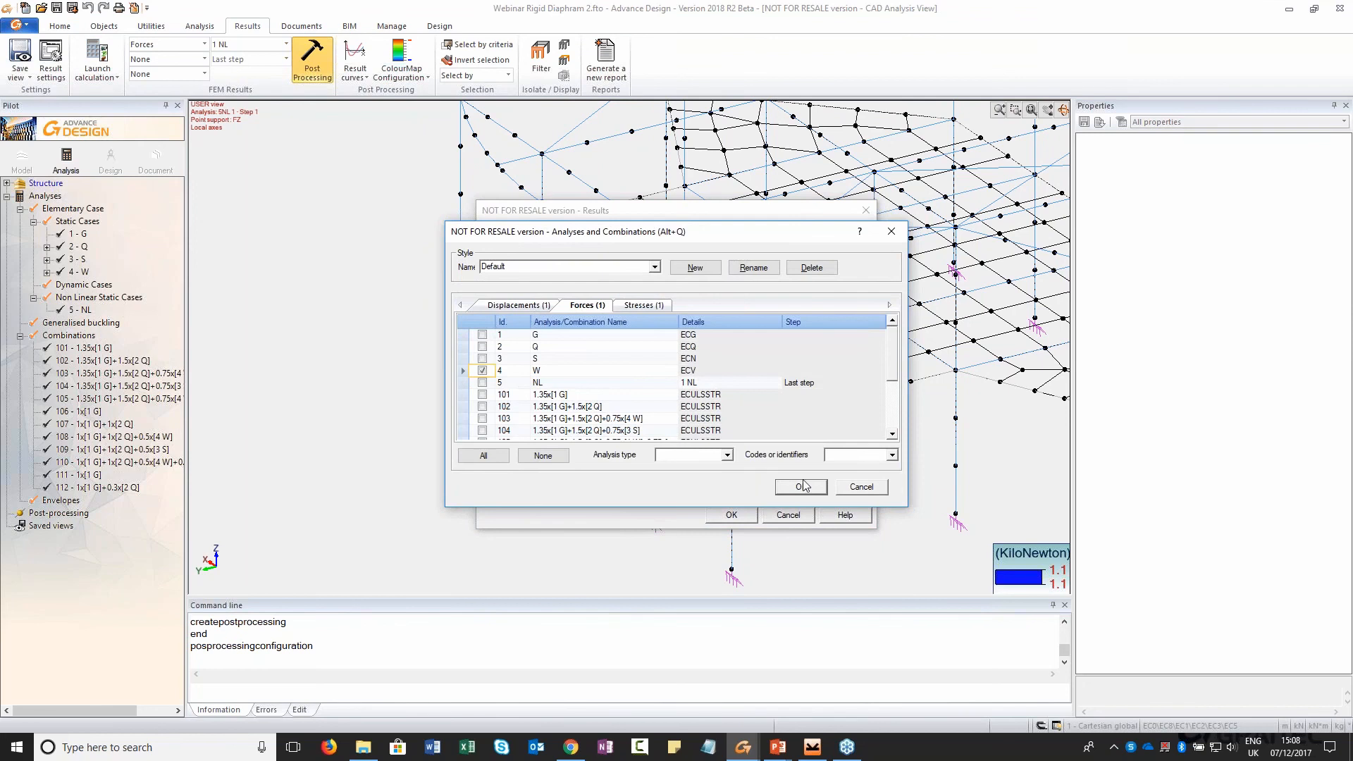
{"action": "left_click", "coordinate": [801, 486]}
{"action": "left_click", "coordinate": [732, 515]}
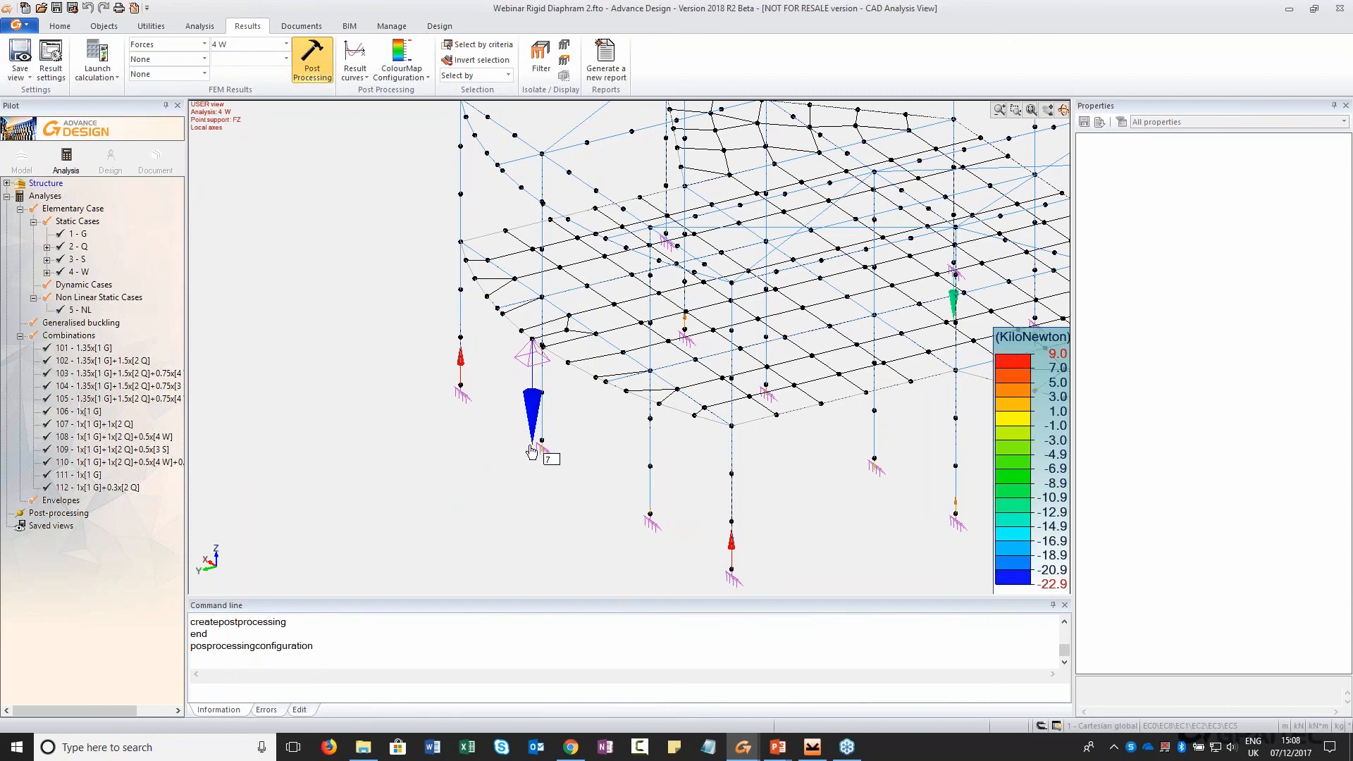
Check the descriptive model from another angle, and reopen the current analysis model without recalculating
{"action": "left_click", "coordinate": [25, 162]}
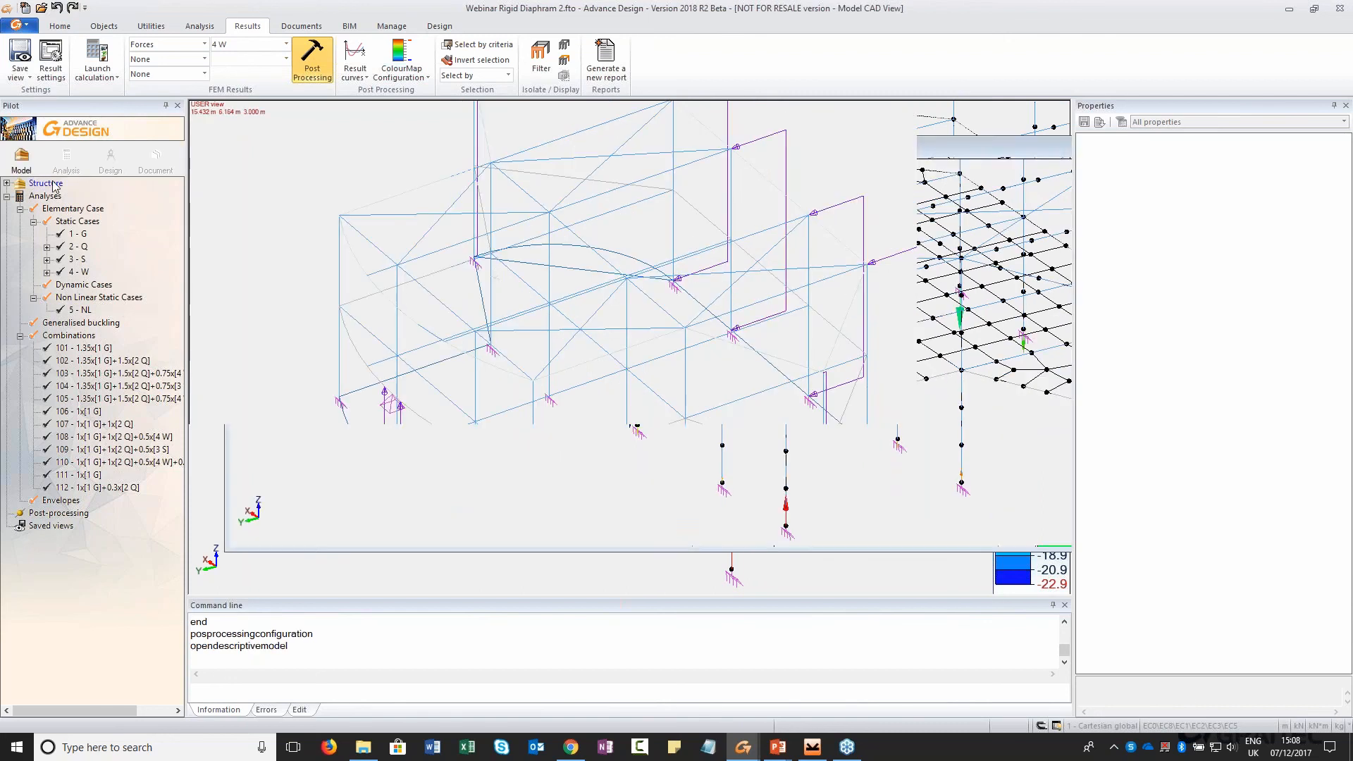
{"action": "left_click_drag", "start_coordinate": [684, 362], "coordinate": [387, 381]}
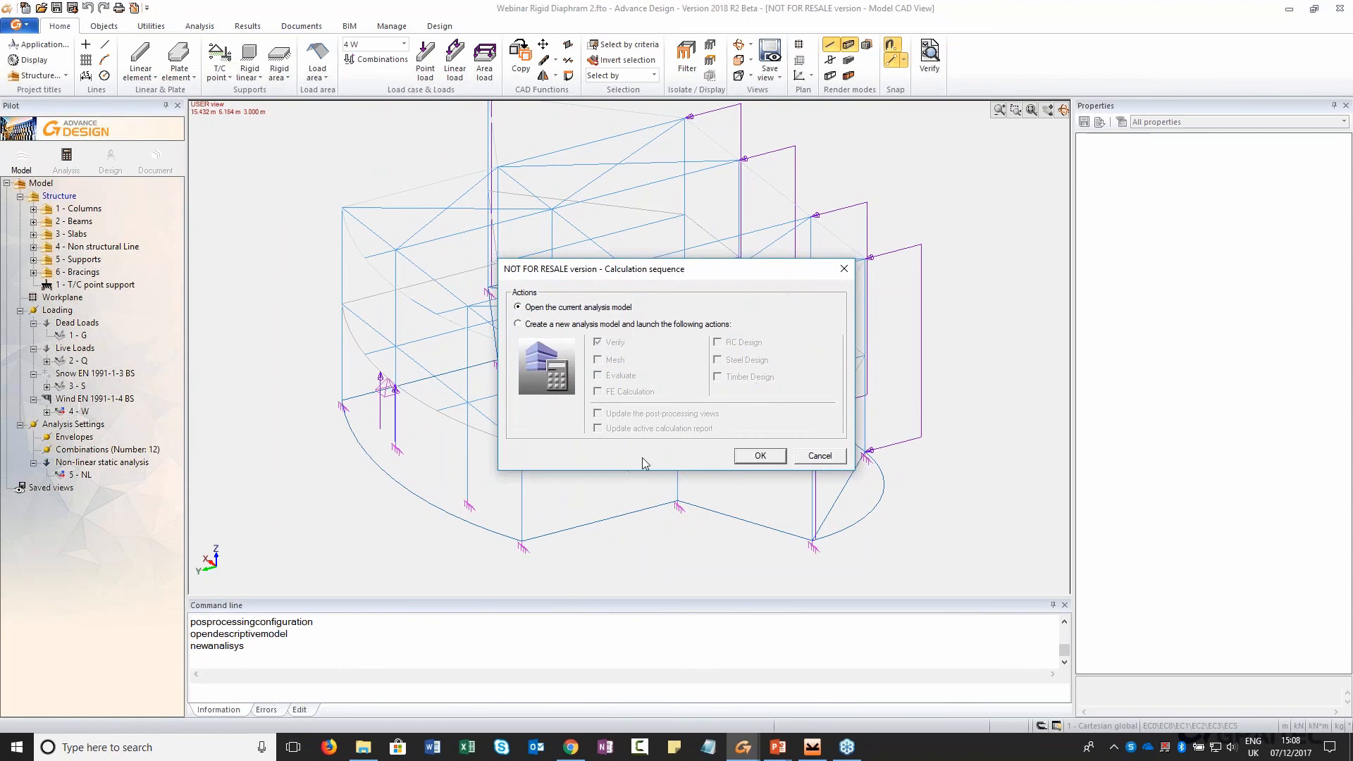
{"action": "left_click", "coordinate": [760, 455]}
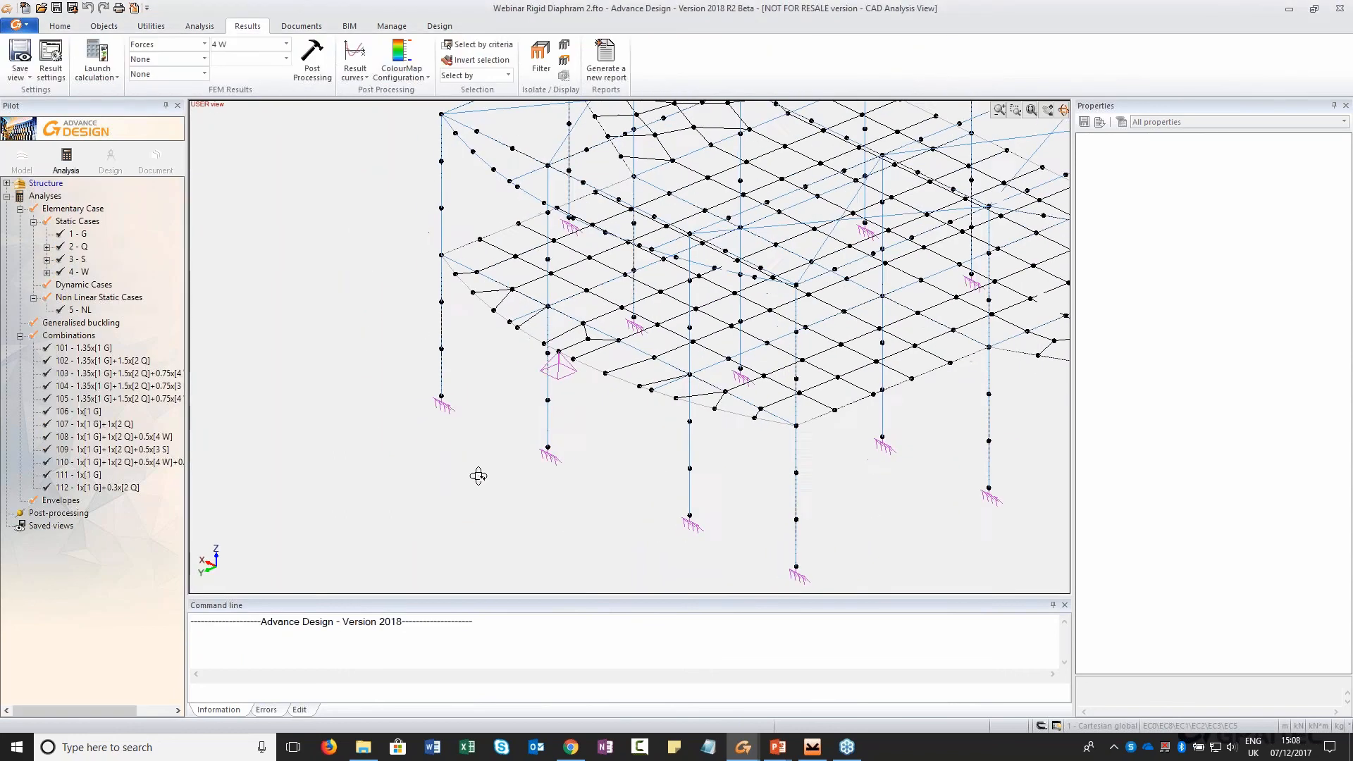
Select all members of the Bracings system and display their axial force Fx for case 4 W
{"action": "double_click", "coordinate": [20, 186]}
{"action": "double_click", "coordinate": [70, 259]}
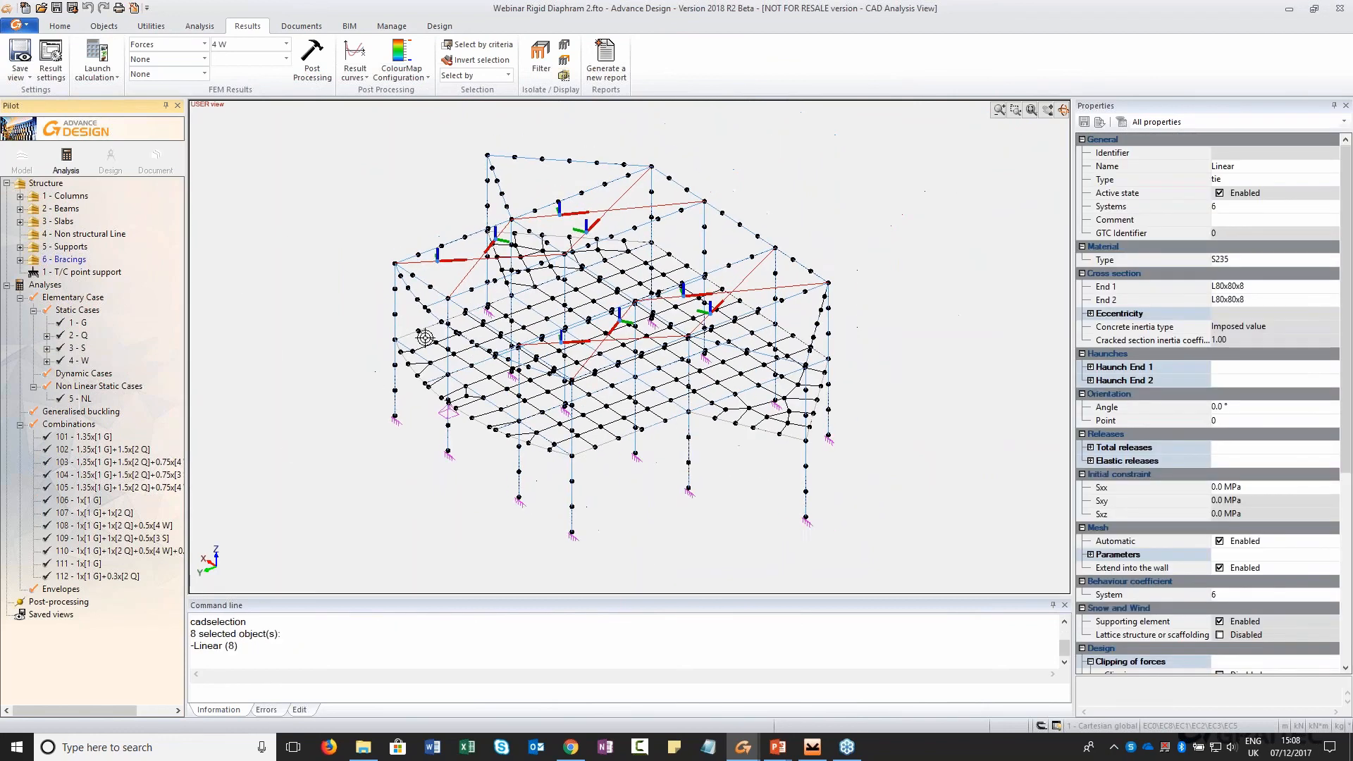
{"action": "left_click", "coordinate": [171, 46]}
{"action": "left_click", "coordinate": [147, 76]}
{"action": "left_click", "coordinate": [204, 58]}
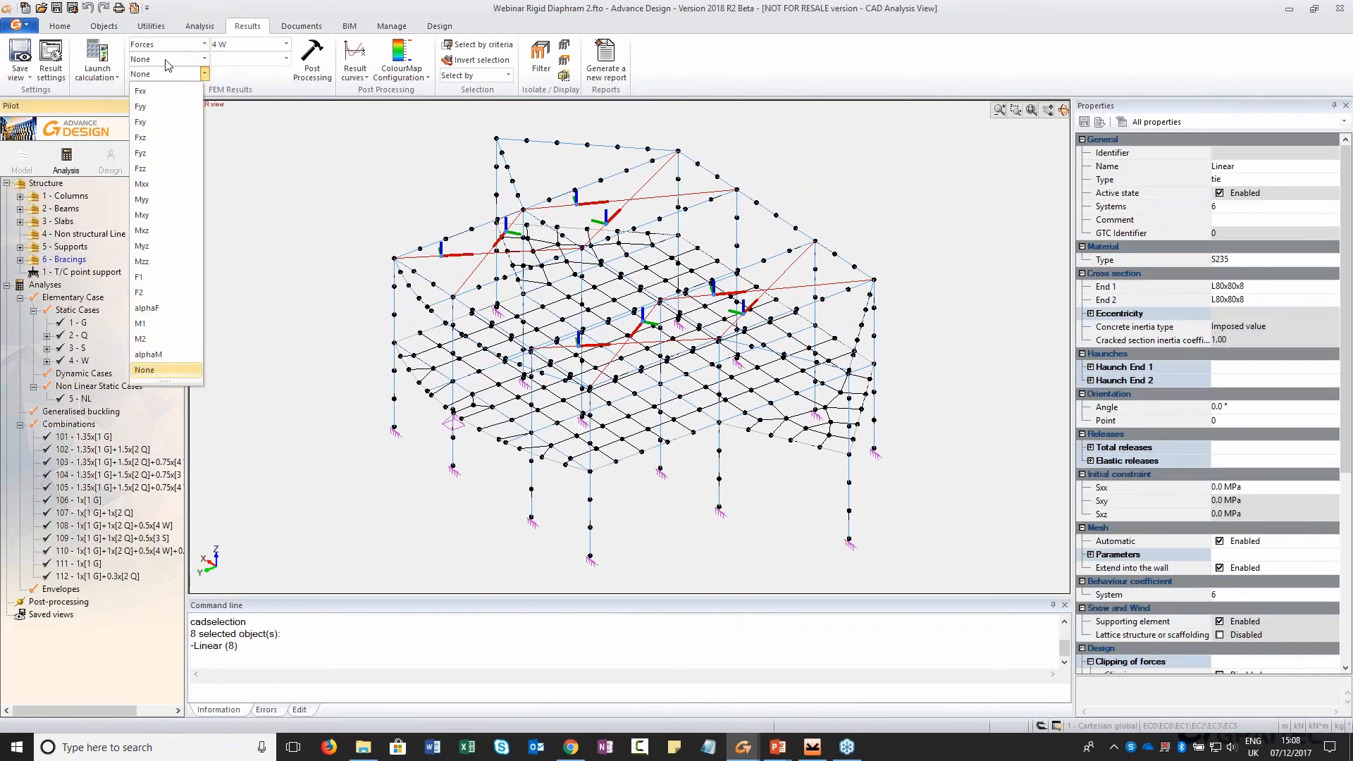
{"action": "left_click", "coordinate": [163, 76]}
{"action": "left_click", "coordinate": [312, 64]}
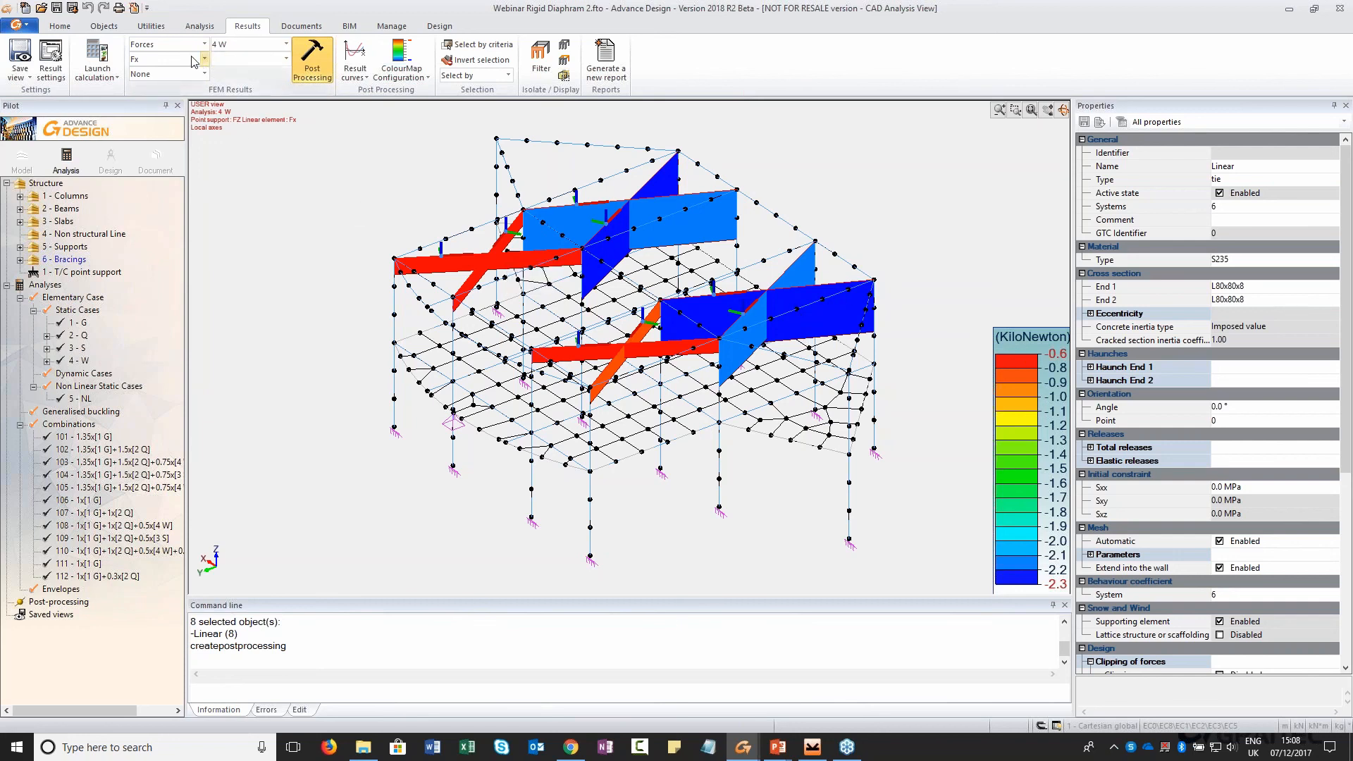
Switch the displayed bracing force Fx from case 4 W to case 1 NL
{"action": "left_click", "coordinate": [286, 43]}
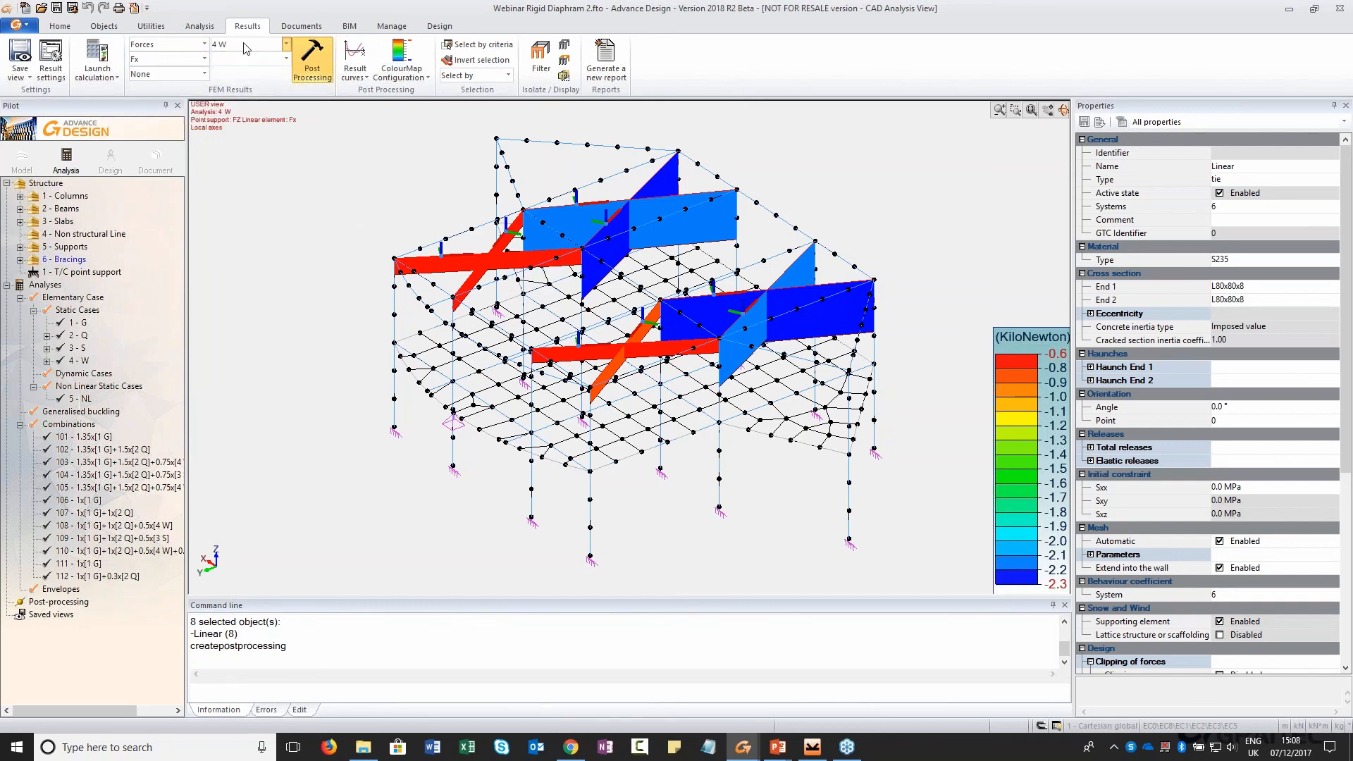
{"action": "left_click", "coordinate": [51, 56]}
{"action": "left_click", "coordinate": [794, 353]}
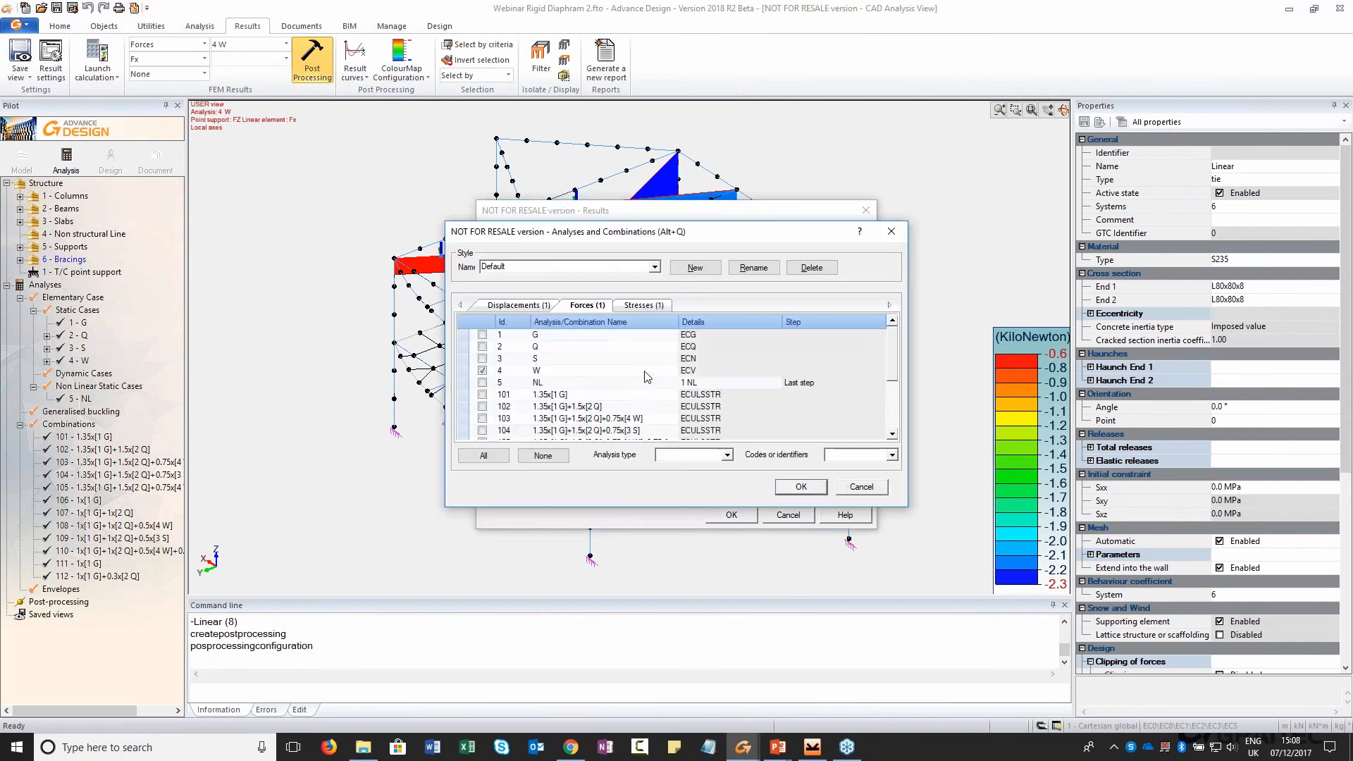
{"action": "left_click", "coordinate": [482, 382]}
{"action": "left_click", "coordinate": [801, 486]}
{"action": "left_click", "coordinate": [732, 514]}
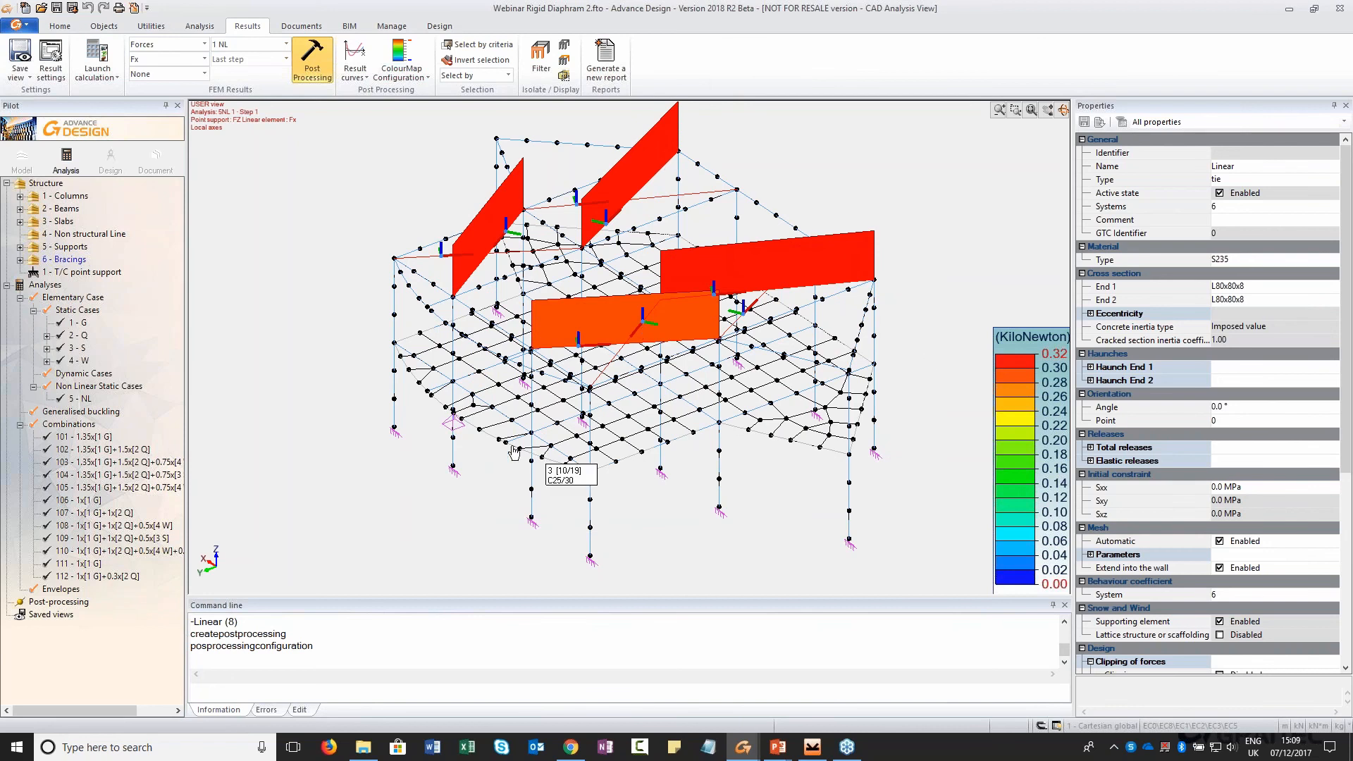
{"action": "mouse_move", "coordinate": [513, 448]}
{"action": "middle_mouse_down"}
{"action": "mouse_move", "coordinate": [568, 444]}
{"action": "mouse_move", "coordinate": [499, 448]}
{"action": "middle_mouse_up"}
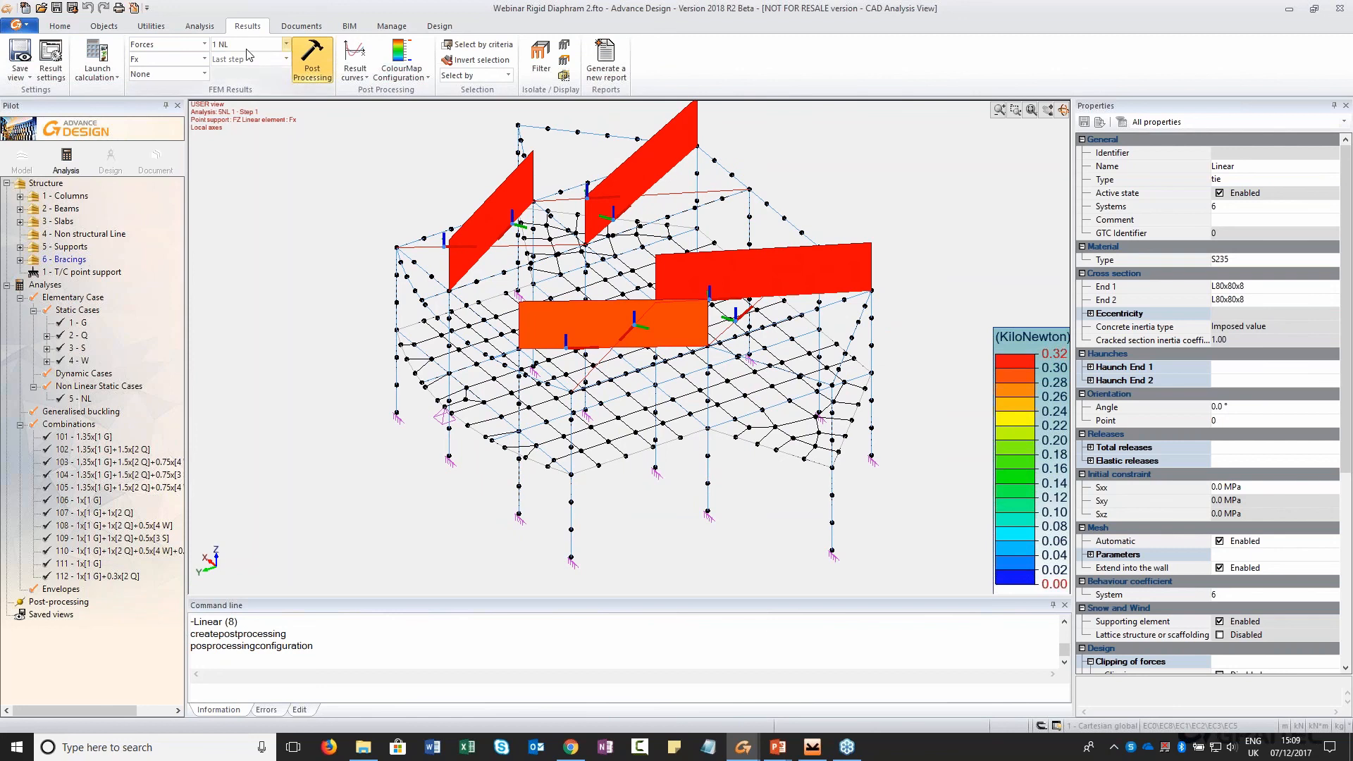
Display the bracing force Fx for case 4 NL, inspect the roof bracings from another angle and clear the selection
{"action": "left_click", "coordinate": [286, 43]}
{"action": "left_click", "coordinate": [233, 83]}
{"action": "left_click", "coordinate": [322, 73]}
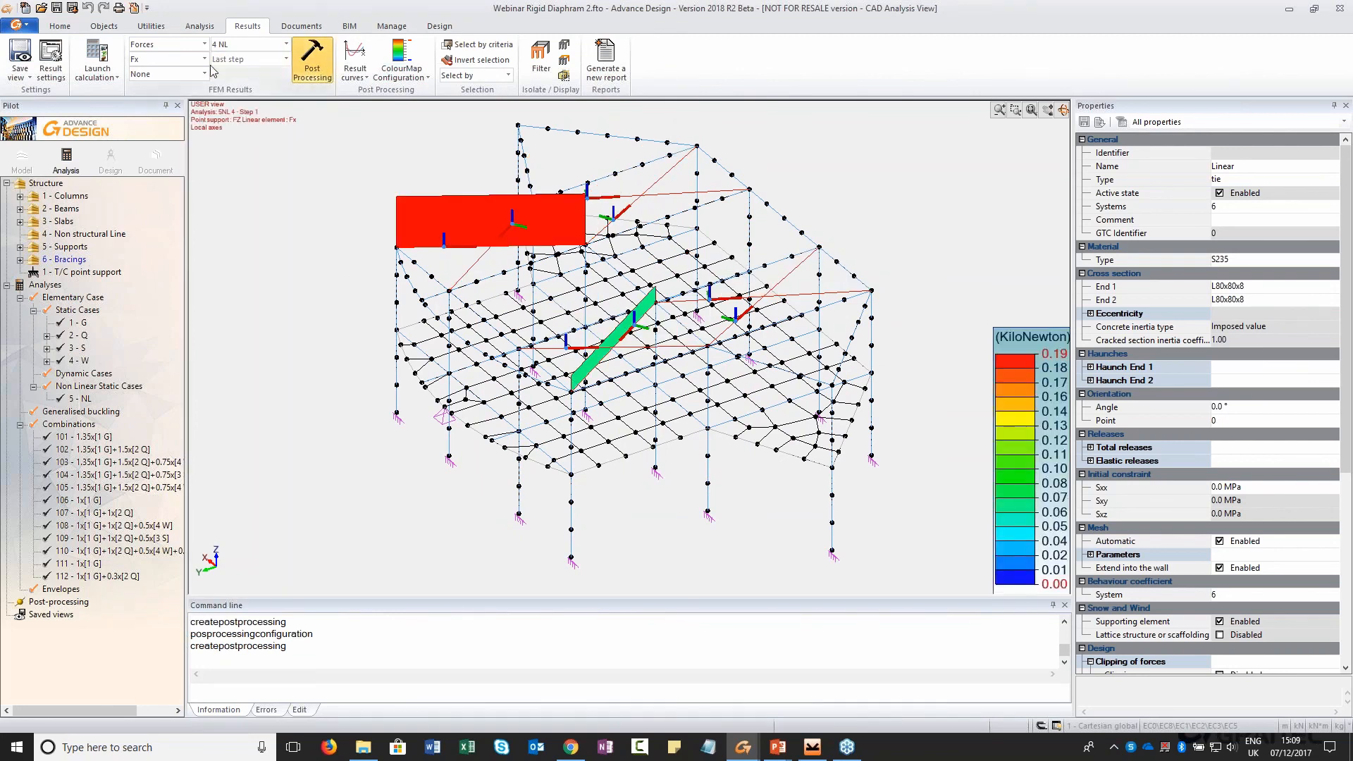
{"action": "middle_click_drag", "start_coordinate": [423, 212], "coordinate": [326, 247]}
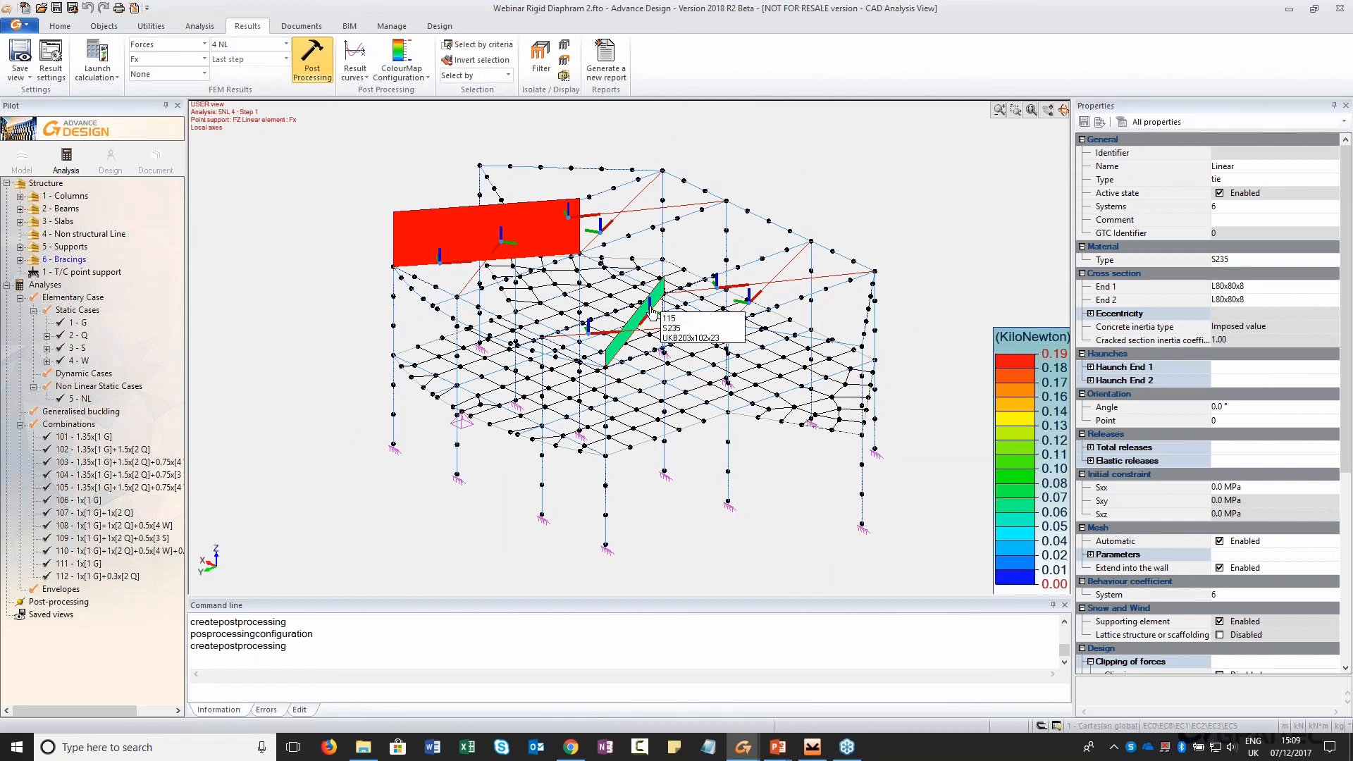
{"action": "key", "text": "Escape"}
Display the axial force Fx for case 1 NL on all linear elements and inspect the structure
{"action": "left_click", "coordinate": [285, 44]}
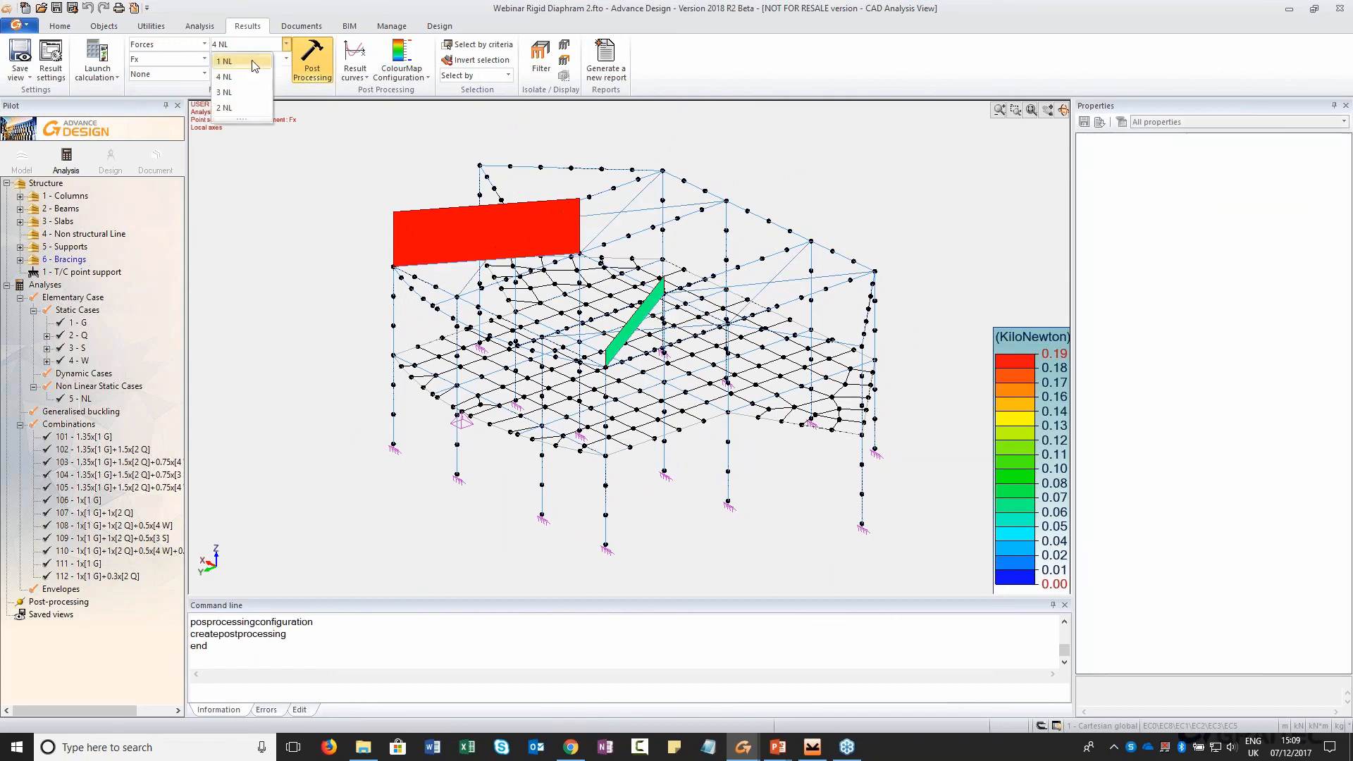
{"action": "left_click", "coordinate": [232, 57]}
{"action": "middle_click_drag", "start_coordinate": [341, 244], "coordinate": [240, 213], "text": "shift"}
{"action": "middle_click_drag", "start_coordinate": [367, 264], "coordinate": [423, 283], "text": "shift"}
{"action": "middle_click_drag", "start_coordinate": [491, 315], "coordinate": [360, 337], "text": "shift"}
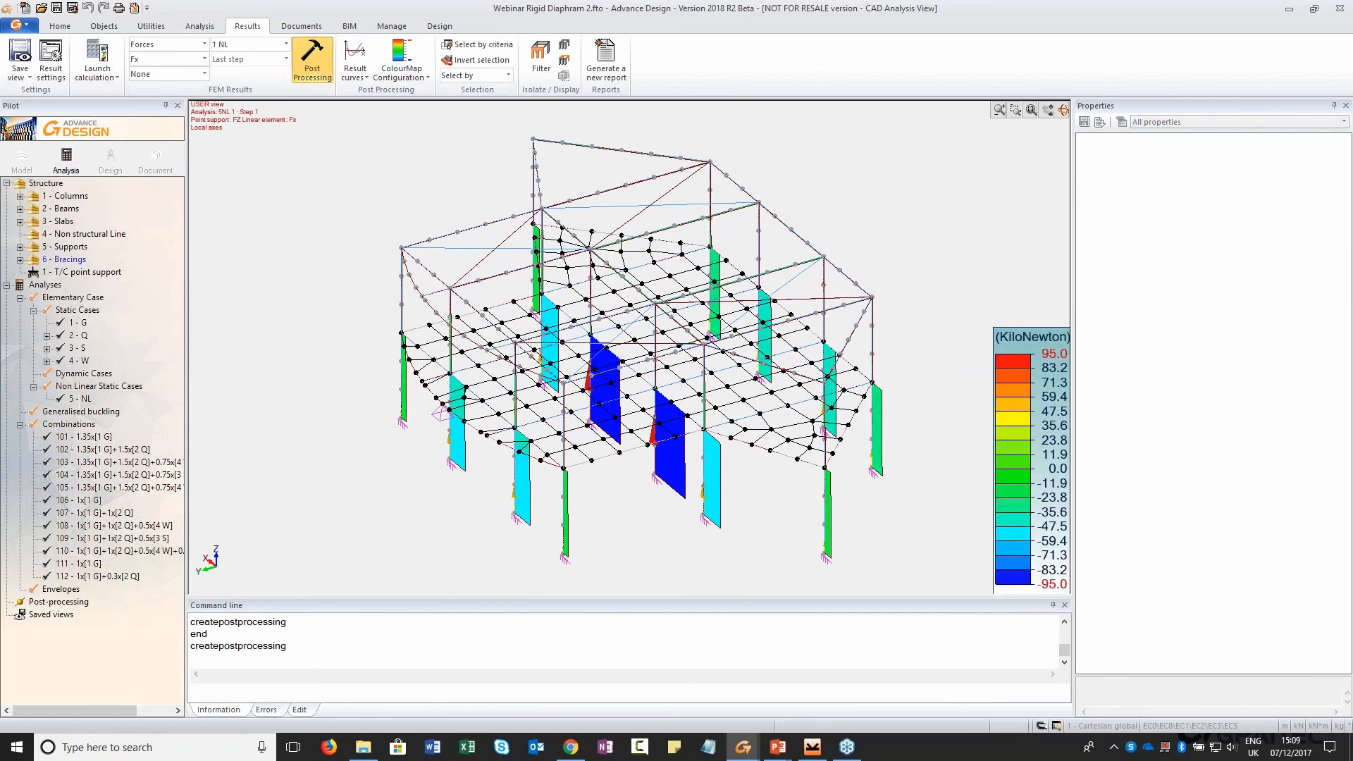
Set the case to 4 NL, reselect the Bracings system and display its axial force Fx alone
{"action": "left_click", "coordinate": [243, 45]}
{"action": "left_click", "coordinate": [233, 85]}
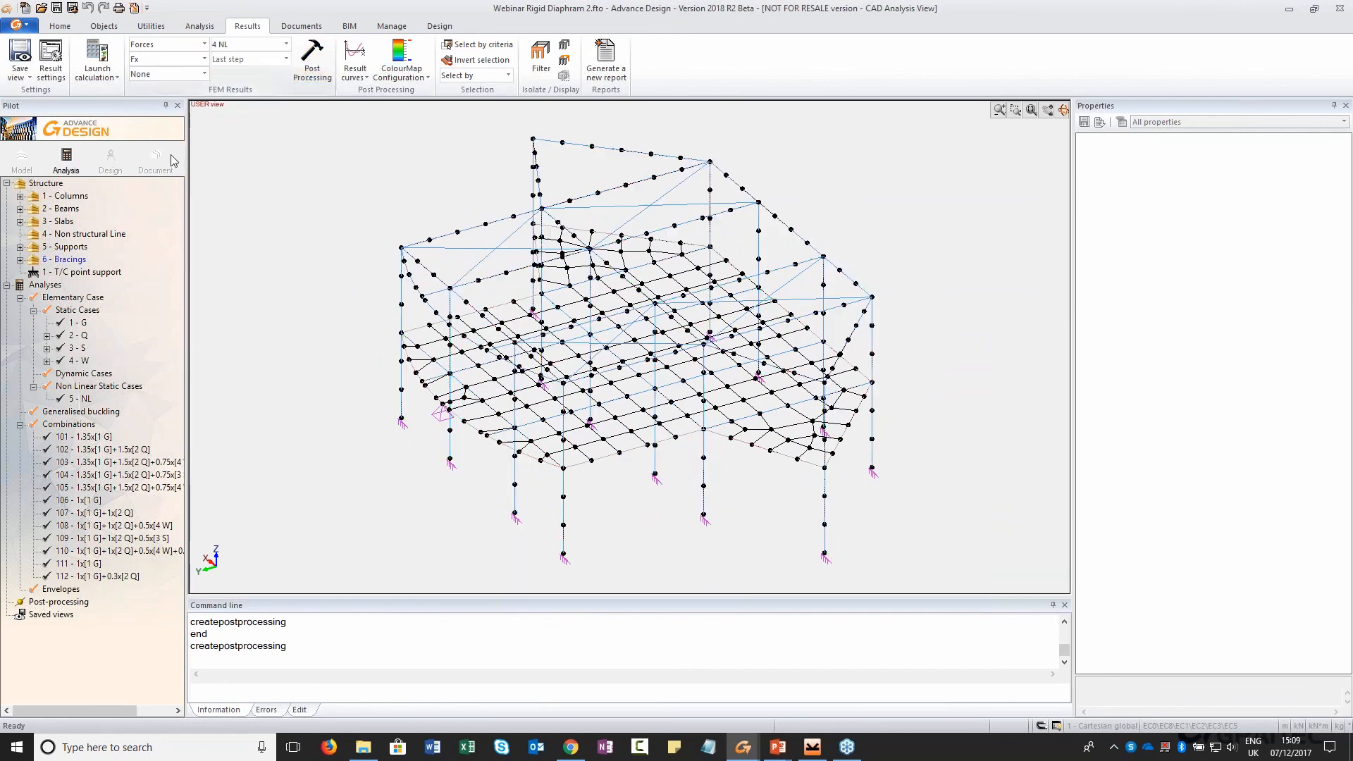
{"action": "left_click", "coordinate": [69, 260]}
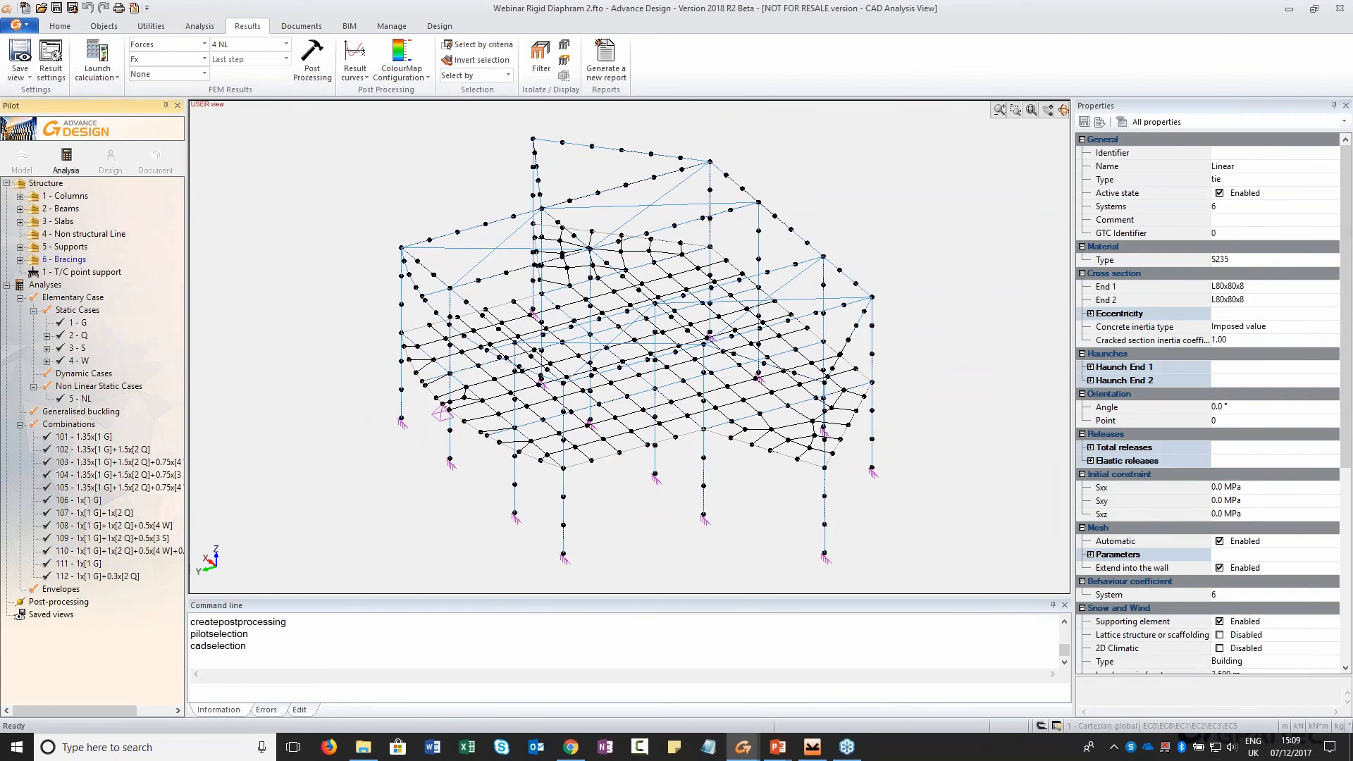
{"action": "left_click", "coordinate": [312, 62]}
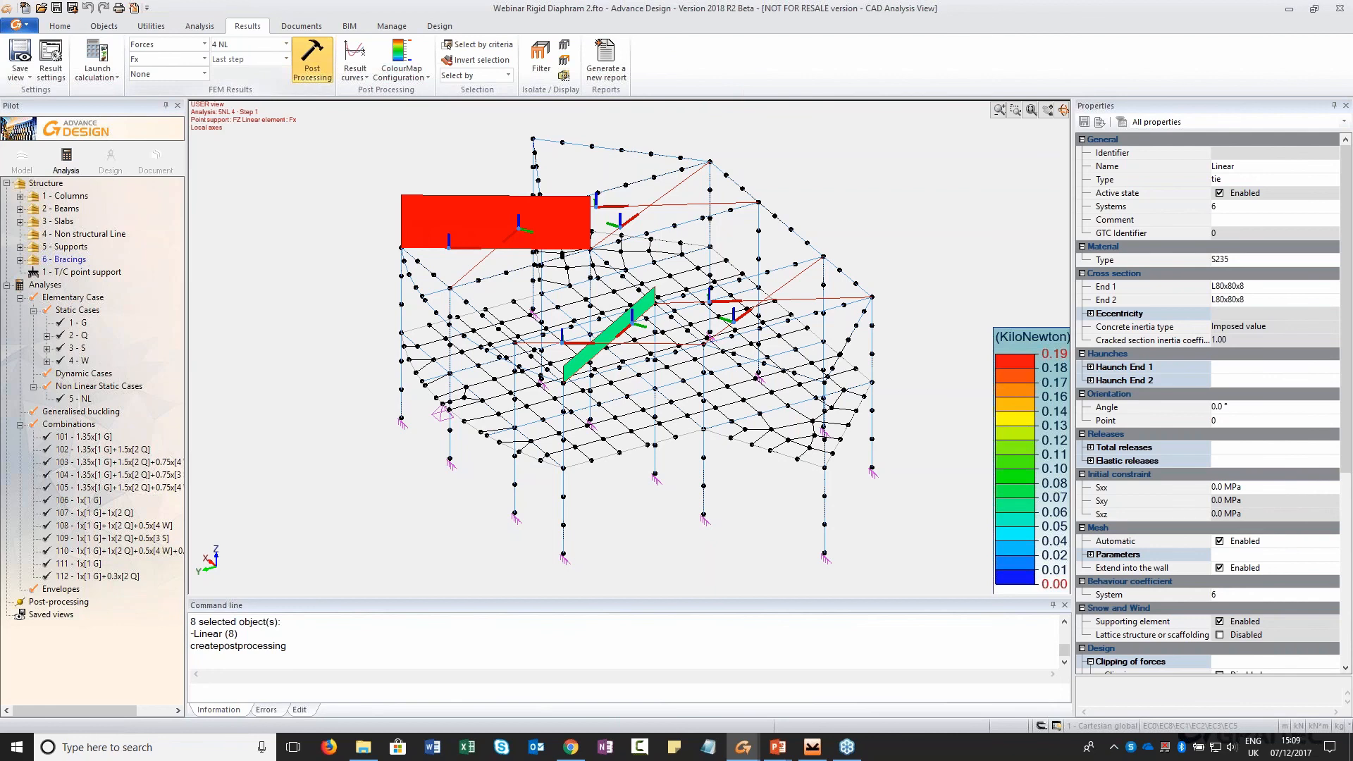
{"action": "key", "text": "Escape"}
{"action": "mouse_move", "coordinate": [357, 341]}
{"action": "middle_mouse_down"}
{"action": "mouse_move", "coordinate": [330, 321]}
{"action": "mouse_move", "coordinate": [339, 331]}
{"action": "middle_mouse_up"}
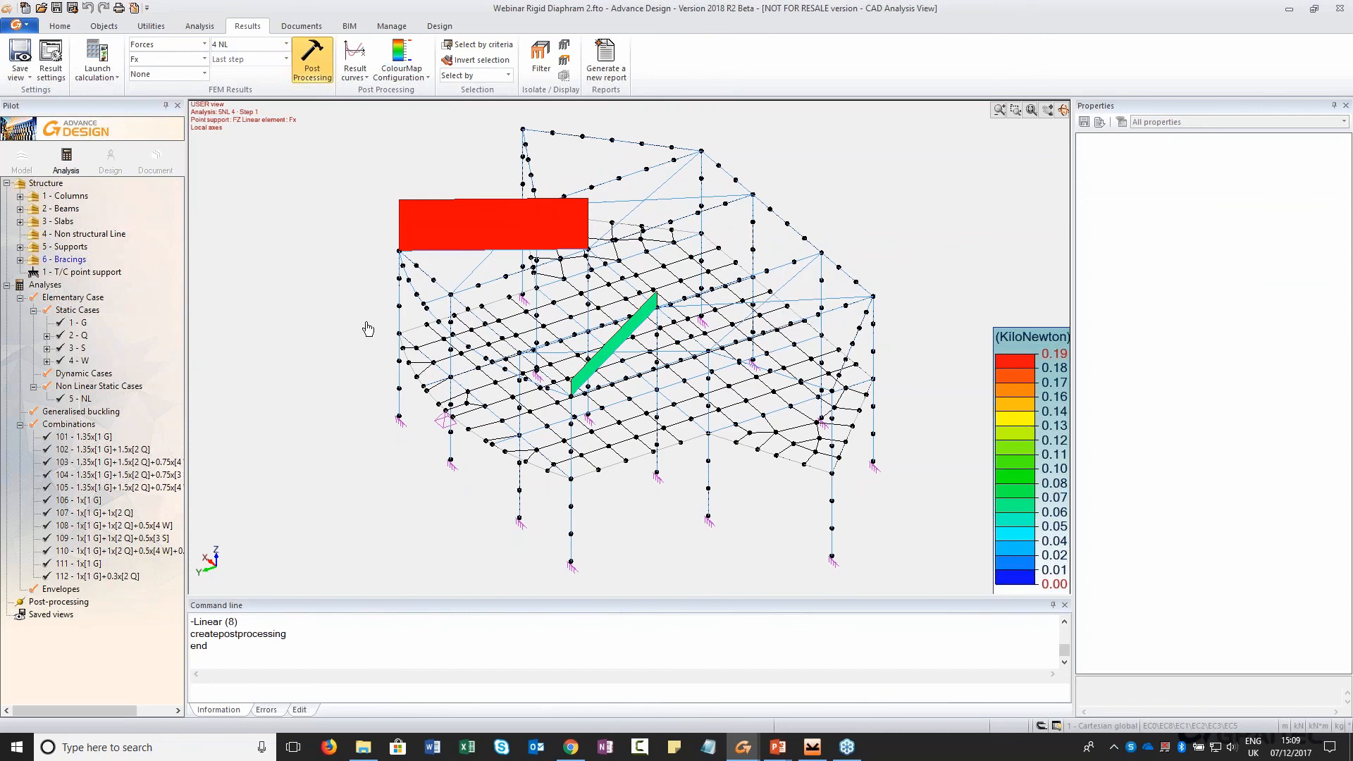
Return to the descriptive model and replace the non-linear static analysis with a modal analysis in the analysis settings
{"action": "left_click", "coordinate": [22, 156]}
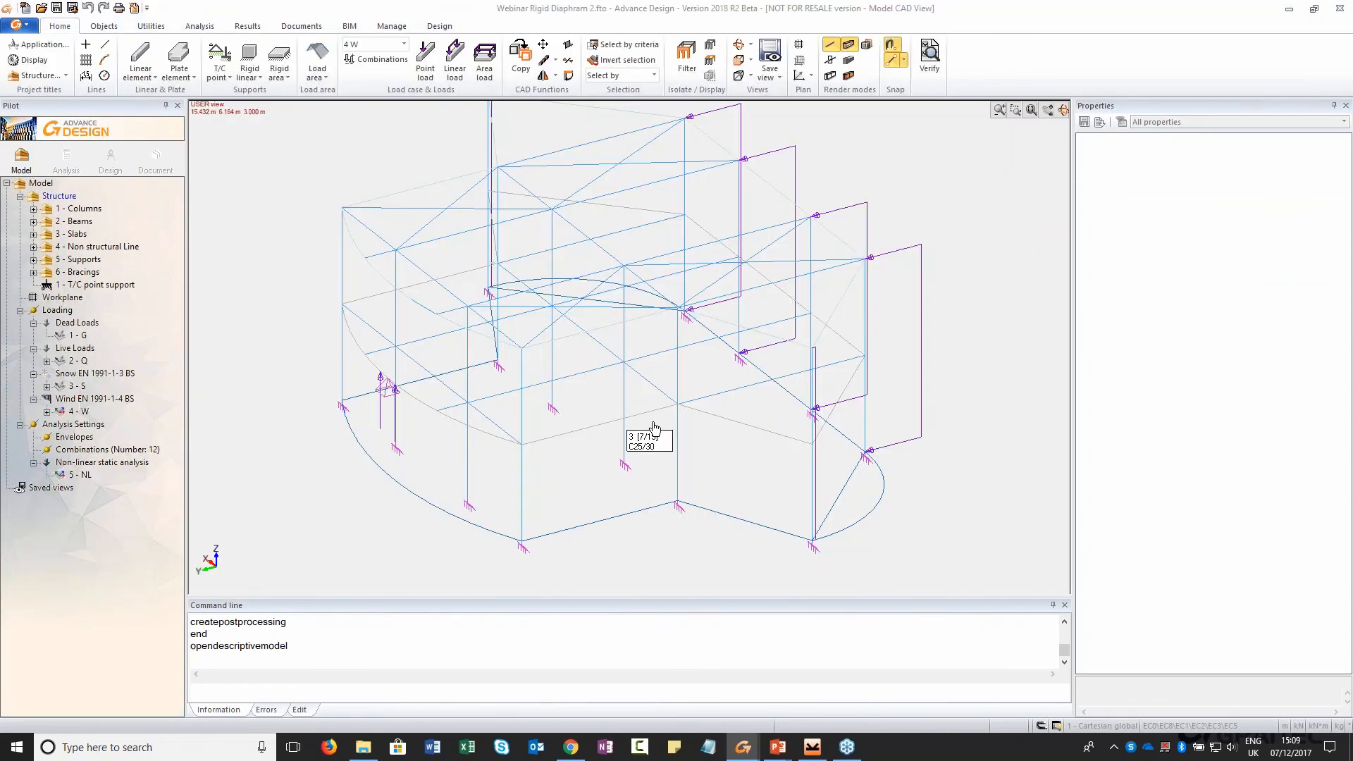
{"action": "mouse_move", "coordinate": [607, 391]}
{"action": "middle_mouse_down"}
{"action": "mouse_move", "coordinate": [657, 383]}
{"action": "mouse_move", "coordinate": [573, 413]}
{"action": "mouse_move", "coordinate": [619, 396]}
{"action": "middle_mouse_up"}
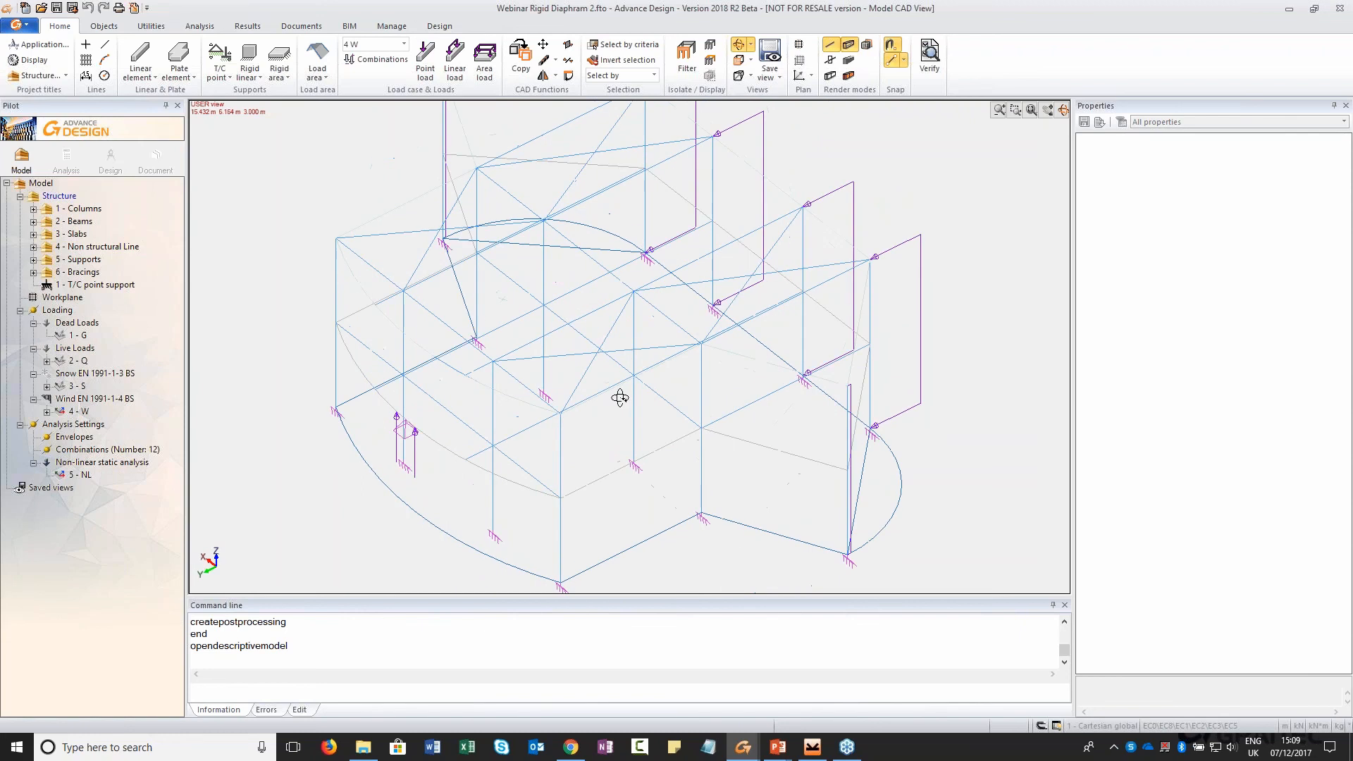
{"action": "left_click", "coordinate": [113, 463]}
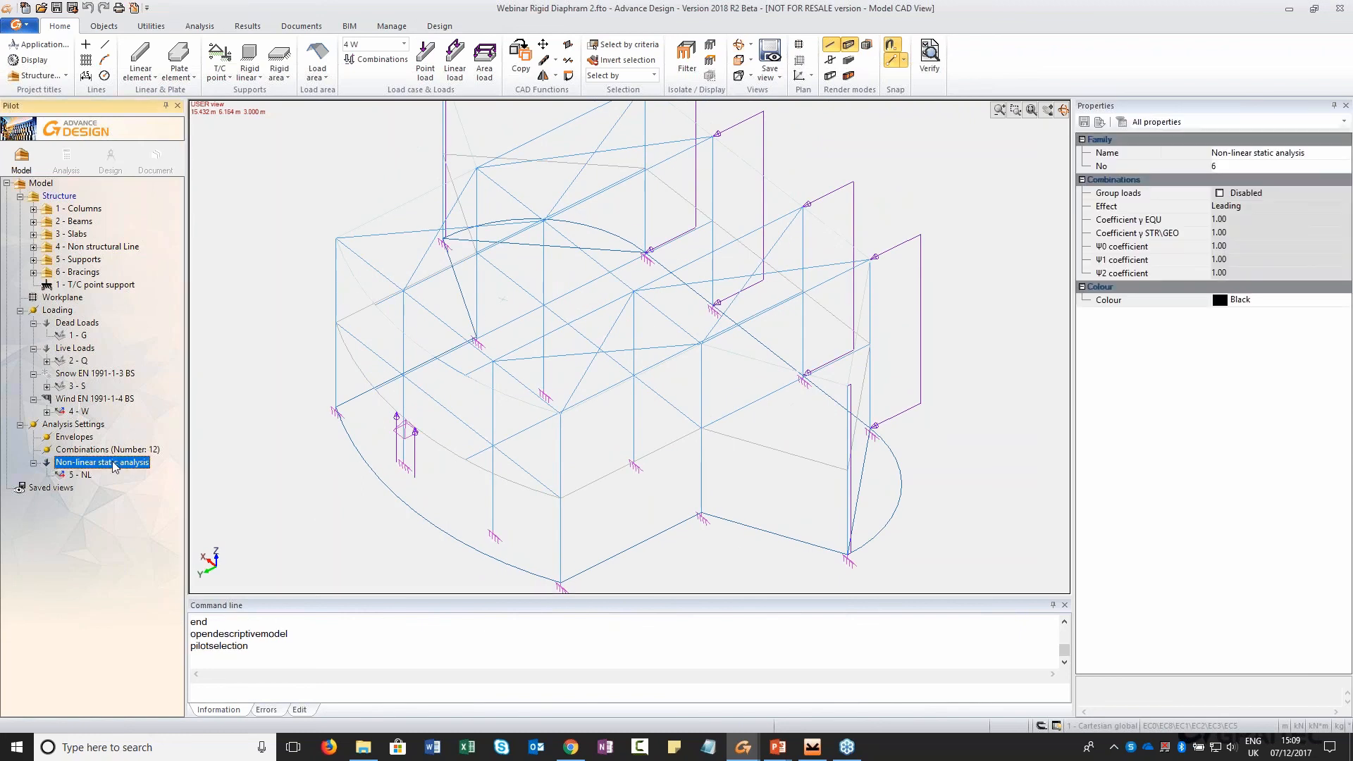
{"action": "right_click", "coordinate": [81, 425]}
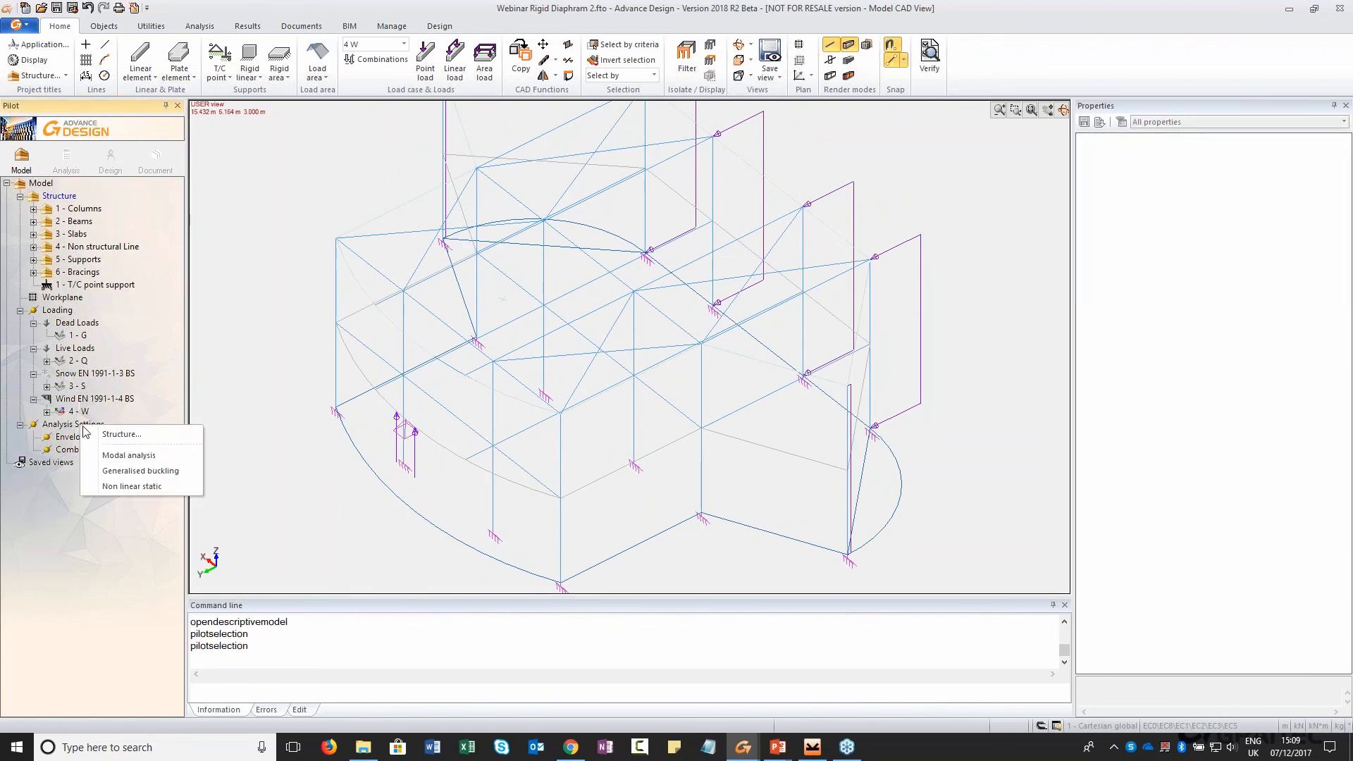
{"action": "left_click", "coordinate": [115, 455]}
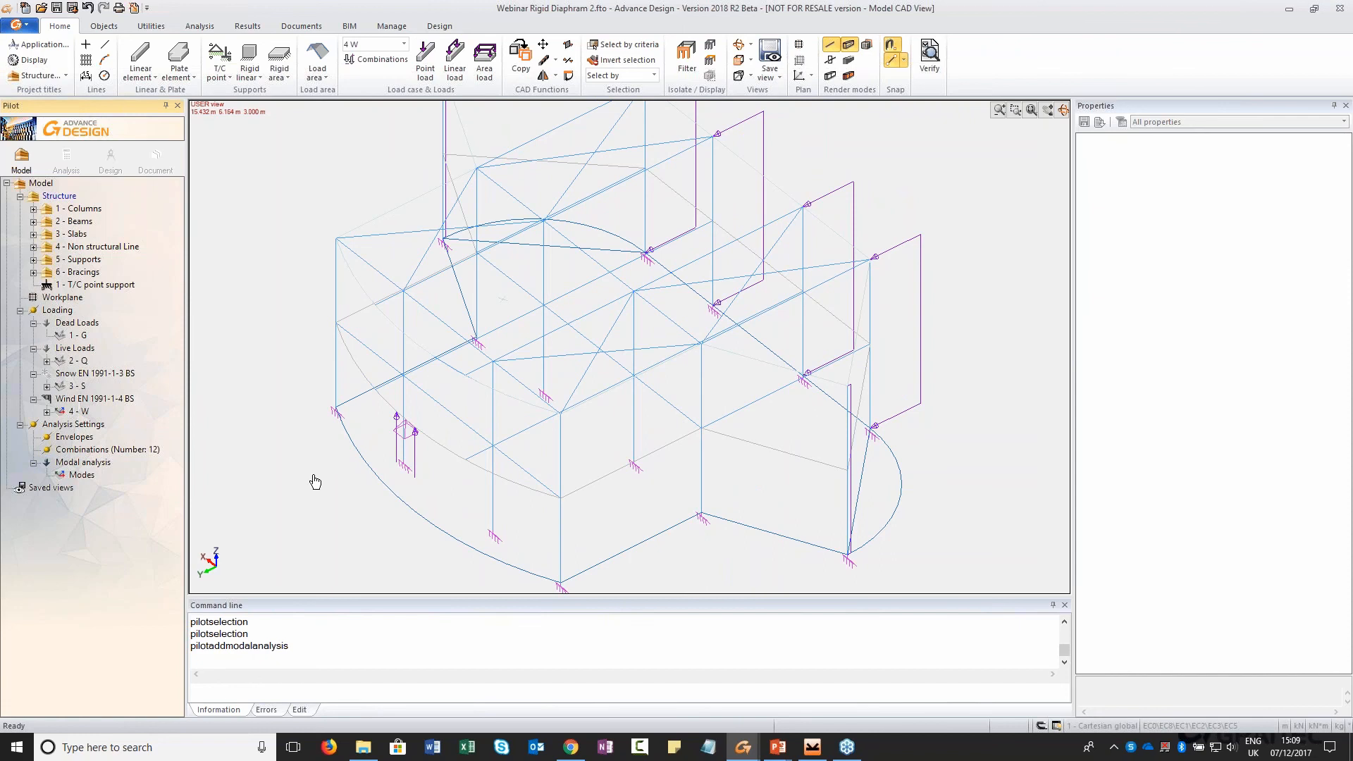
{"action": "middle_click_drag", "start_coordinate": [331, 374], "coordinate": [289, 366]}
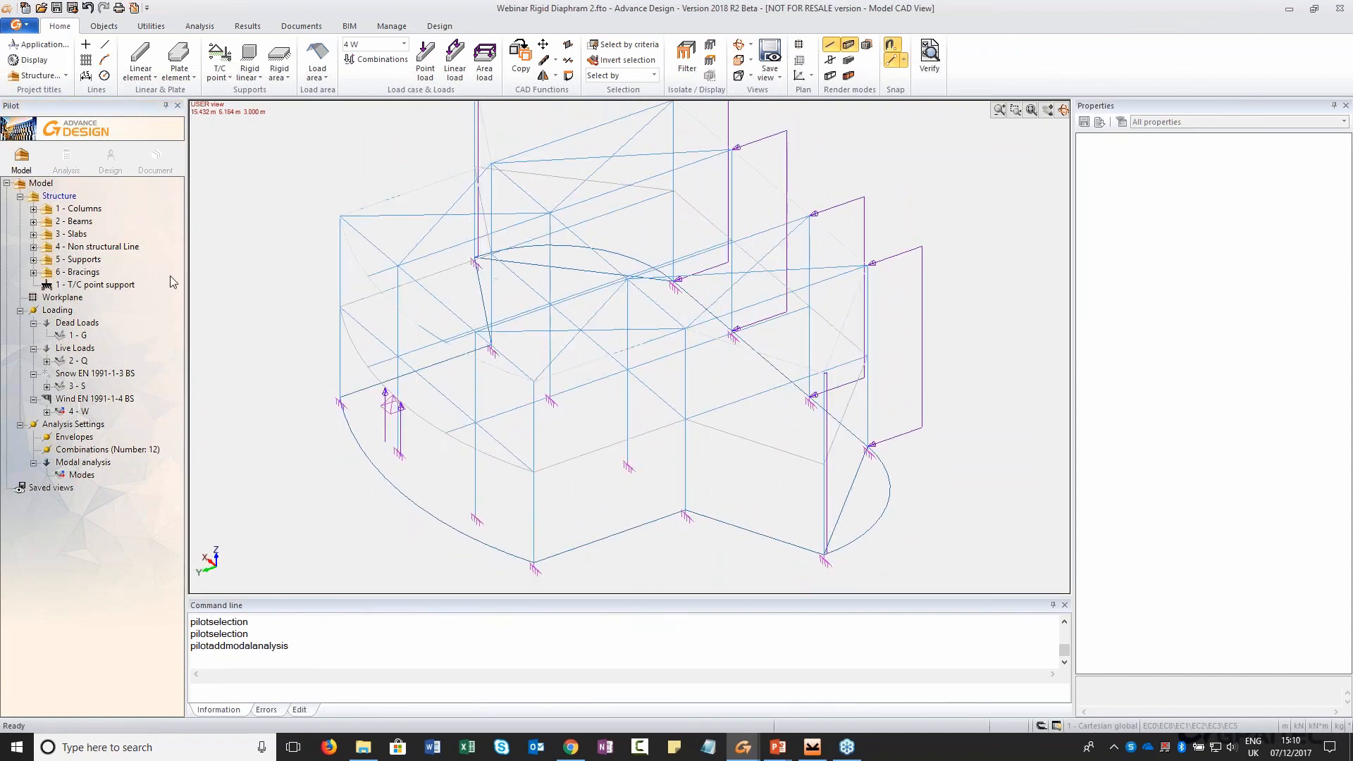
Delete the T/C point support from the structure
{"action": "left_click", "coordinate": [75, 273]}
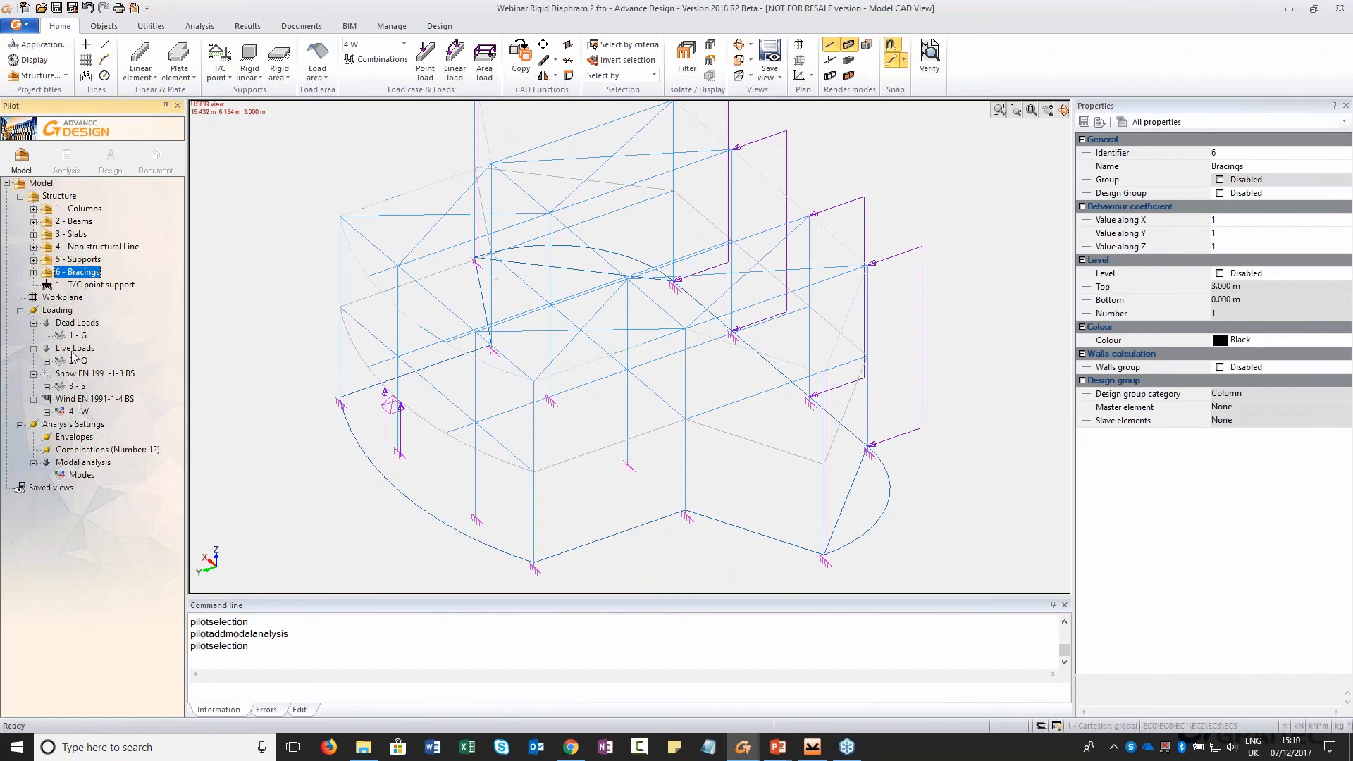
{"action": "left_click", "coordinate": [93, 285]}
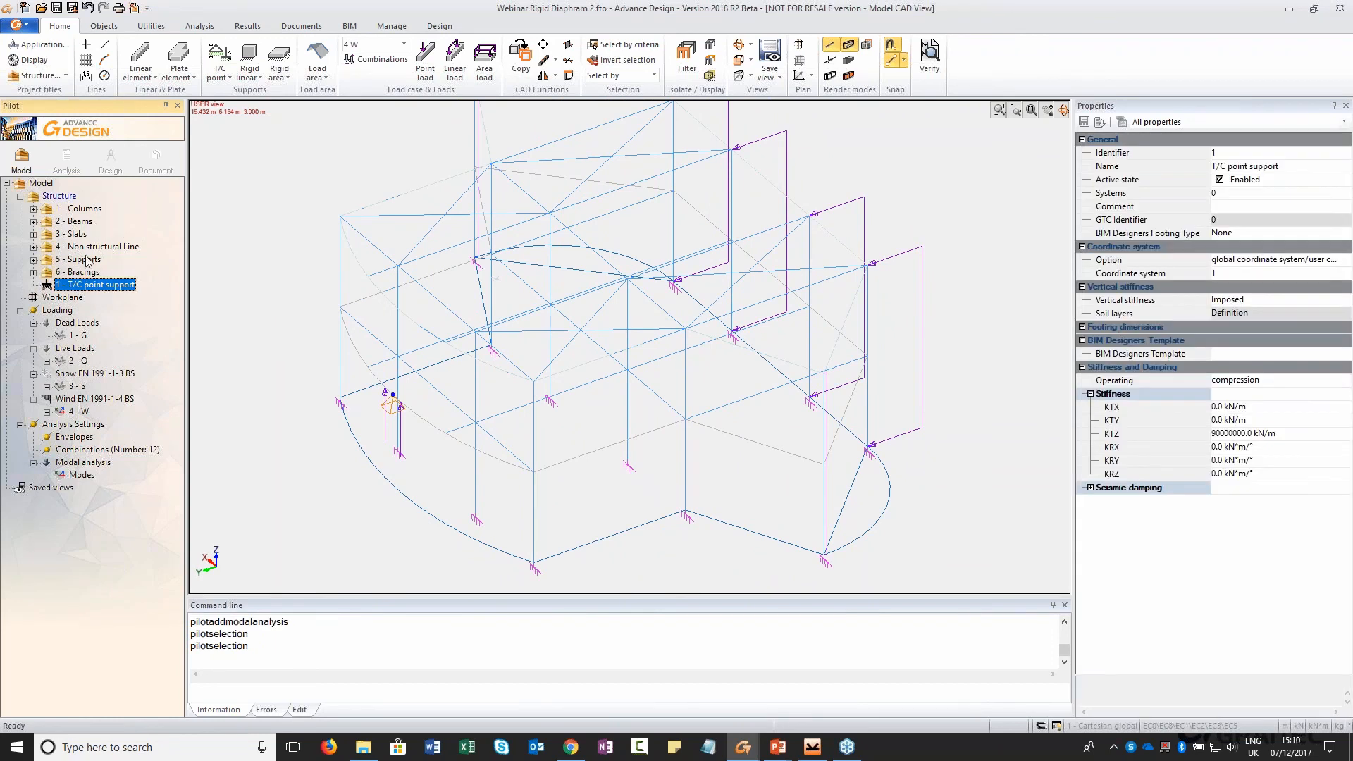
{"action": "key", "text": "Delete"}
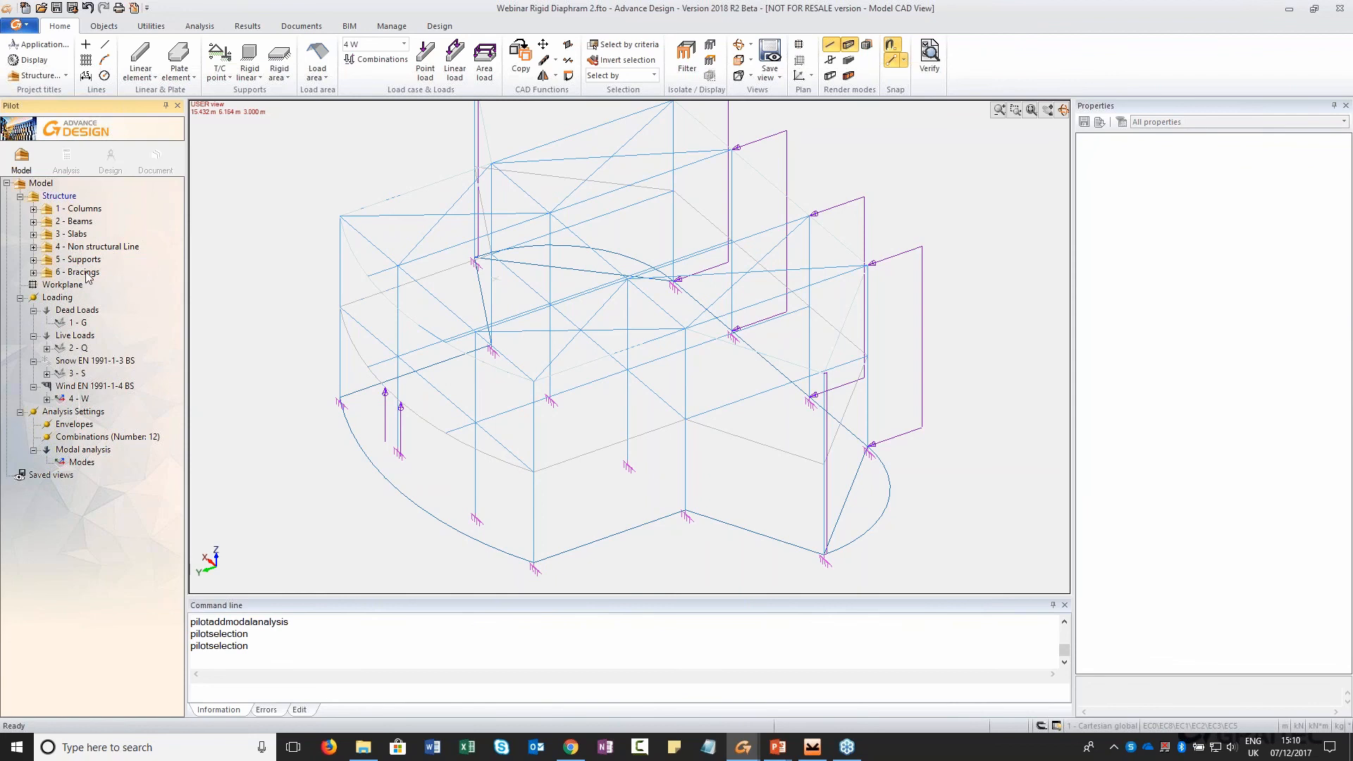
Show the model with shaded faces, enable Rigid Diaphragm on the roof load area and keep its automatic self weight disabled
{"action": "left_click", "coordinate": [95, 272]}
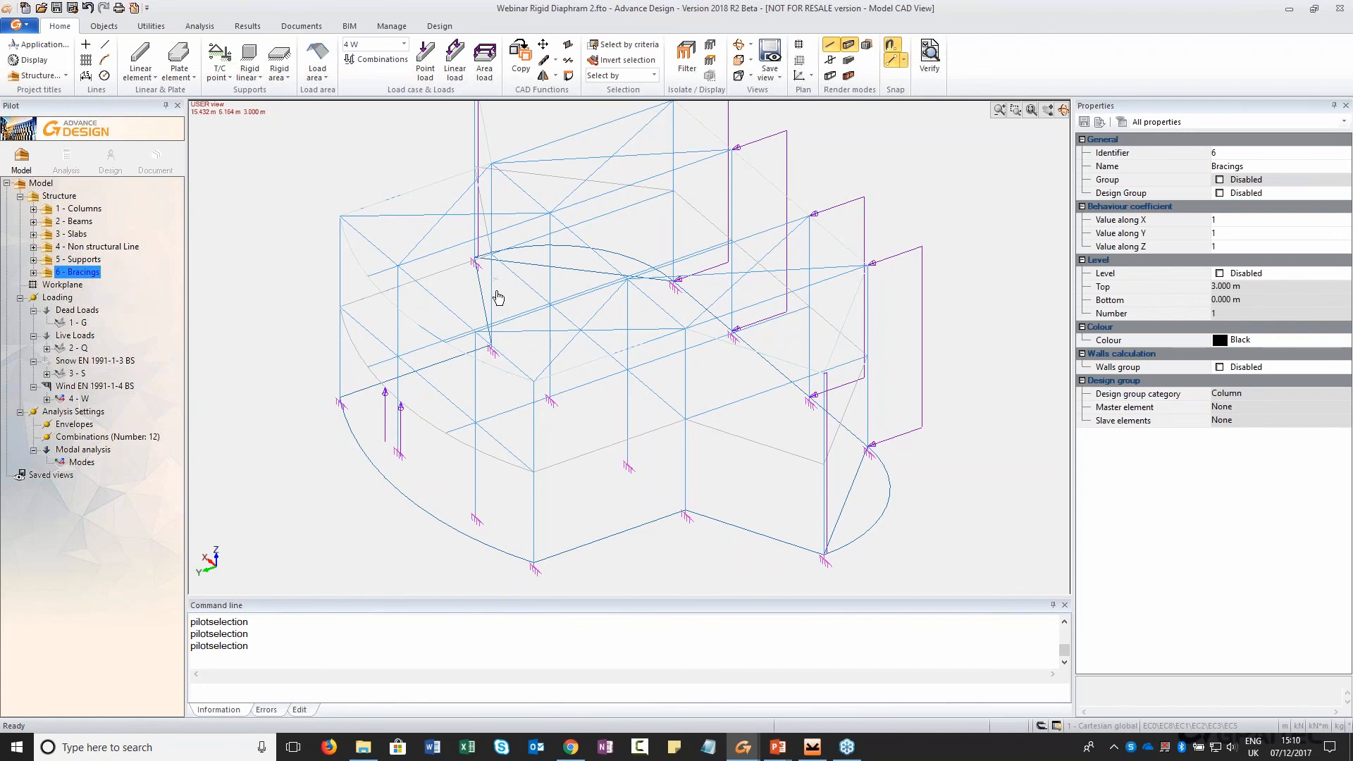
{"action": "key", "text": "ctrl+2"}
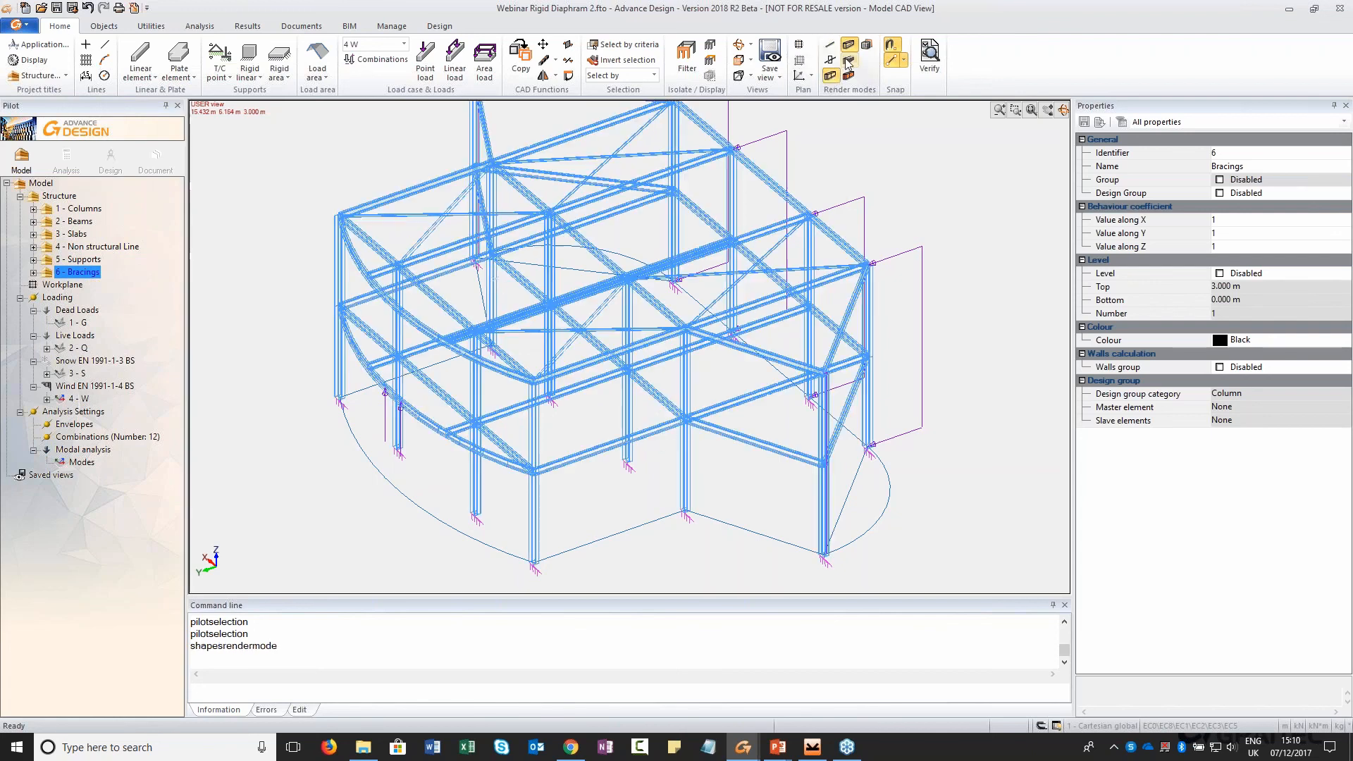
{"action": "key", "text": "ctrl+3"}
{"action": "left_click", "coordinate": [550, 267]}
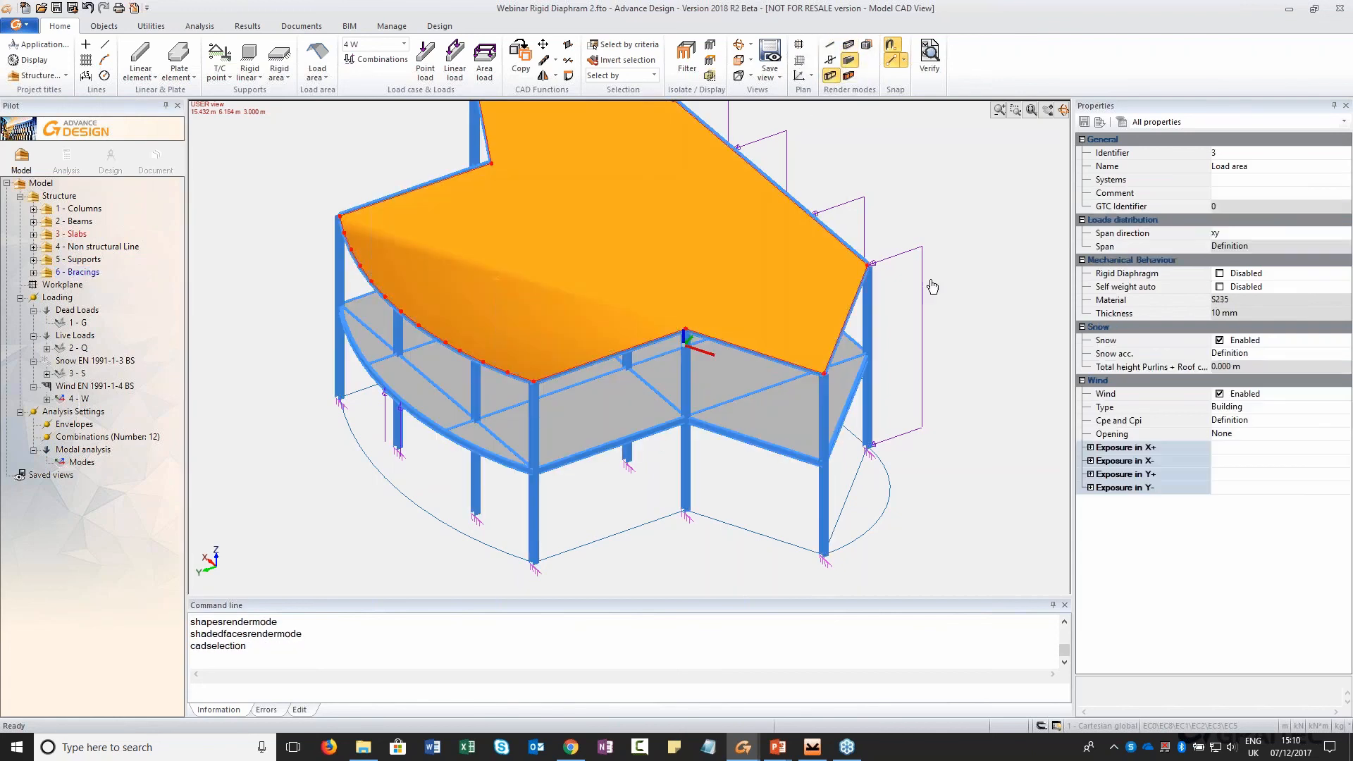
{"action": "left_click", "coordinate": [1220, 274]}
{"action": "left_click", "coordinate": [1220, 274]}
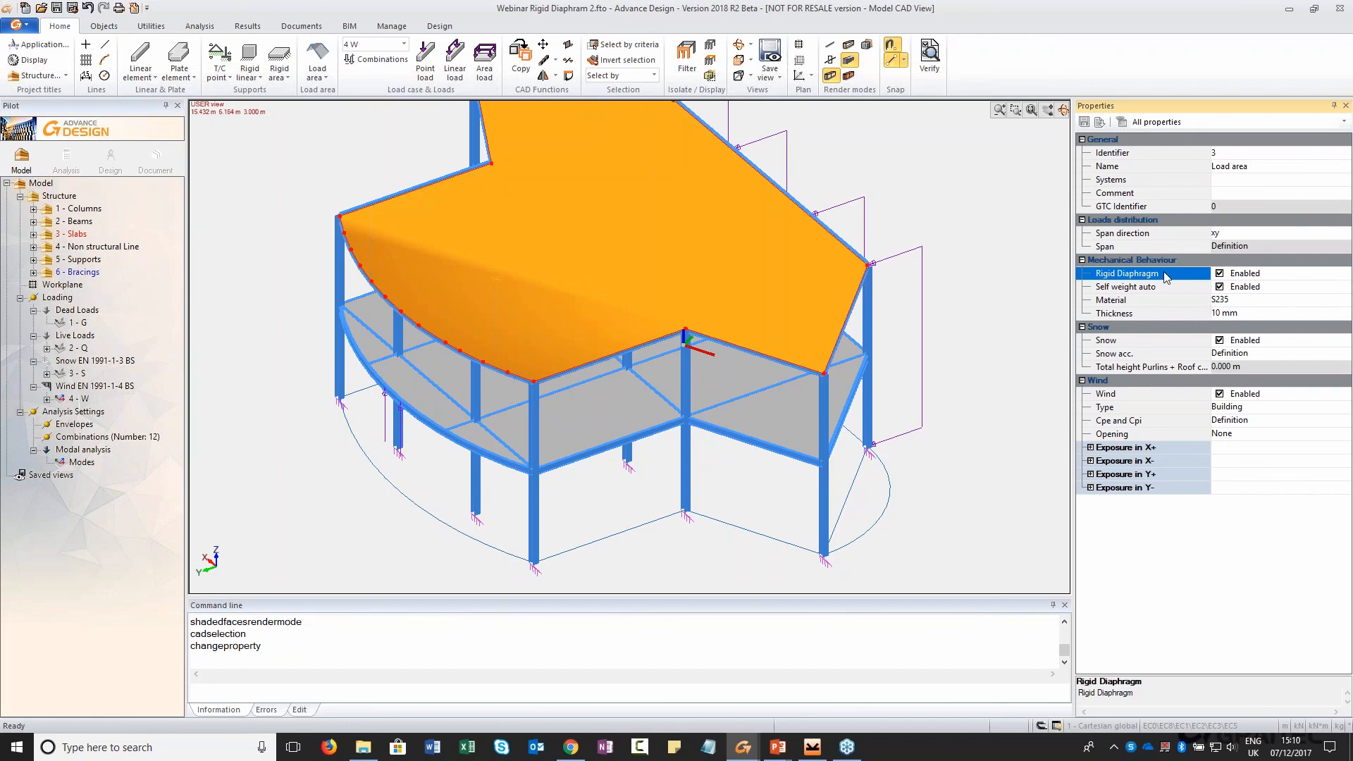
{"action": "left_click", "coordinate": [1219, 287]}
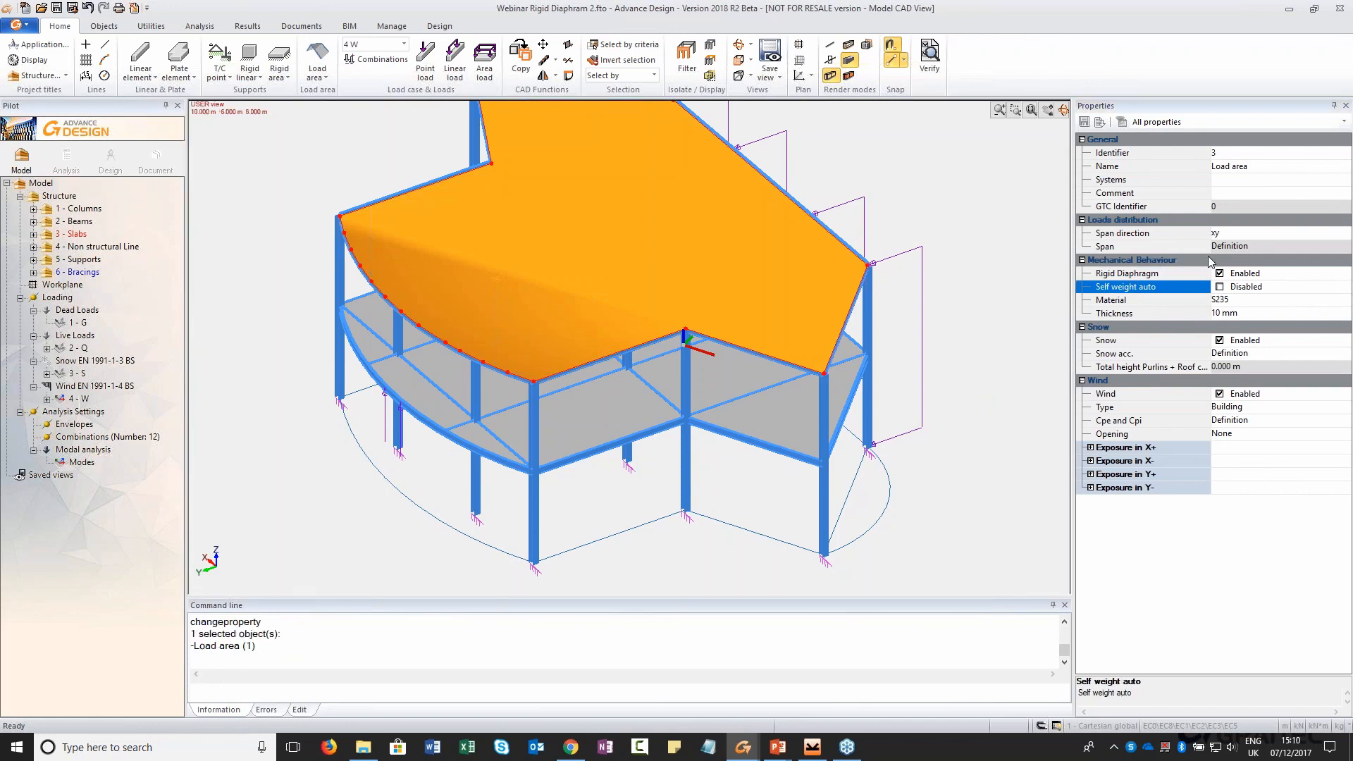
{"action": "key", "text": "Escape"}
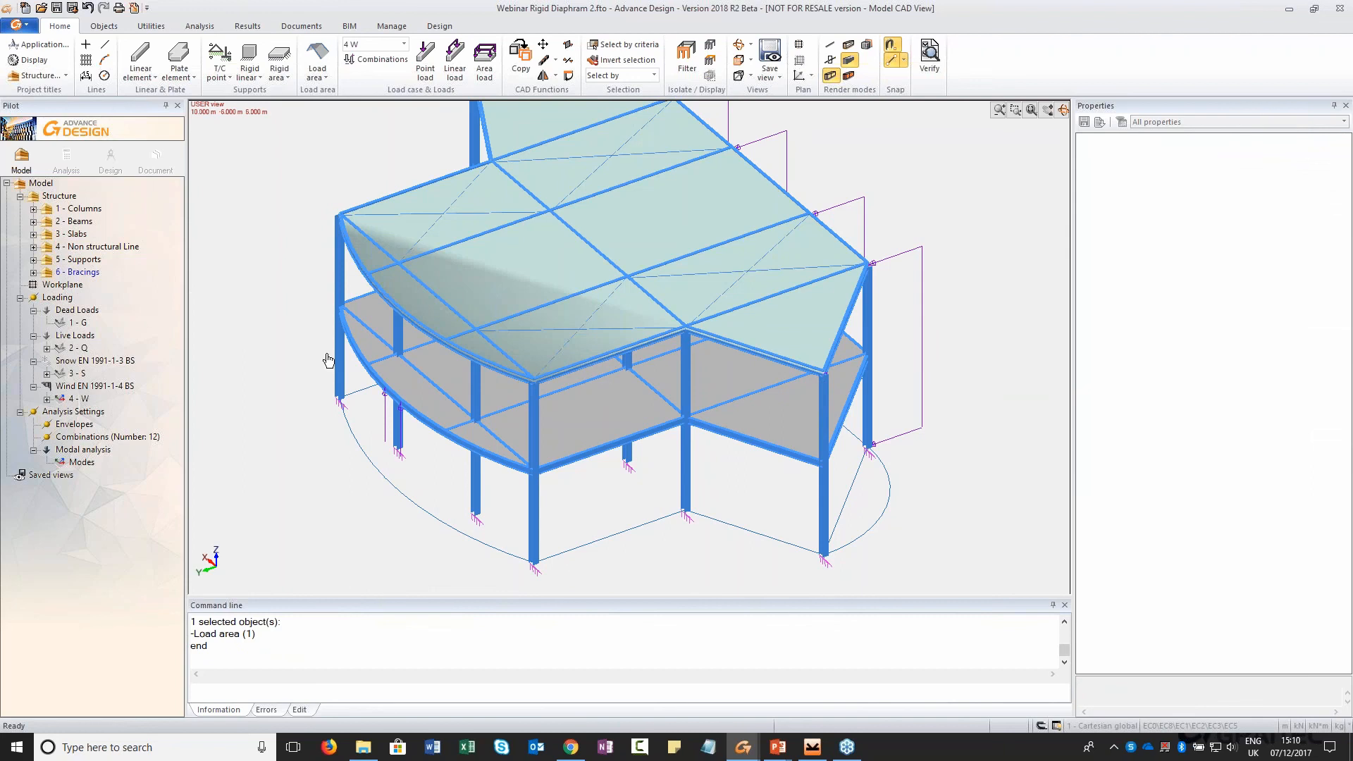
Create a new analysis model from the modified structure and launch its FE calculation
{"action": "left_click", "coordinate": [67, 160]}
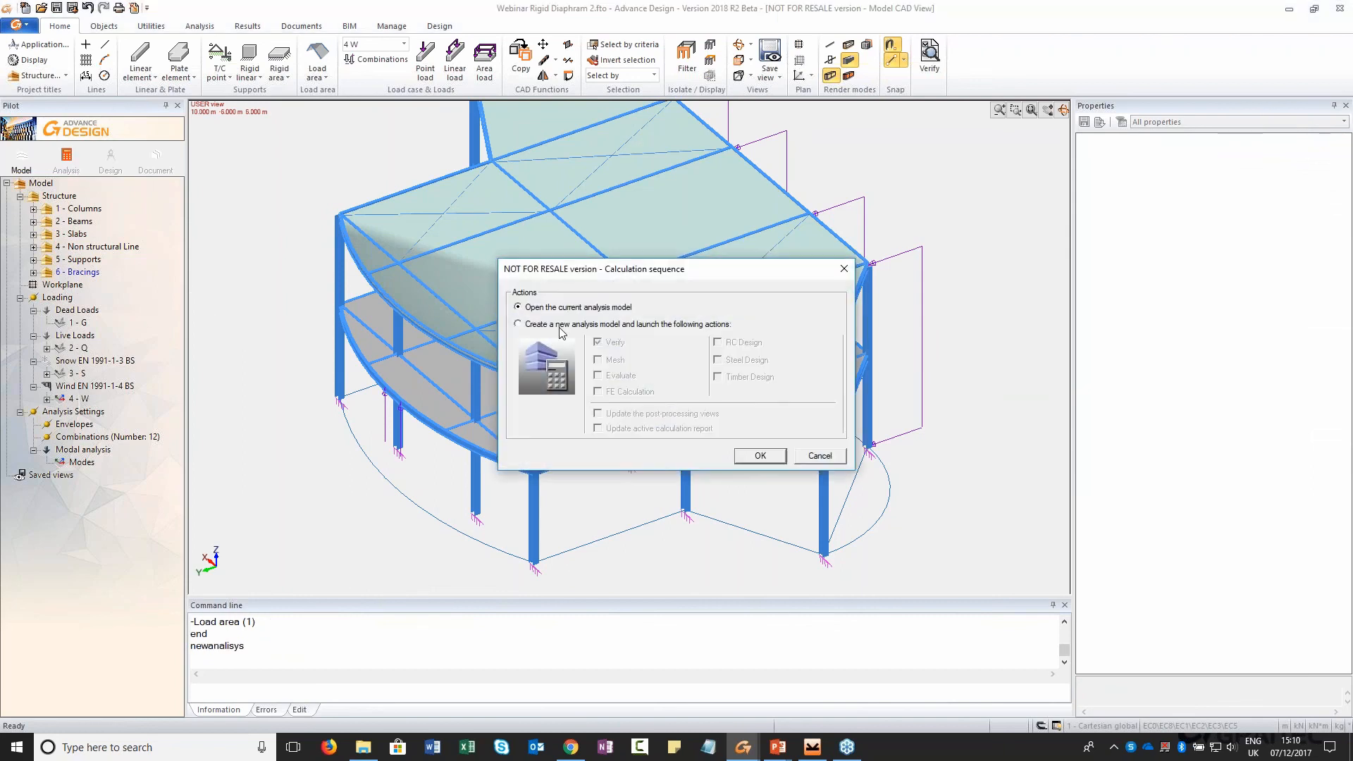
{"action": "left_click", "coordinate": [623, 392]}
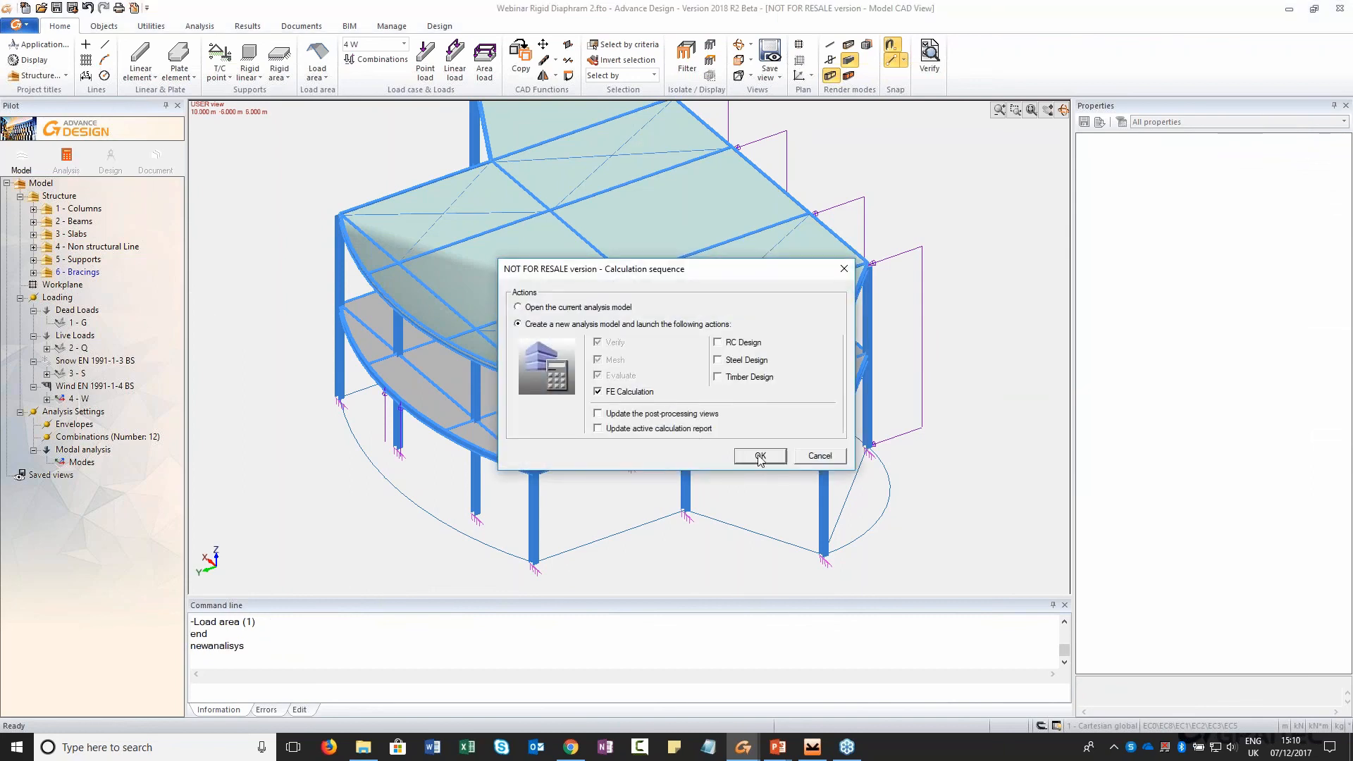
{"action": "left_click", "coordinate": [760, 456]}
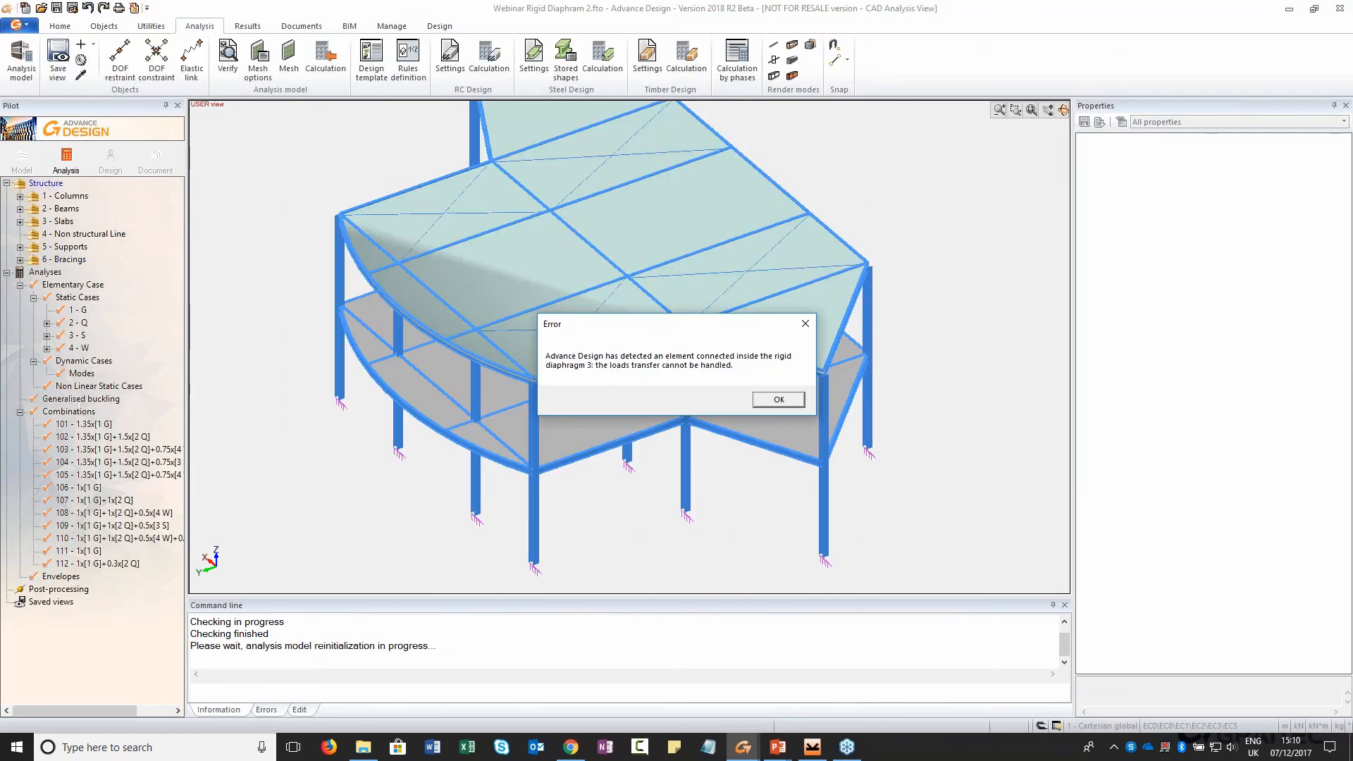
{"action": "key", "text": "Return"}
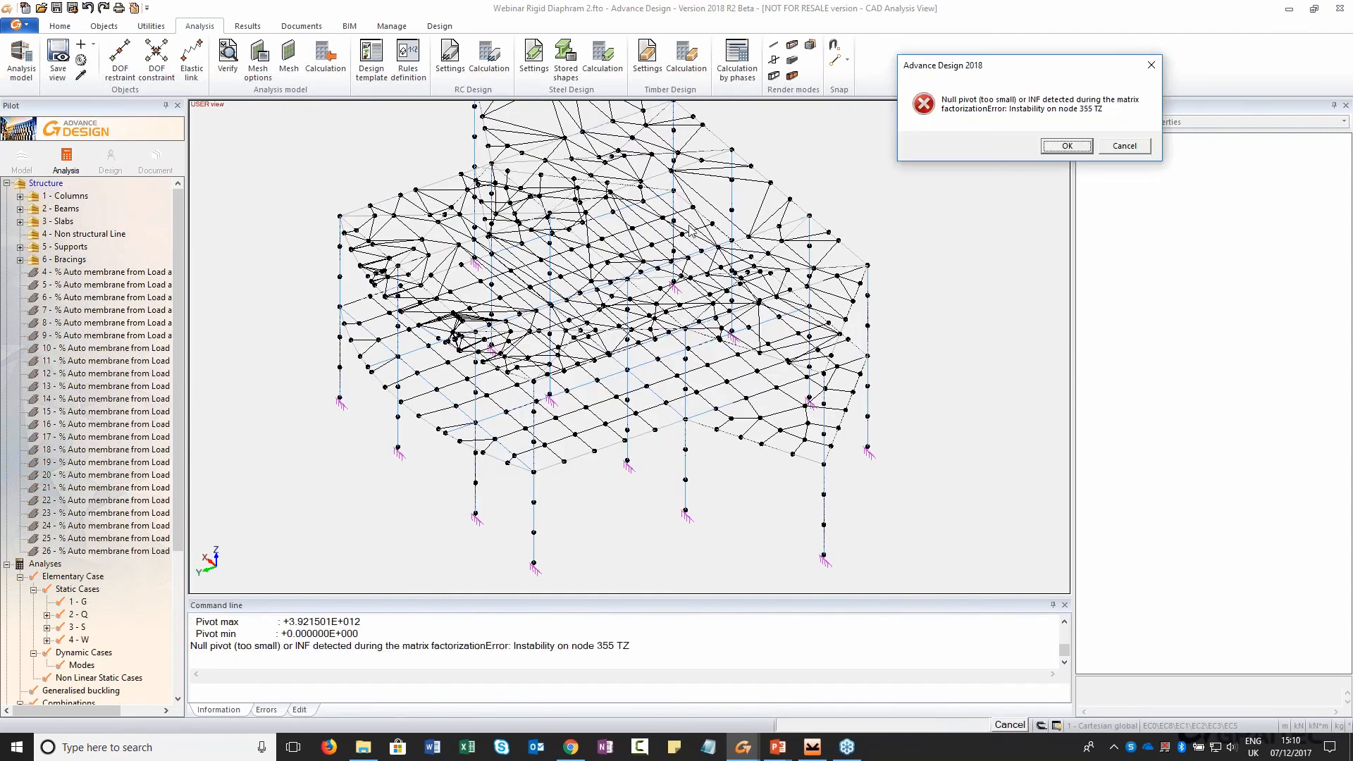
{"action": "left_click", "coordinate": [1120, 146]}
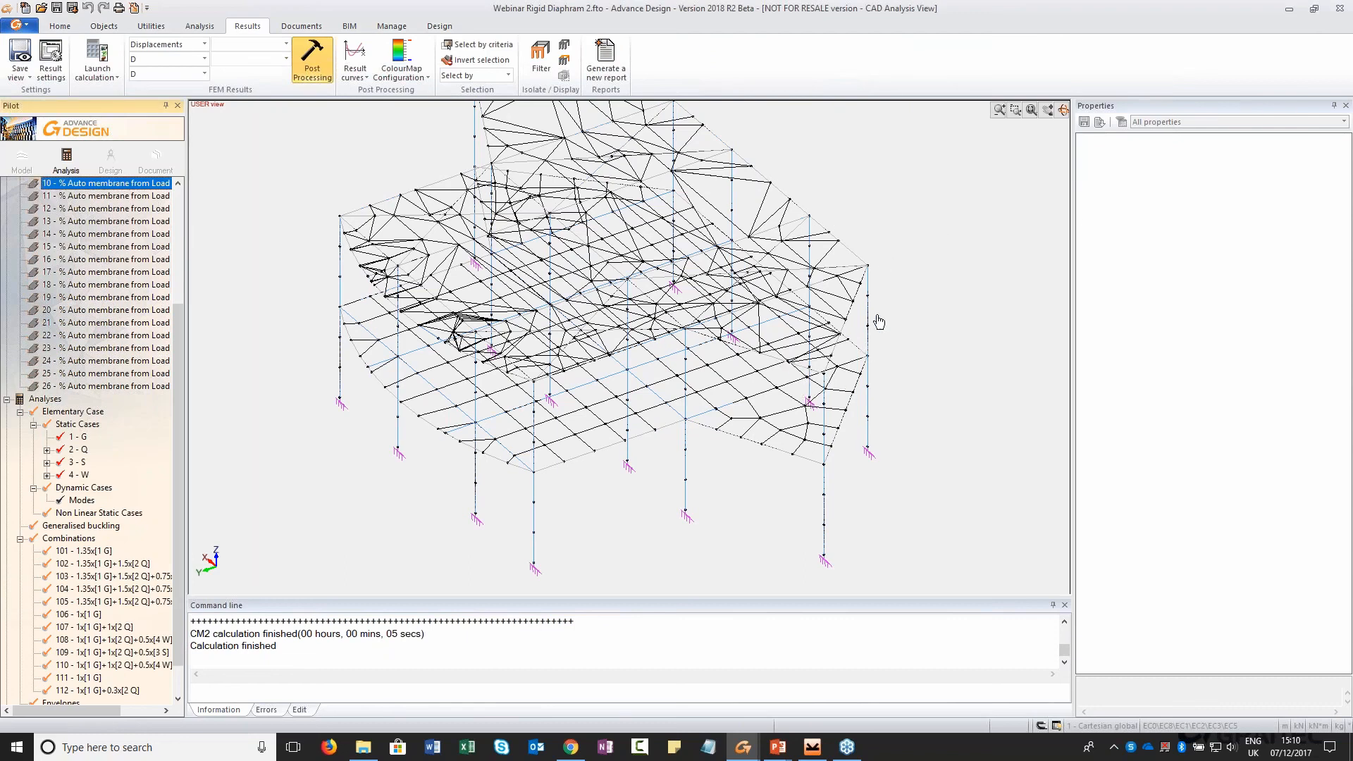
Examine the roof mesh from several angles along with the automatically generated membranes listed under the structure
{"action": "middle_click_drag", "start_coordinate": [939, 337], "coordinate": [957, 304]}
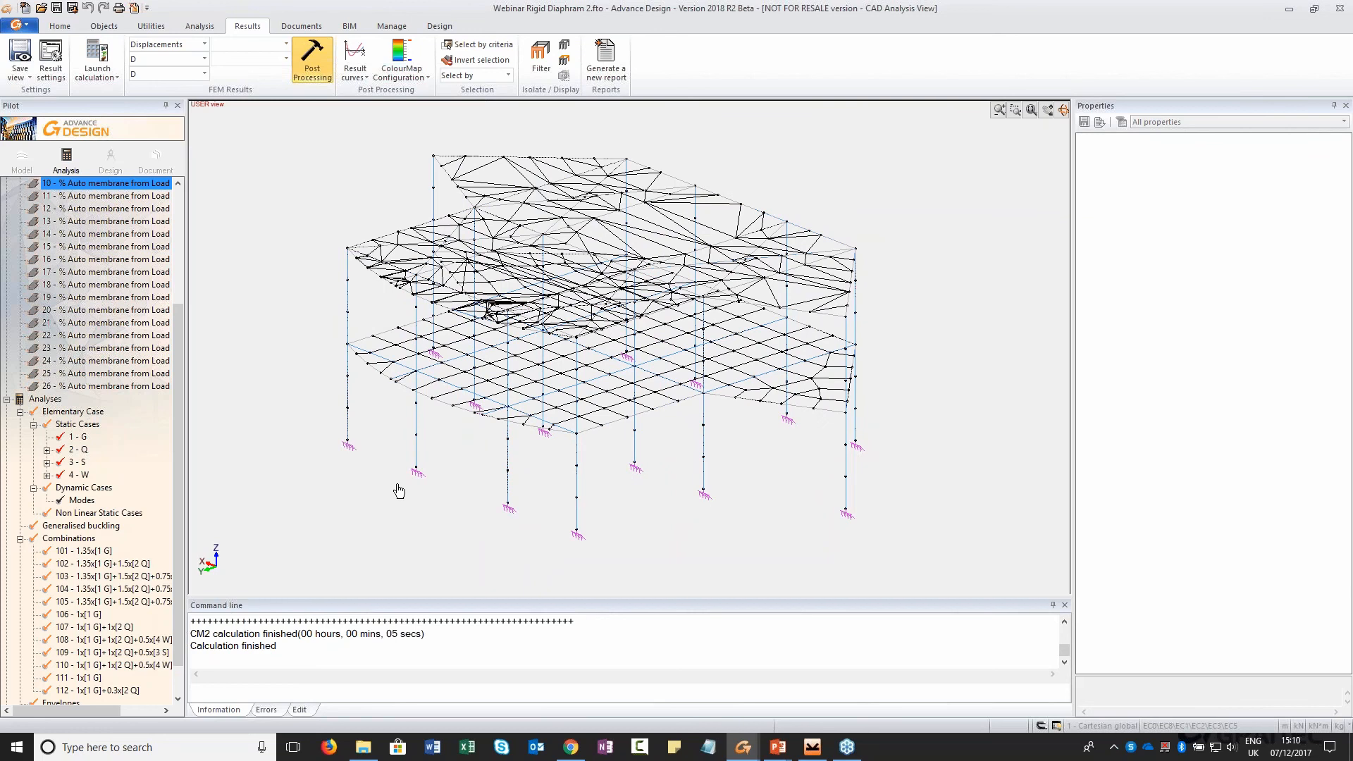
{"action": "scroll", "coordinate": [437, 168], "scroll_direction": "up", "scroll_amount": 3}
{"action": "middle_click_drag", "start_coordinate": [437, 168], "coordinate": [448, 216]}
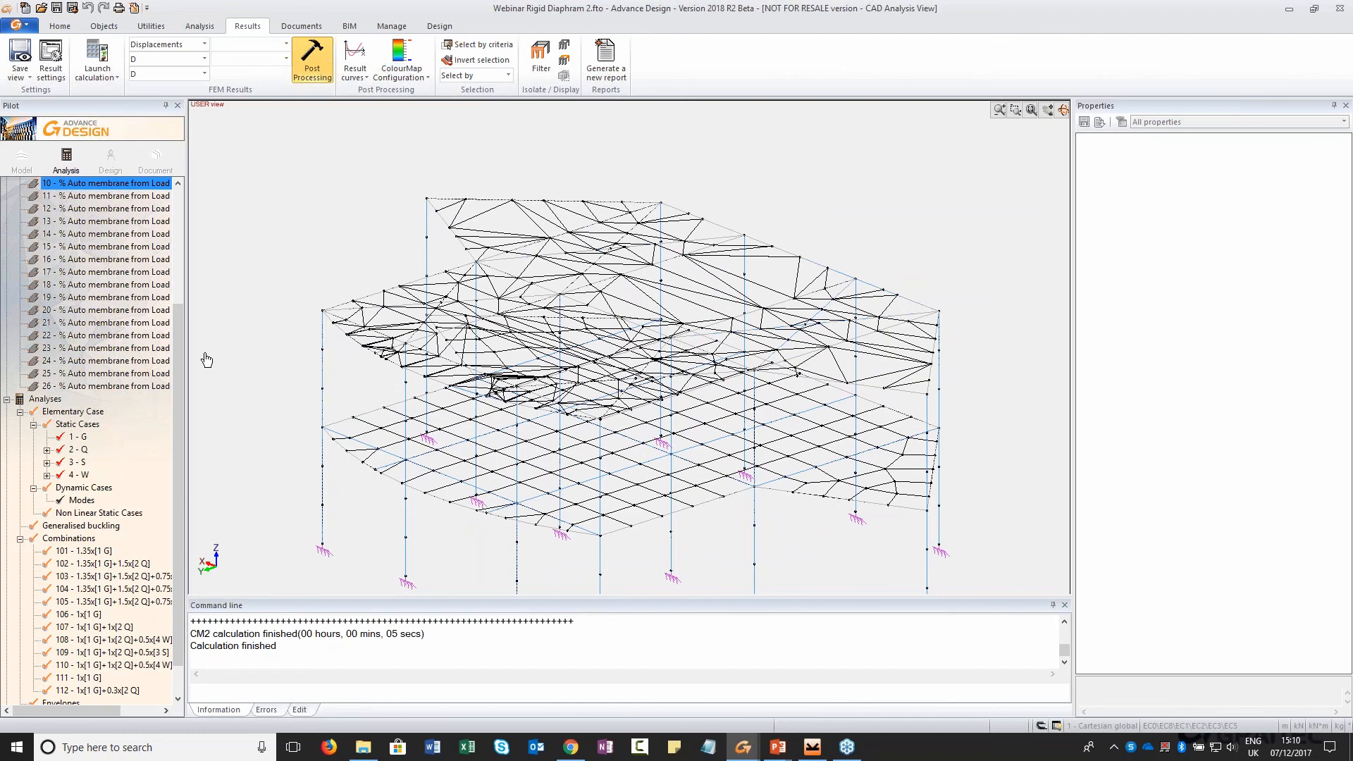
{"action": "scroll", "coordinate": [180, 254], "scroll_direction": "up", "scroll_amount": 3}
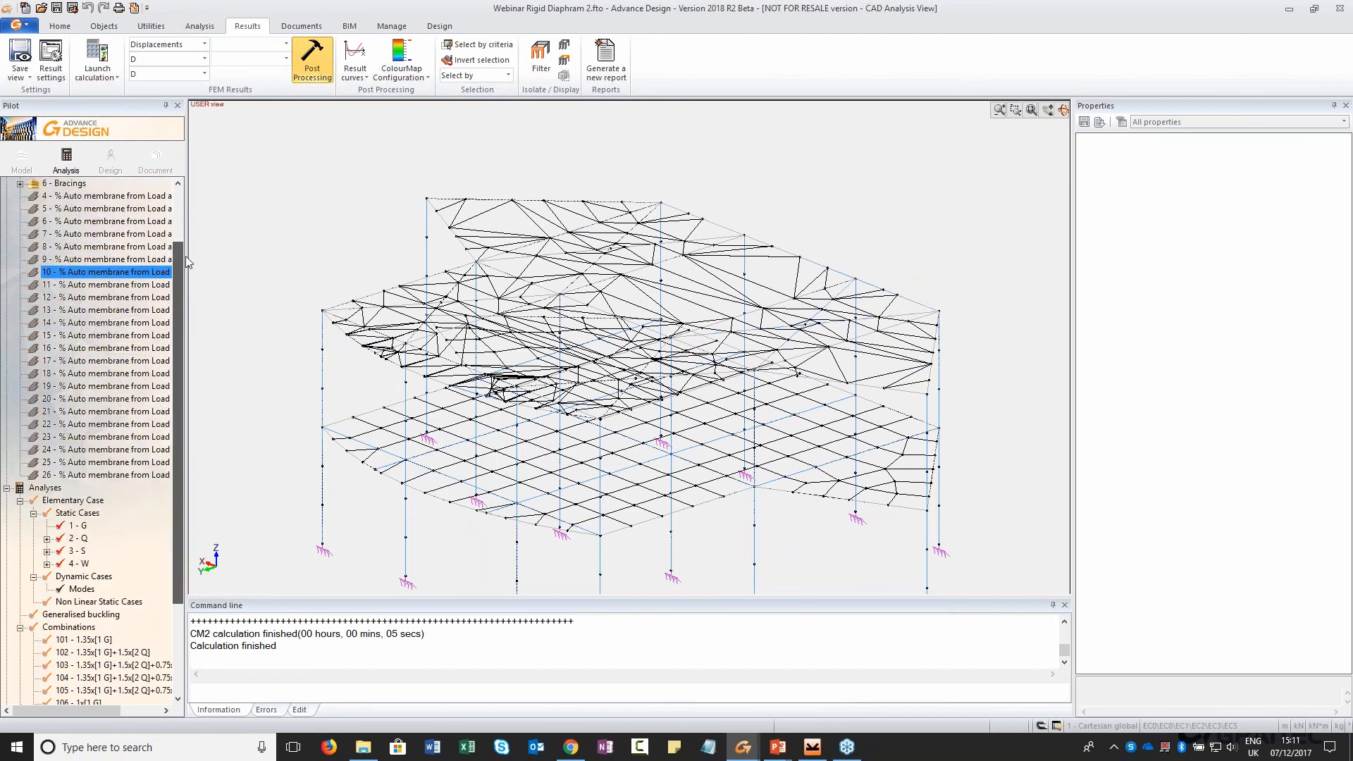
{"action": "scroll", "coordinate": [186, 240], "scroll_direction": "up", "scroll_amount": 2}
{"action": "scroll", "coordinate": [294, 95], "scroll_direction": "up", "scroll_amount": 1}
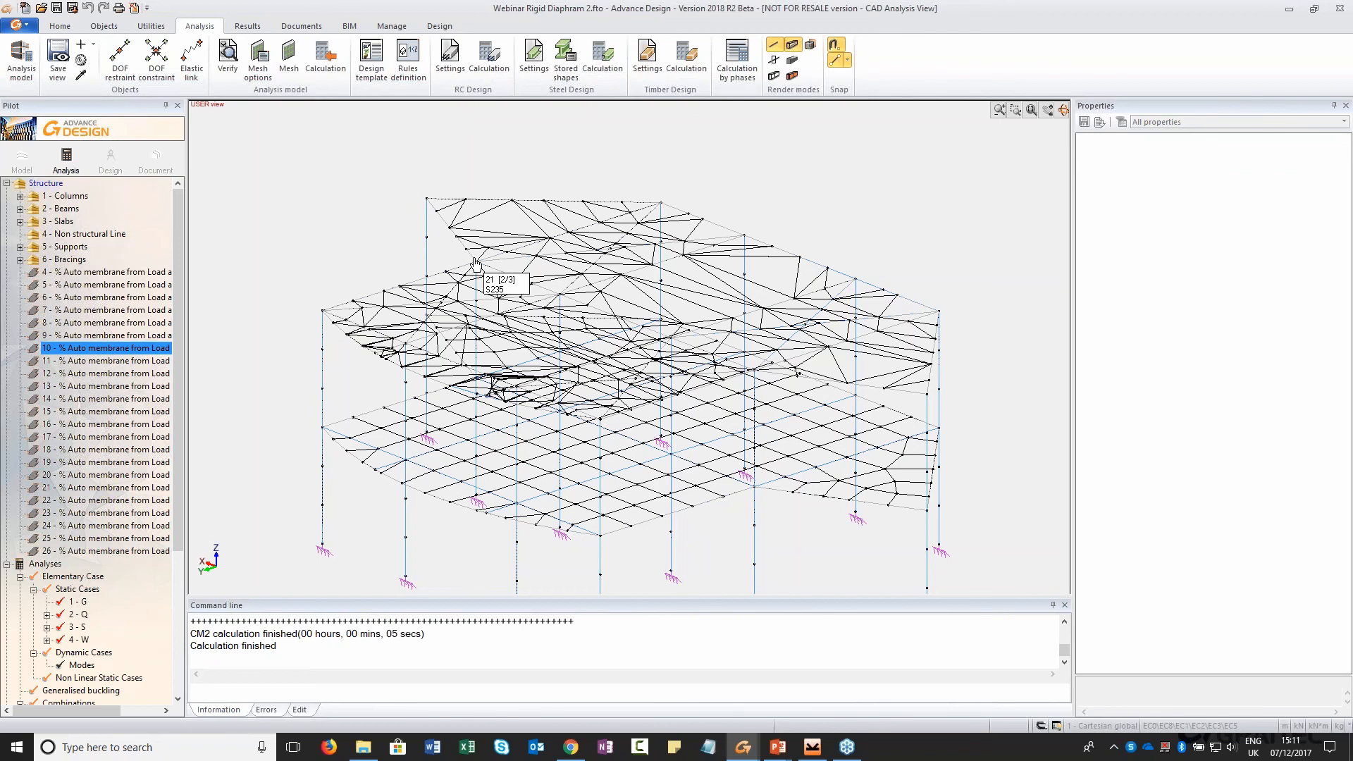
{"action": "mouse_move", "coordinate": [476, 266]}
{"action": "middle_mouse_down"}
{"action": "mouse_move", "coordinate": [416, 255]}
{"action": "mouse_move", "coordinate": [556, 262]}
{"action": "mouse_move", "coordinate": [454, 267]}
{"action": "mouse_move", "coordinate": [493, 268]}
{"action": "middle_mouse_up"}
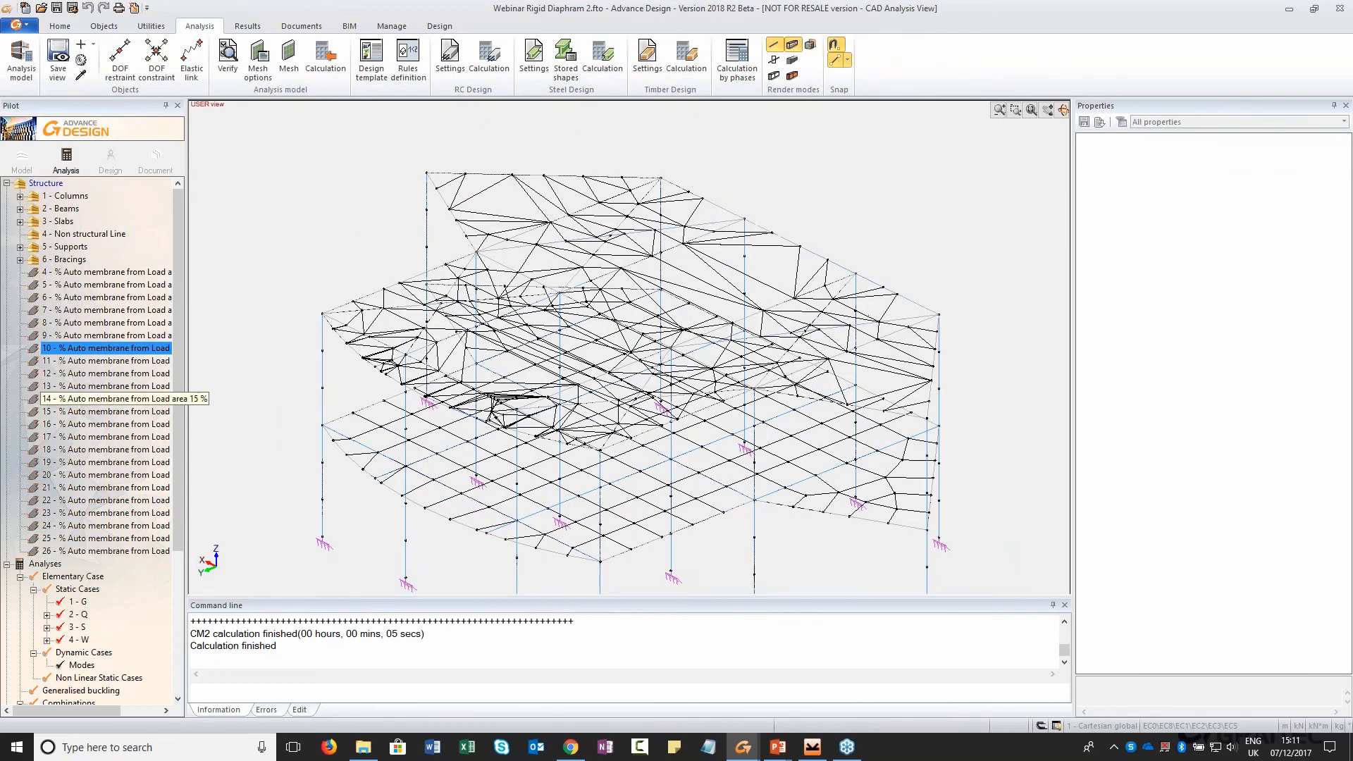
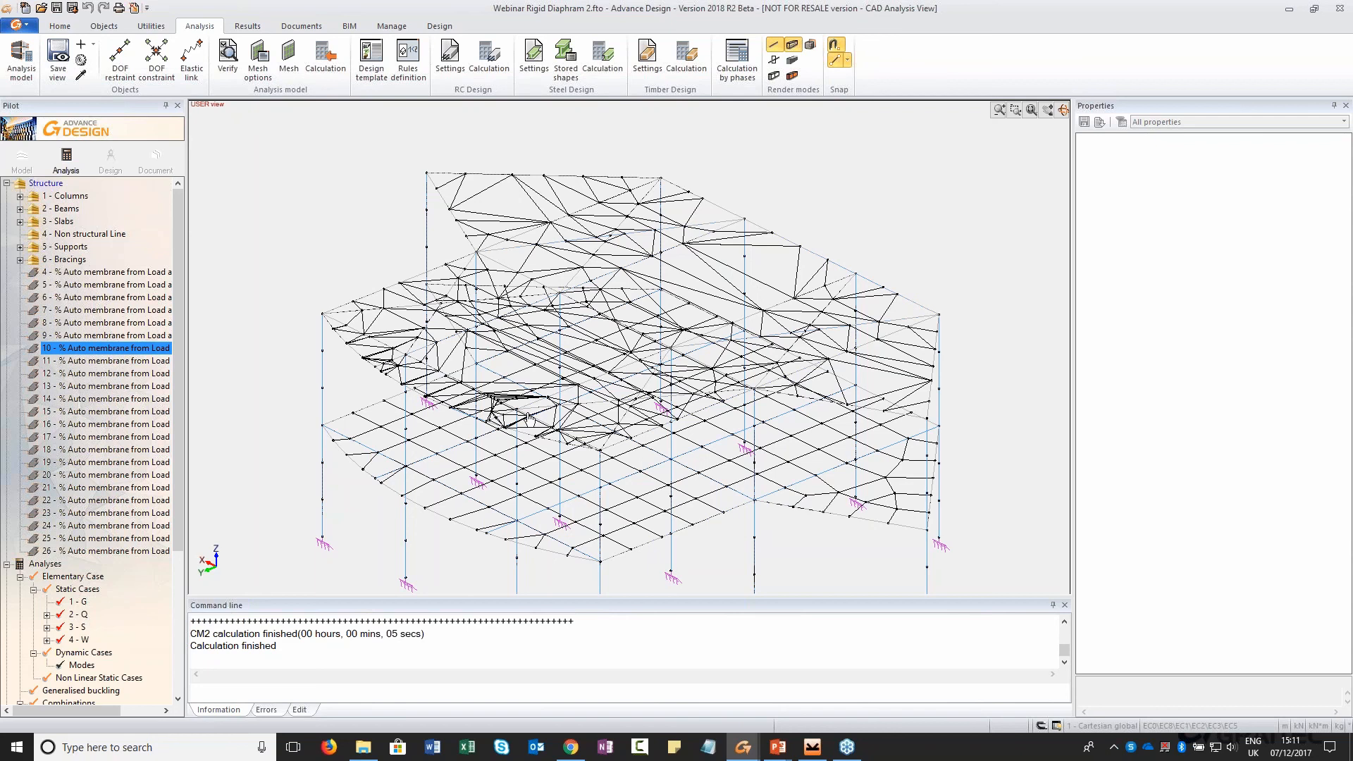
{"action": "mouse_move", "coordinate": [727, 367]}
{"action": "middle_mouse_down", "text": "shift"}
{"action": "mouse_move", "coordinate": [661, 323]}
{"action": "mouse_move", "coordinate": [543, 354]}
{"action": "mouse_move", "coordinate": [746, 369]}
{"action": "middle_mouse_up", "text": "shift"}
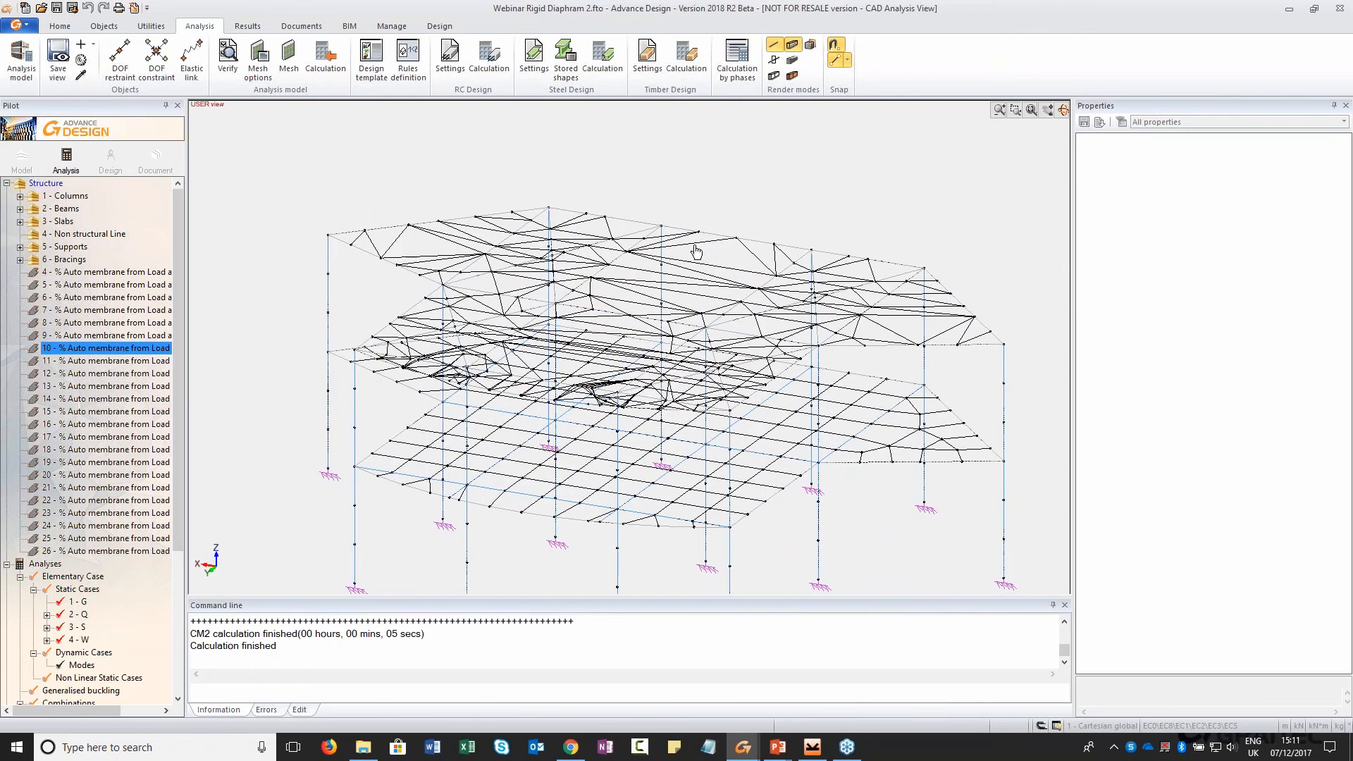
{"action": "middle_click_drag", "start_coordinate": [696, 251], "coordinate": [634, 254], "text": "shift"}
Select all automatic roof membranes from 4 to 26 and set their mesh type to None
{"action": "left_click", "coordinate": [106, 272]}
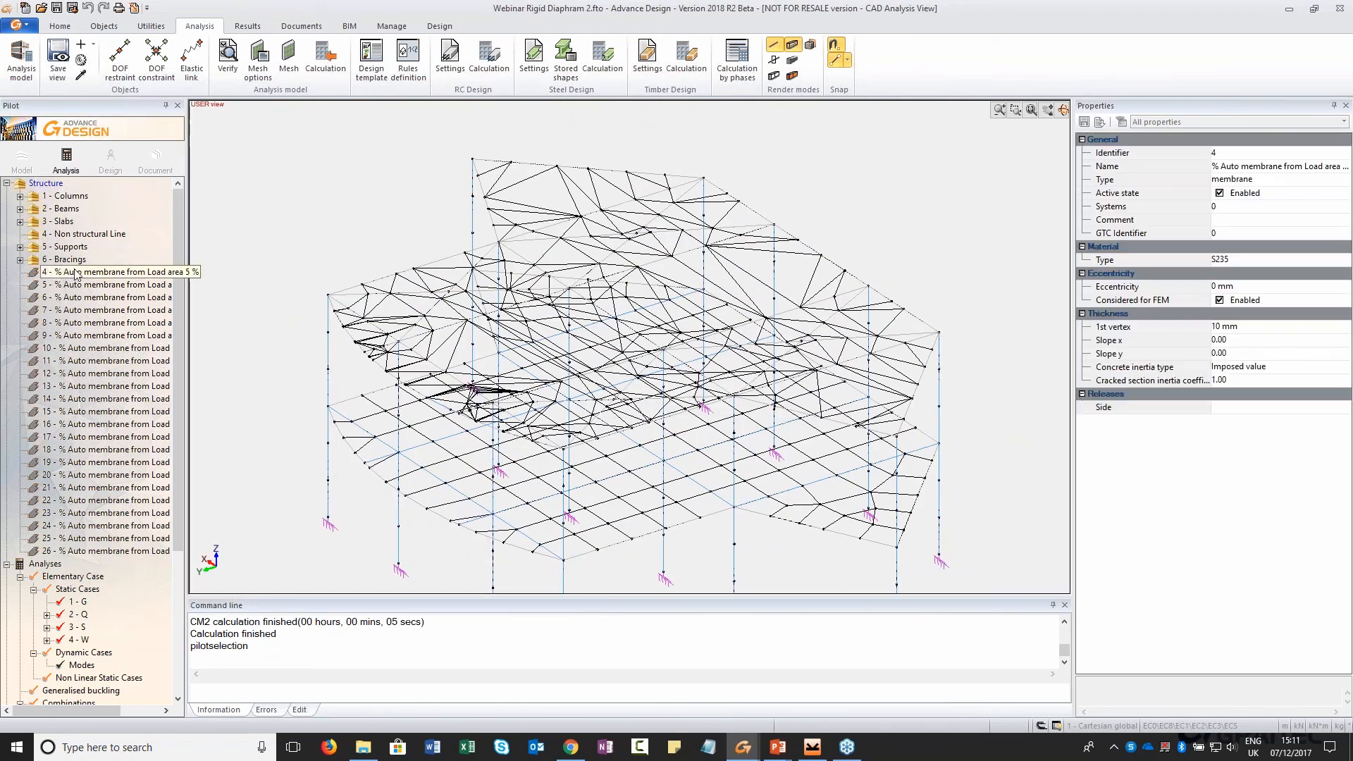
{"action": "left_click", "coordinate": [106, 550], "text": "shift"}
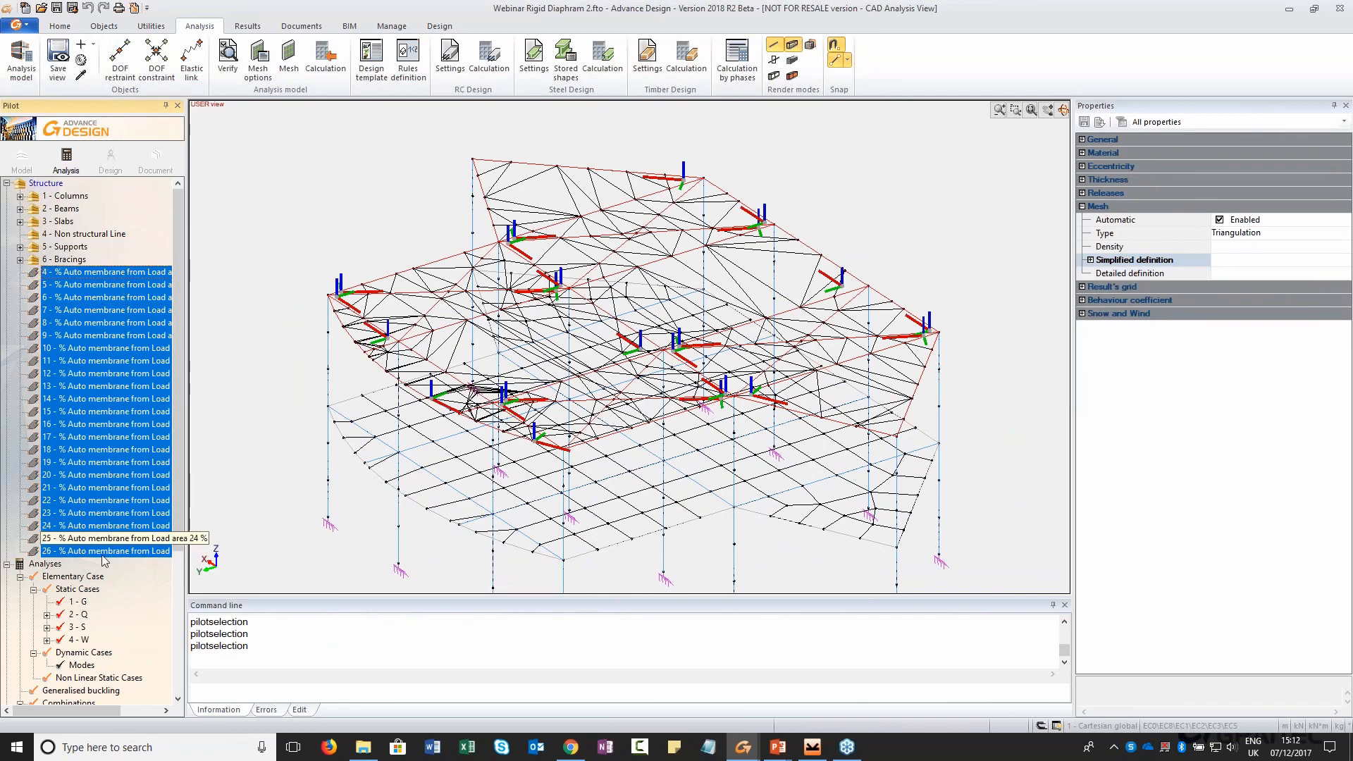
{"action": "middle_click_drag", "start_coordinate": [775, 296], "coordinate": [705, 345], "text": "shift"}
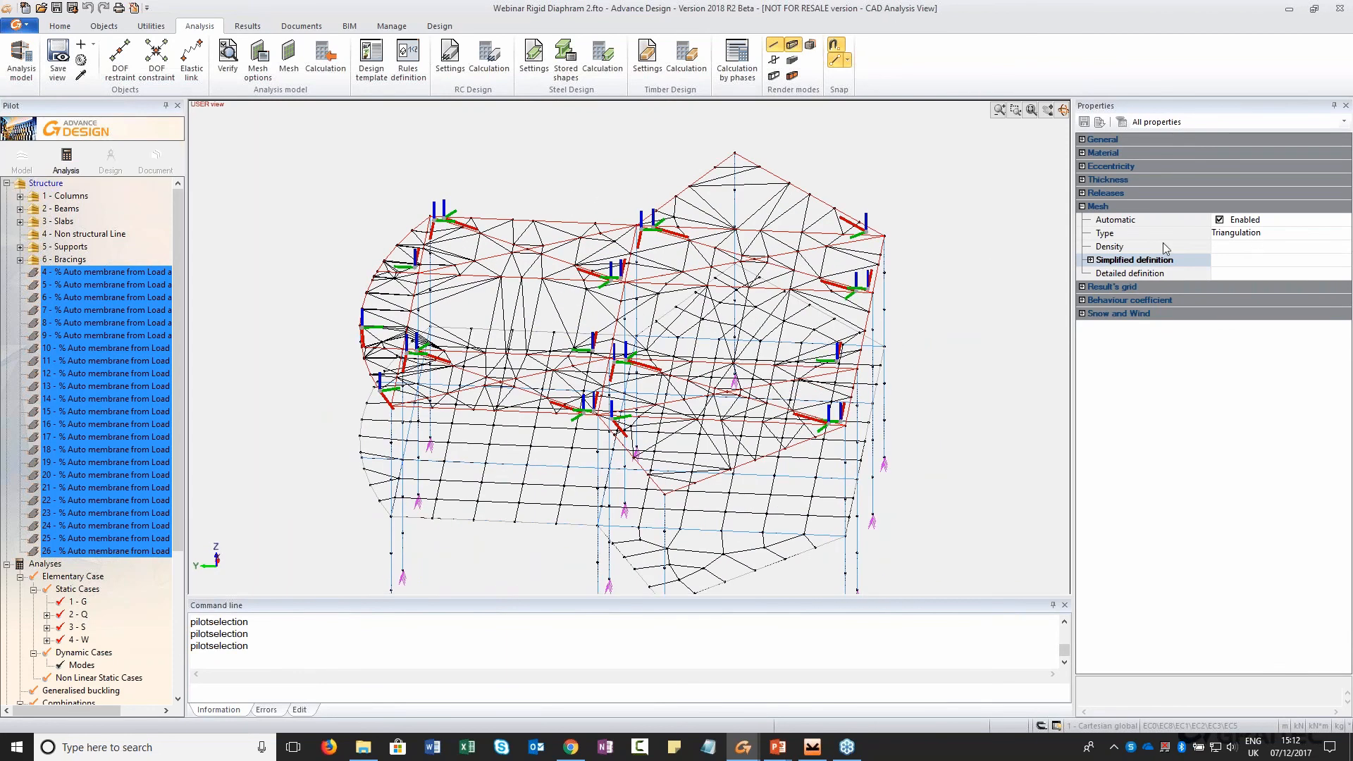
{"action": "left_click", "coordinate": [1261, 233]}
{"action": "left_click", "coordinate": [1343, 234]}
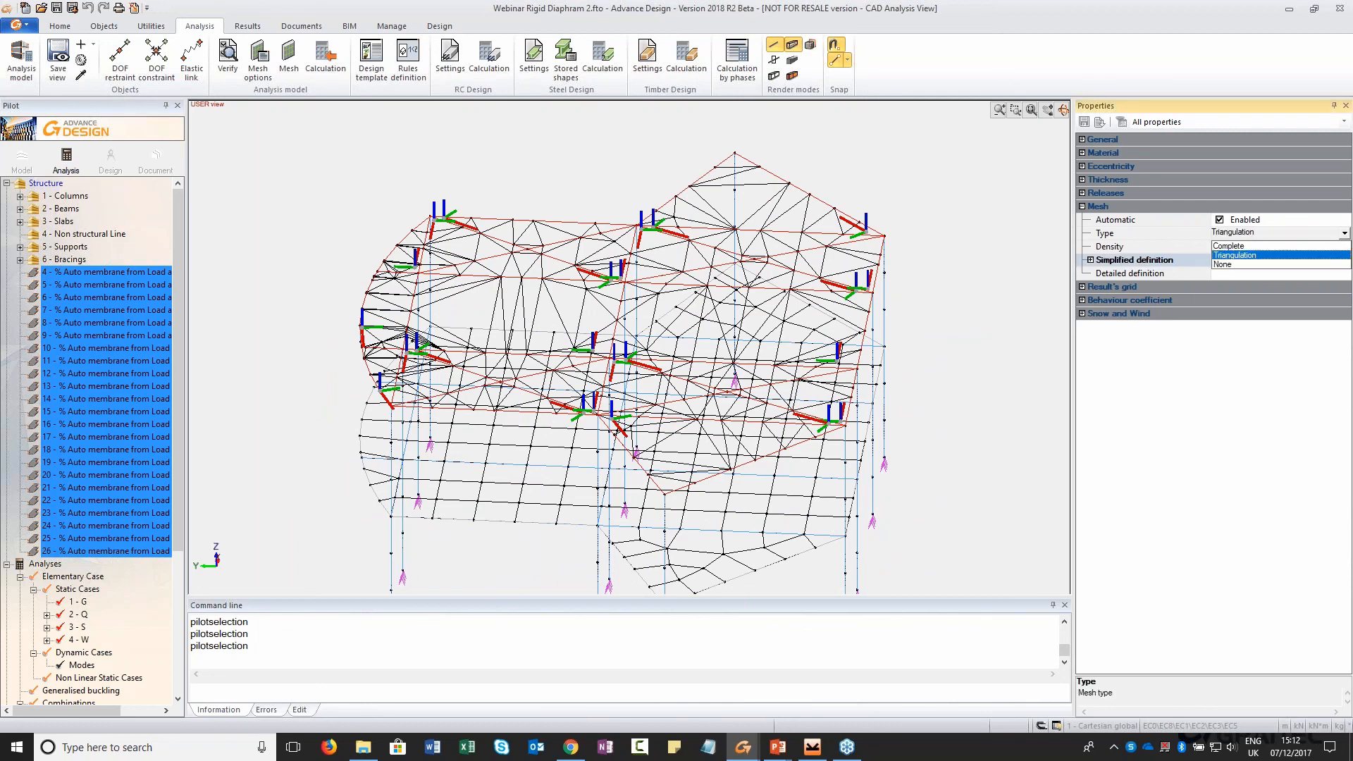
{"action": "left_click", "coordinate": [1210, 264]}
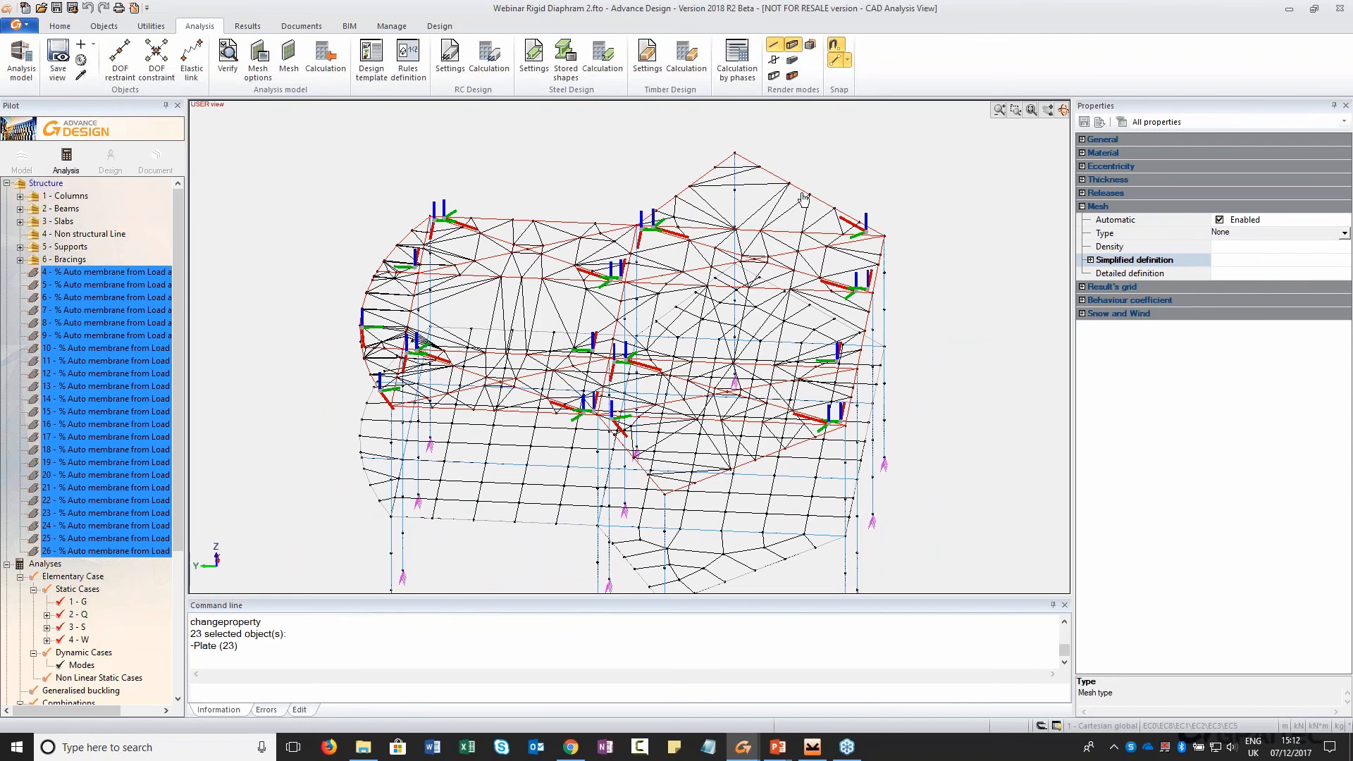
Remesh the structure and launch the finite elements calculation on the new mesh
{"action": "left_click", "coordinate": [308, 76]}
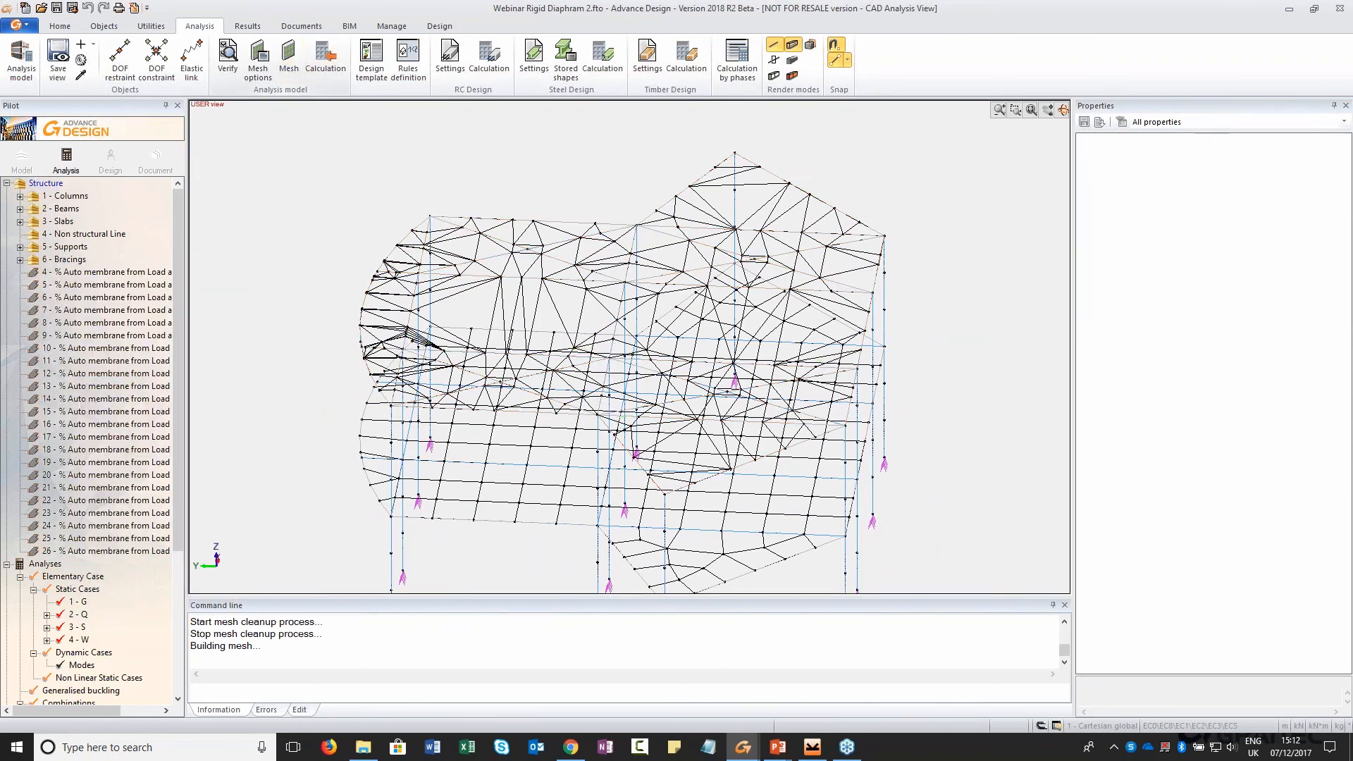
{"action": "mouse_move", "coordinate": [580, 247]}
{"action": "middle_mouse_down"}
{"action": "mouse_move", "coordinate": [404, 223]}
{"action": "mouse_move", "coordinate": [353, 230]}
{"action": "mouse_move", "coordinate": [342, 274]}
{"action": "mouse_move", "coordinate": [643, 220]}
{"action": "mouse_move", "coordinate": [499, 218]}
{"action": "mouse_move", "coordinate": [572, 234]}
{"action": "middle_mouse_up"}
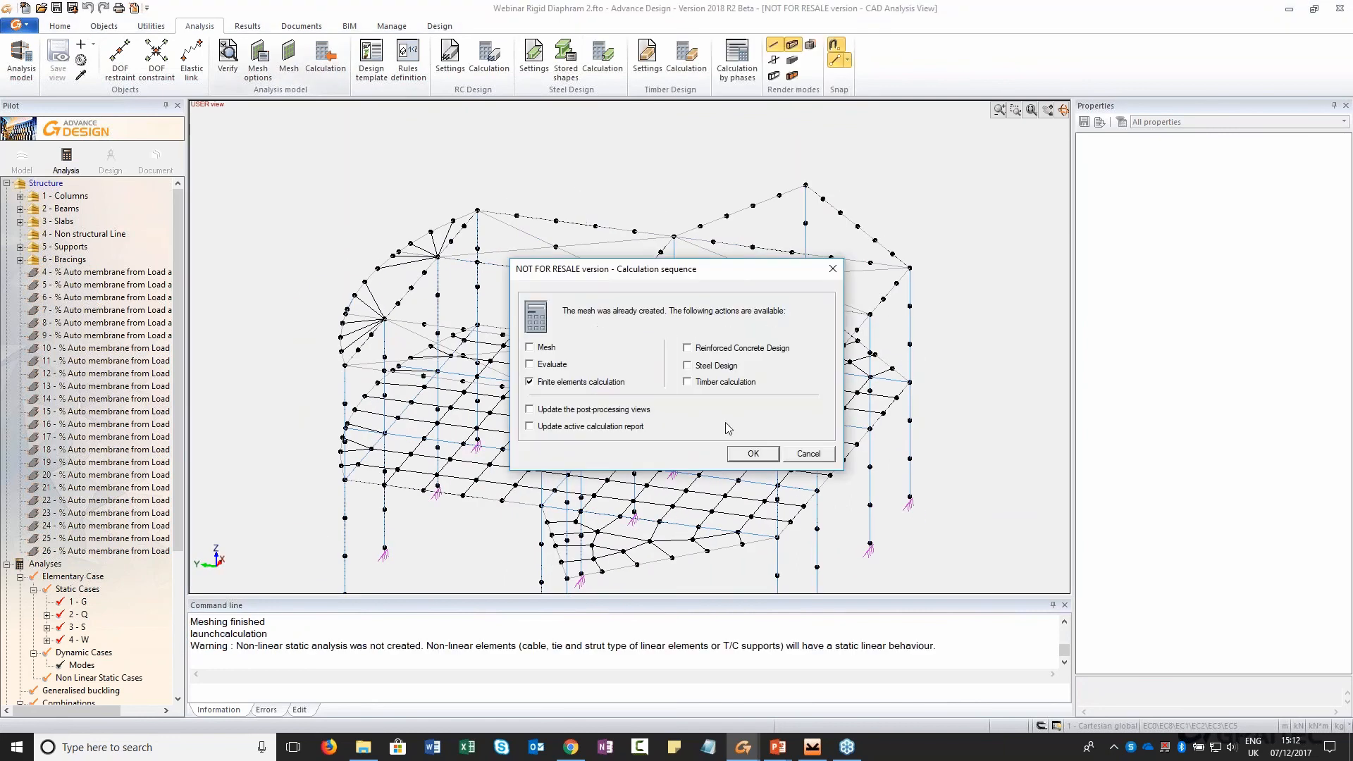
{"action": "left_click", "coordinate": [752, 454]}
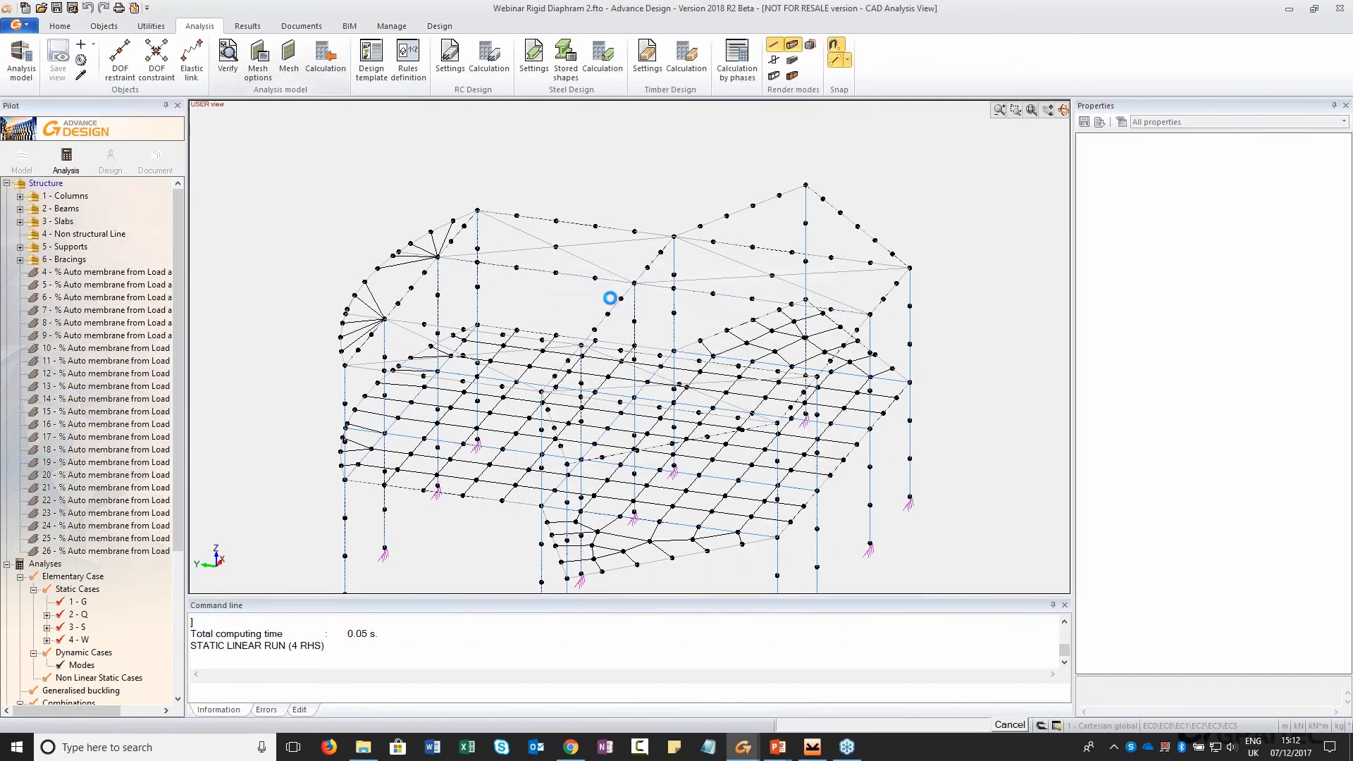
Dismiss the instability error, try the finite elements calculation again on the existing mesh, and cancel the resulting error
{"action": "left_click", "coordinate": [788, 403]}
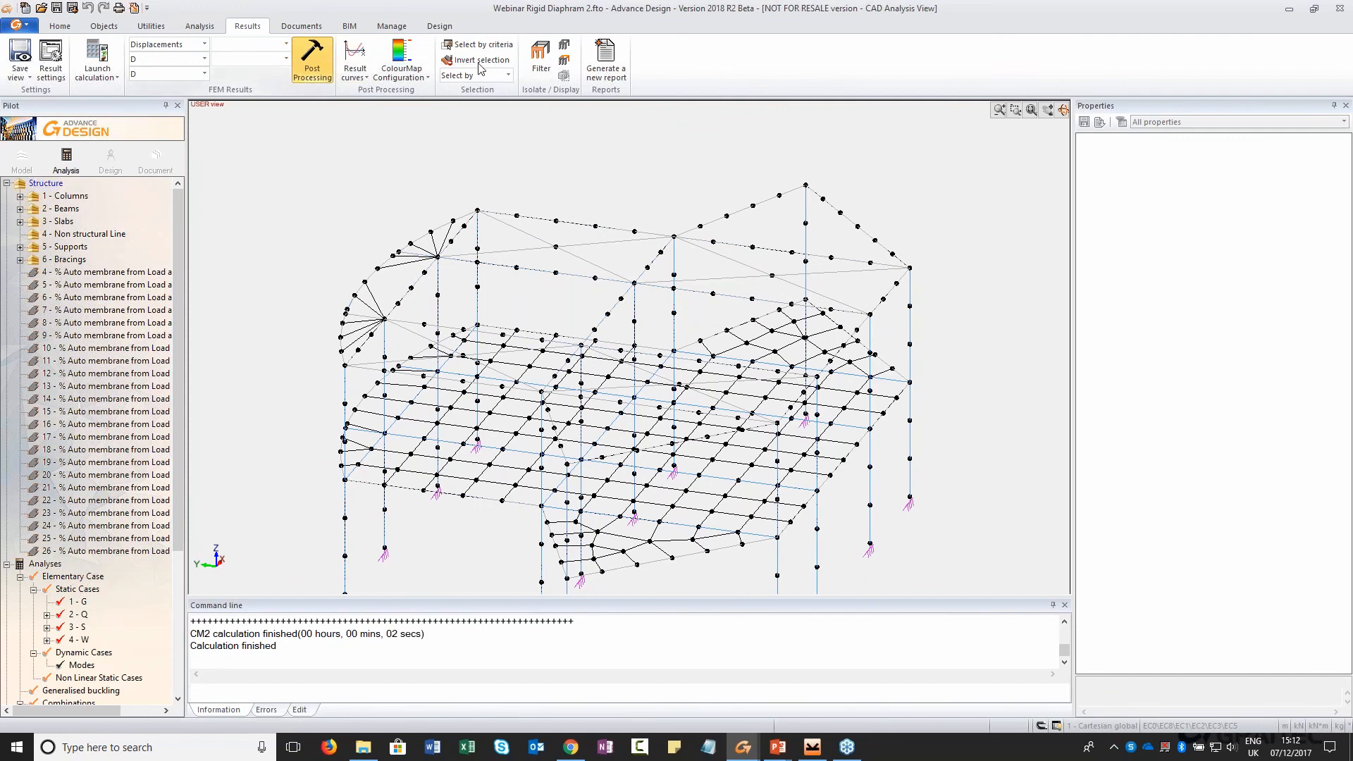
{"action": "scroll", "coordinate": [423, 67], "scroll_direction": "up", "scroll_amount": 1}
{"action": "left_click", "coordinate": [328, 67]}
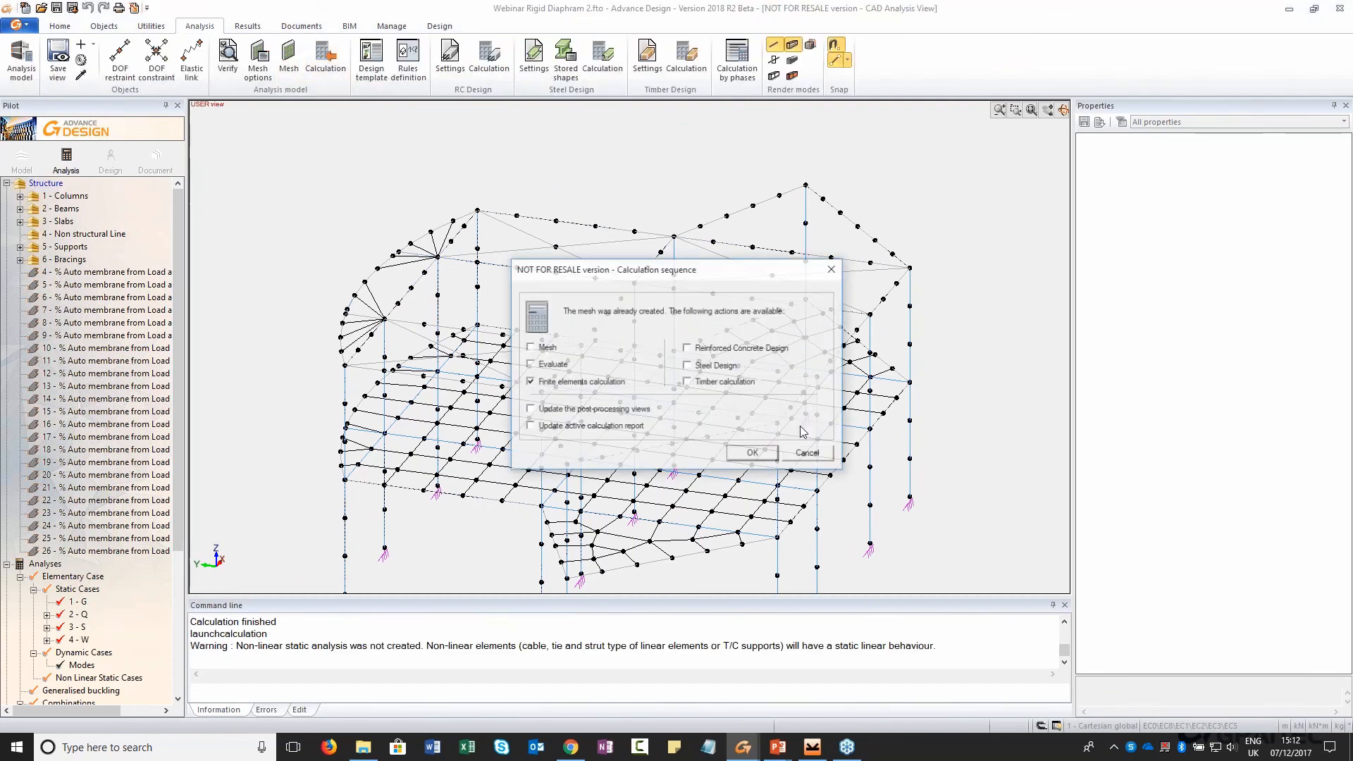
{"action": "left_click", "coordinate": [773, 456]}
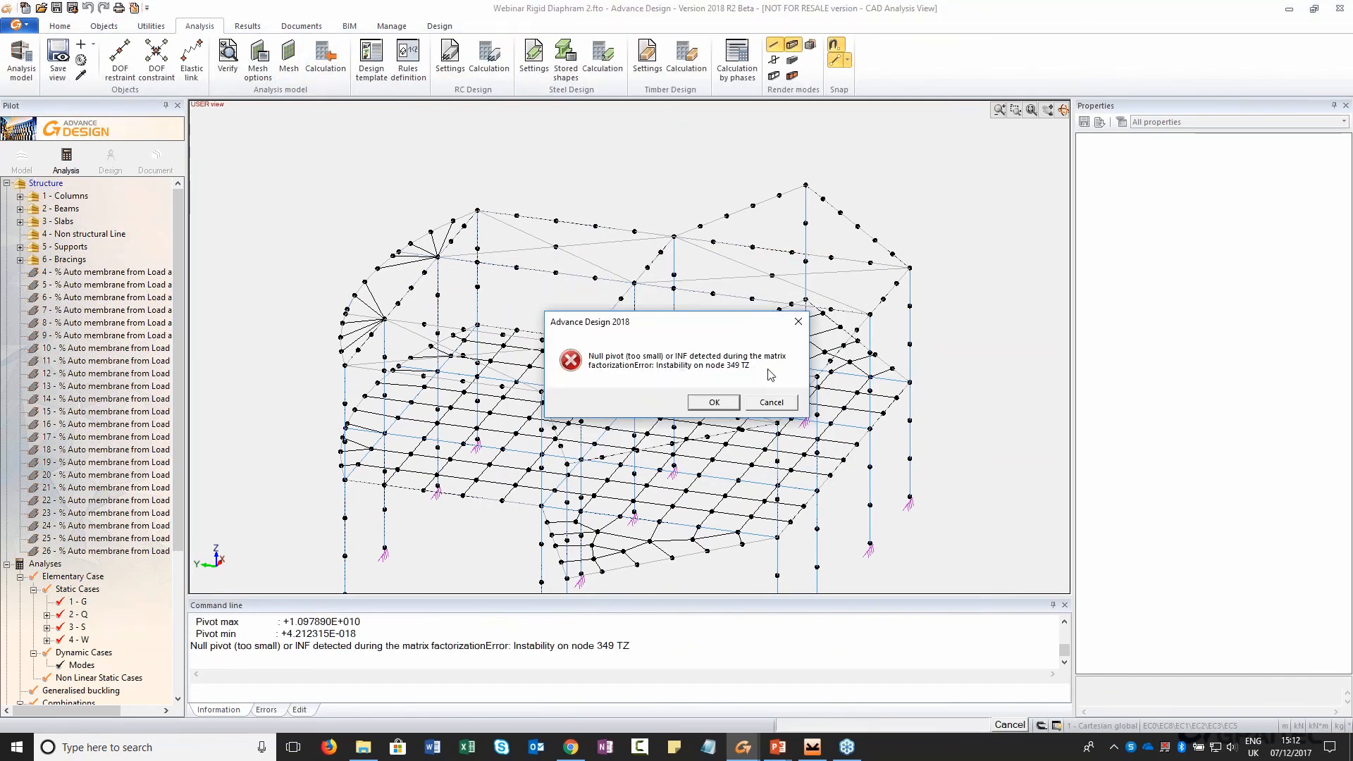
{"action": "left_click", "coordinate": [771, 402]}
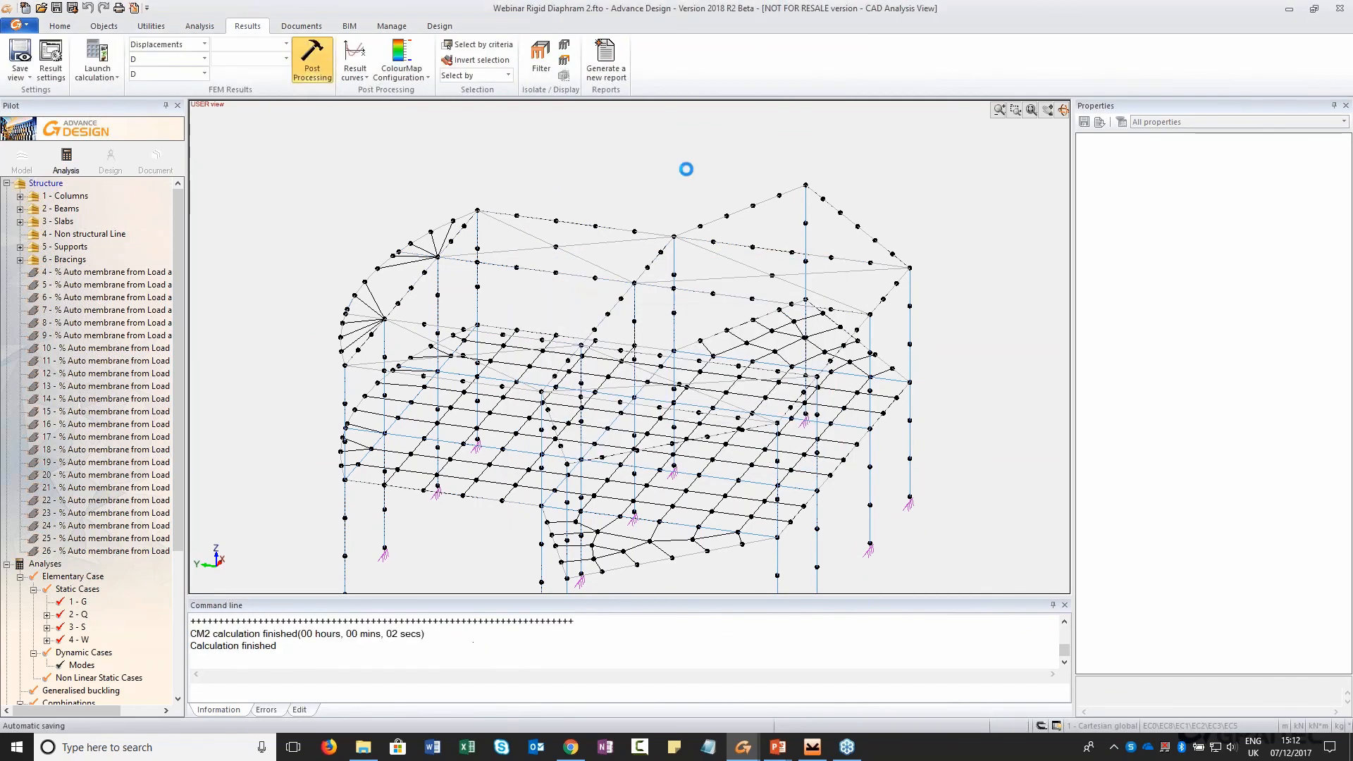
Select node 349 by its identifier through selection by criteria and locate it in the roof bracing
{"action": "left_click", "coordinate": [476, 44]}
{"action": "double_click", "coordinate": [563, 407]}
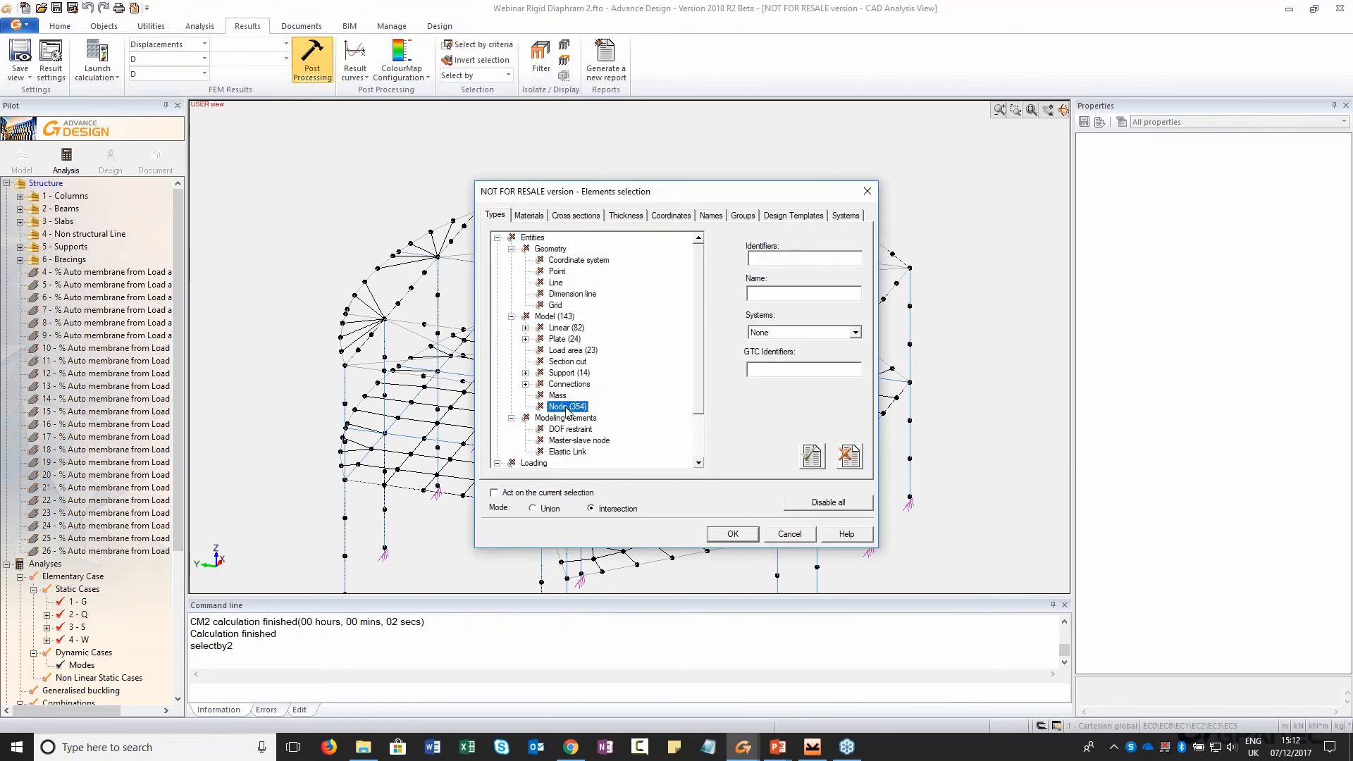
{"action": "left_click", "coordinate": [831, 258]}
{"action": "key", "text": "Return"}
{"action": "middle_click_drag", "start_coordinate": [855, 326], "coordinate": [718, 371]}
{"action": "middle_click_drag", "start_coordinate": [665, 374], "coordinate": [712, 318]}
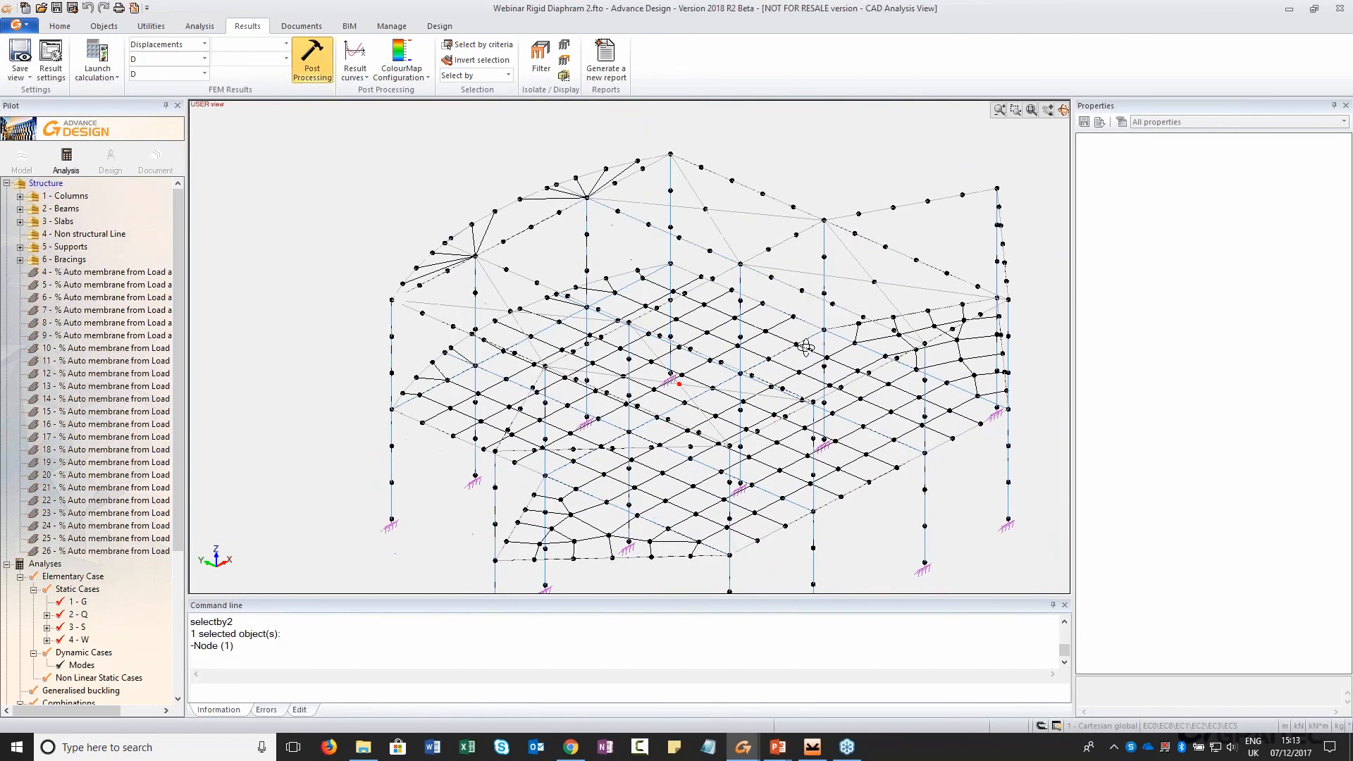
{"action": "left_click", "coordinate": [199, 26]}
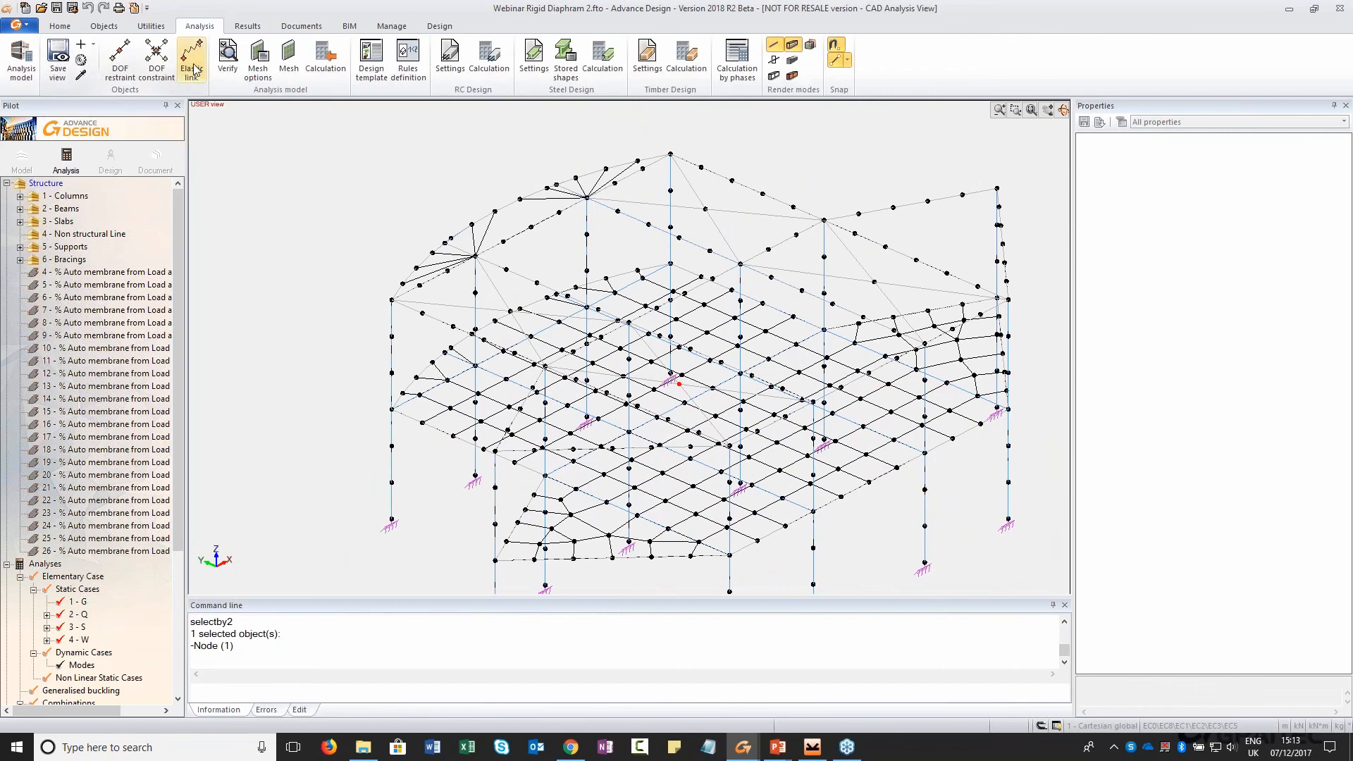
{"action": "left_click", "coordinate": [158, 58]}
{"action": "middle_click_drag", "start_coordinate": [604, 227], "coordinate": [731, 216]}
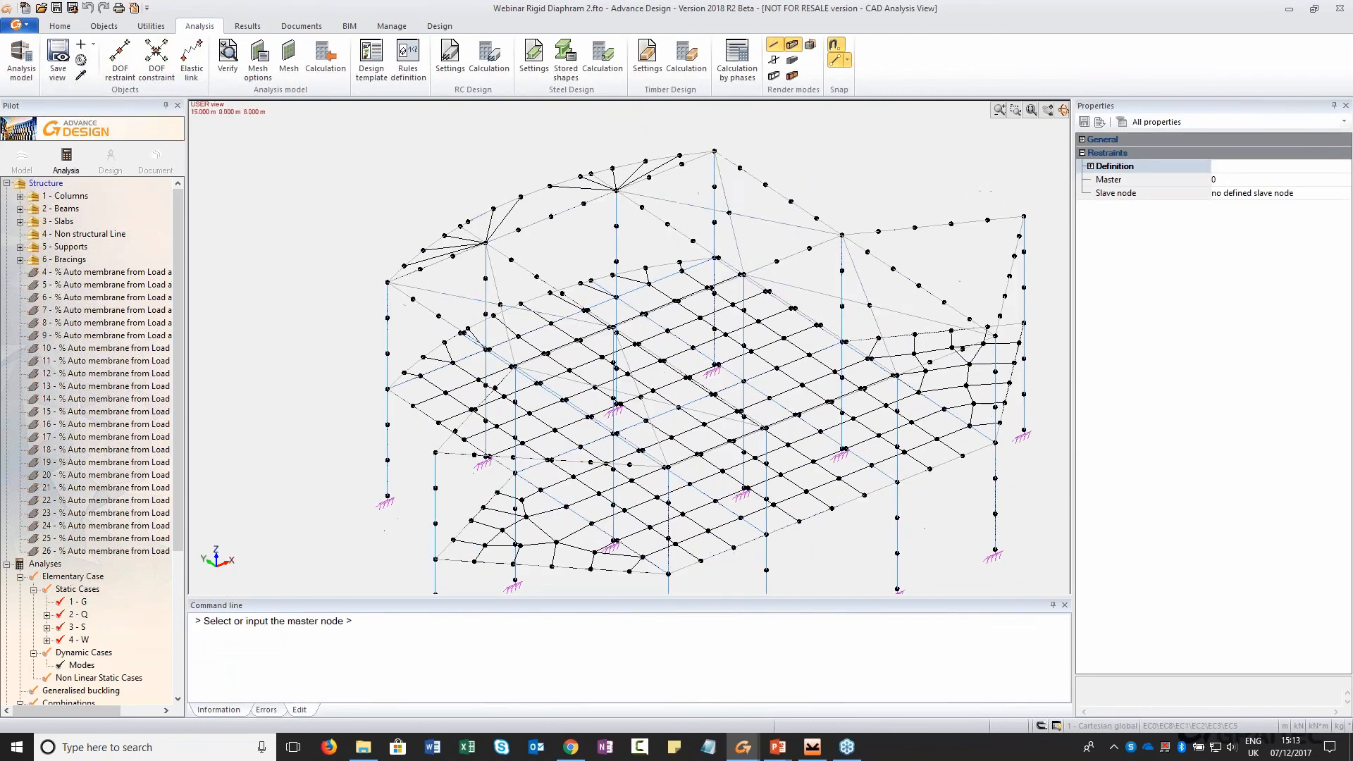
{"action": "left_click", "coordinate": [730, 214]}
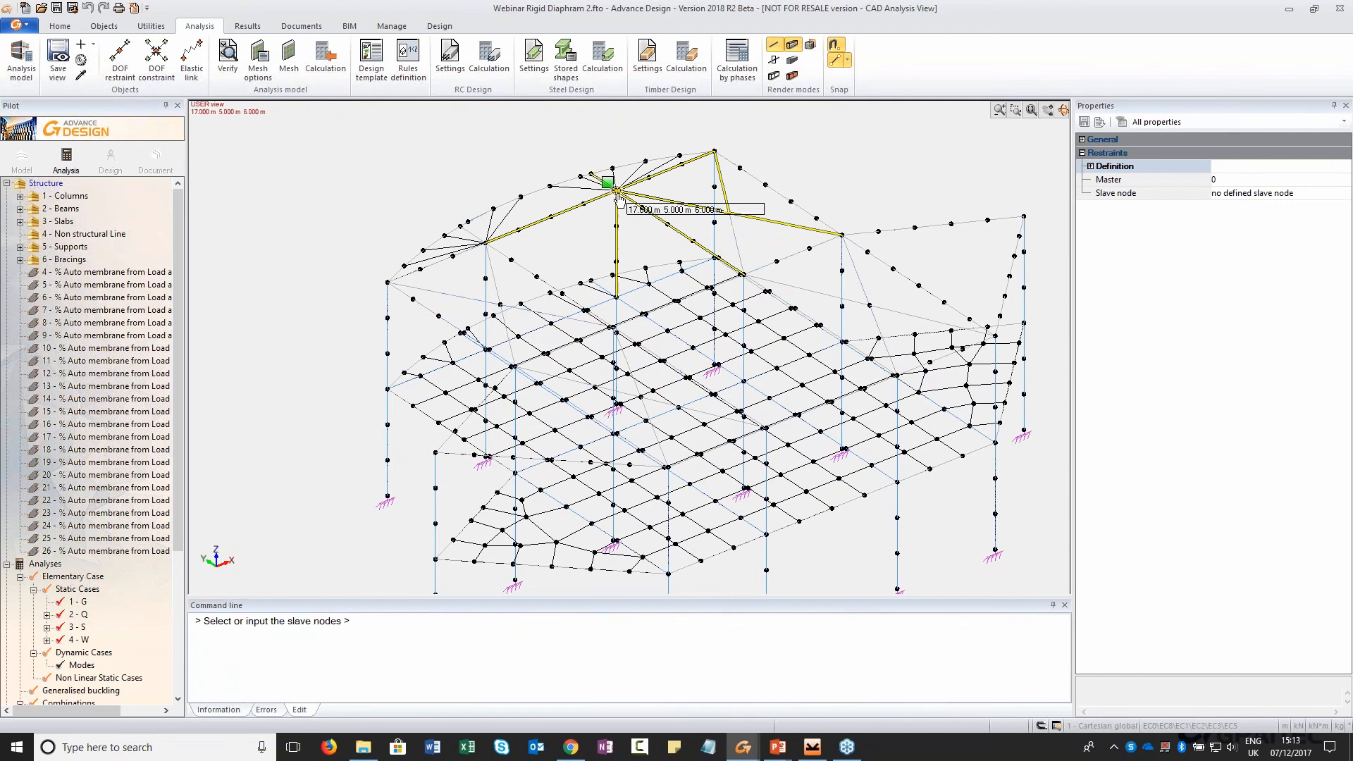
{"action": "left_click", "coordinate": [617, 194]}
{"action": "left_click", "coordinate": [714, 154]}
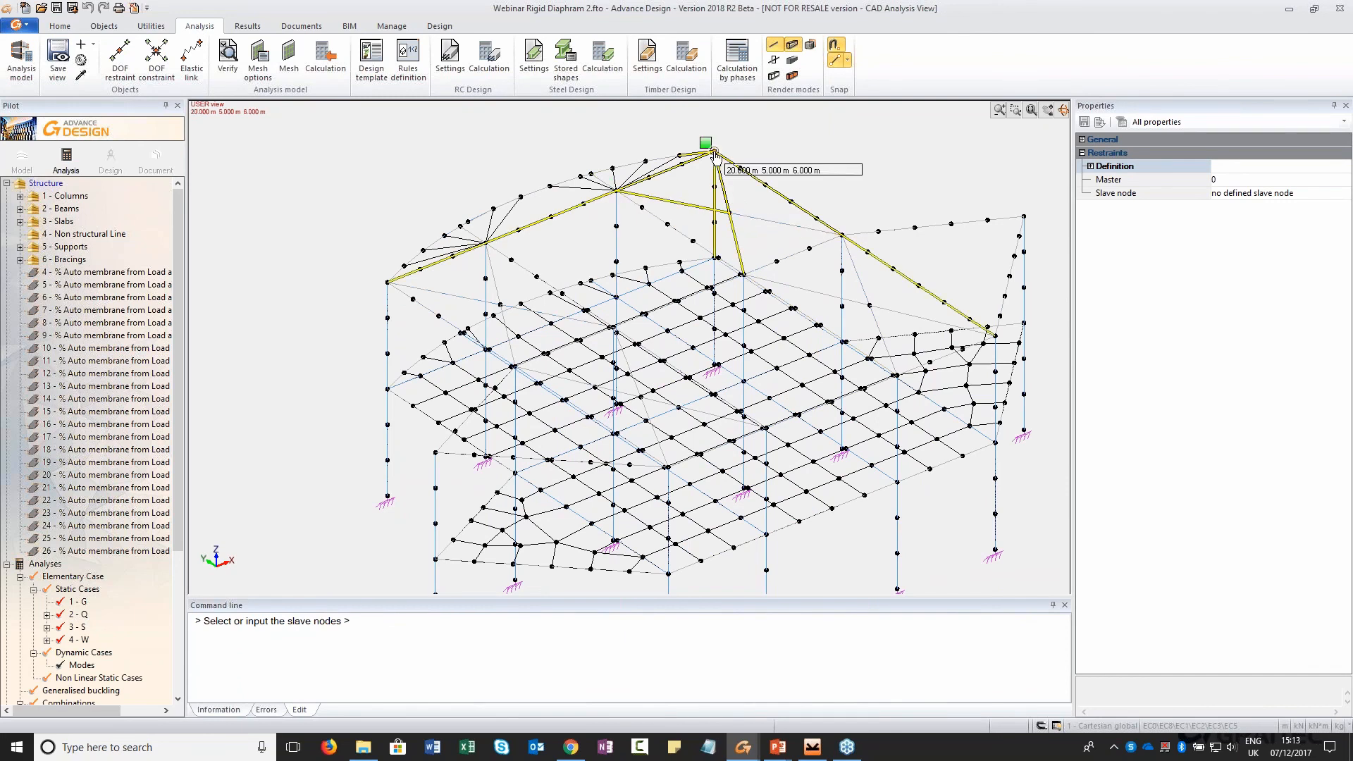
{"action": "left_click", "coordinate": [742, 275]}
{"action": "left_click", "coordinate": [776, 261]}
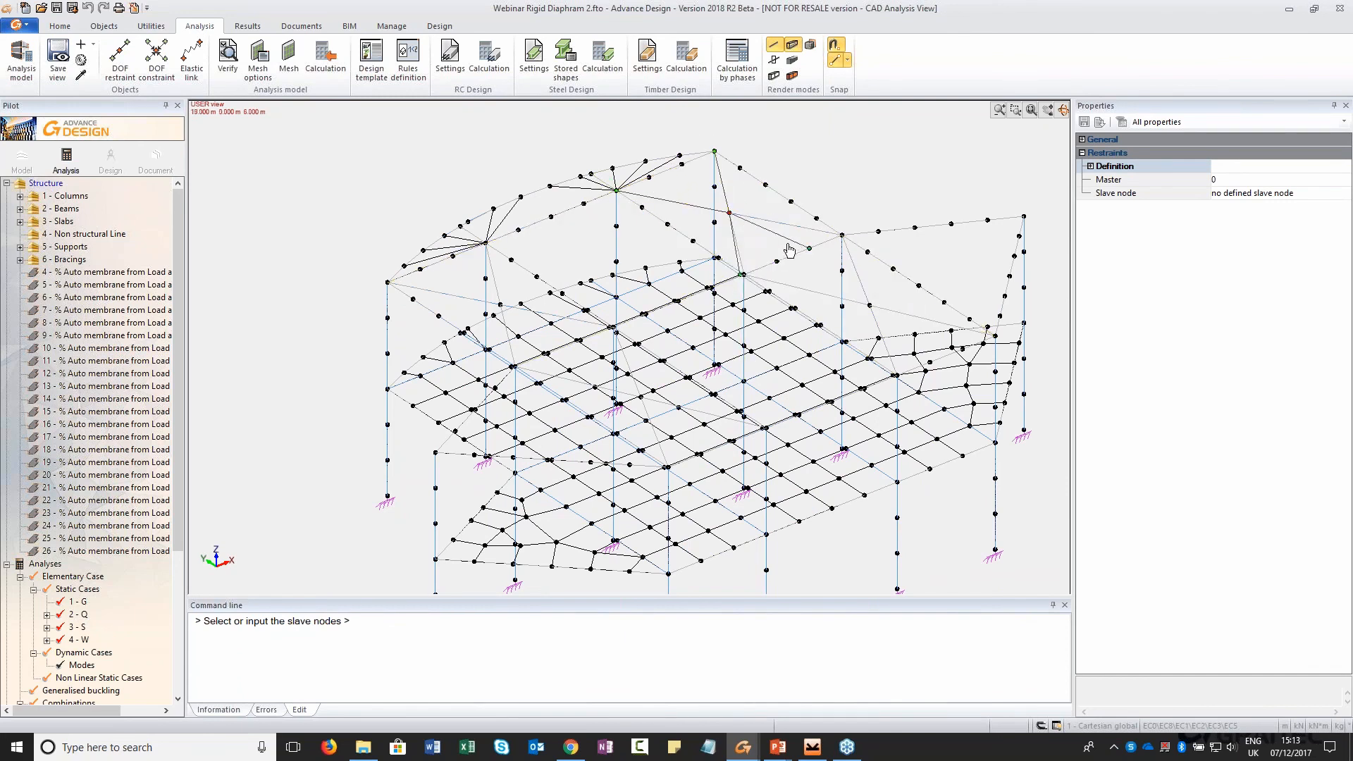
{"action": "key", "text": "Escape"}
Select all roof-level beams, bracings and membranes from a side view and isolate them in the display
{"action": "middle_click_drag", "start_coordinate": [751, 239], "coordinate": [856, 195]}
{"action": "left_click_drag", "start_coordinate": [389, 211], "coordinate": [987, 352]}
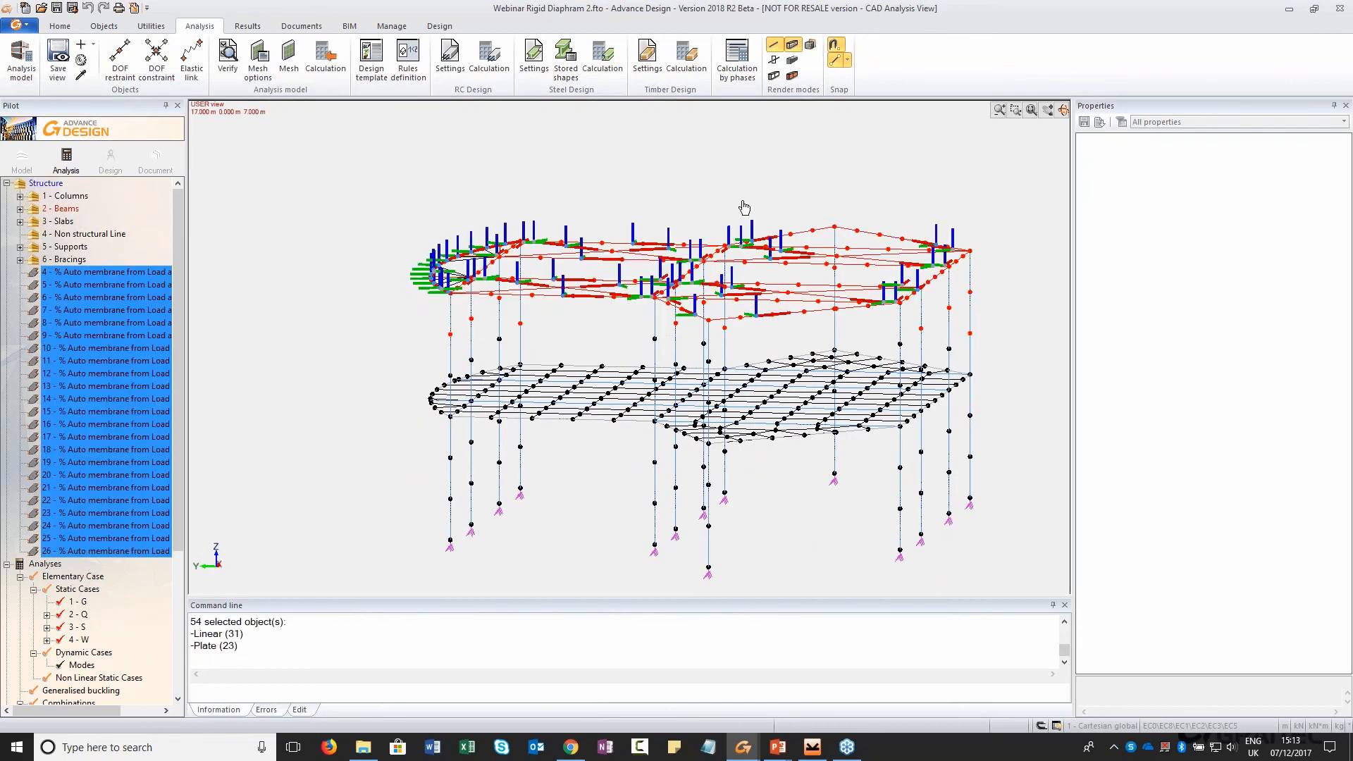
{"action": "middle_click_drag", "start_coordinate": [742, 212], "coordinate": [652, 233]}
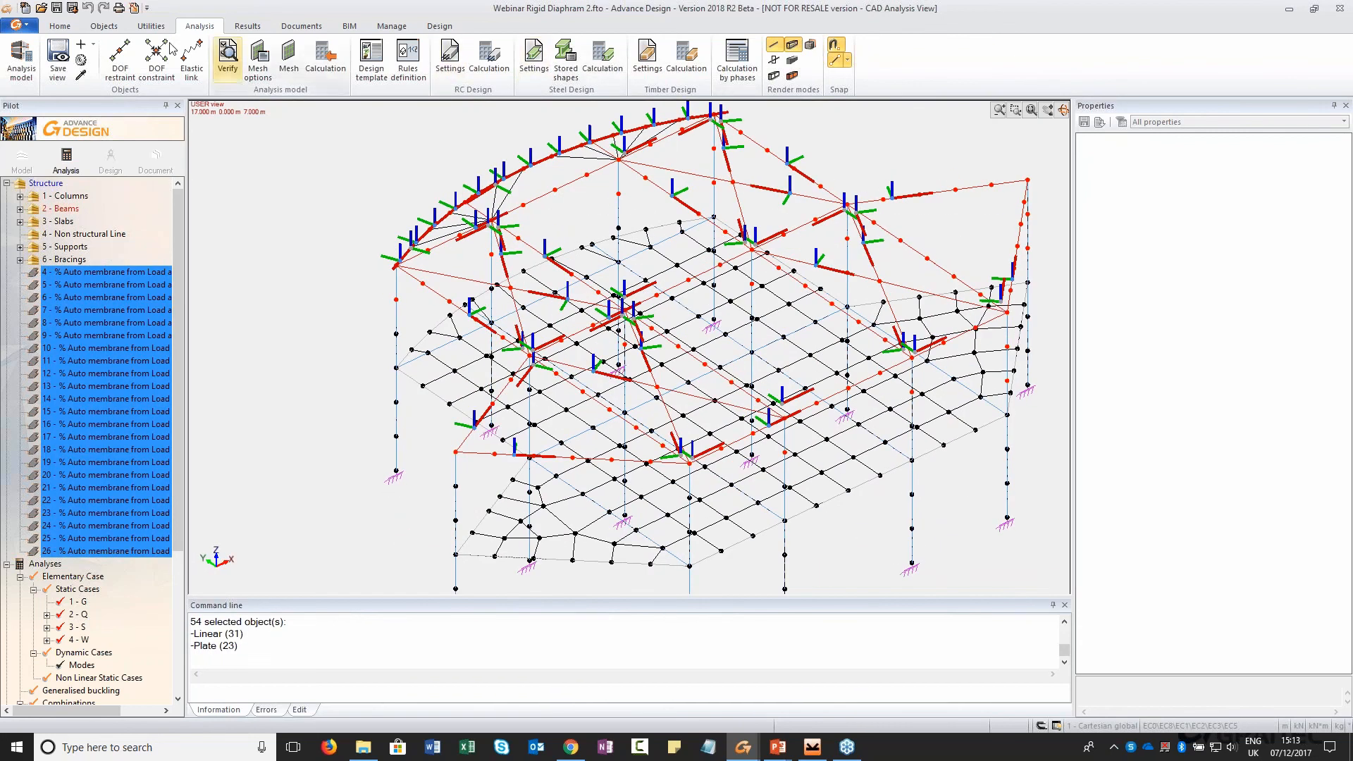
{"action": "left_click", "coordinate": [70, 30]}
{"action": "left_click", "coordinate": [687, 60]}
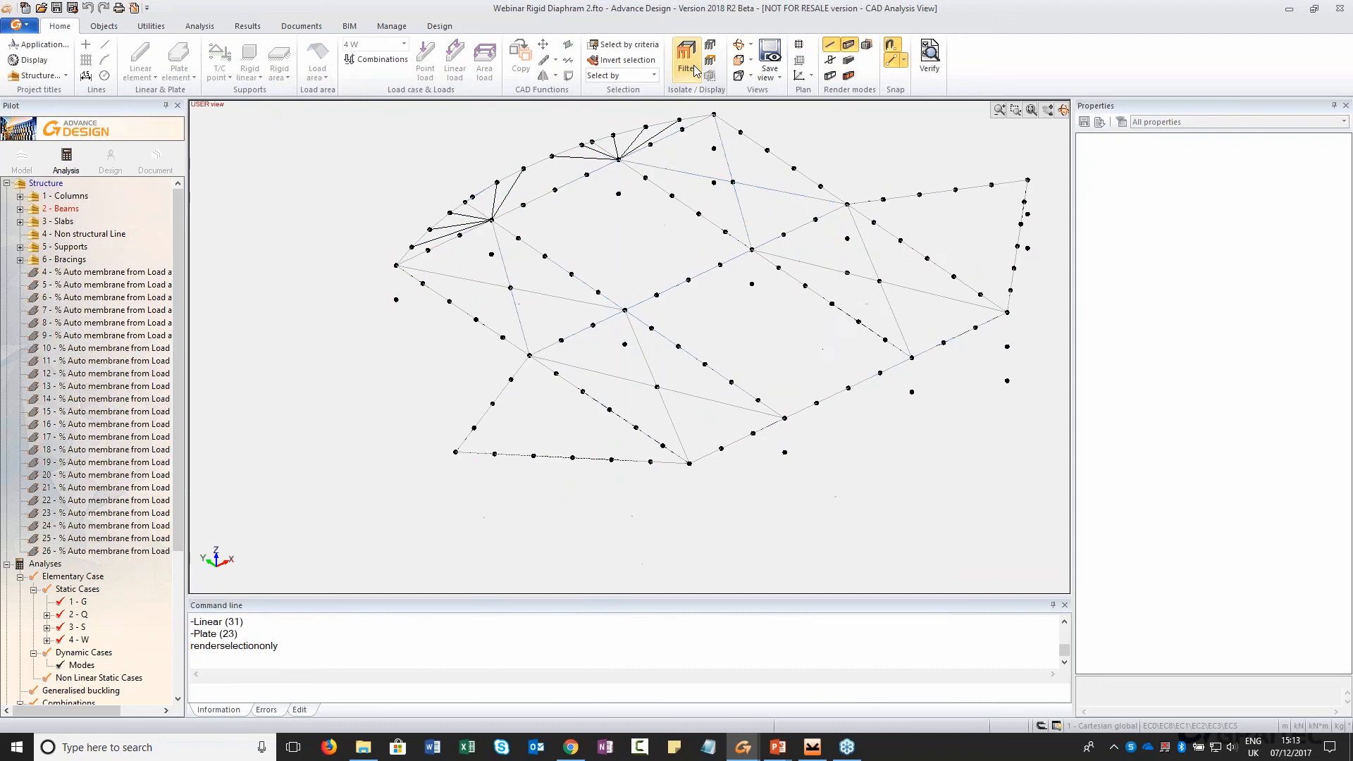
Create a DOF constraint in the X 17-20 m, Y 0-5 m roof bay, bracing crossing as master and the four corner nodes as slaves
{"action": "left_click", "coordinate": [204, 27]}
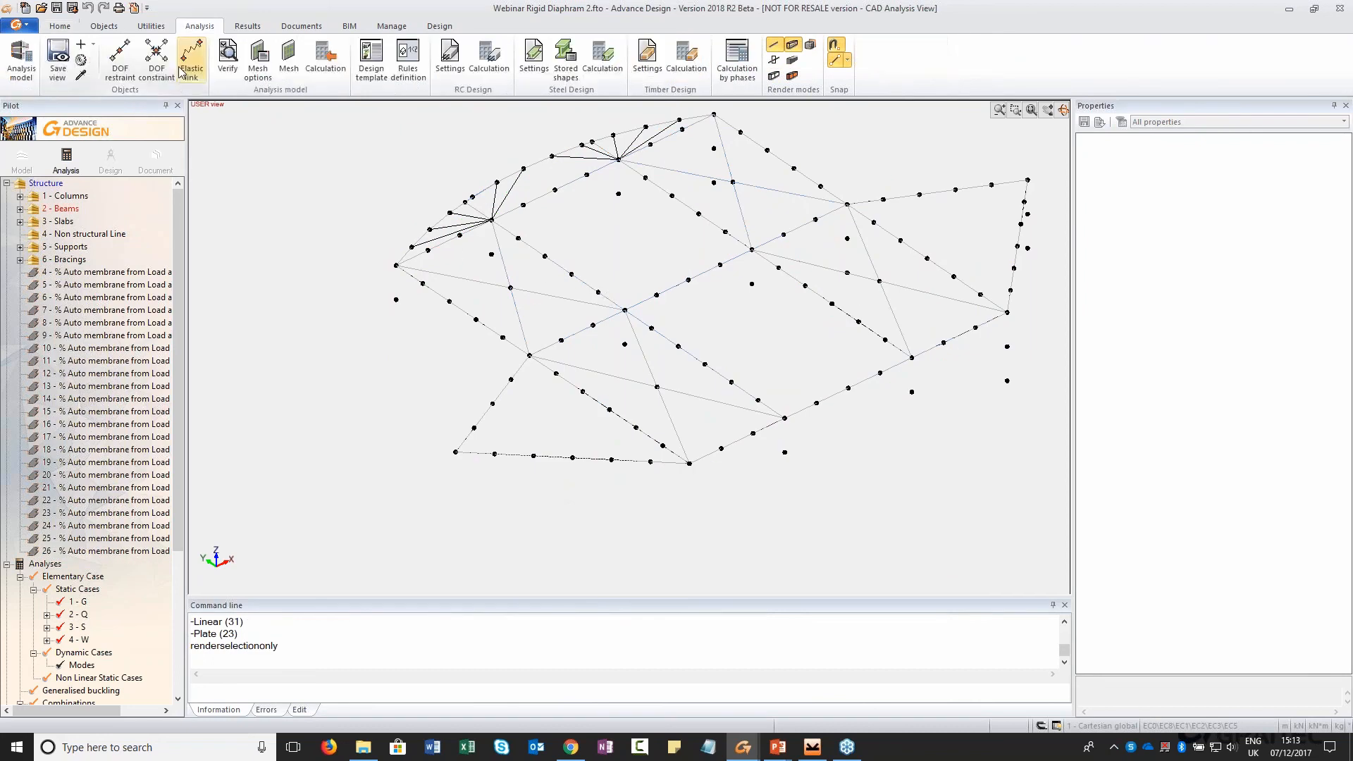
{"action": "left_click", "coordinate": [157, 58]}
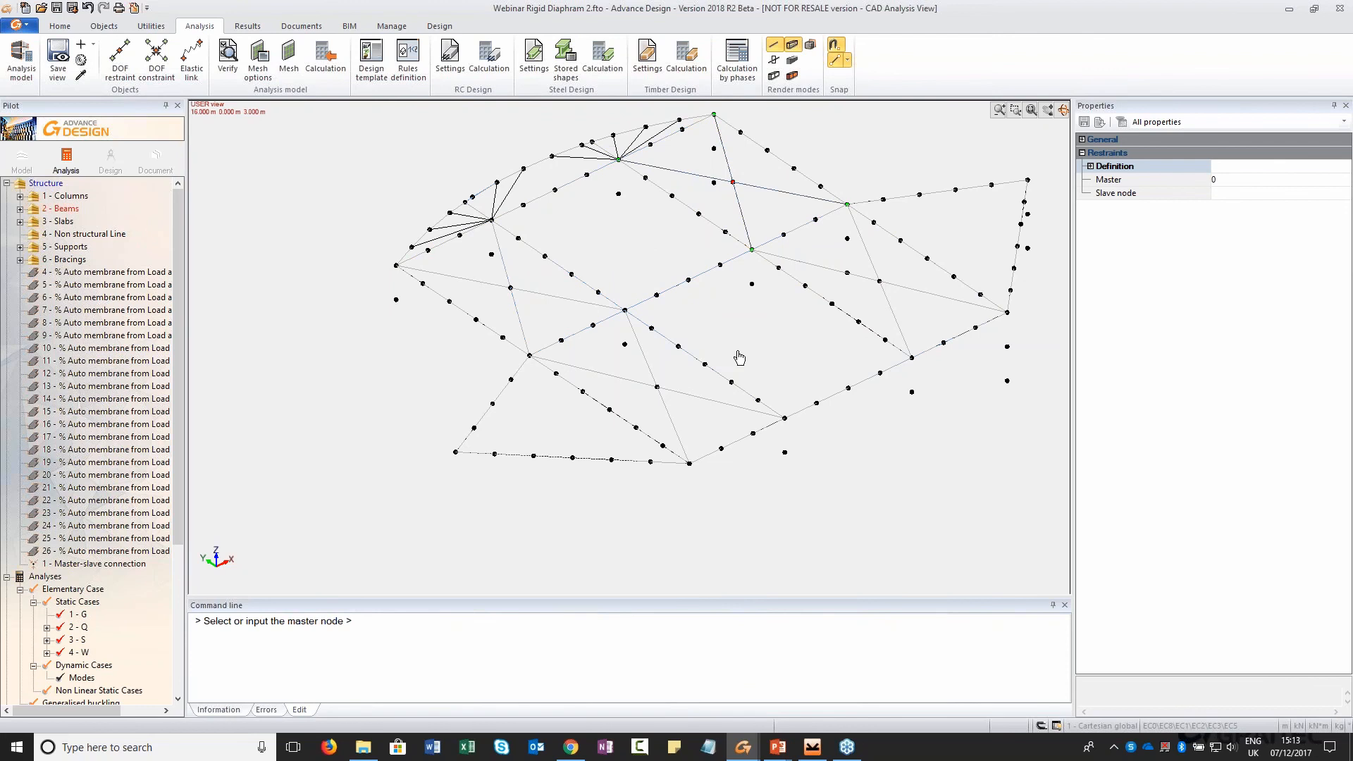
{"action": "left_click", "coordinate": [880, 285]}
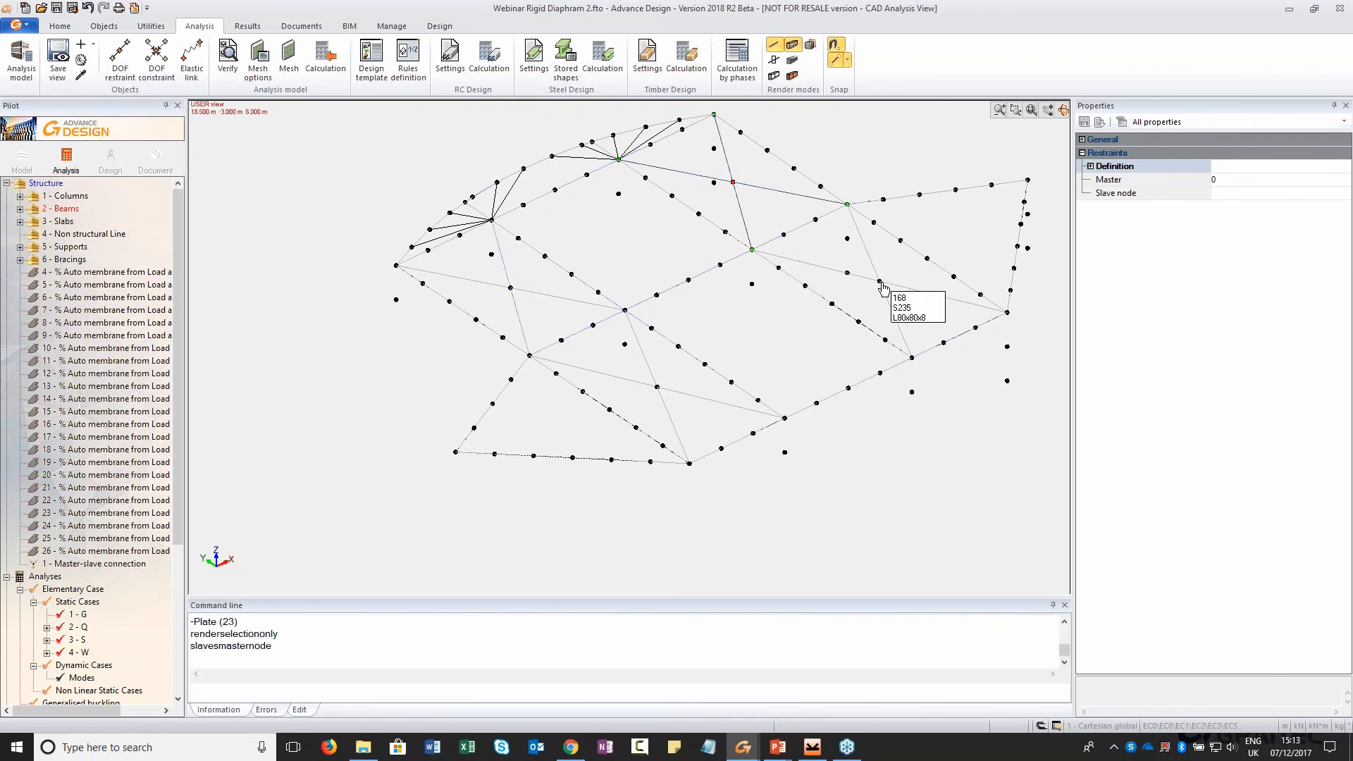
{"action": "left_click", "coordinate": [156, 56]}
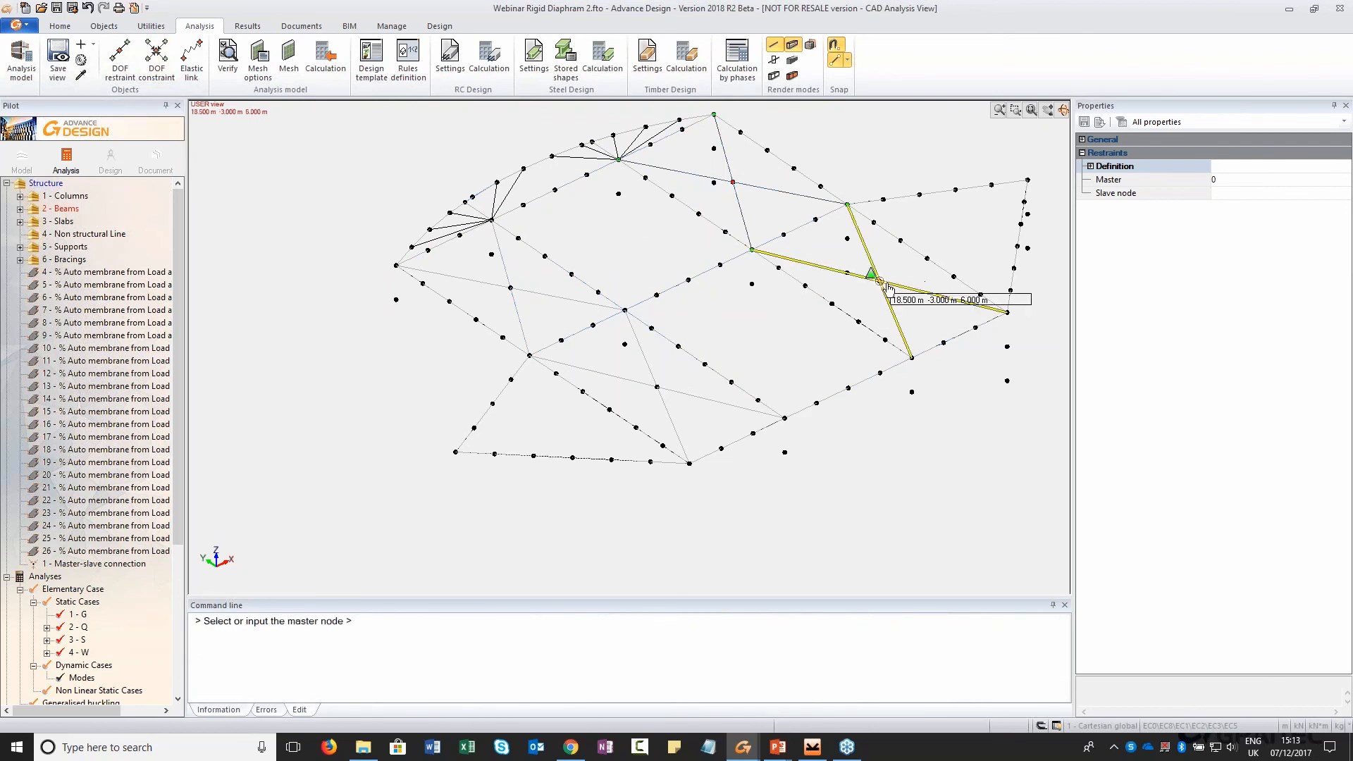
{"action": "left_click", "coordinate": [847, 204]}
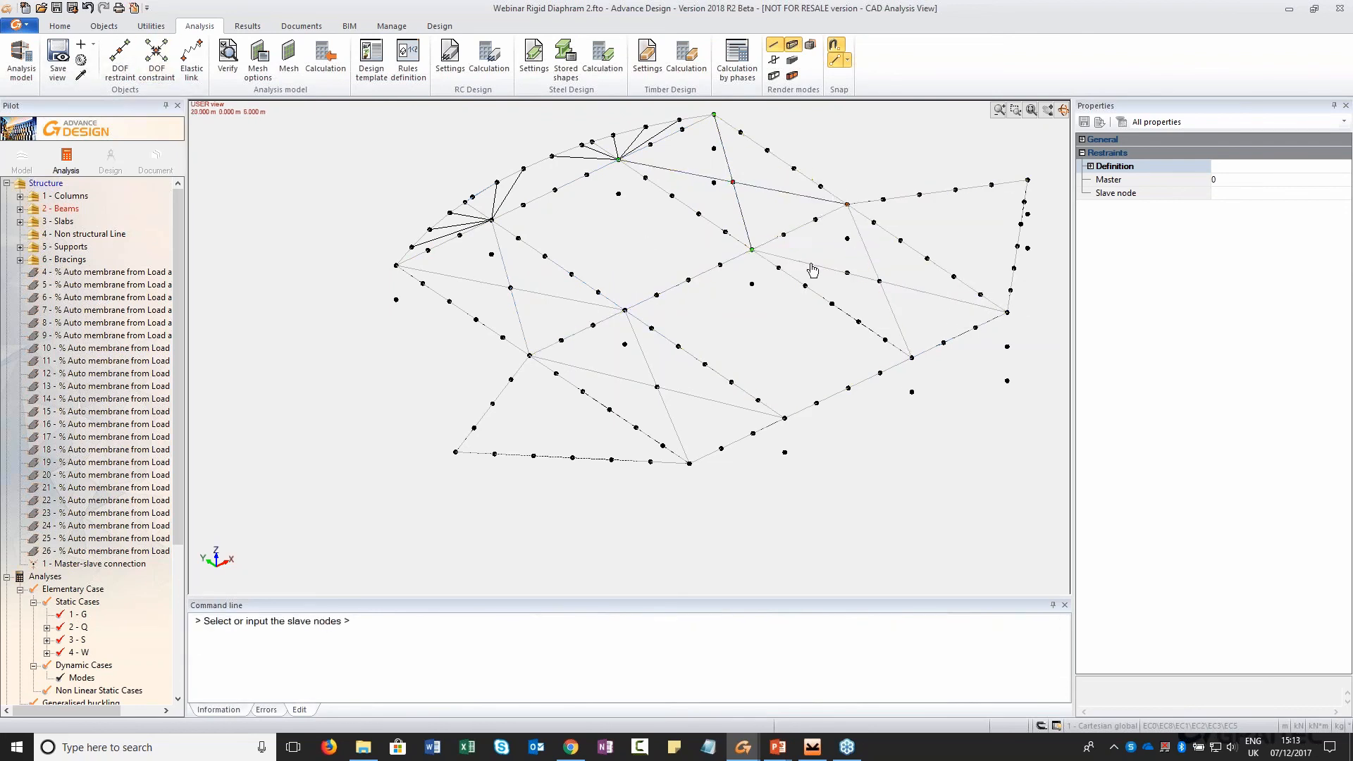
{"action": "left_click", "coordinate": [878, 257]}
{"action": "key", "text": "Return"}
Create a DOF constraint with the bracing crossing at 18.5, -3, 6 m as master and its four bay corners as slaves
{"action": "left_click", "coordinate": [168, 58]}
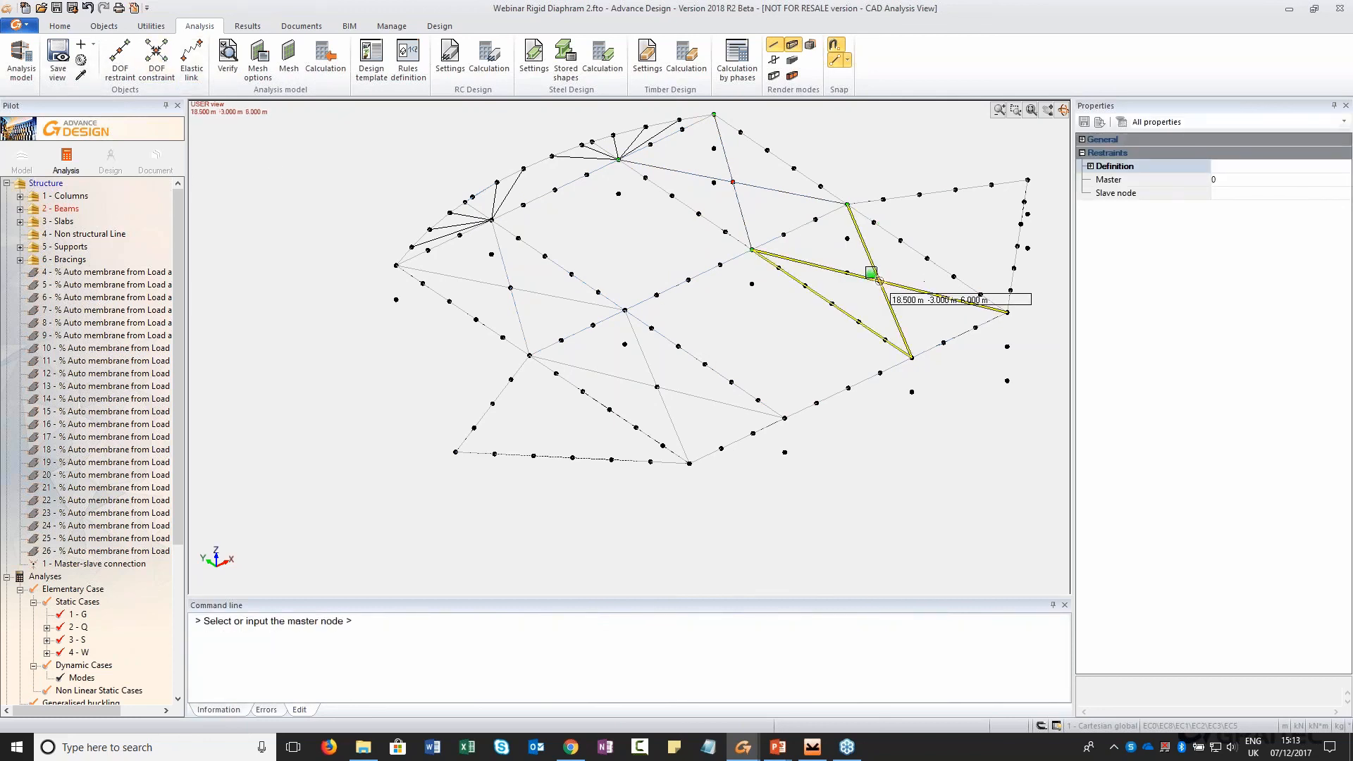
{"action": "left_click", "coordinate": [880, 280]}
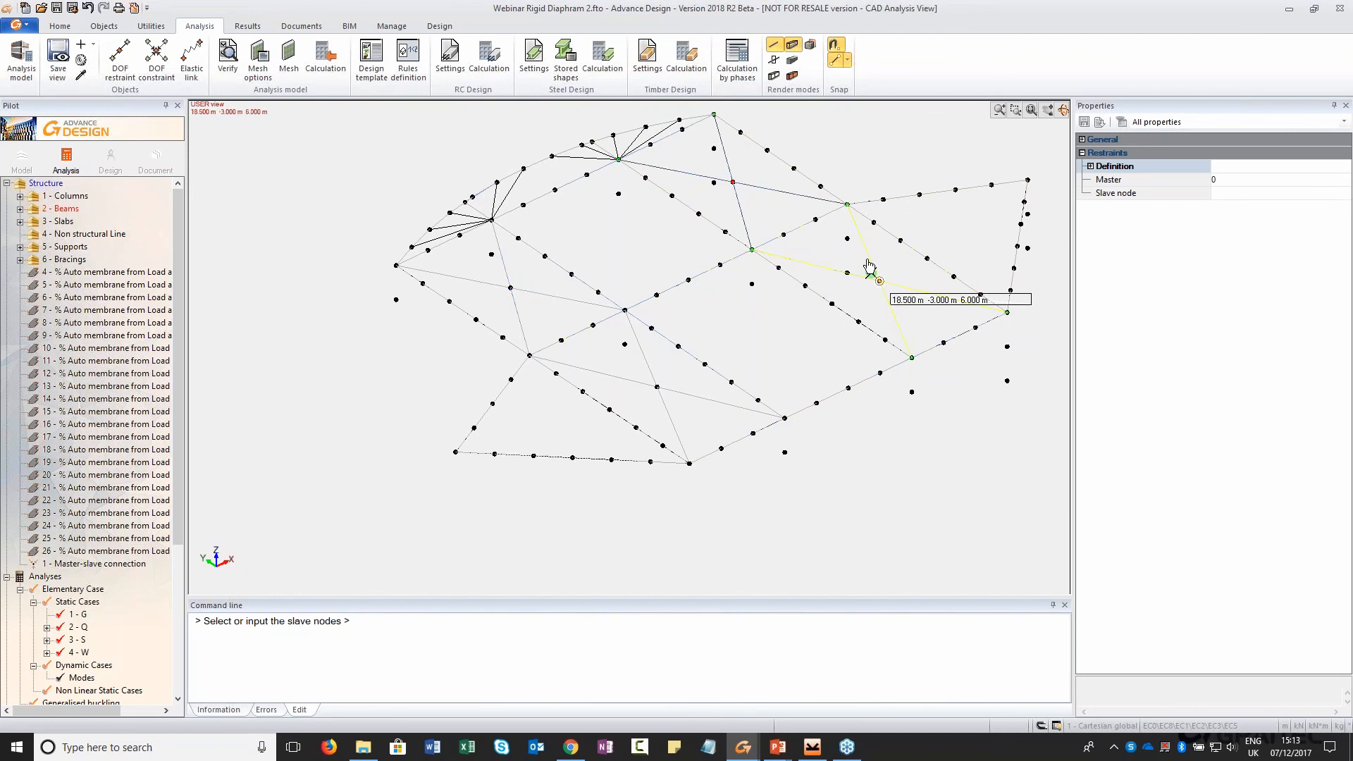
{"action": "left_click", "coordinate": [752, 250]}
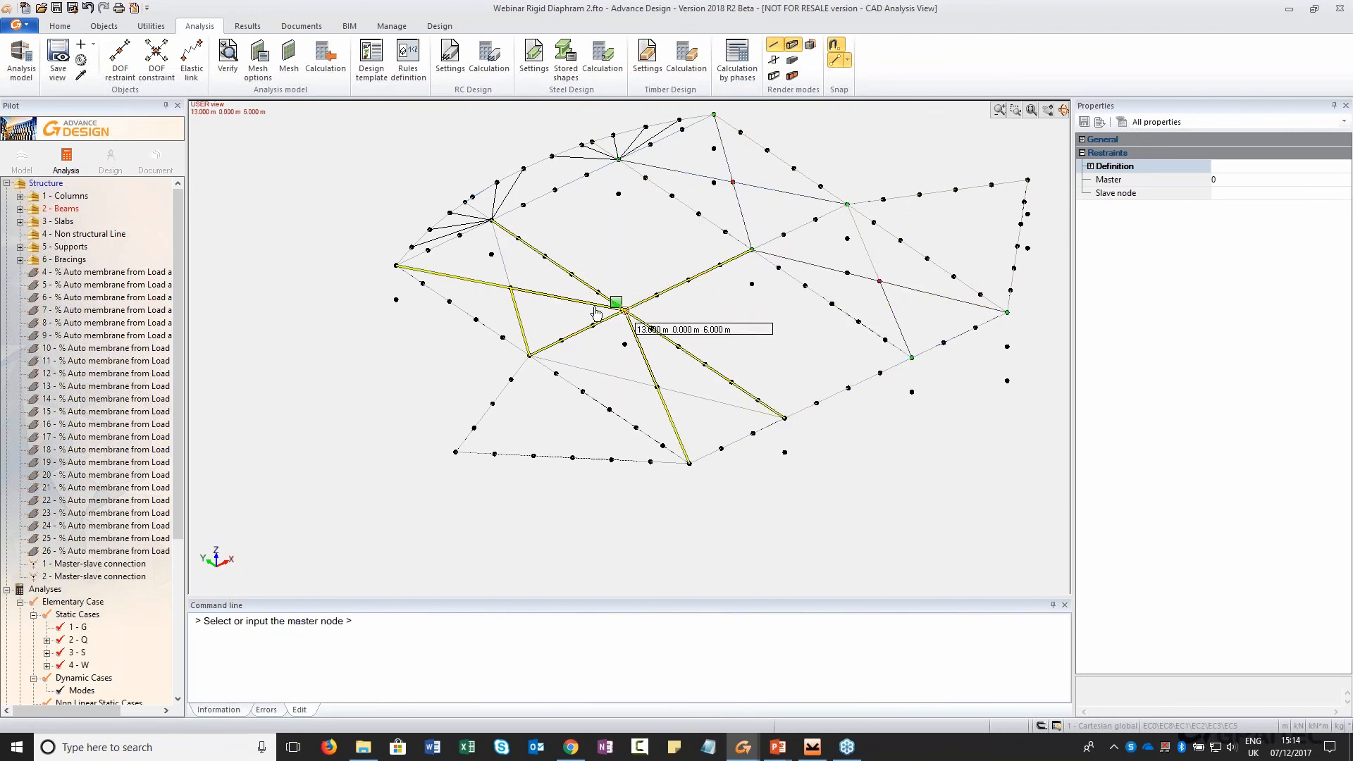
Create a DOF constraint in the negative-Y bay between X 10 and 13 m, bracing crossing as master and the bay corners as slaves
{"action": "left_click", "coordinate": [162, 60]}
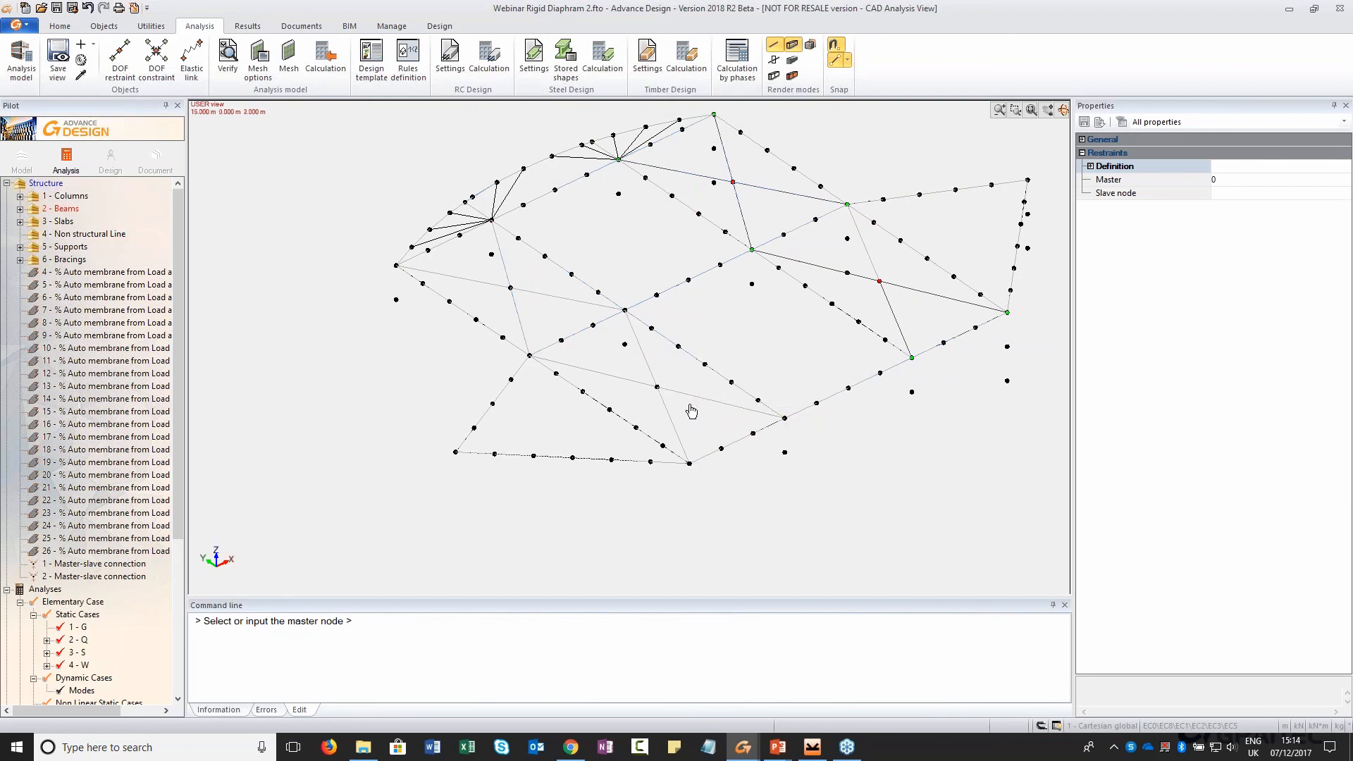
{"action": "left_click", "coordinate": [657, 387]}
{"action": "left_click", "coordinate": [689, 463]}
{"action": "left_click", "coordinate": [784, 418]}
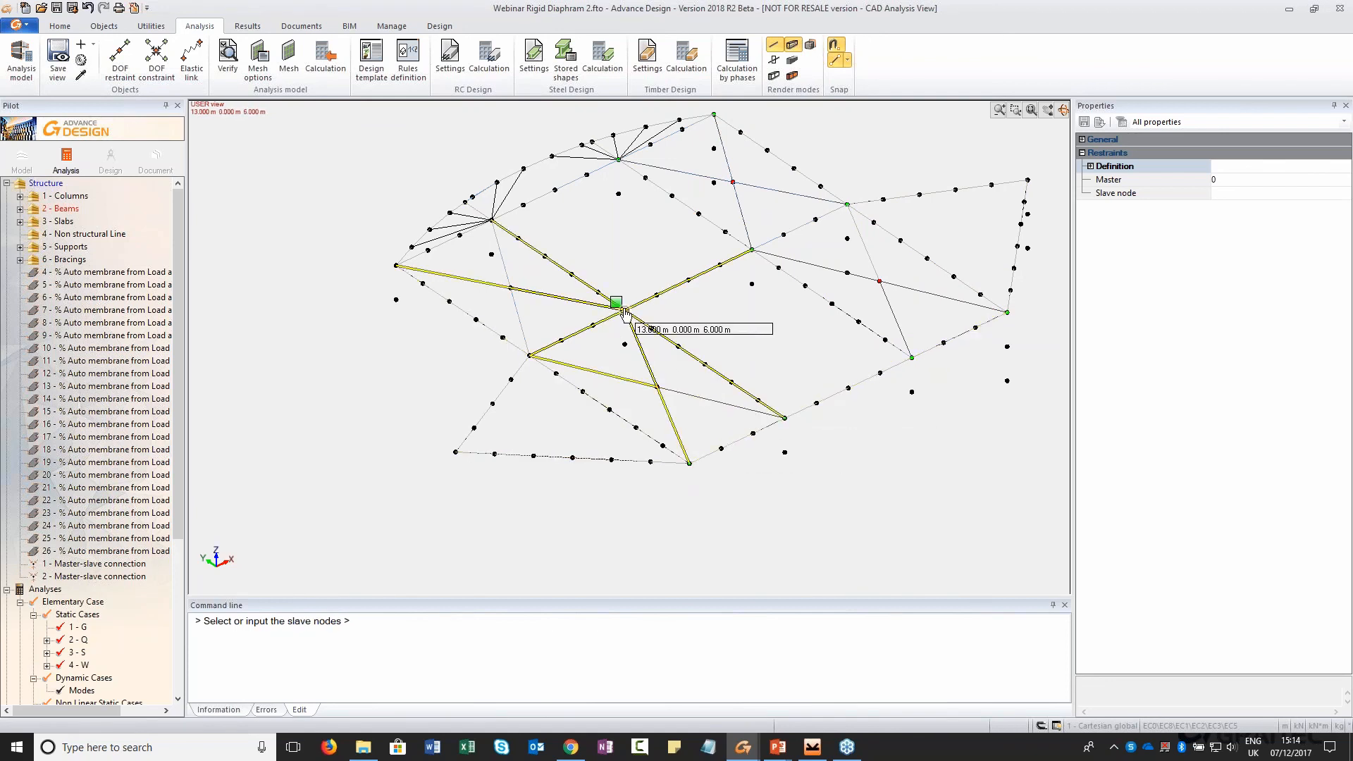
{"action": "left_click", "coordinate": [625, 310]}
{"action": "key", "text": "Return"}
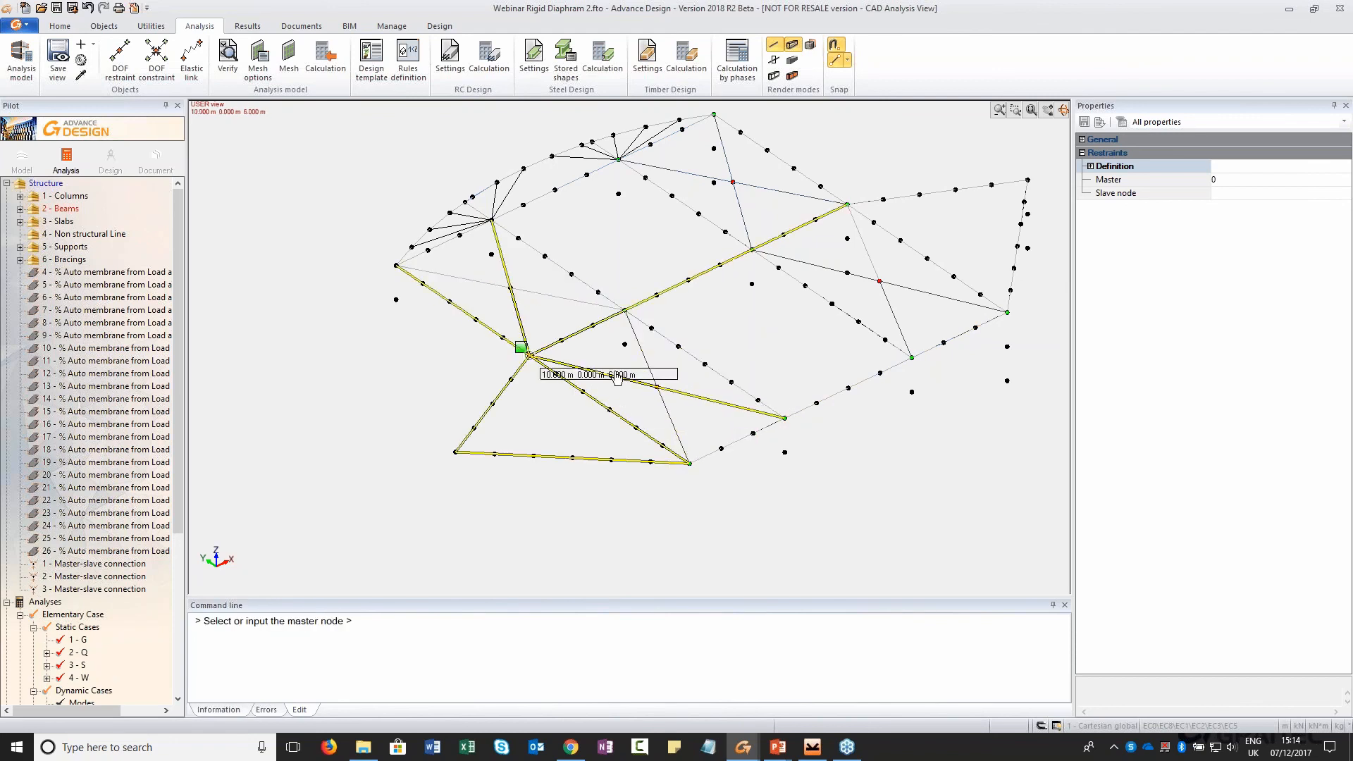
{"action": "key", "text": "Escape"}
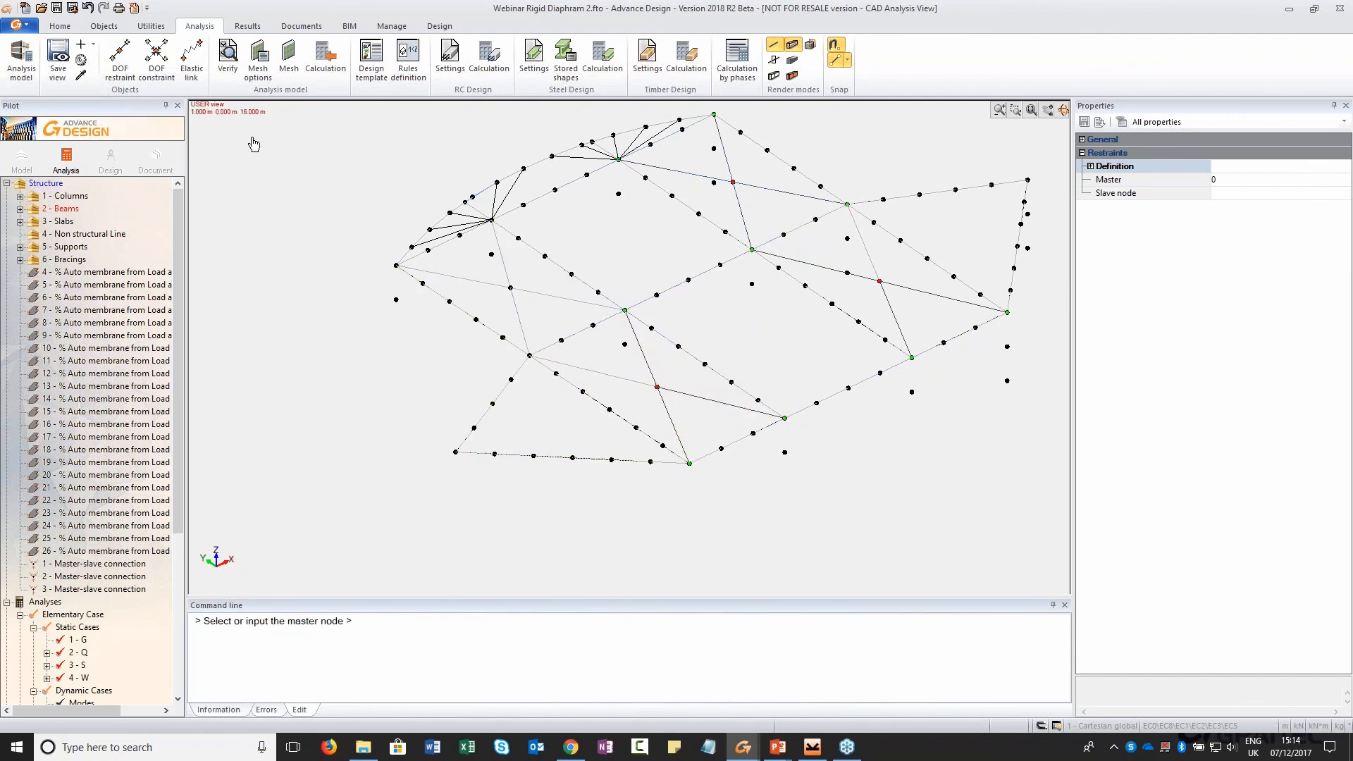
Create a DOF constraint in the positive-Y bay between X 10 and 13 m, bracing crossing as master and the bay corners as slaves
{"action": "left_click", "coordinate": [155, 60]}
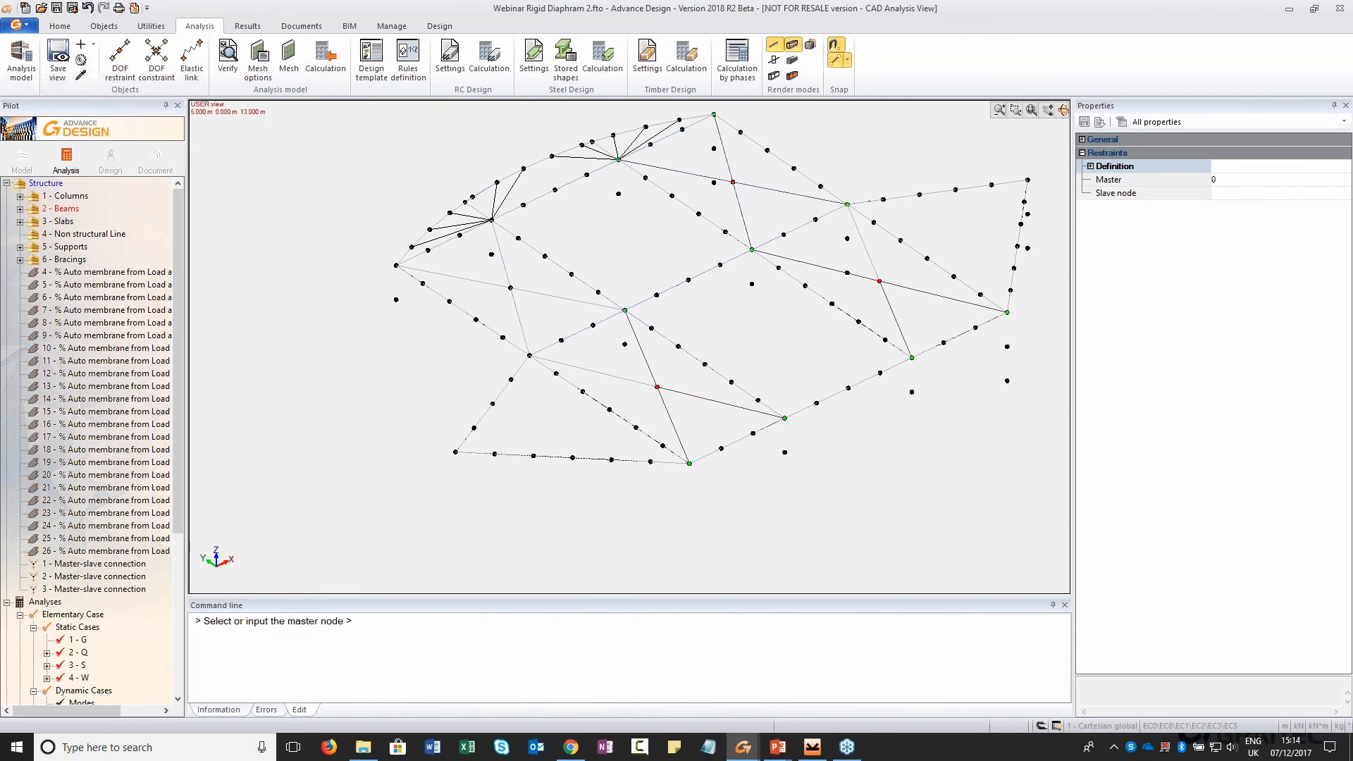
{"action": "left_click", "coordinate": [510, 290]}
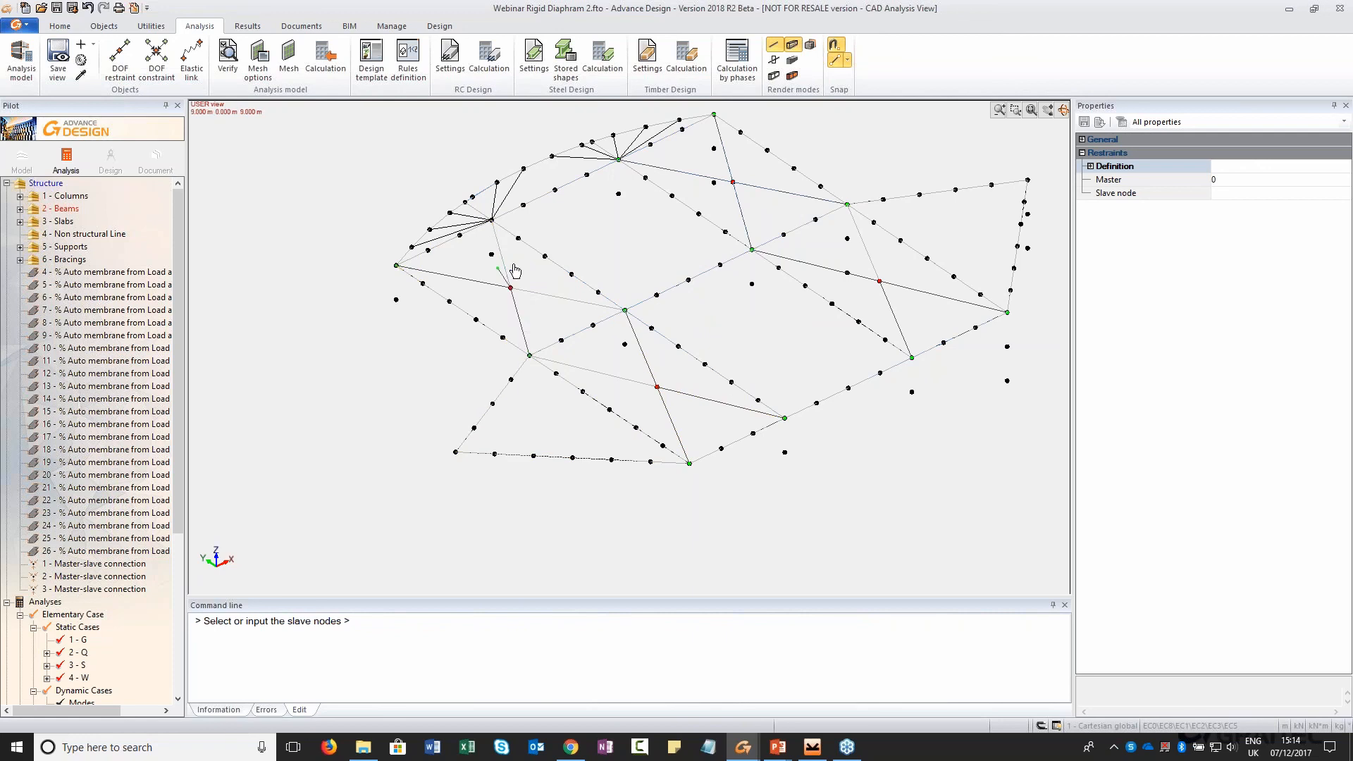
{"action": "left_click", "coordinate": [492, 221]}
{"action": "key", "text": "Return"}
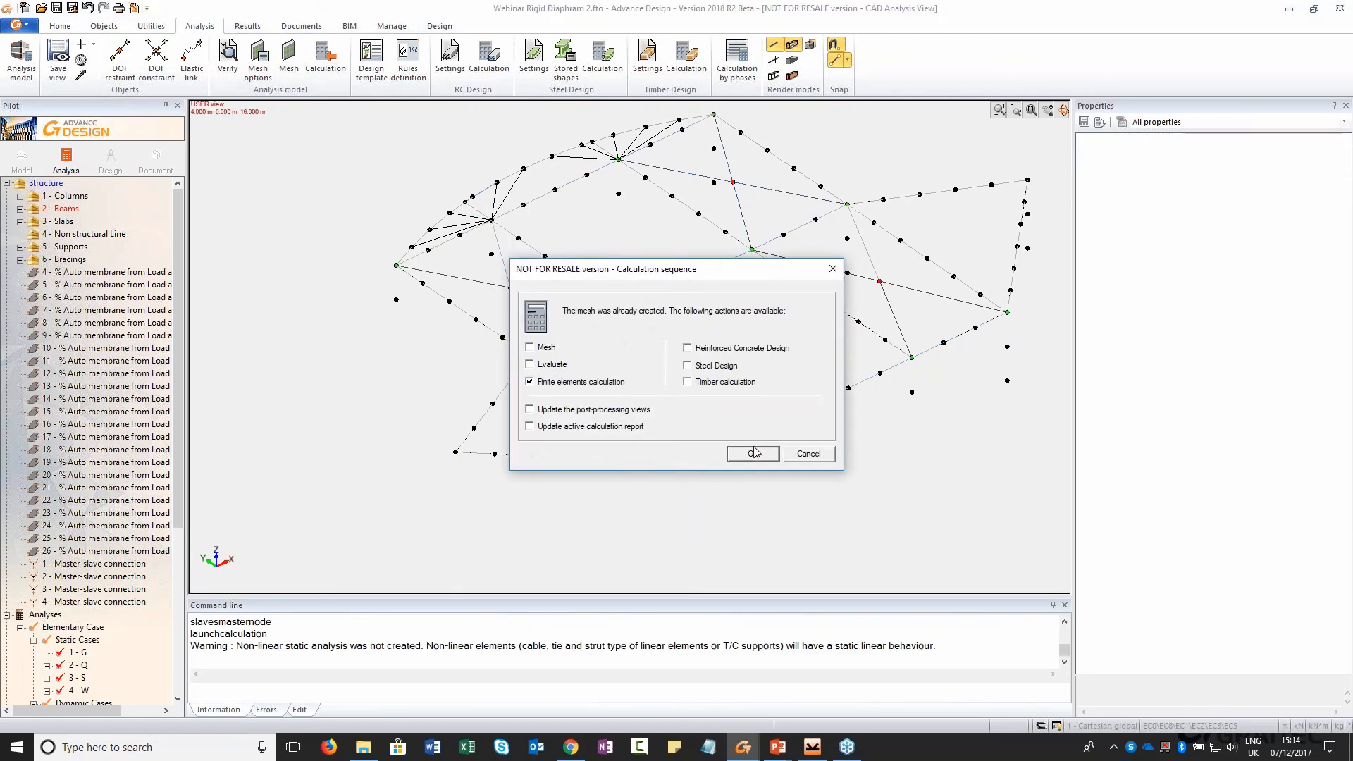
Run the finite elements calculation on the existing mesh and display the Eigen modes results on the isolated roof
{"action": "left_click", "coordinate": [753, 453]}
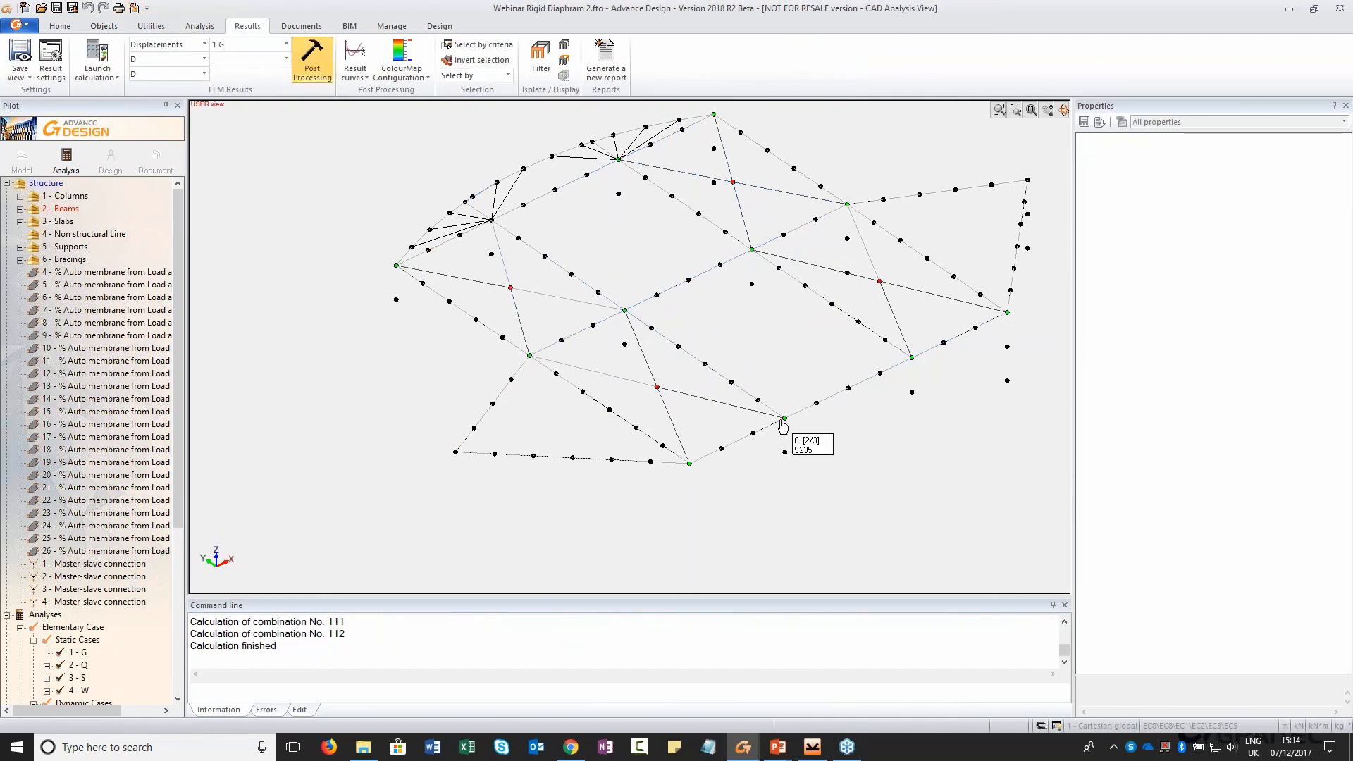
{"action": "left_click", "coordinate": [159, 48]}
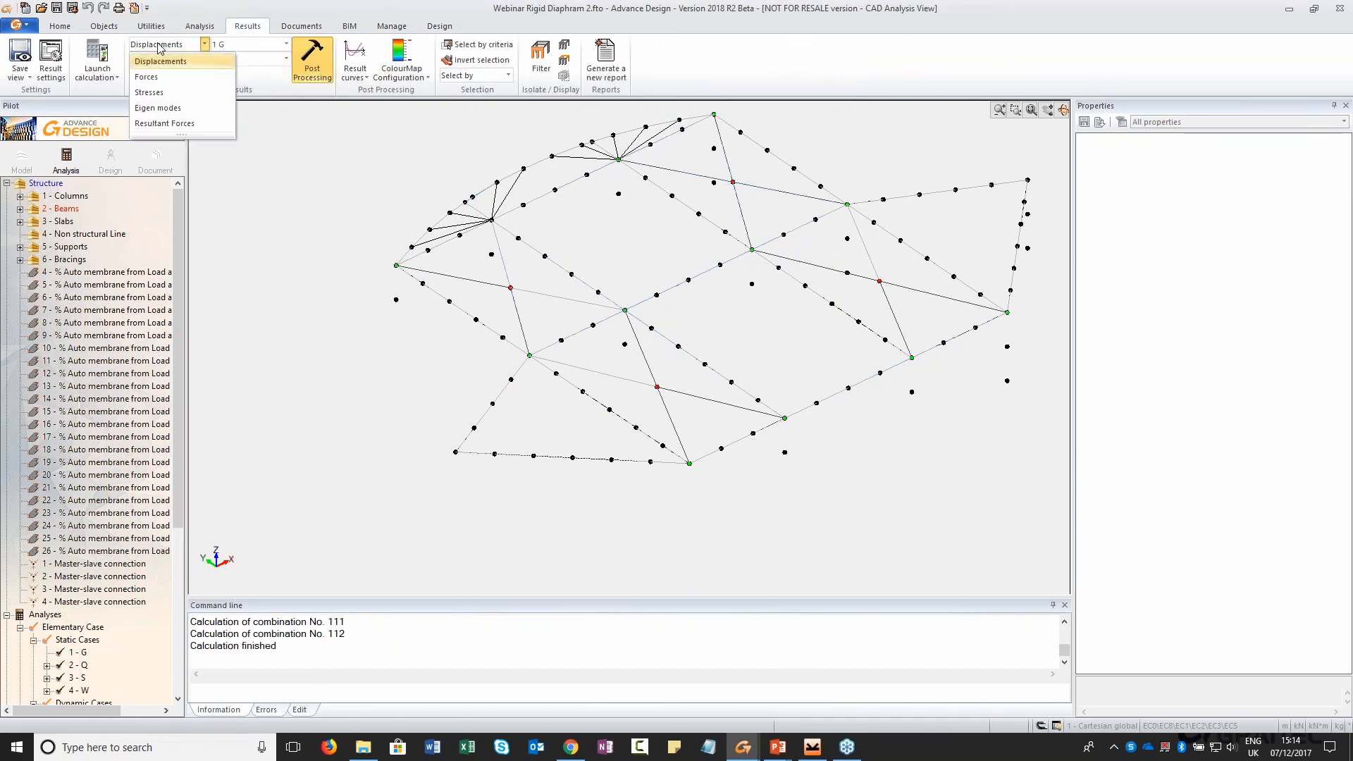
{"action": "left_click", "coordinate": [181, 126]}
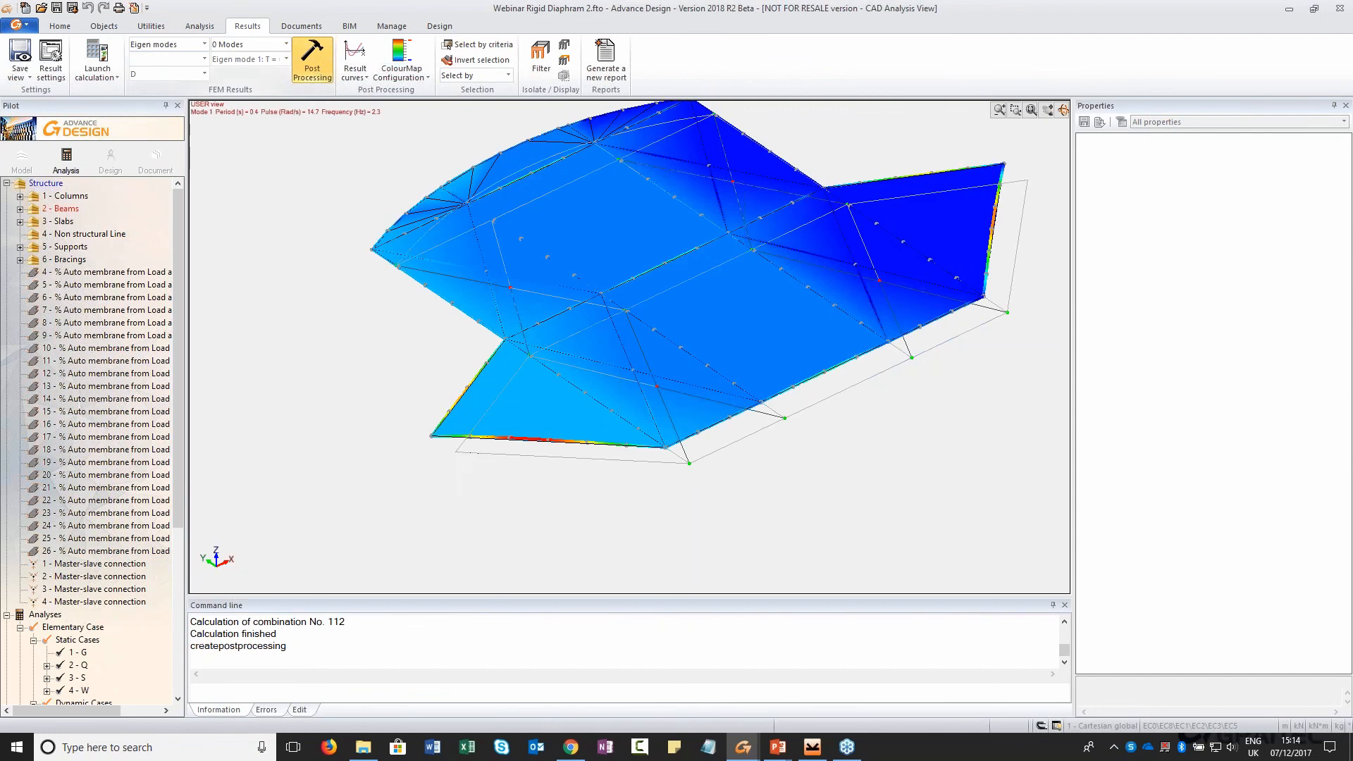
Bring back the whole structure and display its eigen mode 1 deformed shape in an overall 3D view
{"action": "left_click", "coordinate": [46, 184]}
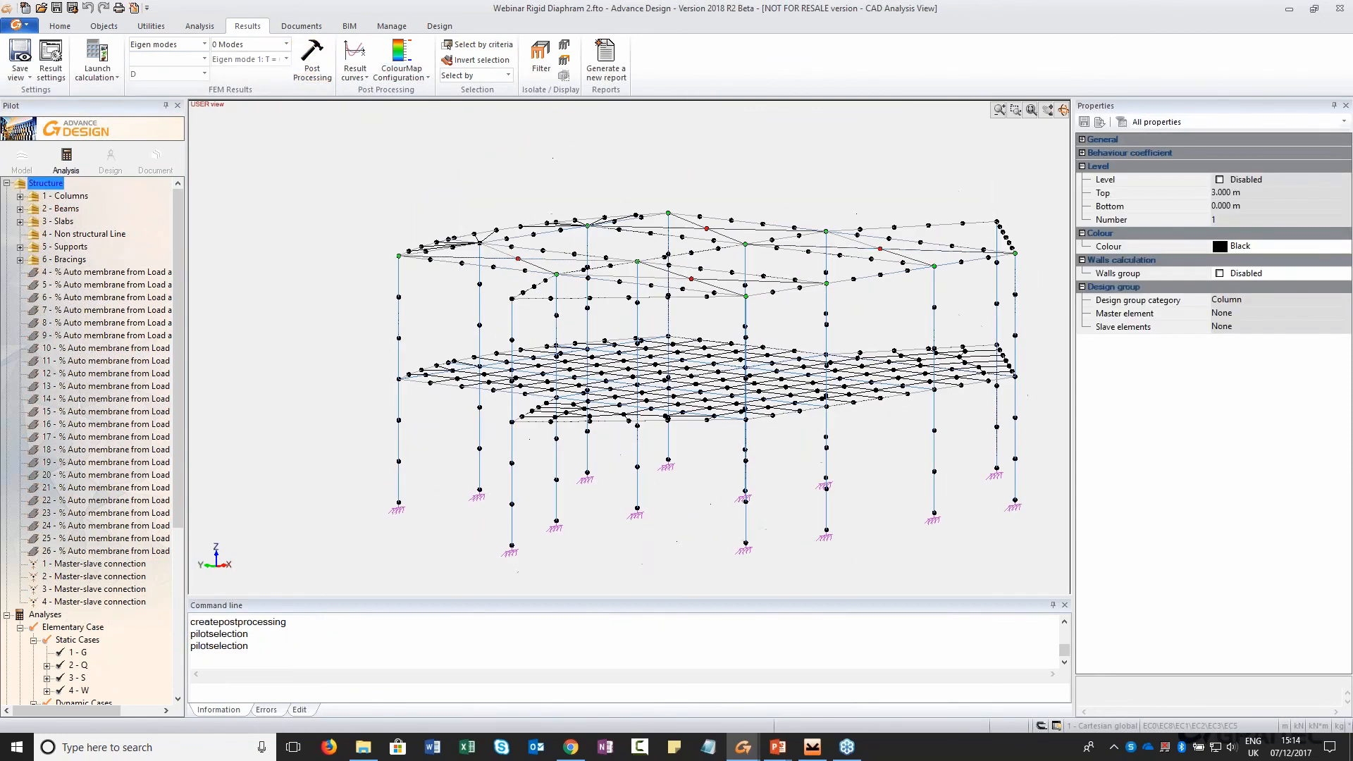
{"action": "left_click", "coordinate": [312, 60]}
{"action": "middle_click_drag", "start_coordinate": [406, 344], "coordinate": [845, 394]}
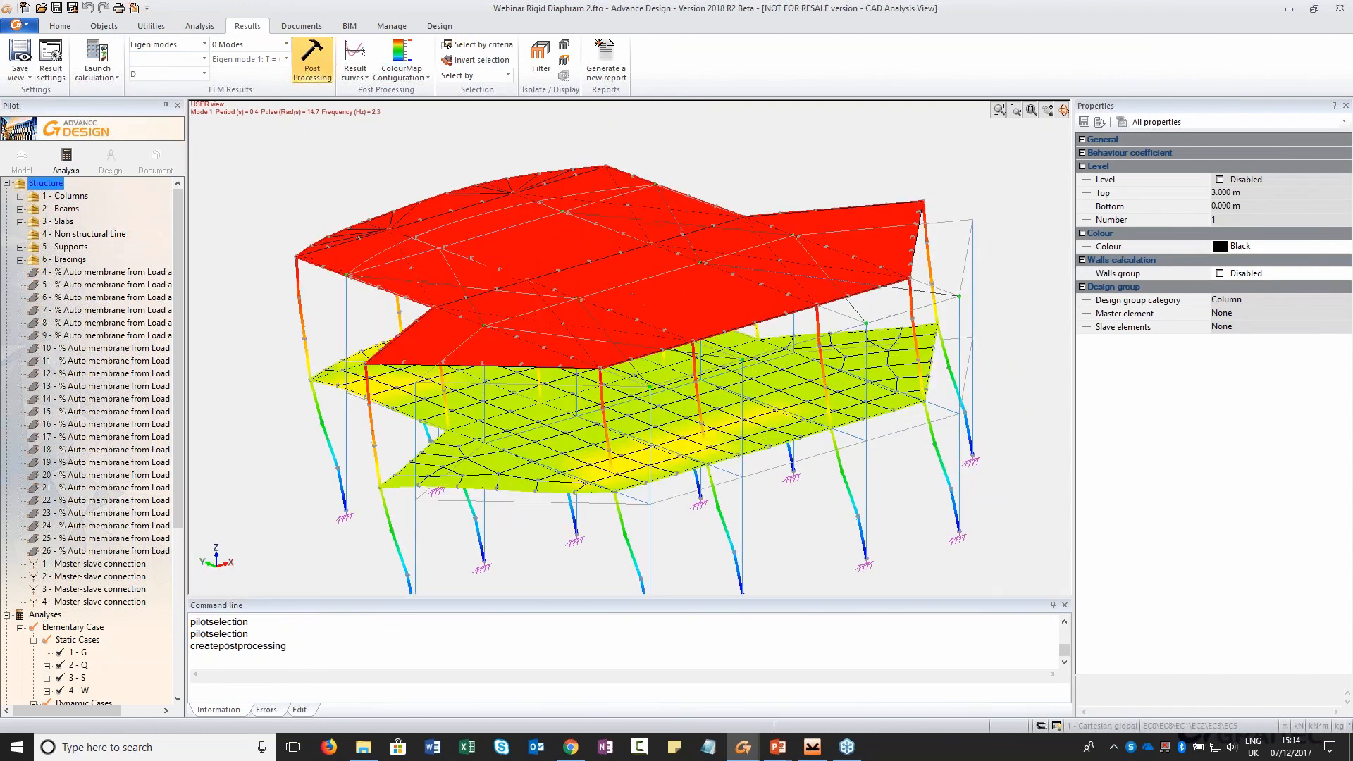
Keep the 0 Modes case and examine the whole structure's eigen mode 1 deformed shape from several angles
{"action": "left_click", "coordinate": [286, 44]}
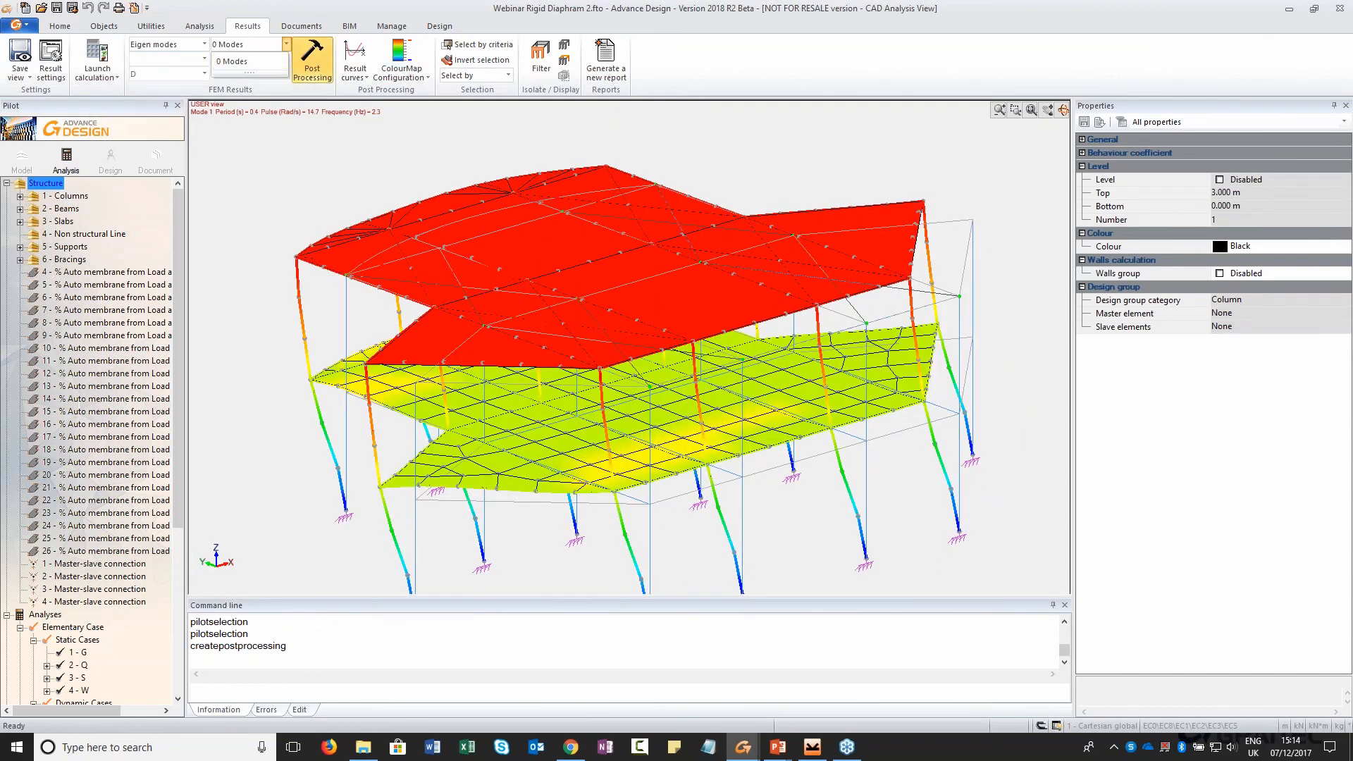
{"action": "left_click", "coordinate": [266, 60]}
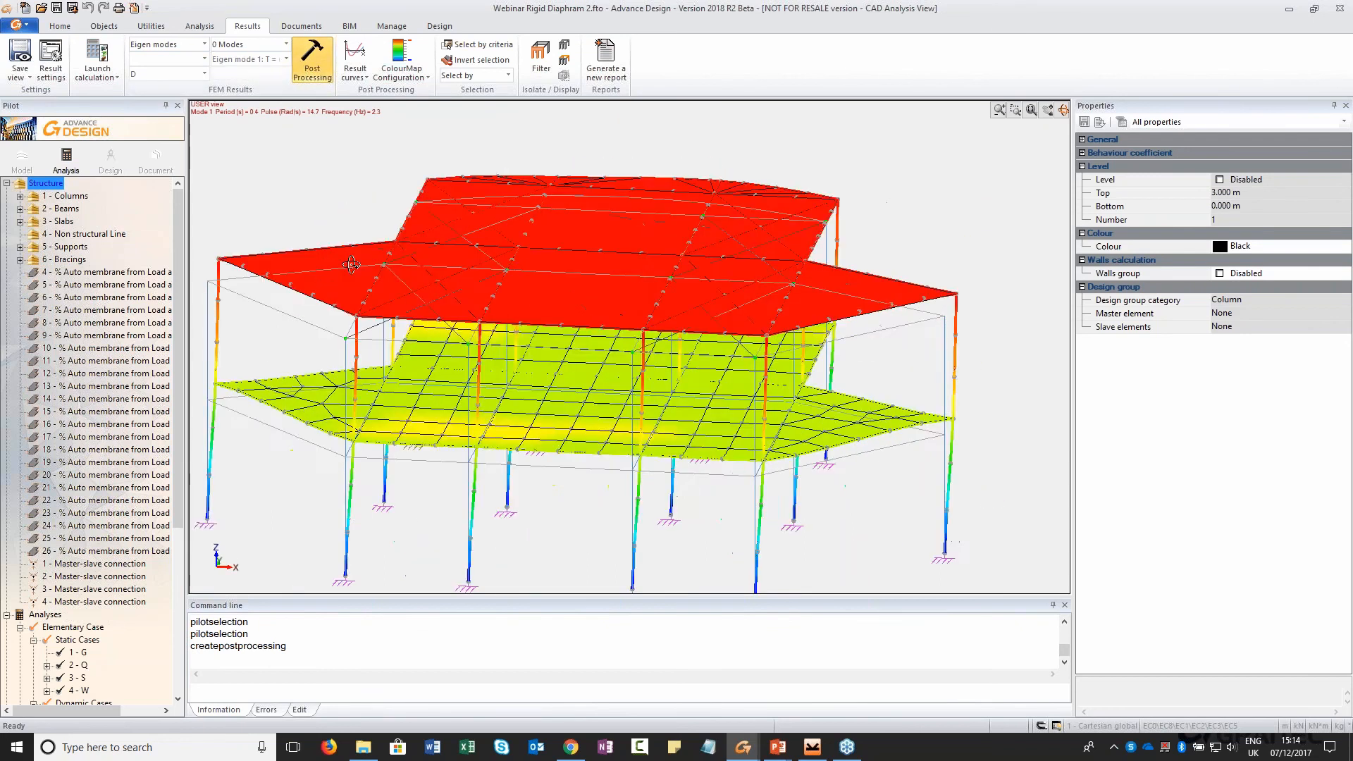
{"action": "middle_click_drag", "start_coordinate": [507, 260], "coordinate": [620, 296]}
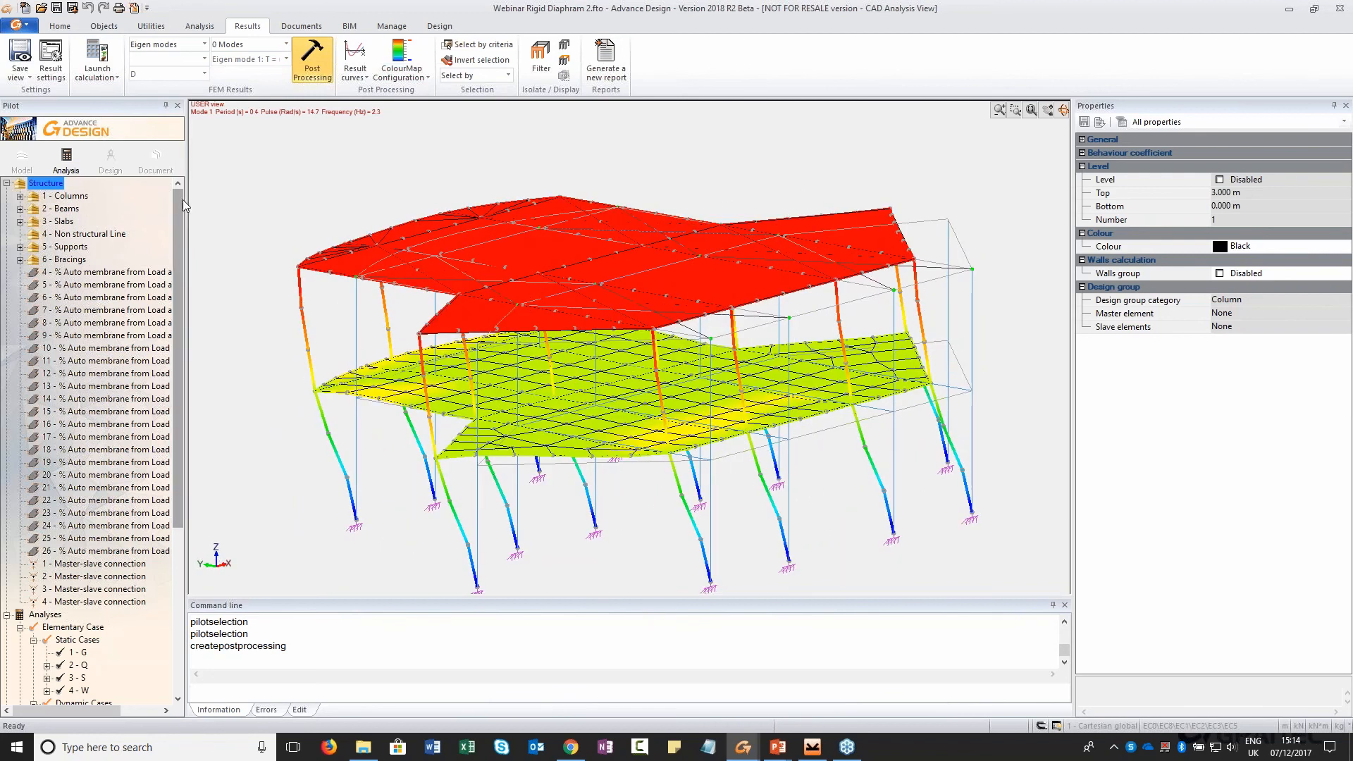
{"action": "middle_click_drag", "start_coordinate": [453, 272], "coordinate": [405, 248]}
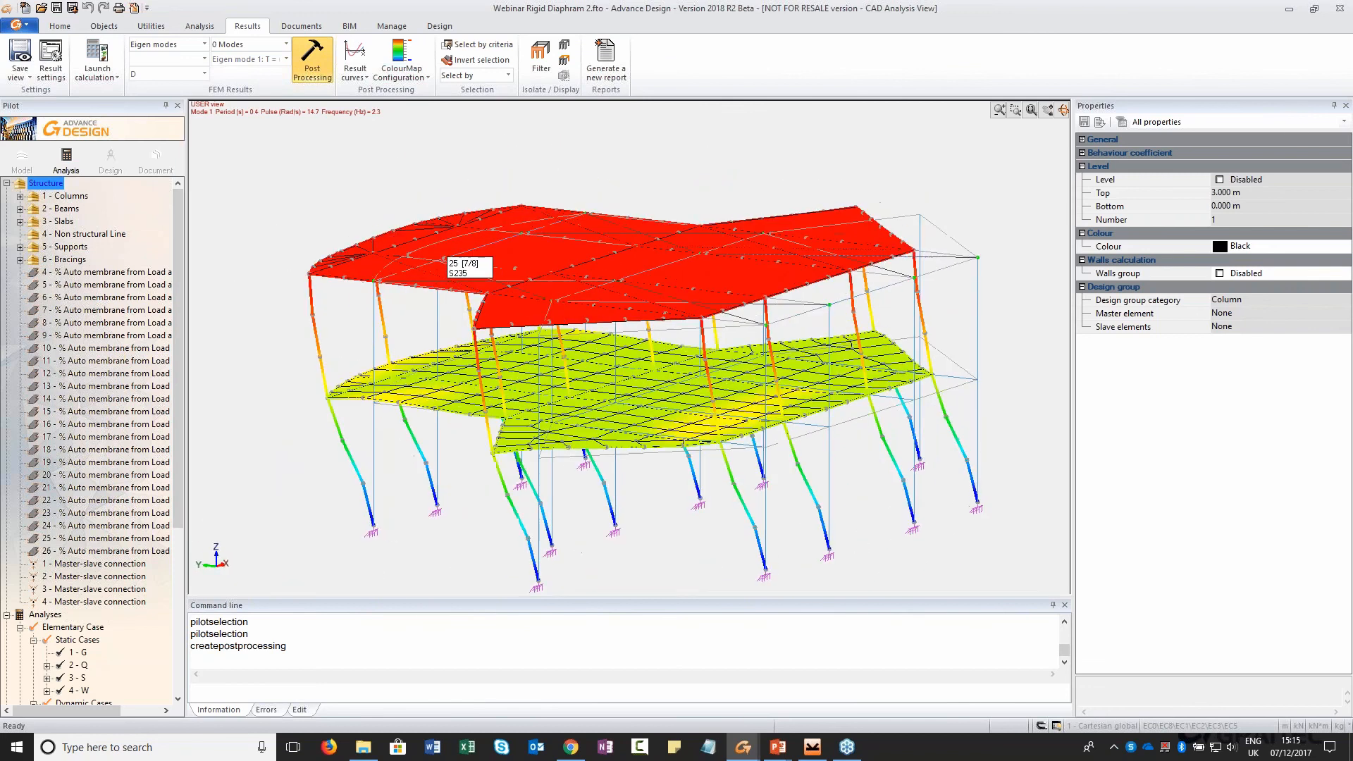
{"action": "left_click", "coordinate": [22, 156]}
{"action": "middle_click_drag", "start_coordinate": [615, 351], "coordinate": [613, 290]}
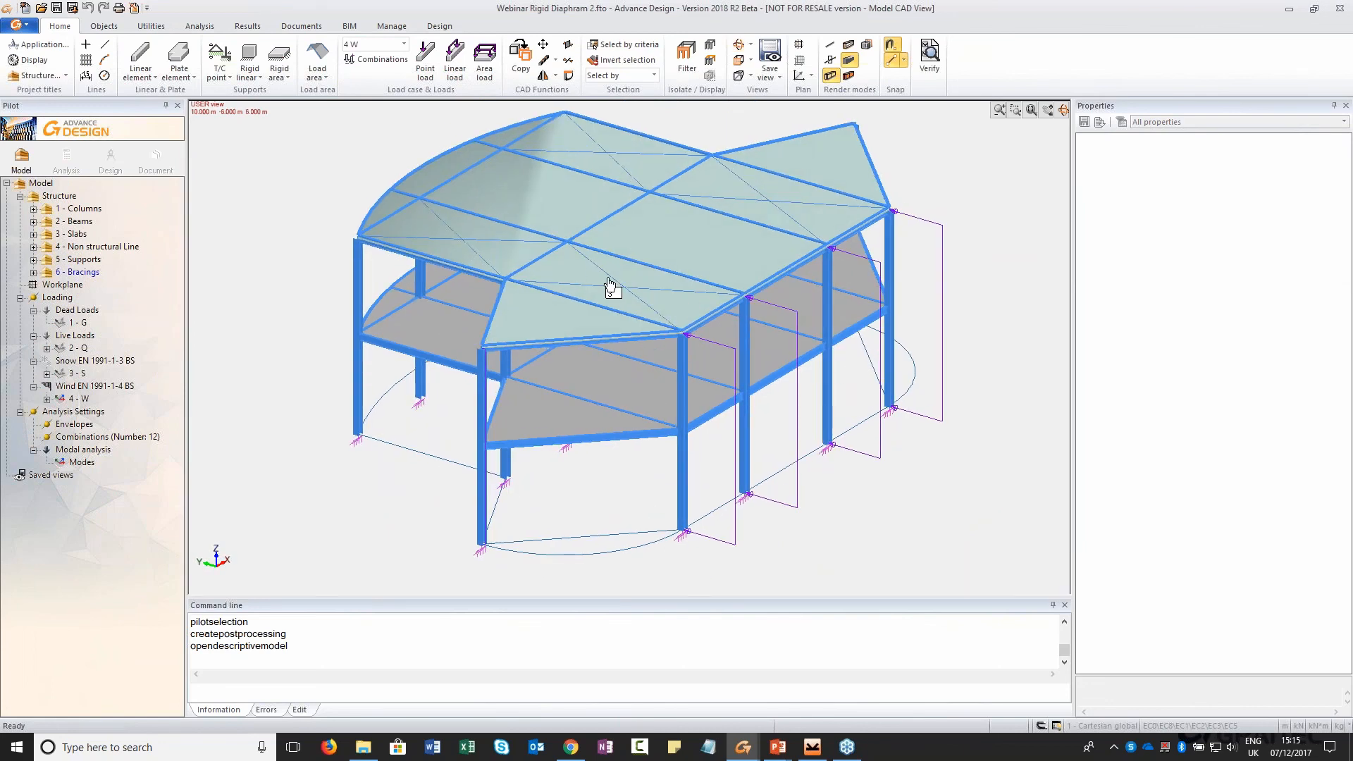
{"action": "left_click", "coordinate": [75, 158]}
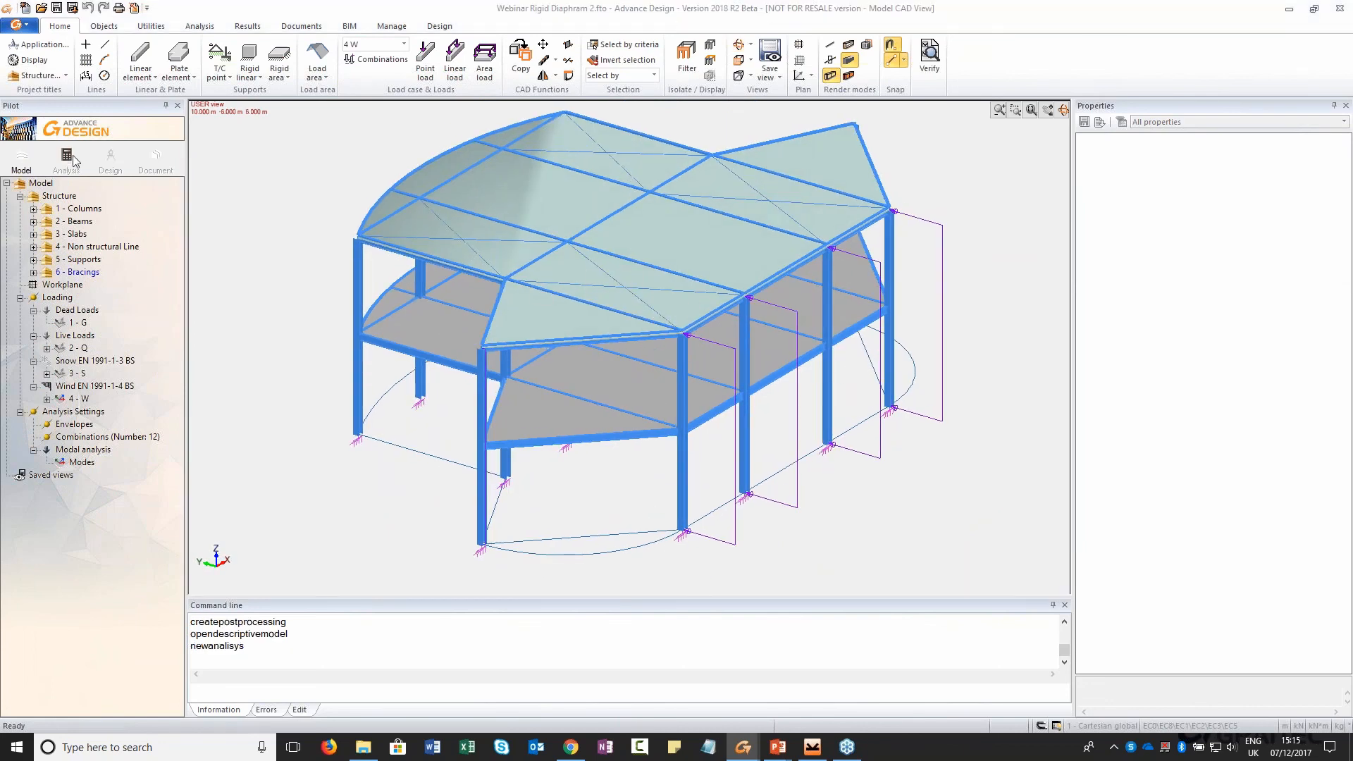
{"action": "left_click", "coordinate": [753, 455]}
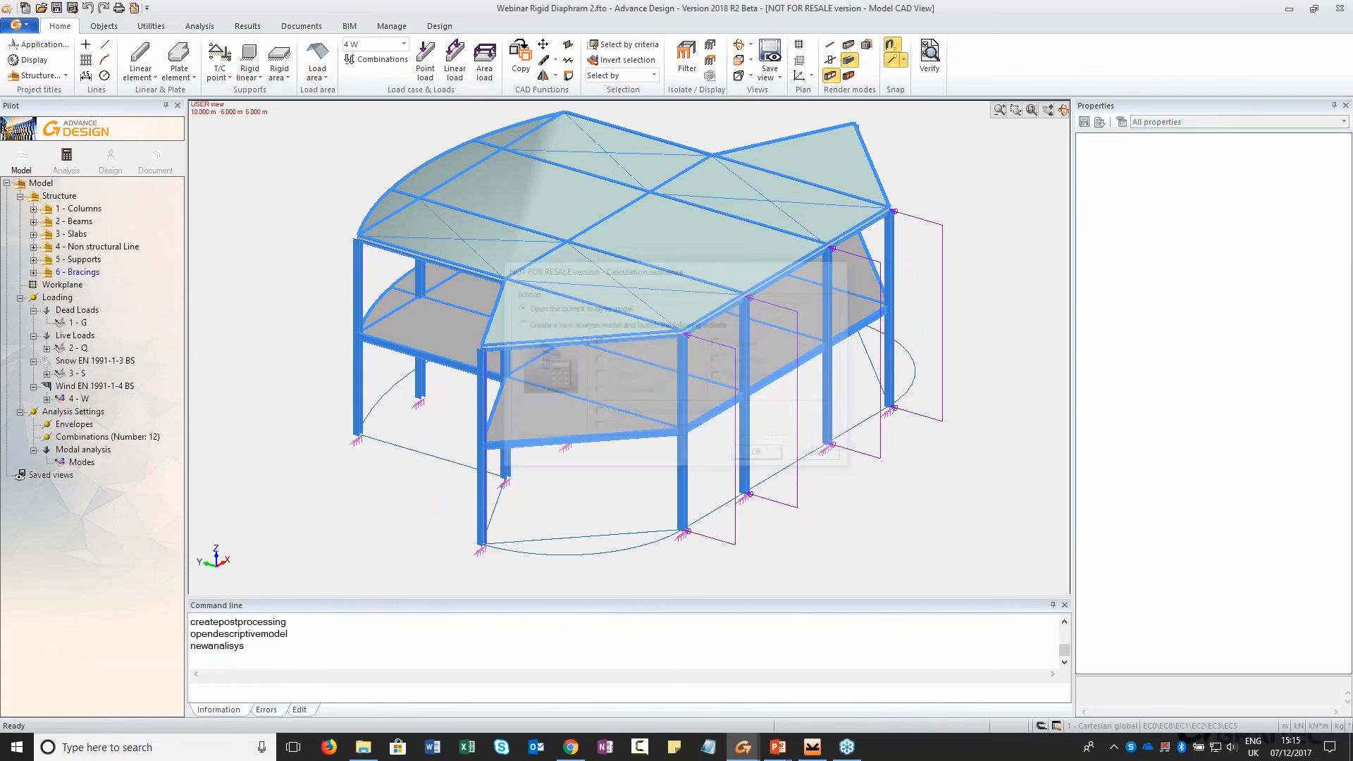
{"action": "middle_click_drag", "start_coordinate": [437, 212], "coordinate": [407, 268], "text": "shift"}
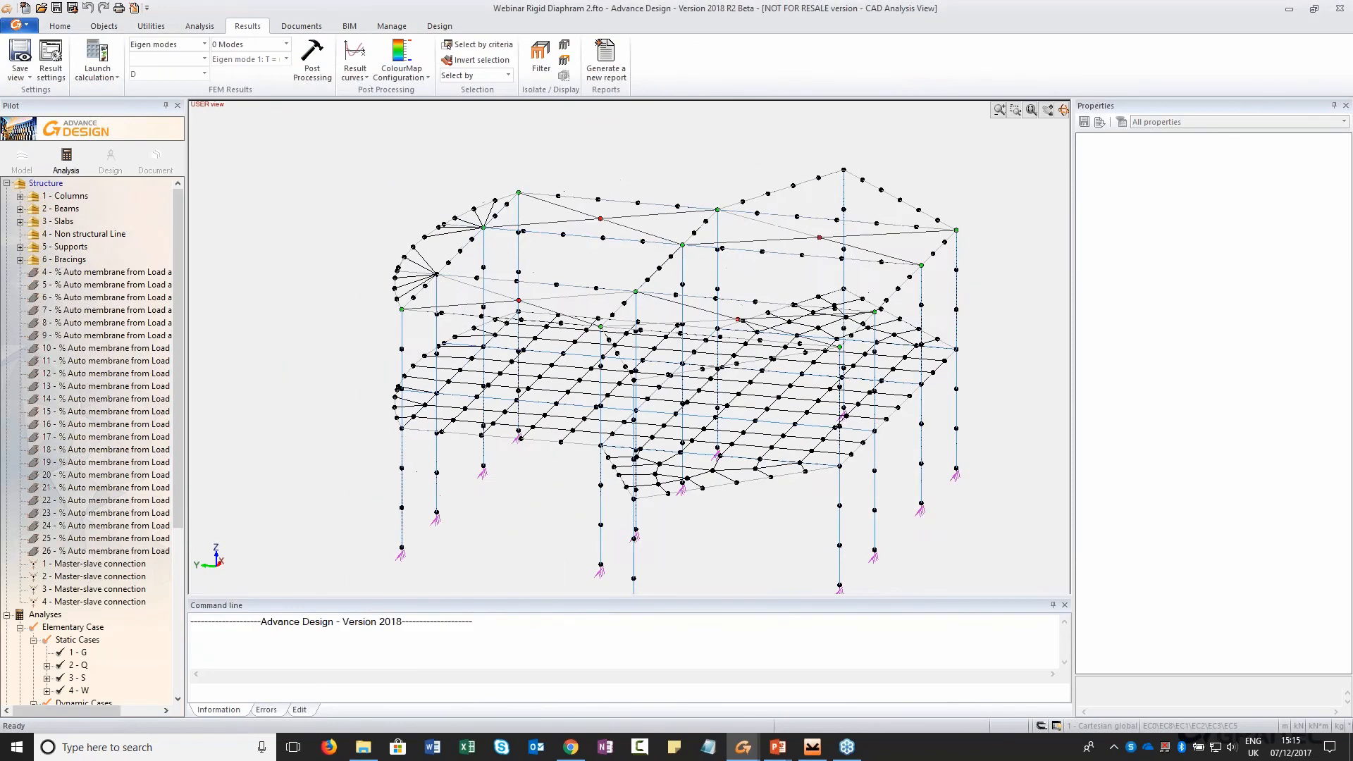
Return to the descriptive model and set the End 1 cross section of all columns to UC152X152X23
{"action": "left_click", "coordinate": [15, 160]}
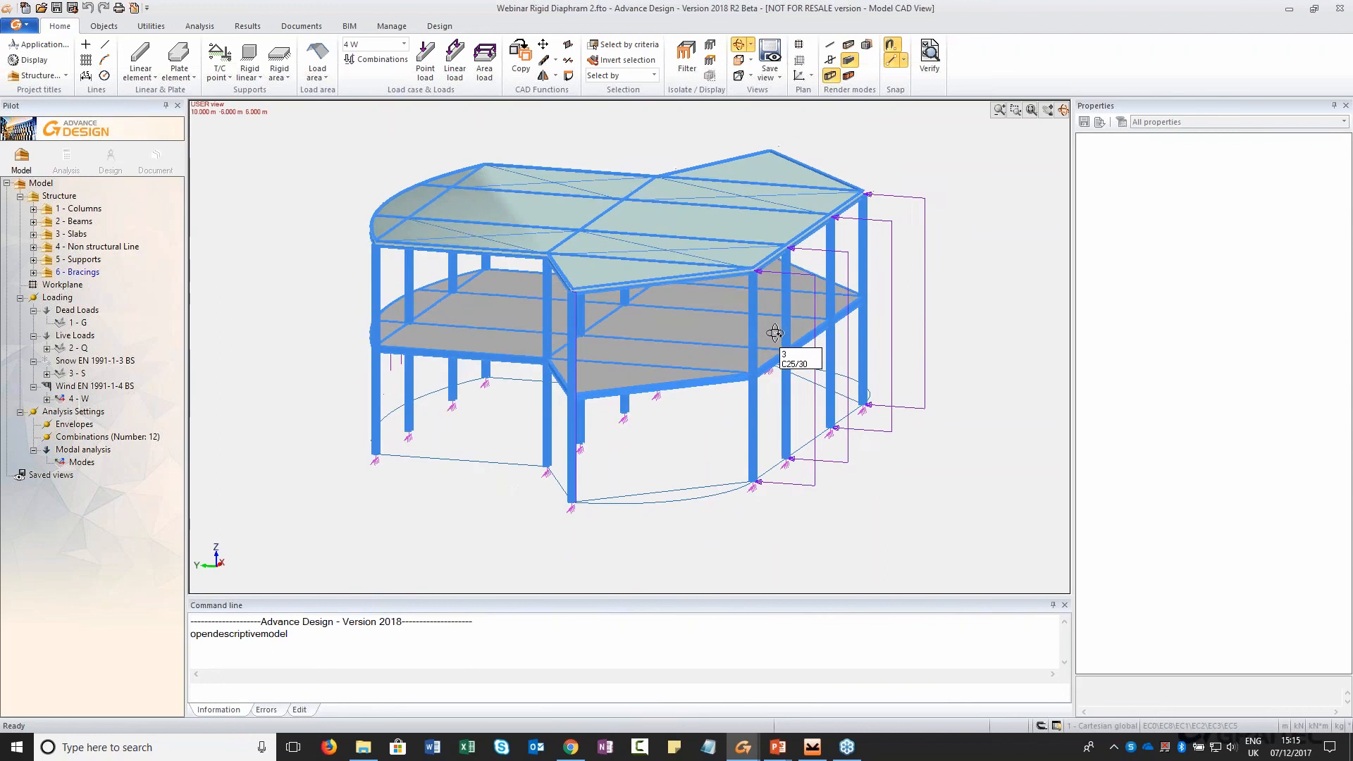
{"action": "left_click", "coordinate": [79, 273]}
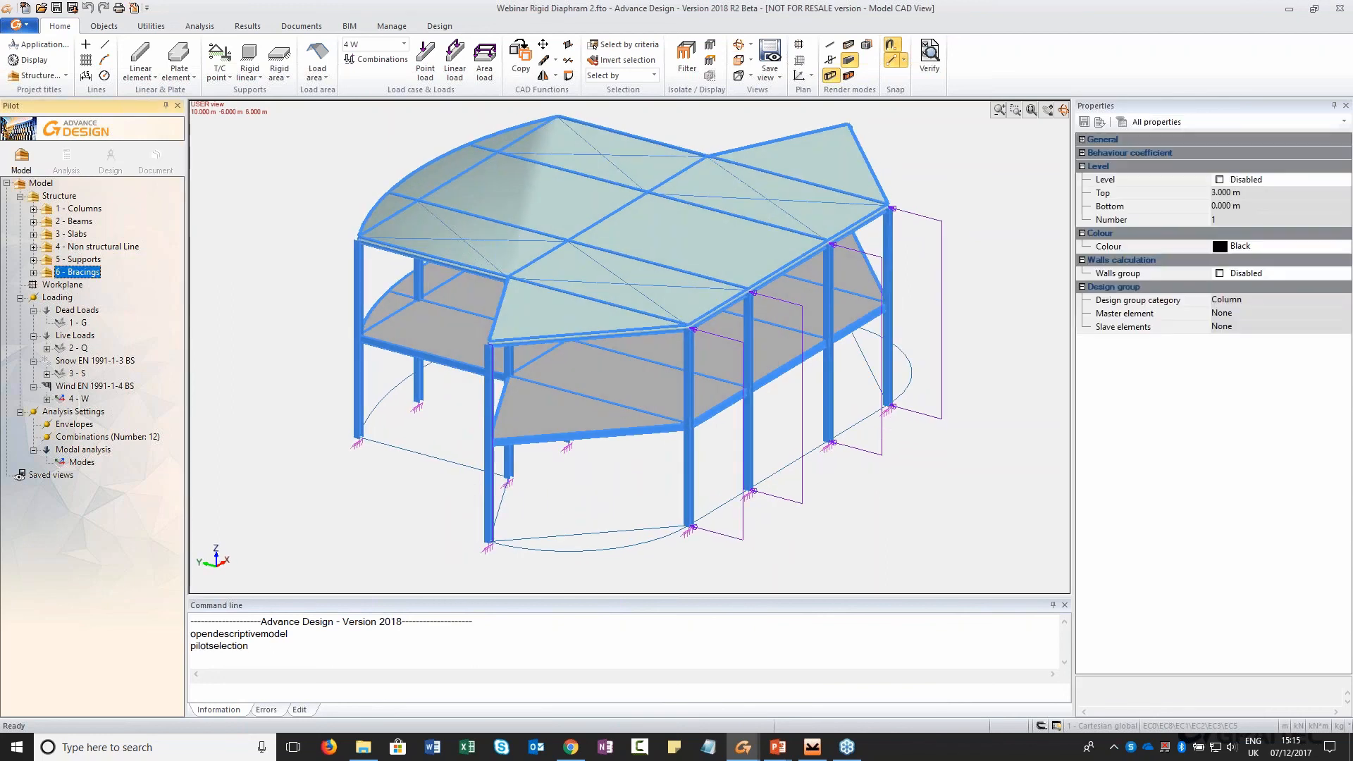
{"action": "double_click", "coordinate": [81, 209]}
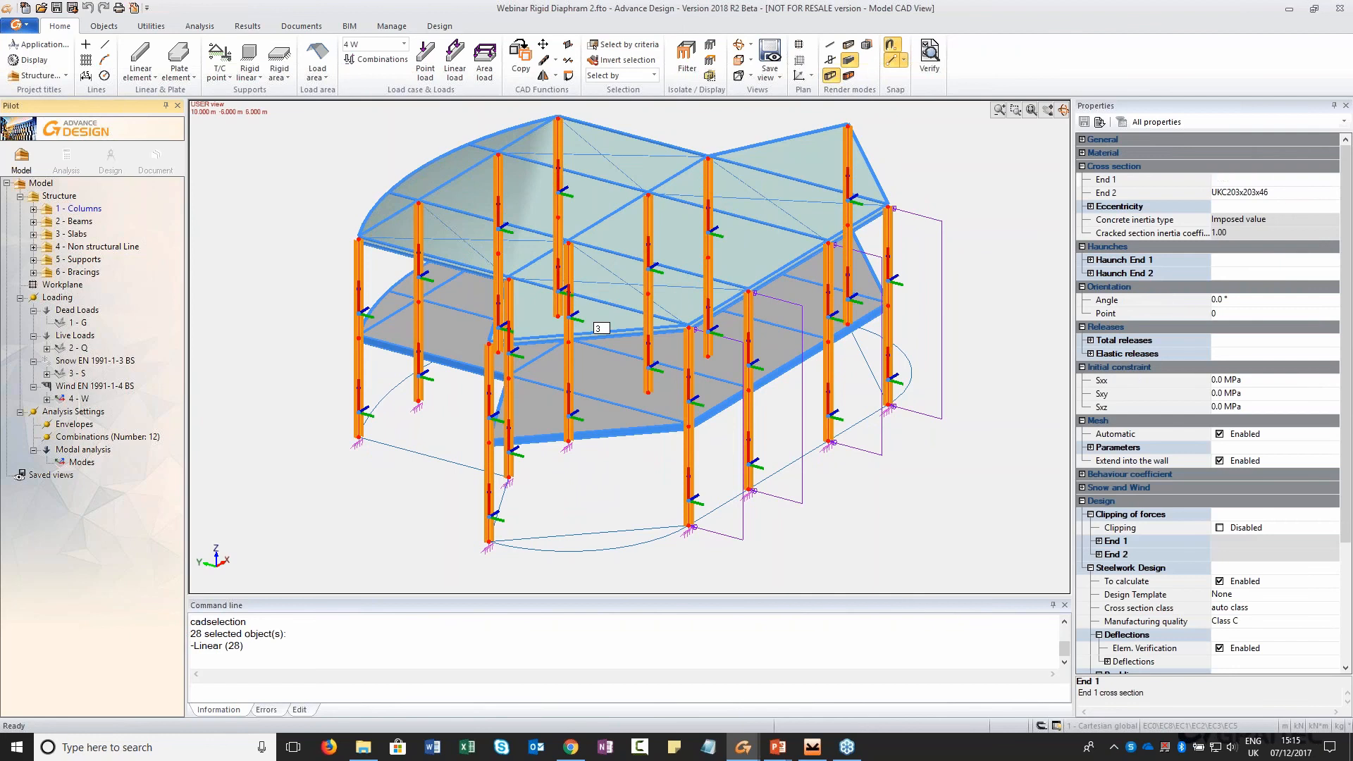
{"action": "left_click", "coordinate": [1315, 181]}
{"action": "left_click", "coordinate": [1331, 181]}
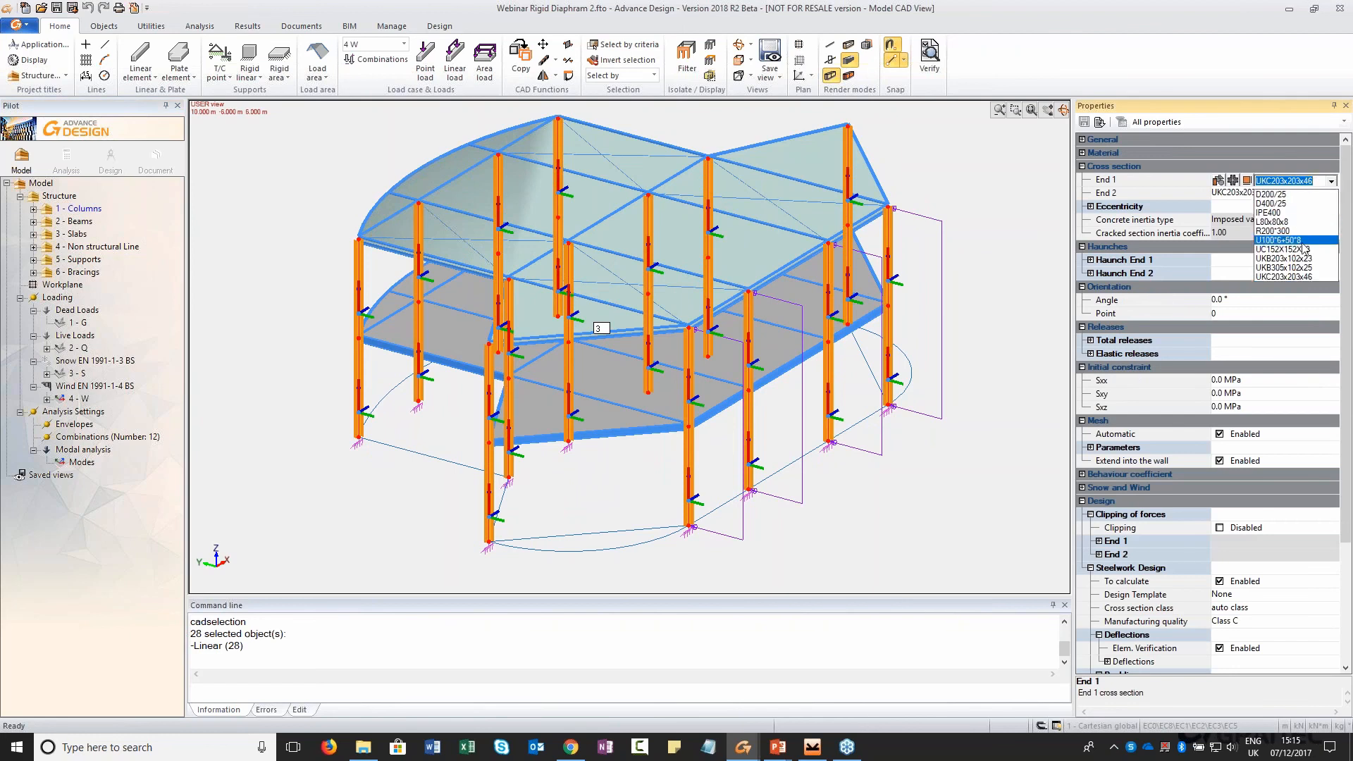
{"action": "left_click", "coordinate": [1281, 248]}
{"action": "key", "text": "Escape"}
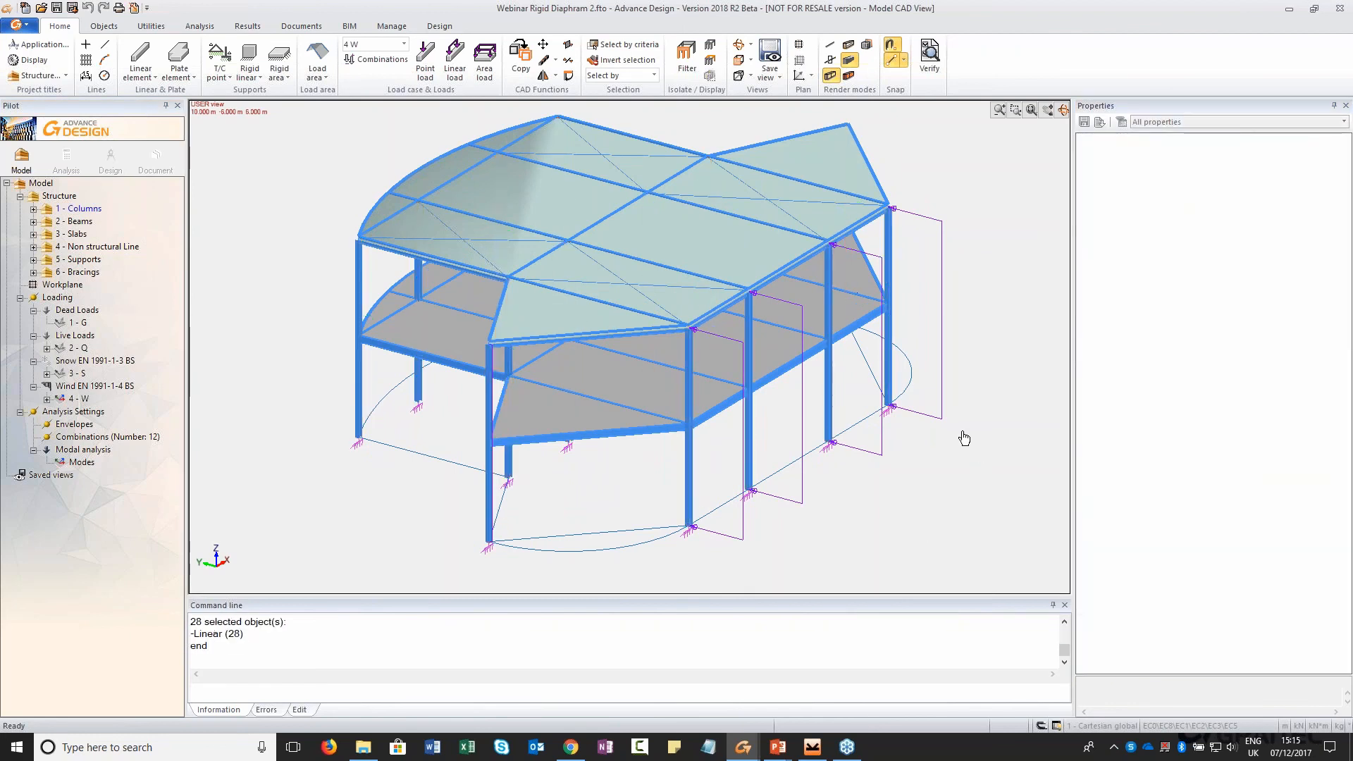
Open the current analysis model with the modified columns, without creating a new one
{"action": "left_click", "coordinate": [67, 156]}
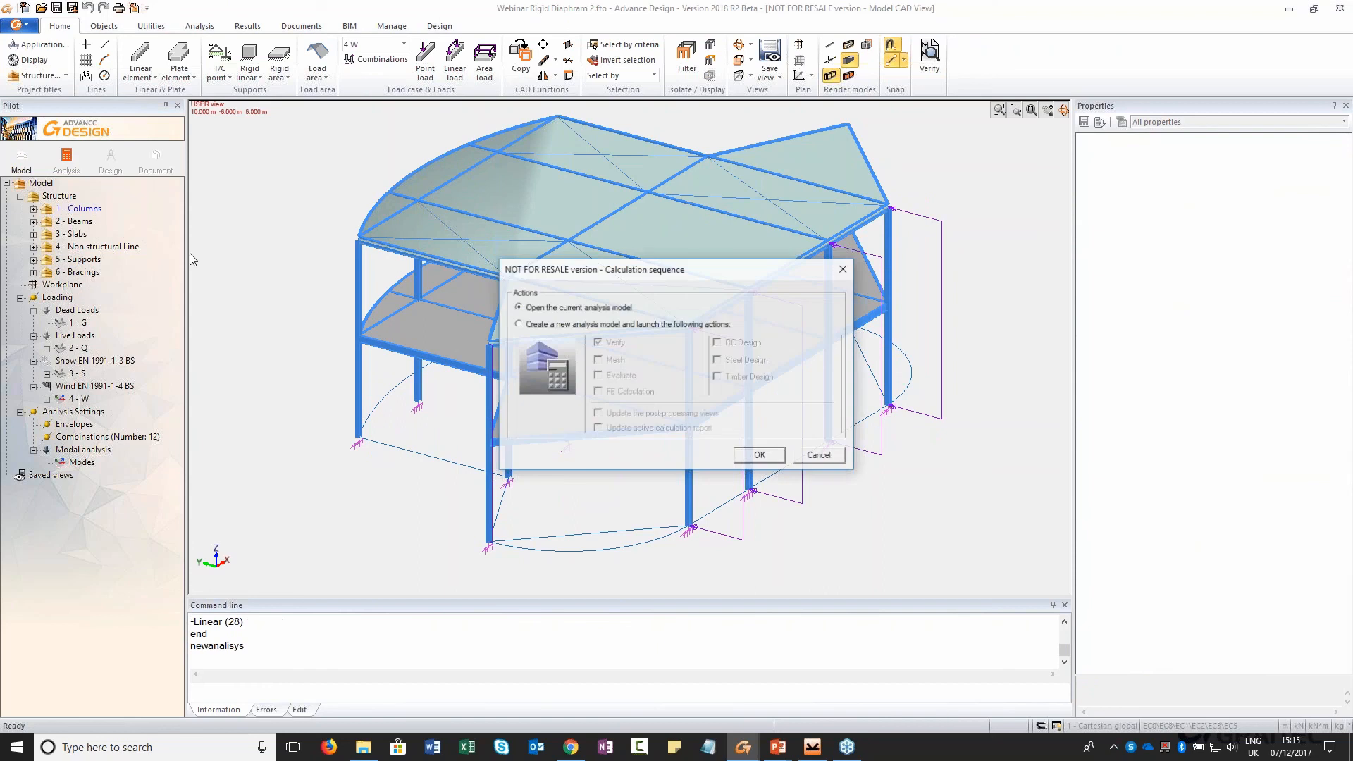
{"action": "left_click", "coordinate": [758, 456]}
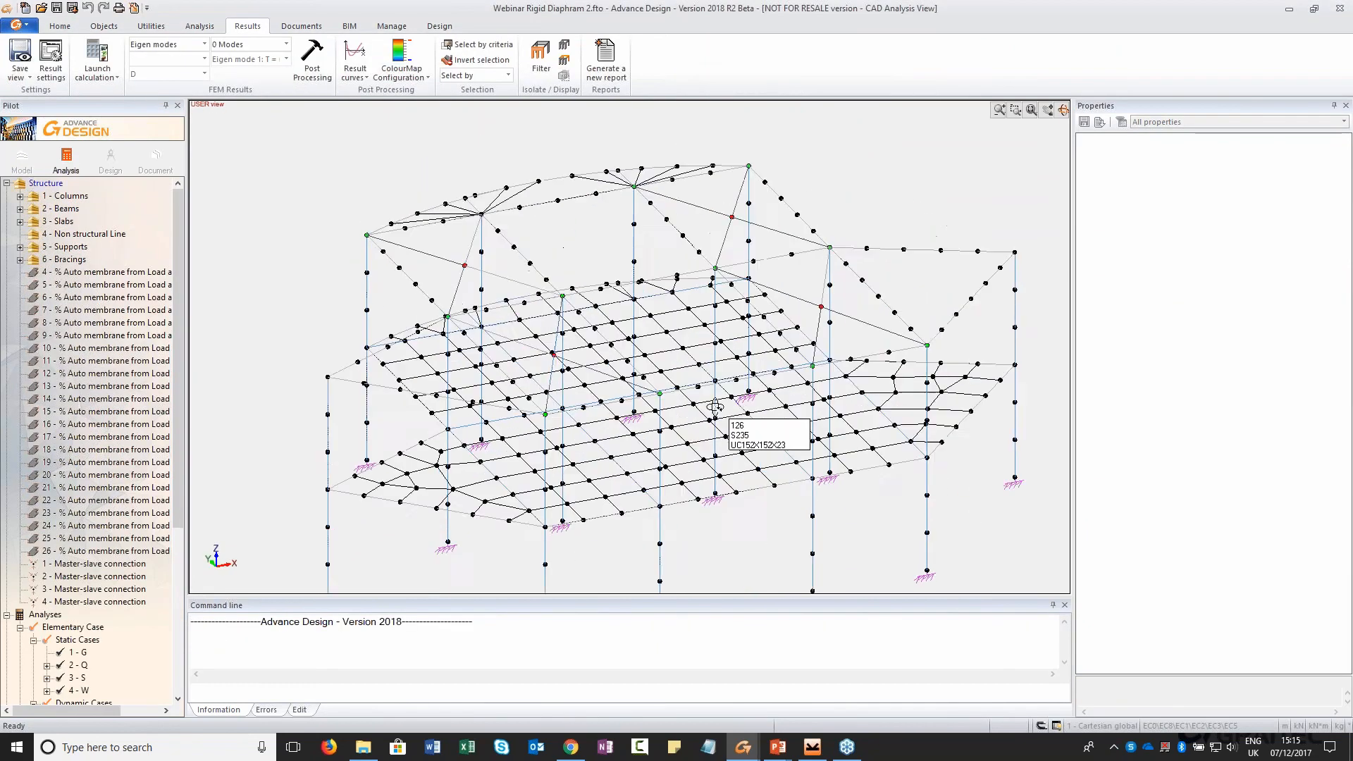
{"action": "middle_click_drag", "start_coordinate": [715, 407], "coordinate": [751, 399], "text": "shift"}
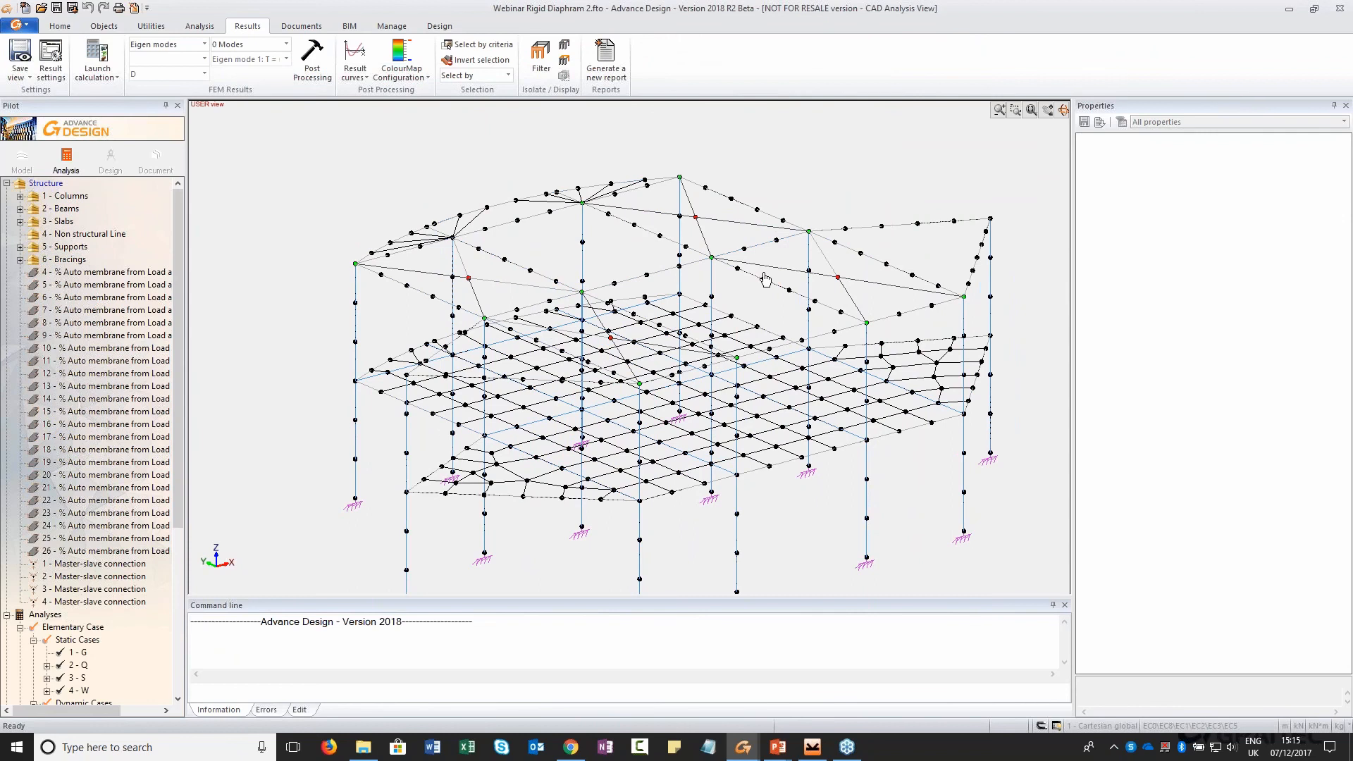
{"action": "middle_click_drag", "start_coordinate": [765, 279], "coordinate": [489, 238], "text": "shift"}
Run only the finite elements calculation on the existing mesh, leaving the mesh and design options off
{"action": "left_click", "coordinate": [201, 26]}
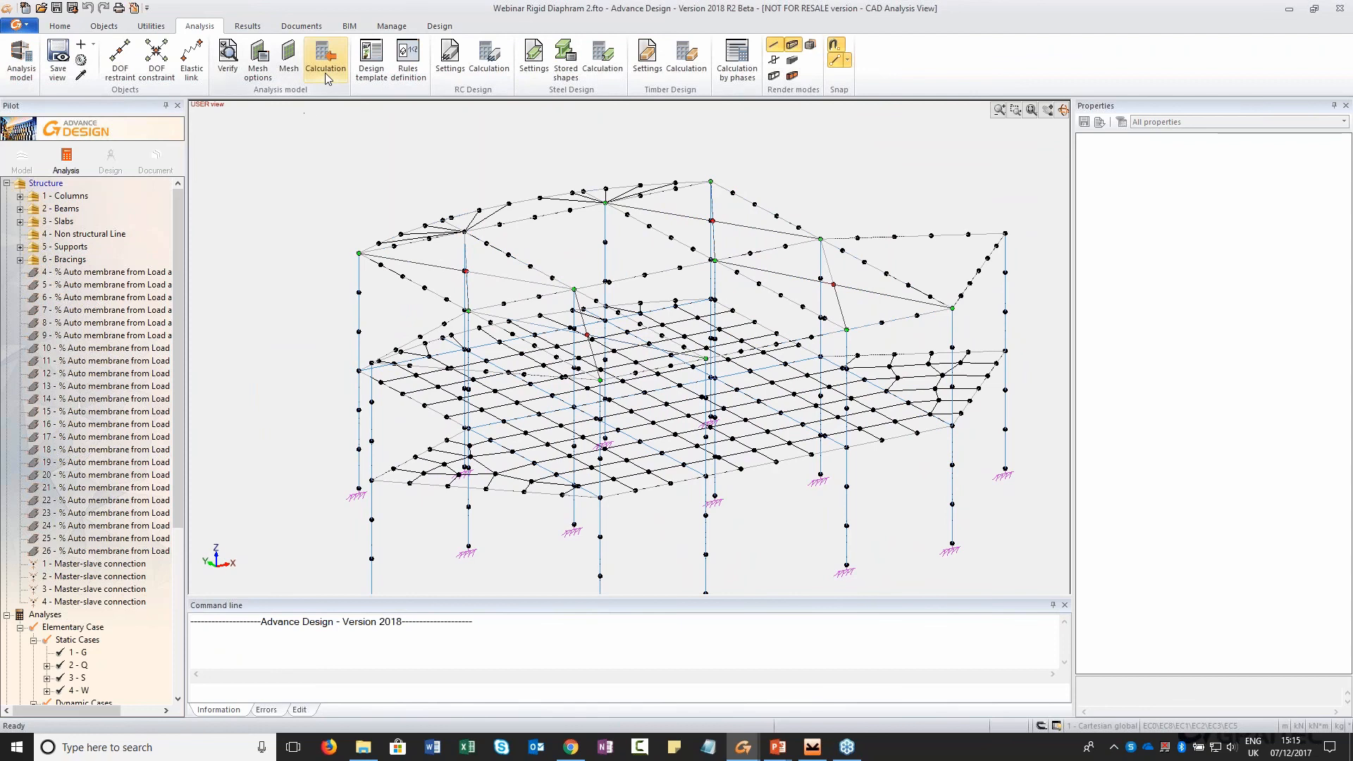
{"action": "middle_click_drag", "start_coordinate": [341, 181], "coordinate": [305, 241], "text": "shift"}
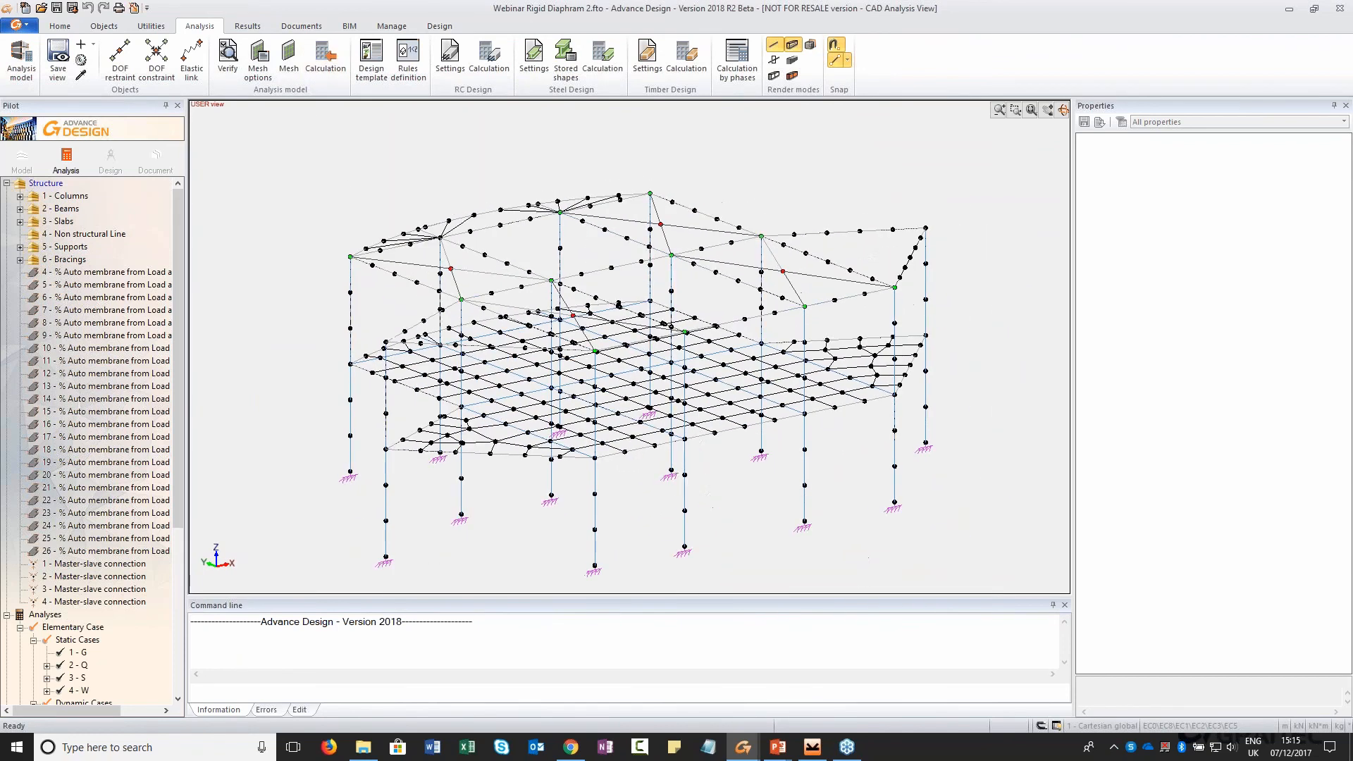
{"action": "middle_click_drag", "start_coordinate": [488, 428], "coordinate": [473, 409]}
{"action": "scroll", "coordinate": [474, 409], "scroll_direction": "up", "scroll_amount": 1}
{"action": "middle_click_drag", "start_coordinate": [796, 324], "coordinate": [825, 305], "text": "shift"}
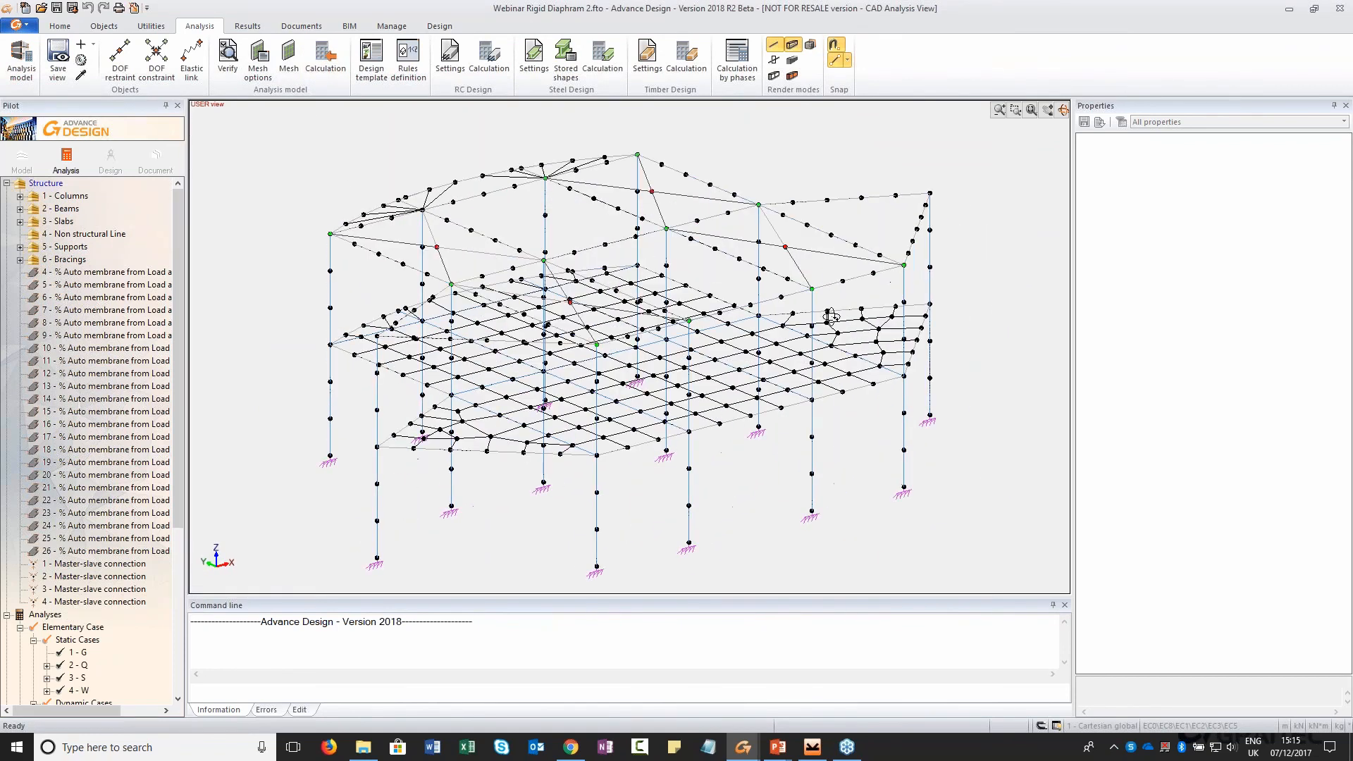
{"action": "left_click", "coordinate": [337, 67]}
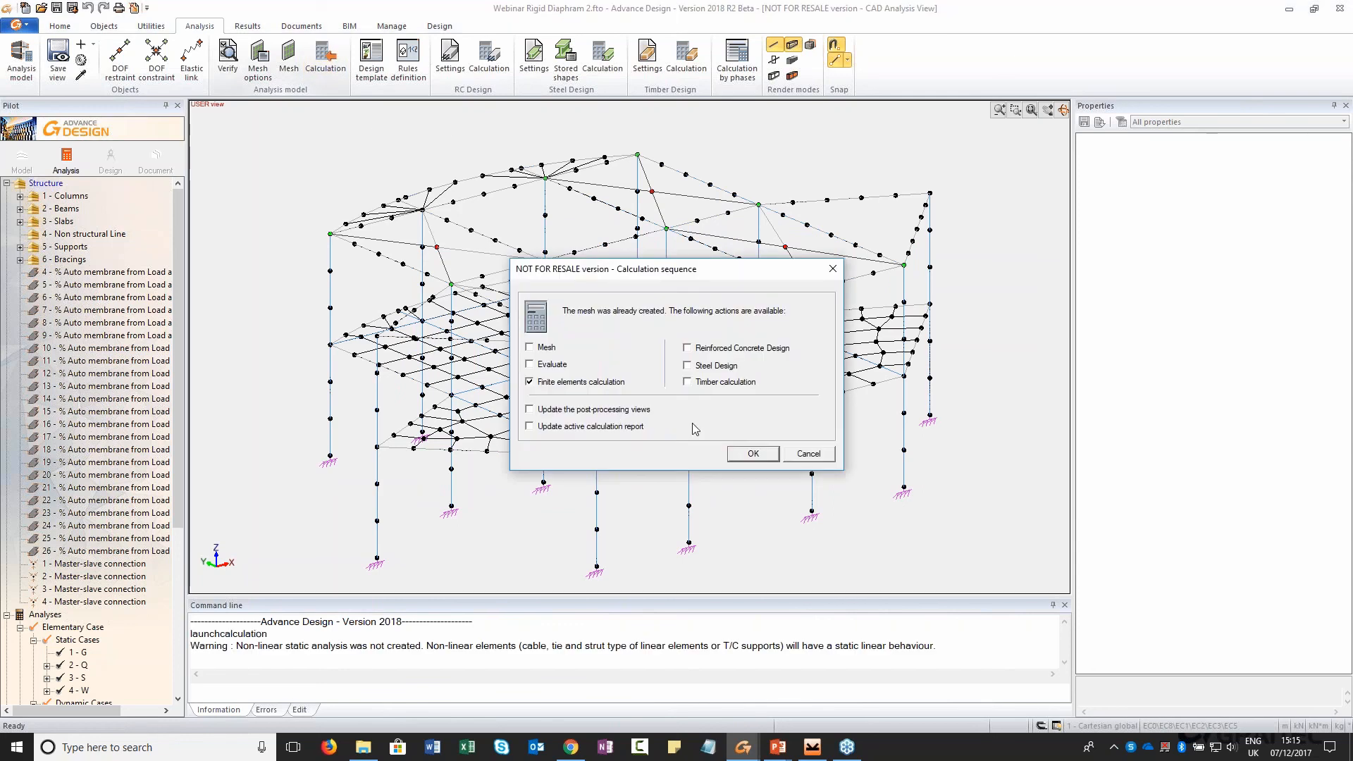
{"action": "left_click", "coordinate": [754, 453]}
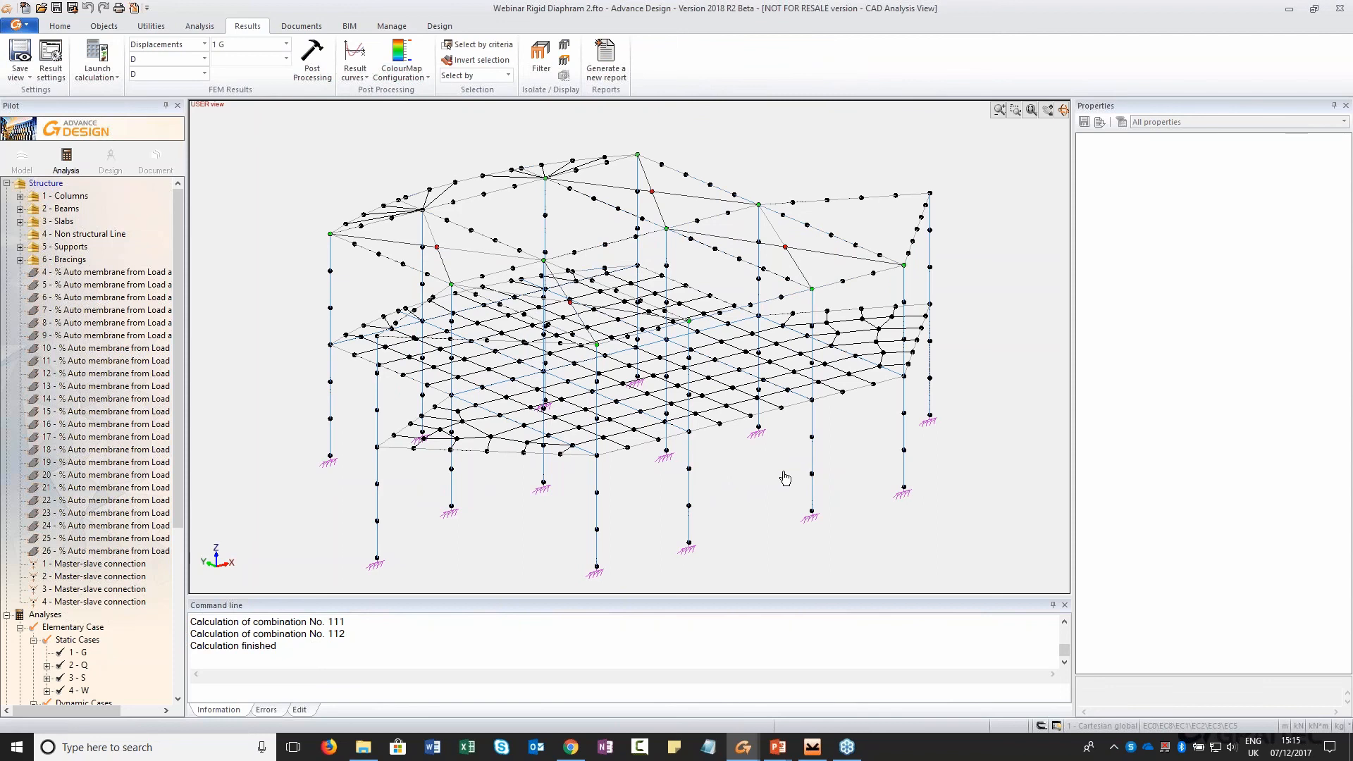
Display the Eigen modes results on the whole structure and examine the mode 1 deformed shape from several angles
{"action": "middle_click_drag", "start_coordinate": [789, 377], "coordinate": [733, 310]}
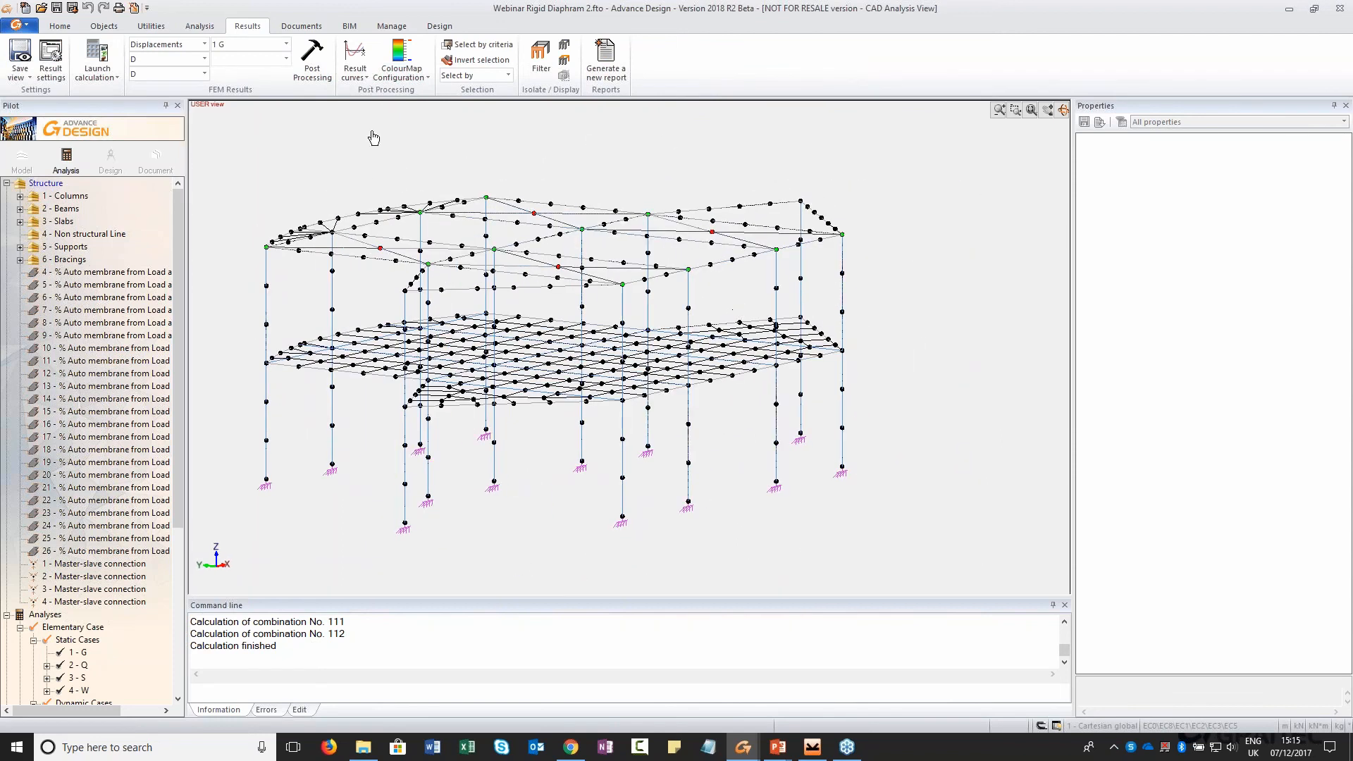
{"action": "left_click", "coordinate": [203, 43]}
{"action": "left_click", "coordinate": [172, 103]}
{"action": "left_click", "coordinate": [312, 60]}
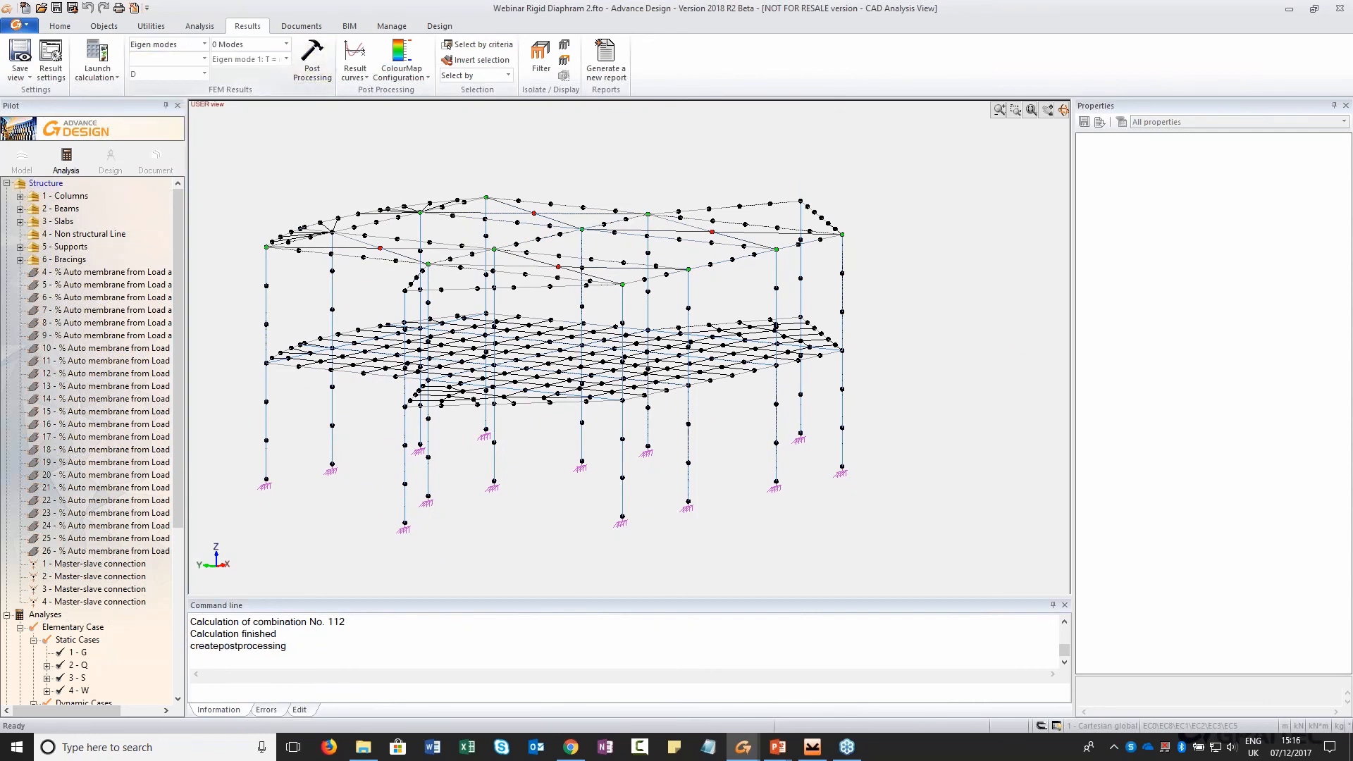
{"action": "mouse_move", "coordinate": [642, 327]}
{"action": "middle_mouse_down"}
{"action": "mouse_move", "coordinate": [712, 308]}
{"action": "mouse_move", "coordinate": [662, 326]}
{"action": "middle_mouse_up"}
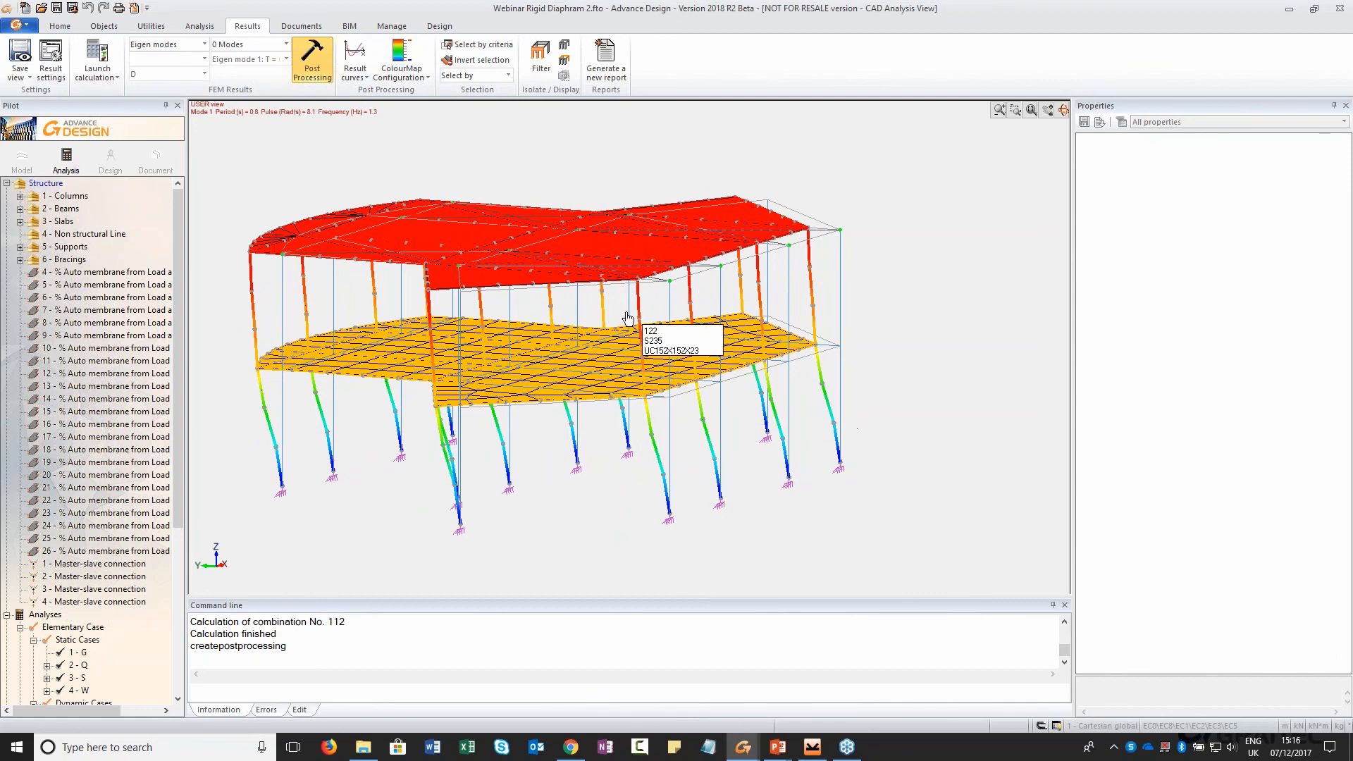
{"action": "middle_click_drag", "start_coordinate": [462, 248], "coordinate": [419, 259]}
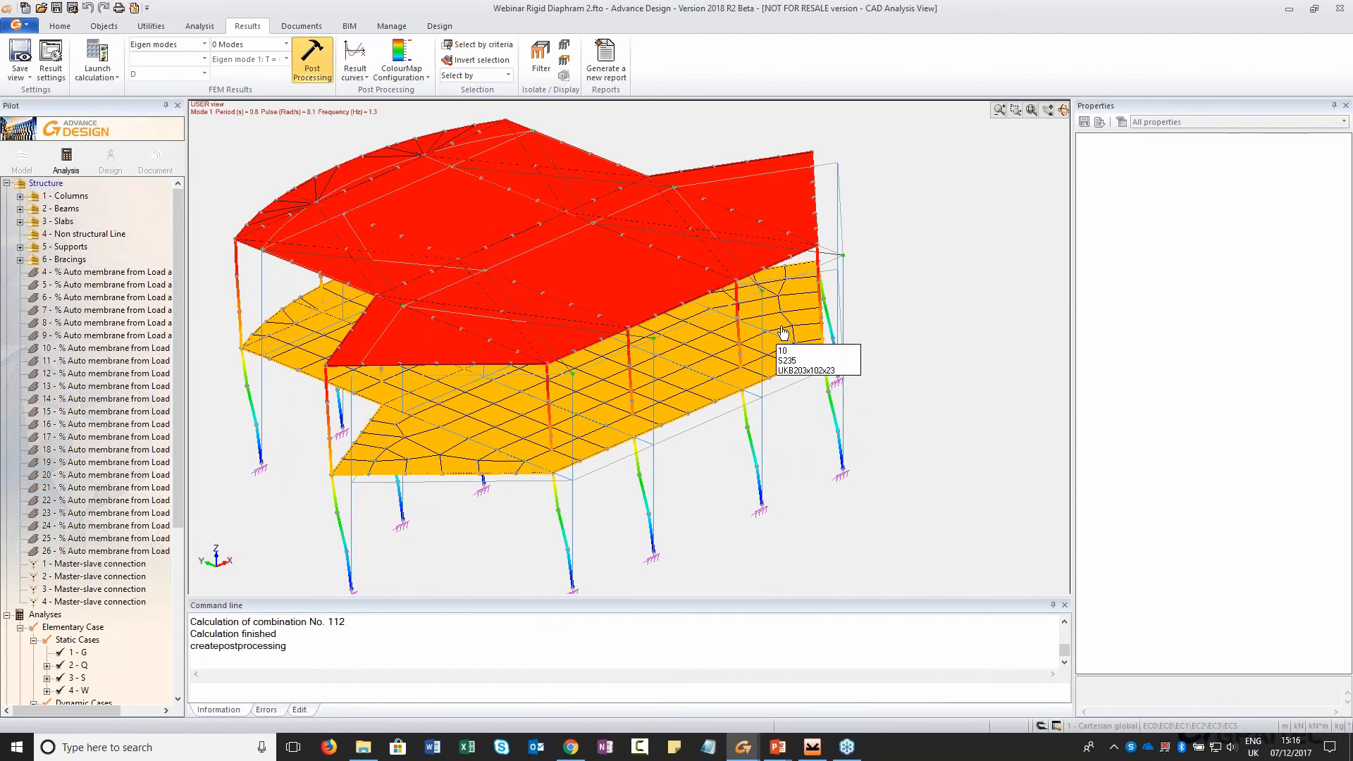
{"action": "mouse_move", "coordinate": [903, 302]}
{"action": "middle_mouse_down"}
{"action": "mouse_move", "coordinate": [932, 284]}
{"action": "mouse_move", "coordinate": [901, 297]}
{"action": "middle_mouse_up"}
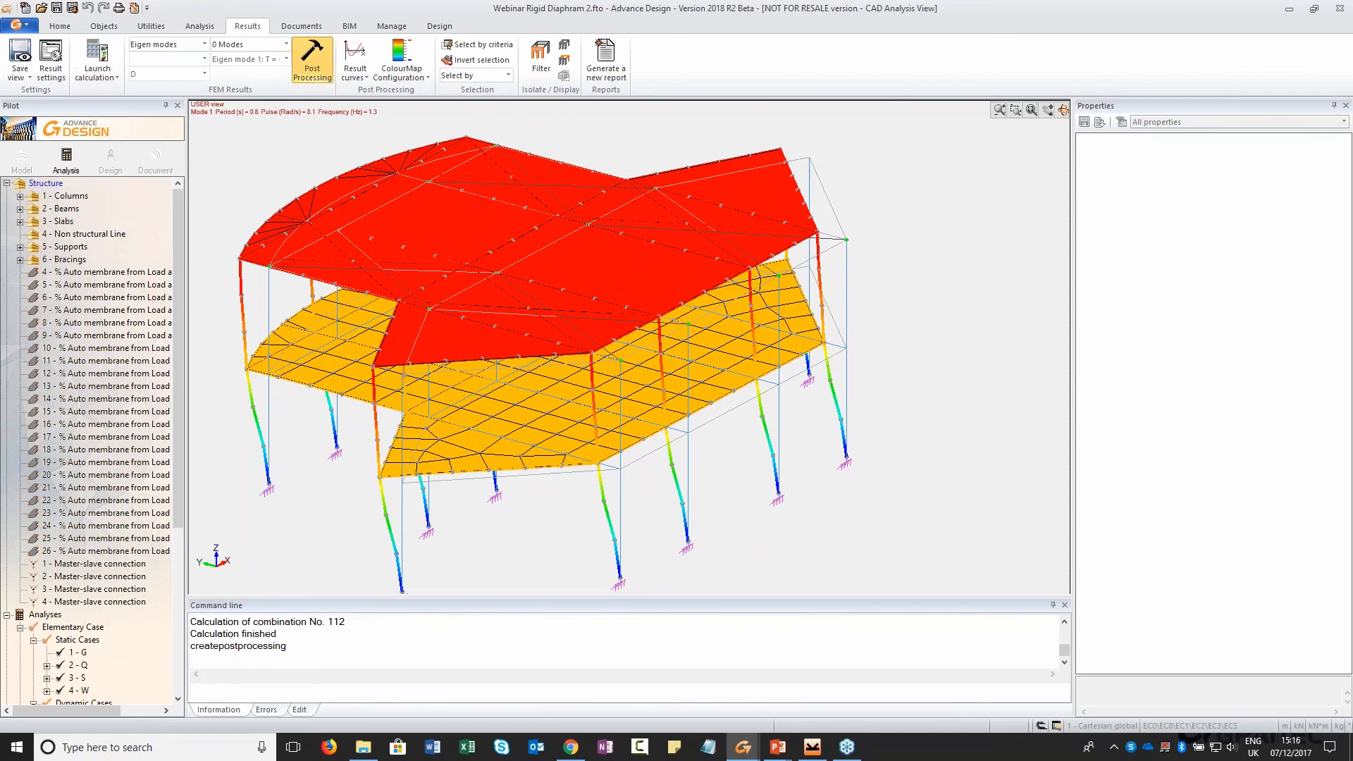
Switch to the presentation and show the Further information slide
{"action": "key", "text": "alt+Tab"}
{"action": "left_click", "coordinate": [359, 441]}
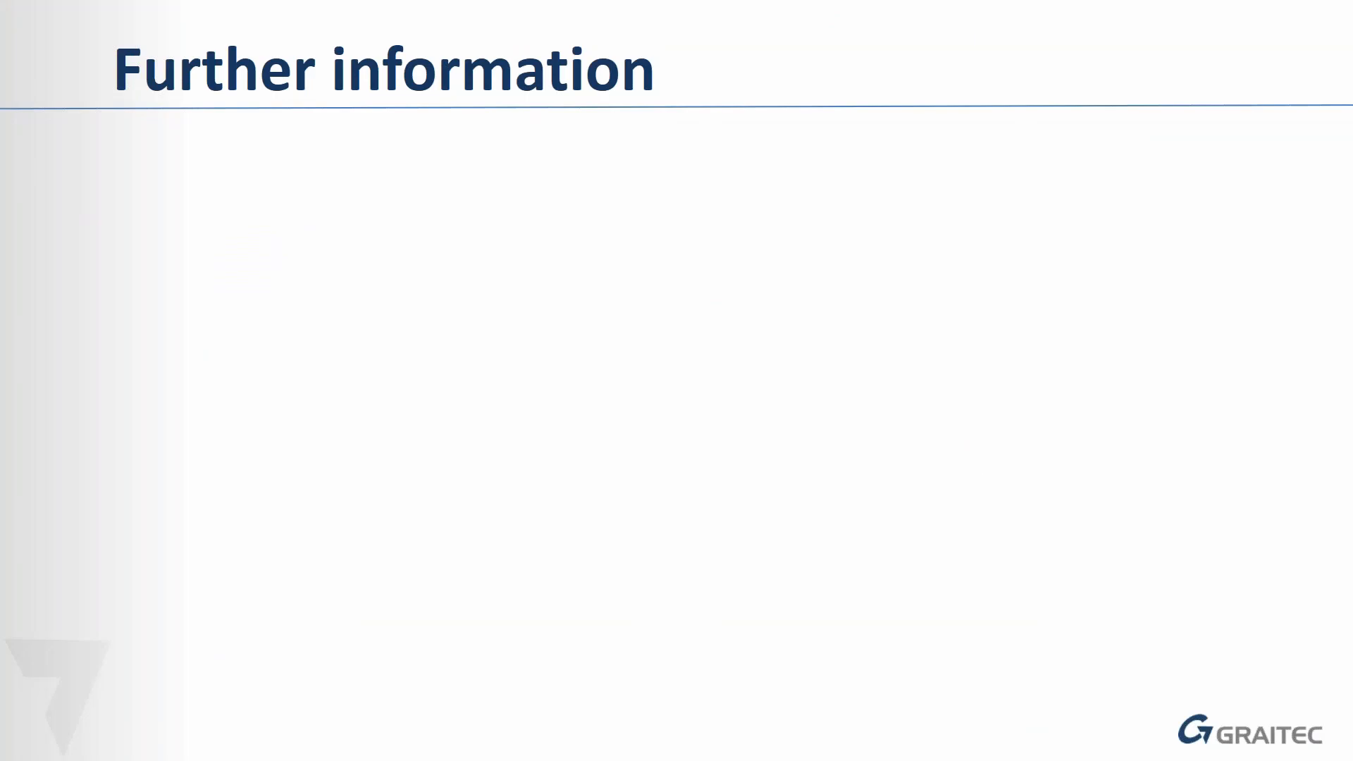